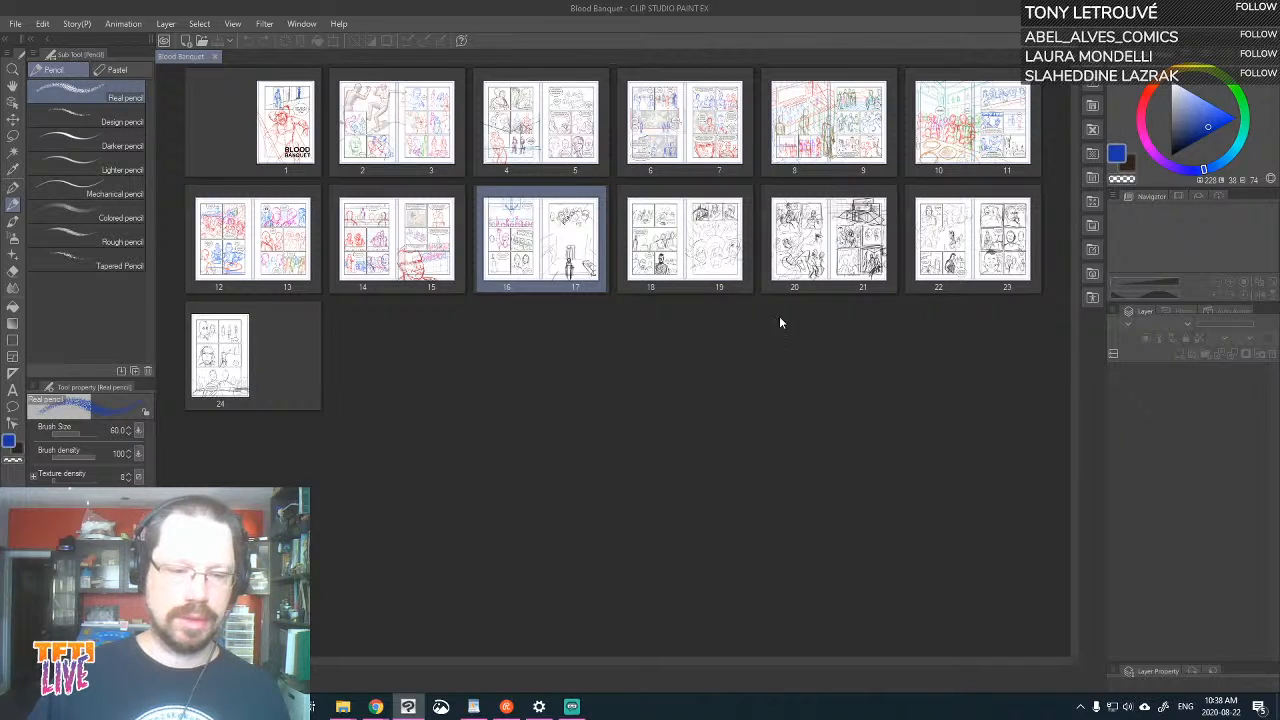
Open the spread of pages 16 and 17 from the Blood Banquet page overview
{"action": "double_click", "coordinate": [557, 243]}
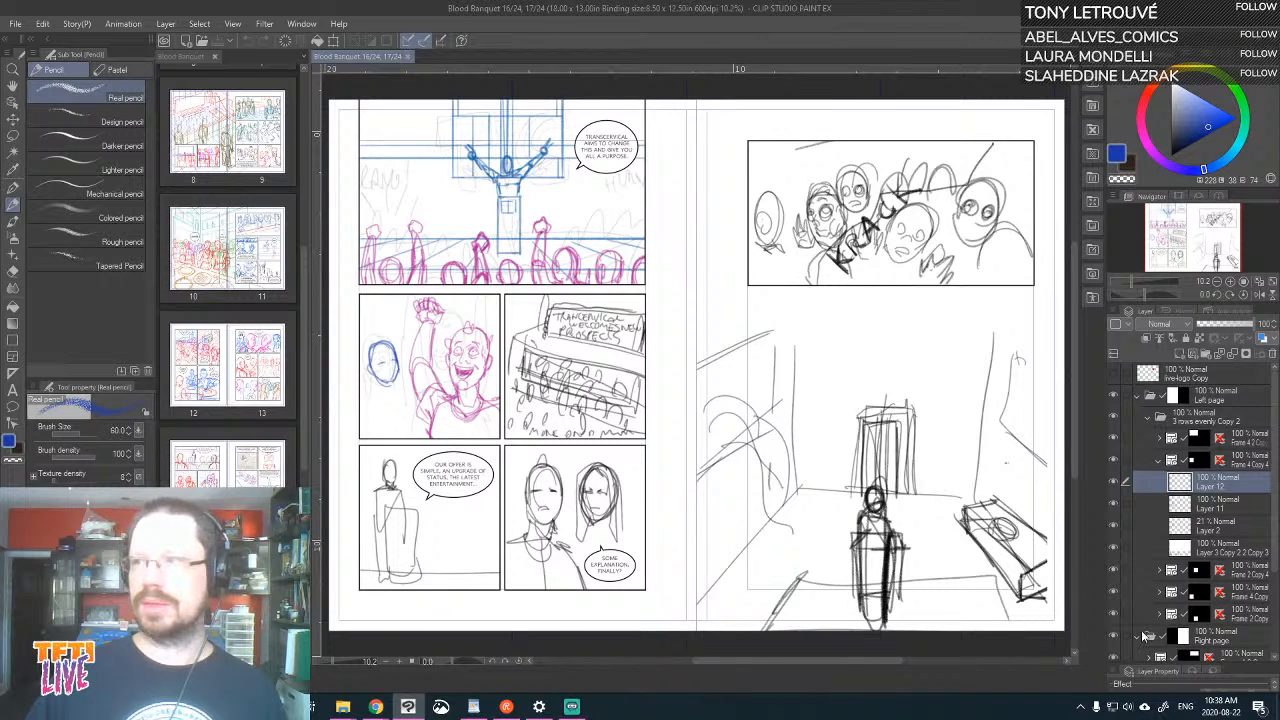
{"action": "key", "text": "alt+Tab"}
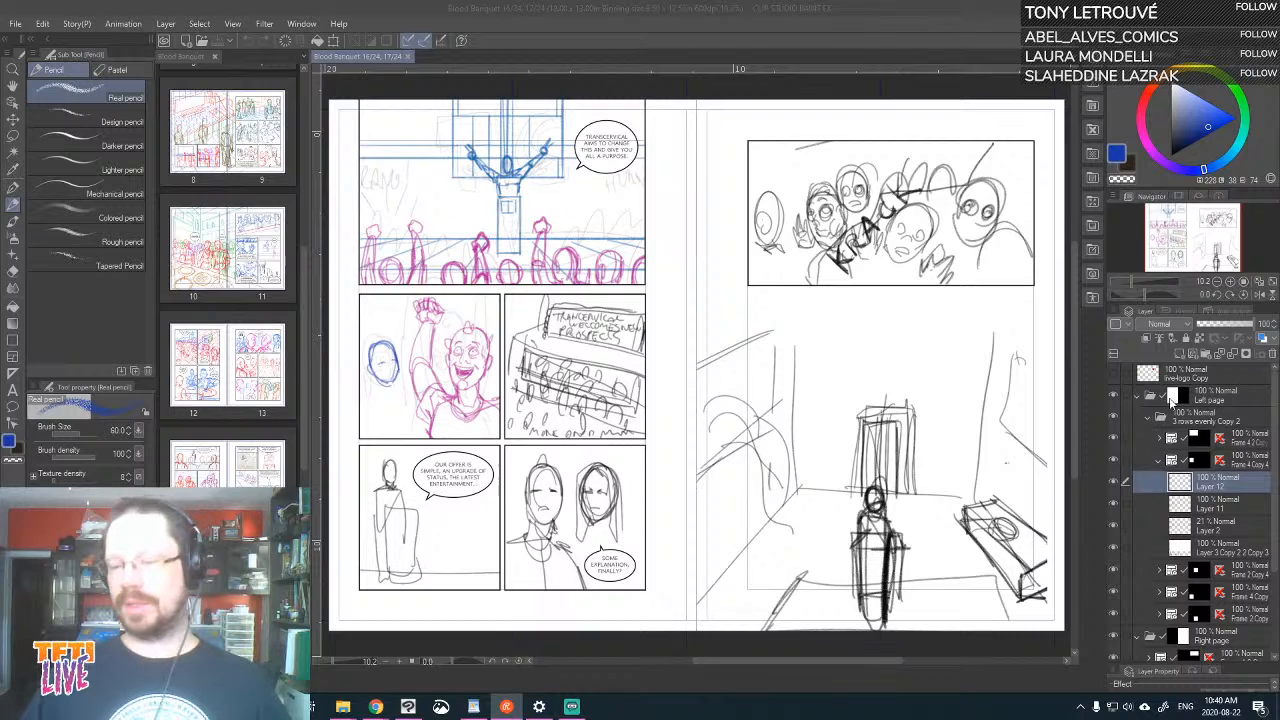
Expand the frame folder of page 16's top panel, select Layer 10, and toggle the visibility of Layer 10 and Layer 1 to check their contents
{"action": "left_click", "coordinate": [1159, 440]}
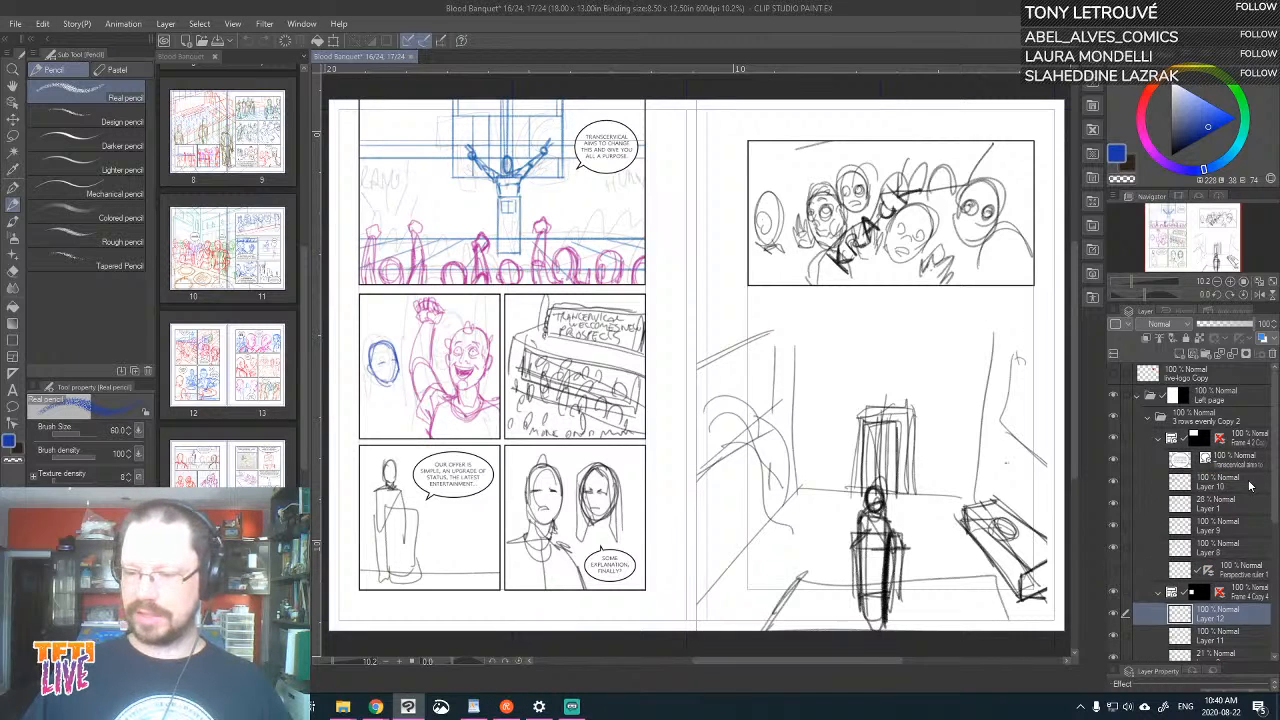
{"action": "left_click", "coordinate": [1210, 482]}
{"action": "left_click", "coordinate": [1112, 483]}
{"action": "left_click", "coordinate": [1112, 483]}
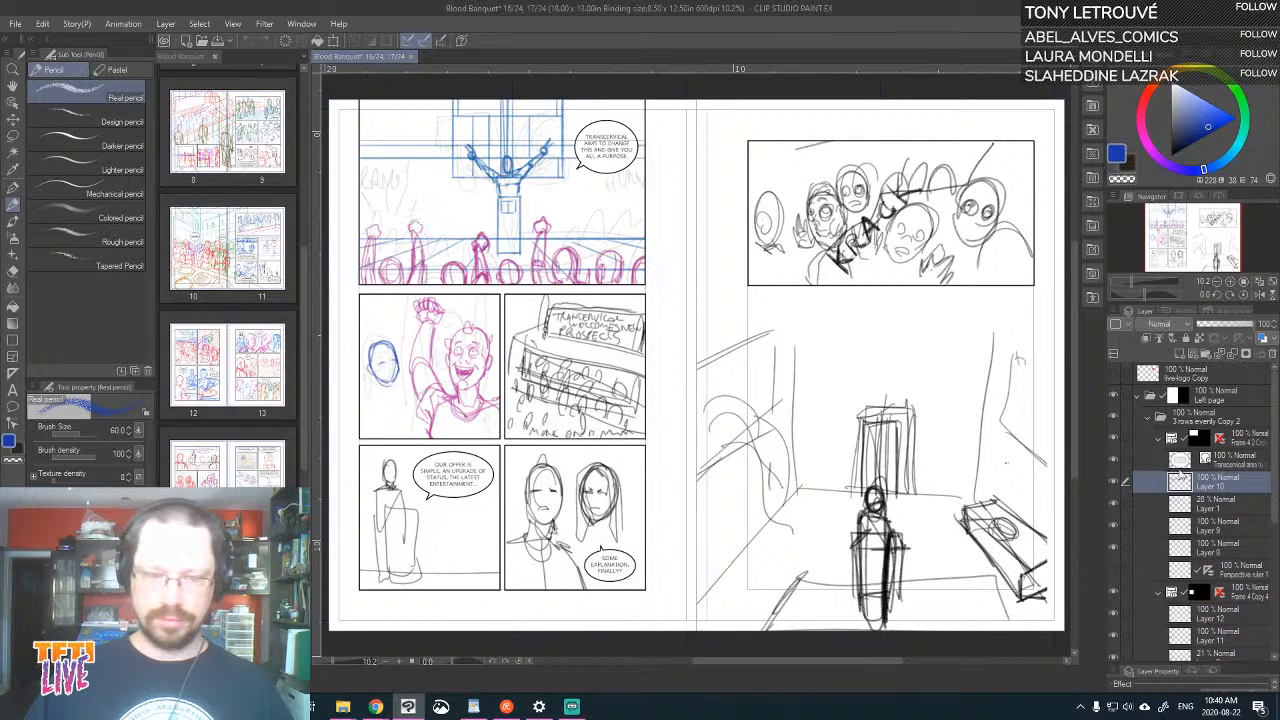
{"action": "left_click", "coordinate": [1112, 505]}
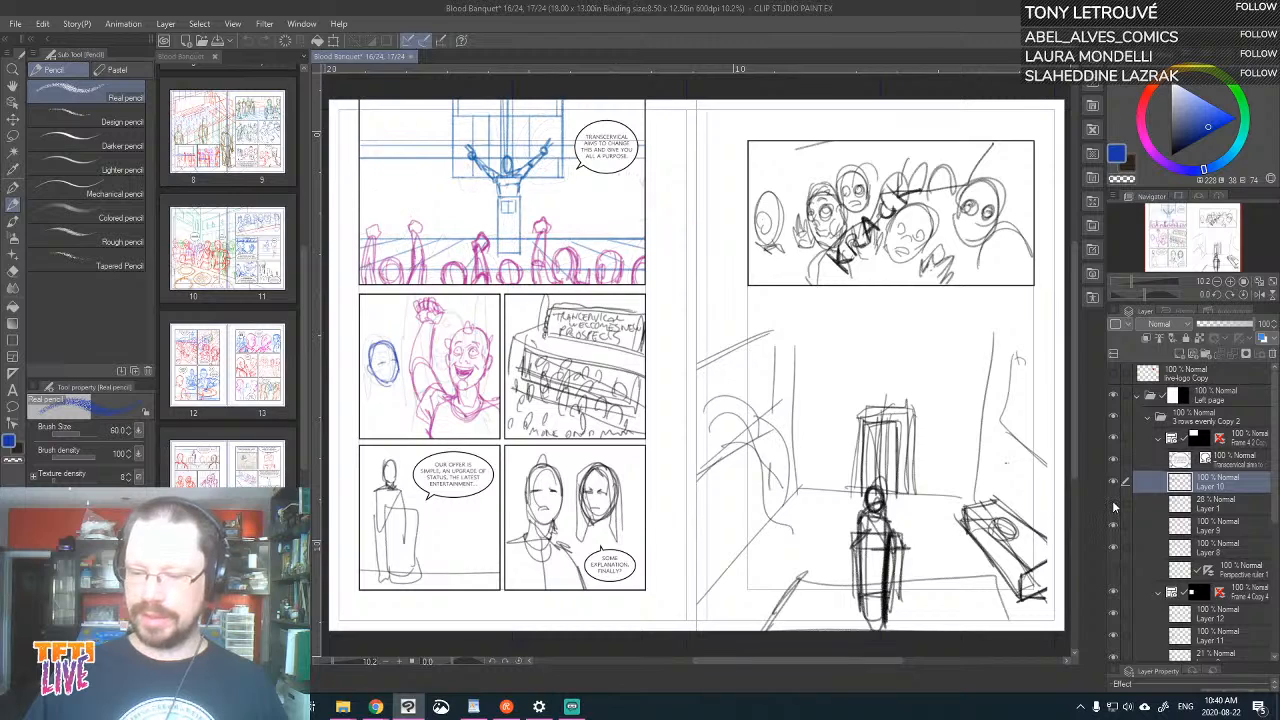
{"action": "left_click", "coordinate": [1112, 505]}
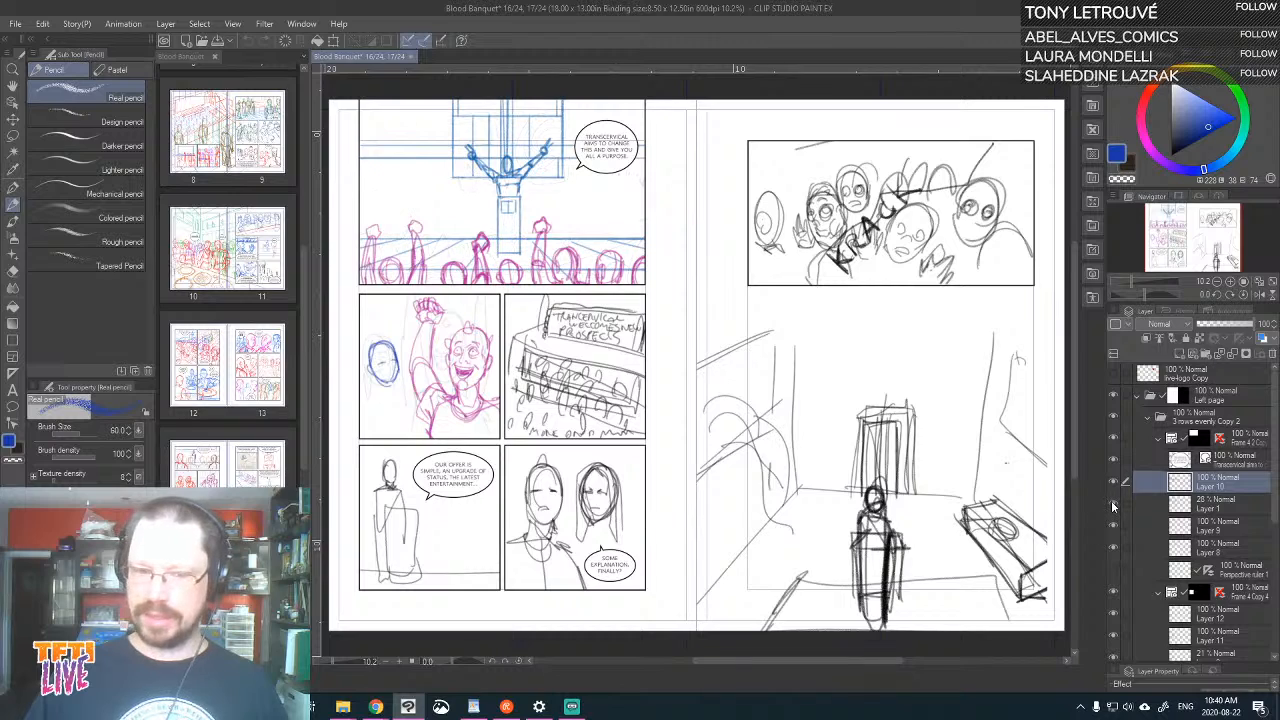
Extend the selection from Layer 10 down to Layer 8 and move the top panel's sketch slightly to the left with Move layer
{"action": "left_click", "coordinate": [1240, 541], "text": "shift"}
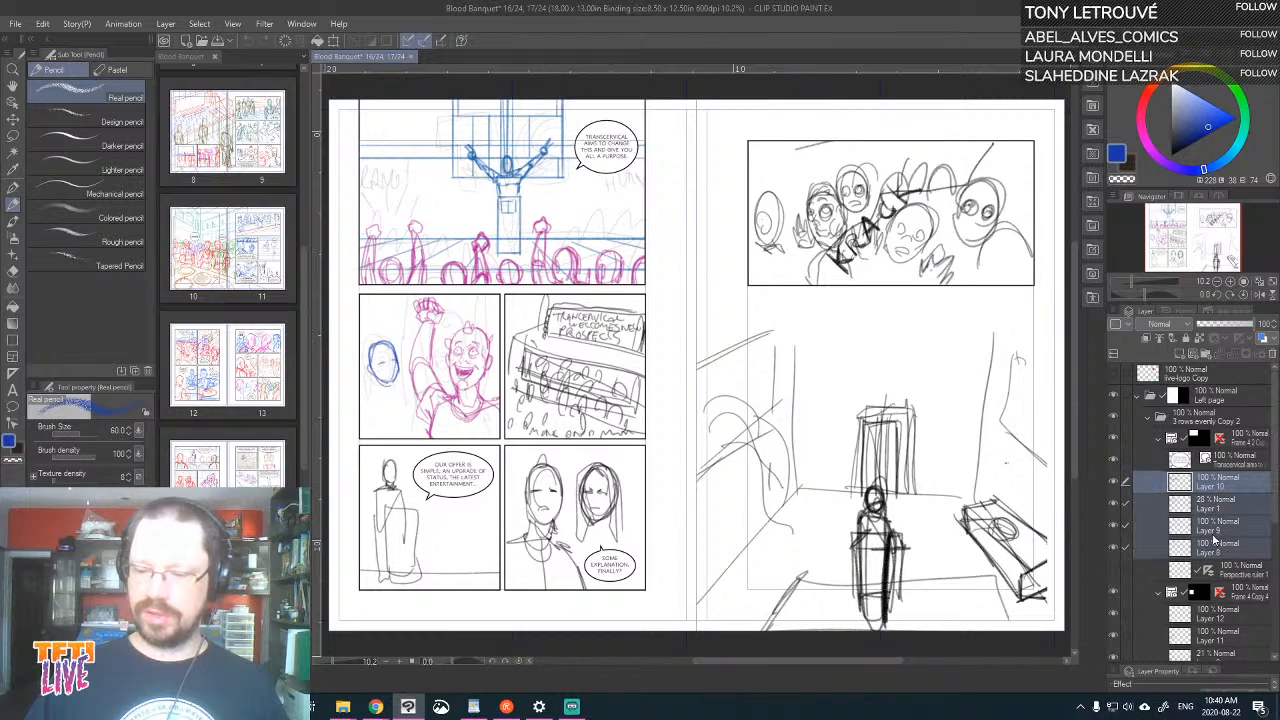
{"action": "left_click", "coordinate": [13, 120]}
{"action": "left_click_drag", "start_coordinate": [604, 262], "coordinate": [595, 261]}
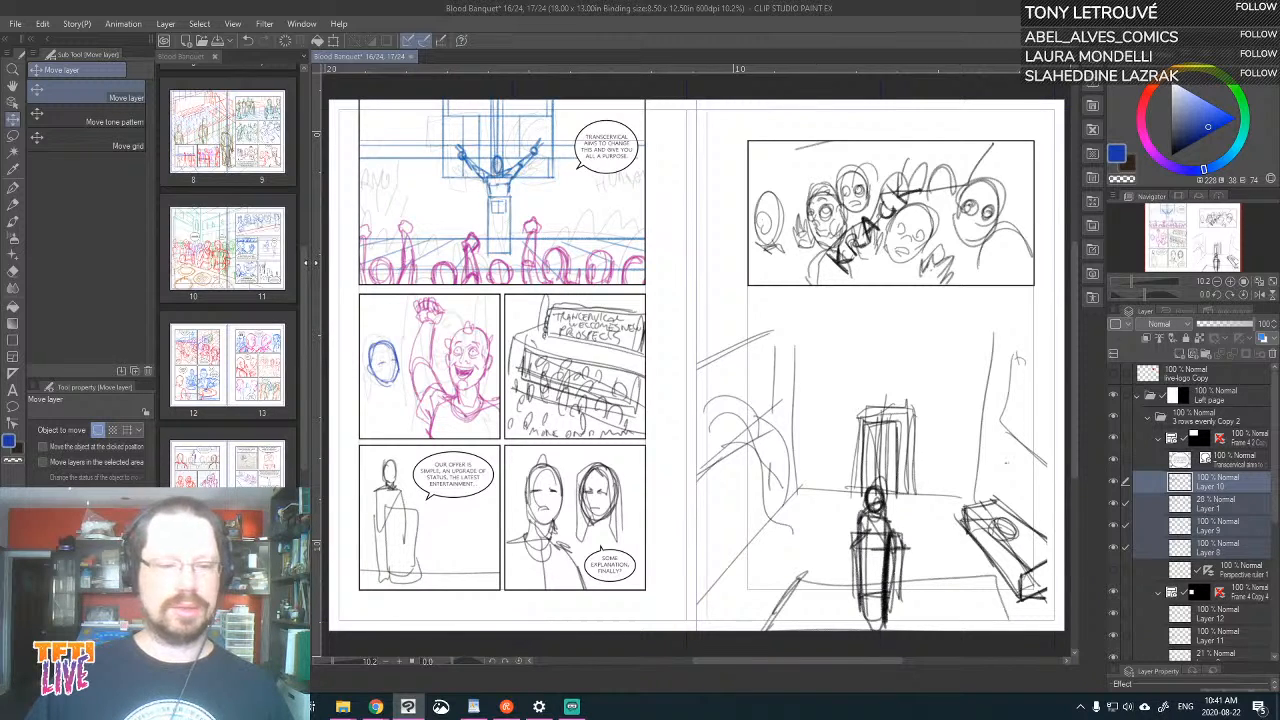
Enlarge the page thumbnails in the page overview and narrow the overview to a thin strip beside the canvas
{"action": "left_click_drag", "start_coordinate": [316, 264], "coordinate": [522, 264]}
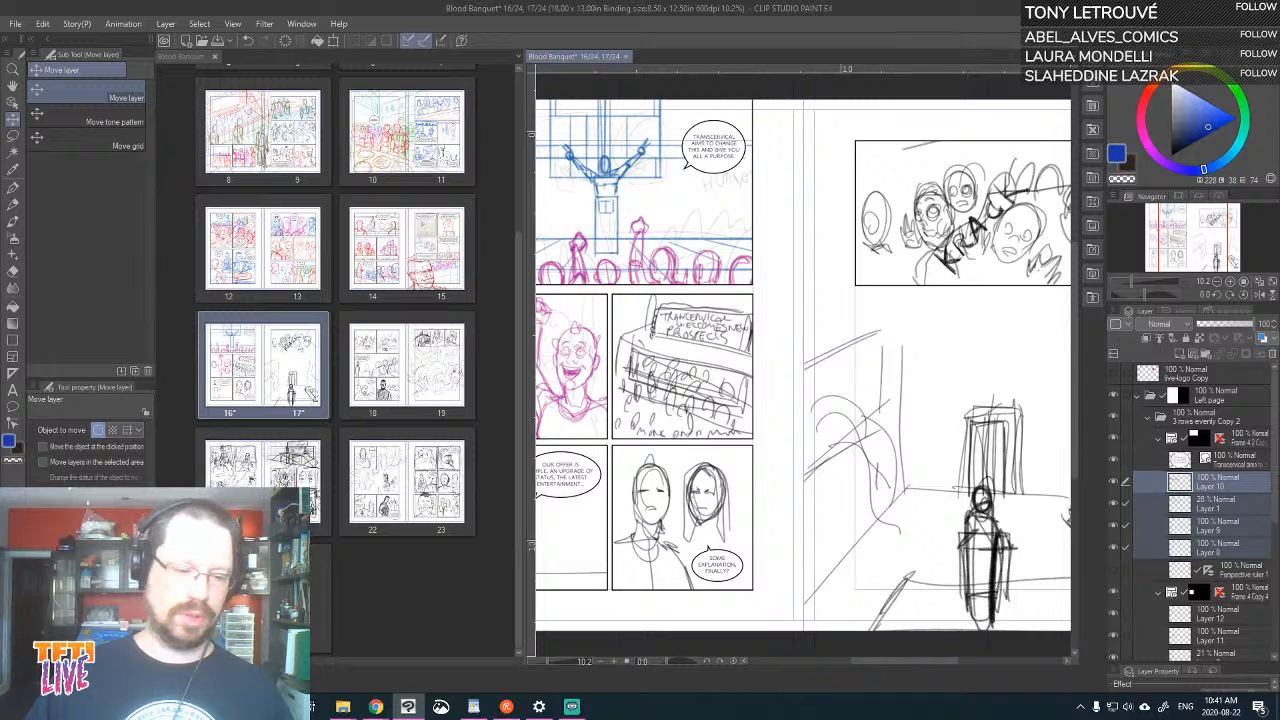
{"action": "scroll", "coordinate": [408, 440], "scroll_direction": "up", "scroll_amount": 3}
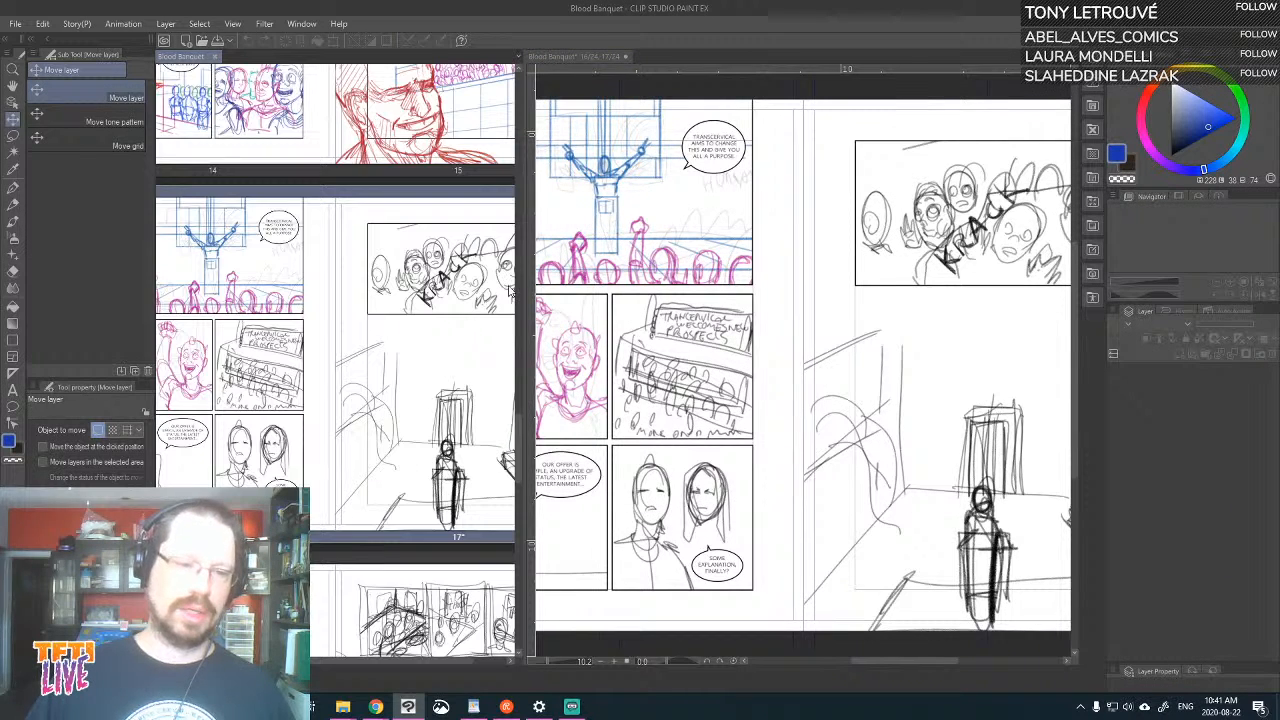
{"action": "left_click_drag", "start_coordinate": [518, 432], "coordinate": [240, 320]}
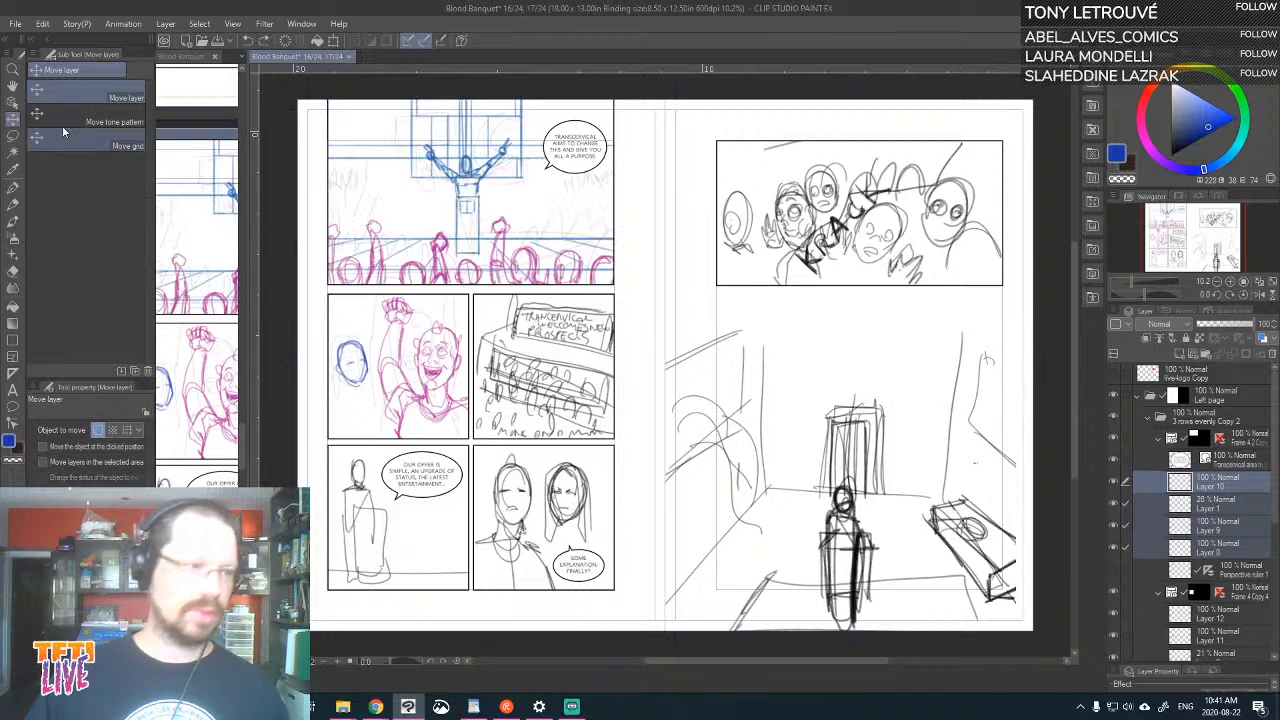
Zoom in on page 16 to 12.5% and examine its middle and bottom rows of panels
{"action": "left_click", "coordinate": [13, 69]}
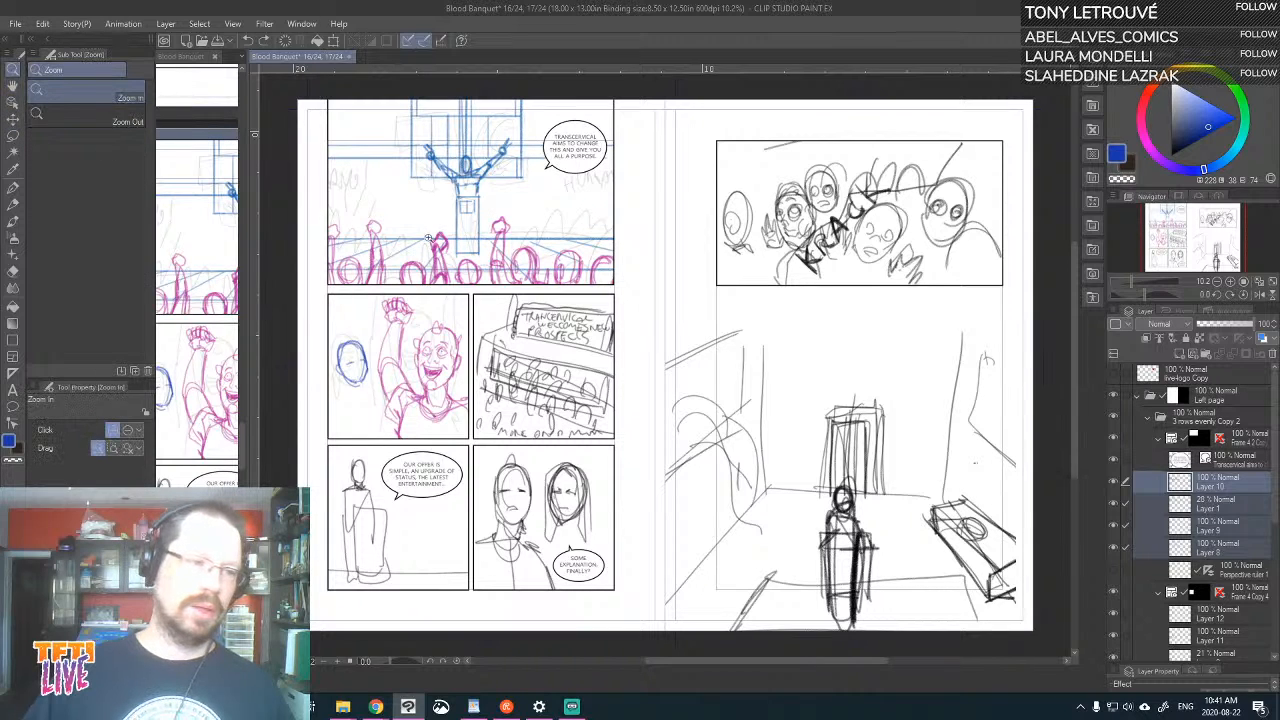
{"action": "left_click", "coordinate": [475, 280]}
{"action": "left_click_drag", "start_coordinate": [475, 281], "coordinate": [586, 330]}
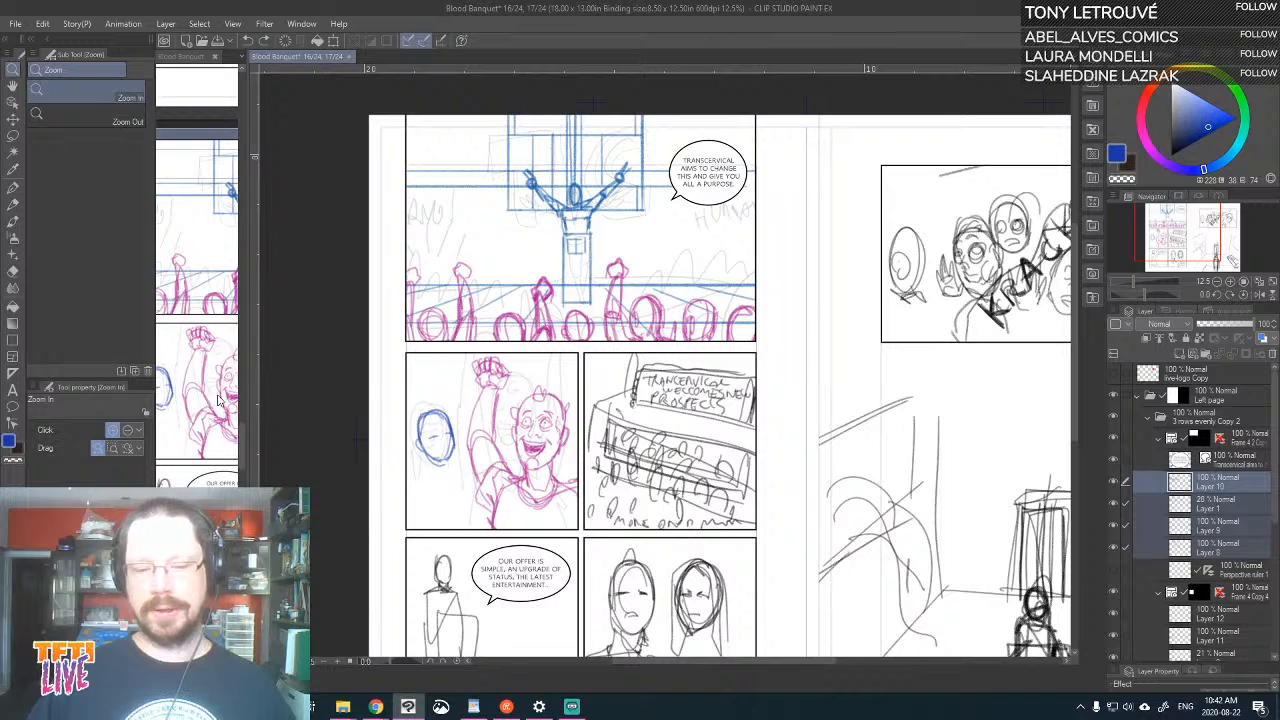
{"action": "left_click_drag", "start_coordinate": [632, 387], "coordinate": [711, 264]}
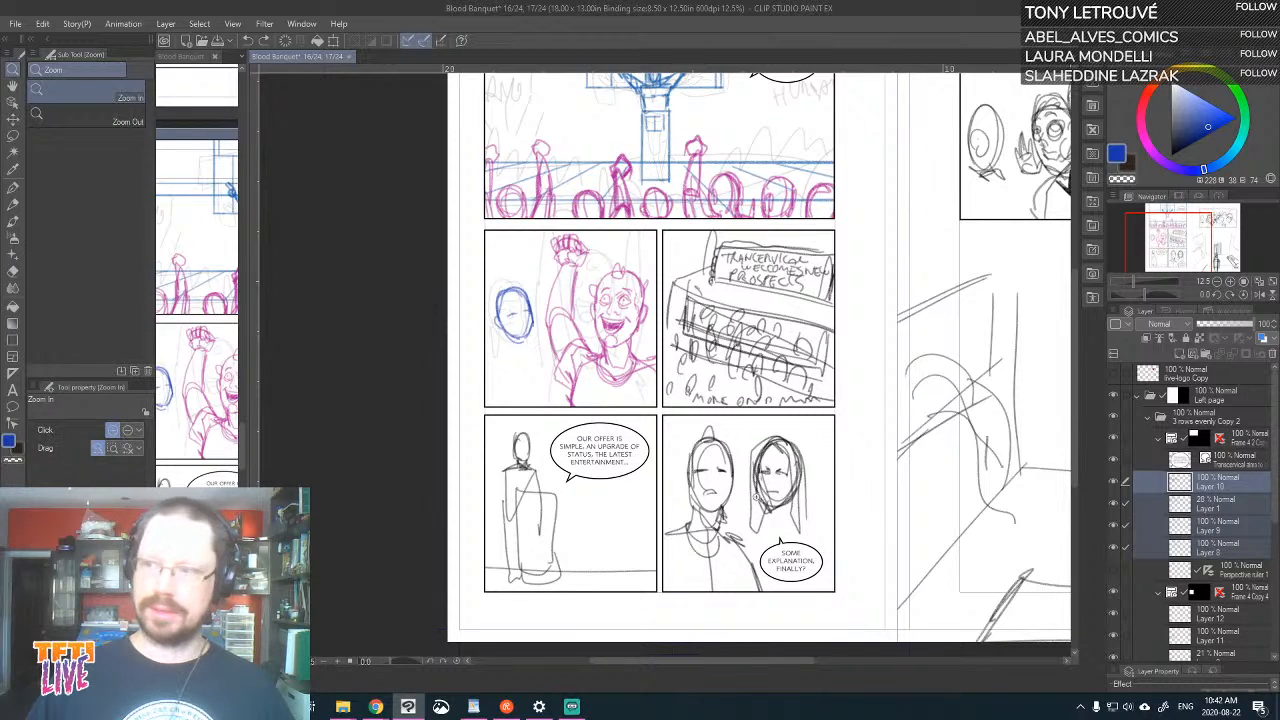
{"action": "left_click", "coordinate": [568, 704]}
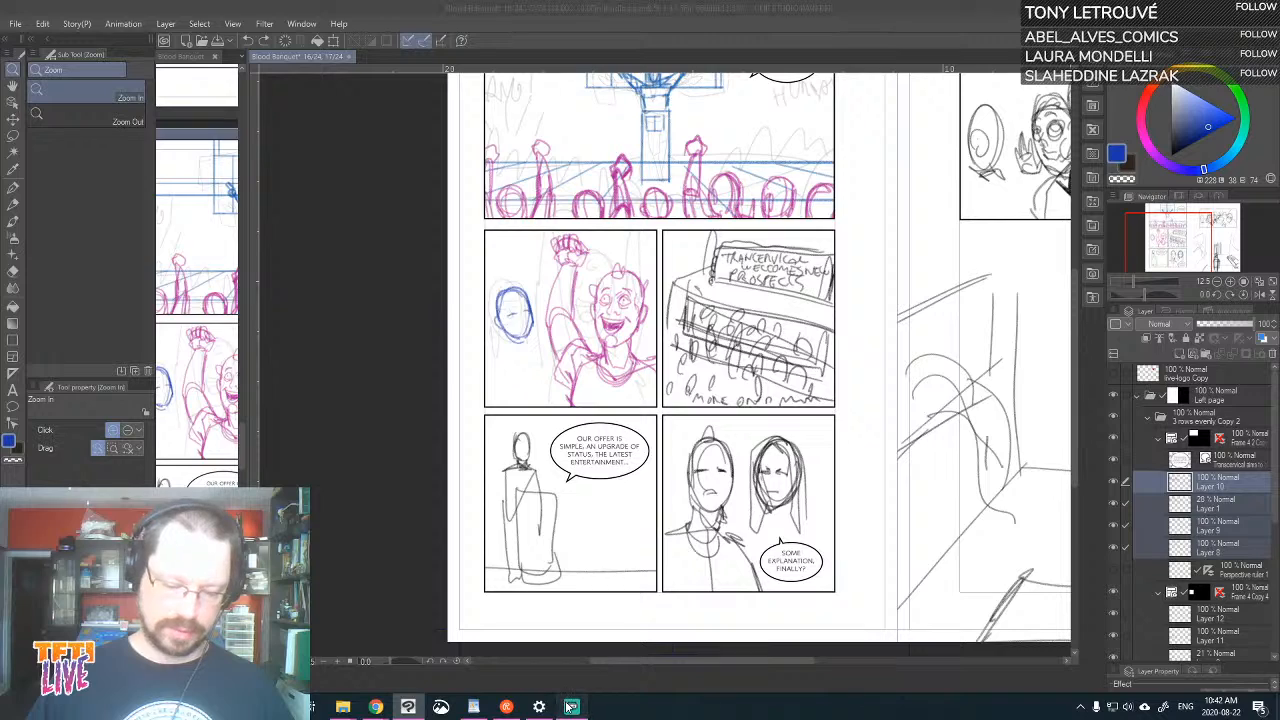
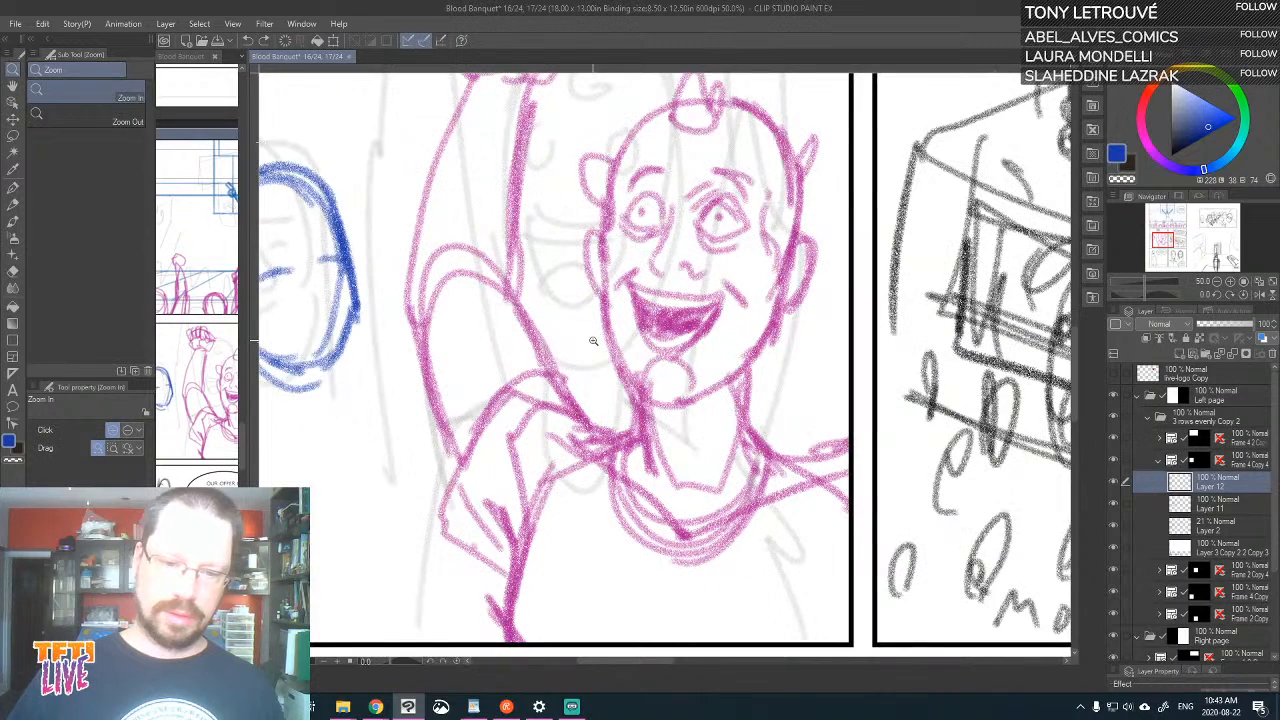
With the Real pencil, sketch the eyes, frowning mouth and hairline of the blue woman in page 16's middle-row portrait panel
{"action": "left_click_drag", "start_coordinate": [554, 531], "coordinate": [724, 520]}
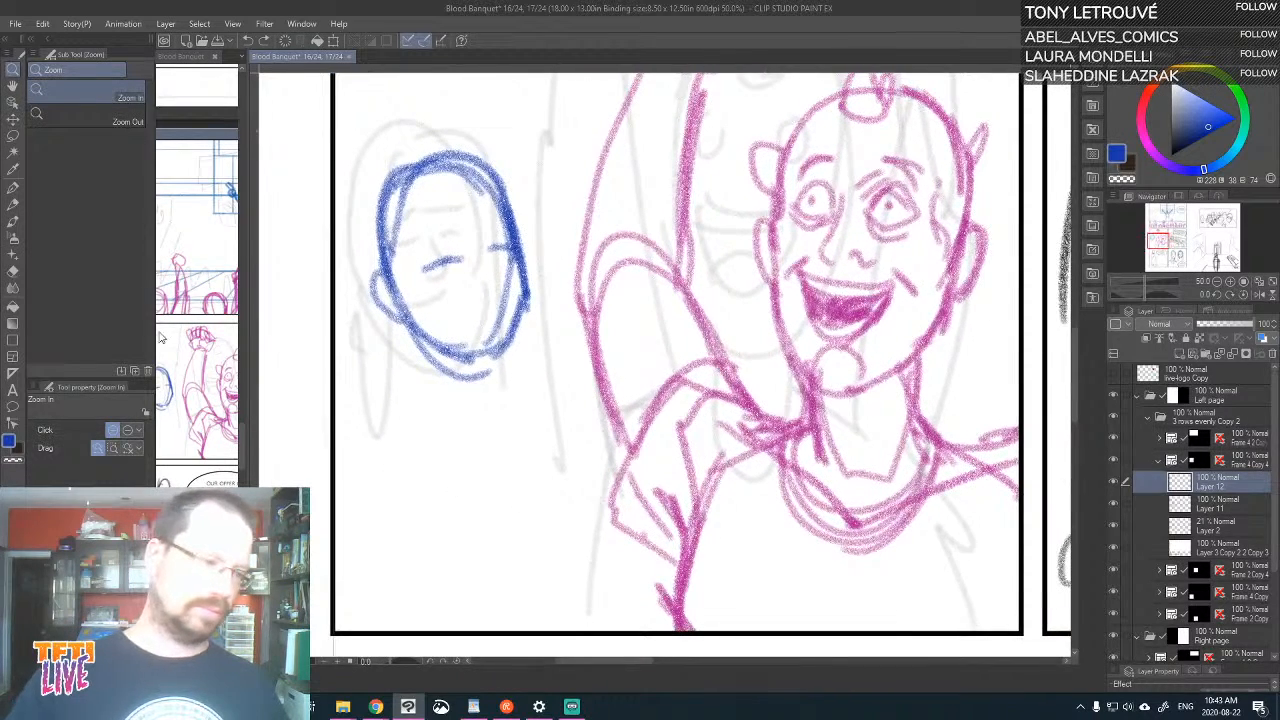
{"action": "left_click", "coordinate": [14, 211]}
{"action": "key", "text": "ctrl+minus"}
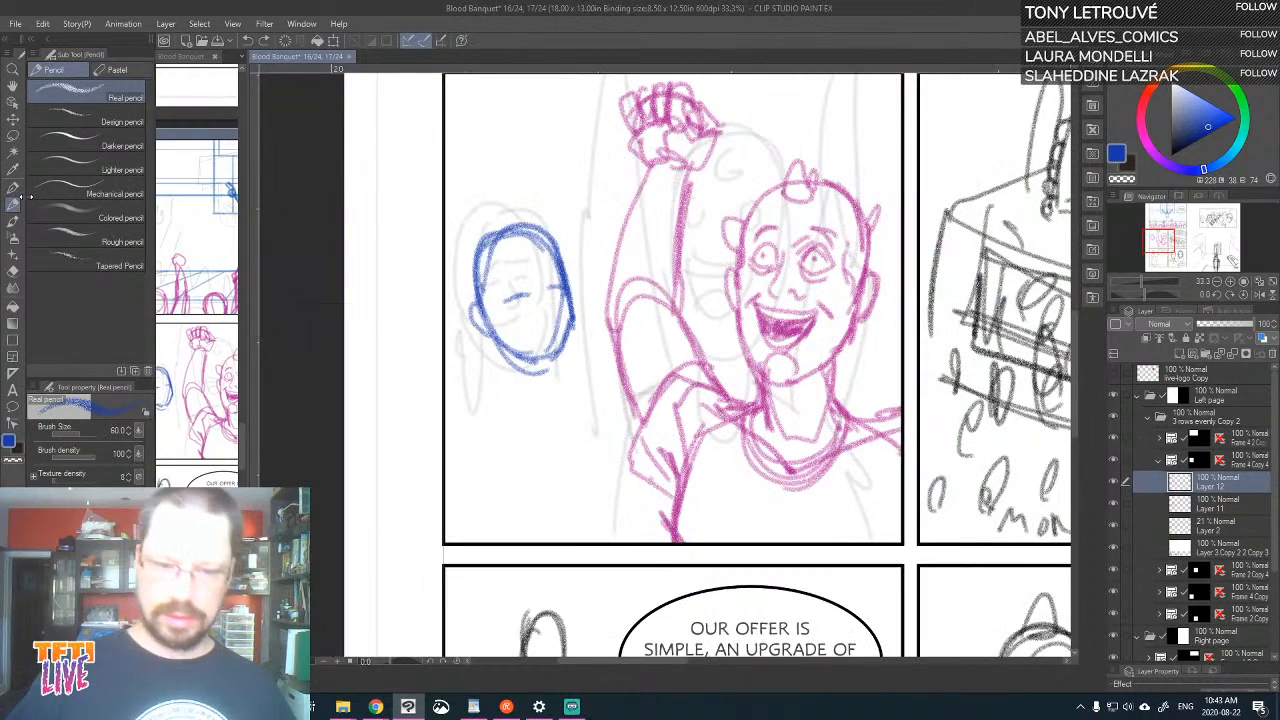
{"action": "left_click_drag", "start_coordinate": [741, 505], "coordinate": [882, 433]}
{"action": "mouse_move", "coordinate": [657, 163]}
{"action": "left_mouse_down"}
{"action": "mouse_move", "coordinate": [634, 202]}
{"action": "mouse_move", "coordinate": [688, 204]}
{"action": "mouse_move", "coordinate": [722, 300]}
{"action": "mouse_move", "coordinate": [711, 321]}
{"action": "mouse_move", "coordinate": [726, 321]}
{"action": "left_mouse_up"}
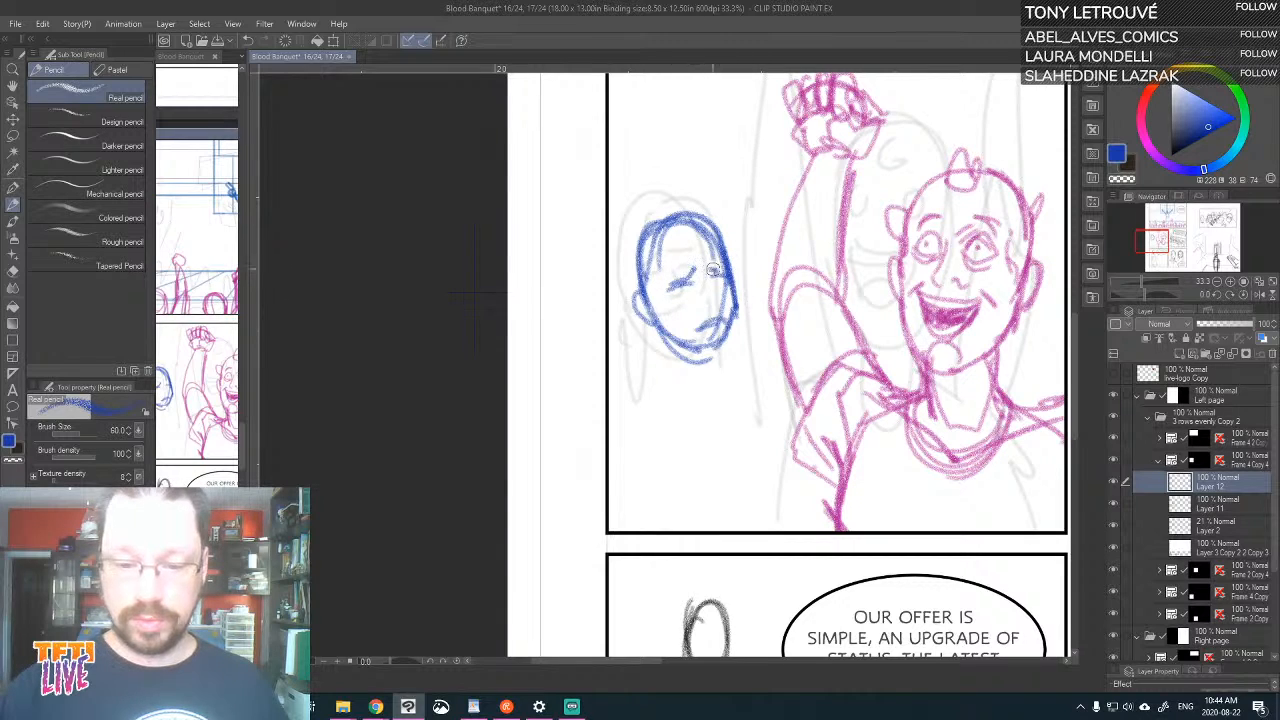
Sketch the blue woman's long hair falling past both sides of her face, along with the lines of her neck
{"action": "mouse_move", "coordinate": [694, 214]}
{"action": "left_mouse_down"}
{"action": "mouse_move", "coordinate": [674, 238]}
{"action": "mouse_move", "coordinate": [674, 414]}
{"action": "left_mouse_up"}
{"action": "left_click_drag", "start_coordinate": [660, 330], "coordinate": [676, 412]}
{"action": "mouse_move", "coordinate": [740, 300]}
{"action": "left_mouse_down"}
{"action": "mouse_move", "coordinate": [743, 354]}
{"action": "mouse_move", "coordinate": [730, 326]}
{"action": "mouse_move", "coordinate": [752, 434]}
{"action": "left_mouse_up"}
{"action": "left_click_drag", "start_coordinate": [712, 348], "coordinate": [748, 432]}
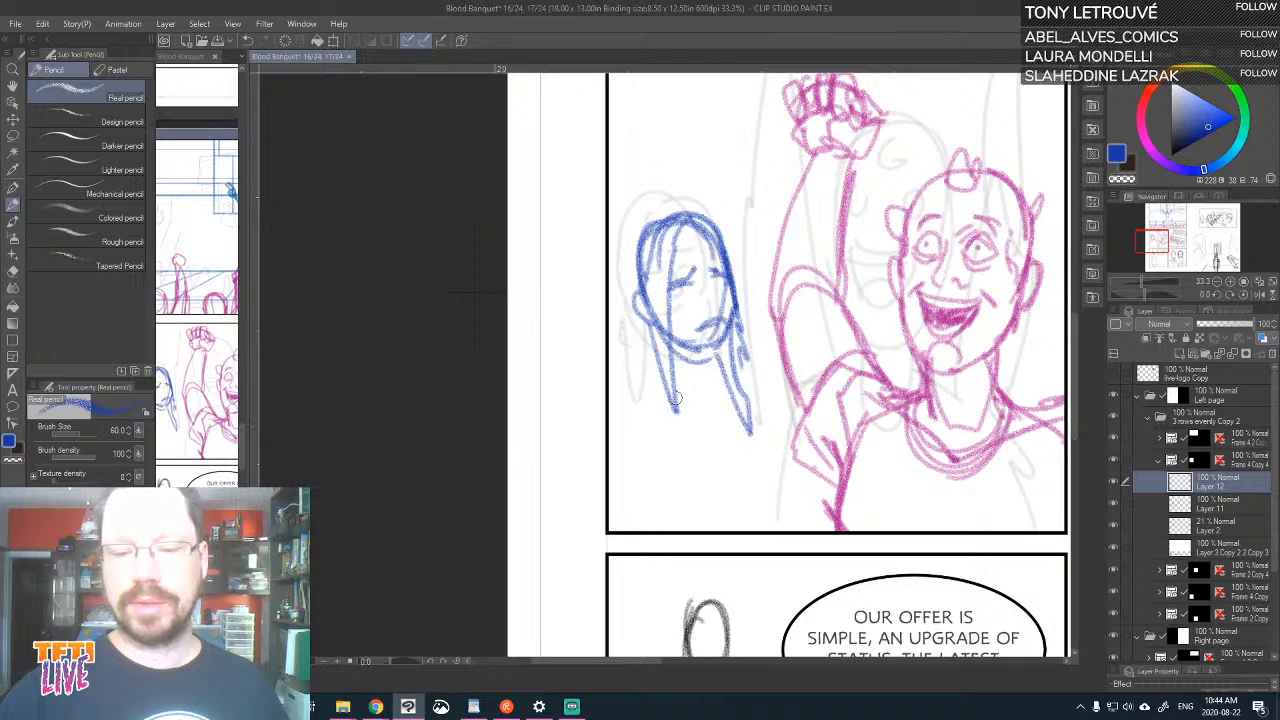
{"action": "left_click_drag", "start_coordinate": [678, 370], "coordinate": [670, 448]}
{"action": "left_click_drag", "start_coordinate": [664, 392], "coordinate": [670, 436]}
Draw the blue woman's collar, sloping shoulders and rounded neckline, and add more hair strands beside her neck
{"action": "mouse_move", "coordinate": [708, 350]}
{"action": "left_mouse_down"}
{"action": "mouse_move", "coordinate": [672, 380]}
{"action": "mouse_move", "coordinate": [694, 395]}
{"action": "mouse_move", "coordinate": [660, 370]}
{"action": "left_mouse_up"}
{"action": "mouse_move", "coordinate": [674, 356]}
{"action": "left_mouse_down"}
{"action": "mouse_move", "coordinate": [654, 340]}
{"action": "mouse_move", "coordinate": [640, 354]}
{"action": "left_mouse_up"}
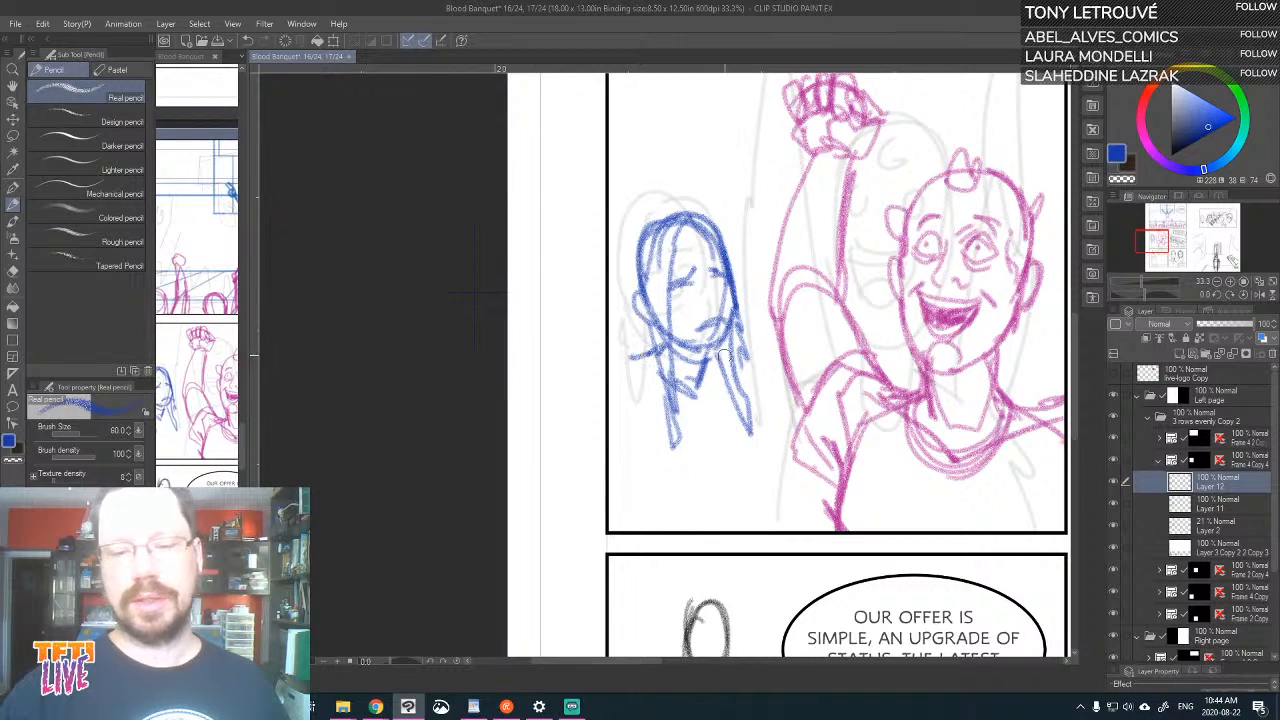
{"action": "mouse_move", "coordinate": [718, 354]}
{"action": "left_mouse_down"}
{"action": "mouse_move", "coordinate": [765, 385]}
{"action": "mouse_move", "coordinate": [794, 430]}
{"action": "left_mouse_up"}
{"action": "mouse_move", "coordinate": [664, 316]}
{"action": "left_mouse_down"}
{"action": "mouse_move", "coordinate": [642, 356]}
{"action": "mouse_move", "coordinate": [668, 448]}
{"action": "left_mouse_up"}
{"action": "mouse_move", "coordinate": [730, 372]}
{"action": "left_mouse_down"}
{"action": "mouse_move", "coordinate": [716, 436]}
{"action": "mouse_move", "coordinate": [684, 446]}
{"action": "left_mouse_up"}
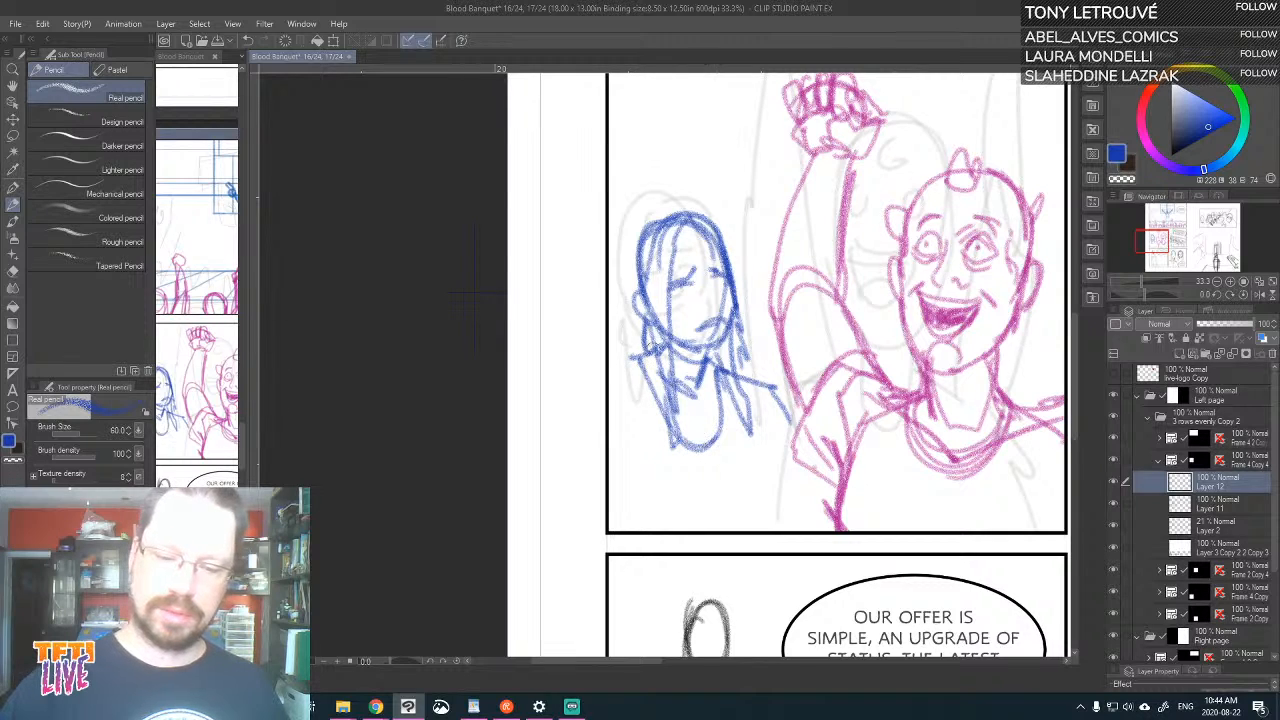
{"action": "left_click_drag", "start_coordinate": [650, 344], "coordinate": [660, 405]}
{"action": "left_click_drag", "start_coordinate": [690, 456], "coordinate": [685, 413]}
{"action": "left_click_drag", "start_coordinate": [656, 350], "coordinate": [610, 372]}
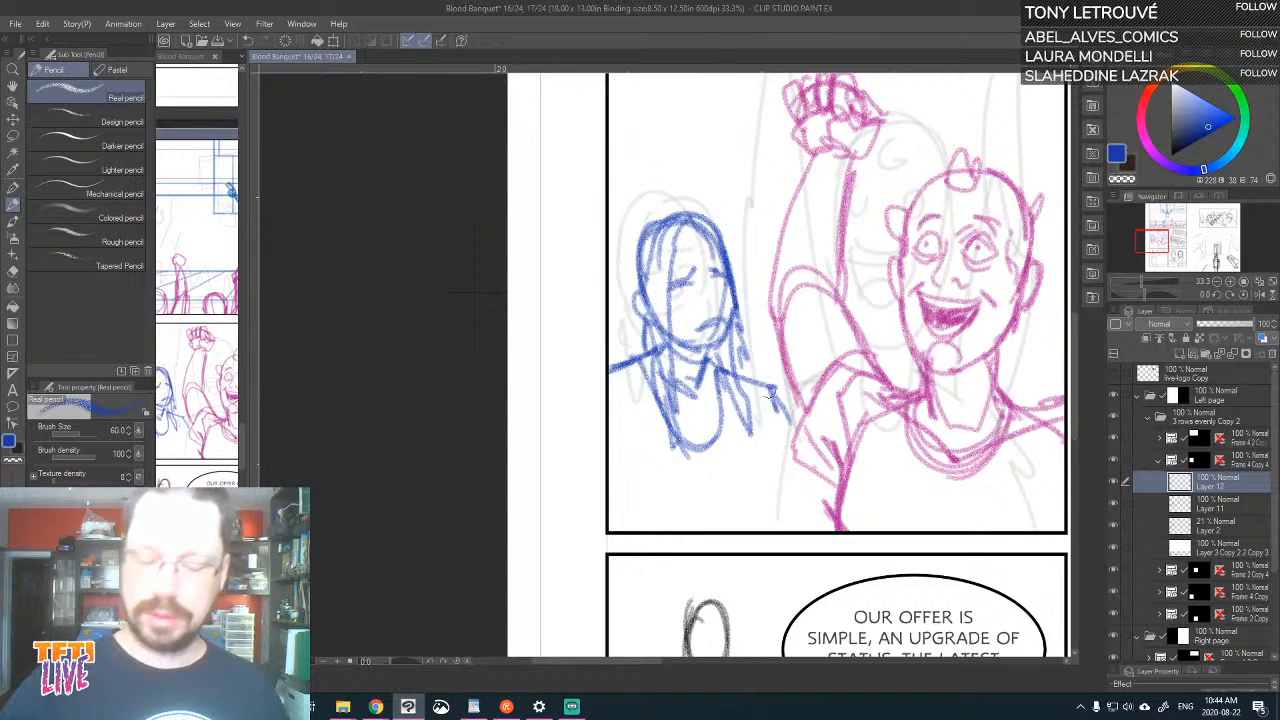
Sketch the blue woman's arms and the sides of her torso down to the panel's lower border
{"action": "left_click_drag", "start_coordinate": [772, 395], "coordinate": [792, 440]}
{"action": "left_click_drag", "start_coordinate": [744, 370], "coordinate": [770, 466]}
{"action": "mouse_move", "coordinate": [750, 408]}
{"action": "left_mouse_down"}
{"action": "mouse_move", "coordinate": [764, 485]}
{"action": "mouse_move", "coordinate": [693, 518]}
{"action": "left_mouse_up"}
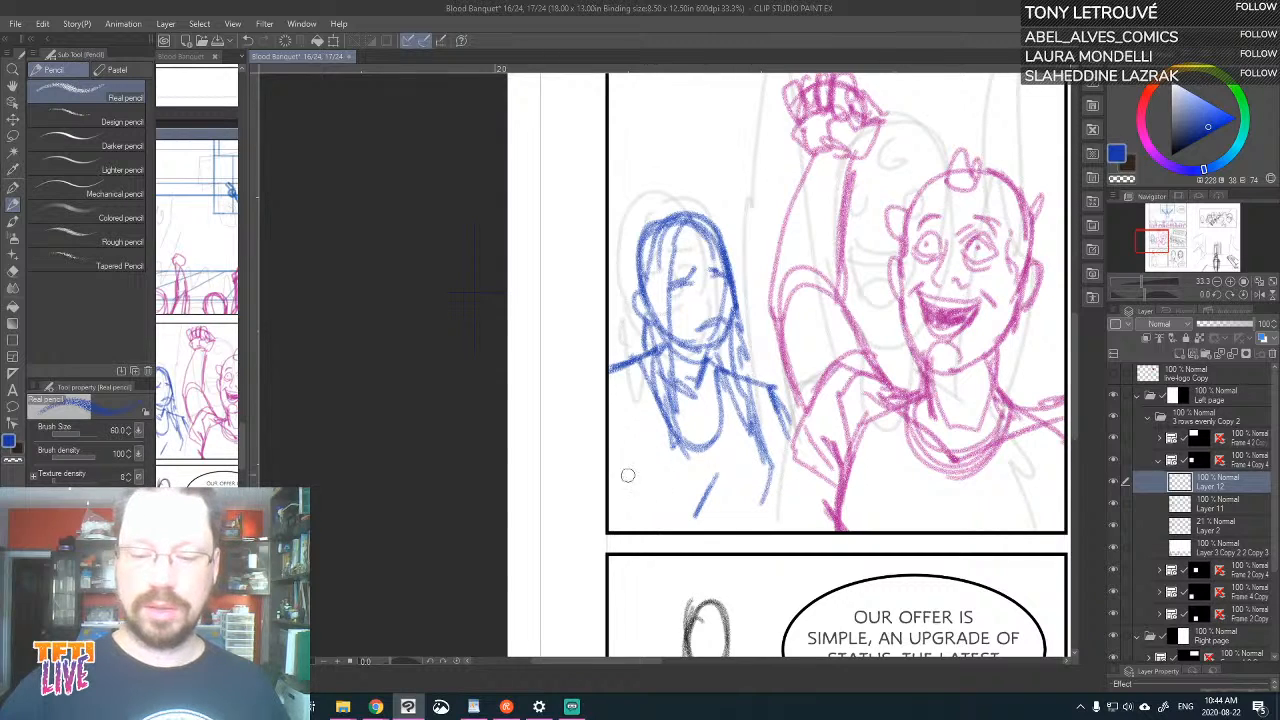
{"action": "left_click_drag", "start_coordinate": [619, 388], "coordinate": [642, 520]}
{"action": "left_click_drag", "start_coordinate": [620, 478], "coordinate": [632, 536]}
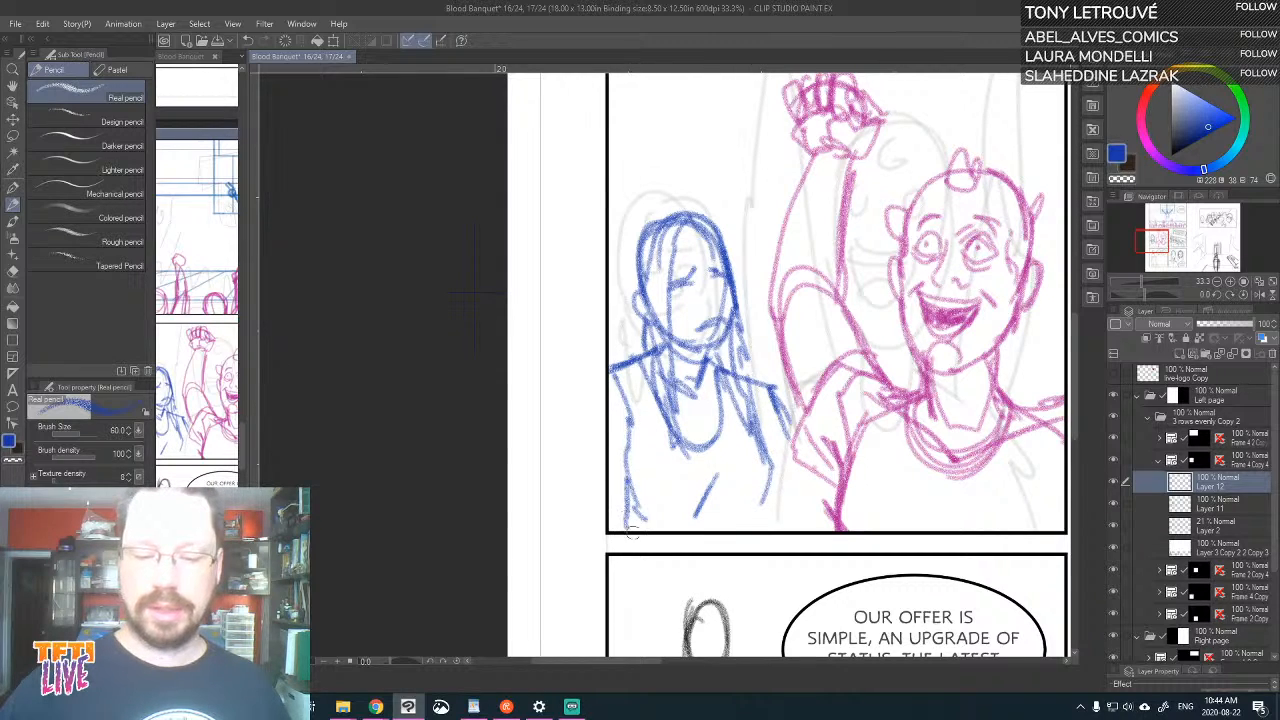
{"action": "left_click_drag", "start_coordinate": [770, 478], "coordinate": [764, 530]}
{"action": "left_click_drag", "start_coordinate": [774, 396], "coordinate": [800, 500]}
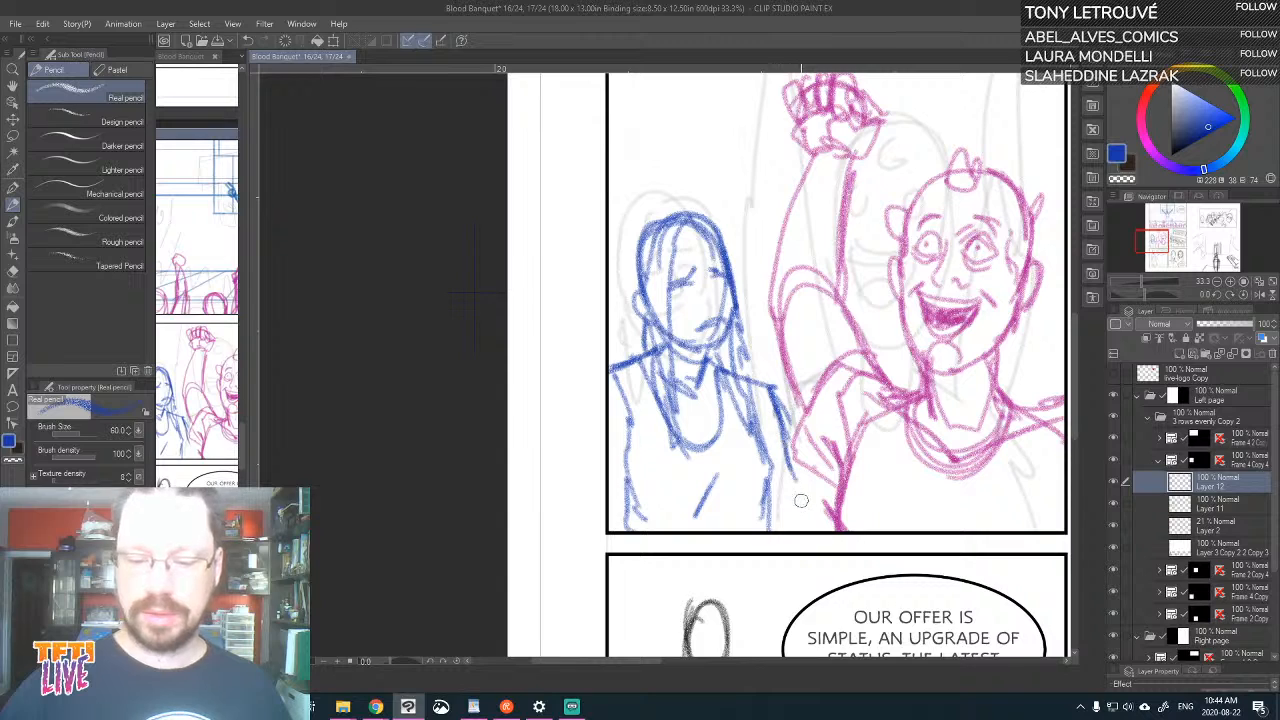
{"action": "mouse_move", "coordinate": [780, 456]}
{"action": "left_mouse_down"}
{"action": "mouse_move", "coordinate": [805, 535]}
{"action": "mouse_move", "coordinate": [797, 490]}
{"action": "left_mouse_up"}
Reinforce the hair along the outer side of the blue woman's head and add her nose
{"action": "left_click_drag", "start_coordinate": [938, 375], "coordinate": [892, 419]}
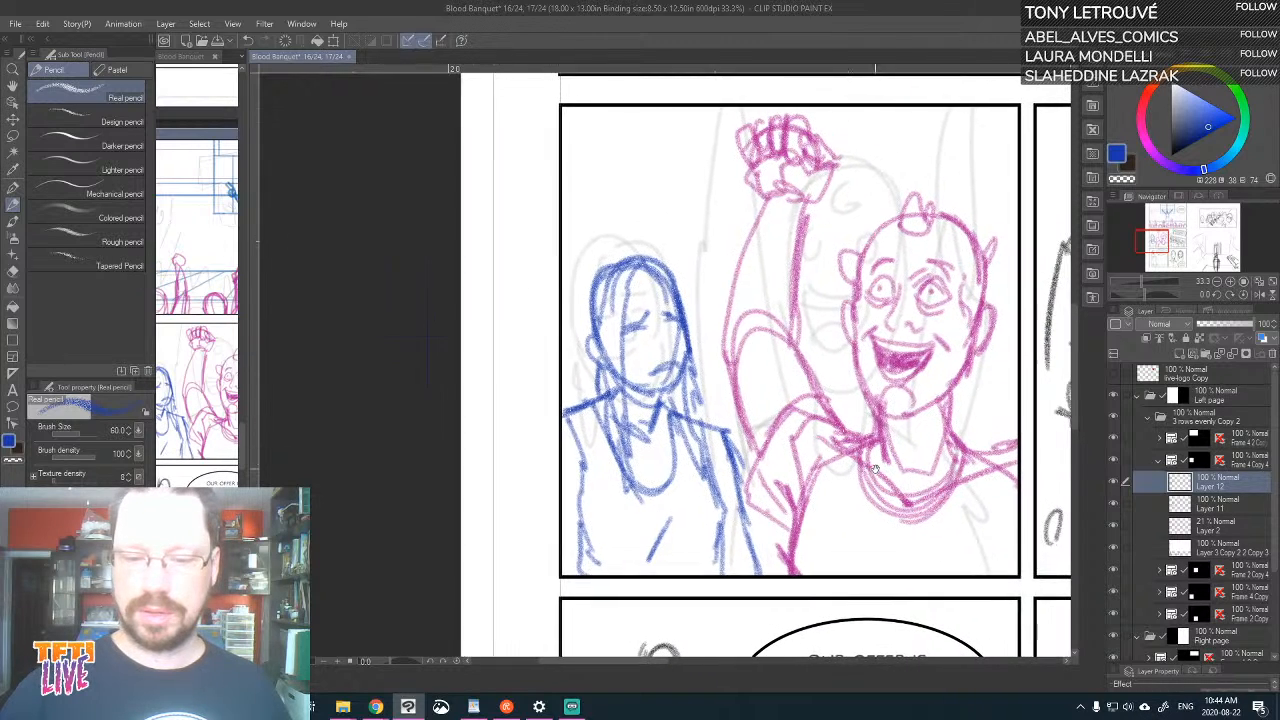
{"action": "left_click_drag", "start_coordinate": [584, 320], "coordinate": [602, 272]}
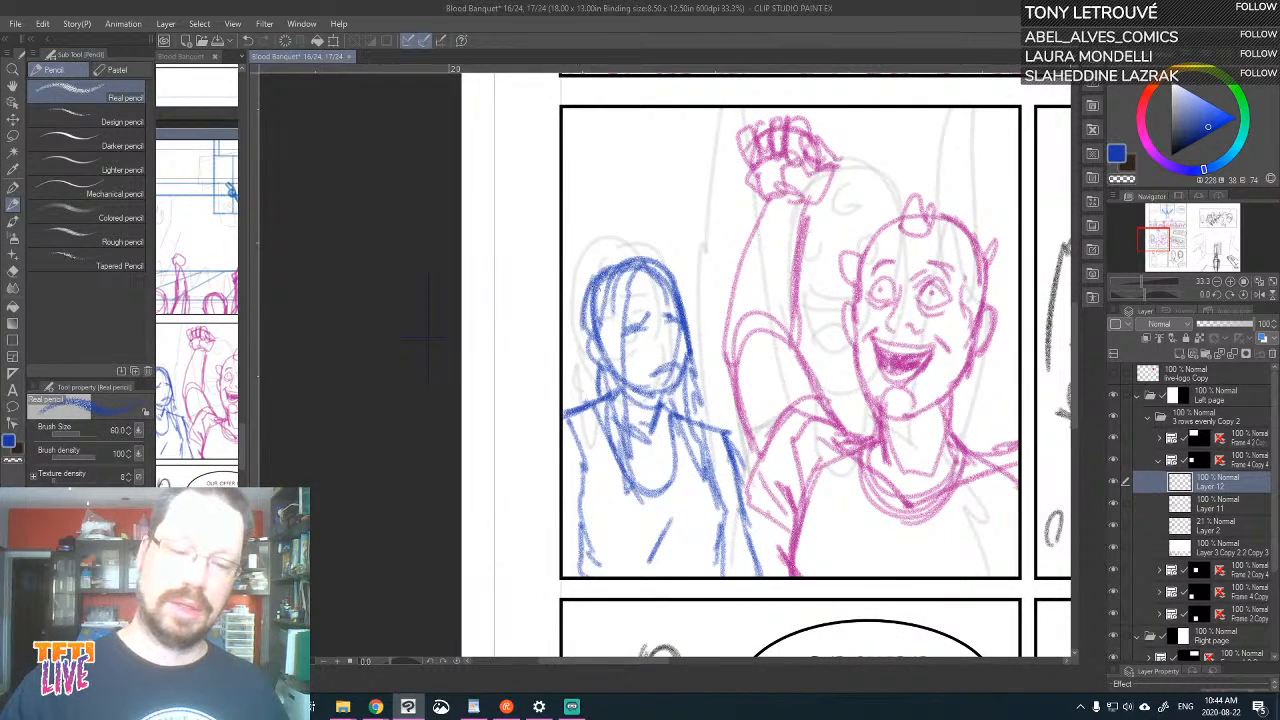
{"action": "left_click_drag", "start_coordinate": [583, 322], "coordinate": [600, 412]}
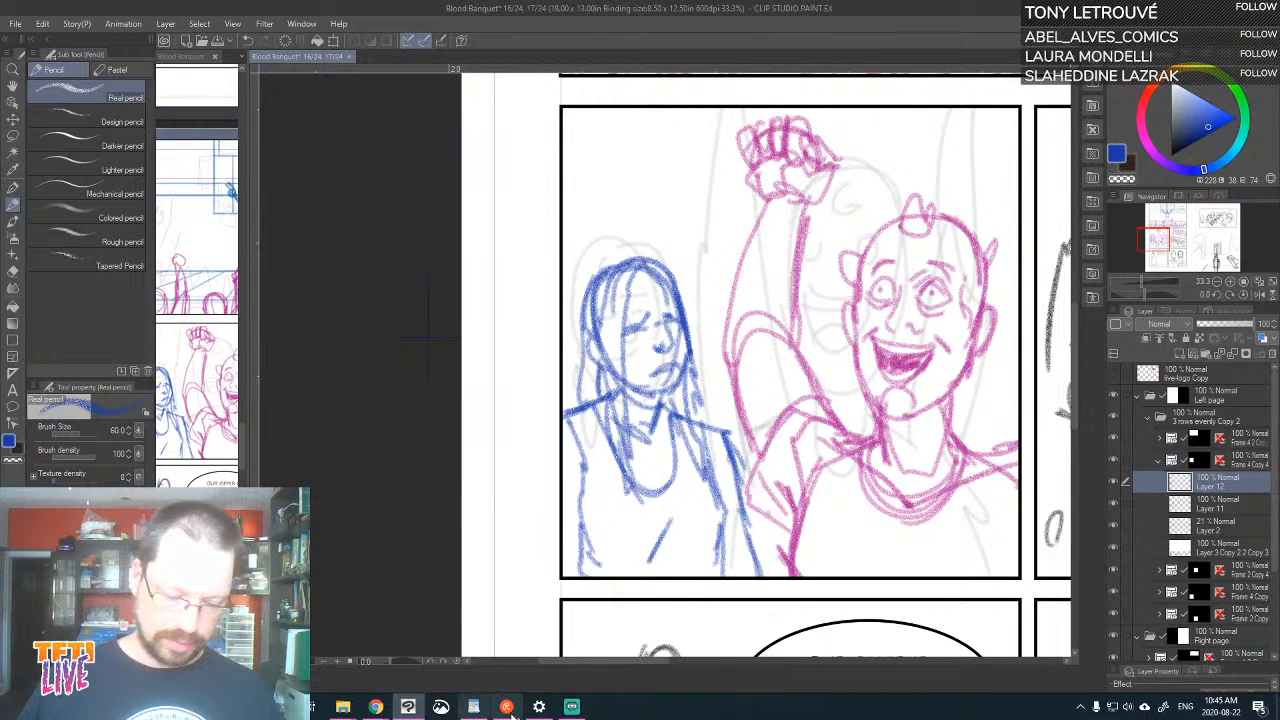
{"action": "left_click", "coordinate": [572, 707]}
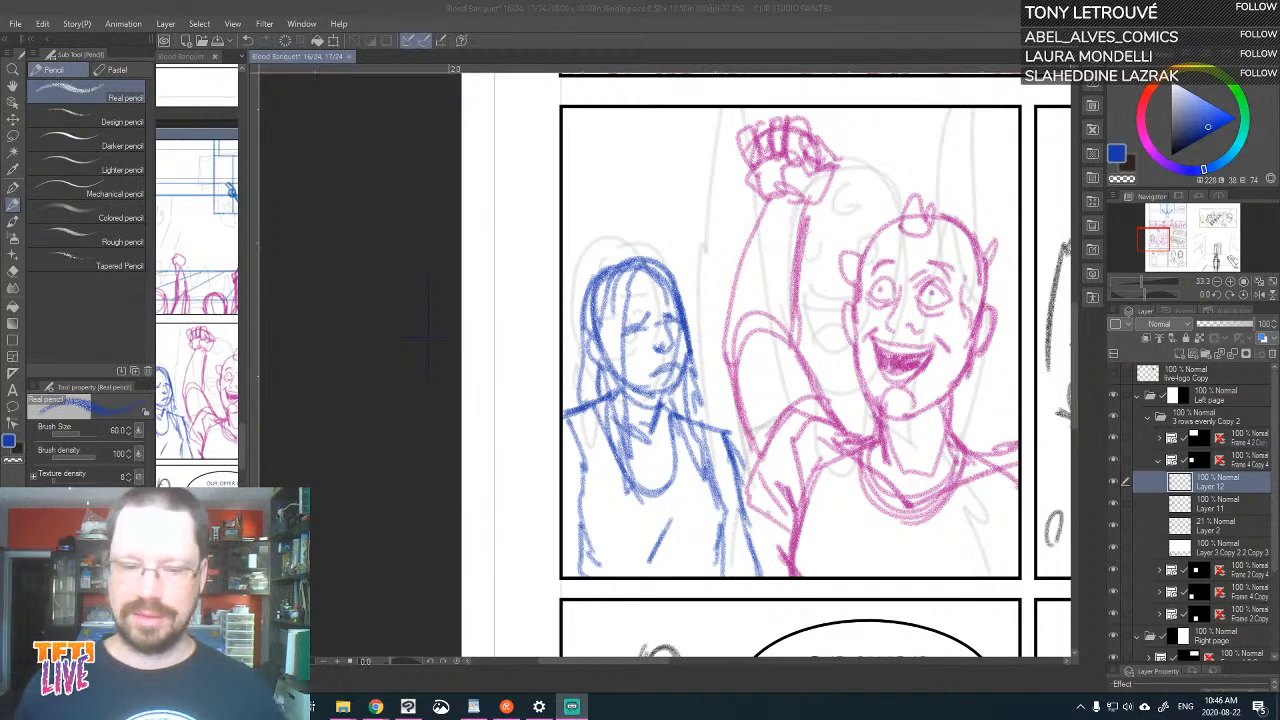
{"action": "left_click", "coordinate": [428, 338]}
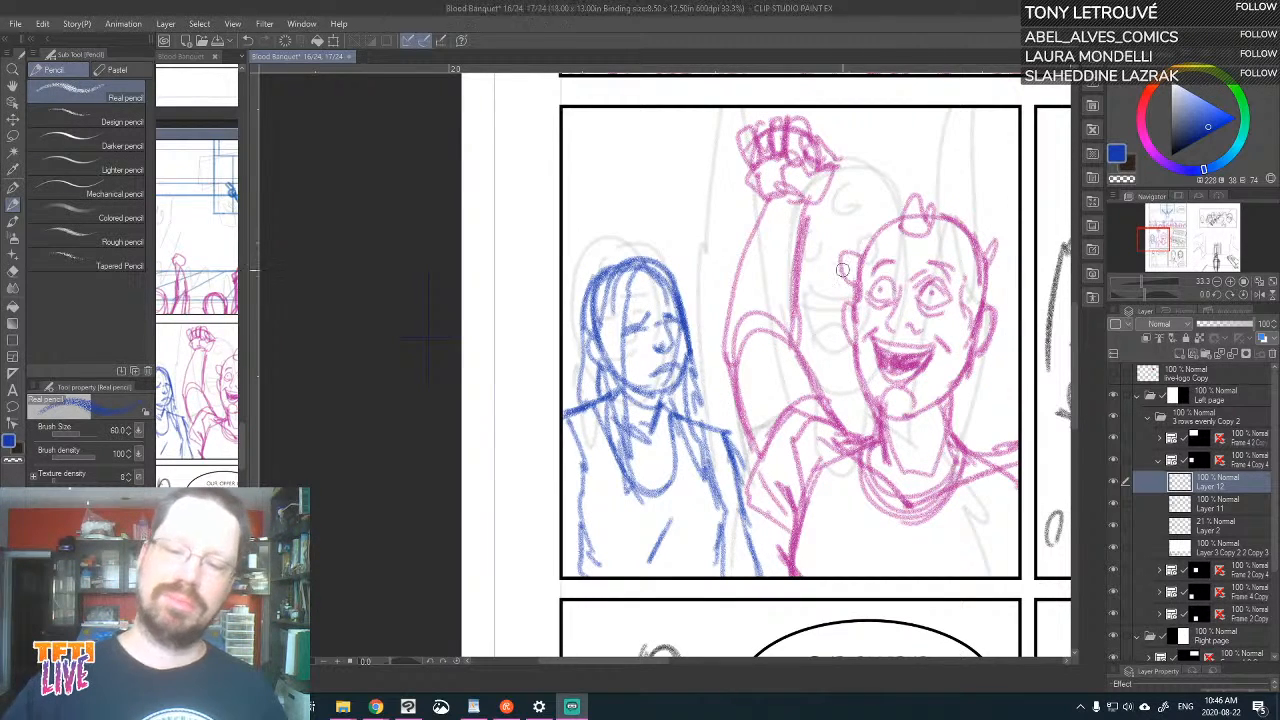
{"action": "left_click_drag", "start_coordinate": [428, 338], "coordinate": [254, 190]}
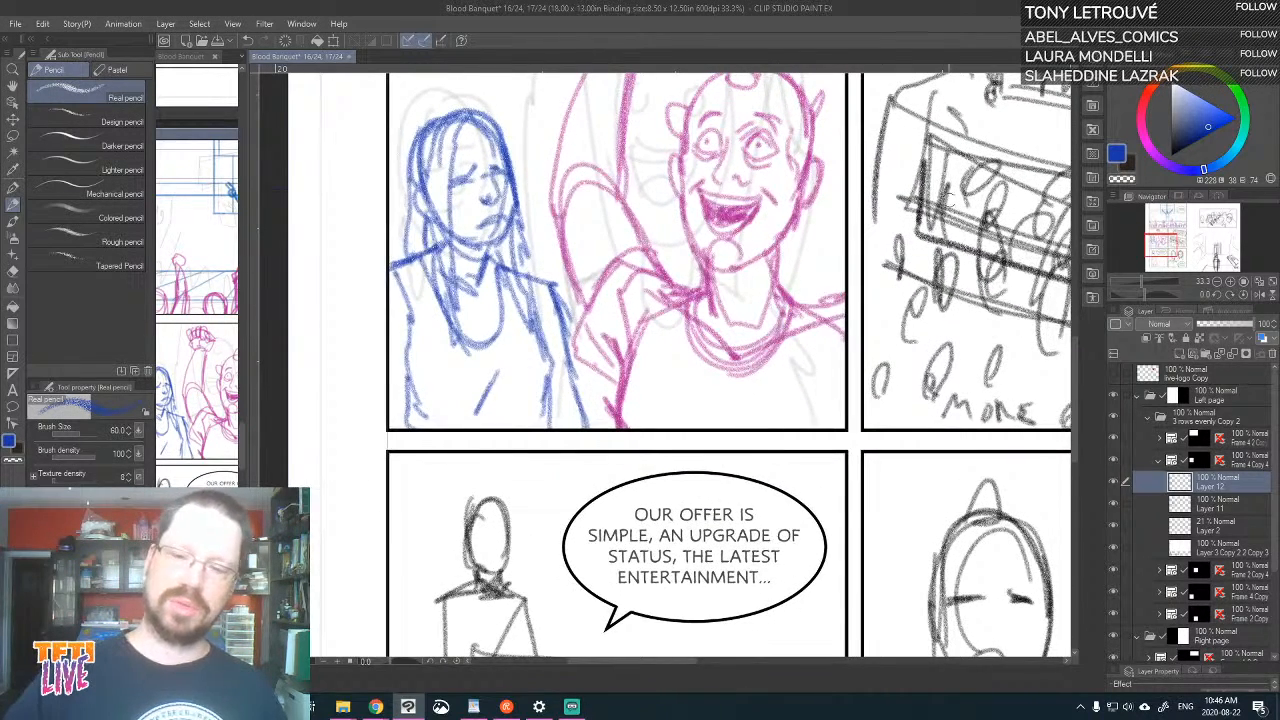
{"action": "left_click_drag", "start_coordinate": [951, 199], "coordinate": [839, 311]}
{"action": "left_click_drag", "start_coordinate": [929, 227], "coordinate": [886, 257]}
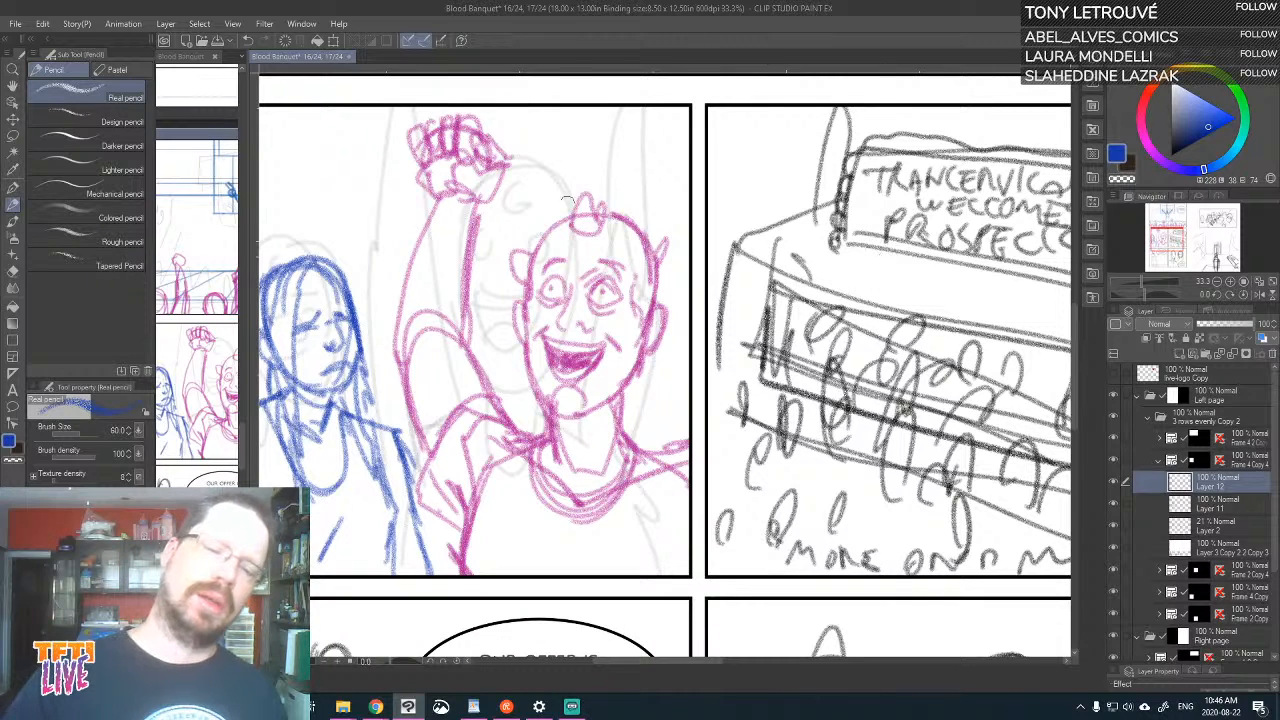
On Layer 11, add forehead wrinkles and side lines below the sleeve to the grinning man in magenta, and save the document
{"action": "left_click", "coordinate": [1115, 482]}
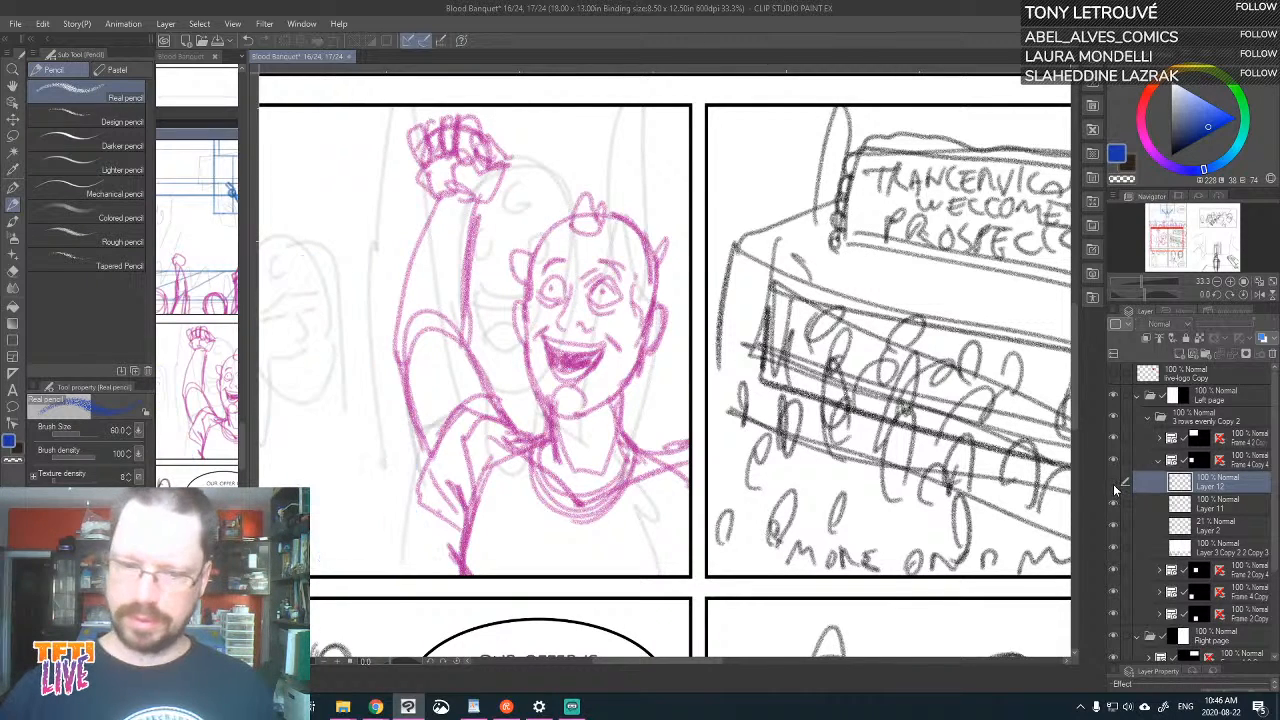
{"action": "left_click", "coordinate": [1115, 482]}
{"action": "left_click", "coordinate": [1207, 507]}
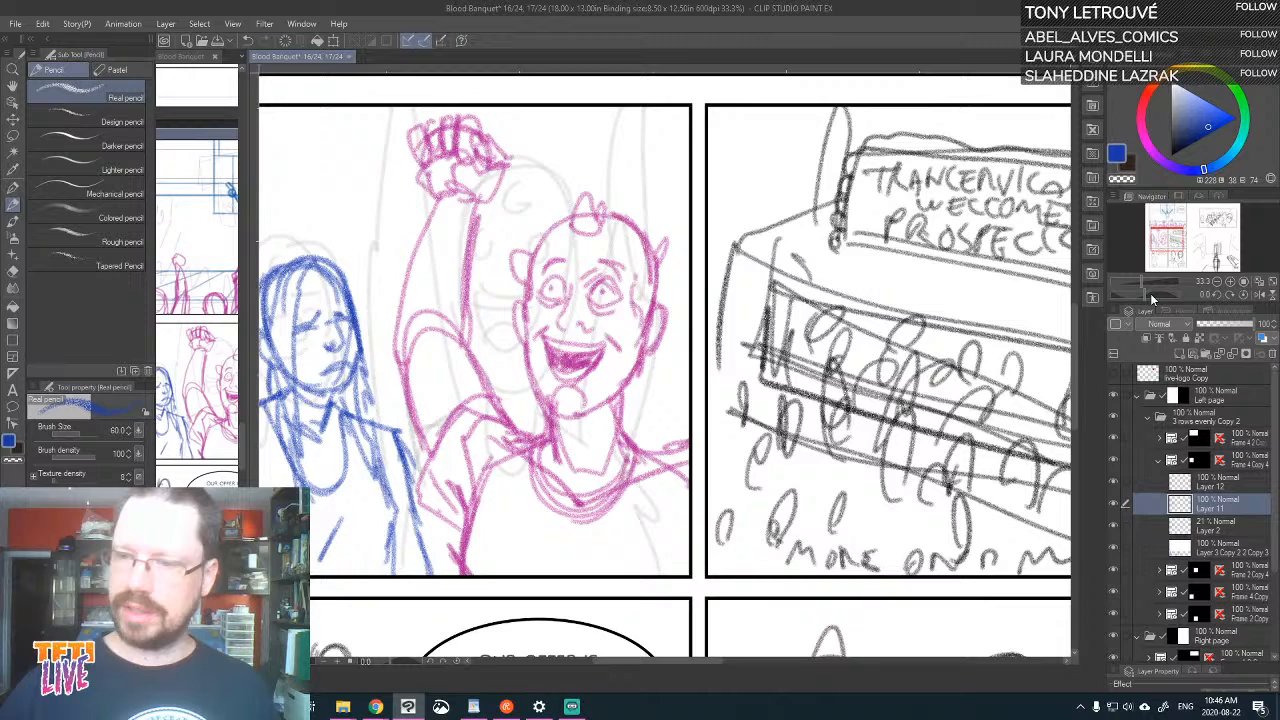
{"action": "left_click", "coordinate": [1148, 145]}
{"action": "left_click_drag", "start_coordinate": [552, 248], "coordinate": [595, 248]}
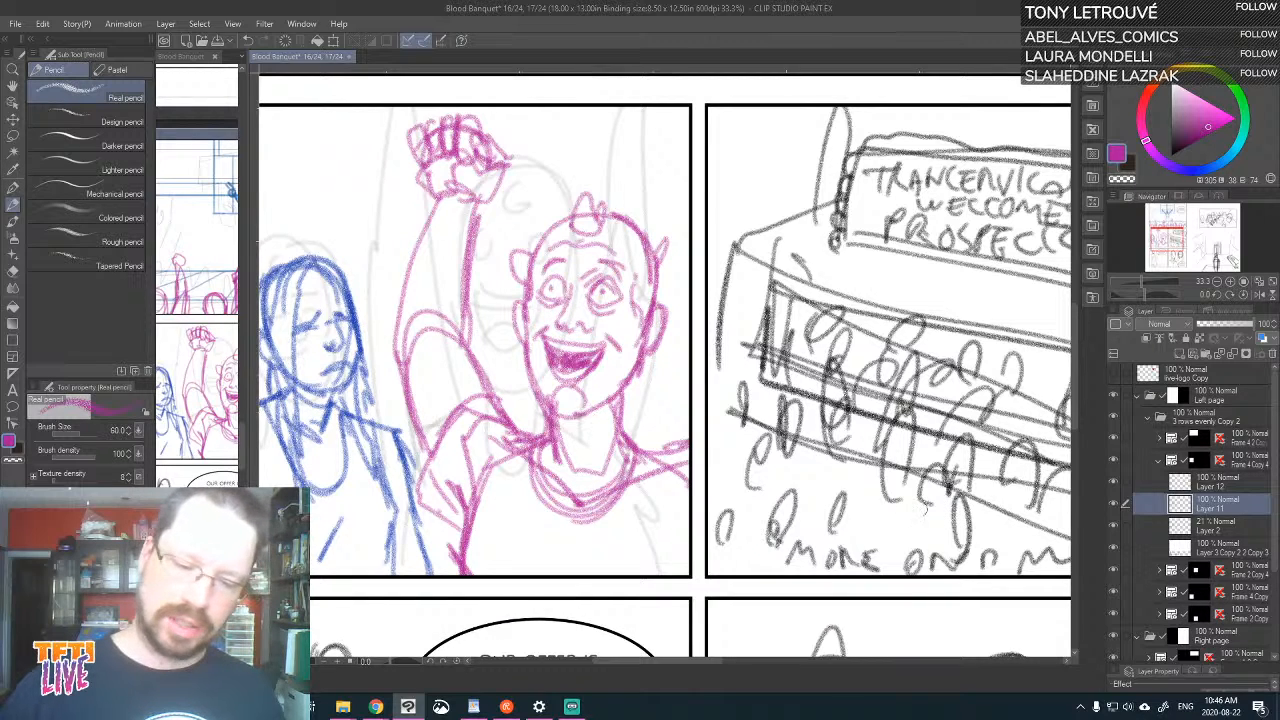
{"action": "mouse_move", "coordinate": [474, 528]}
{"action": "left_mouse_down"}
{"action": "mouse_move", "coordinate": [510, 582]}
{"action": "mouse_move", "coordinate": [481, 586]}
{"action": "left_mouse_up"}
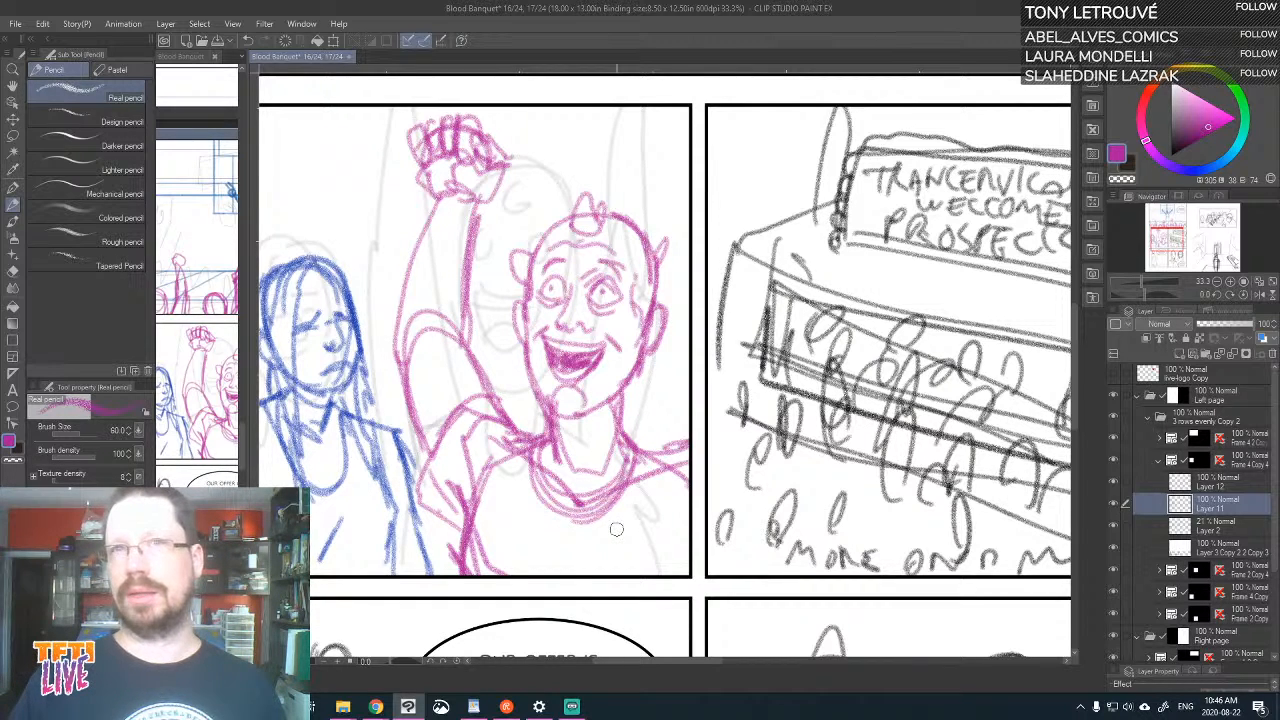
{"action": "left_click_drag", "start_coordinate": [880, 420], "coordinate": [637, 378]}
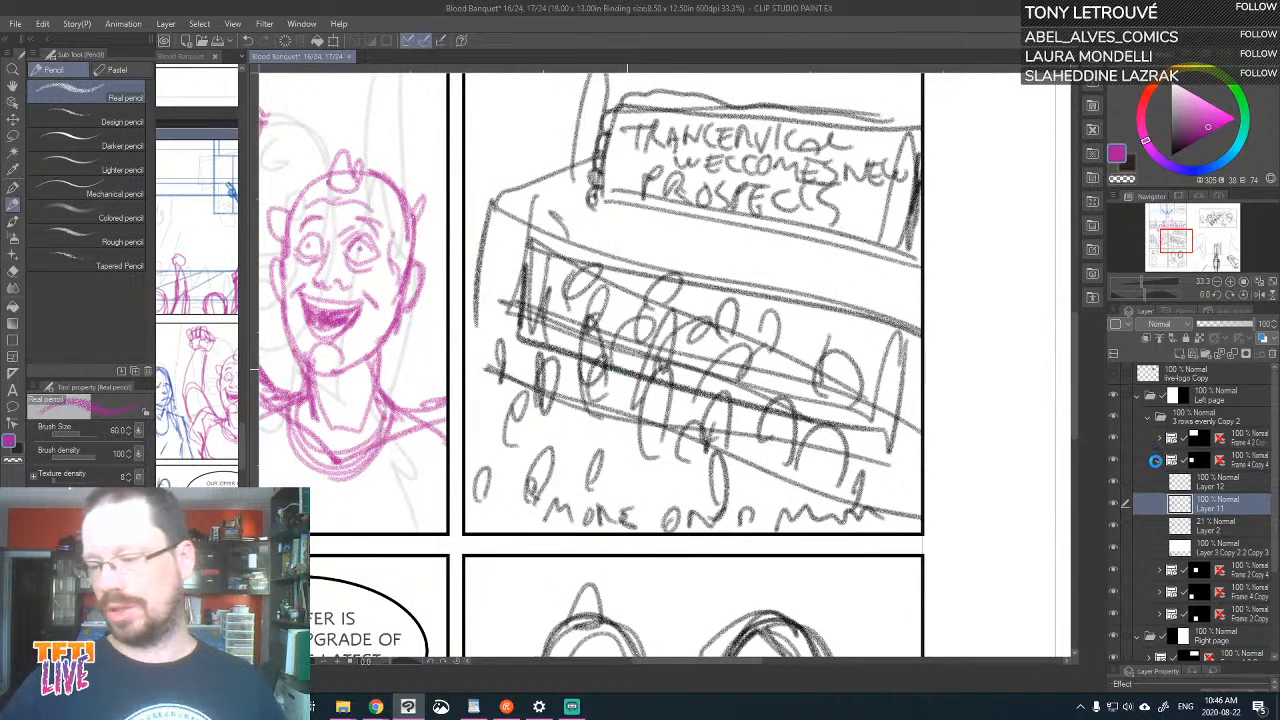
{"action": "key", "text": "ctrl+s"}
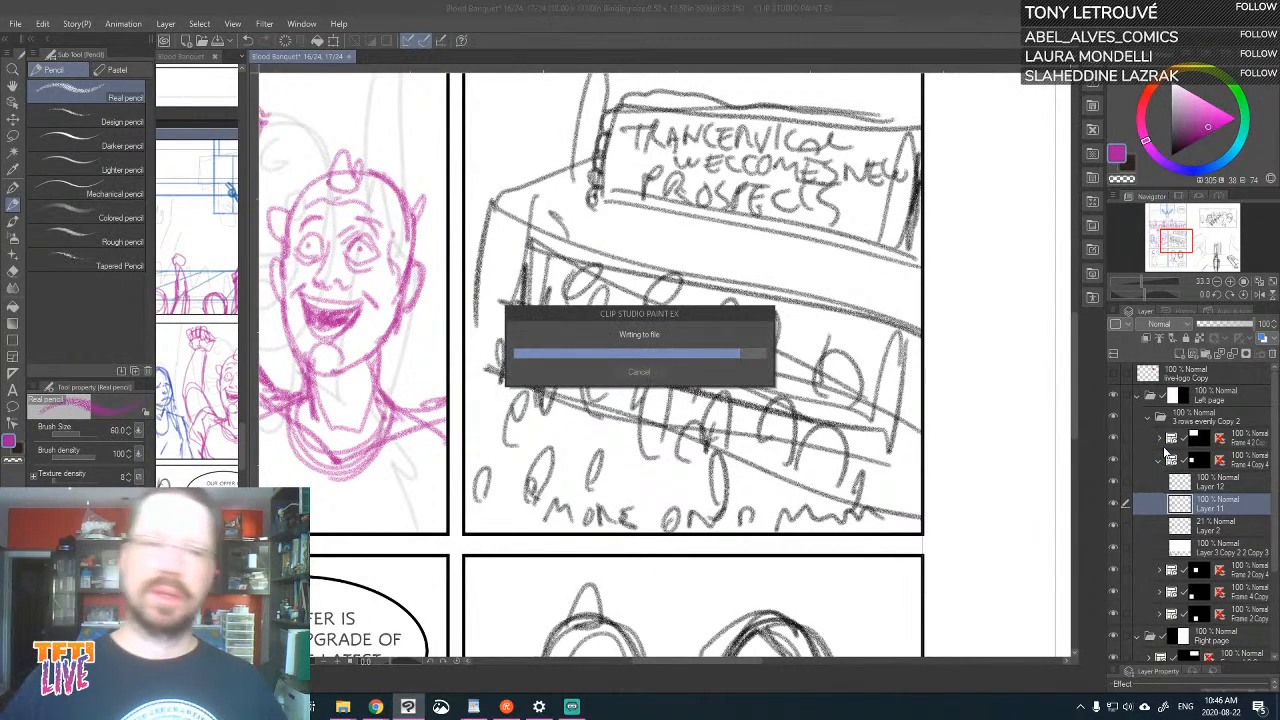
Switch to Chrome, maximize its window and look through the "Cookies | Hello Nurses! | Page 1" post on the Tales from the Interface site
{"action": "left_click", "coordinate": [375, 706]}
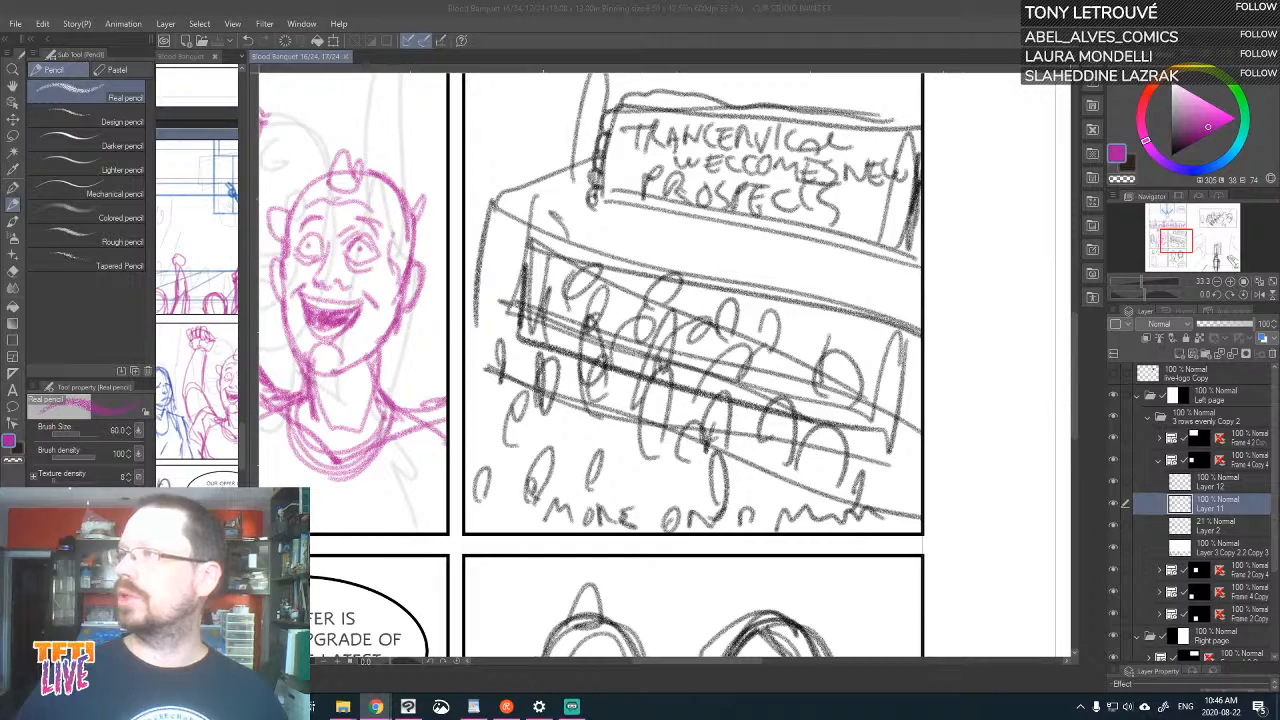
{"action": "left_click_drag", "start_coordinate": [1279, 230], "coordinate": [705, 32]}
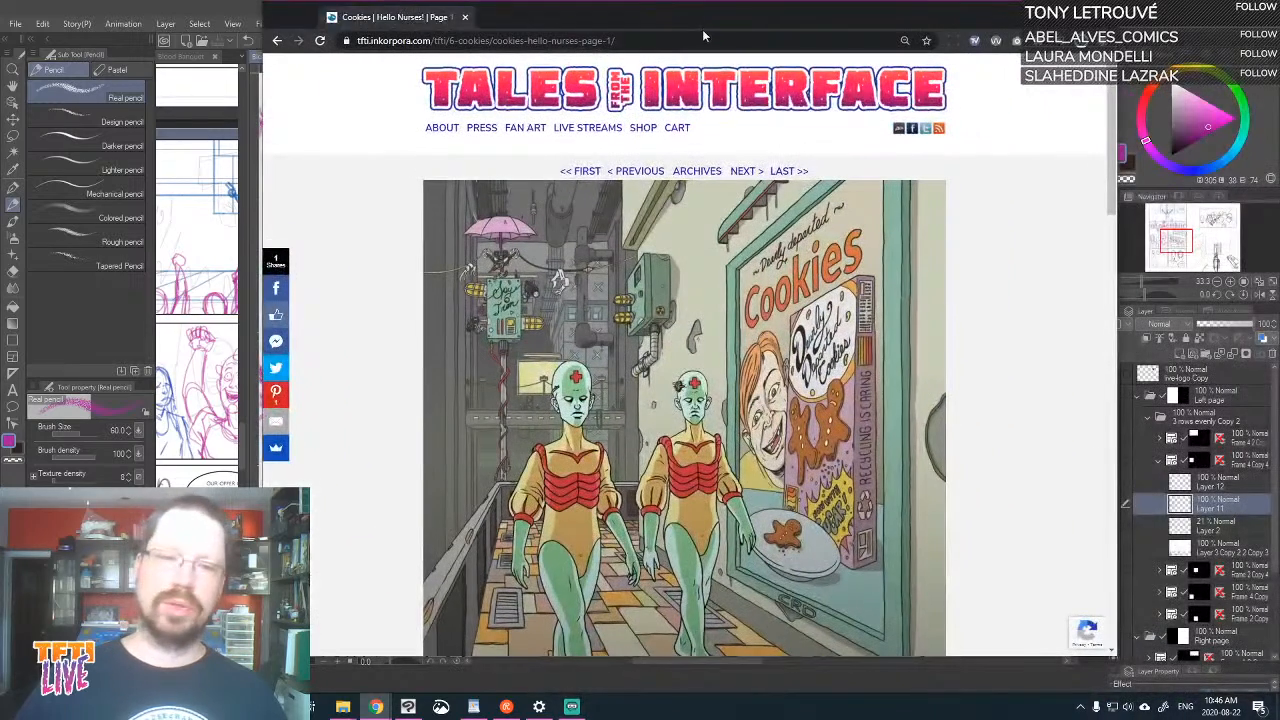
{"action": "double_click", "coordinate": [887, 28]}
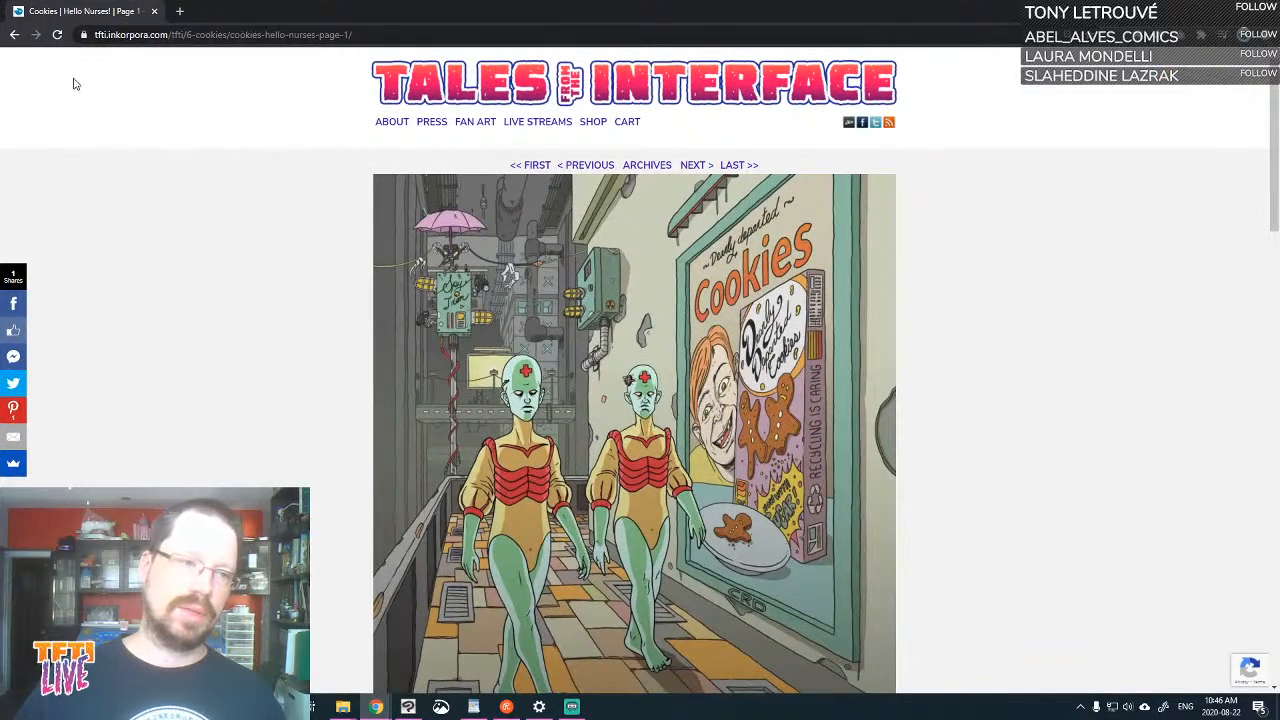
{"action": "scroll", "coordinate": [471, 209], "scroll_direction": "down", "scroll_amount": 10}
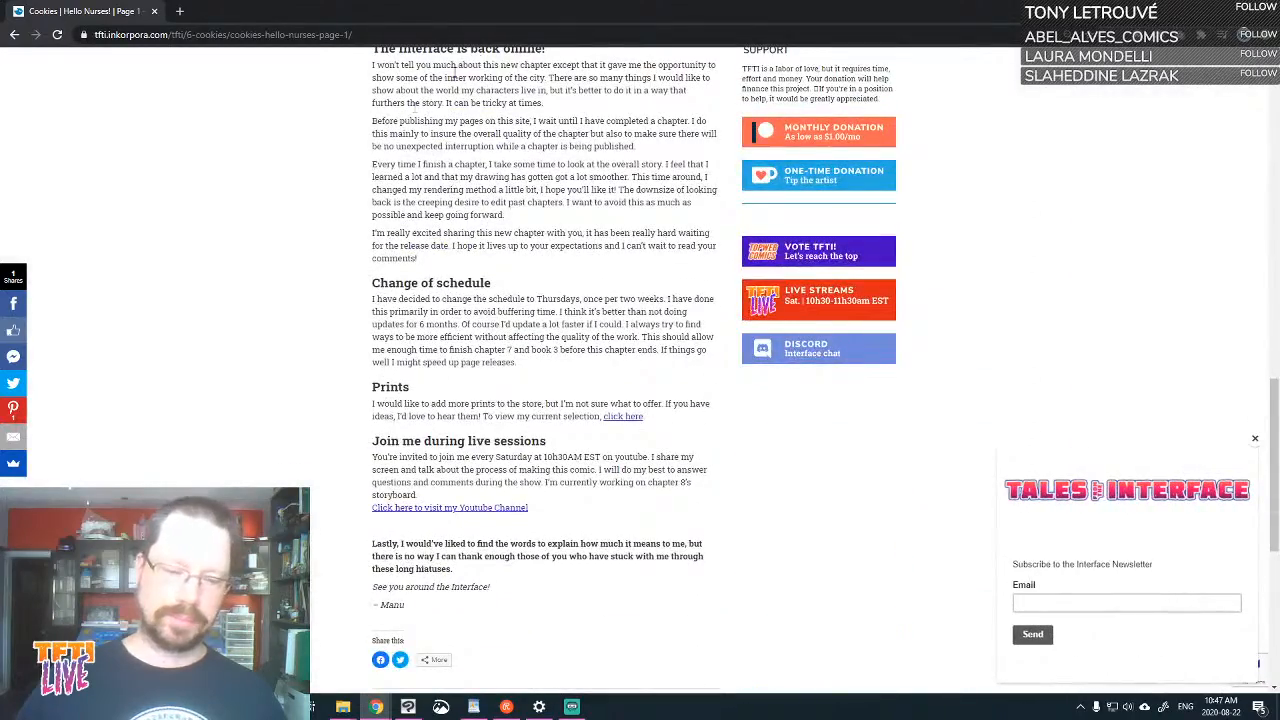
{"action": "scroll", "coordinate": [578, 143], "scroll_direction": "up", "scroll_amount": 8}
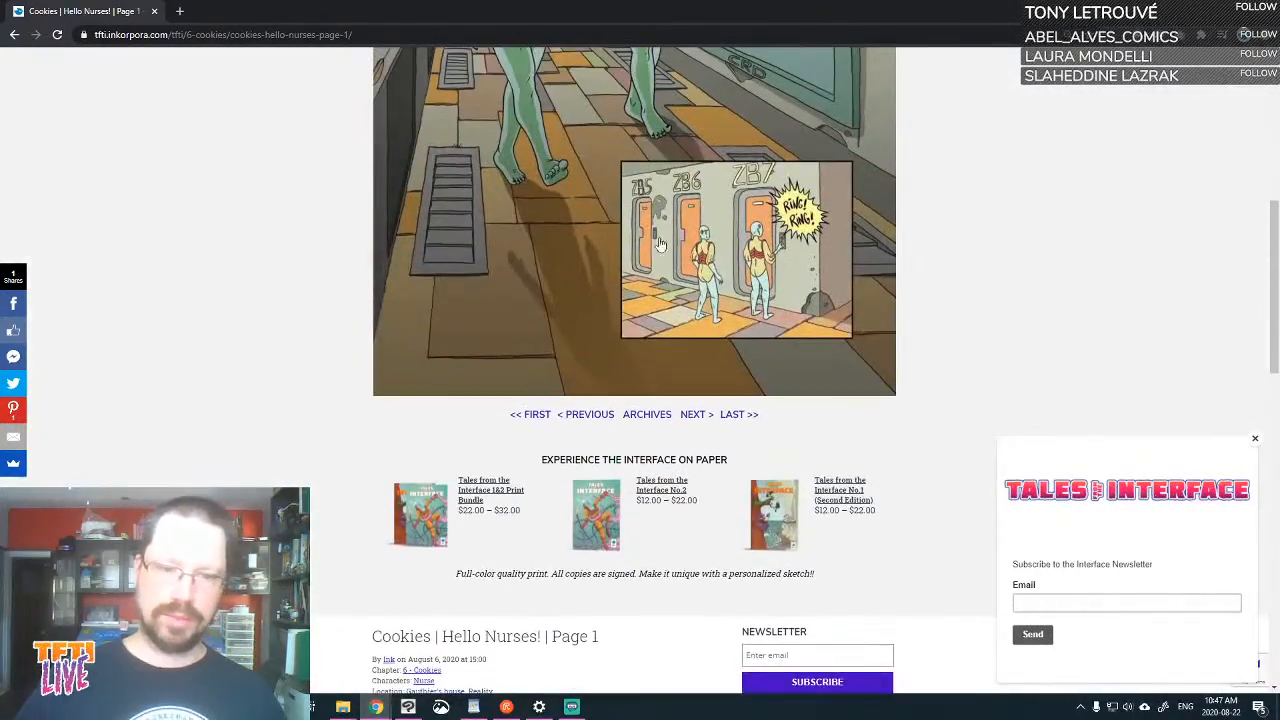
Go to page 2 of the Cookies chapter, look through its panels and post, and return to Clip Studio Paint
{"action": "left_click", "coordinate": [690, 414]}
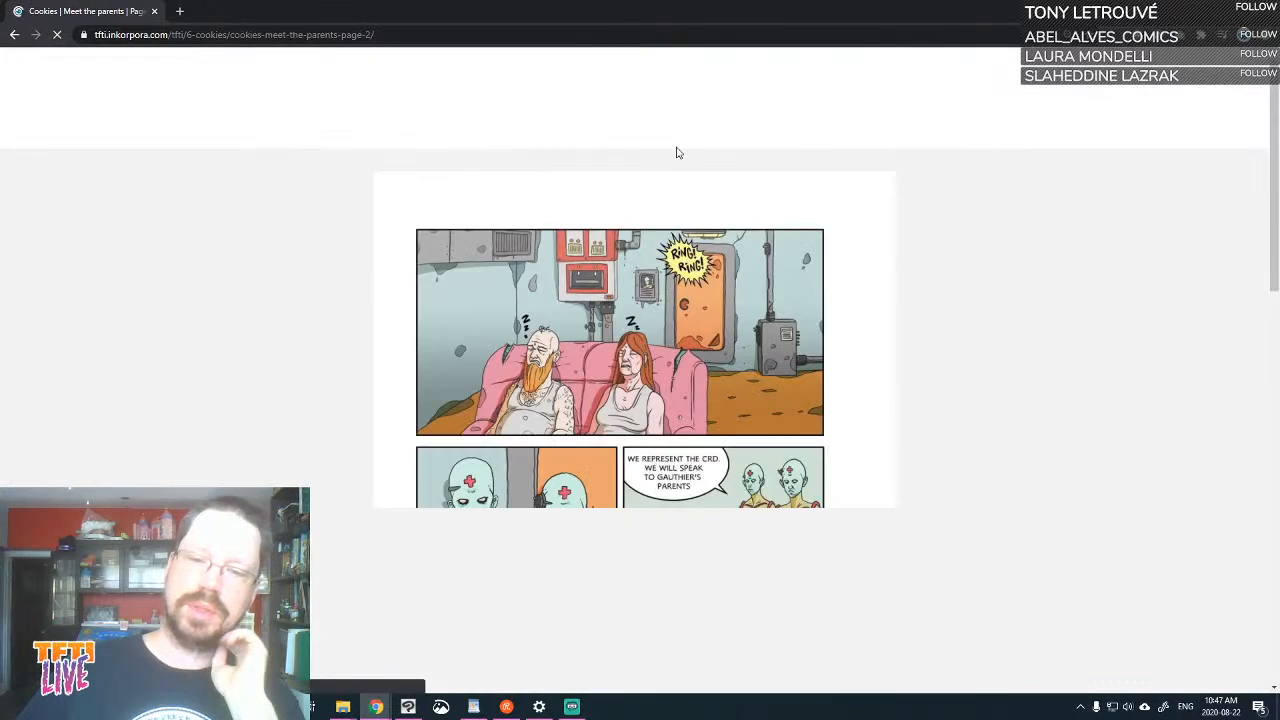
{"action": "scroll", "coordinate": [677, 150], "scroll_direction": "down", "scroll_amount": 3}
{"action": "scroll", "coordinate": [677, 155], "scroll_direction": "down", "scroll_amount": 1}
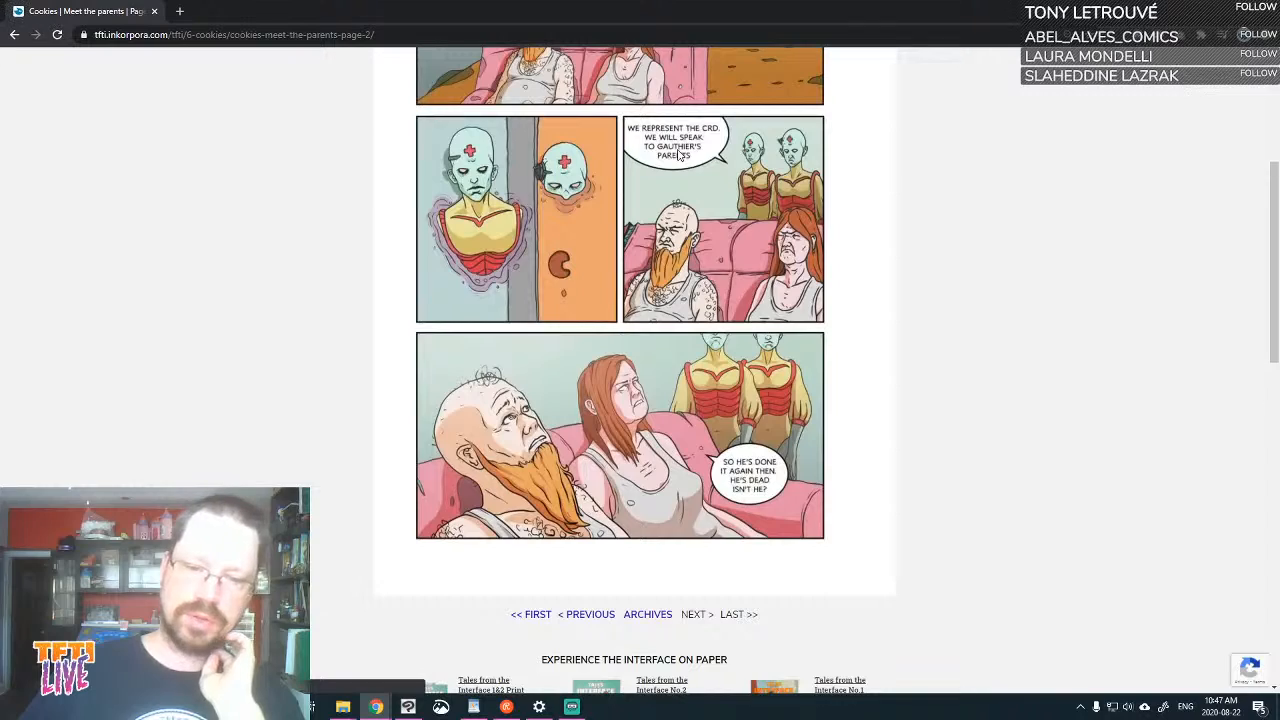
{"action": "scroll", "coordinate": [677, 155], "scroll_direction": "down", "scroll_amount": 1}
{"action": "scroll", "coordinate": [677, 155], "scroll_direction": "down", "scroll_amount": 6}
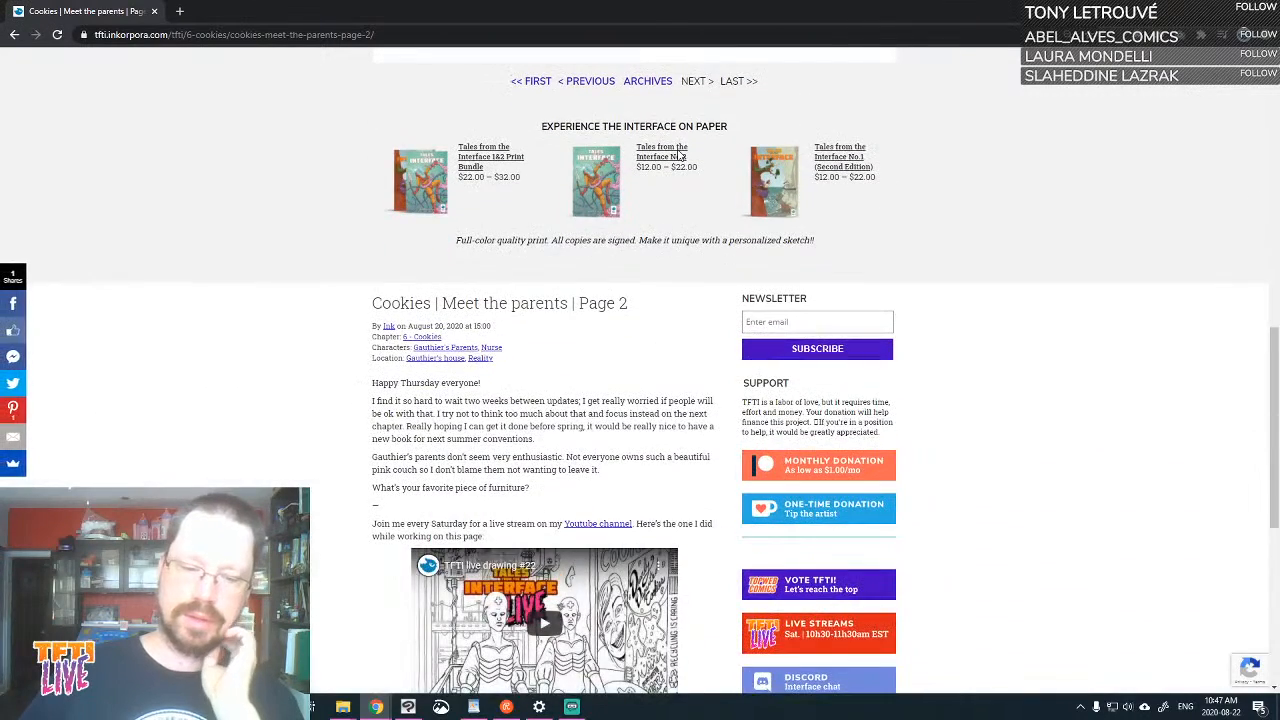
{"action": "scroll", "coordinate": [585, 255], "scroll_direction": "up", "scroll_amount": 1}
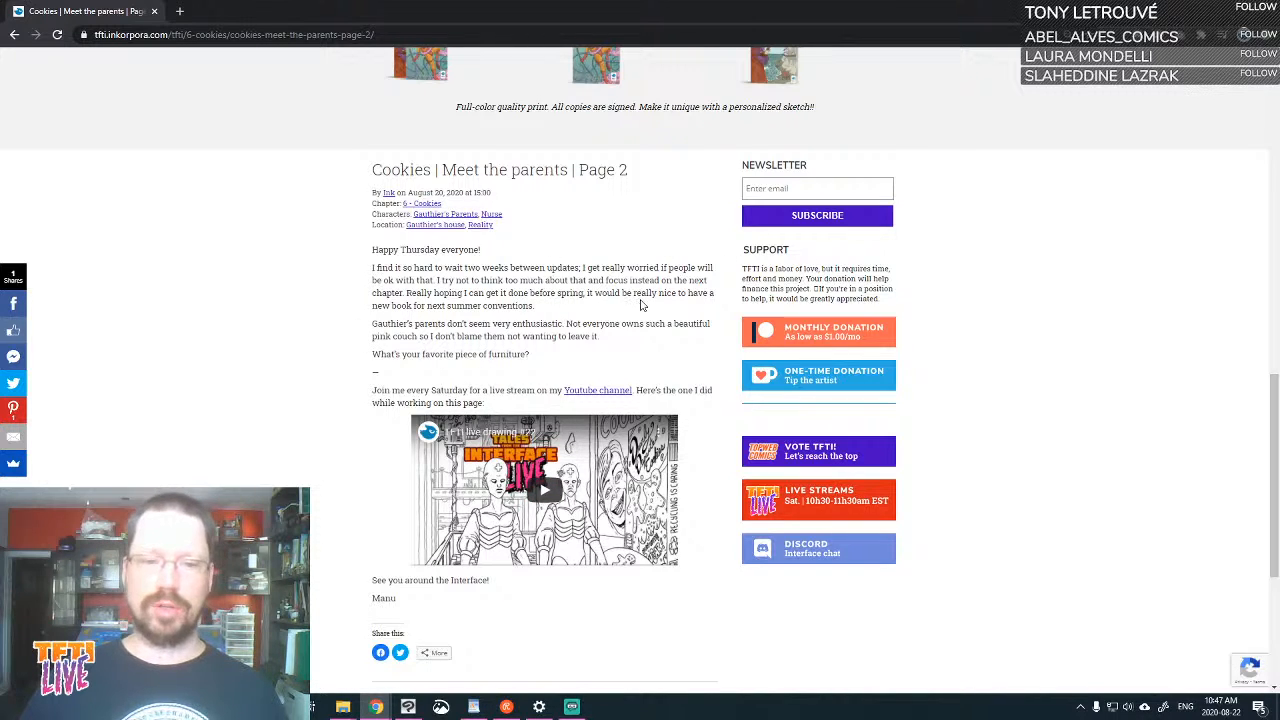
{"action": "left_click", "coordinate": [1204, 10]}
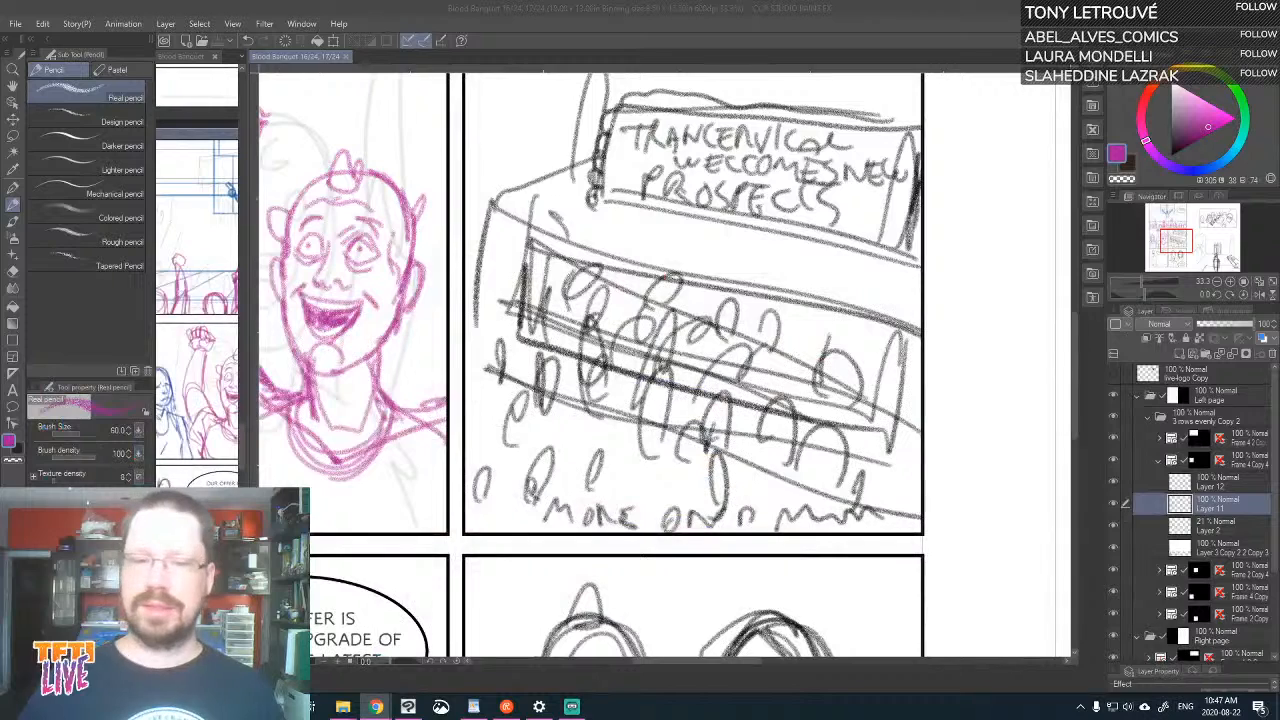
Toggle the visibility of Layer 11 to check its contents and collapse the portrait panel's frame folder
{"action": "left_click", "coordinate": [1114, 505]}
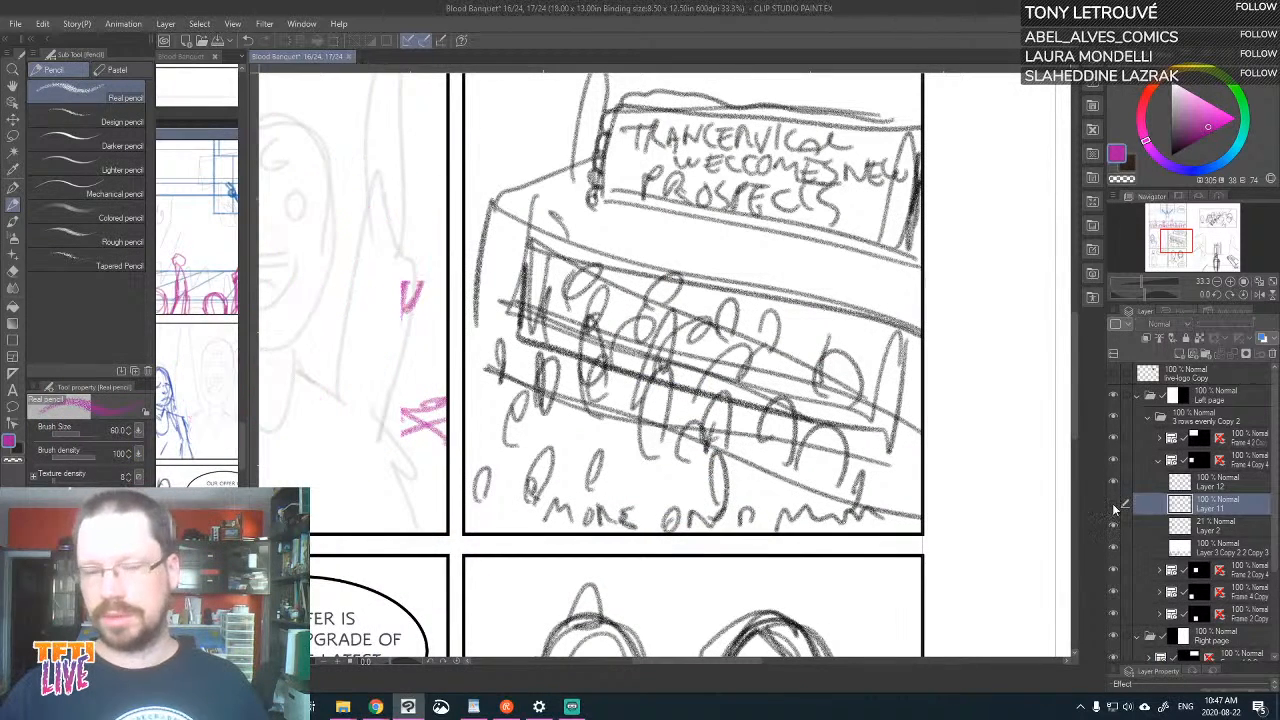
{"action": "left_click", "coordinate": [1114, 507]}
{"action": "left_click", "coordinate": [1158, 460]}
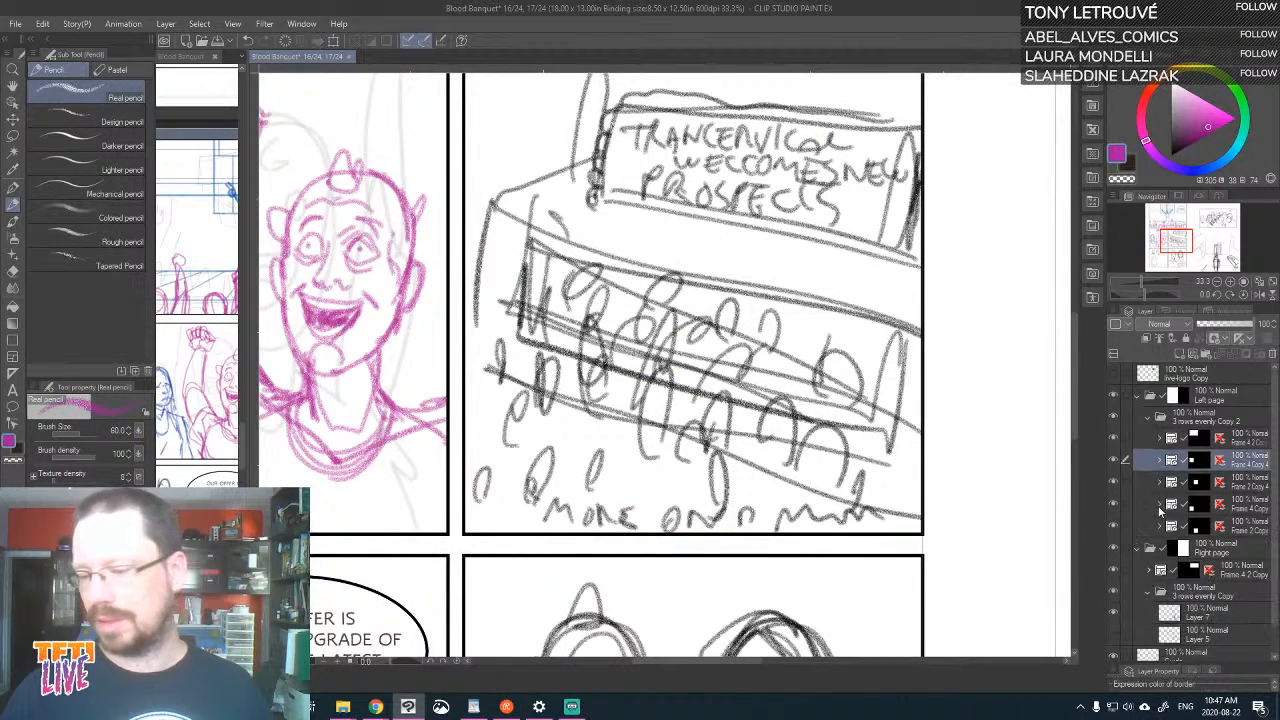
Expand the building panel's frame folder, toggle the visibility of Layer 3 inside it to check its contents, and select that layer
{"action": "left_click", "coordinate": [1115, 482]}
{"action": "left_click", "coordinate": [1115, 482]}
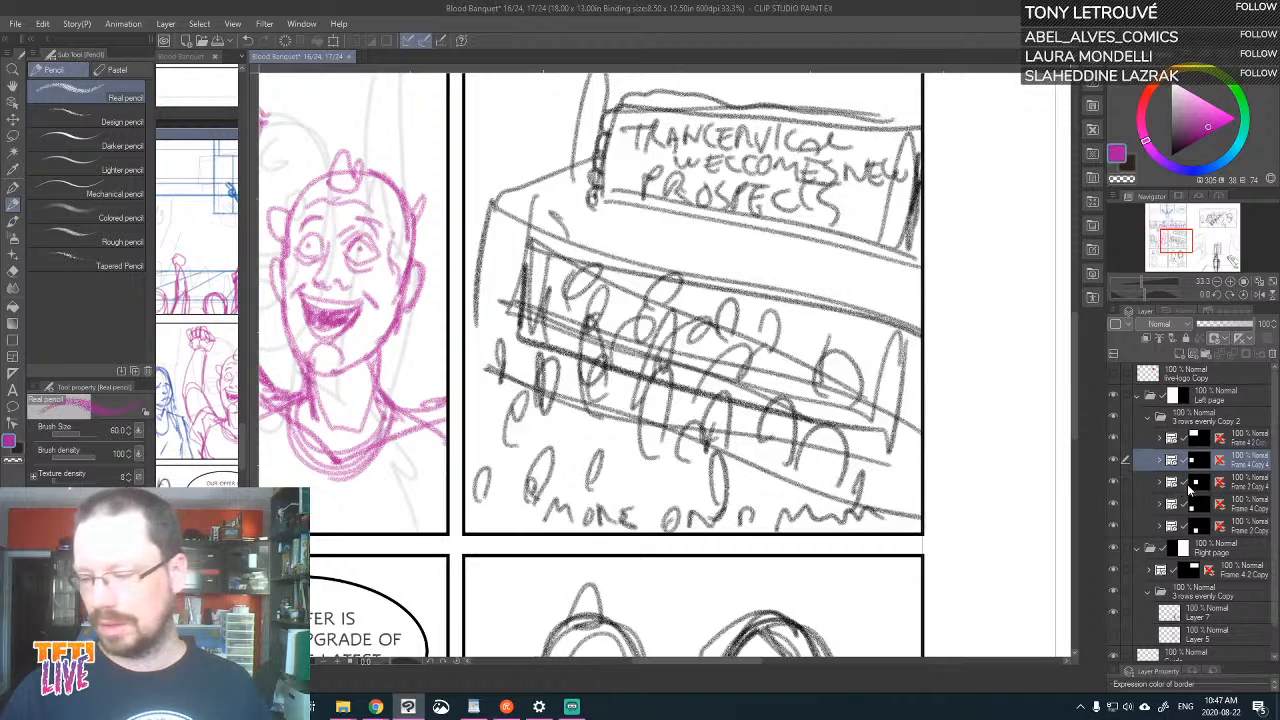
{"action": "left_click", "coordinate": [1187, 484]}
{"action": "left_click", "coordinate": [1160, 483]}
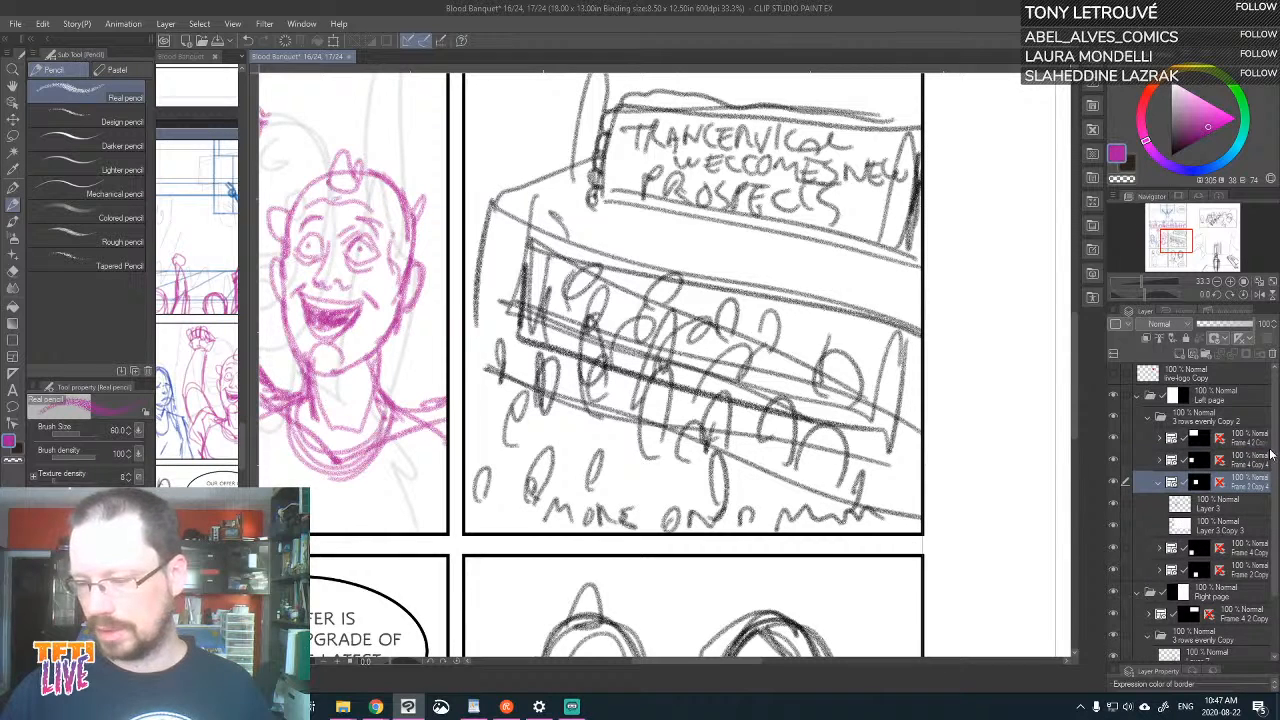
{"action": "scroll", "coordinate": [1131, 460], "scroll_direction": "down", "scroll_amount": 2}
{"action": "left_click", "coordinate": [1115, 447]}
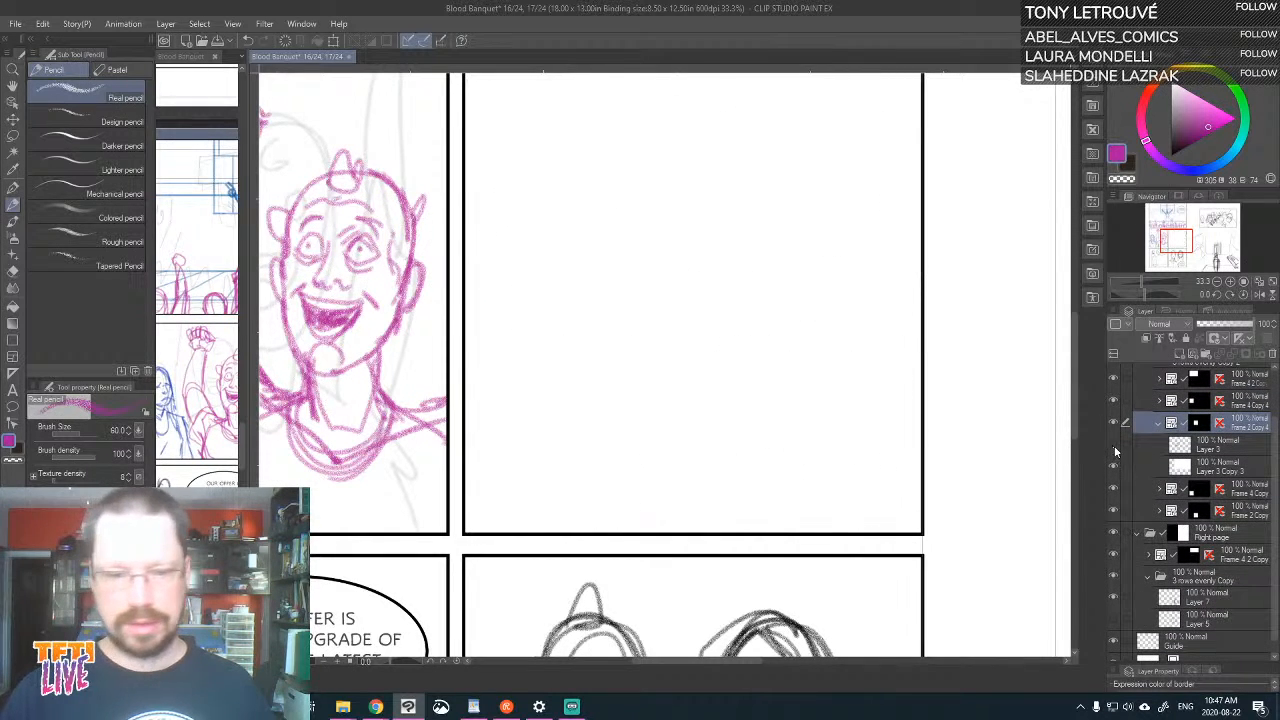
{"action": "left_click", "coordinate": [1115, 447]}
{"action": "left_click", "coordinate": [1216, 443]}
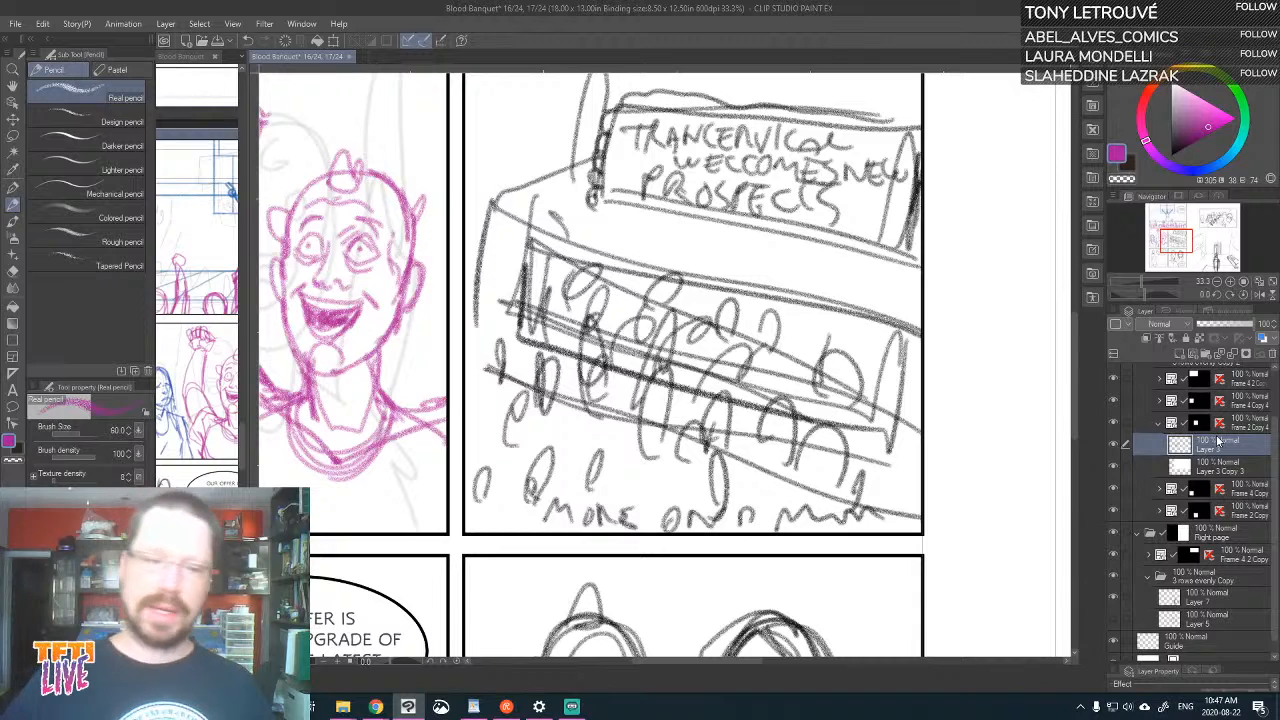
Combine the page spread and the story overview into one tab group, and look through the comic's earlier pages in the overview
{"action": "key", "text": "ctrl+minus"}
{"action": "key", "text": "ctrl+minus"}
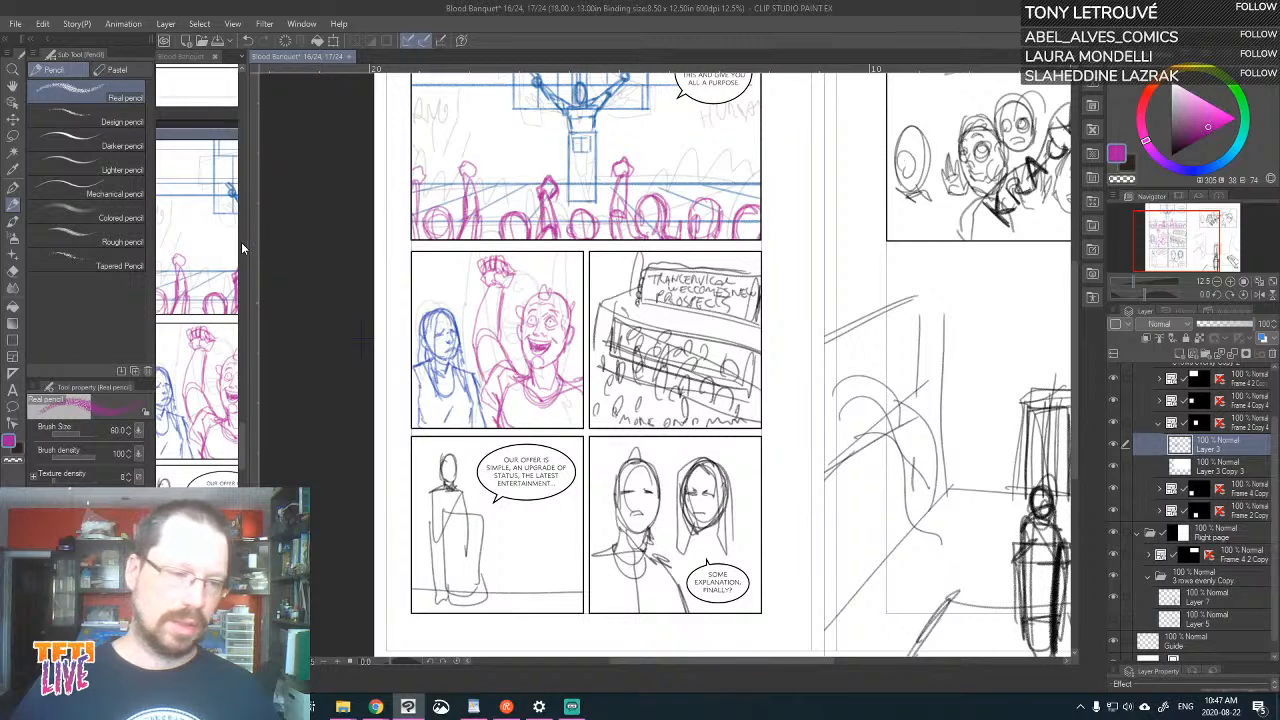
{"action": "left_click_drag", "start_coordinate": [241, 242], "coordinate": [463, 254]}
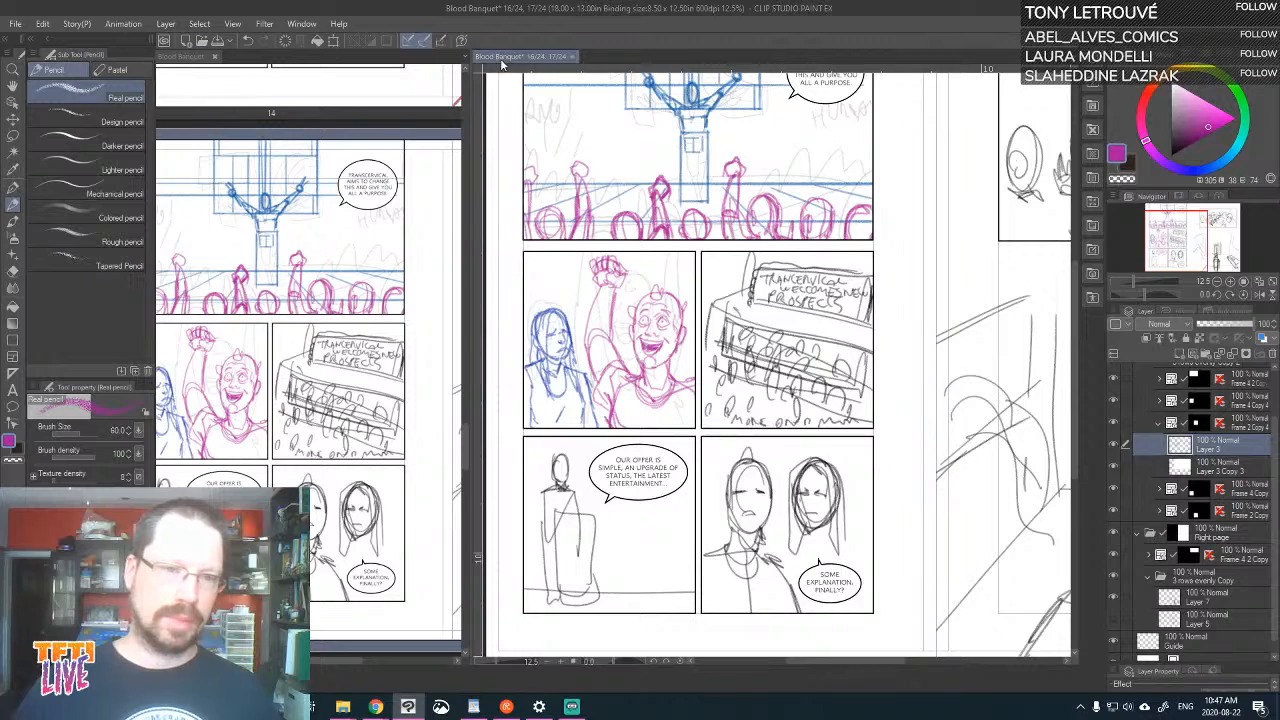
{"action": "left_click_drag", "start_coordinate": [190, 64], "coordinate": [614, 62]}
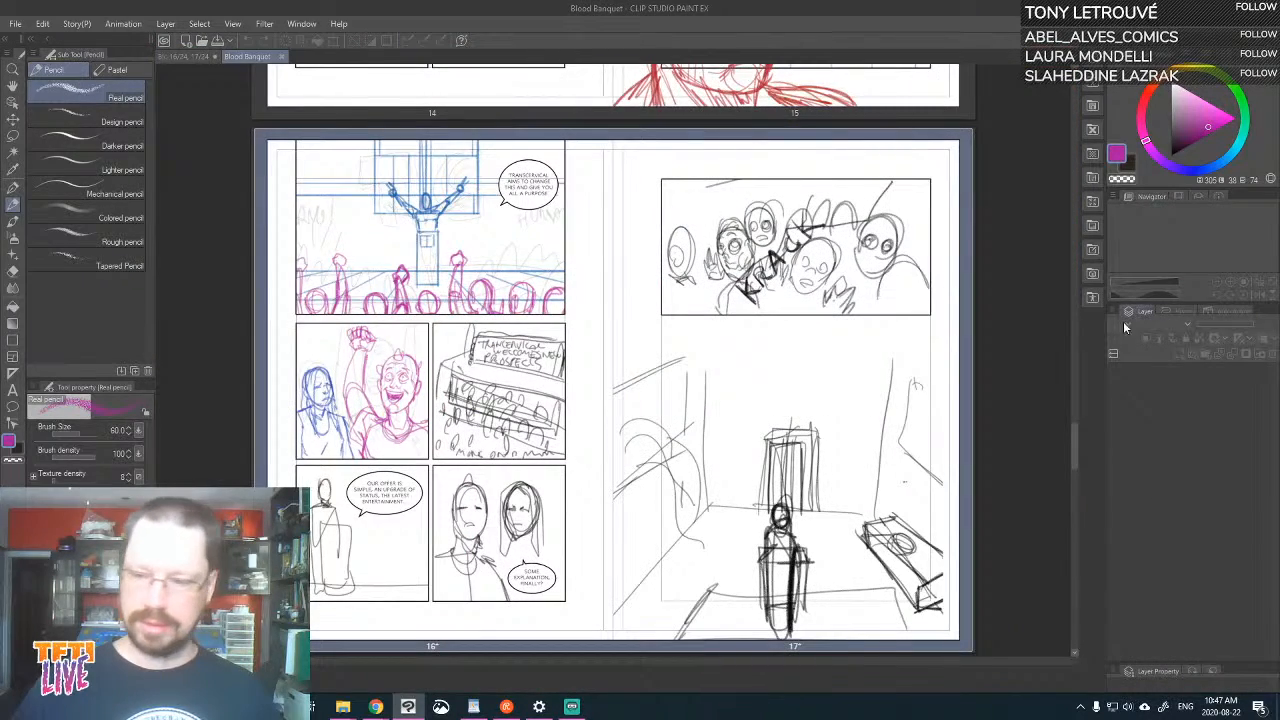
{"action": "left_click_drag", "start_coordinate": [1075, 436], "coordinate": [1040, 205]}
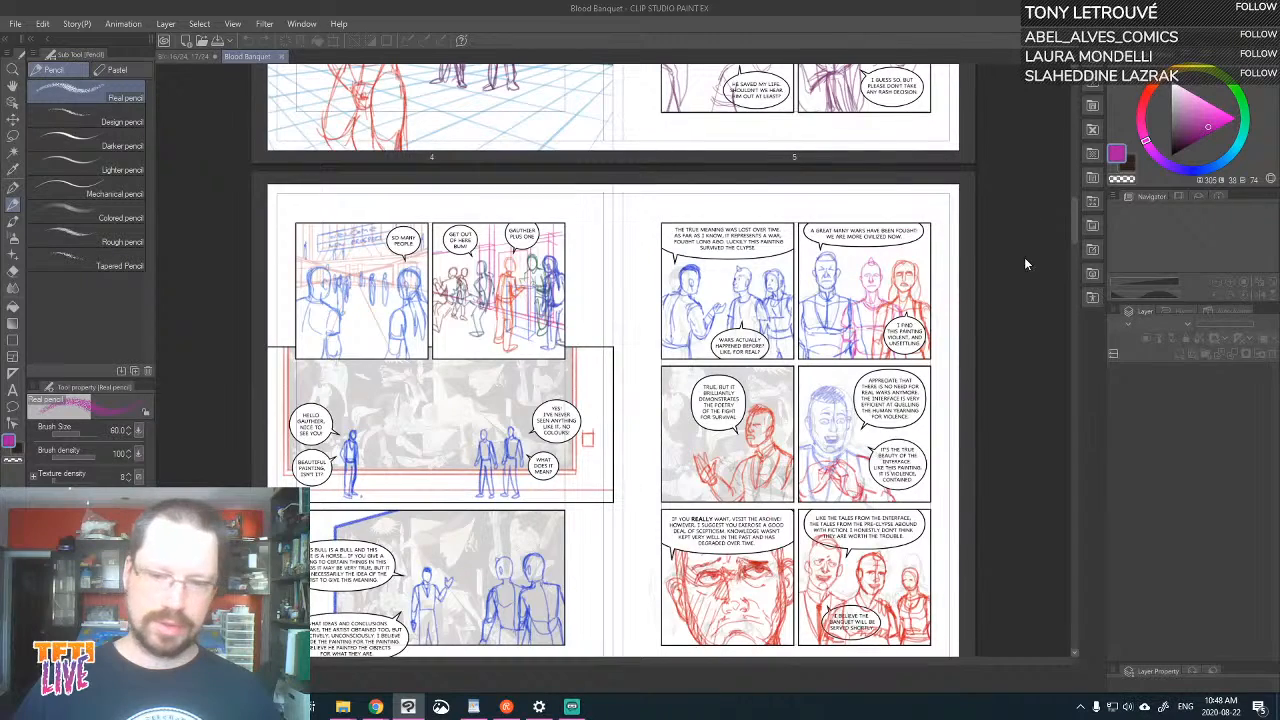
{"action": "left_click_drag", "start_coordinate": [1073, 222], "coordinate": [1146, 467]}
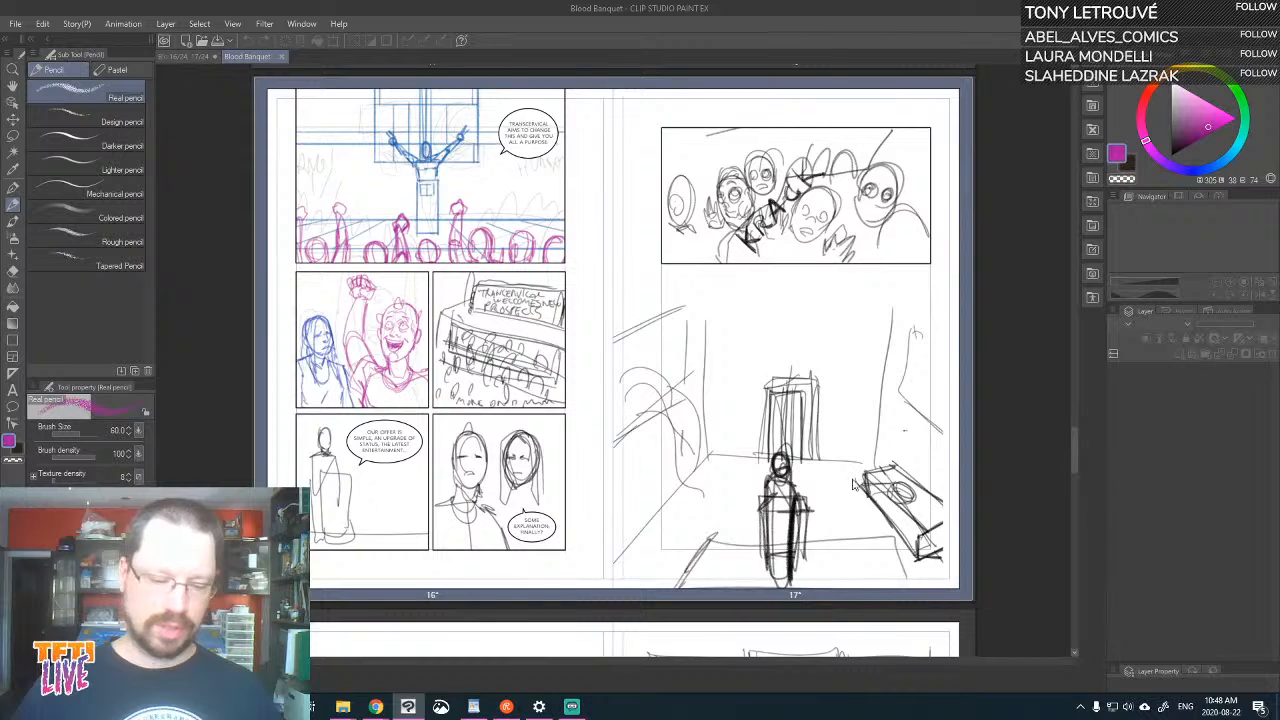
In File Explorer, find the projects copy of the ch7 Blood banquet folder and open the drawing named t from it
{"action": "left_click", "coordinate": [345, 706]}
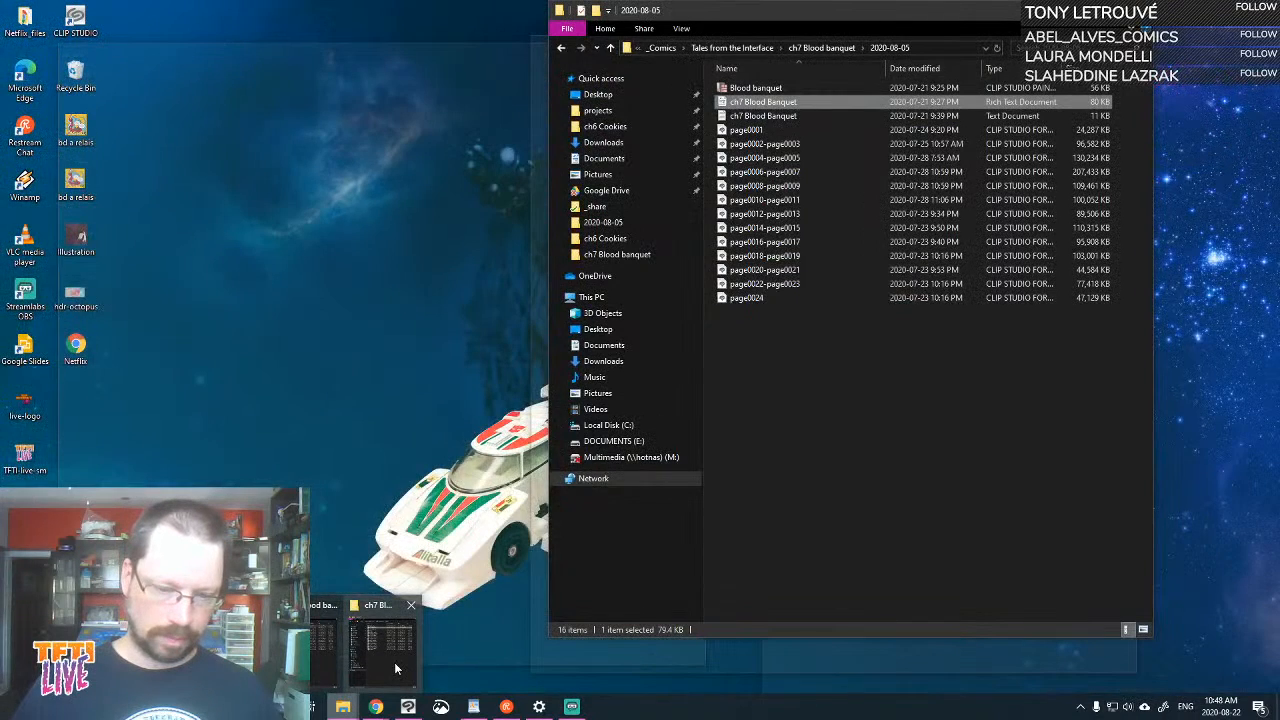
{"action": "left_click", "coordinate": [396, 661]}
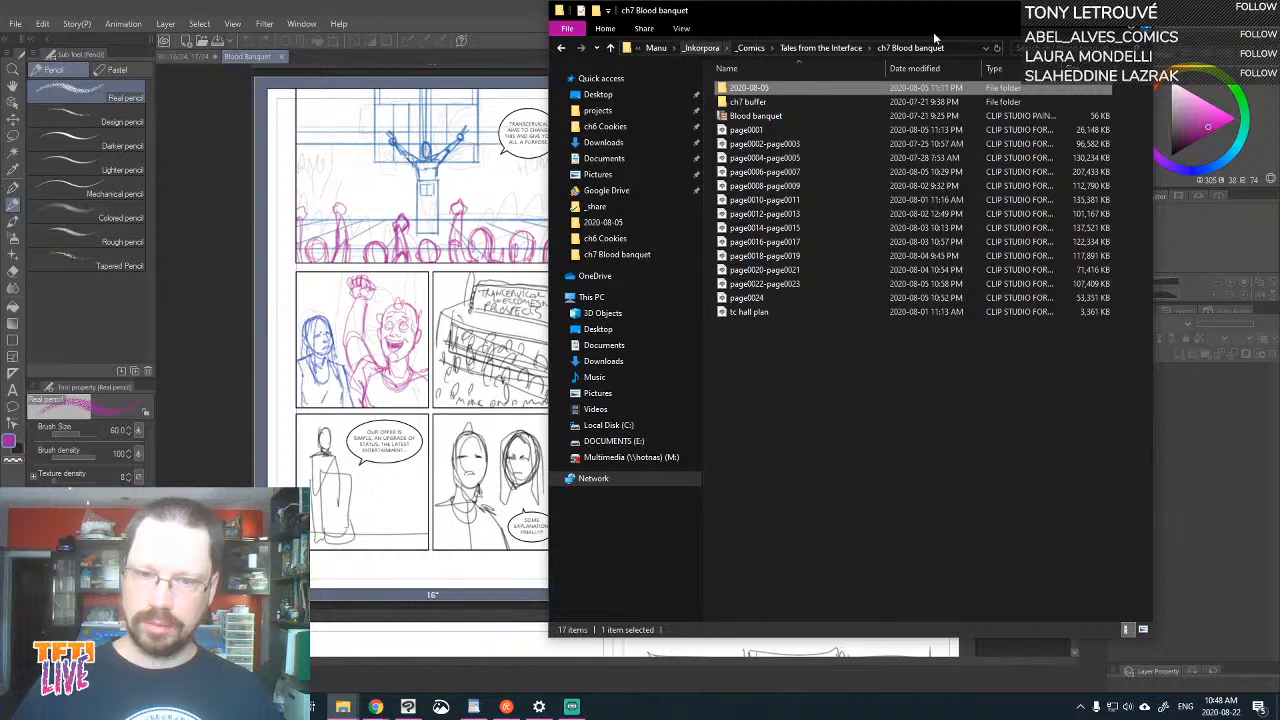
{"action": "left_click", "coordinate": [1138, 10]}
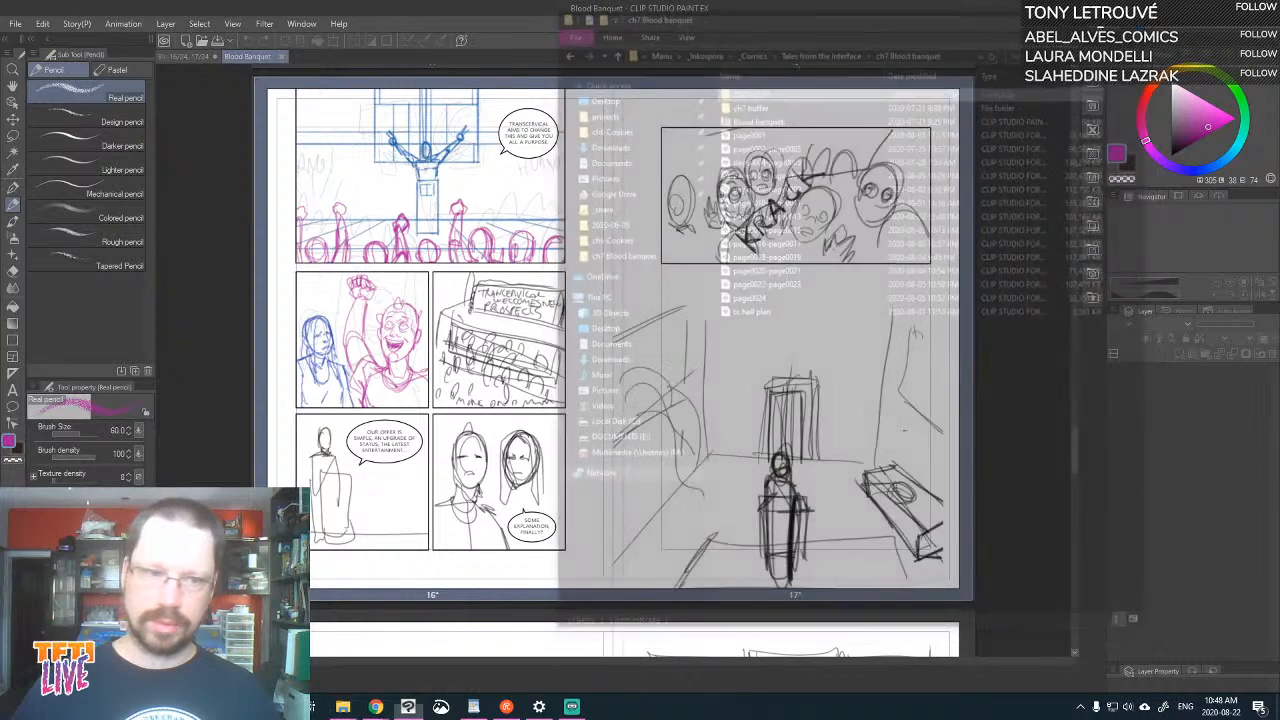
{"action": "left_click", "coordinate": [343, 706]}
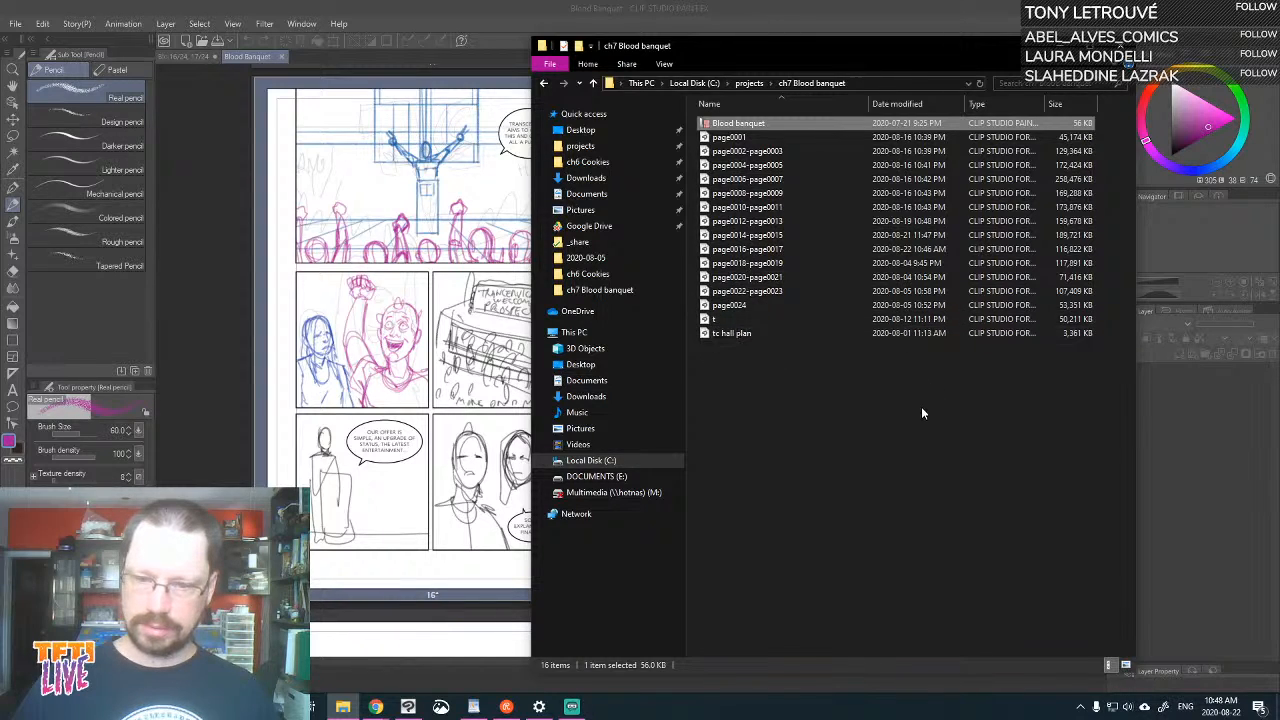
{"action": "double_click", "coordinate": [703, 320]}
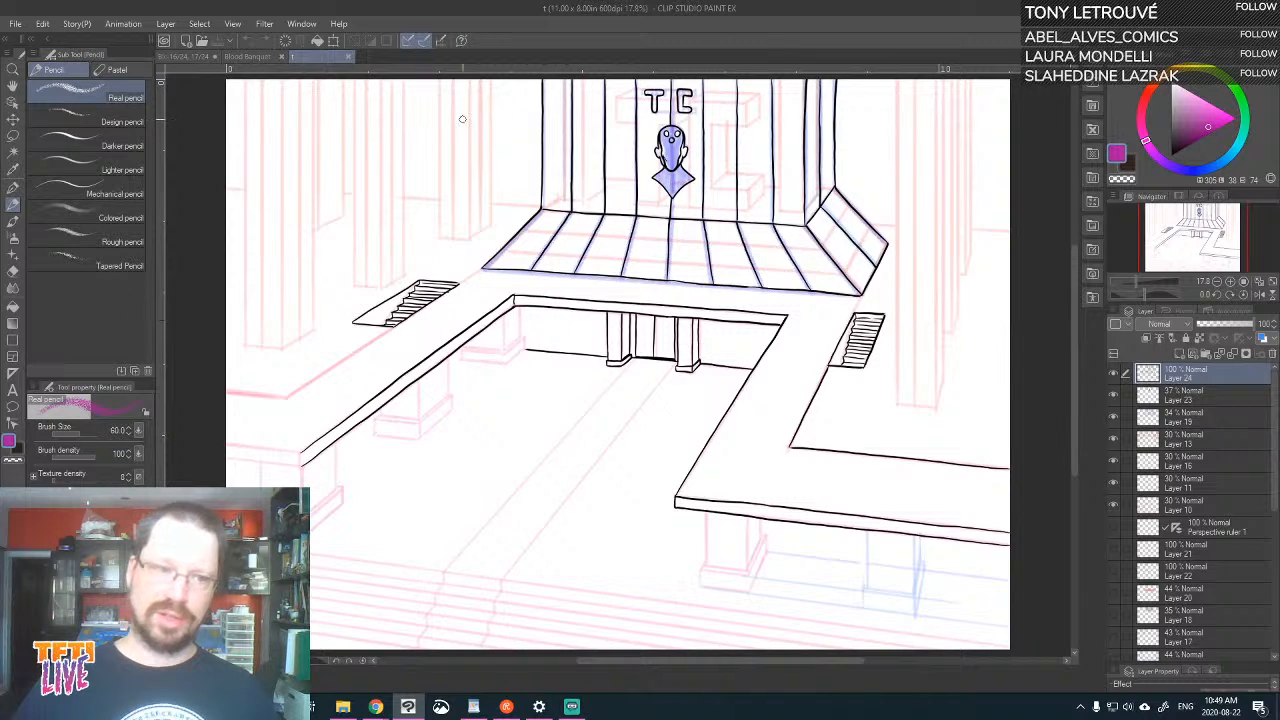
Compare the TC hall drawing with the story overview and look at the hall scene on pages 10 and 11
{"action": "left_click", "coordinate": [247, 57]}
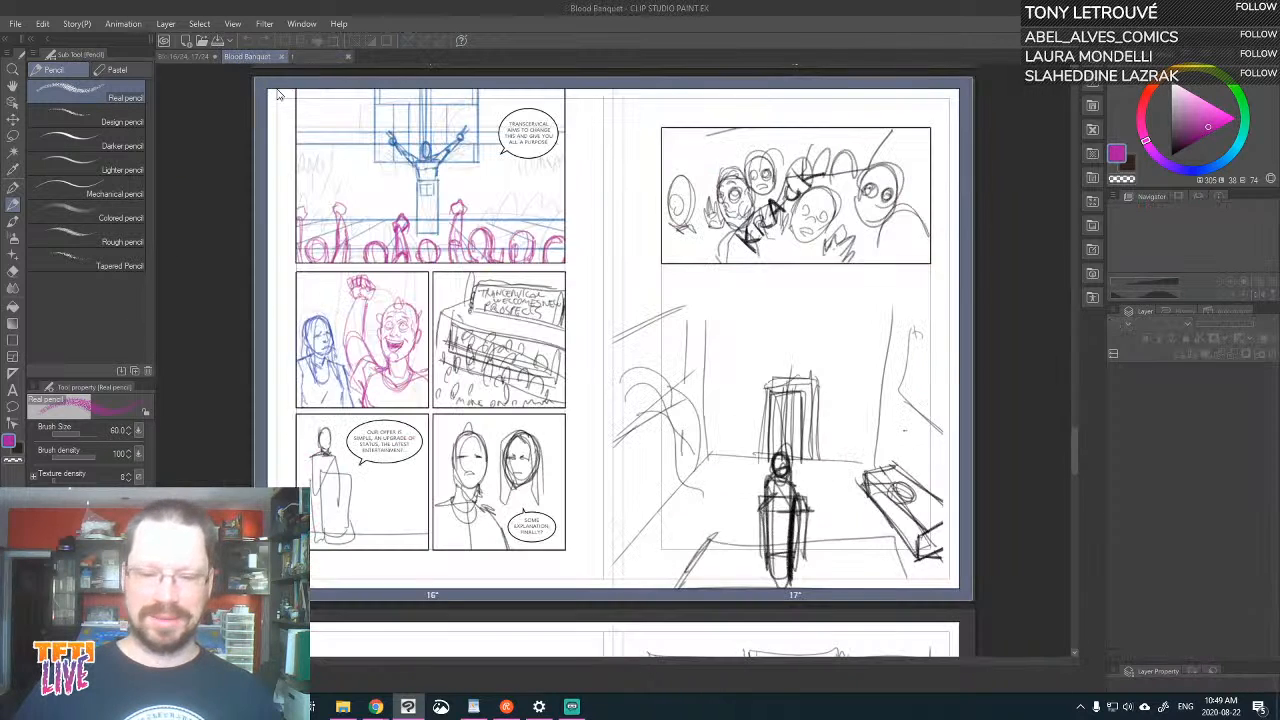
{"action": "left_click", "coordinate": [326, 56]}
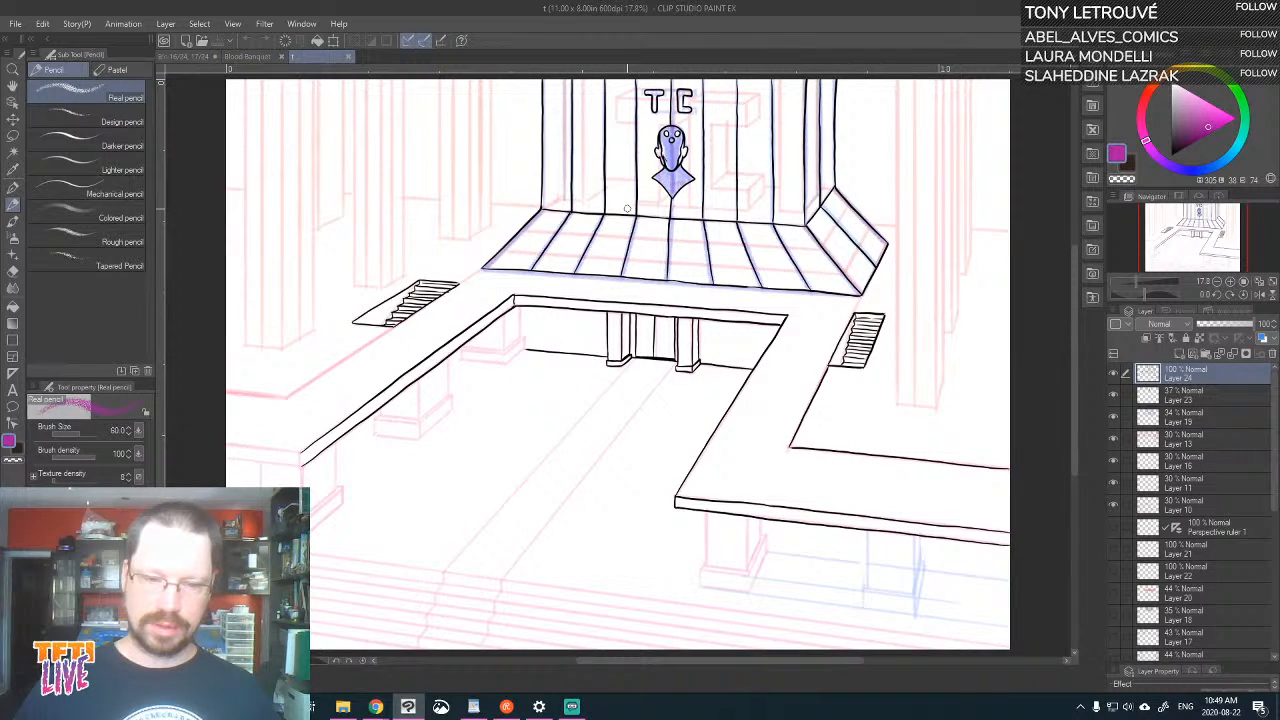
{"action": "left_click", "coordinate": [243, 57]}
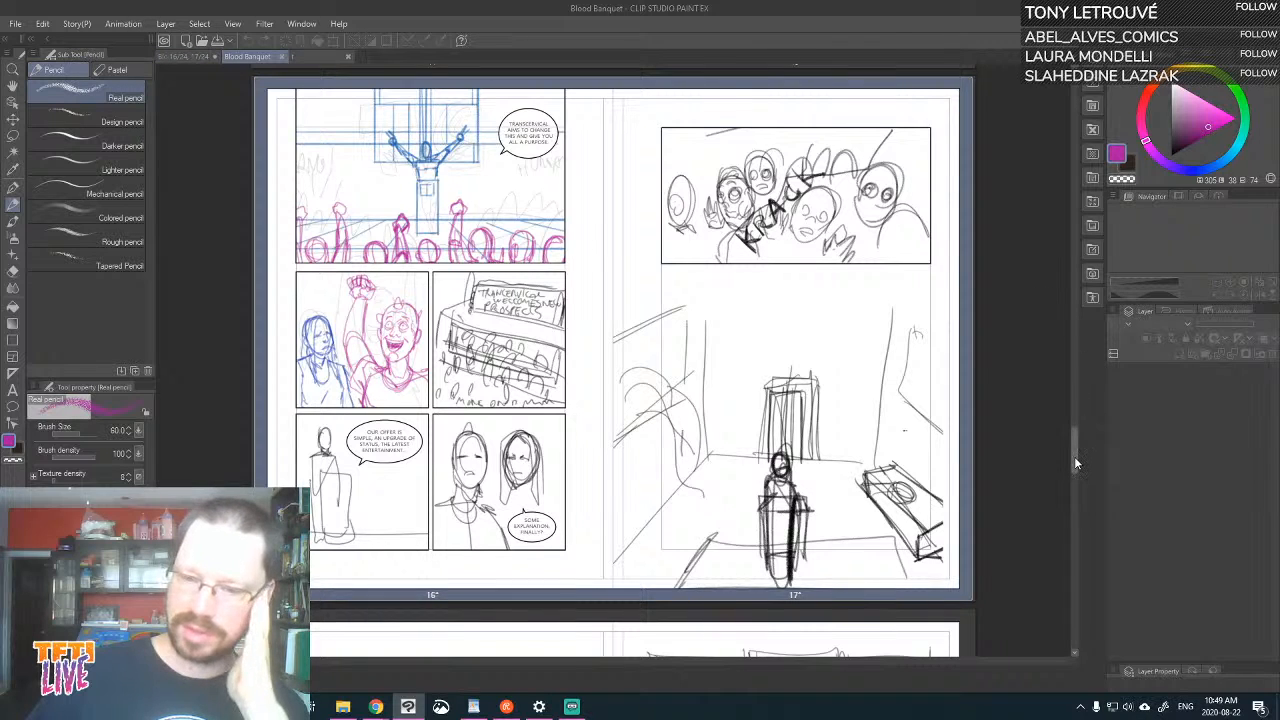
{"action": "left_click_drag", "start_coordinate": [1074, 456], "coordinate": [1046, 321]}
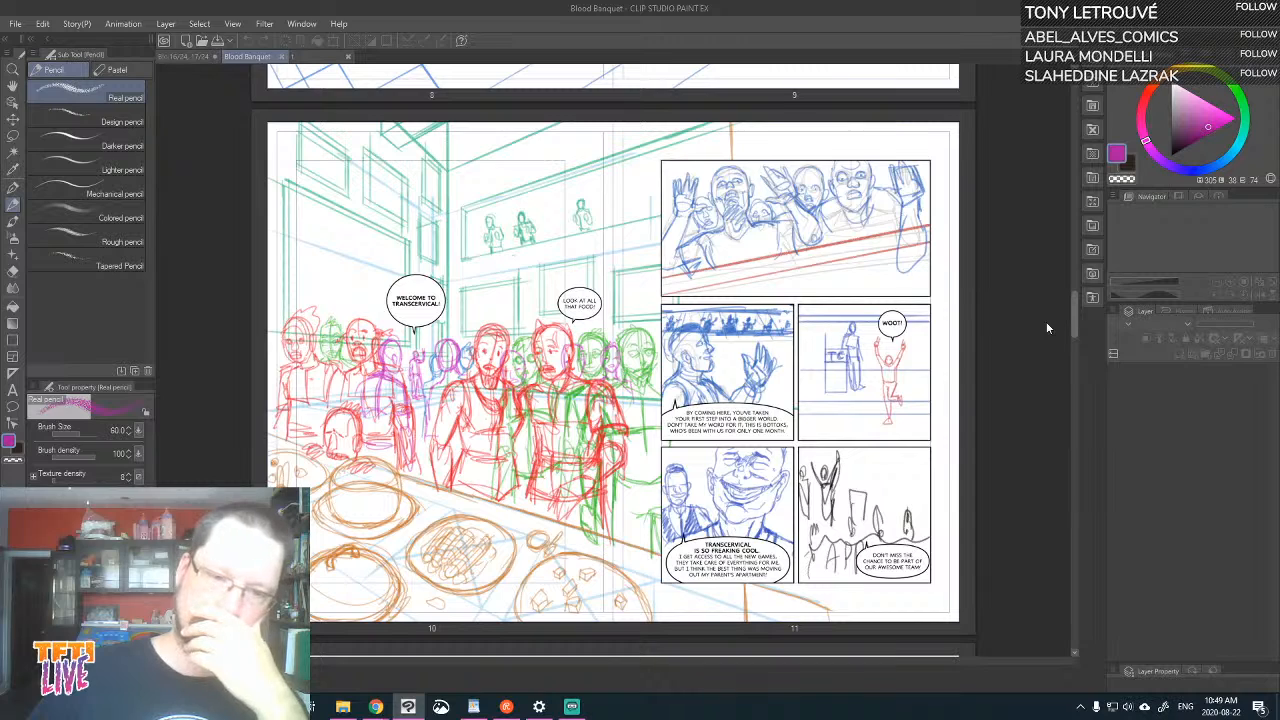
Compare the building panel on the page 16–17 spread with the balcony and crowd panels on pages 10 and 11
{"action": "left_click", "coordinate": [185, 56]}
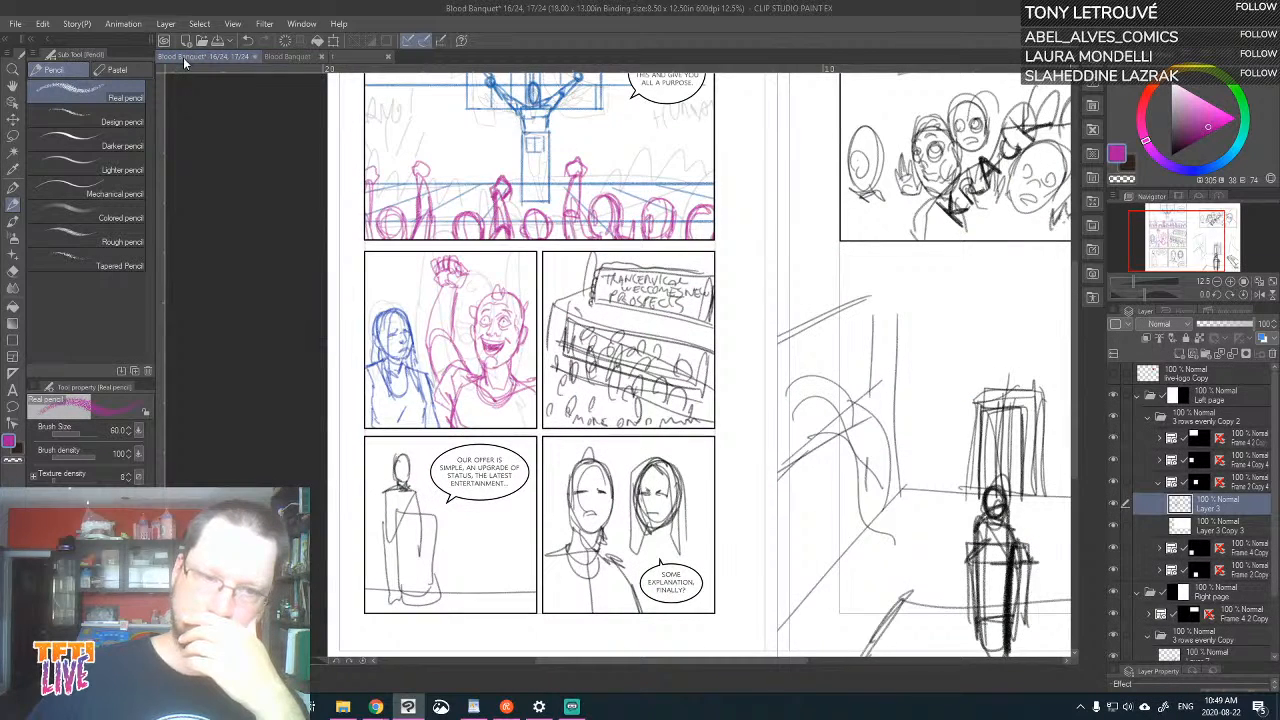
{"action": "left_click_drag", "start_coordinate": [1073, 350], "coordinate": [1058, 310]}
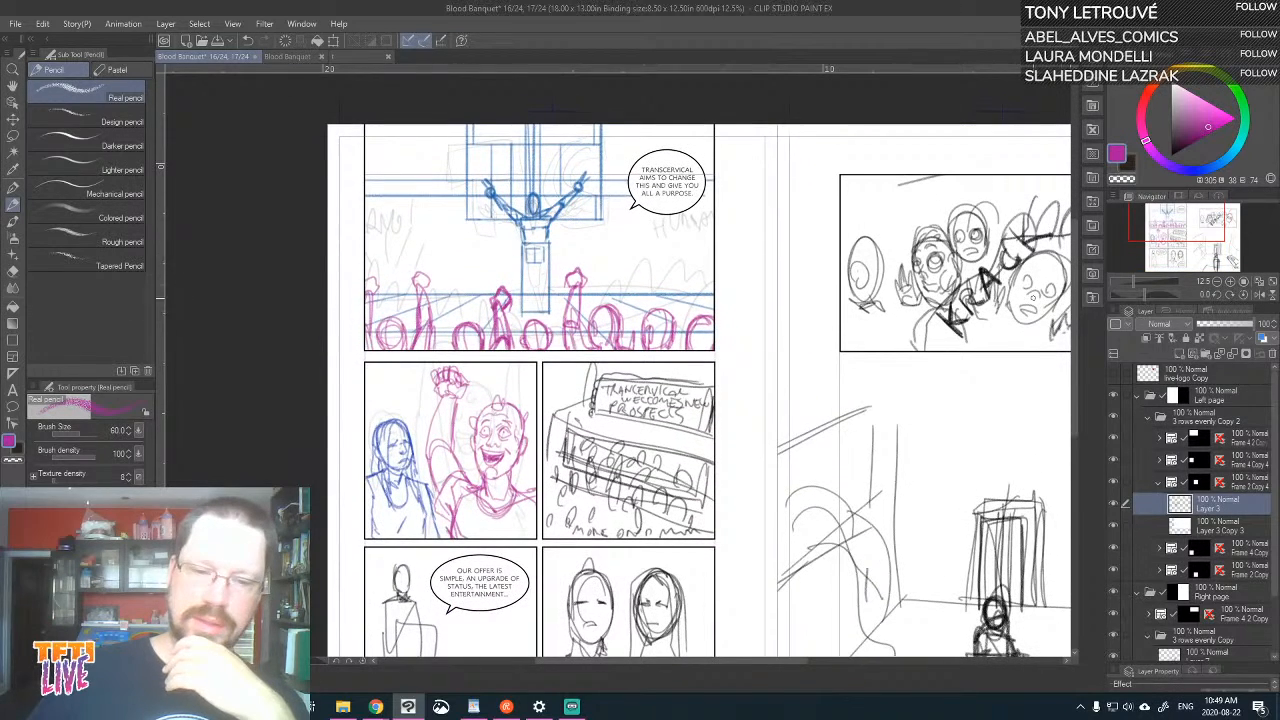
{"action": "left_click", "coordinate": [324, 56]}
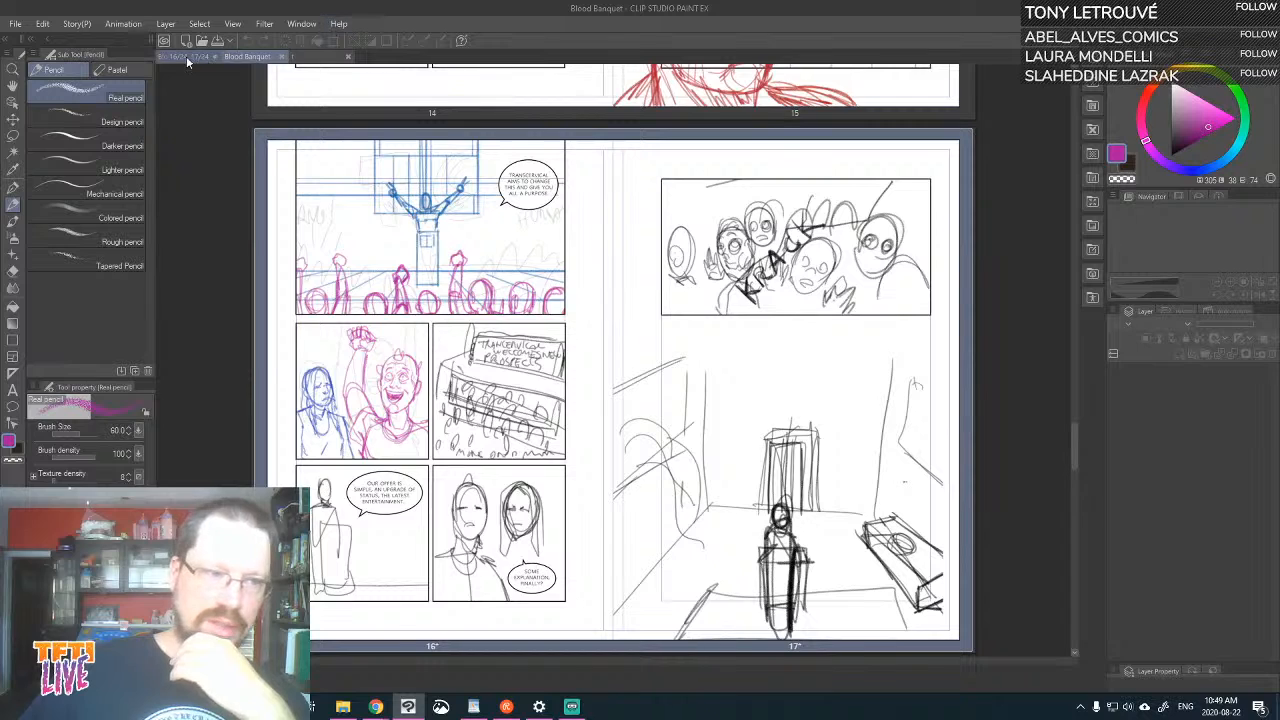
{"action": "left_click", "coordinate": [186, 56]}
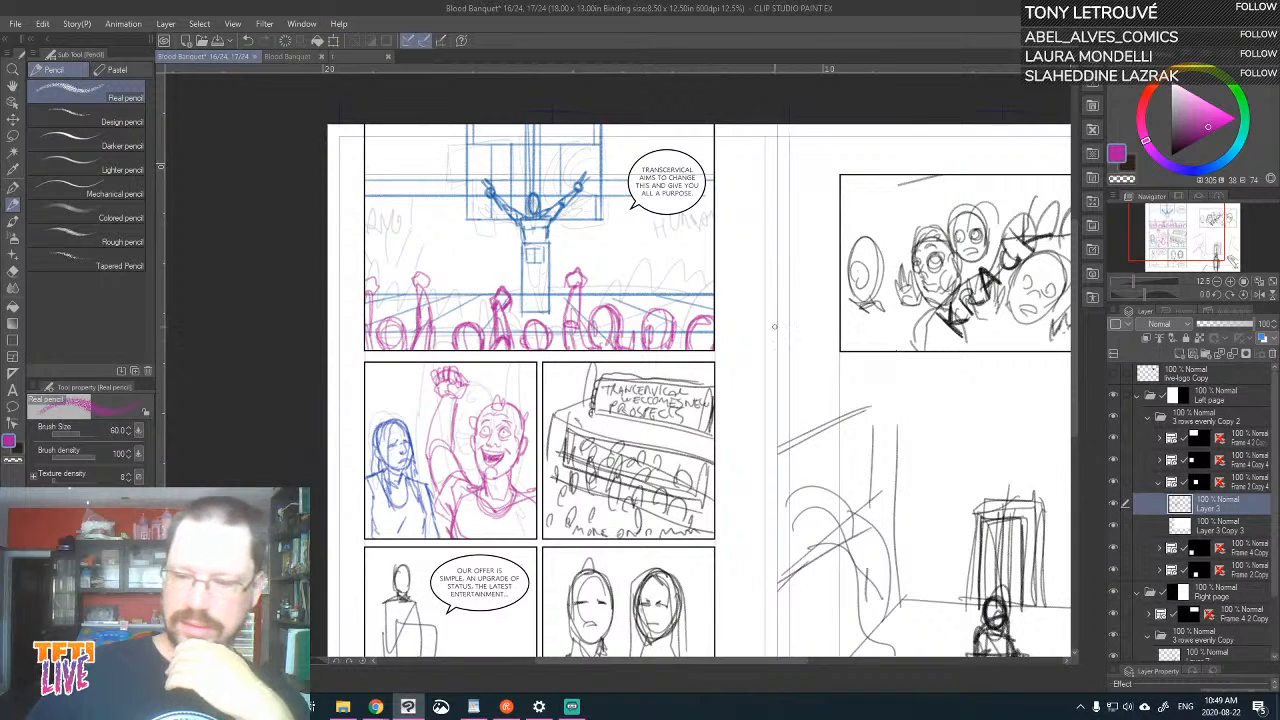
{"action": "mouse_move", "coordinate": [1076, 313]}
{"action": "left_mouse_down"}
{"action": "mouse_move", "coordinate": [1067, 258]}
{"action": "mouse_move", "coordinate": [1075, 336]}
{"action": "left_mouse_up"}
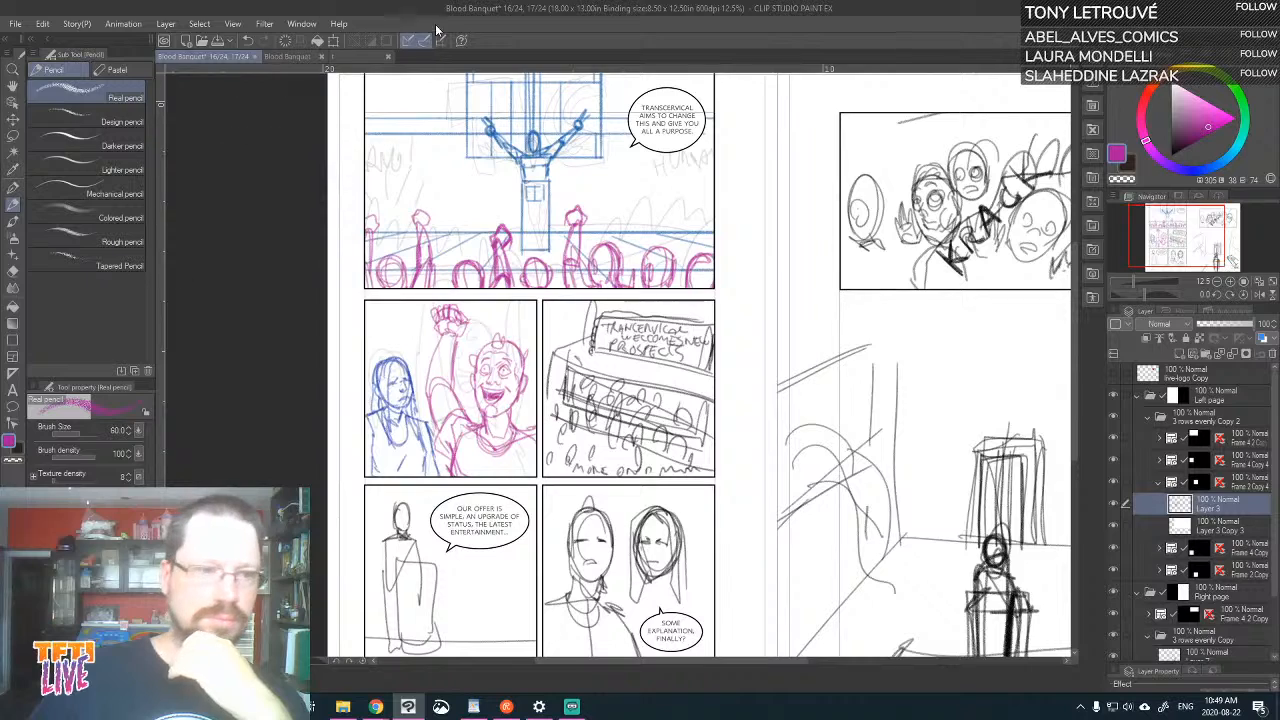
{"action": "left_click", "coordinate": [284, 56]}
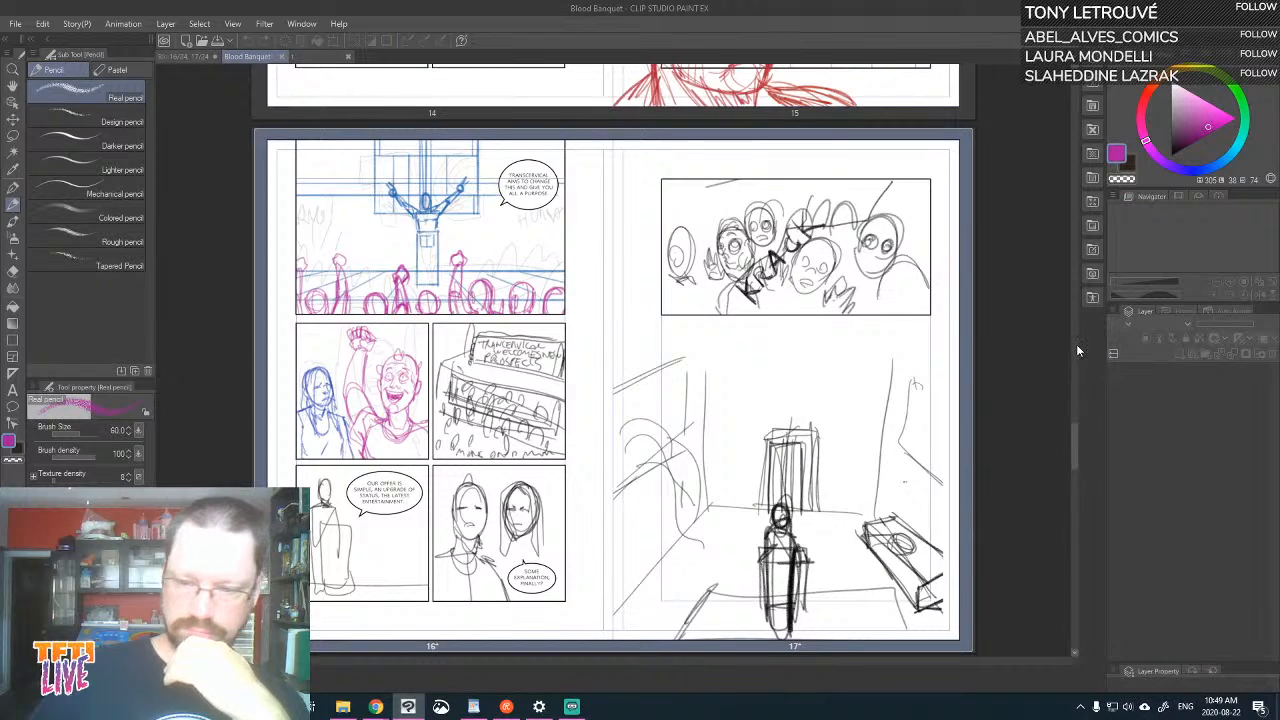
{"action": "left_click_drag", "start_coordinate": [1074, 444], "coordinate": [1057, 310]}
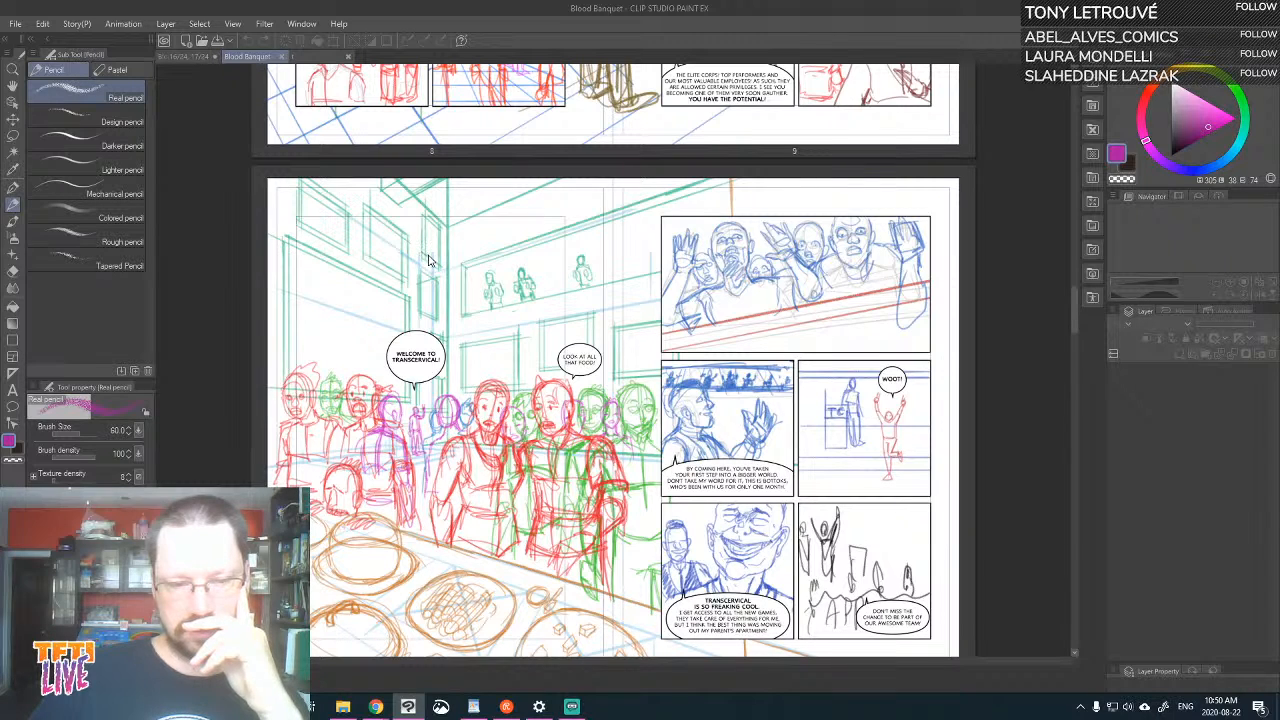
Return to the TC hall drawing t, show Perspective ruler 1, and add a new raster layer above Layer 24
{"action": "left_click", "coordinate": [188, 54]}
{"action": "left_click", "coordinate": [352, 57]}
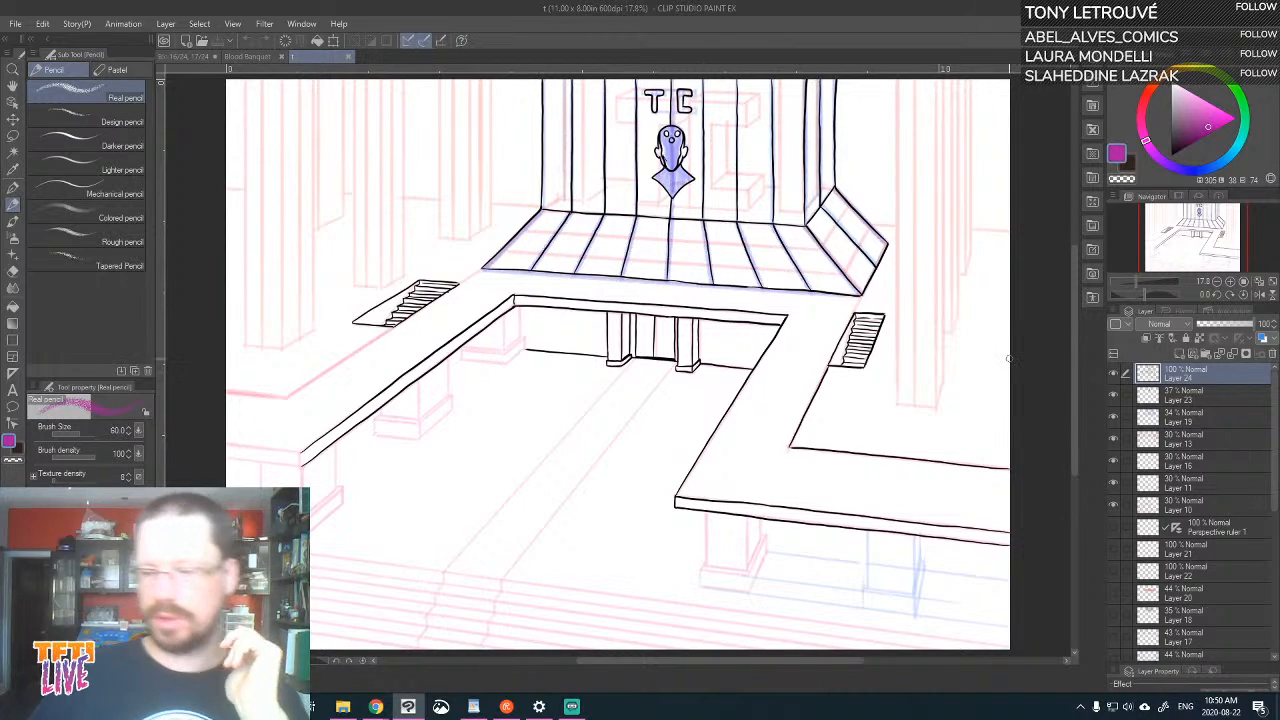
{"action": "left_click", "coordinate": [1114, 526]}
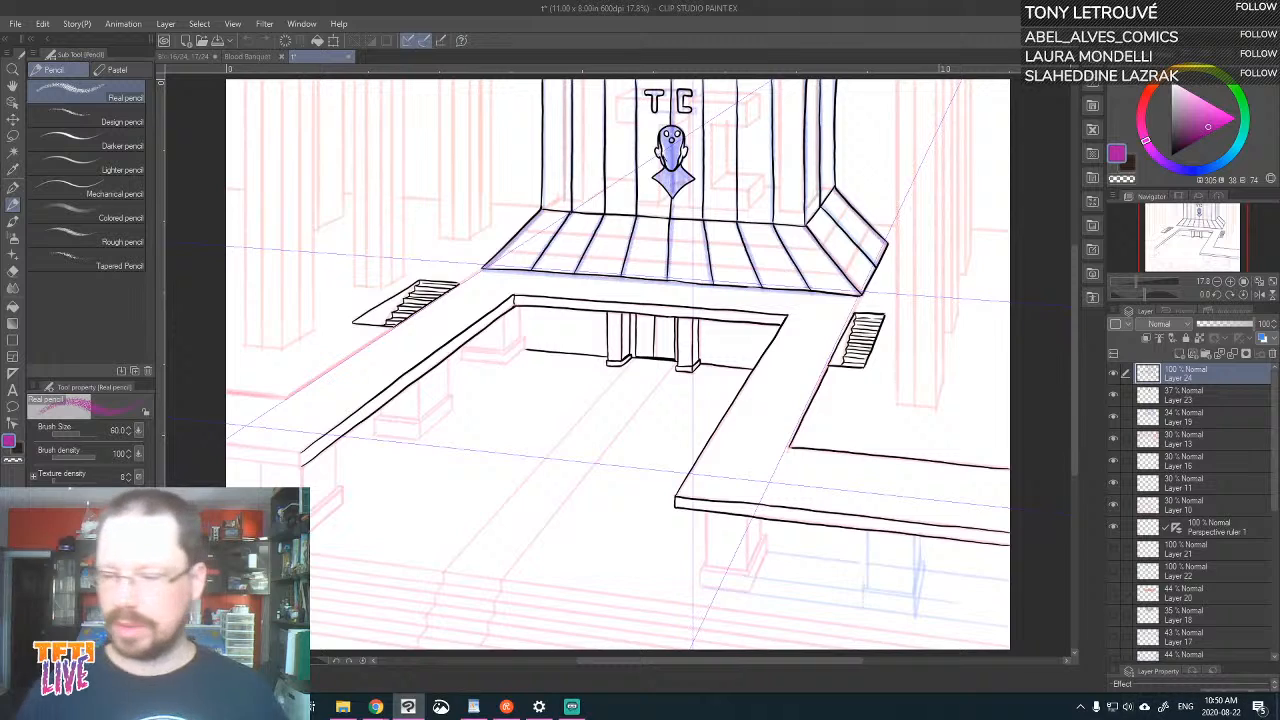
{"action": "left_click", "coordinate": [1113, 373]}
{"action": "left_click", "coordinate": [1113, 373]}
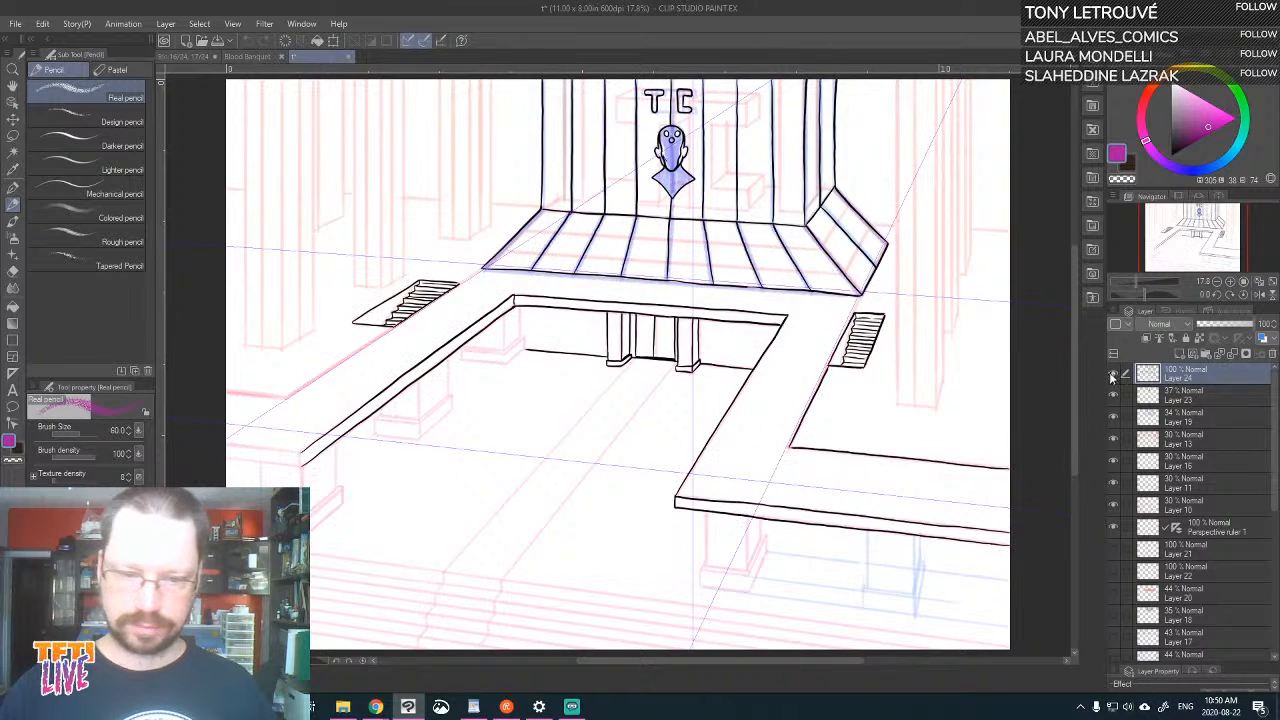
{"action": "left_click", "coordinate": [1219, 354]}
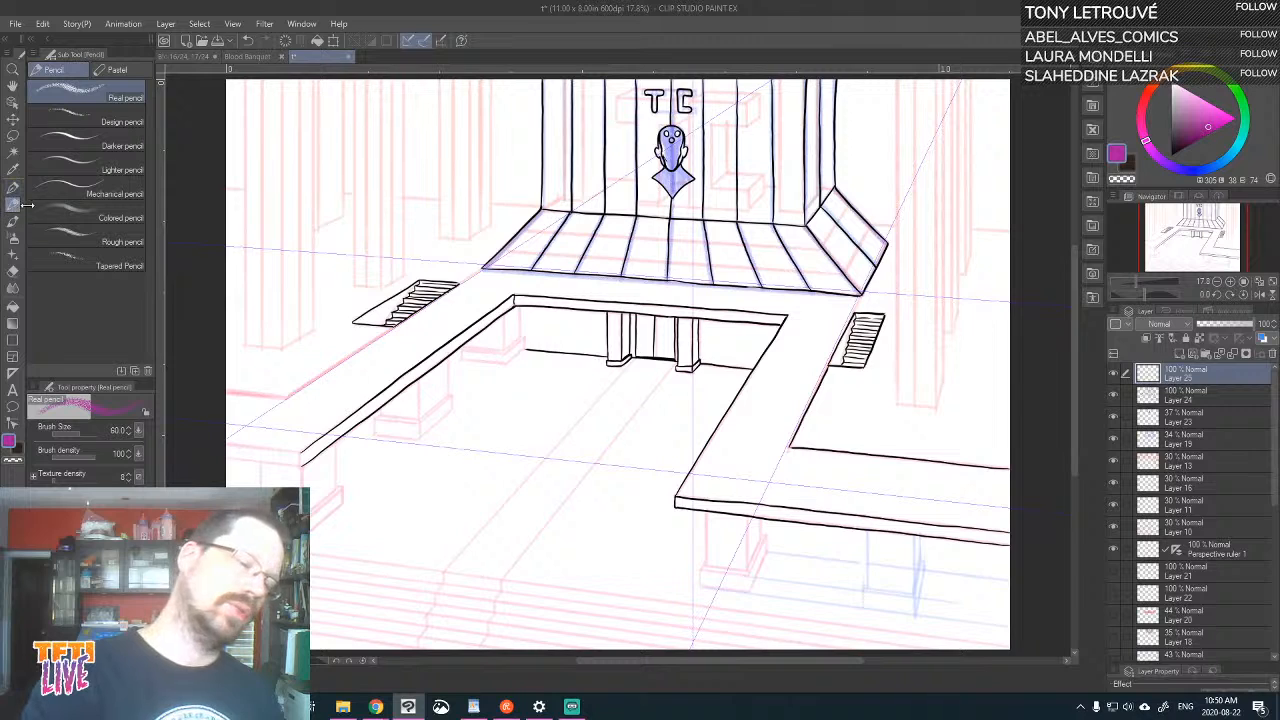
On the new layer, sketch a long low magenta box in perspective along the sloped base of the TC wall, including its receding side
{"action": "left_click_drag", "start_coordinate": [780, 458], "coordinate": [955, 473]}
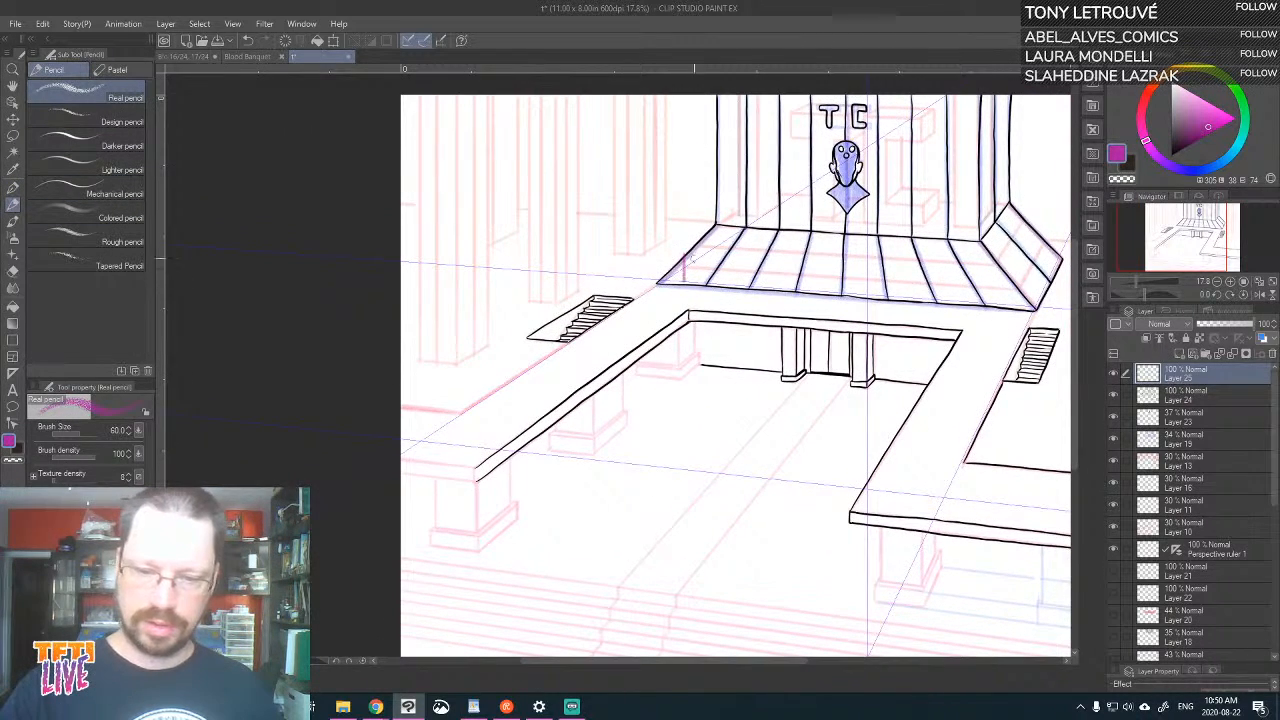
{"action": "left_click_drag", "start_coordinate": [683, 258], "coordinate": [978, 273]}
{"action": "left_click_drag", "start_coordinate": [978, 336], "coordinate": [1009, 340]}
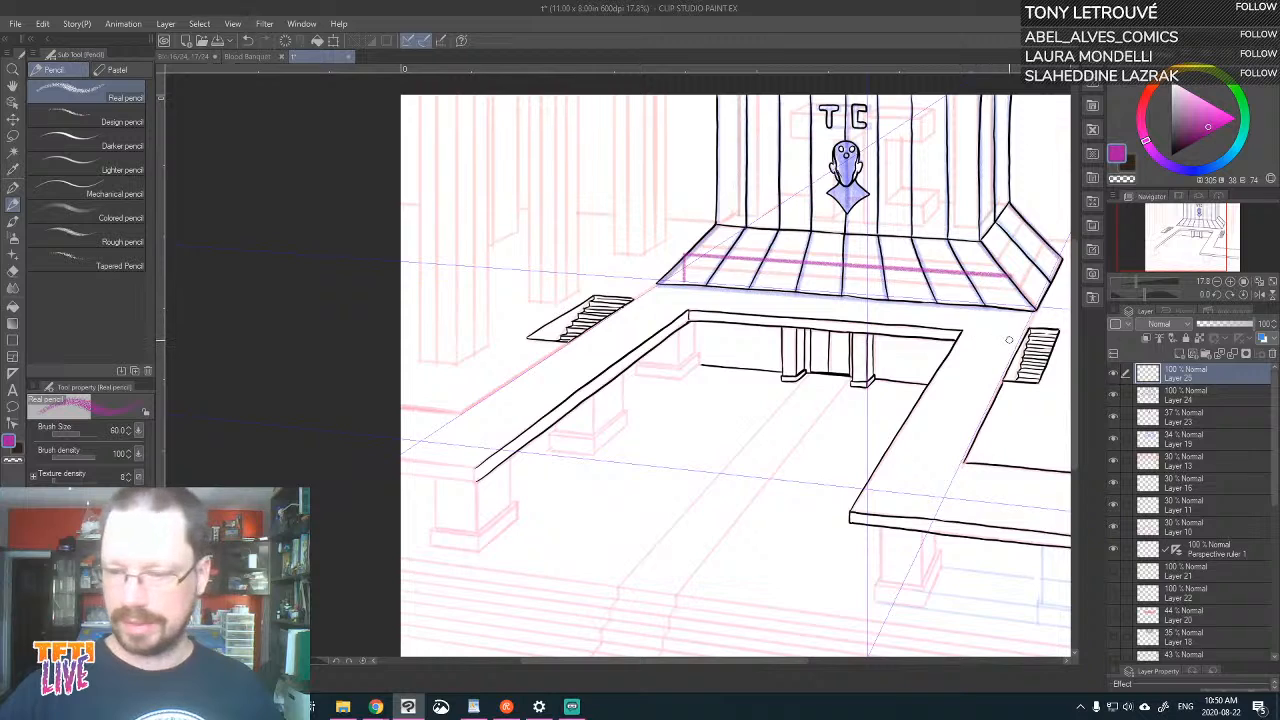
{"action": "mouse_move", "coordinate": [1006, 279]}
{"action": "left_mouse_down"}
{"action": "mouse_move", "coordinate": [1036, 241]}
{"action": "mouse_move", "coordinate": [1008, 307]}
{"action": "mouse_move", "coordinate": [1040, 236]}
{"action": "left_mouse_up"}
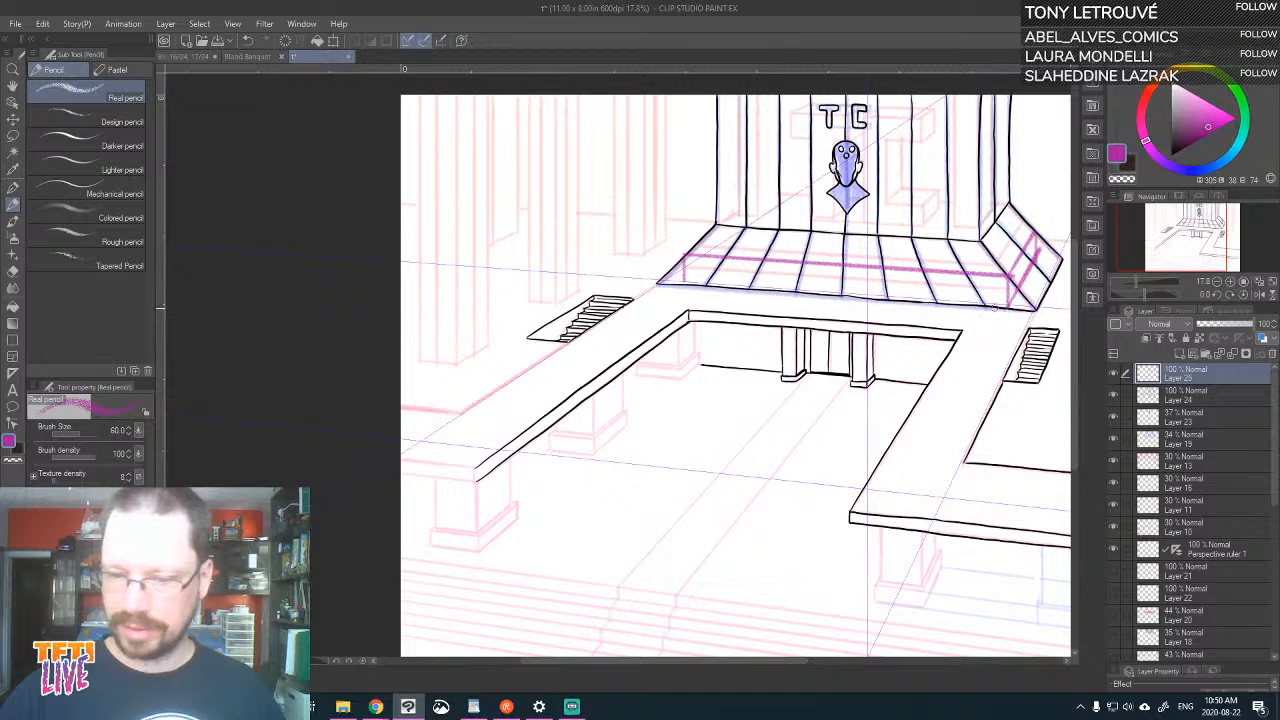
{"action": "mouse_move", "coordinate": [685, 280]}
{"action": "left_mouse_down"}
{"action": "mouse_move", "coordinate": [995, 299]}
{"action": "mouse_move", "coordinate": [1010, 275]}
{"action": "left_mouse_up"}
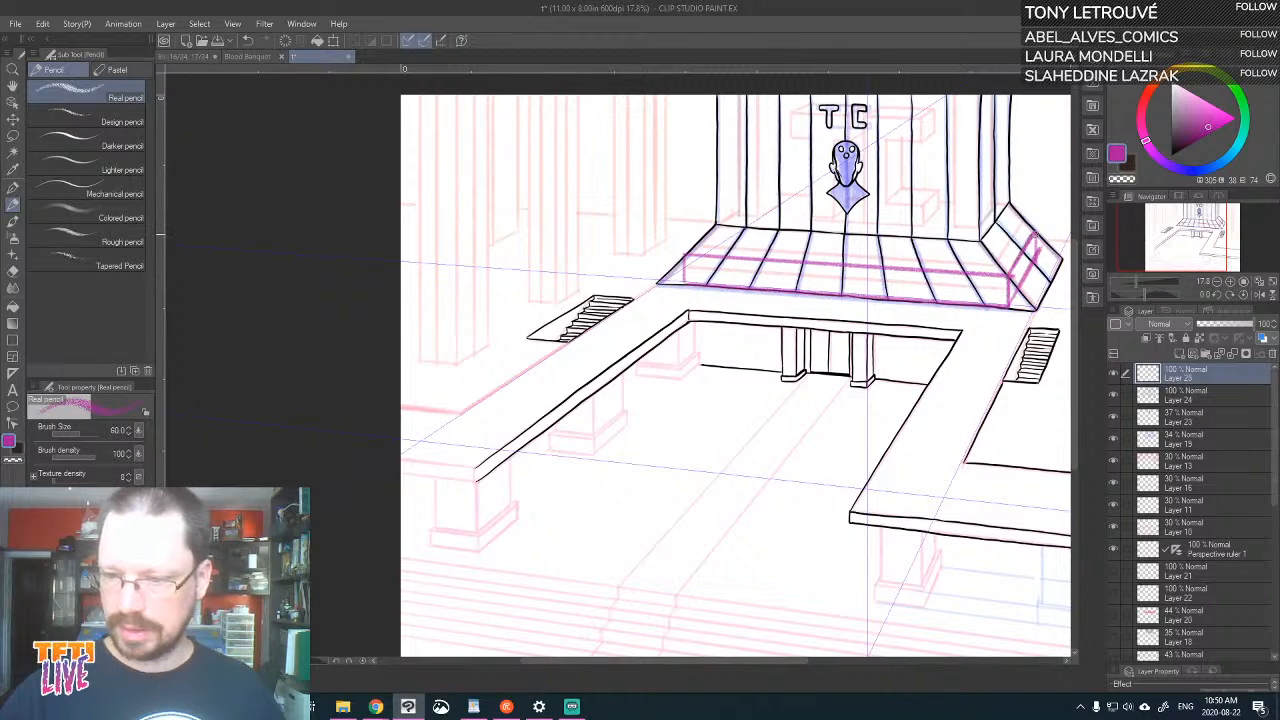
{"action": "left_click_drag", "start_coordinate": [1035, 234], "coordinate": [1033, 250]}
{"action": "left_click_drag", "start_coordinate": [685, 280], "coordinate": [686, 257]}
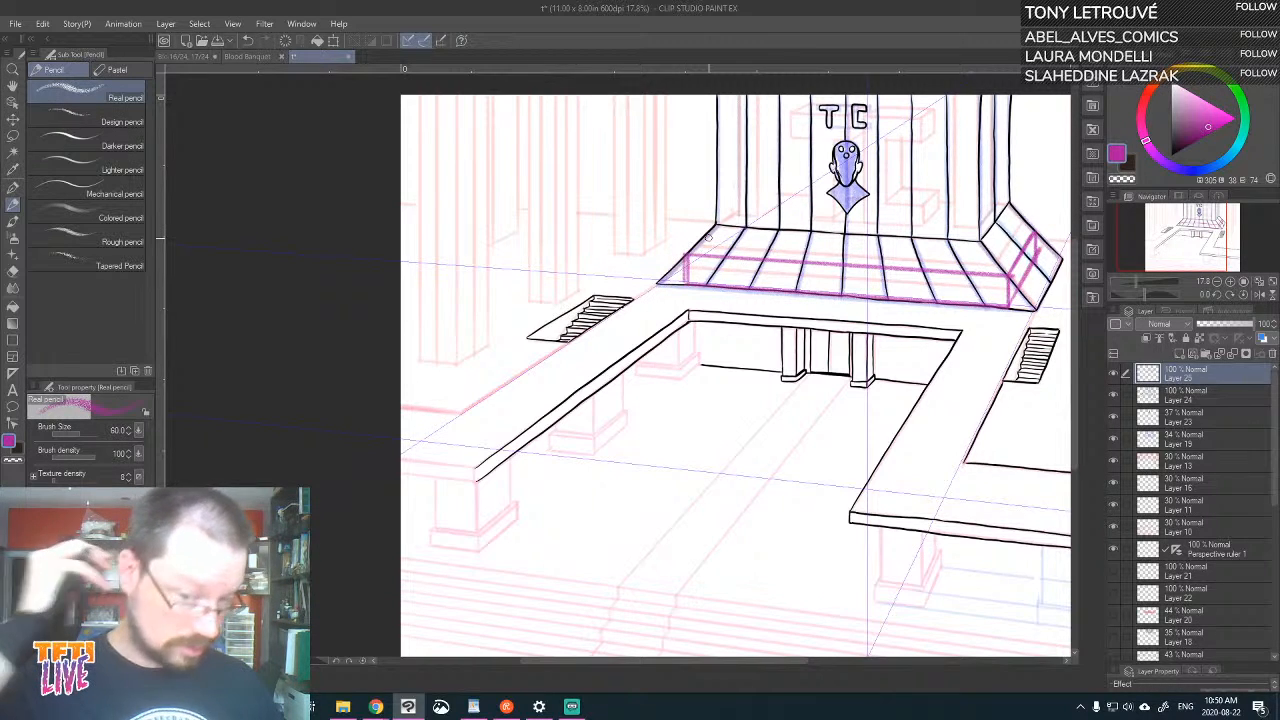
{"action": "mouse_move", "coordinate": [686, 262]}
{"action": "left_mouse_down"}
{"action": "mouse_move", "coordinate": [956, 277]}
{"action": "mouse_move", "coordinate": [1007, 307]}
{"action": "mouse_move", "coordinate": [684, 282]}
{"action": "left_mouse_up"}
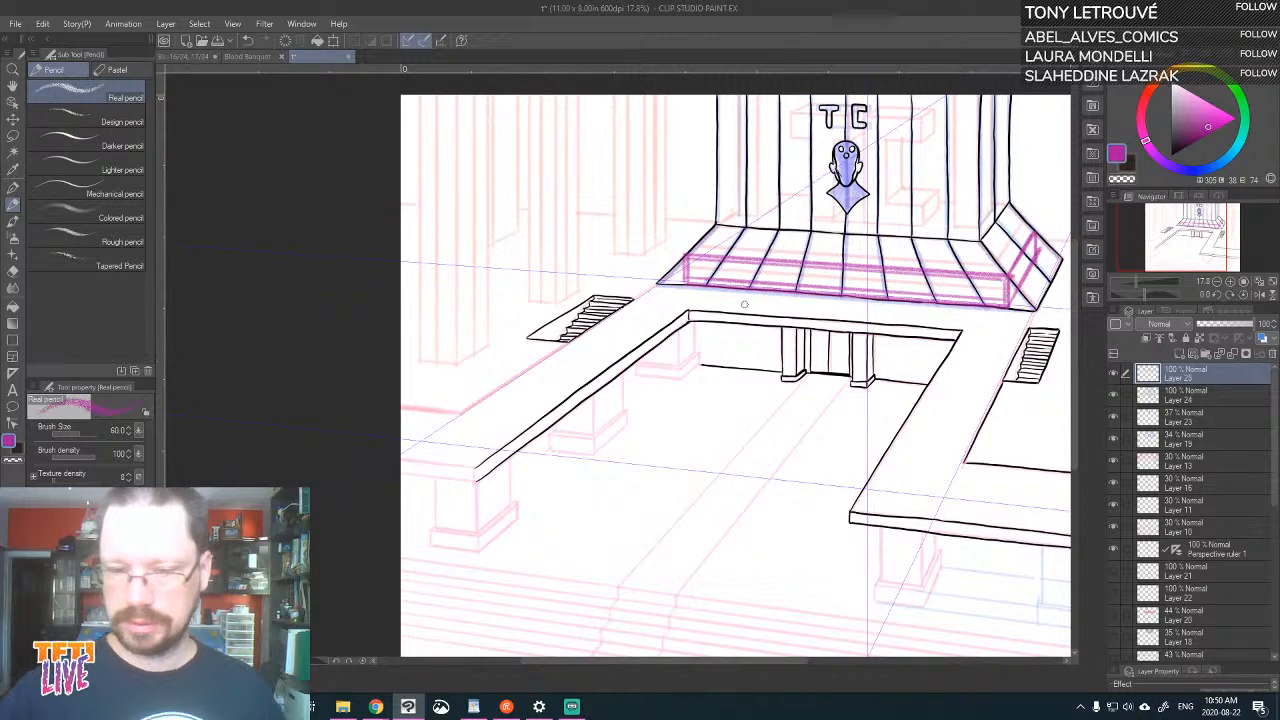
Compare the TC hall drawing with the page 16–17 spread and the hall scene on pages 8 and 9
{"action": "mouse_move", "coordinate": [680, 270]}
{"action": "left_mouse_down"}
{"action": "mouse_move", "coordinate": [930, 291]}
{"action": "mouse_move", "coordinate": [996, 311]}
{"action": "left_mouse_up"}
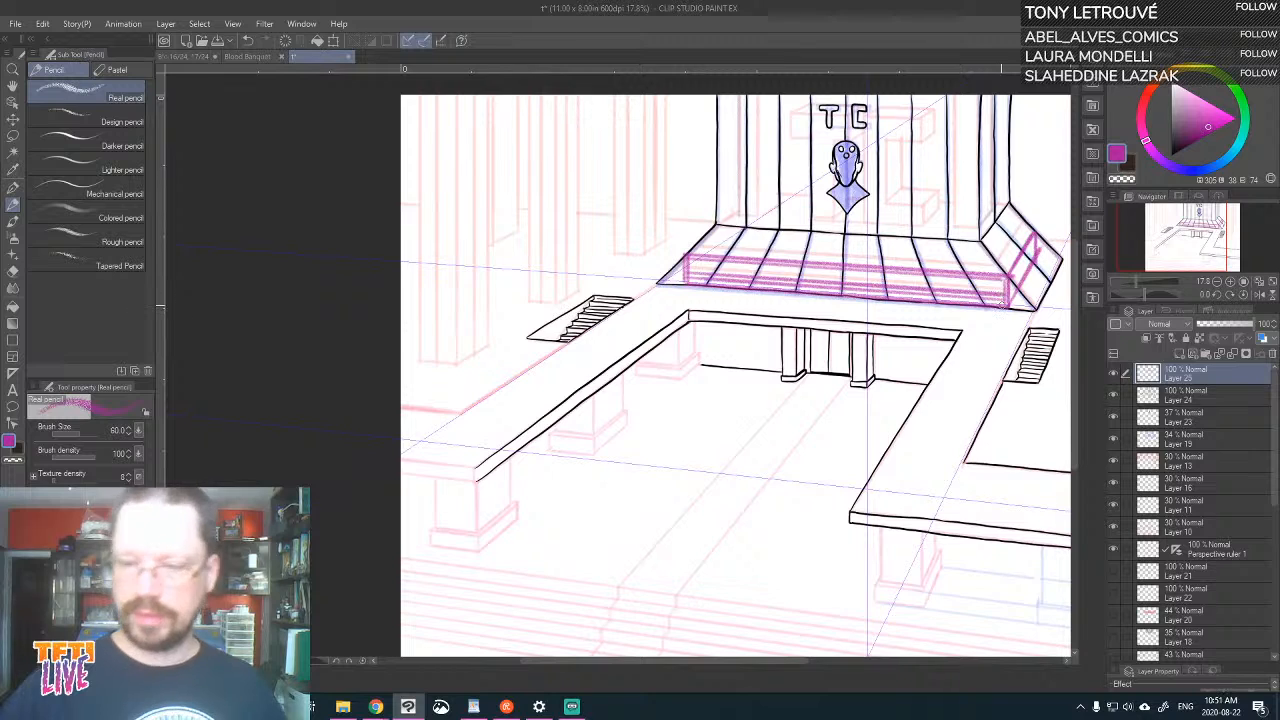
{"action": "left_click", "coordinate": [190, 54]}
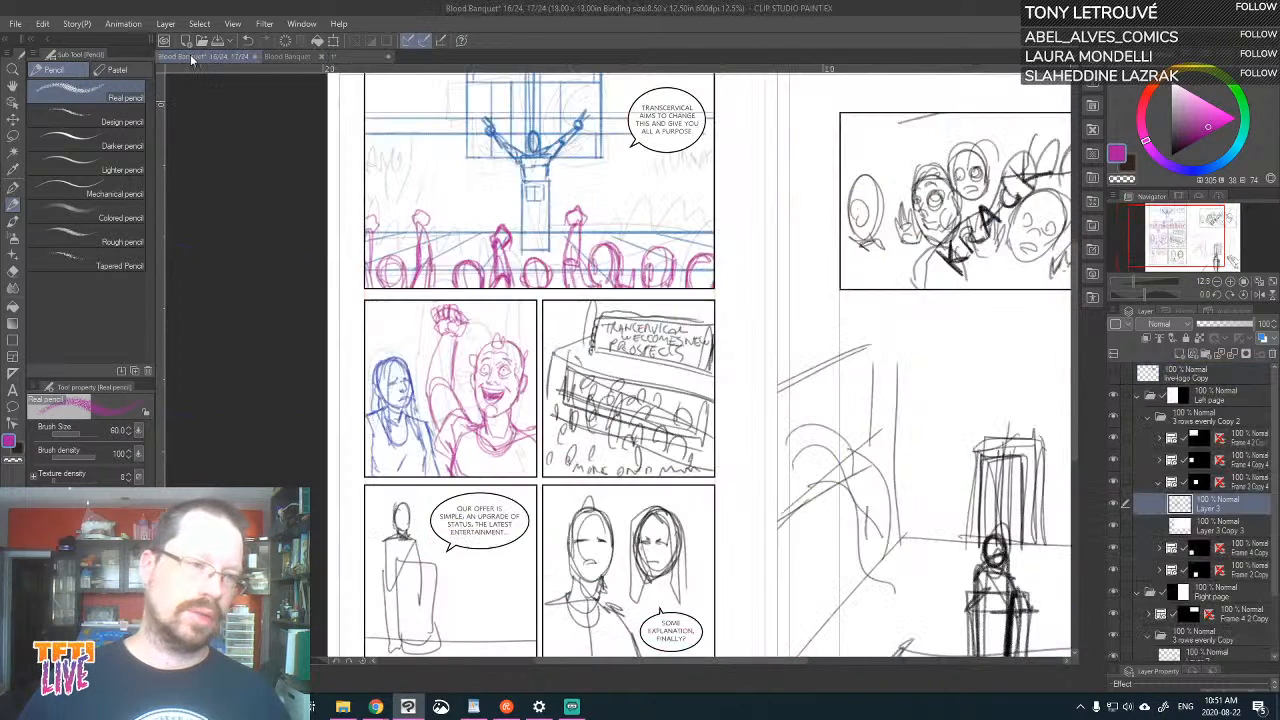
{"action": "left_click", "coordinate": [284, 58]}
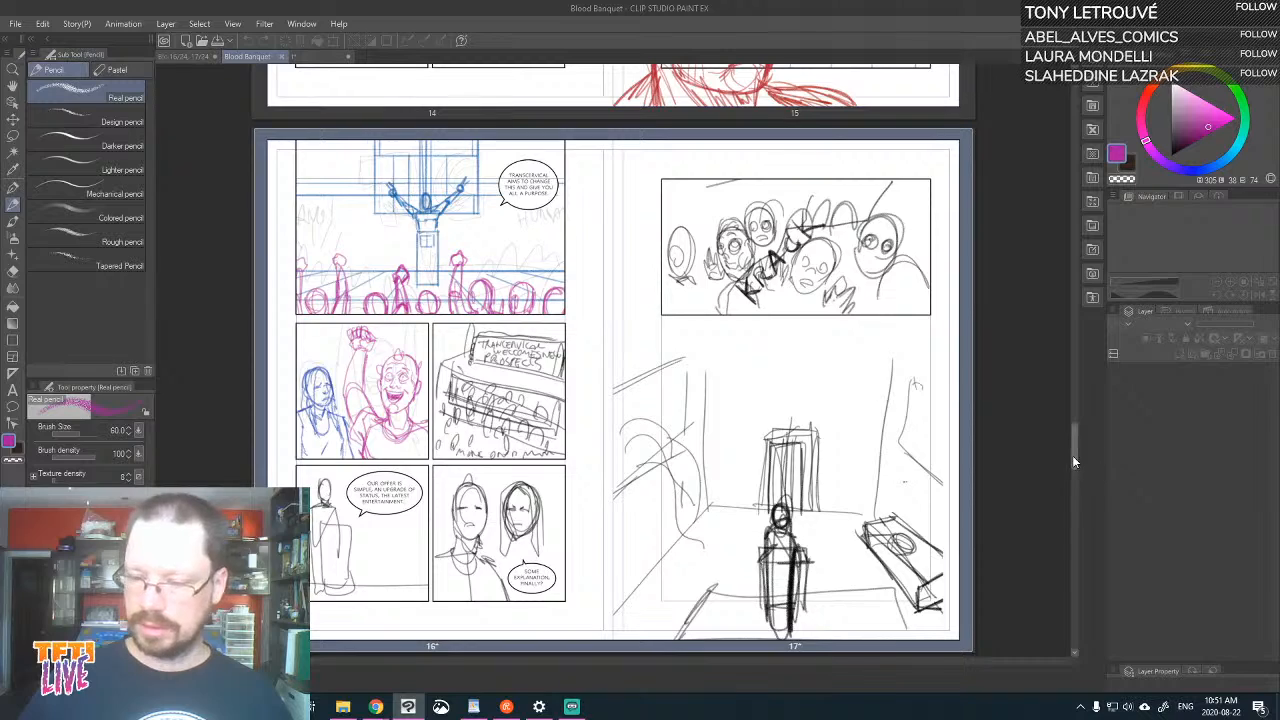
{"action": "left_click_drag", "start_coordinate": [1072, 455], "coordinate": [1054, 279]}
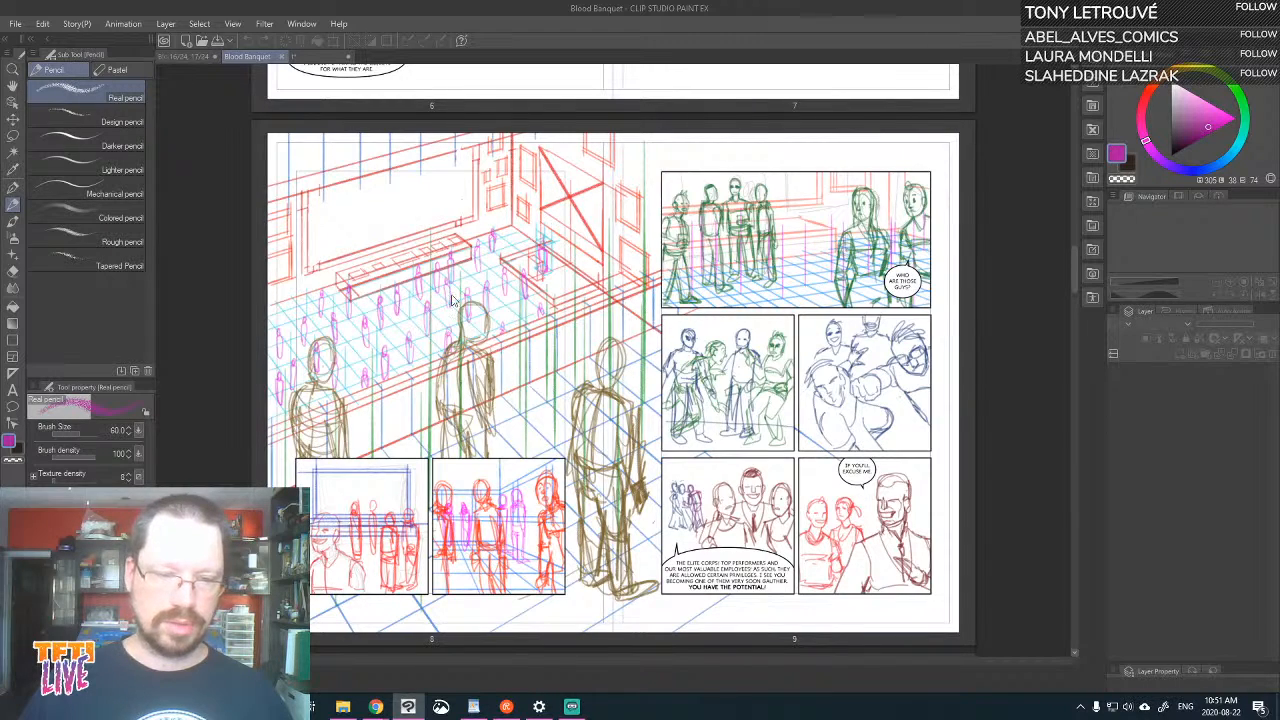
{"action": "left_click", "coordinate": [320, 56]}
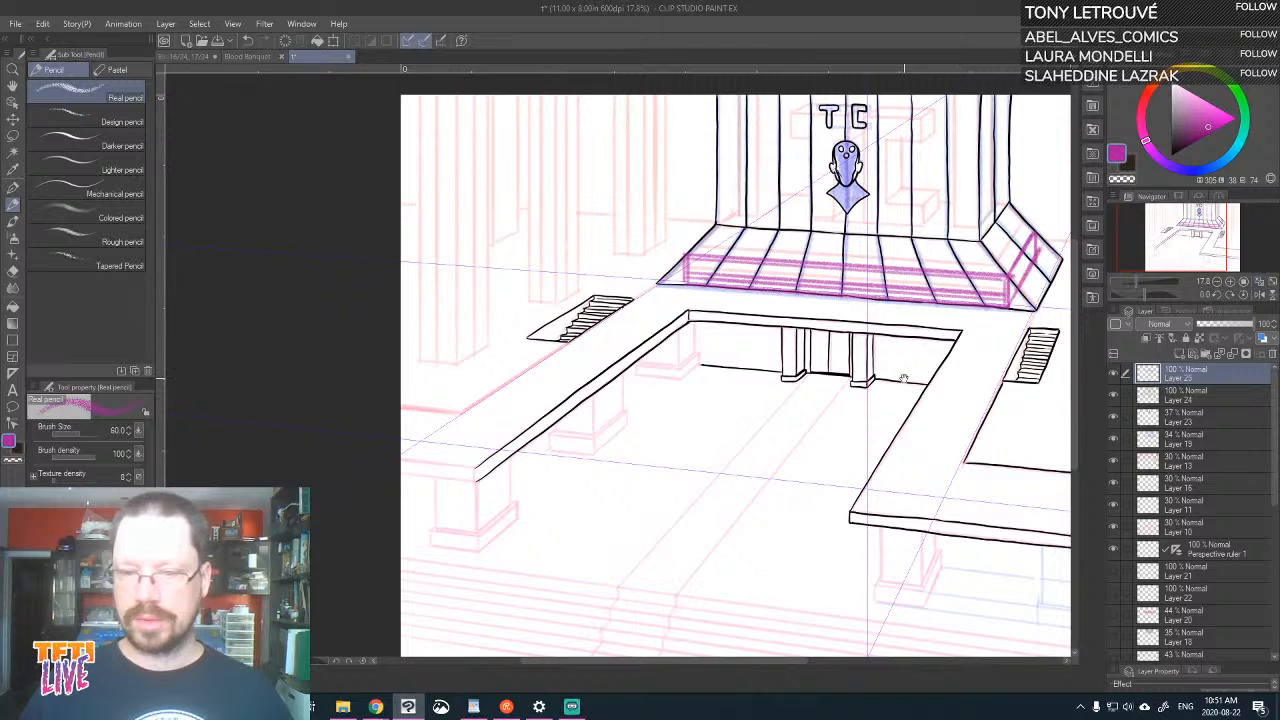
Trace the upper edge of the TC wall's sloped base and the top of its right side in magenta
{"action": "left_click_drag", "start_coordinate": [904, 379], "coordinate": [672, 373]}
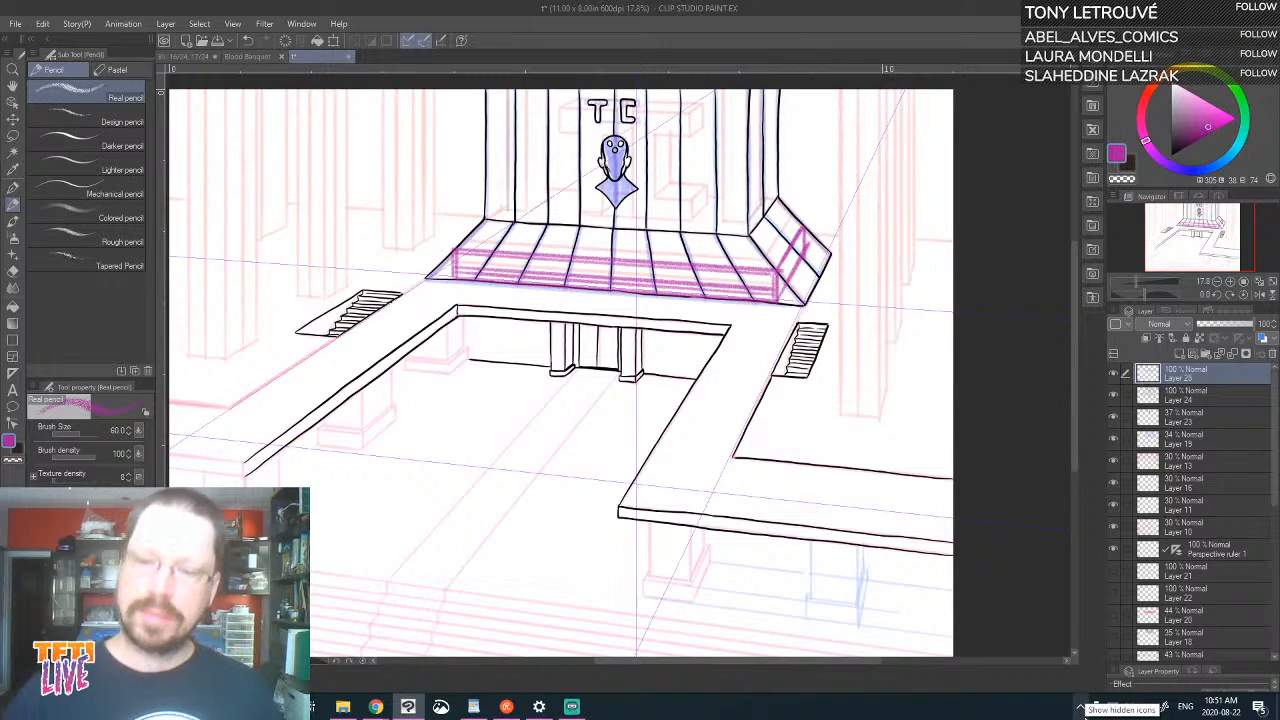
{"action": "left_click_drag", "start_coordinate": [803, 227], "coordinate": [778, 198]}
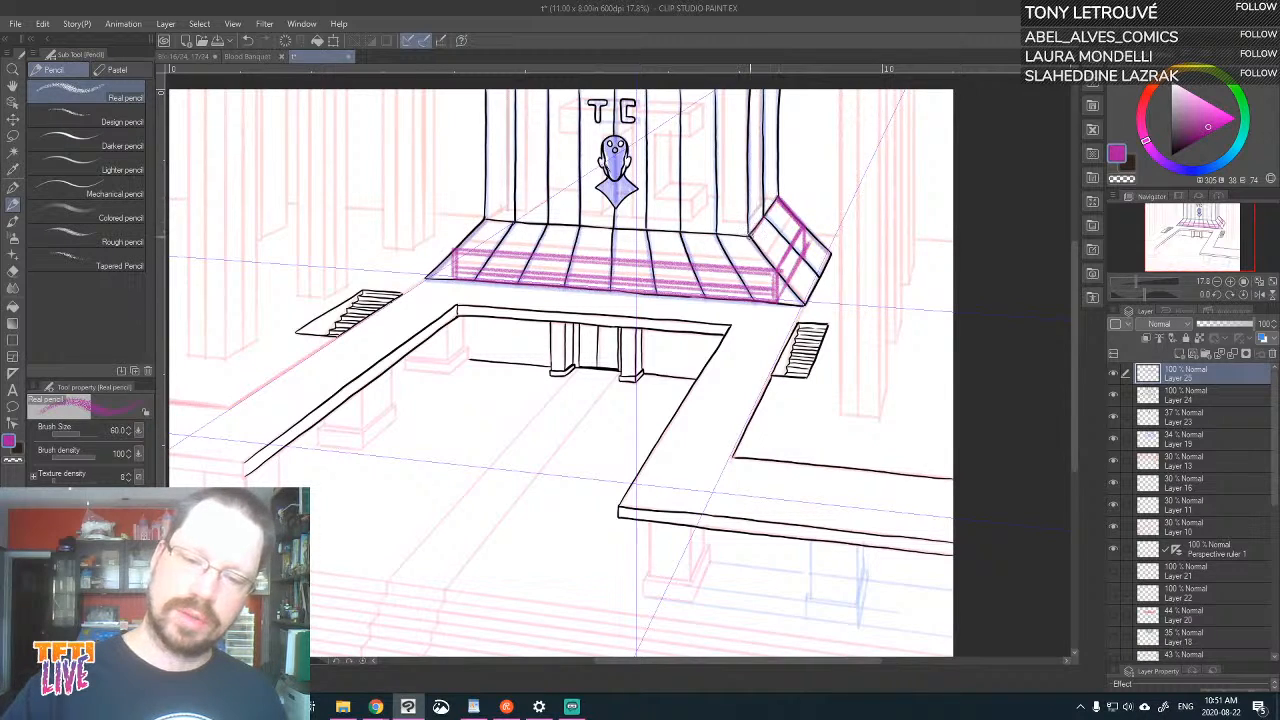
{"action": "left_click_drag", "start_coordinate": [752, 234], "coordinate": [490, 219]}
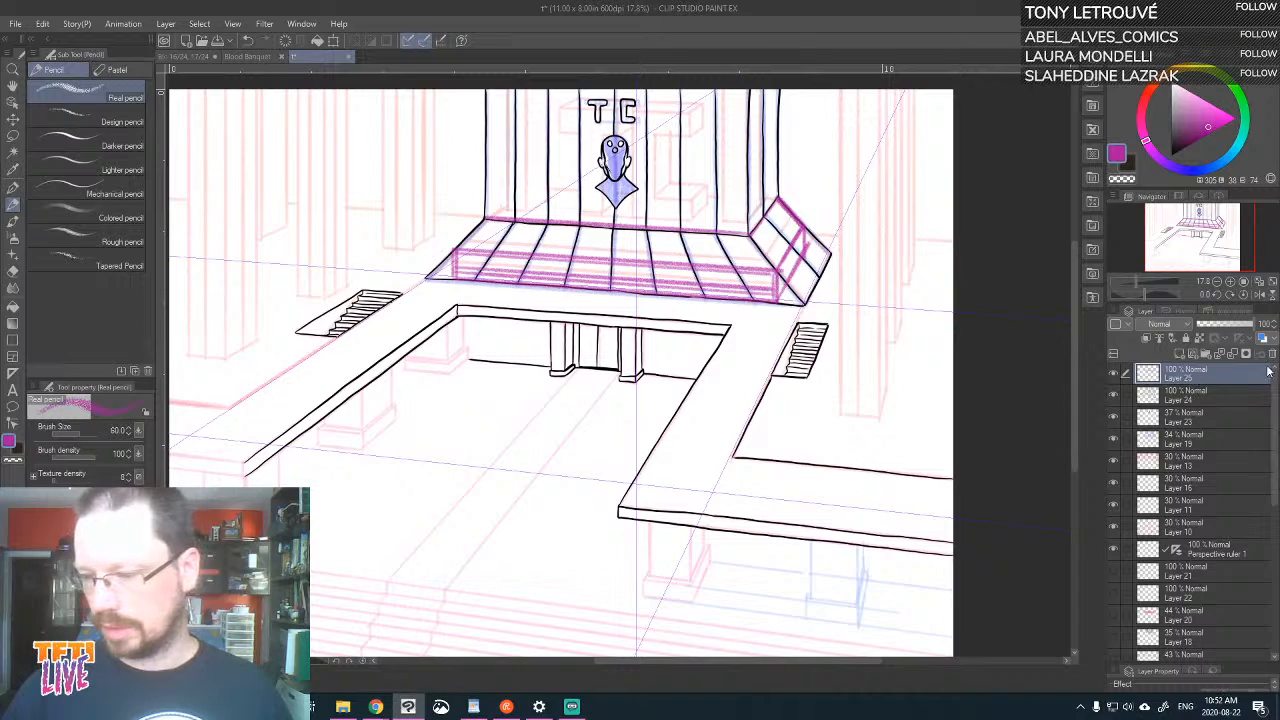
Add a raster layer directly below Layer 25, fill it with white, and set its opacity to 77%
{"action": "left_click", "coordinate": [1180, 353]}
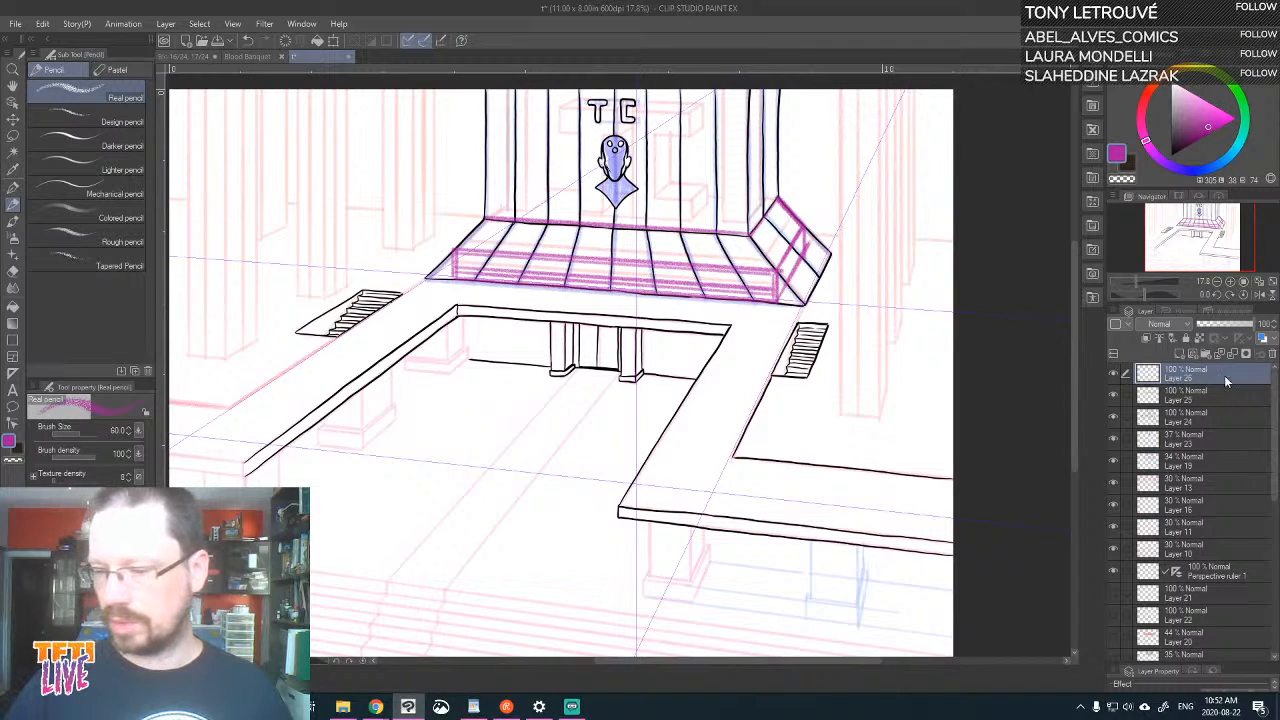
{"action": "left_click_drag", "start_coordinate": [1227, 378], "coordinate": [1219, 407]}
{"action": "mouse_move", "coordinate": [1165, 128]}
{"action": "left_mouse_down"}
{"action": "mouse_move", "coordinate": [1168, 154]}
{"action": "mouse_move", "coordinate": [1168, 84]}
{"action": "left_mouse_up"}
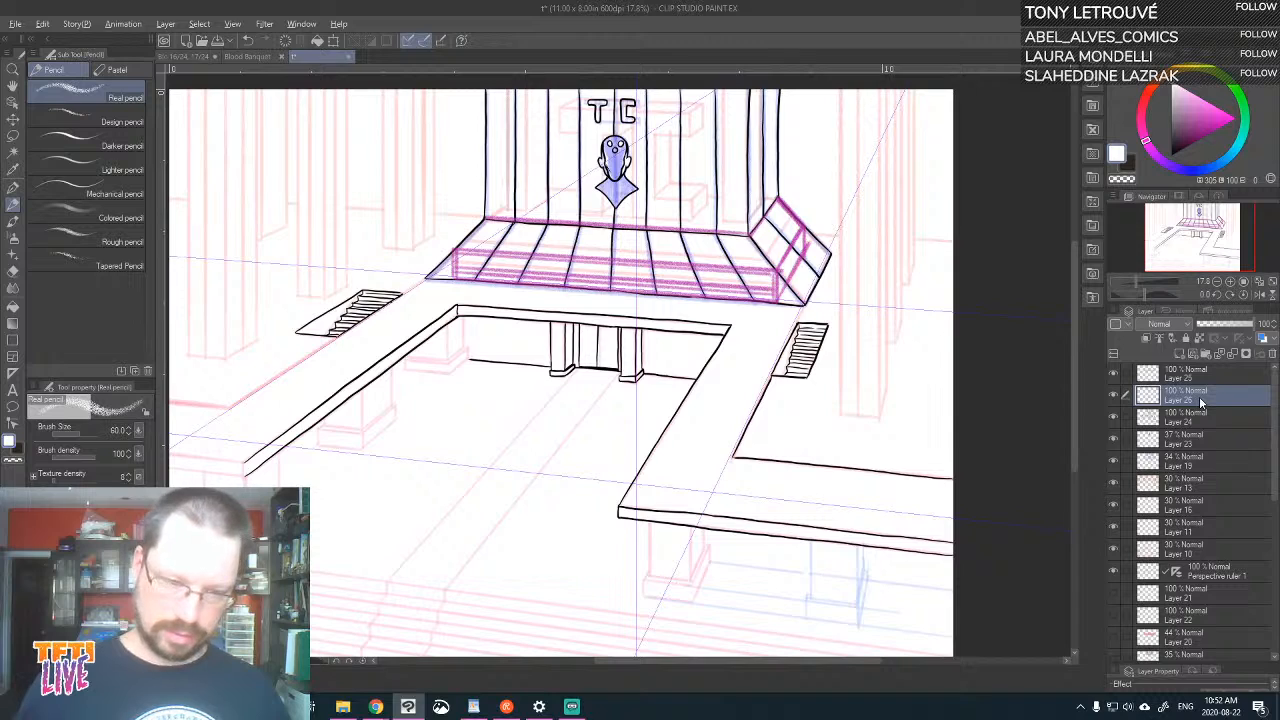
{"action": "key", "text": "alt+BackSpace"}
{"action": "left_click", "coordinate": [1216, 328]}
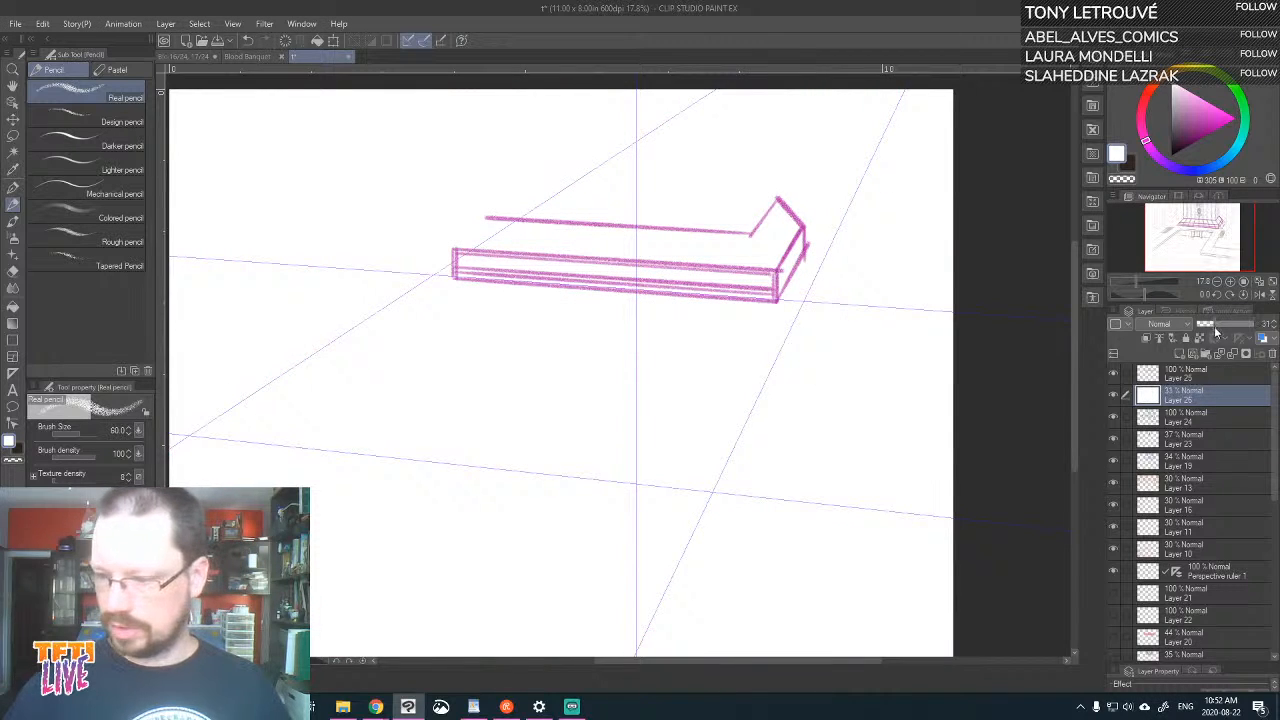
{"action": "left_click", "coordinate": [1231, 328]}
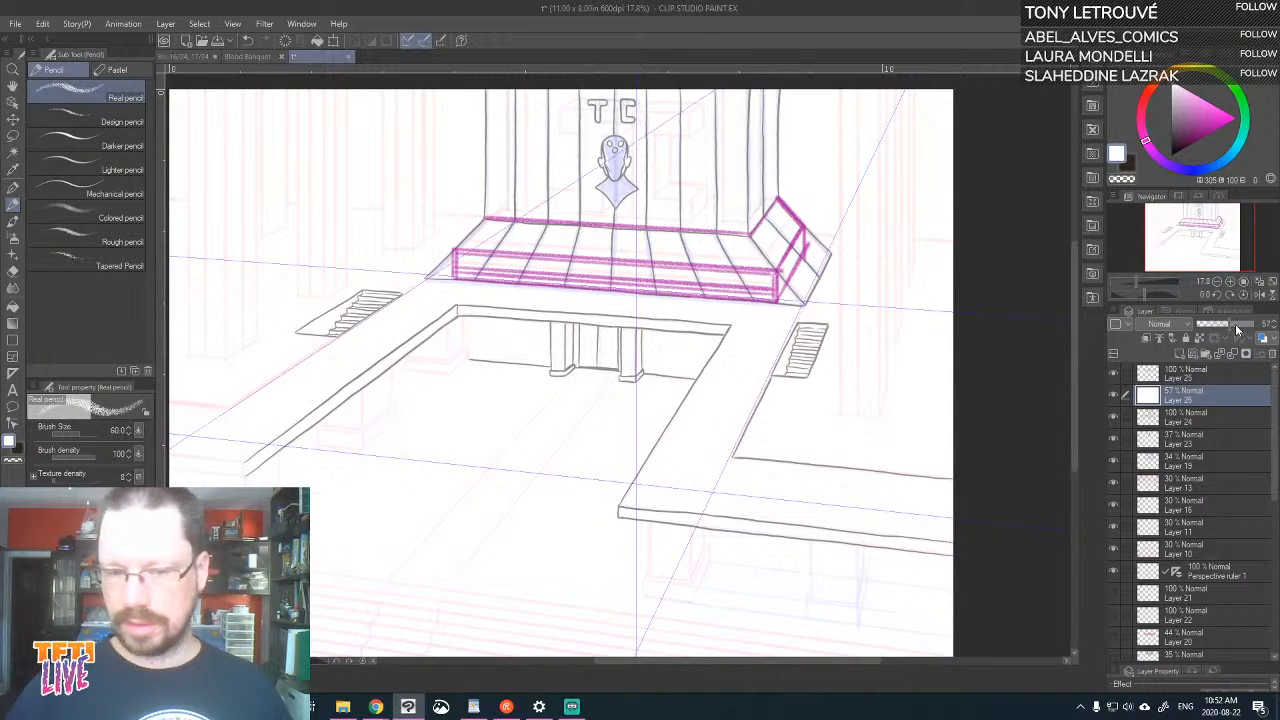
{"action": "left_click", "coordinate": [1242, 328]}
{"action": "left_click", "coordinate": [1239, 328]}
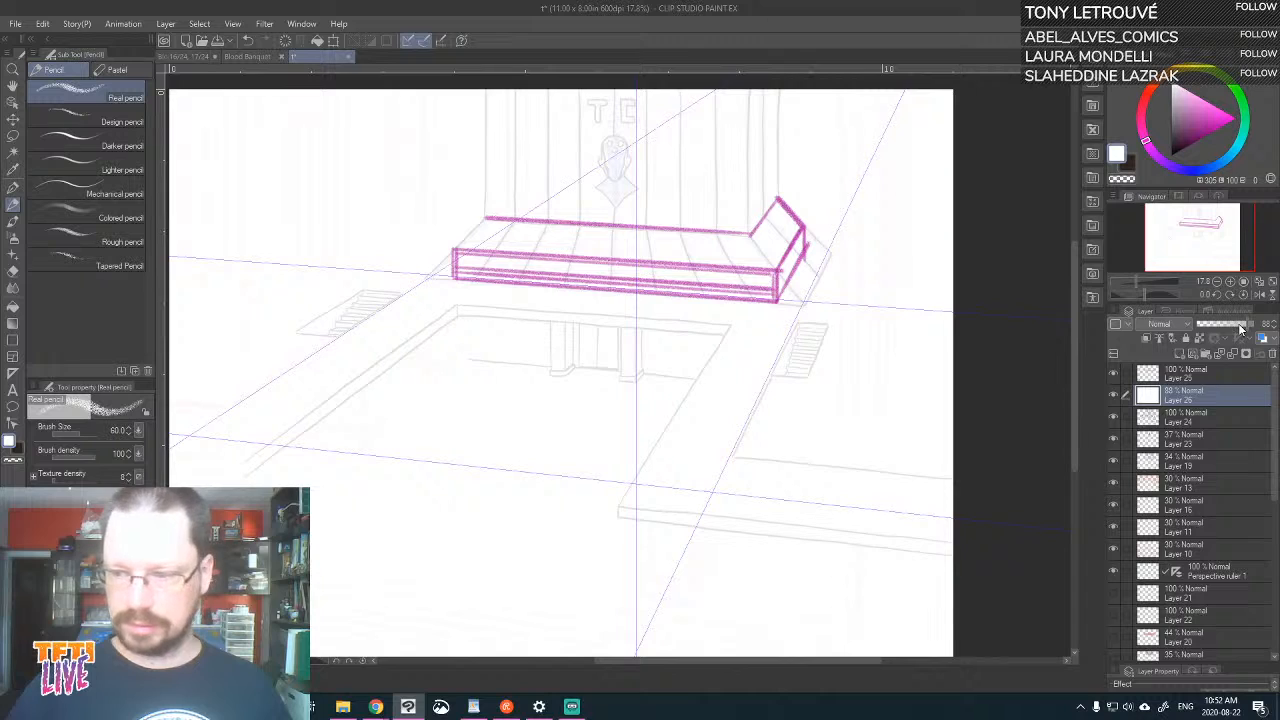
On Layer 25, draw the base's left sloping edge and the TC wall's left vertical edge in magenta
{"action": "left_click", "coordinate": [1217, 377]}
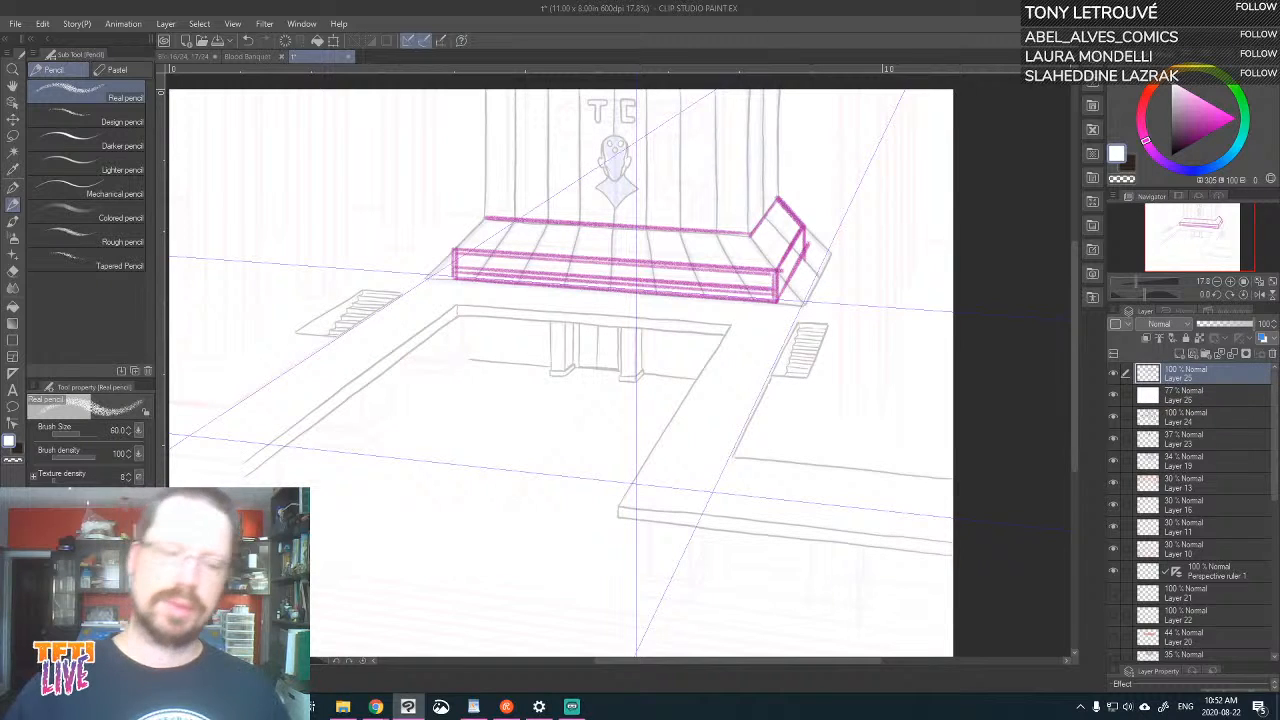
{"action": "left_click_drag", "start_coordinate": [454, 249], "coordinate": [484, 216]}
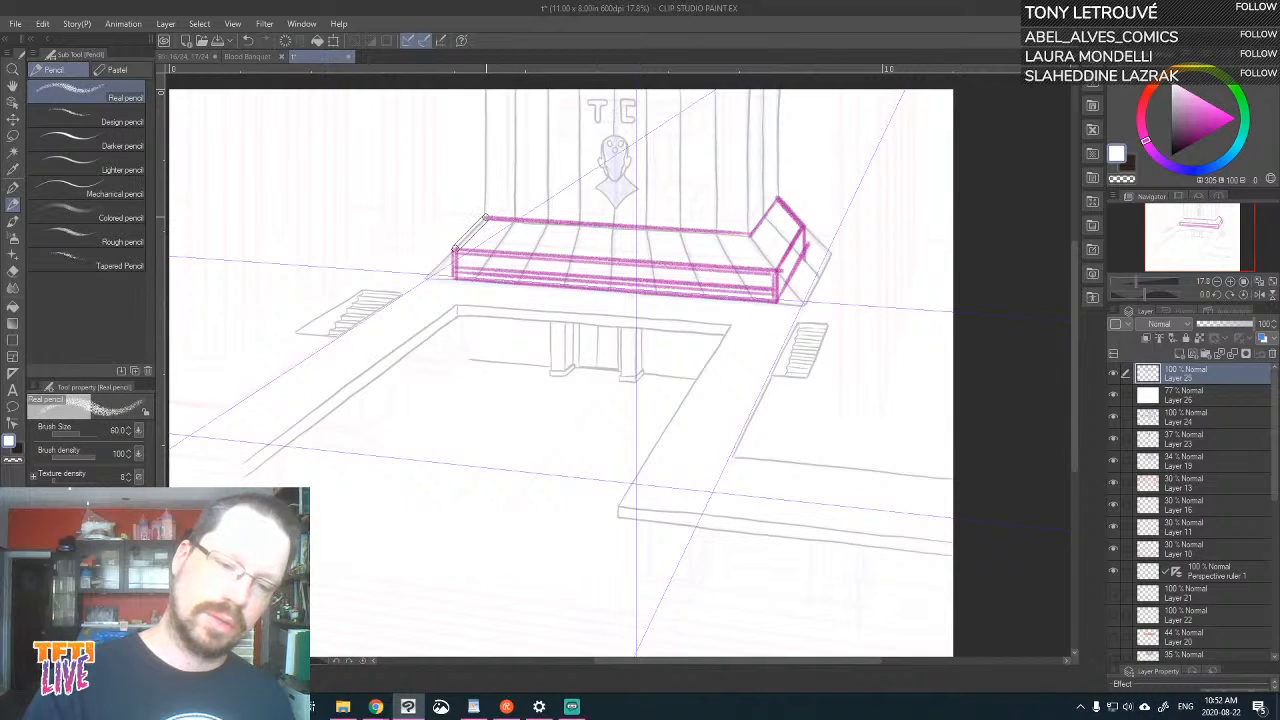
{"action": "key", "text": "ctrl+z"}
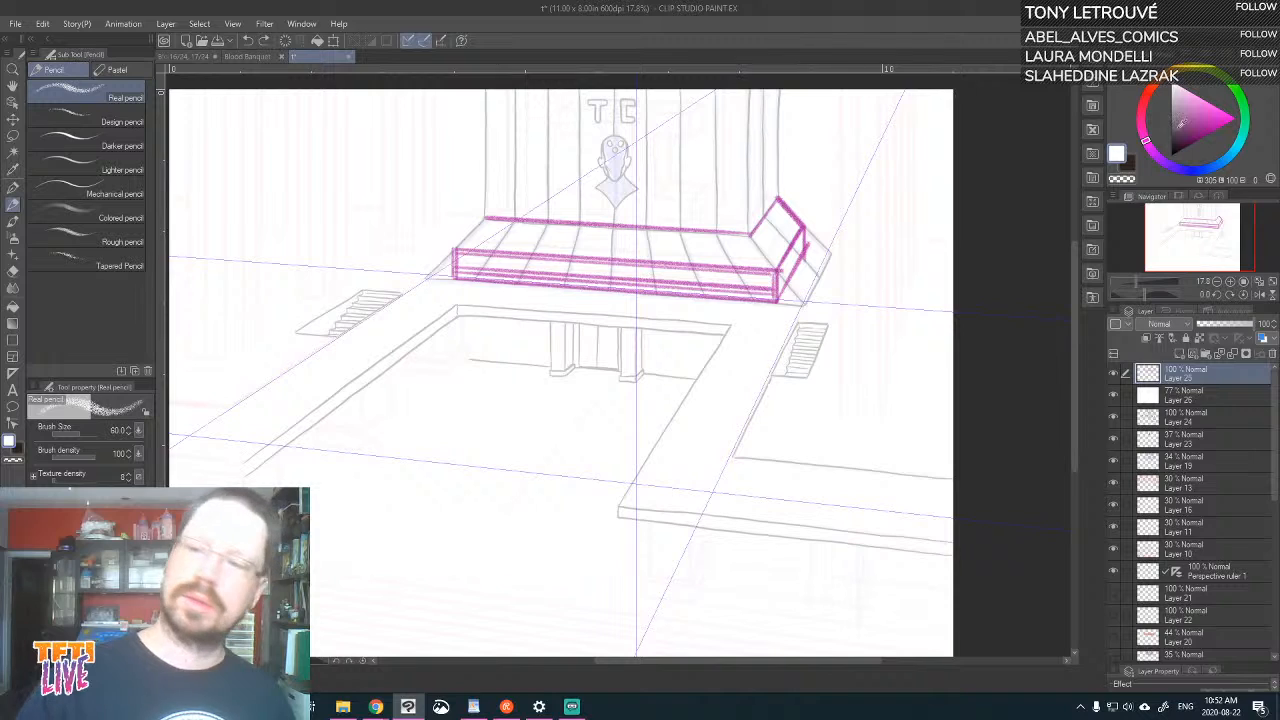
{"action": "left_click", "coordinate": [1211, 131]}
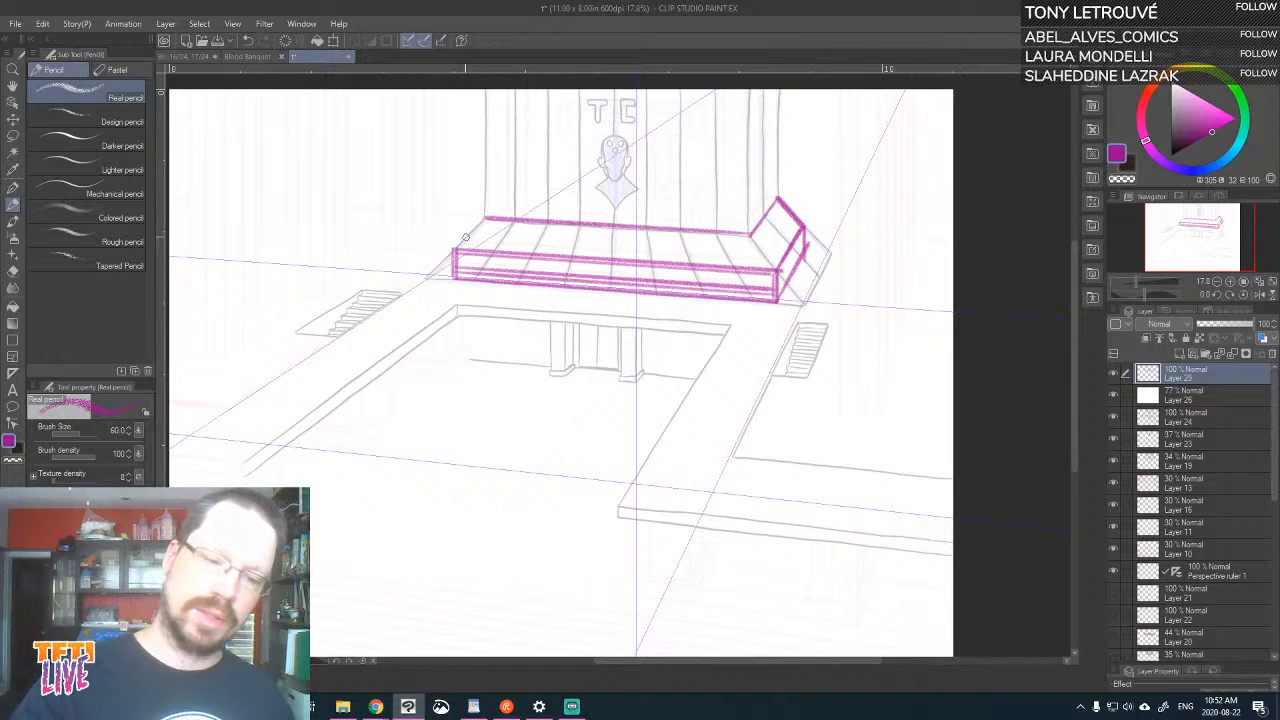
{"action": "mouse_move", "coordinate": [484, 217]}
{"action": "left_mouse_down"}
{"action": "mouse_move", "coordinate": [454, 250]}
{"action": "mouse_move", "coordinate": [485, 88]}
{"action": "left_mouse_up"}
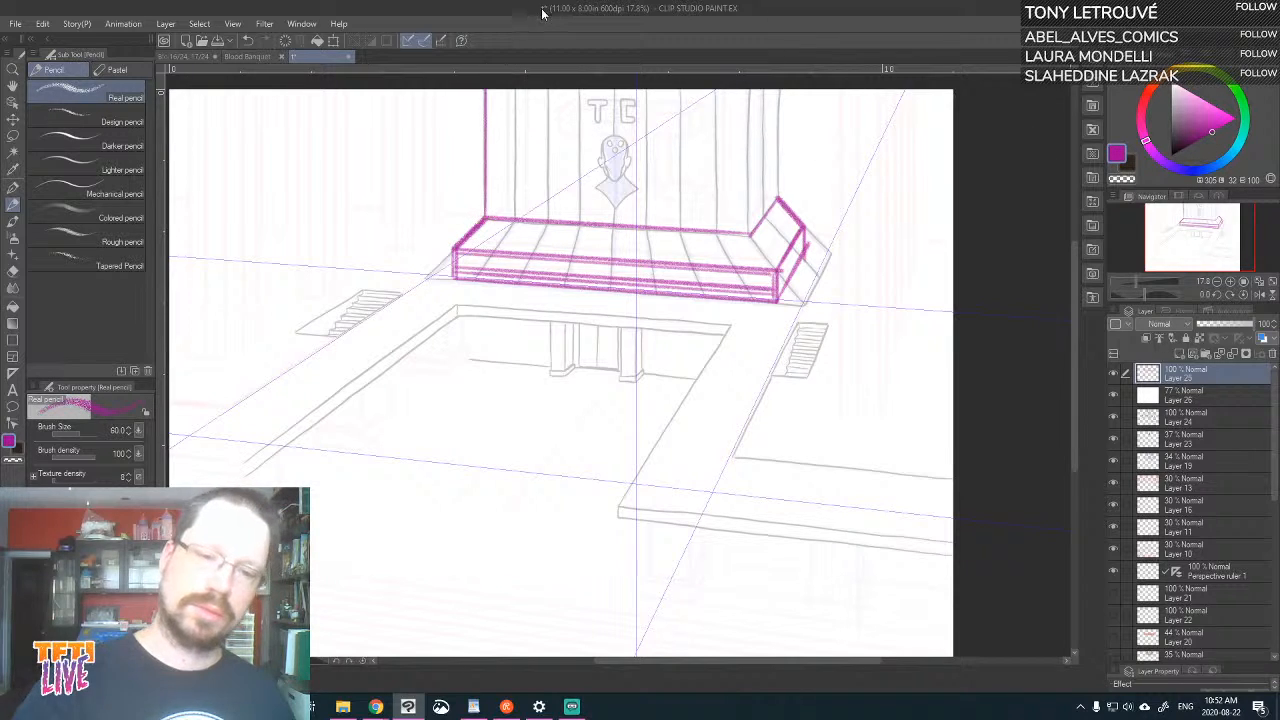
Trace the TC wall's right corner edges and the vertical panel lines across its front in magenta
{"action": "left_click_drag", "start_coordinate": [748, 236], "coordinate": [748, 90]}
{"action": "left_click_drag", "start_coordinate": [781, 202], "coordinate": [772, 90]}
{"action": "left_click_drag", "start_coordinate": [715, 238], "coordinate": [716, 90]}
{"action": "left_click_drag", "start_coordinate": [676, 228], "coordinate": [678, 90]}
{"action": "left_click_drag", "start_coordinate": [643, 226], "coordinate": [642, 88]}
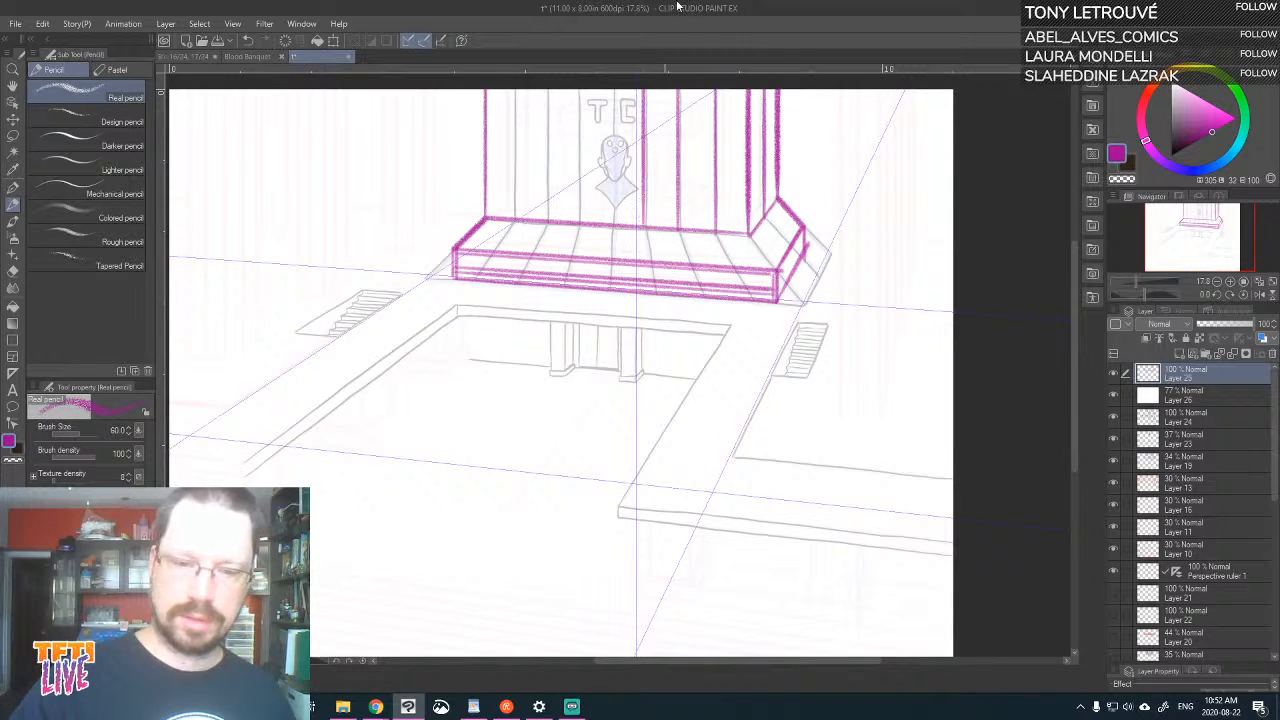
{"action": "key", "text": "ctrl+z"}
{"action": "mouse_move", "coordinate": [645, 228]}
{"action": "left_mouse_down"}
{"action": "mouse_move", "coordinate": [645, 88]}
{"action": "mouse_move", "coordinate": [613, 180]}
{"action": "mouse_move", "coordinate": [613, 88]}
{"action": "left_mouse_up"}
{"action": "left_click_drag", "start_coordinate": [577, 224], "coordinate": [577, 88]}
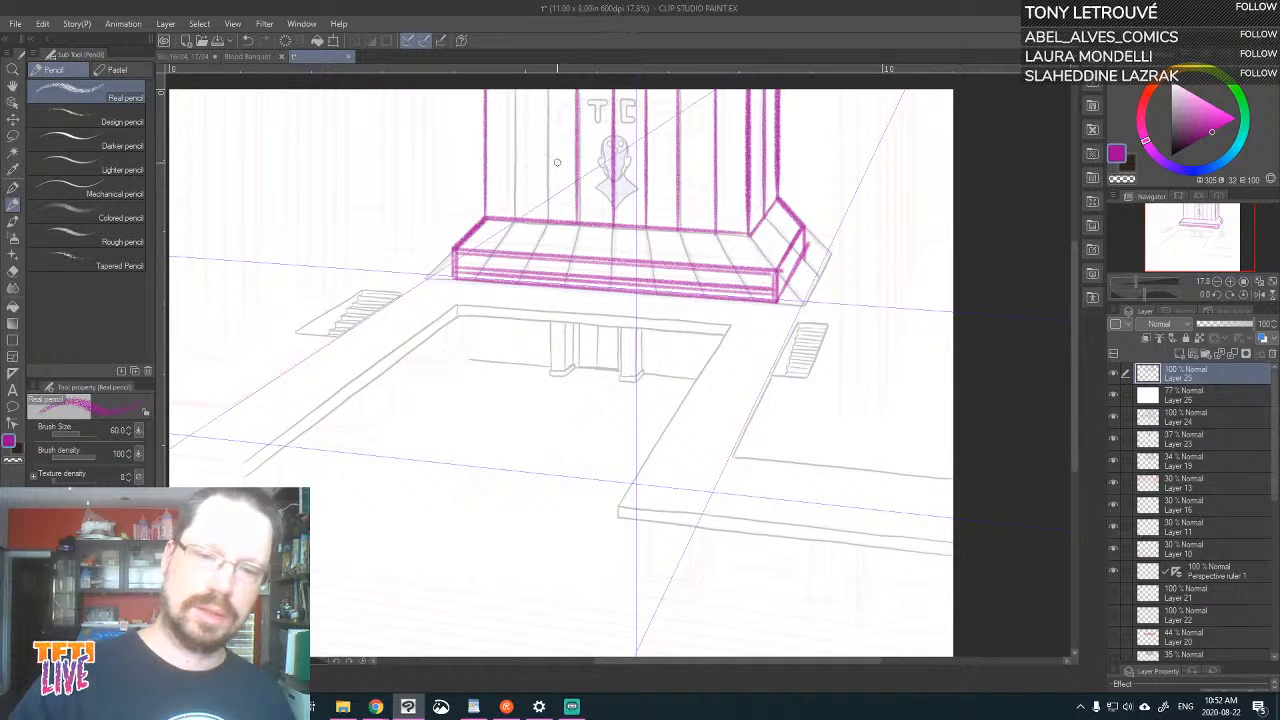
{"action": "key", "text": "ctrl+z"}
{"action": "mouse_move", "coordinate": [578, 228]}
{"action": "left_mouse_down"}
{"action": "mouse_move", "coordinate": [580, 88]}
{"action": "mouse_move", "coordinate": [547, 88]}
{"action": "left_mouse_up"}
{"action": "left_click_drag", "start_coordinate": [514, 216], "coordinate": [513, 88]}
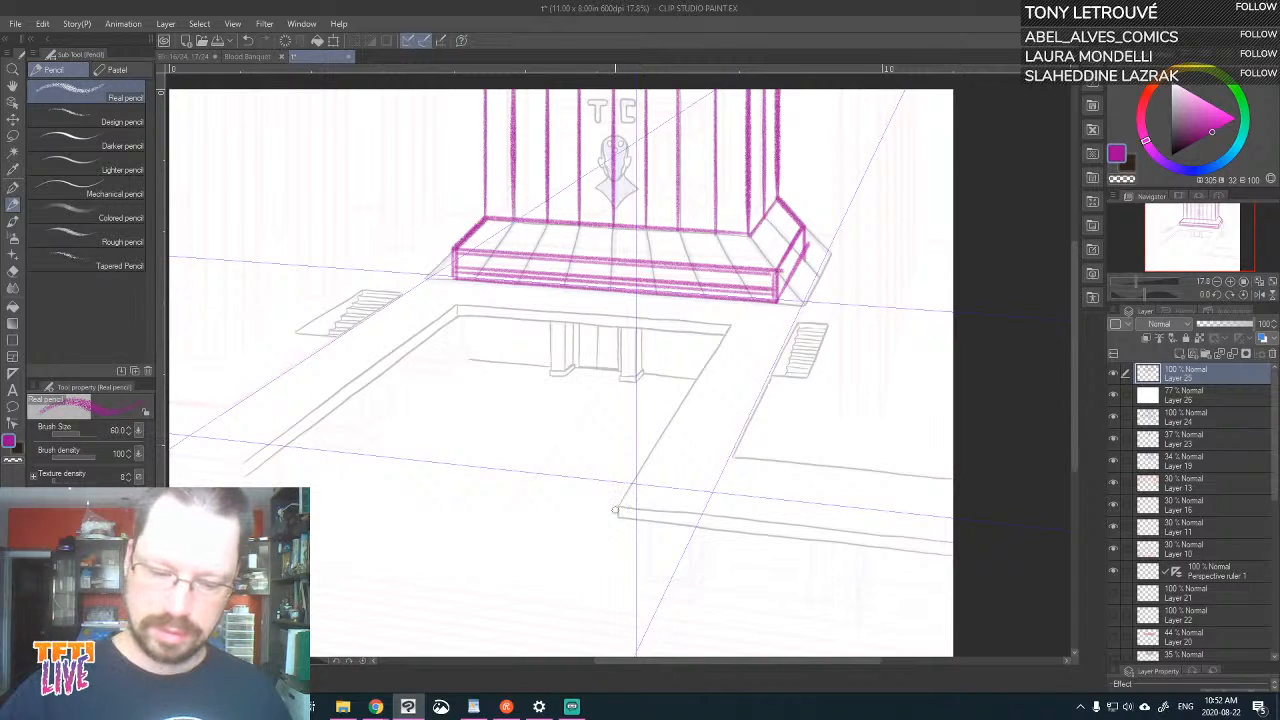
Trace the inner edges of the U-shaped balcony below the TC wall, doubling the back and left edges to show thickness
{"action": "mouse_move", "coordinate": [615, 510]}
{"action": "left_mouse_down"}
{"action": "mouse_move", "coordinate": [715, 342]}
{"action": "mouse_move", "coordinate": [378, 298]}
{"action": "left_mouse_up"}
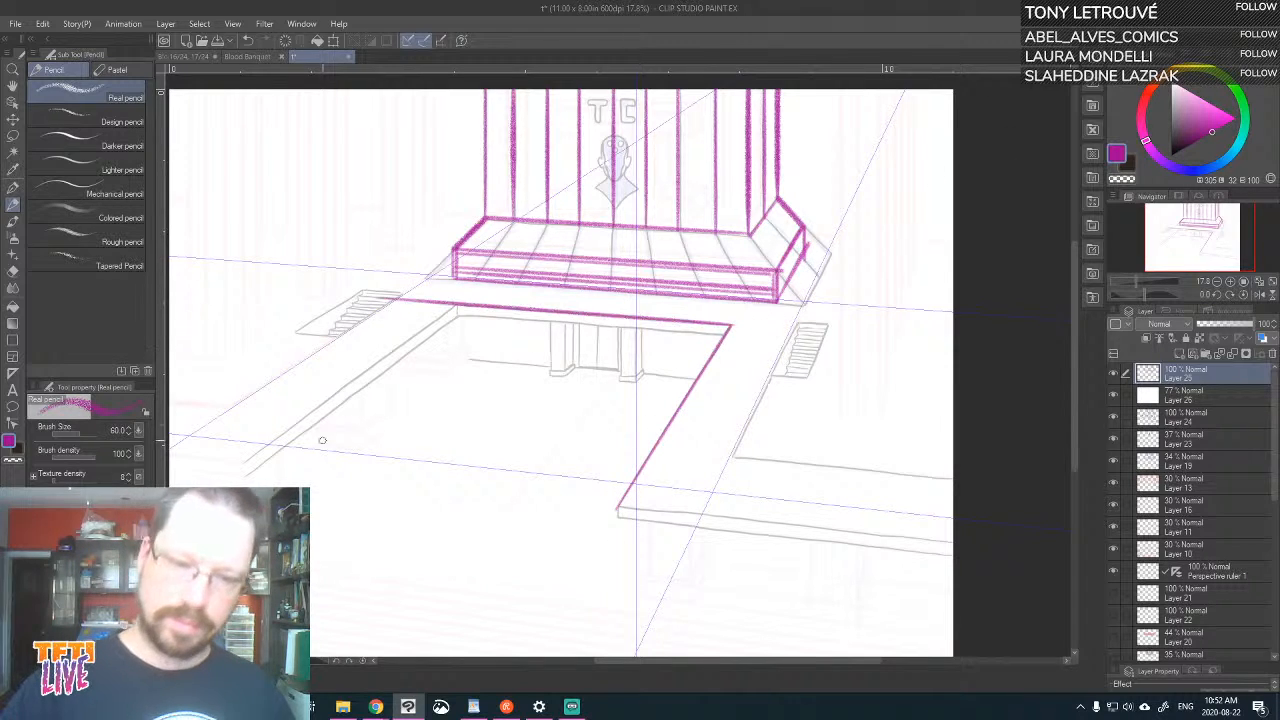
{"action": "key", "text": "ctrl+z"}
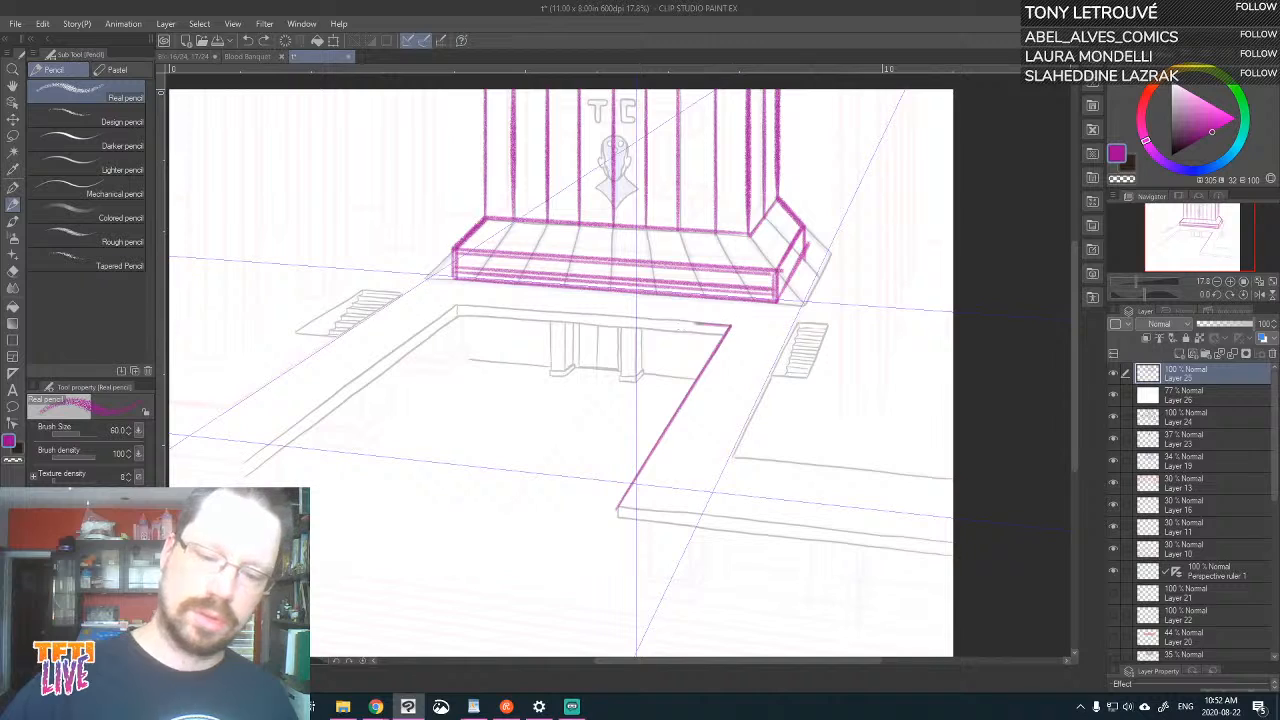
{"action": "mouse_move", "coordinate": [731, 326]}
{"action": "left_mouse_down"}
{"action": "mouse_move", "coordinate": [435, 478]}
{"action": "mouse_move", "coordinate": [455, 301]}
{"action": "mouse_move", "coordinate": [287, 463]}
{"action": "mouse_move", "coordinate": [352, 433]}
{"action": "mouse_move", "coordinate": [246, 476]}
{"action": "mouse_move", "coordinate": [384, 377]}
{"action": "mouse_move", "coordinate": [481, 347]}
{"action": "mouse_move", "coordinate": [456, 311]}
{"action": "mouse_move", "coordinate": [730, 334]}
{"action": "left_mouse_up"}
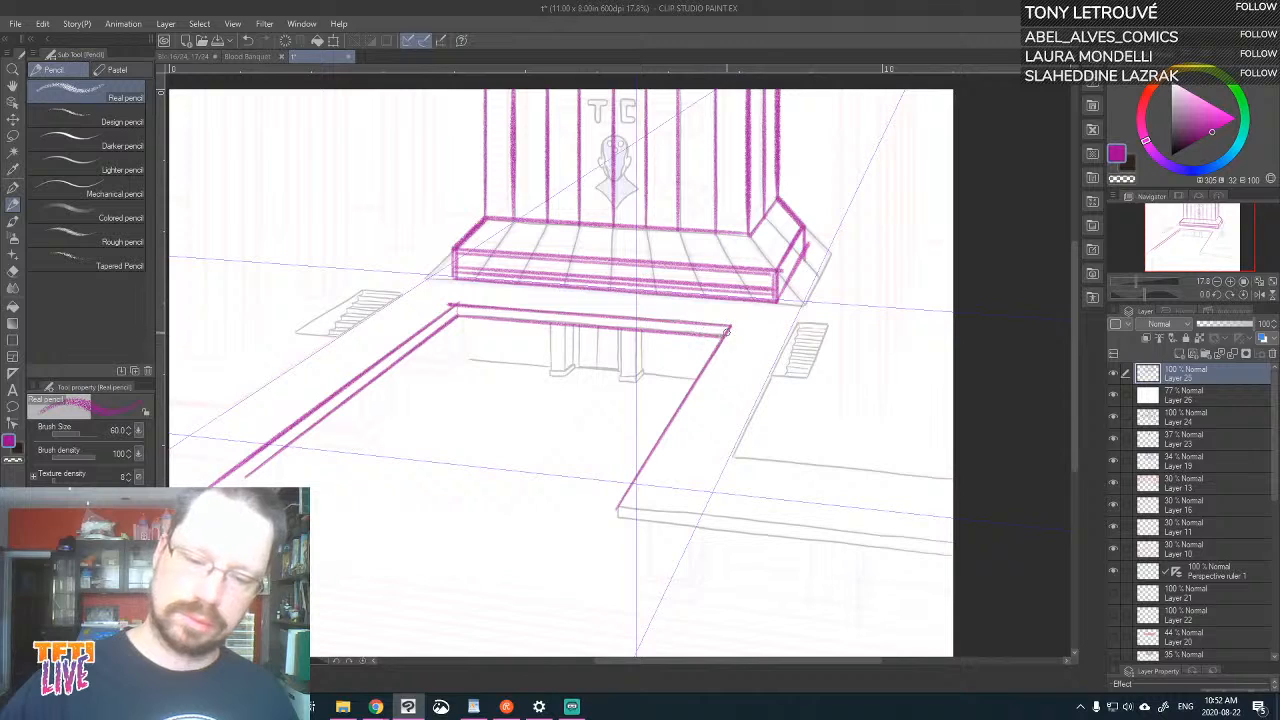
Block in the wall emblem with a boxed head above a diamond, and trace the letters T C over it
{"action": "mouse_move", "coordinate": [601, 176]}
{"action": "left_mouse_down"}
{"action": "mouse_move", "coordinate": [603, 133]}
{"action": "mouse_move", "coordinate": [628, 134]}
{"action": "mouse_move", "coordinate": [619, 172]}
{"action": "left_mouse_up"}
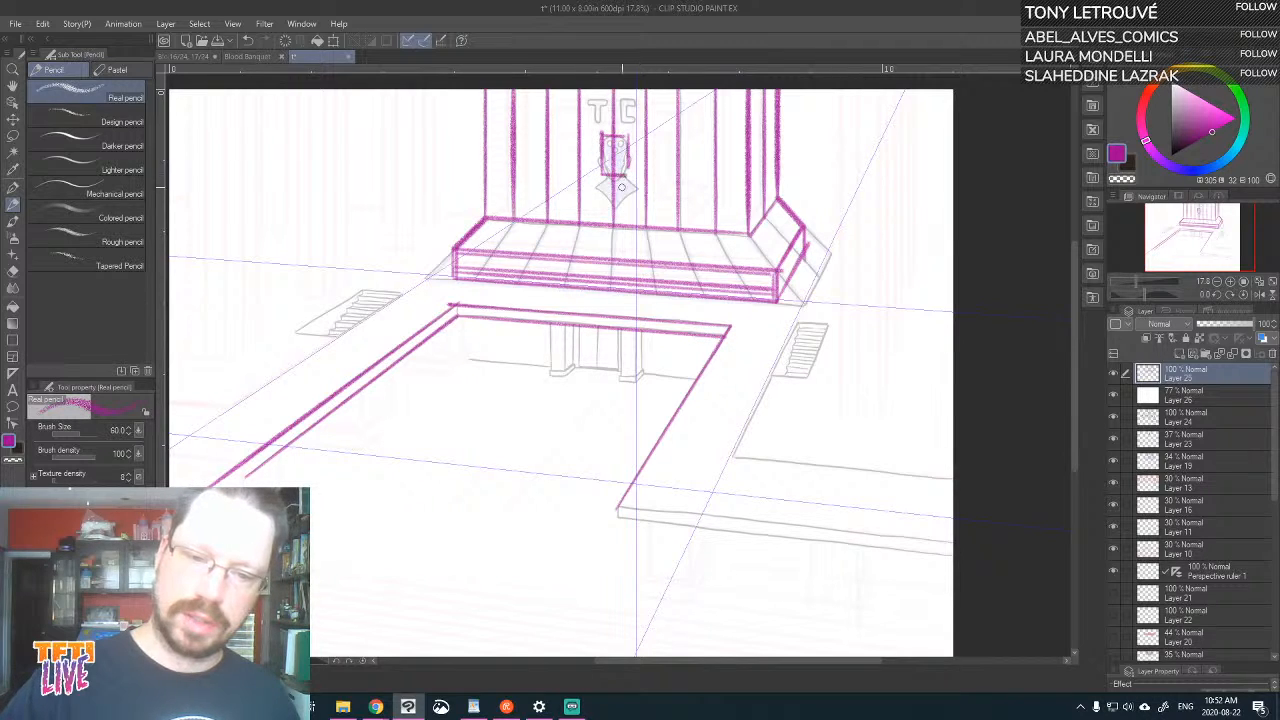
{"action": "mouse_move", "coordinate": [596, 185]}
{"action": "left_mouse_down"}
{"action": "mouse_move", "coordinate": [614, 205]}
{"action": "mouse_move", "coordinate": [636, 187]}
{"action": "mouse_move", "coordinate": [608, 178]}
{"action": "left_mouse_up"}
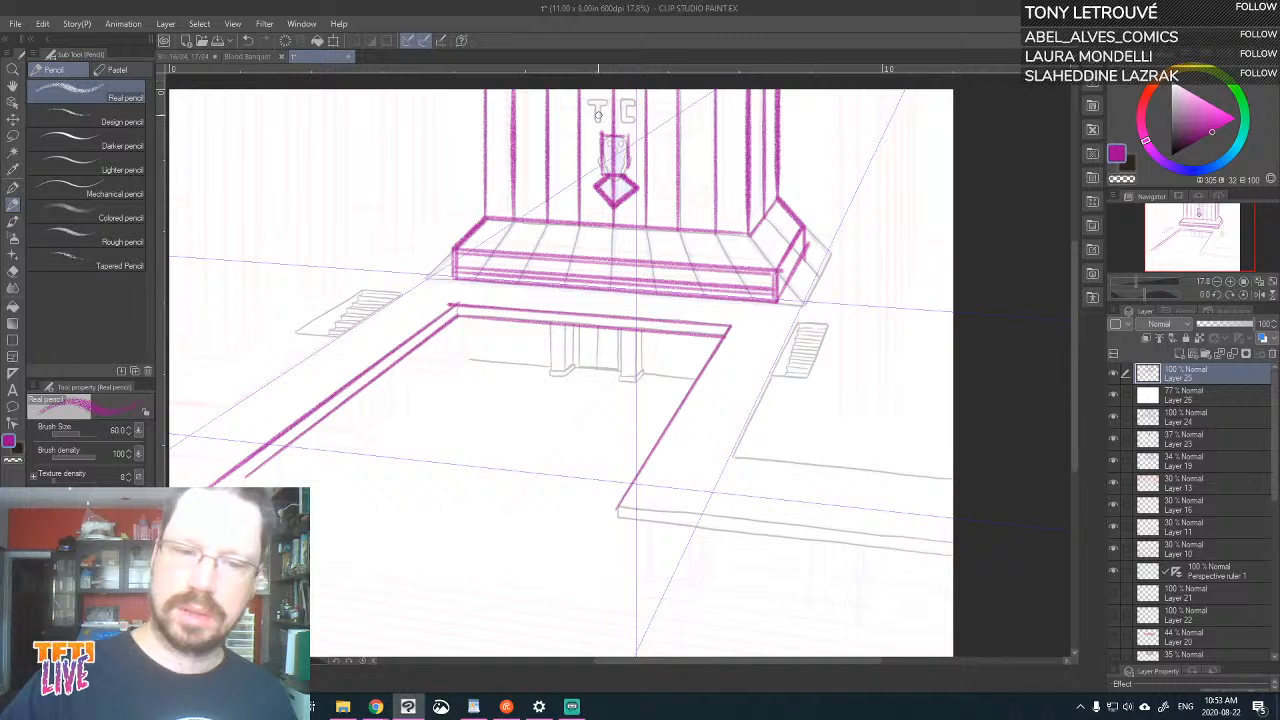
{"action": "mouse_move", "coordinate": [597, 120]}
{"action": "left_mouse_down"}
{"action": "mouse_move", "coordinate": [608, 103]}
{"action": "mouse_move", "coordinate": [632, 121]}
{"action": "mouse_move", "coordinate": [626, 101]}
{"action": "left_mouse_up"}
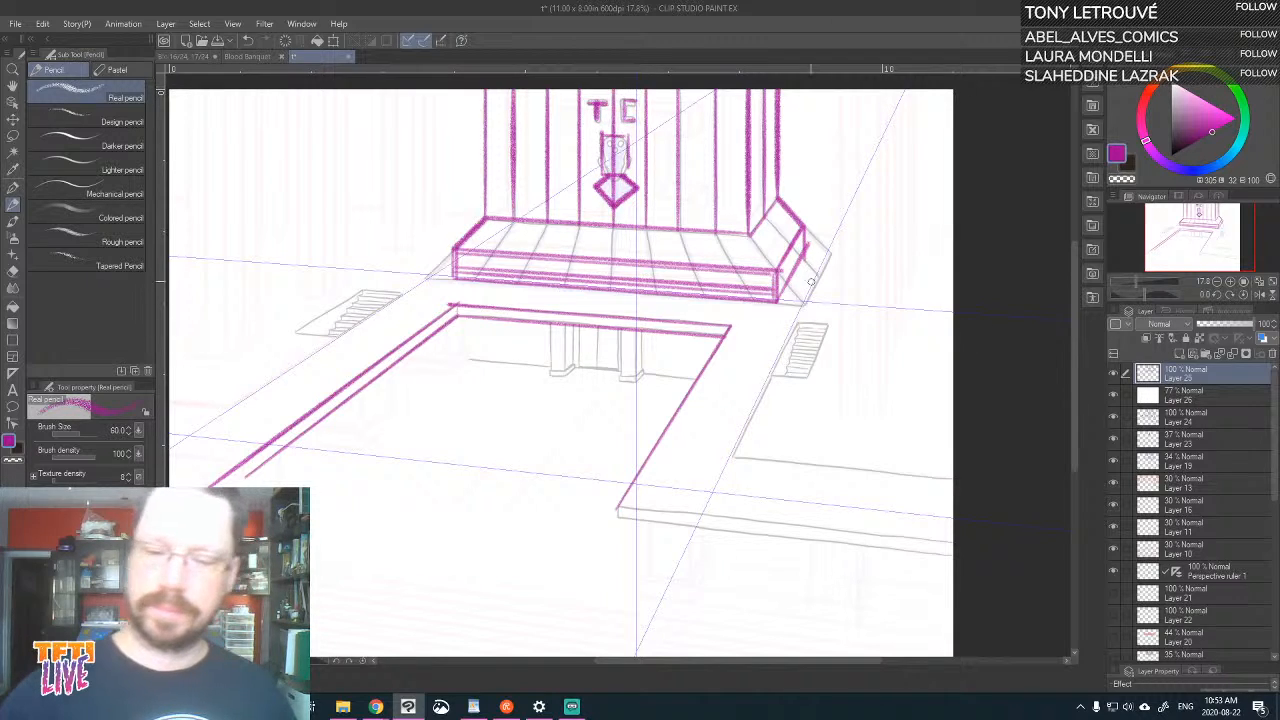
Trace the outer edge of the balcony's right arm and outline the stairwells on both sides of the hall
{"action": "mouse_move", "coordinate": [739, 455]}
{"action": "left_mouse_down"}
{"action": "mouse_move", "coordinate": [810, 326]}
{"action": "mouse_move", "coordinate": [796, 323]}
{"action": "mouse_move", "coordinate": [827, 326]}
{"action": "mouse_move", "coordinate": [804, 378]}
{"action": "mouse_move", "coordinate": [799, 325]}
{"action": "left_mouse_up"}
{"action": "left_click_drag", "start_coordinate": [788, 376], "coordinate": [801, 324]}
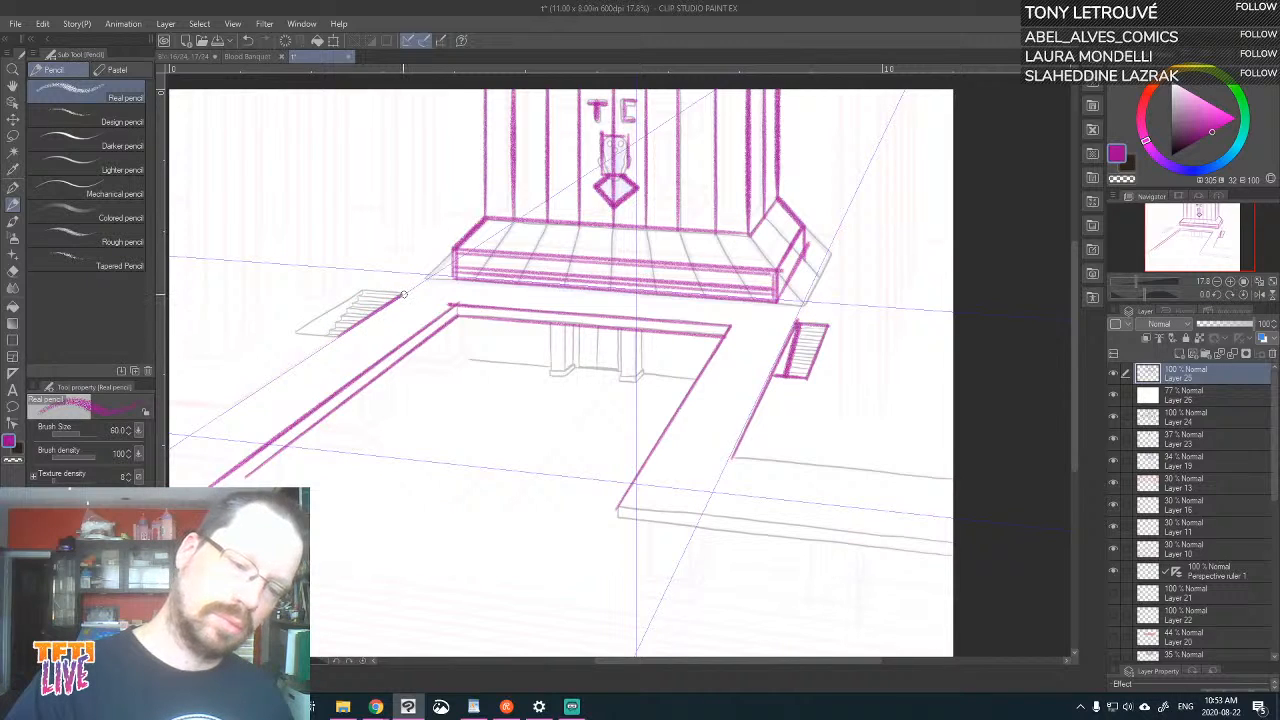
{"action": "mouse_move", "coordinate": [403, 294]}
{"action": "left_mouse_down"}
{"action": "mouse_move", "coordinate": [366, 291]}
{"action": "mouse_move", "coordinate": [298, 331]}
{"action": "mouse_move", "coordinate": [340, 338]}
{"action": "left_mouse_up"}
Draw the two tall columns between the left stairwell and the TC wall, with vertical lines dividing their faces
{"action": "mouse_move", "coordinate": [378, 247]}
{"action": "left_mouse_down"}
{"action": "mouse_move", "coordinate": [435, 234]}
{"action": "mouse_move", "coordinate": [435, 90]}
{"action": "left_mouse_up"}
{"action": "left_click_drag", "start_coordinate": [410, 250], "coordinate": [411, 90]}
{"action": "left_click_drag", "start_coordinate": [379, 246], "coordinate": [380, 90]}
{"action": "left_click_drag", "start_coordinate": [344, 287], "coordinate": [348, 90]}
{"action": "left_click_drag", "start_coordinate": [348, 281], "coordinate": [322, 297]}
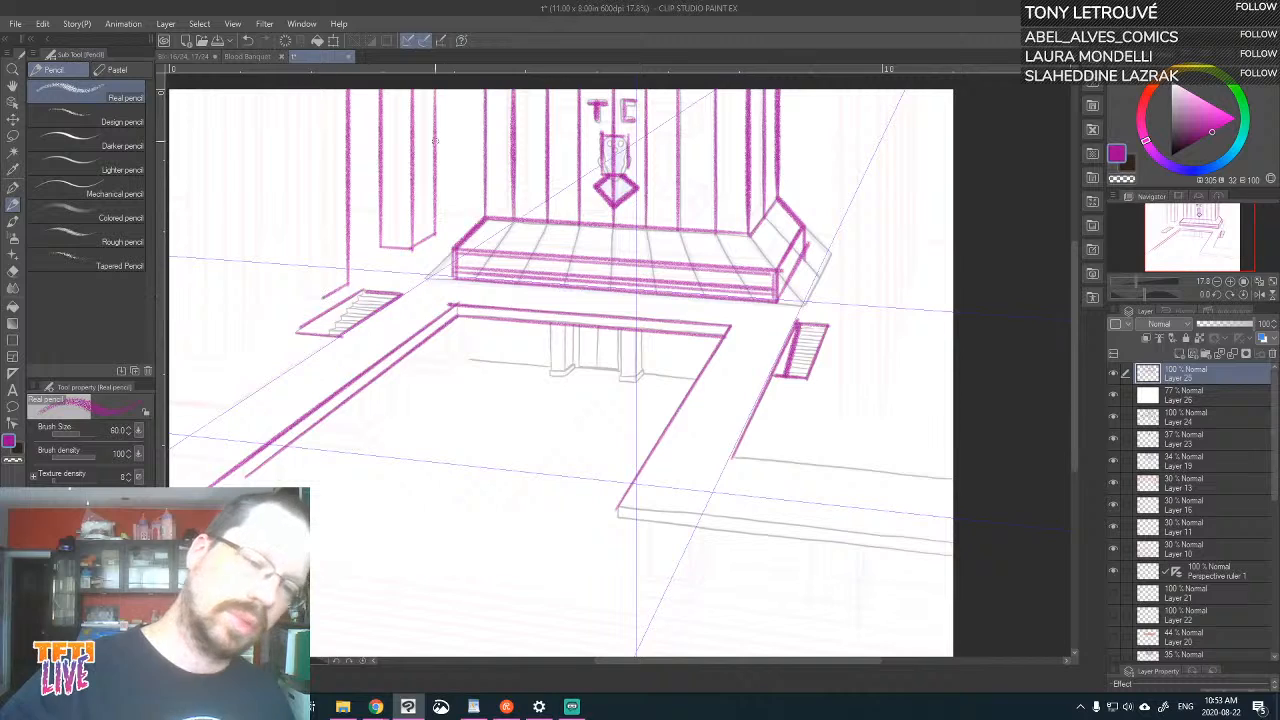
{"action": "mouse_move", "coordinate": [395, 244]}
{"action": "left_mouse_down"}
{"action": "mouse_move", "coordinate": [395, 90]}
{"action": "mouse_move", "coordinate": [422, 90]}
{"action": "left_mouse_up"}
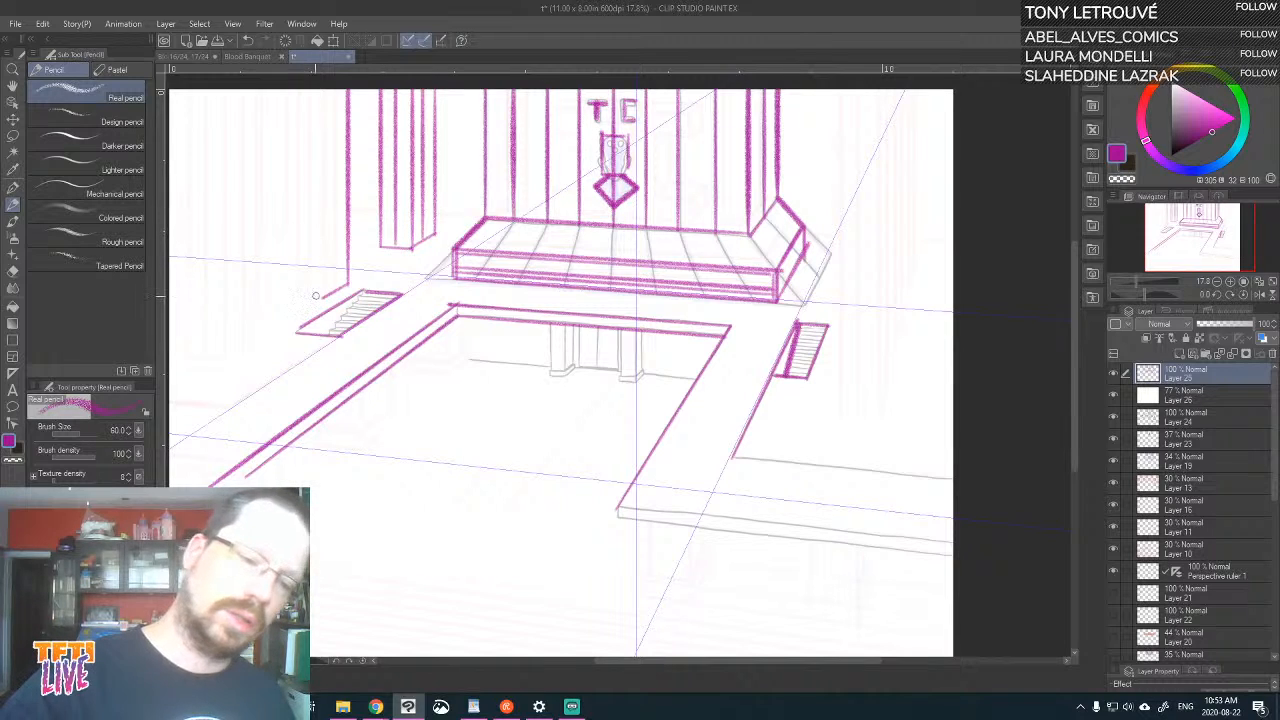
{"action": "left_click_drag", "start_coordinate": [318, 298], "coordinate": [320, 96]}
{"action": "left_click_drag", "start_coordinate": [294, 294], "coordinate": [294, 90]}
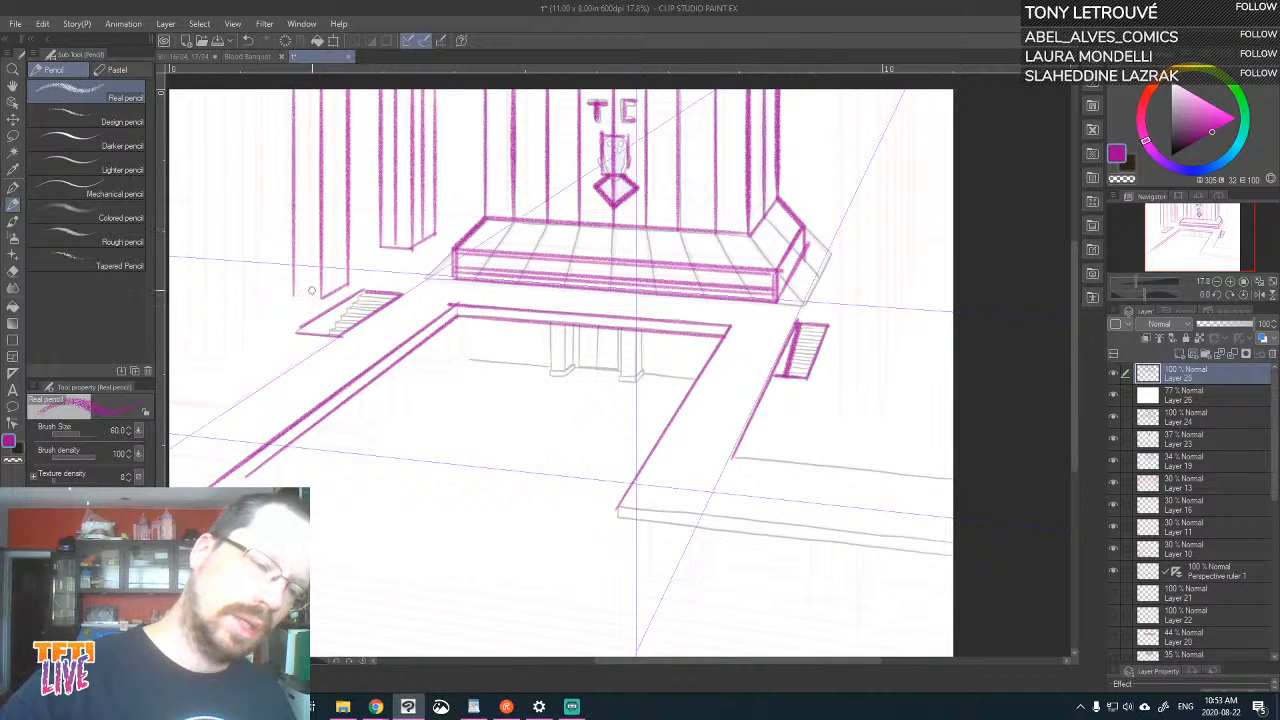
{"action": "mouse_move", "coordinate": [294, 294]}
{"action": "left_mouse_down"}
{"action": "mouse_move", "coordinate": [321, 297]}
{"action": "mouse_move", "coordinate": [307, 90]}
{"action": "left_mouse_up"}
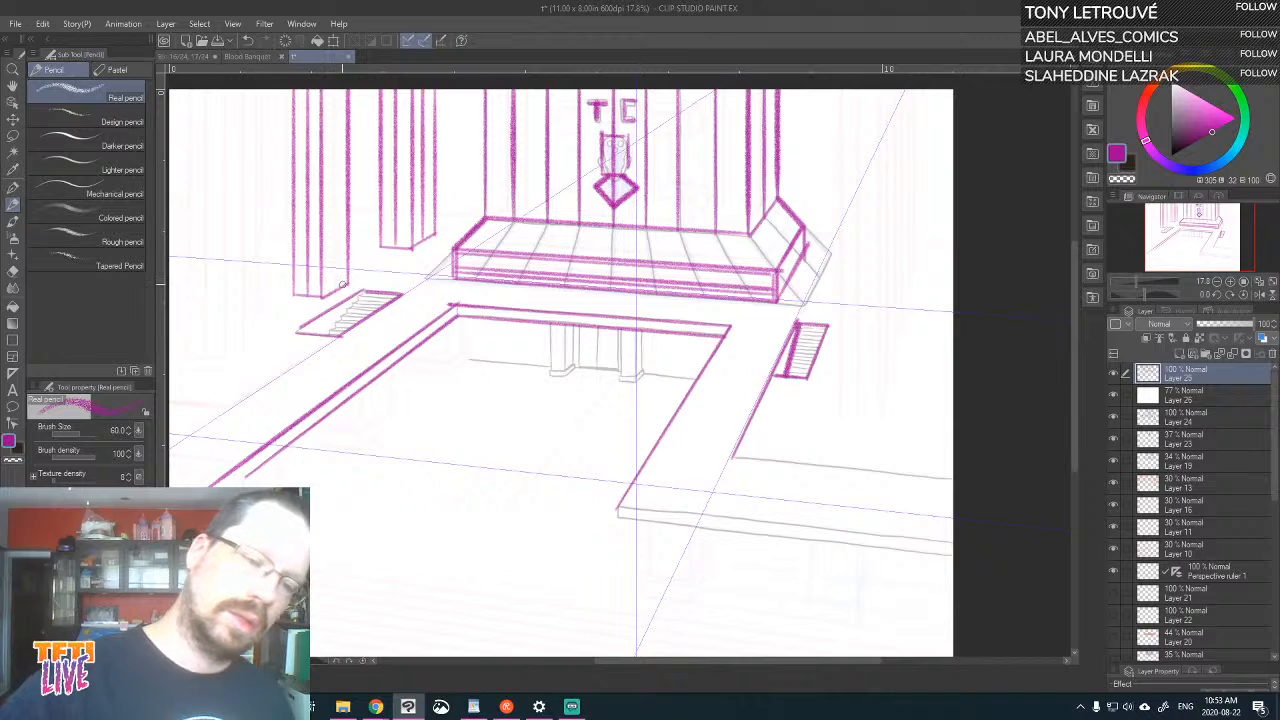
{"action": "left_click_drag", "start_coordinate": [335, 290], "coordinate": [335, 90]}
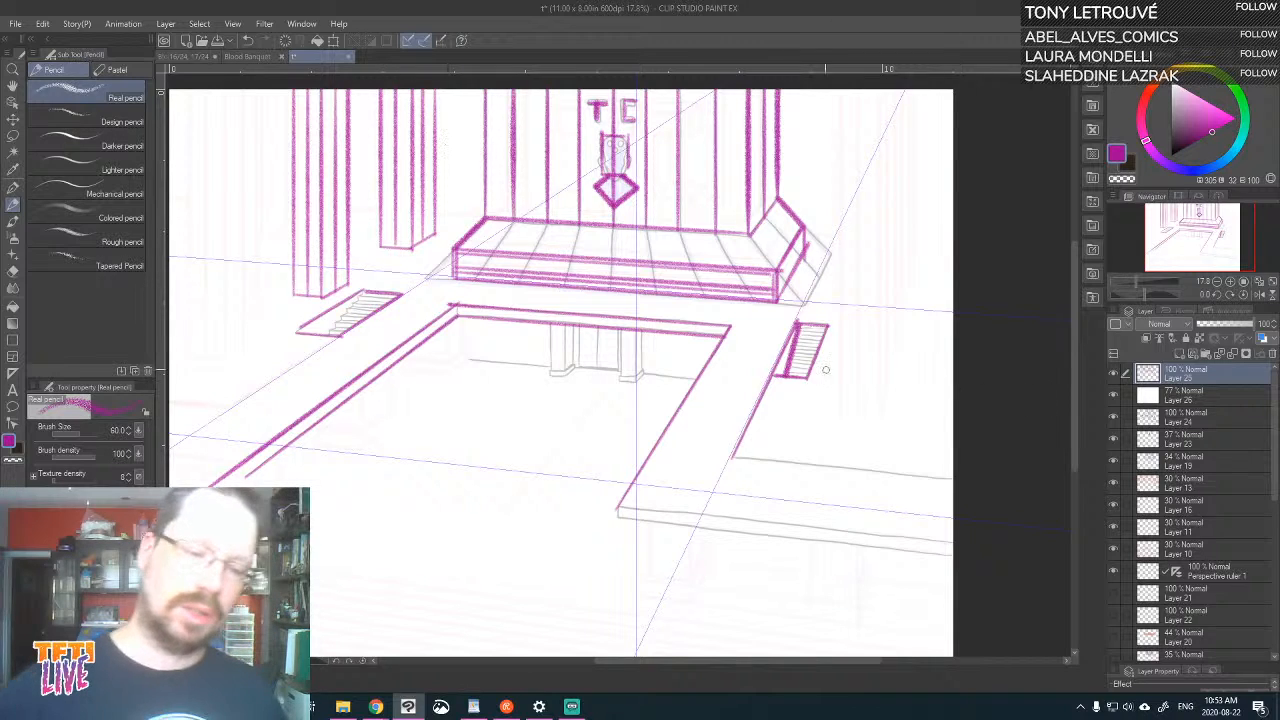
Mark the side line of the left stairwell's steps and draw a third tall column farther left with vertical face lines
{"action": "mouse_move", "coordinate": [328, 335]}
{"action": "left_mouse_down"}
{"action": "mouse_move", "coordinate": [362, 292]}
{"action": "mouse_move", "coordinate": [306, 301]}
{"action": "left_mouse_up"}
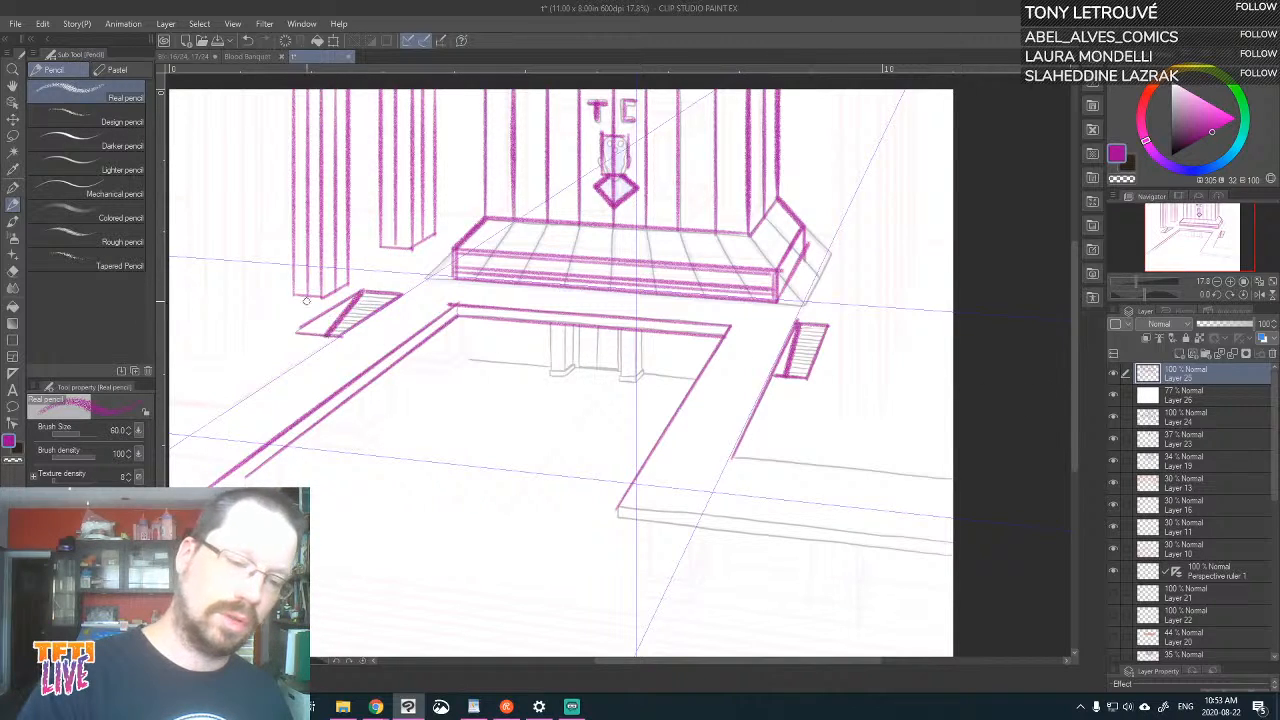
{"action": "left_click_drag", "start_coordinate": [256, 342], "coordinate": [256, 88]}
{"action": "mouse_move", "coordinate": [224, 360]}
{"action": "left_mouse_down"}
{"action": "mouse_move", "coordinate": [222, 88]}
{"action": "mouse_move", "coordinate": [250, 336]}
{"action": "mouse_move", "coordinate": [181, 351]}
{"action": "mouse_move", "coordinate": [186, 90]}
{"action": "mouse_move", "coordinate": [205, 358]}
{"action": "mouse_move", "coordinate": [244, 90]}
{"action": "left_mouse_up"}
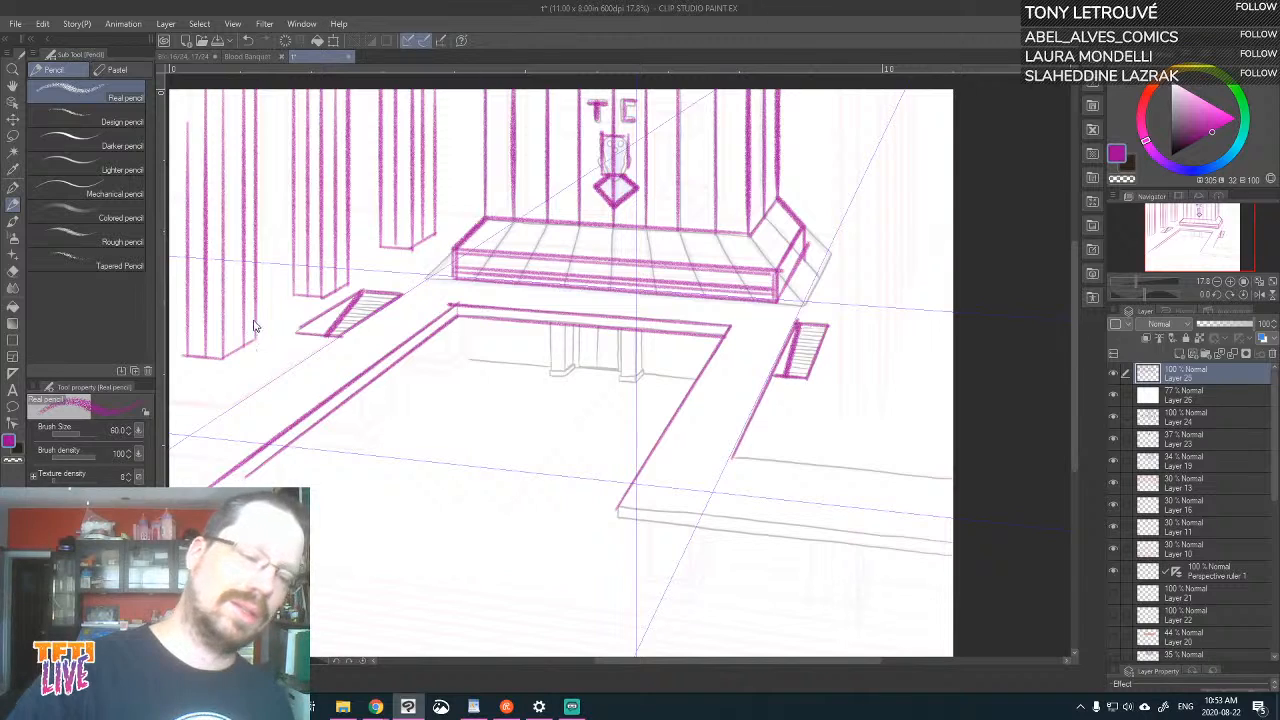
Redraw the far-left column's vertical face line, and begin the corner pillar's base and back wall's floor line under the balcony
{"action": "key", "text": "ctrl+z"}
{"action": "left_click_drag", "start_coordinate": [239, 349], "coordinate": [240, 90]}
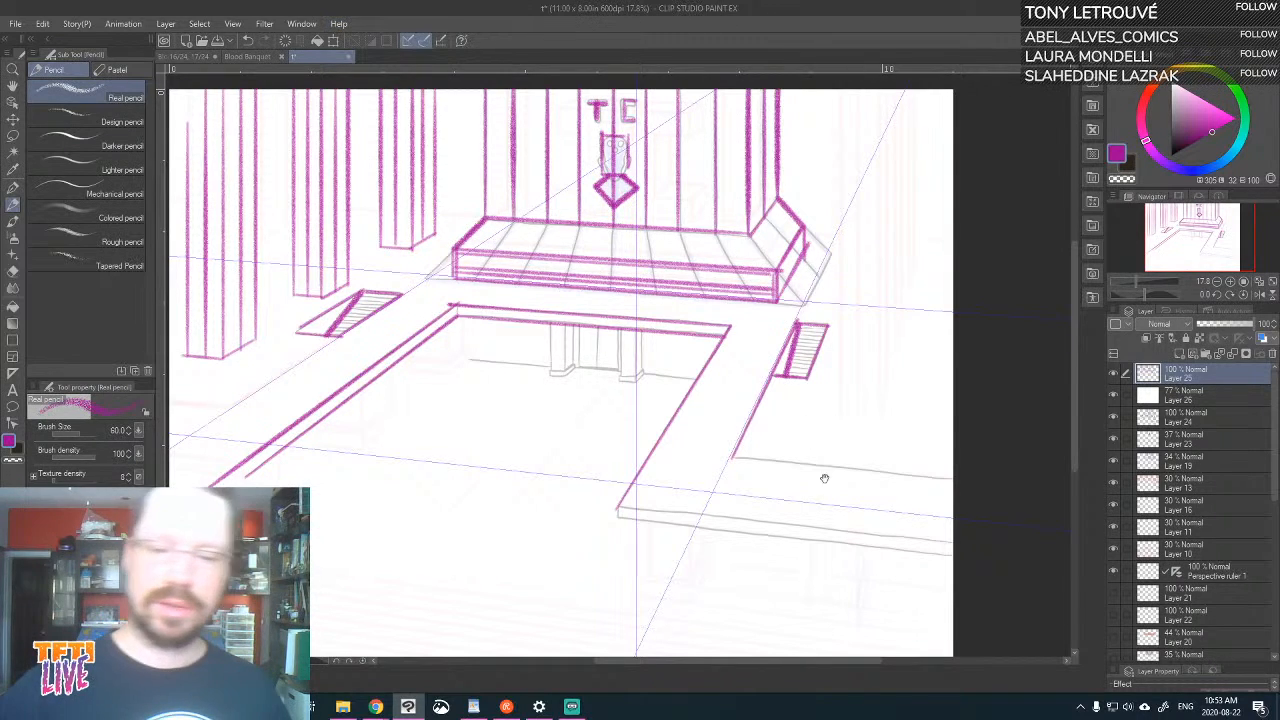
{"action": "left_click_drag", "start_coordinate": [826, 475], "coordinate": [915, 444]}
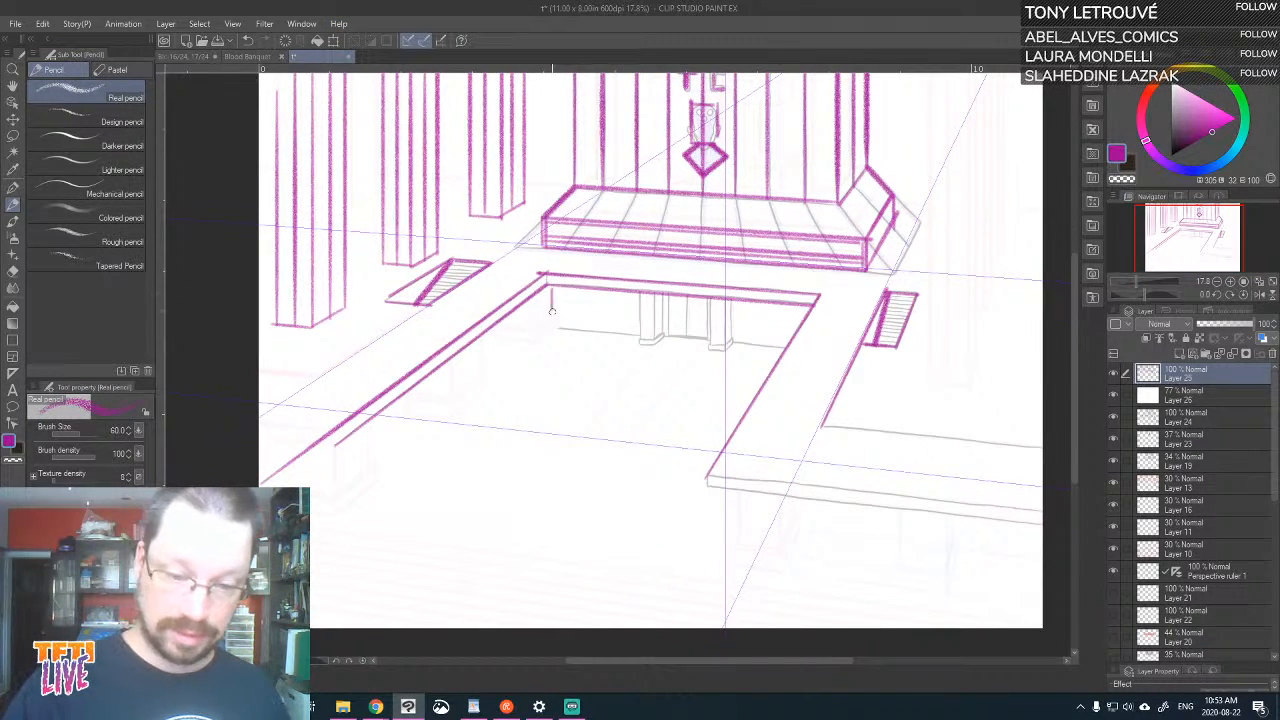
{"action": "mouse_move", "coordinate": [558, 328]}
{"action": "left_mouse_down"}
{"action": "mouse_move", "coordinate": [673, 337]}
{"action": "mouse_move", "coordinate": [537, 333]}
{"action": "left_mouse_up"}
{"action": "key", "text": "ctrl+z"}
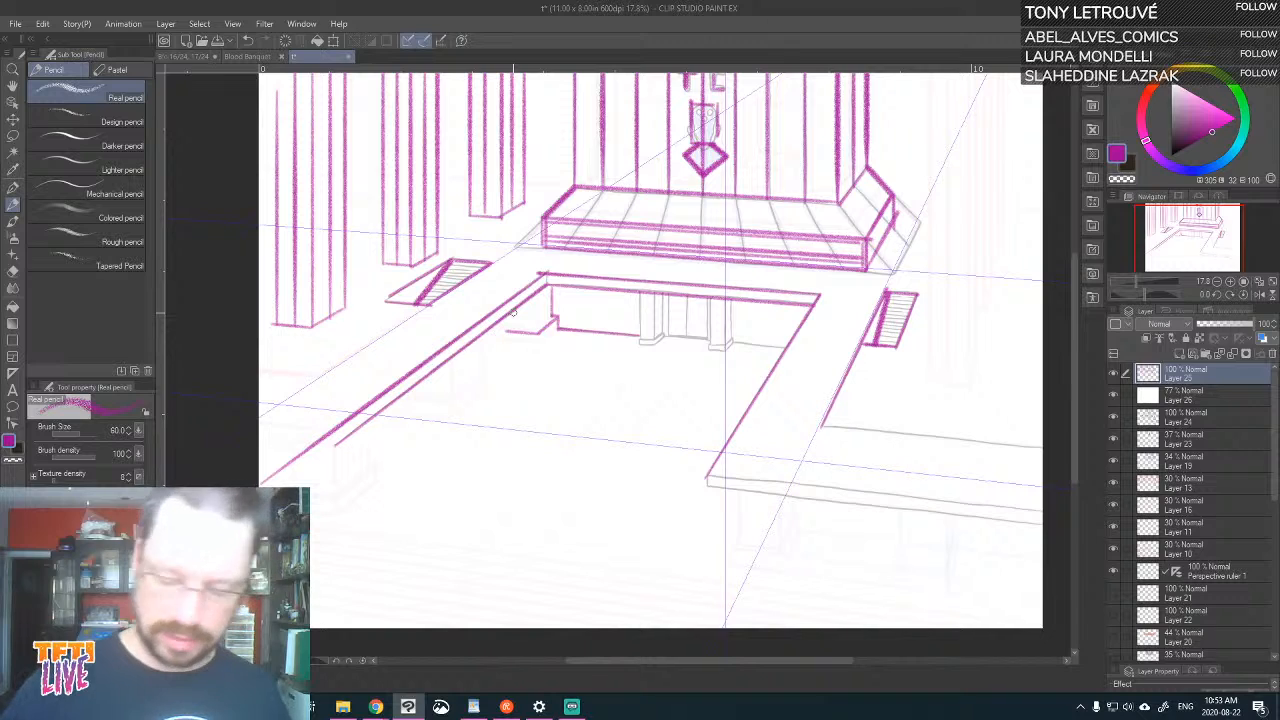
Lower the opacity of Layer 26 to 52% to reveal the reference, and make Layer 25 the drawing layer again
{"action": "left_click", "coordinate": [1210, 395]}
{"action": "left_click_drag", "start_coordinate": [1240, 324], "coordinate": [1222, 333]}
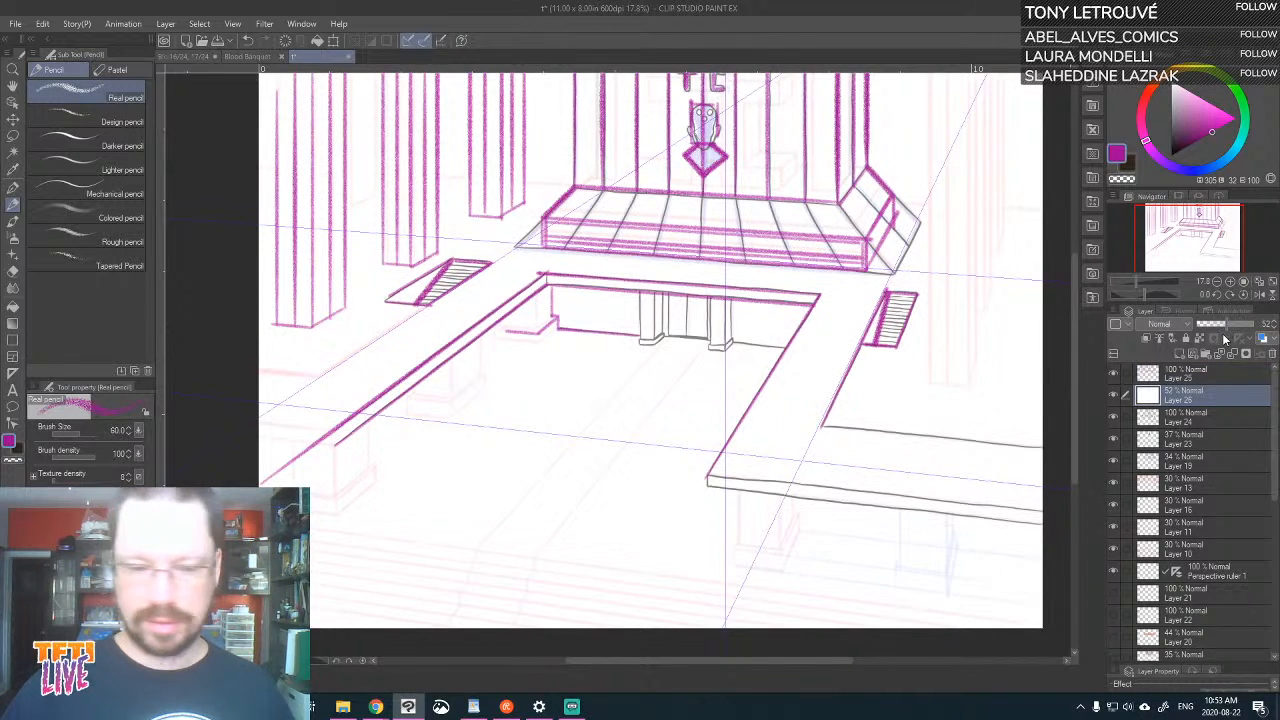
{"action": "key", "text": "ctrl+plus"}
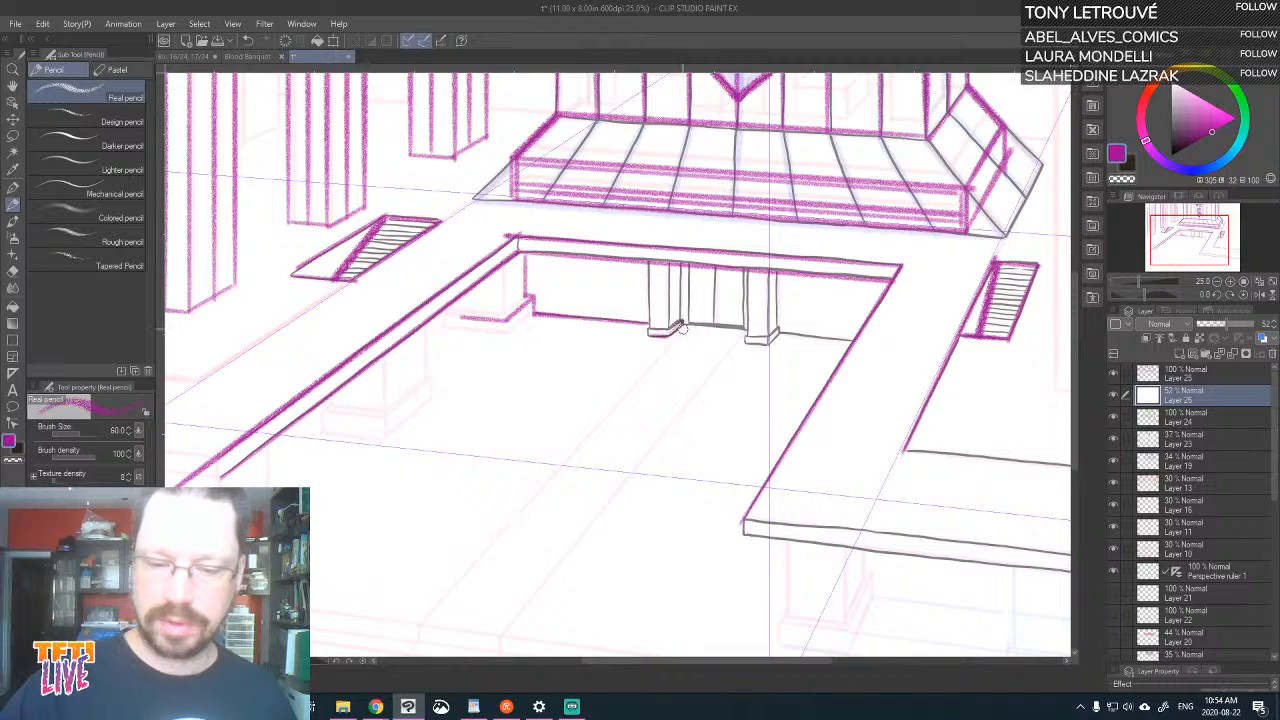
{"action": "left_click", "coordinate": [1218, 377]}
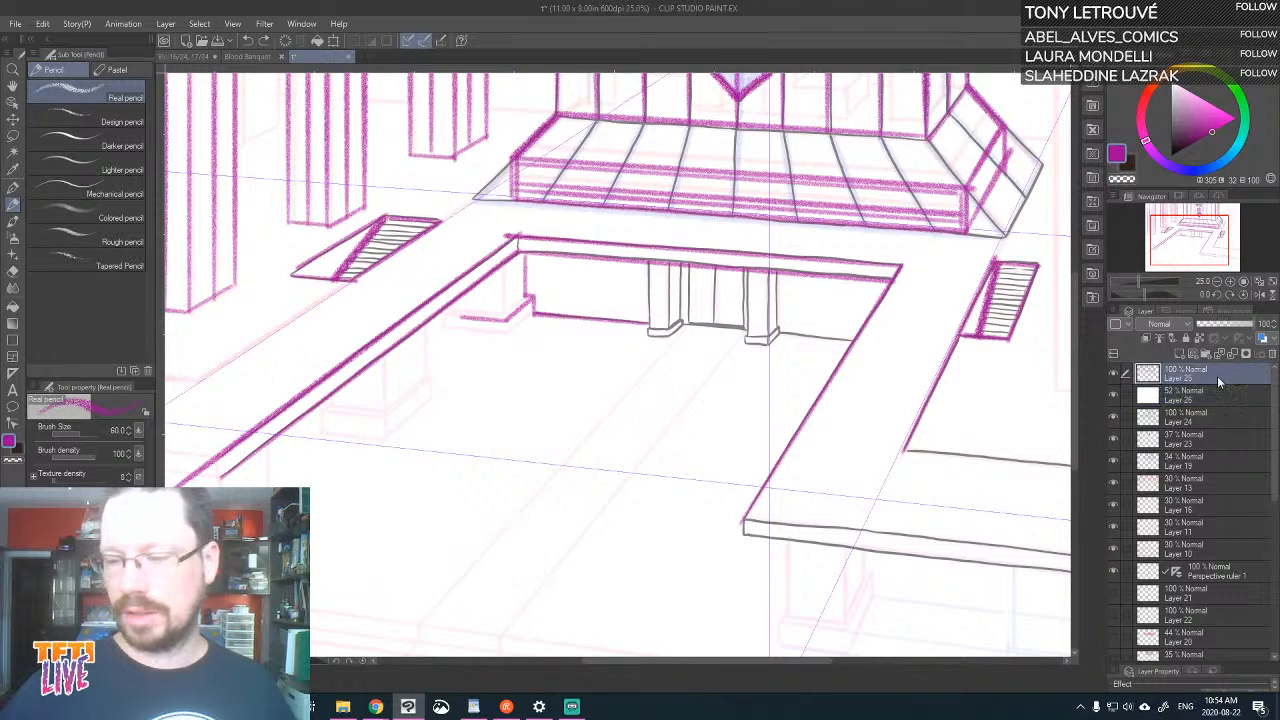
Trace the left door pillar with its base, and complete the corner pillar and its stepped base under the balcony
{"action": "mouse_move", "coordinate": [669, 336]}
{"action": "left_mouse_down"}
{"action": "mouse_move", "coordinate": [682, 323]}
{"action": "mouse_move", "coordinate": [648, 335]}
{"action": "mouse_move", "coordinate": [669, 330]}
{"action": "mouse_move", "coordinate": [648, 263]}
{"action": "left_mouse_up"}
{"action": "left_click_drag", "start_coordinate": [669, 329], "coordinate": [676, 262]}
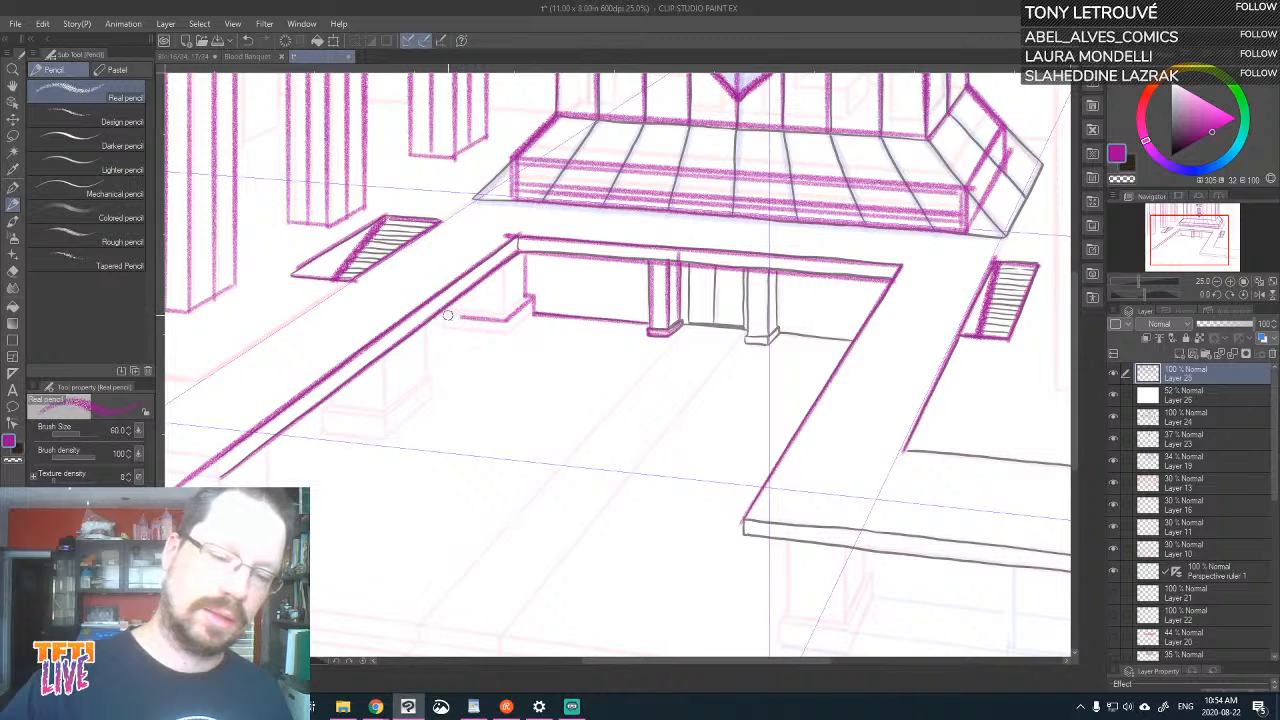
{"action": "mouse_move", "coordinate": [446, 315]}
{"action": "left_mouse_down"}
{"action": "mouse_move", "coordinate": [464, 318]}
{"action": "mouse_move", "coordinate": [445, 329]}
{"action": "mouse_move", "coordinate": [507, 333]}
{"action": "mouse_move", "coordinate": [532, 311]}
{"action": "mouse_move", "coordinate": [447, 308]}
{"action": "mouse_move", "coordinate": [505, 262]}
{"action": "left_mouse_up"}
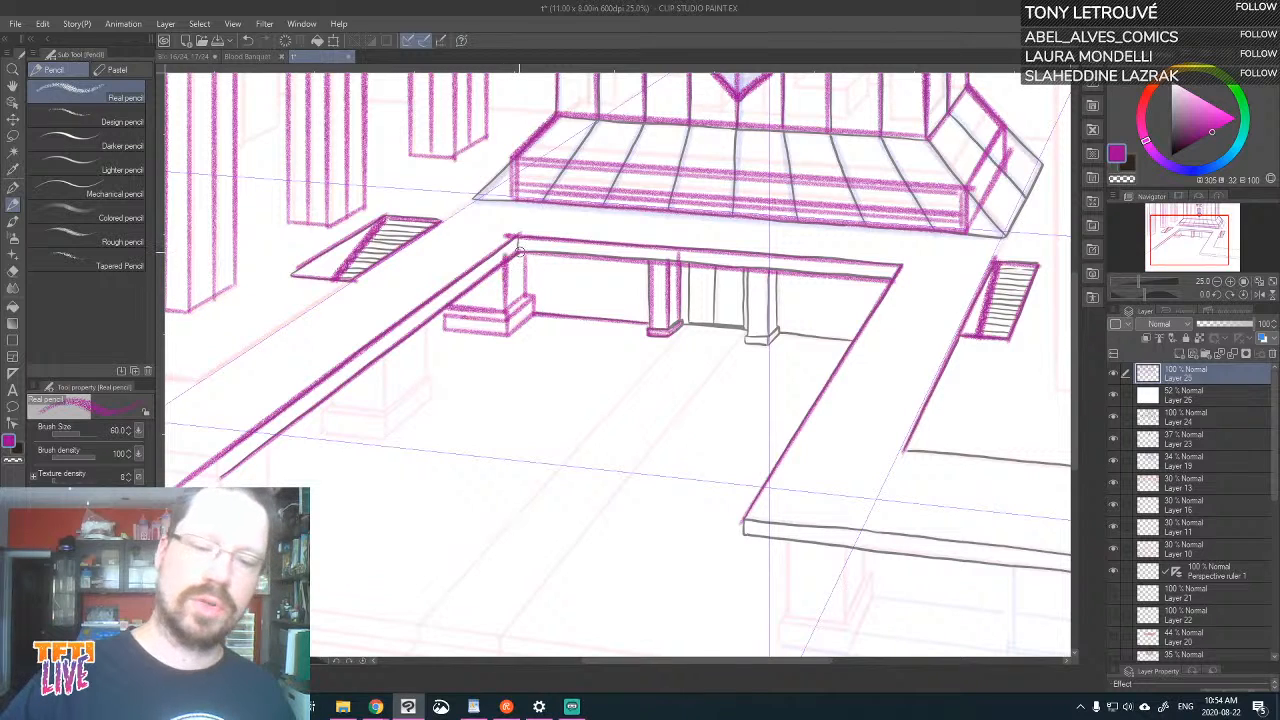
Trace the right door pillar with its base and the wall's floor line running from it to the balcony's right arm
{"action": "left_click_drag", "start_coordinate": [776, 338], "coordinate": [857, 336]}
{"action": "mouse_move", "coordinate": [745, 344]}
{"action": "left_mouse_down"}
{"action": "mouse_move", "coordinate": [764, 346]}
{"action": "mouse_move", "coordinate": [778, 260]}
{"action": "left_mouse_up"}
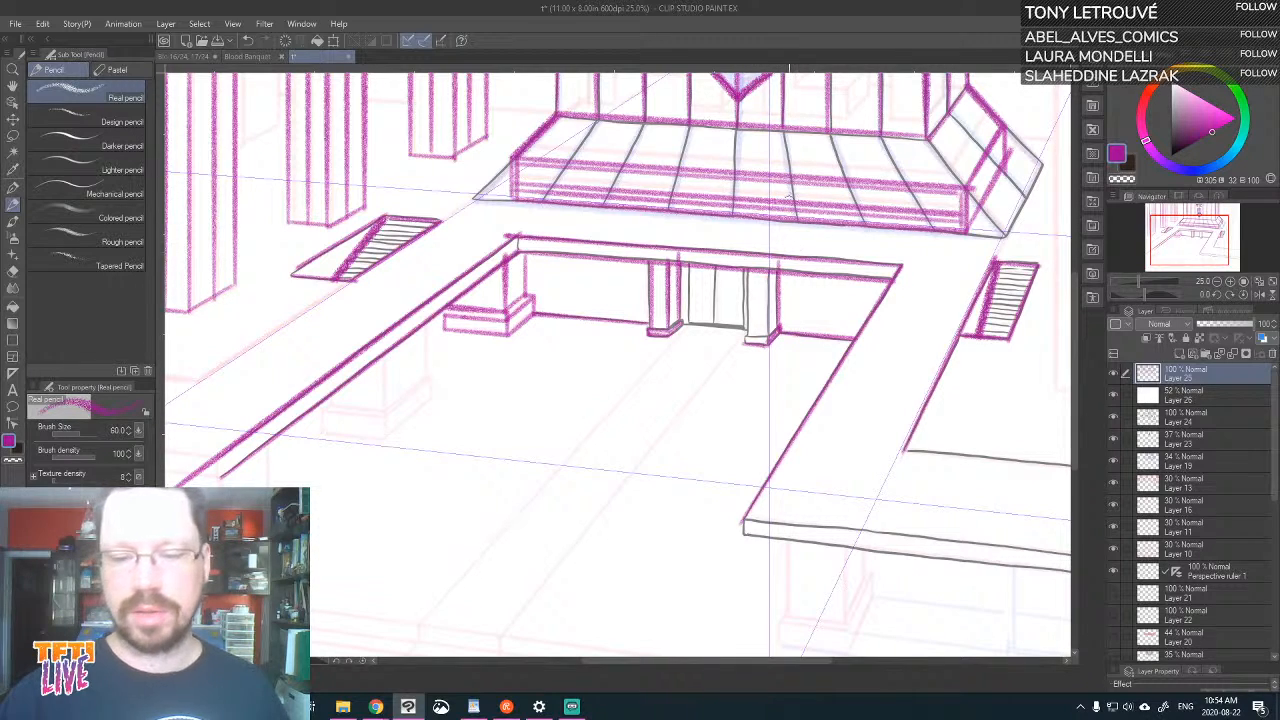
{"action": "key", "text": "ctrl+z"}
{"action": "left_click_drag", "start_coordinate": [778, 328], "coordinate": [776, 266]}
{"action": "mouse_move", "coordinate": [764, 338]}
{"action": "left_mouse_down"}
{"action": "mouse_move", "coordinate": [745, 341]}
{"action": "mouse_move", "coordinate": [746, 272]}
{"action": "left_mouse_up"}
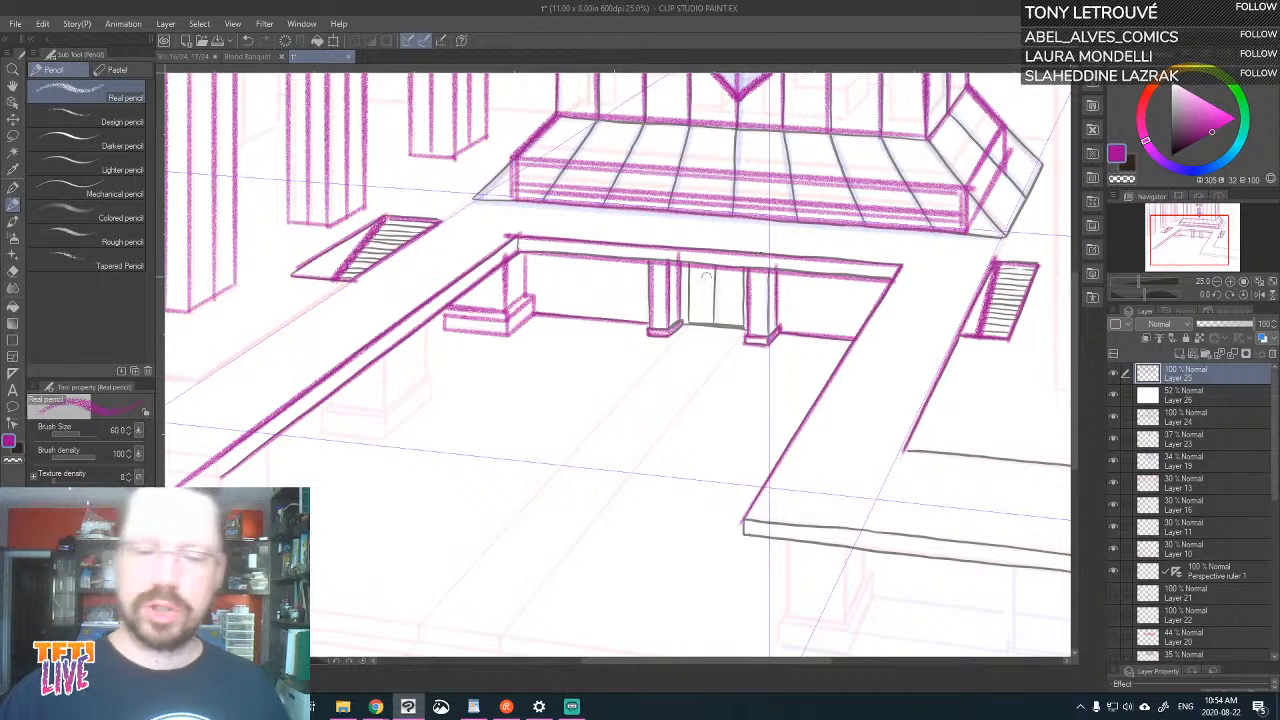
Draw the vertical lines of the double door between the two small pillars under the balcony
{"action": "mouse_move", "coordinate": [684, 326]}
{"action": "left_mouse_down"}
{"action": "mouse_move", "coordinate": [752, 322]}
{"action": "mouse_move", "coordinate": [686, 336]}
{"action": "mouse_move", "coordinate": [720, 279]}
{"action": "mouse_move", "coordinate": [686, 329]}
{"action": "mouse_move", "coordinate": [744, 333]}
{"action": "mouse_move", "coordinate": [689, 263]}
{"action": "left_mouse_up"}
{"action": "key", "text": "ctrl+z"}
{"action": "key", "text": "ctrl+z"}
{"action": "left_click_drag", "start_coordinate": [742, 333], "coordinate": [742, 268]}
{"action": "left_click_drag", "start_coordinate": [713, 328], "coordinate": [714, 258]}
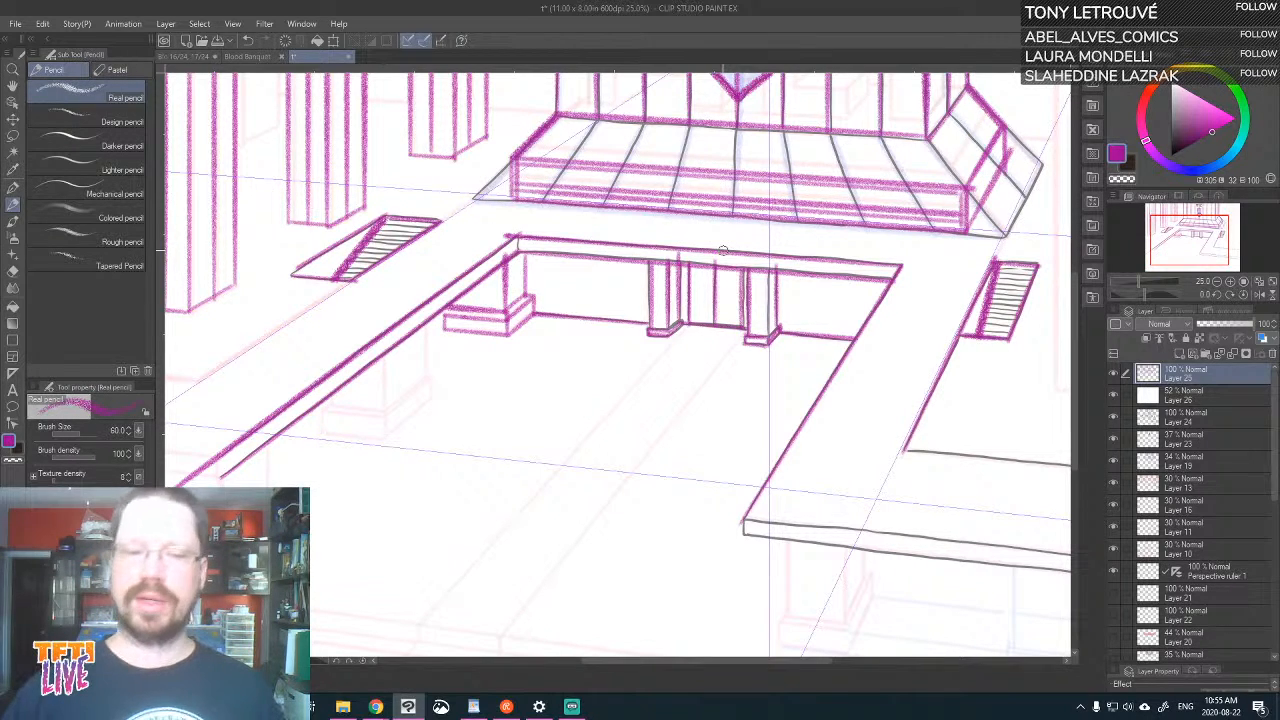
Draw the next pillar forward under the balcony's left arm, with a stepped base and a vertical corner line
{"action": "left_click_drag", "start_coordinate": [788, 514], "coordinate": [889, 339]}
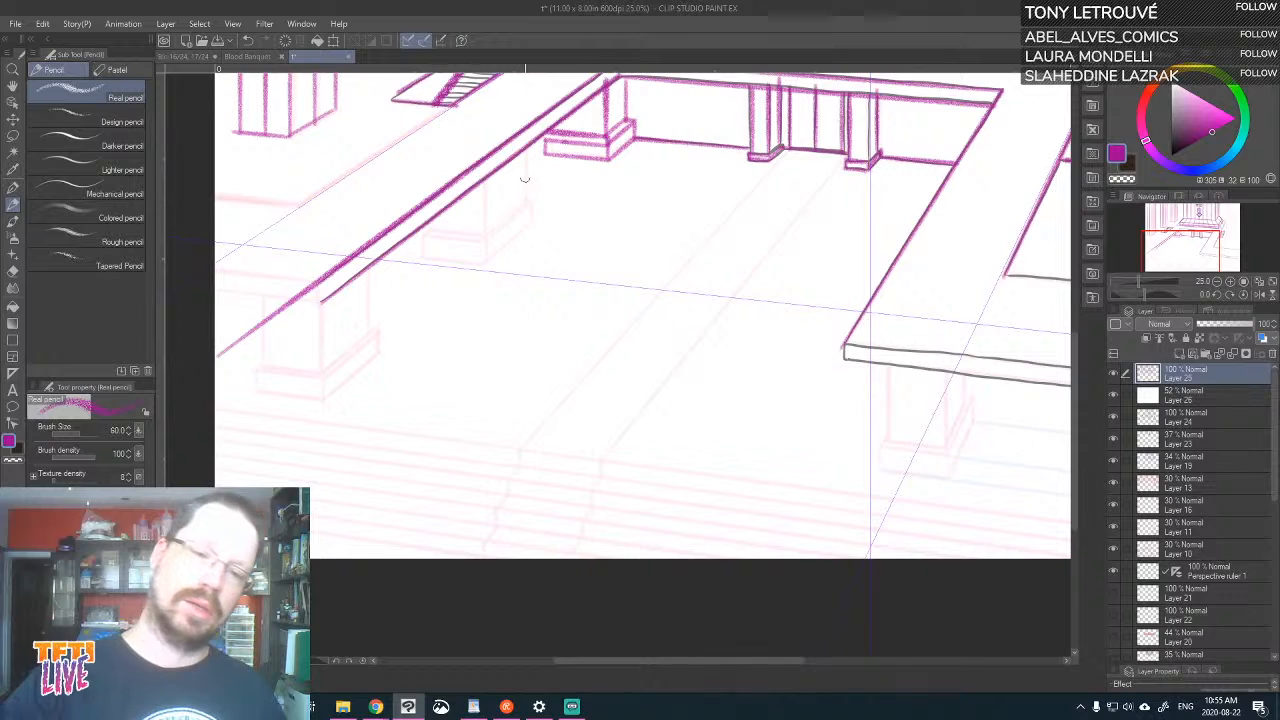
{"action": "left_click_drag", "start_coordinate": [527, 202], "coordinate": [527, 149]}
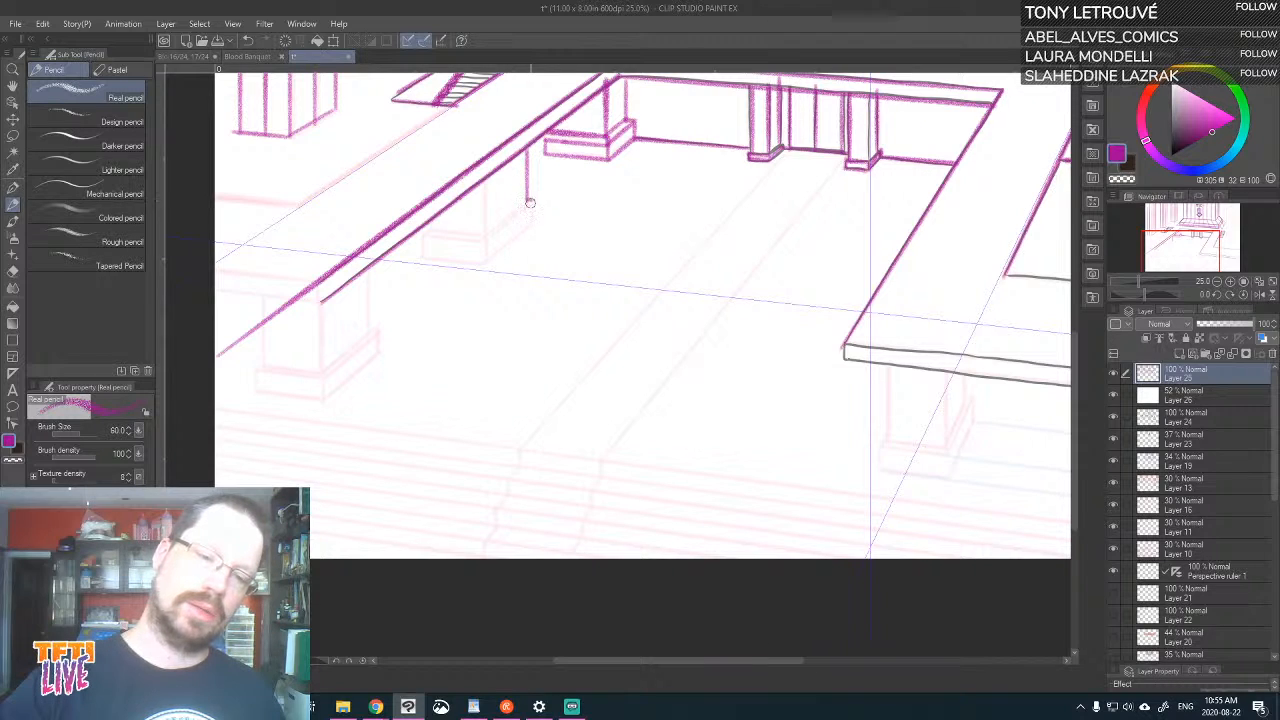
{"action": "mouse_move", "coordinate": [530, 200]}
{"action": "left_mouse_down"}
{"action": "mouse_move", "coordinate": [533, 226]}
{"action": "mouse_move", "coordinate": [488, 258]}
{"action": "mouse_move", "coordinate": [425, 257]}
{"action": "mouse_move", "coordinate": [422, 226]}
{"action": "mouse_move", "coordinate": [488, 236]}
{"action": "mouse_move", "coordinate": [531, 197]}
{"action": "left_mouse_up"}
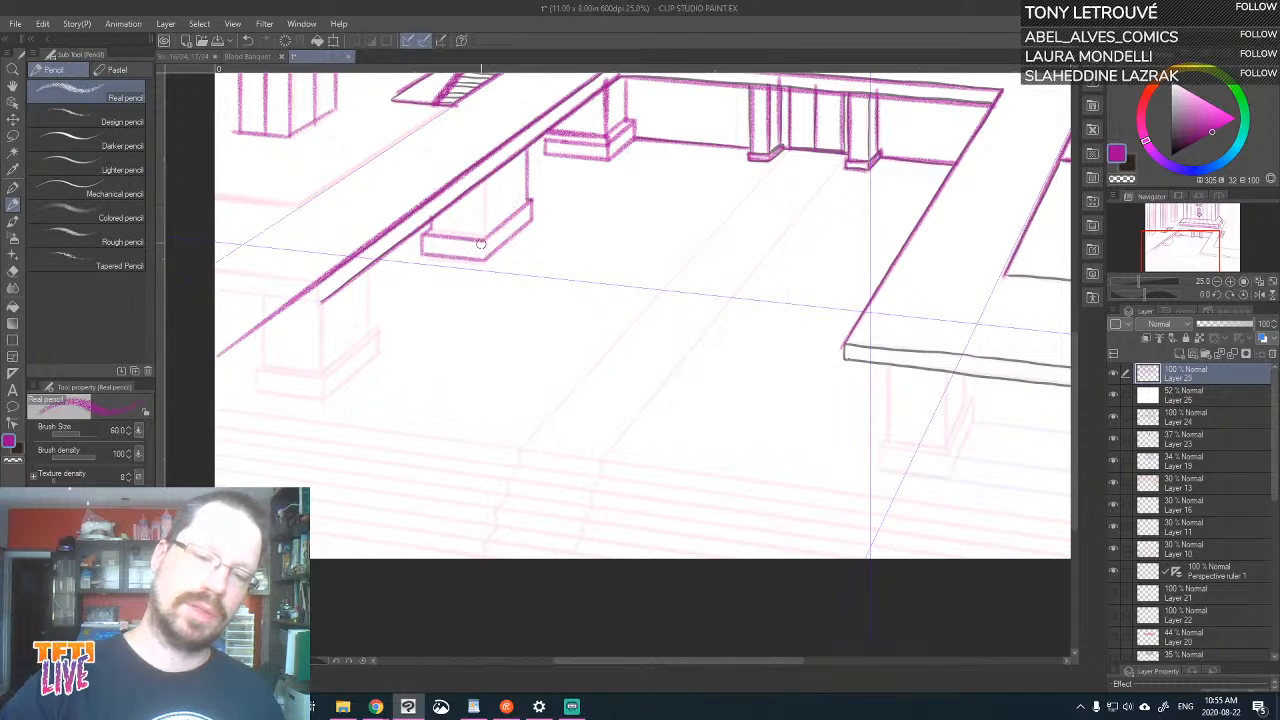
{"action": "key", "text": "ctrl+z"}
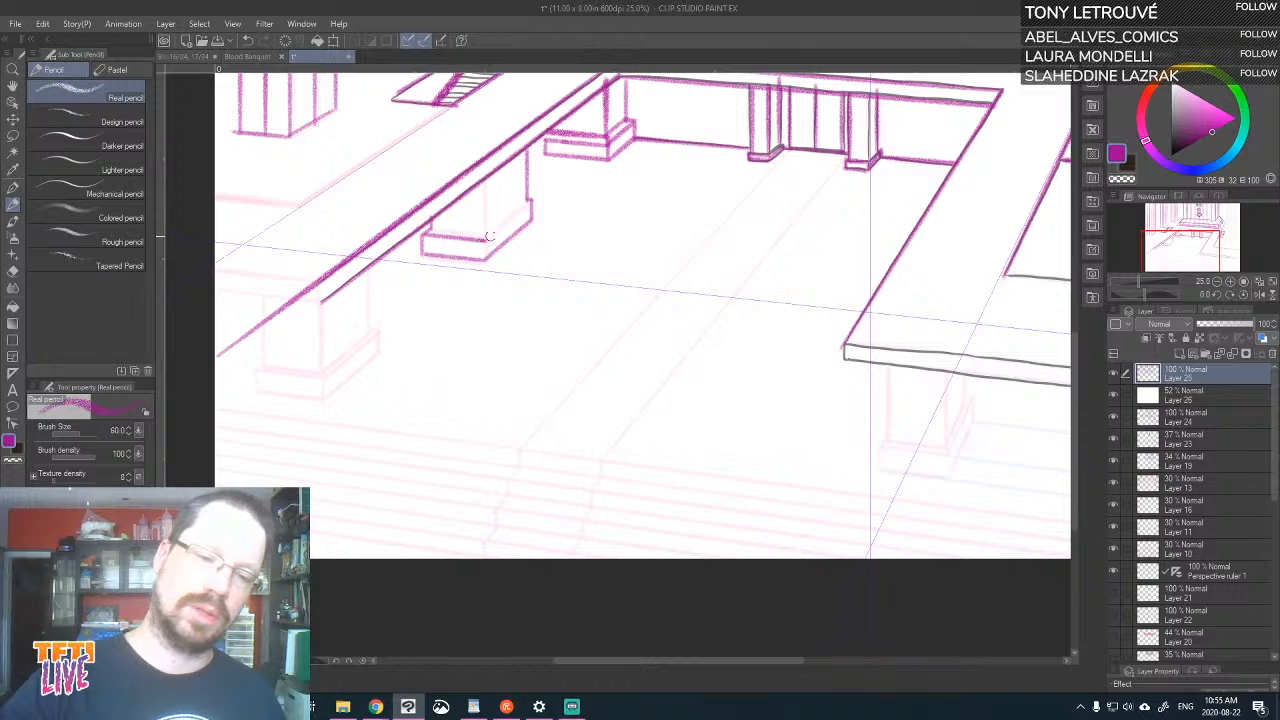
{"action": "mouse_move", "coordinate": [490, 236]}
{"action": "left_mouse_down"}
{"action": "mouse_move", "coordinate": [532, 201]}
{"action": "mouse_move", "coordinate": [490, 228]}
{"action": "mouse_move", "coordinate": [431, 228]}
{"action": "mouse_move", "coordinate": [486, 155]}
{"action": "left_mouse_up"}
{"action": "key", "text": "ctrl+z"}
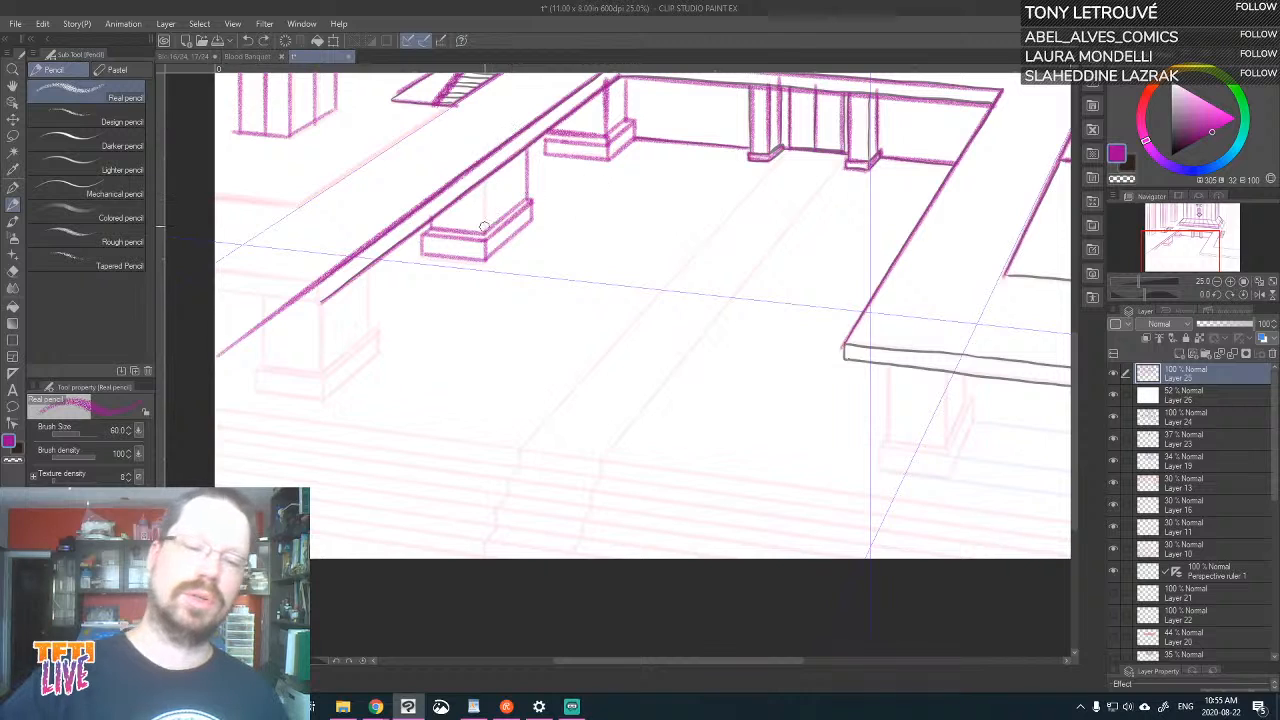
{"action": "left_click_drag", "start_coordinate": [484, 234], "coordinate": [482, 184]}
{"action": "key", "text": "ctrl+z"}
{"action": "left_click_drag", "start_coordinate": [483, 233], "coordinate": [485, 180]}
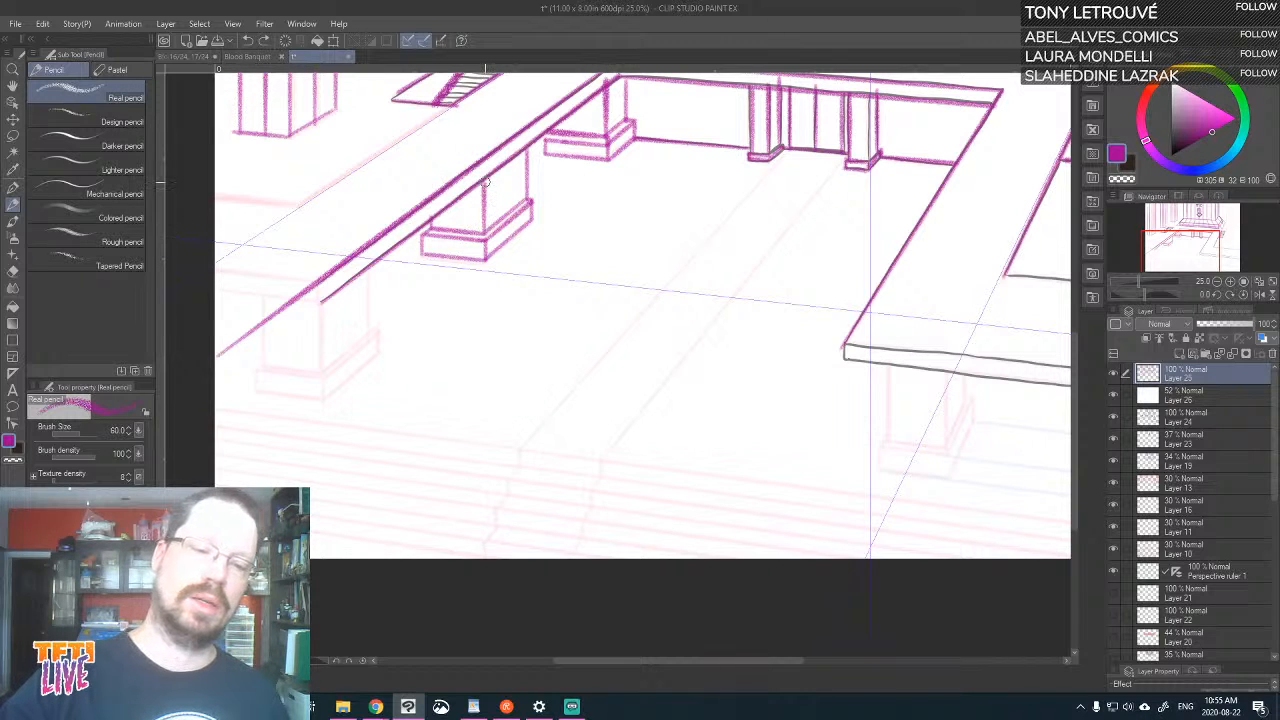
Trace the front slab edges and the back edge of the balcony section extending right to the page border
{"action": "mouse_move", "coordinate": [865, 450]}
{"action": "left_mouse_down"}
{"action": "mouse_move", "coordinate": [780, 332]}
{"action": "mouse_move", "coordinate": [646, 423]}
{"action": "mouse_move", "coordinate": [560, 449]}
{"action": "left_mouse_up"}
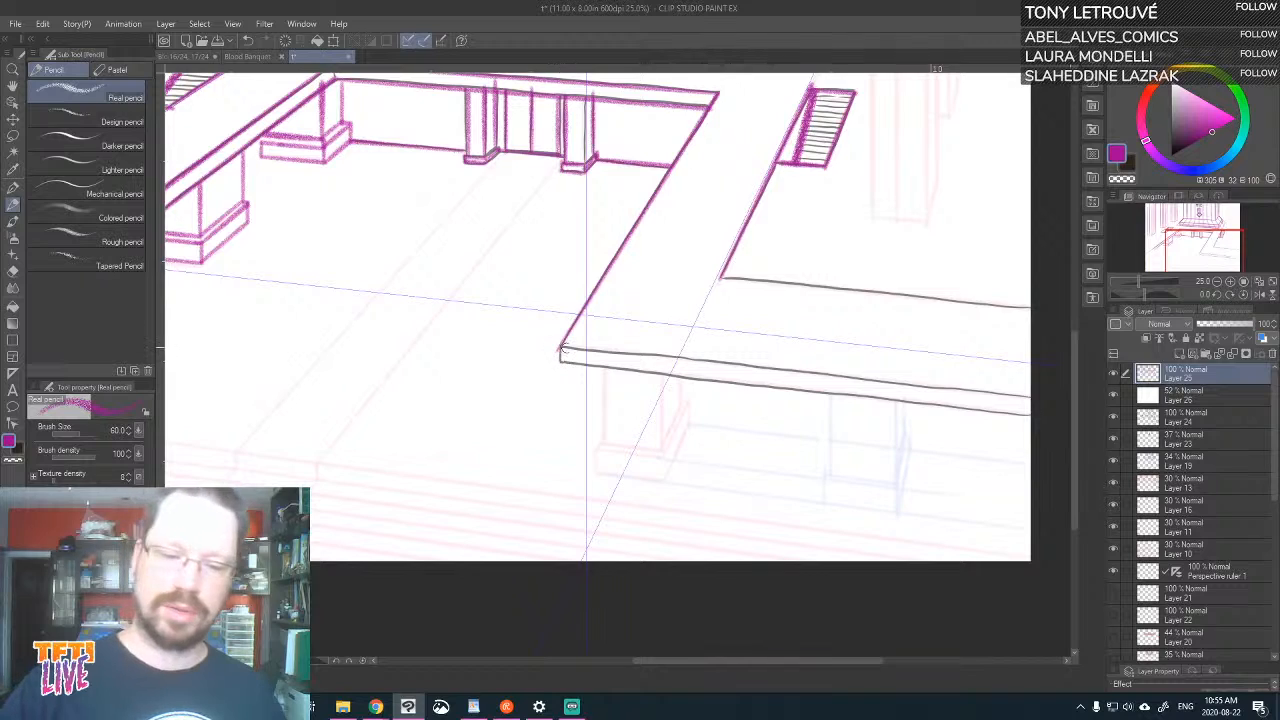
{"action": "mouse_move", "coordinate": [561, 349]}
{"action": "left_mouse_down"}
{"action": "mouse_move", "coordinate": [859, 380]}
{"action": "mouse_move", "coordinate": [1142, 460]}
{"action": "left_mouse_up"}
{"action": "mouse_move", "coordinate": [558, 349]}
{"action": "left_mouse_down"}
{"action": "mouse_move", "coordinate": [559, 363]}
{"action": "mouse_move", "coordinate": [1100, 440]}
{"action": "left_mouse_up"}
{"action": "mouse_move", "coordinate": [720, 278]}
{"action": "left_mouse_down"}
{"action": "mouse_move", "coordinate": [928, 298]}
{"action": "mouse_move", "coordinate": [1212, 292]}
{"action": "left_mouse_up"}
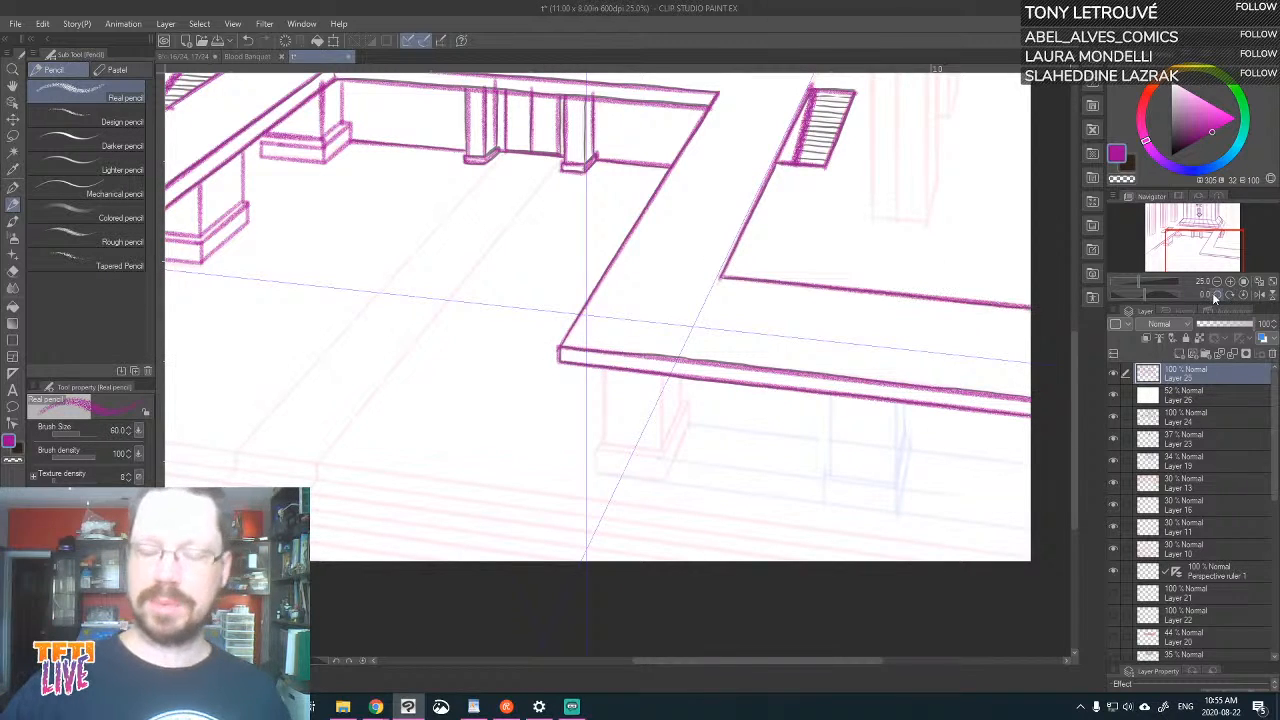
Draw the pillar with its stepped base beneath the front corner of the balcony's right section
{"action": "left_click_drag", "start_coordinate": [604, 444], "coordinate": [604, 370]}
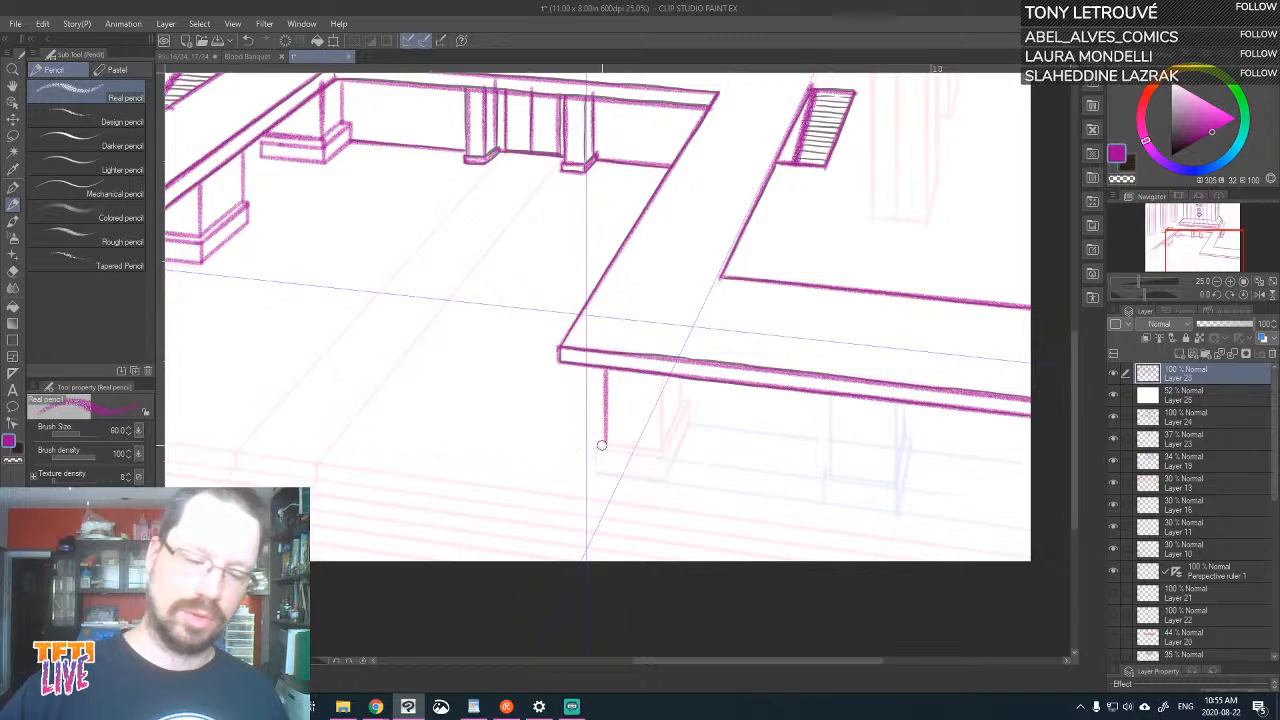
{"action": "mouse_move", "coordinate": [603, 445]}
{"action": "left_mouse_down"}
{"action": "mouse_move", "coordinate": [661, 452]}
{"action": "mouse_move", "coordinate": [660, 378]}
{"action": "left_mouse_up"}
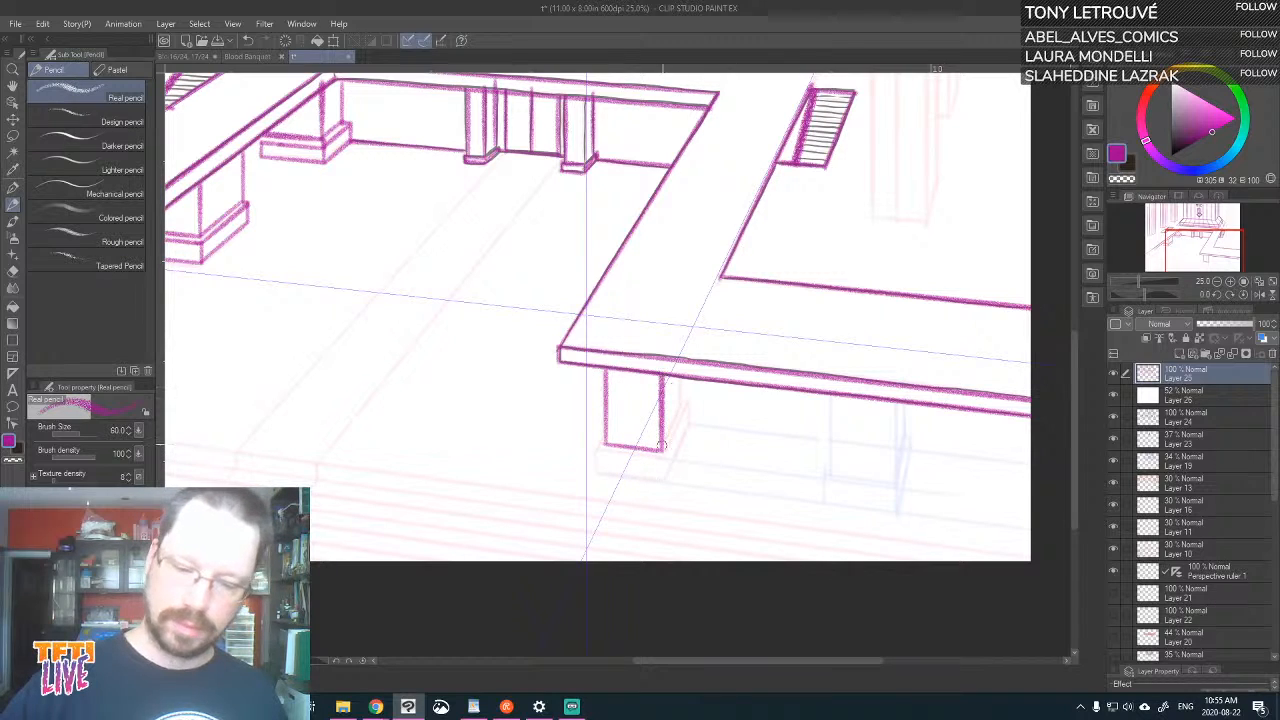
{"action": "mouse_move", "coordinate": [660, 450]}
{"action": "left_mouse_down"}
{"action": "mouse_move", "coordinate": [680, 376]}
{"action": "mouse_move", "coordinate": [663, 464]}
{"action": "mouse_move", "coordinate": [603, 457]}
{"action": "mouse_move", "coordinate": [601, 440]}
{"action": "mouse_move", "coordinate": [661, 460]}
{"action": "mouse_move", "coordinate": [688, 401]}
{"action": "left_mouse_up"}
{"action": "key", "text": "ctrl+z"}
{"action": "key", "text": "ctrl+z"}
{"action": "mouse_move", "coordinate": [664, 458]}
{"action": "left_mouse_down"}
{"action": "mouse_move", "coordinate": [594, 449]}
{"action": "mouse_move", "coordinate": [608, 437]}
{"action": "mouse_move", "coordinate": [595, 474]}
{"action": "mouse_move", "coordinate": [666, 479]}
{"action": "mouse_move", "coordinate": [687, 424]}
{"action": "mouse_move", "coordinate": [666, 476]}
{"action": "left_mouse_up"}
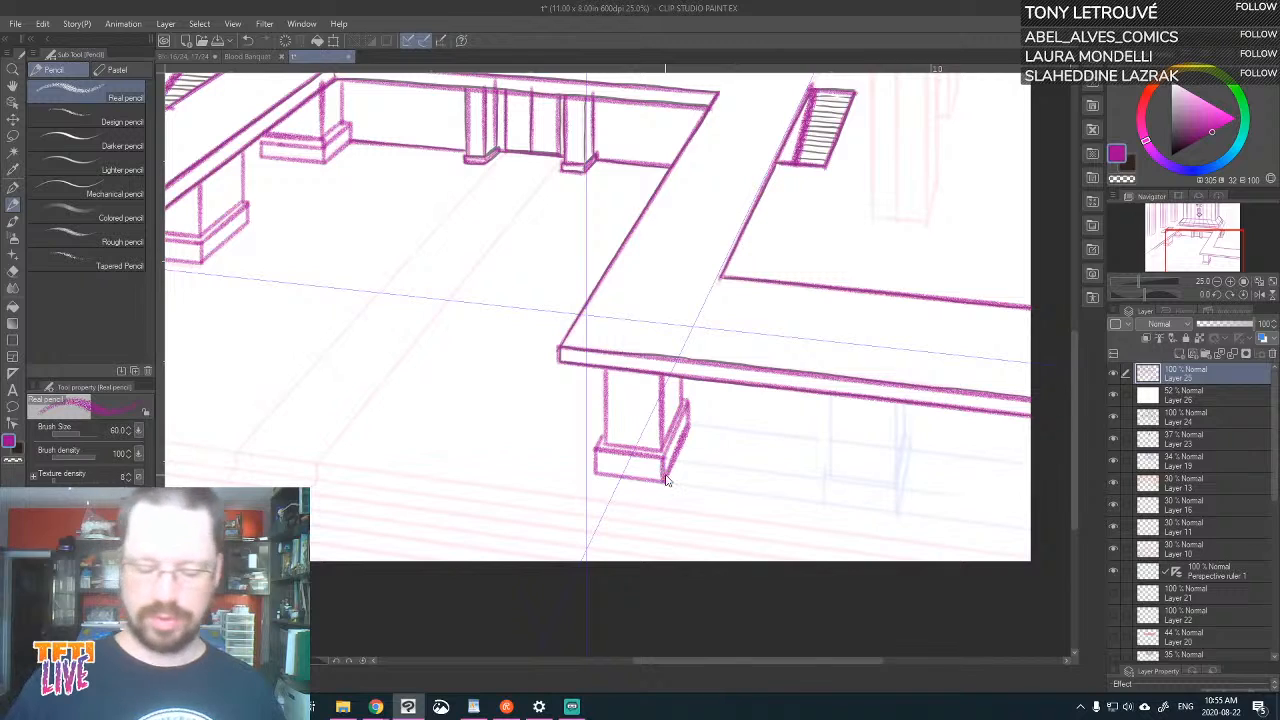
Draw the inner edge of the tall column right of the hall, and the back wall's base line beside the TC platform
{"action": "key", "text": "ctrl+0"}
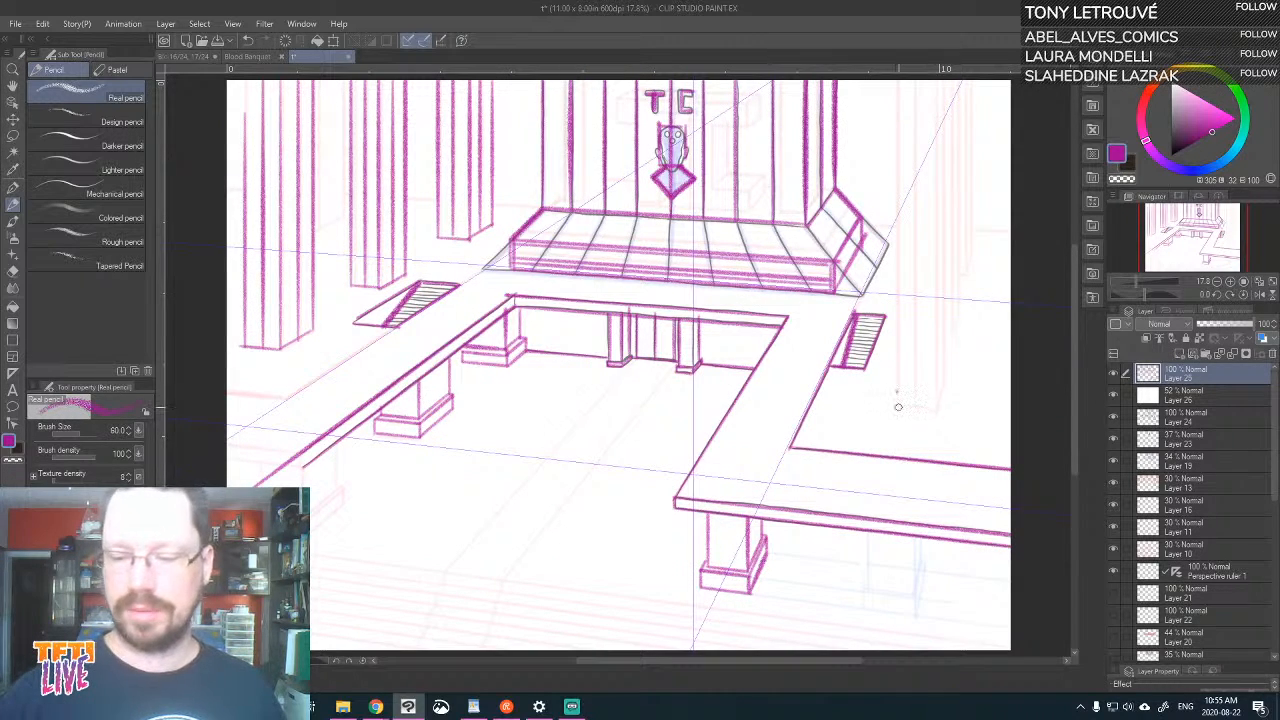
{"action": "left_click_drag", "start_coordinate": [899, 407], "coordinate": [899, 80]}
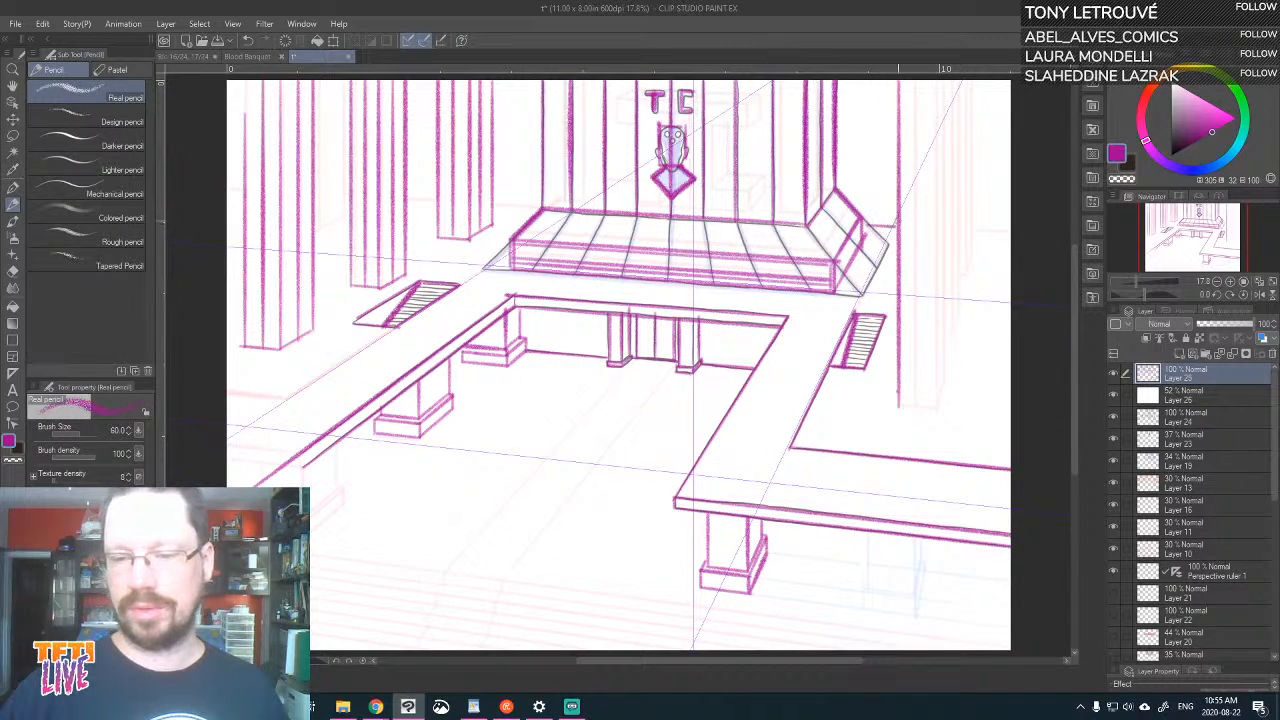
{"action": "left_click_drag", "start_coordinate": [539, 205], "coordinate": [502, 203]}
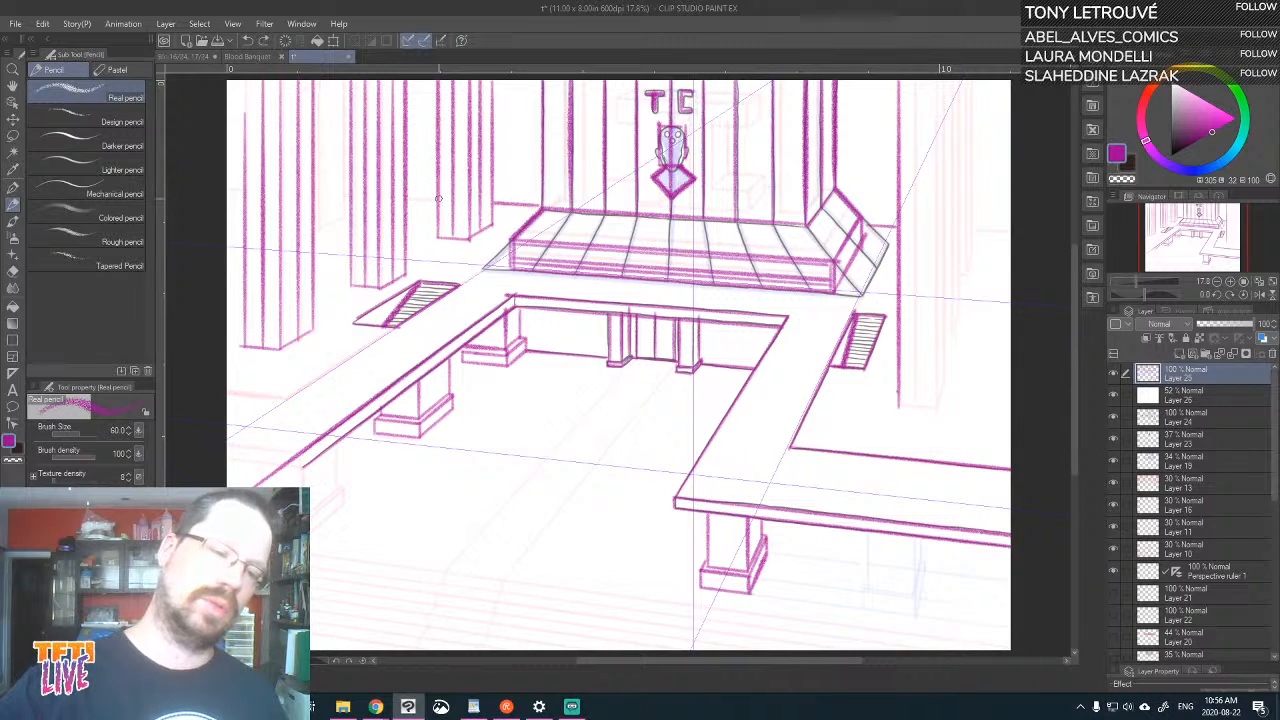
{"action": "left_click_drag", "start_coordinate": [408, 197], "coordinate": [437, 197]}
{"action": "key", "text": "ctrl+z"}
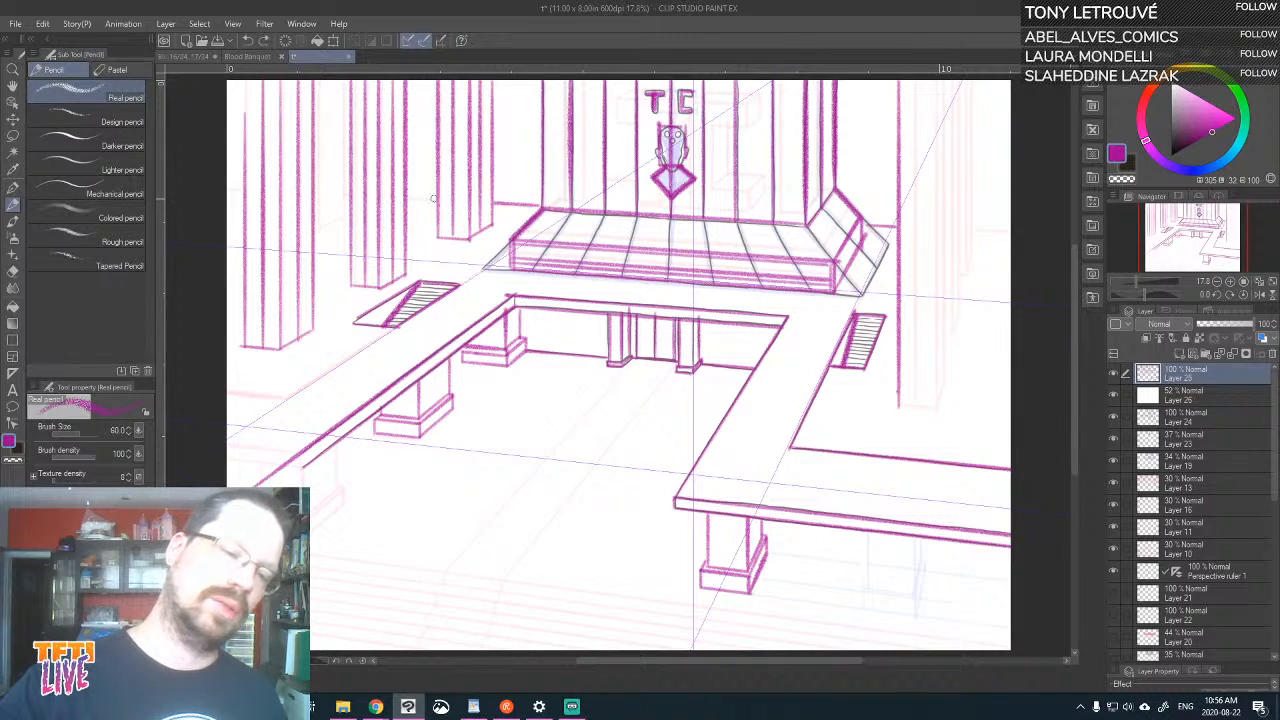
Draw the partly hidden rear column between the two leftmost columns, and continue the back wall's base line between the columns
{"action": "left_click_drag", "start_coordinate": [344, 214], "coordinate": [345, 80]}
{"action": "mouse_move", "coordinate": [344, 214]}
{"action": "left_mouse_down"}
{"action": "mouse_move", "coordinate": [314, 229]}
{"action": "mouse_move", "coordinate": [345, 214]}
{"action": "mouse_move", "coordinate": [318, 231]}
{"action": "mouse_move", "coordinate": [316, 82]}
{"action": "left_mouse_up"}
{"action": "key", "text": "ctrl+z"}
{"action": "key", "text": "ctrl+z"}
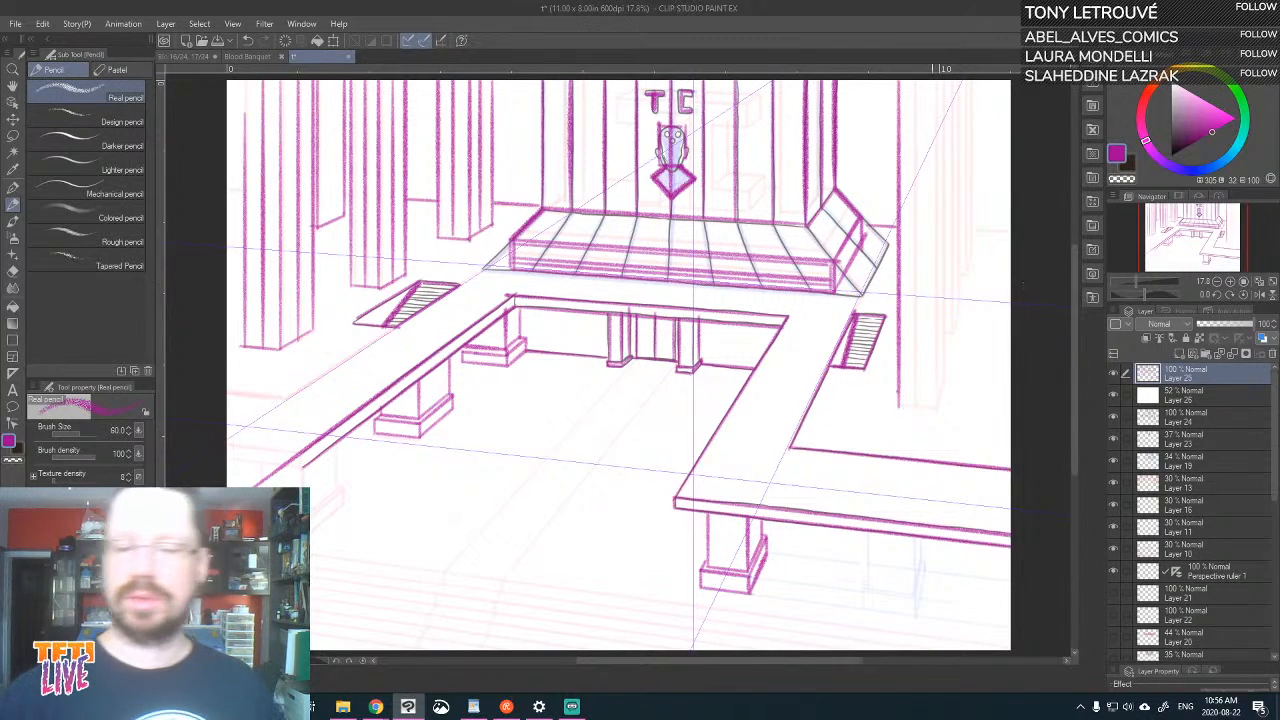
Complete the tall column right of the hall with its base, outer edge and a vertical line dividing its face
{"action": "mouse_move", "coordinate": [899, 406]}
{"action": "left_mouse_down"}
{"action": "mouse_move", "coordinate": [935, 407]}
{"action": "mouse_move", "coordinate": [944, 80]}
{"action": "left_mouse_up"}
{"action": "left_click_drag", "start_coordinate": [936, 403], "coordinate": [937, 68]}
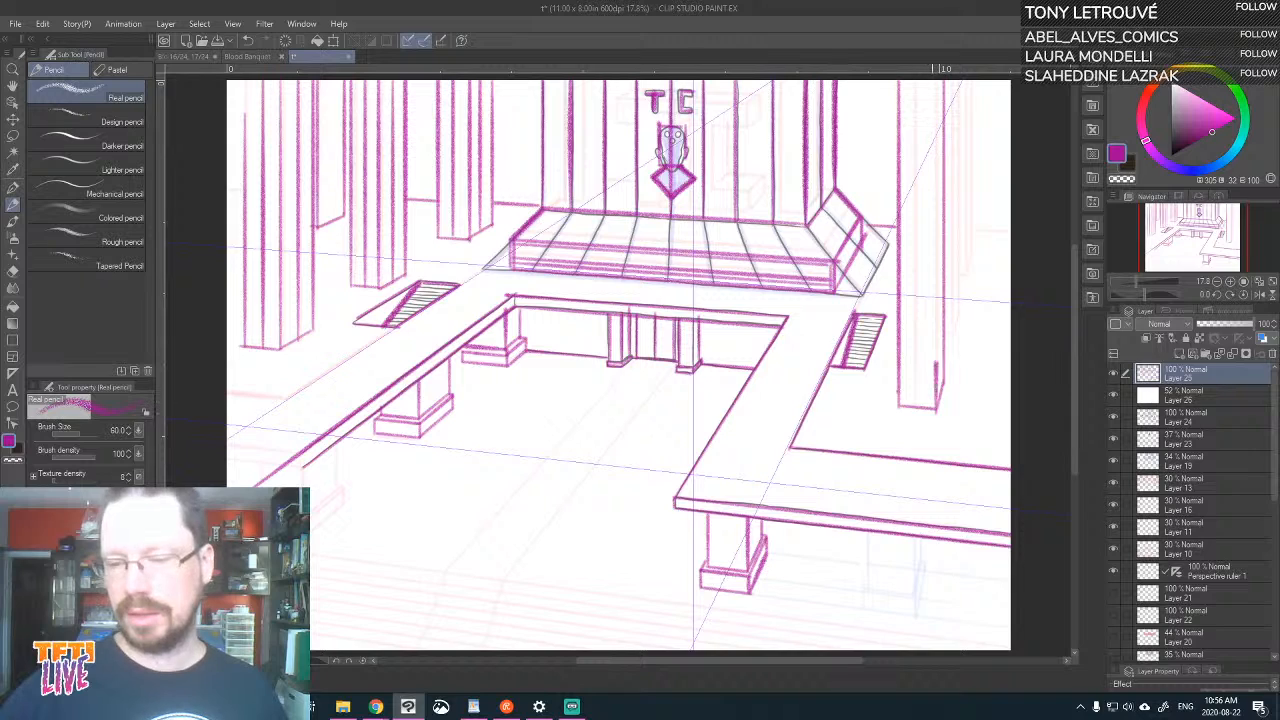
{"action": "left_click_drag", "start_coordinate": [916, 410], "coordinate": [917, 108]}
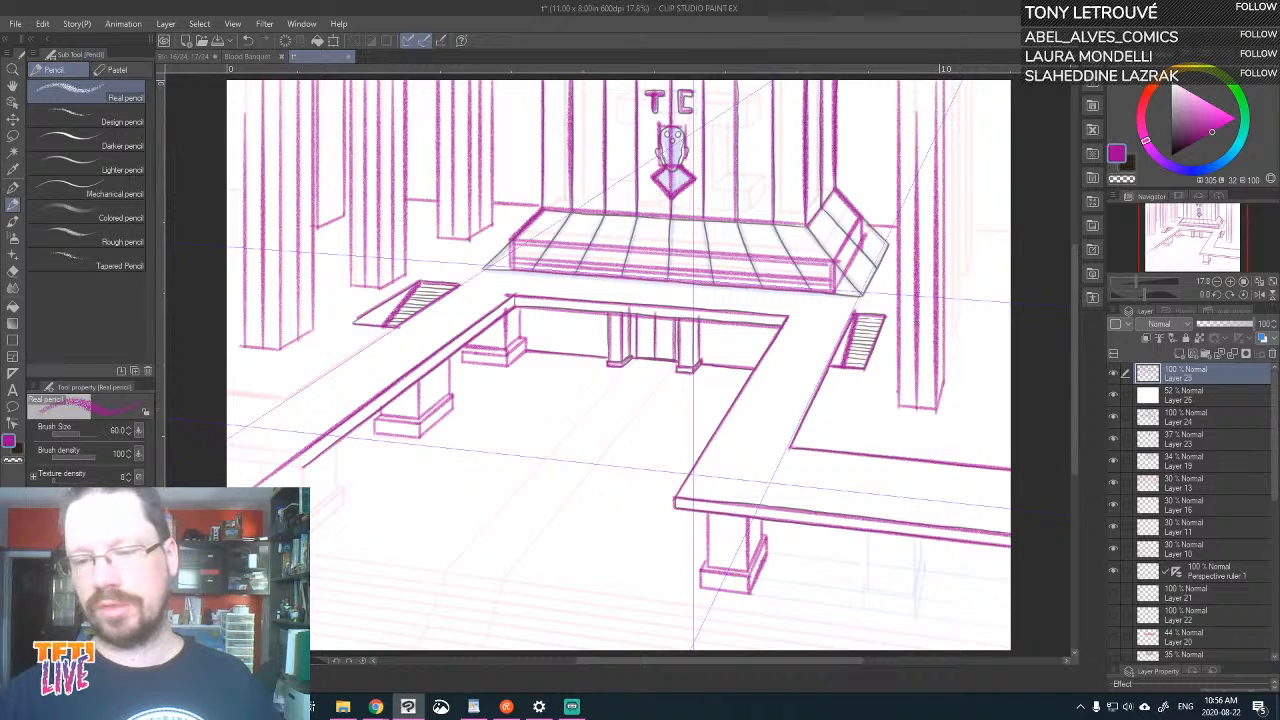
{"action": "key", "text": "ctrl+z"}
{"action": "left_click_drag", "start_coordinate": [967, 362], "coordinate": [922, 435]}
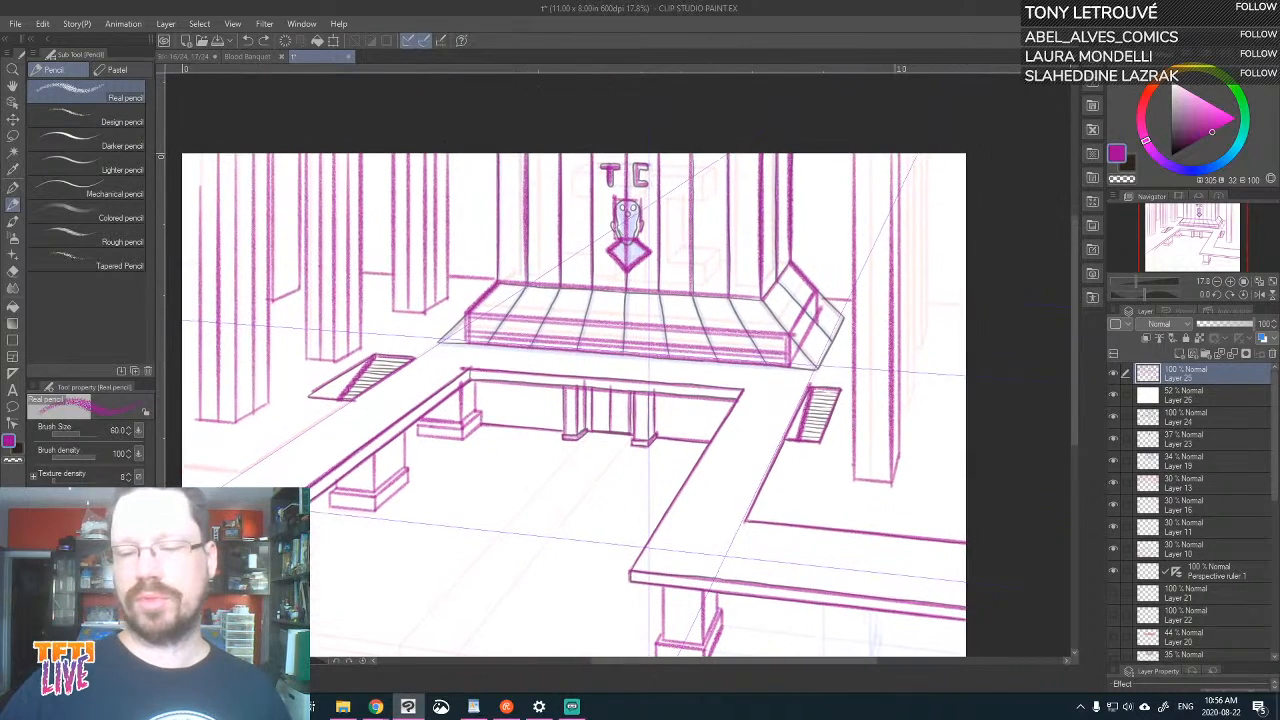
{"action": "left_click_drag", "start_coordinate": [871, 484], "coordinate": [870, 145]}
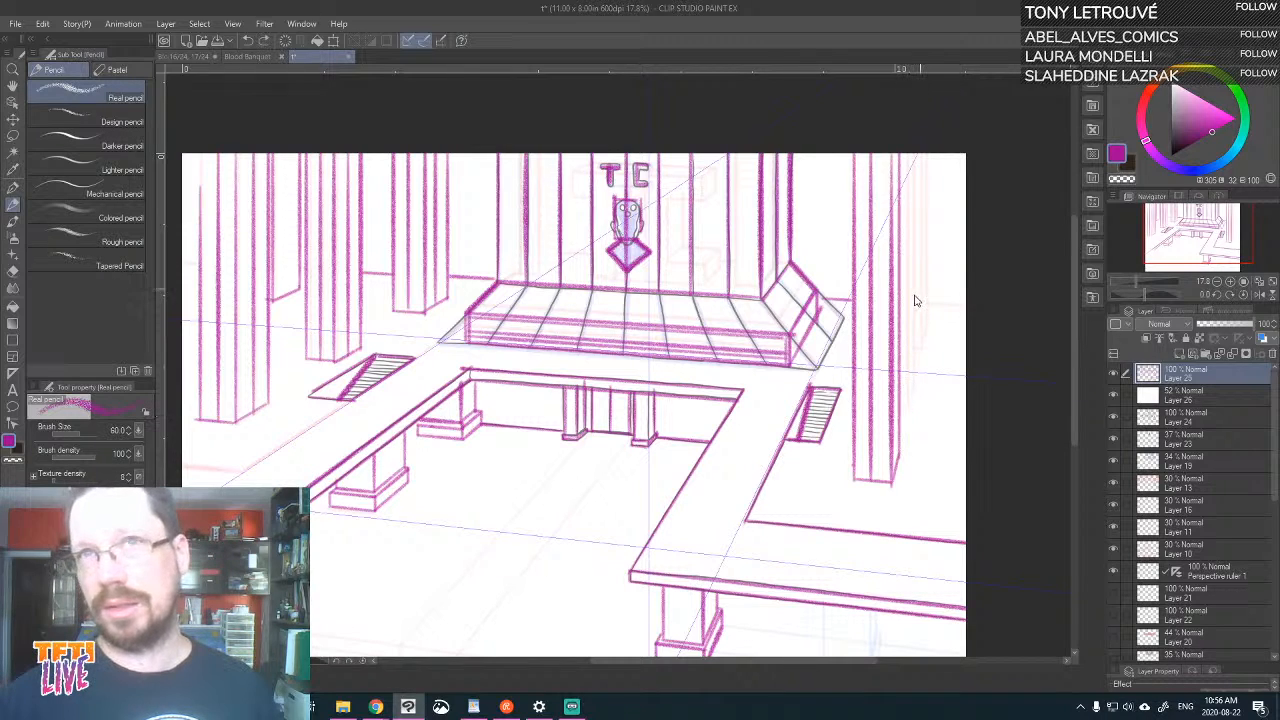
{"action": "key", "text": "ctrl+x"}
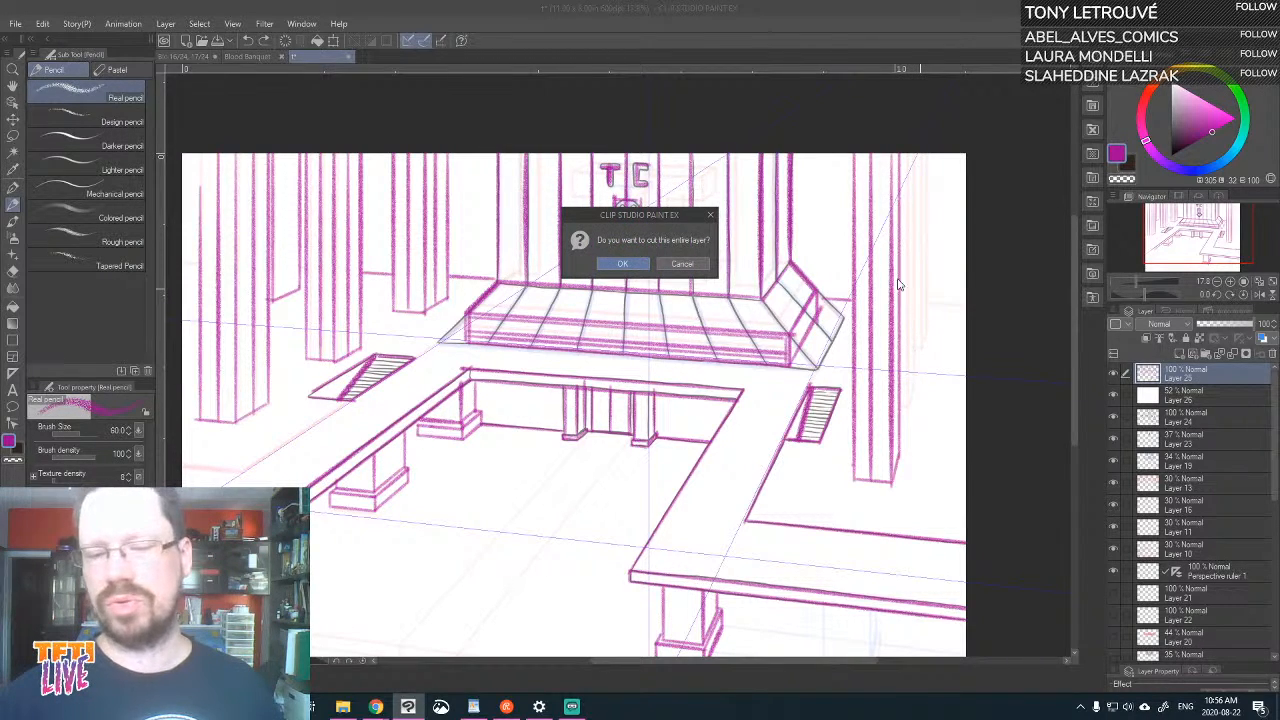
{"action": "left_click", "coordinate": [682, 263]}
Draw the base and vertical edges of the partly hidden rear column behind the tall right column
{"action": "left_click_drag", "start_coordinate": [941, 444], "coordinate": [908, 355]}
{"action": "left_click_drag", "start_coordinate": [867, 318], "coordinate": [882, 296]}
{"action": "key", "text": "ctrl+z"}
{"action": "key", "text": "ctrl+z"}
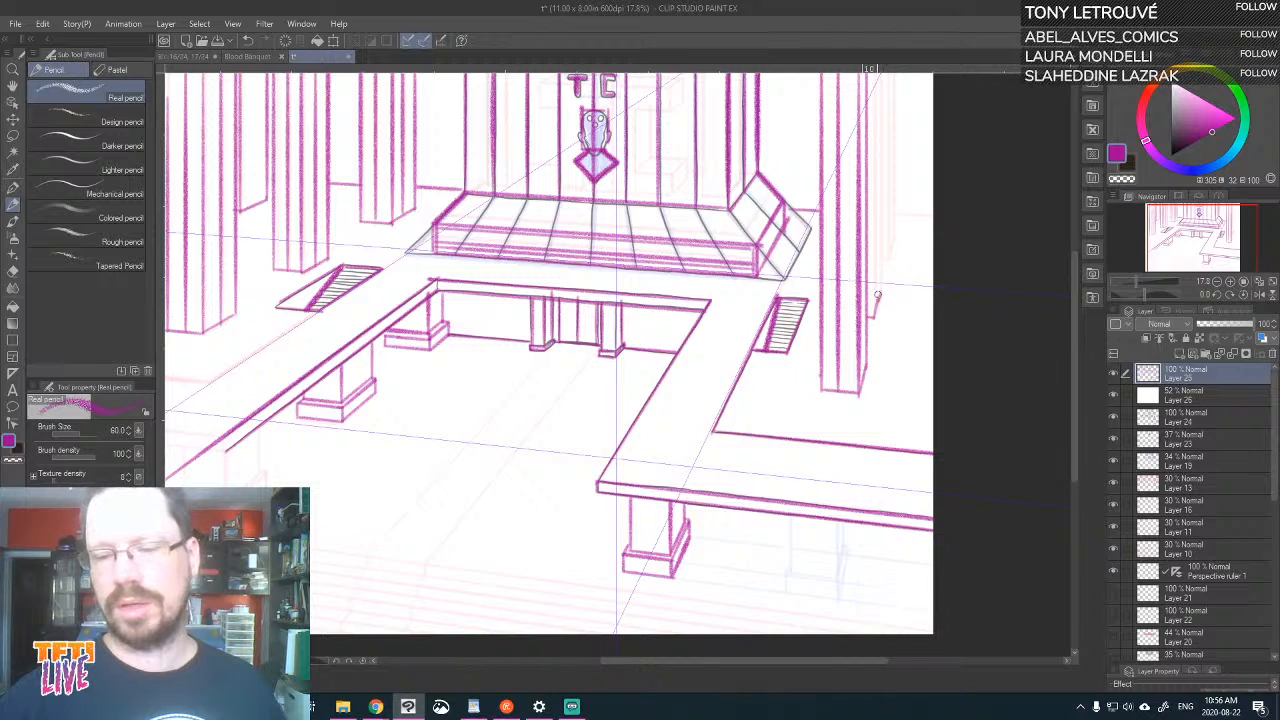
{"action": "left_click_drag", "start_coordinate": [881, 297], "coordinate": [880, 72]}
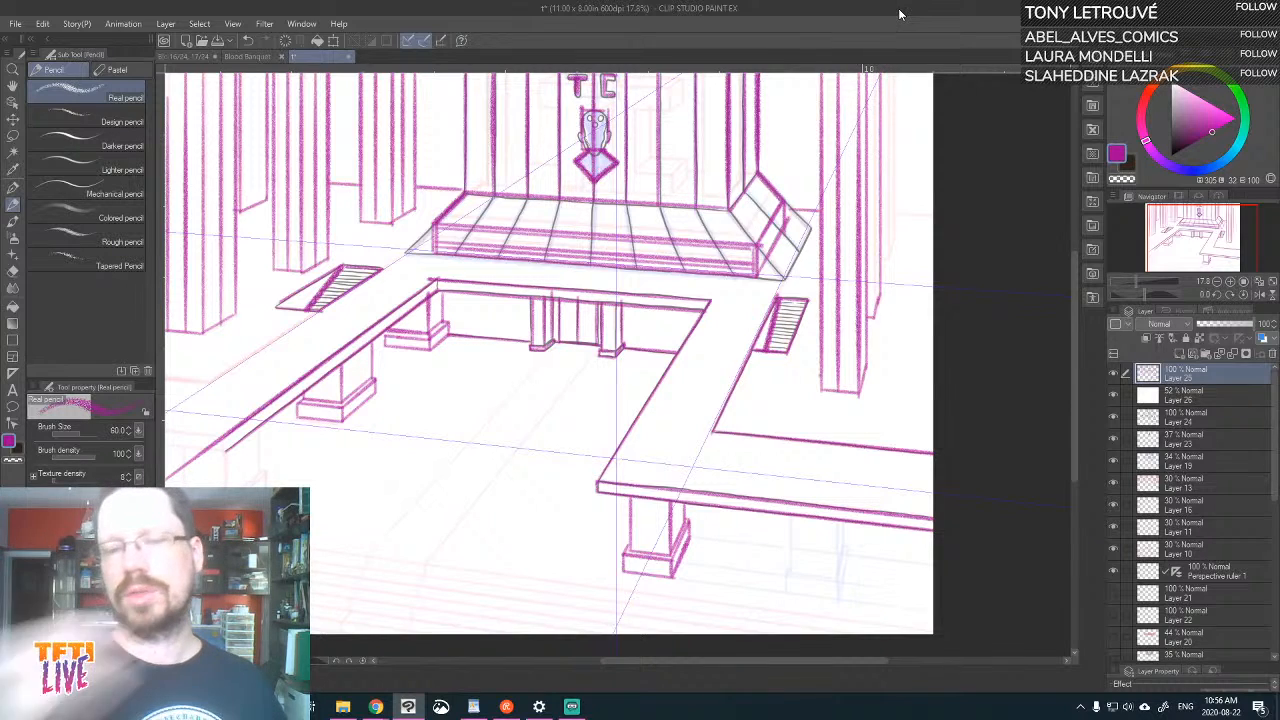
{"action": "left_click_drag", "start_coordinate": [874, 328], "coordinate": [874, 72]}
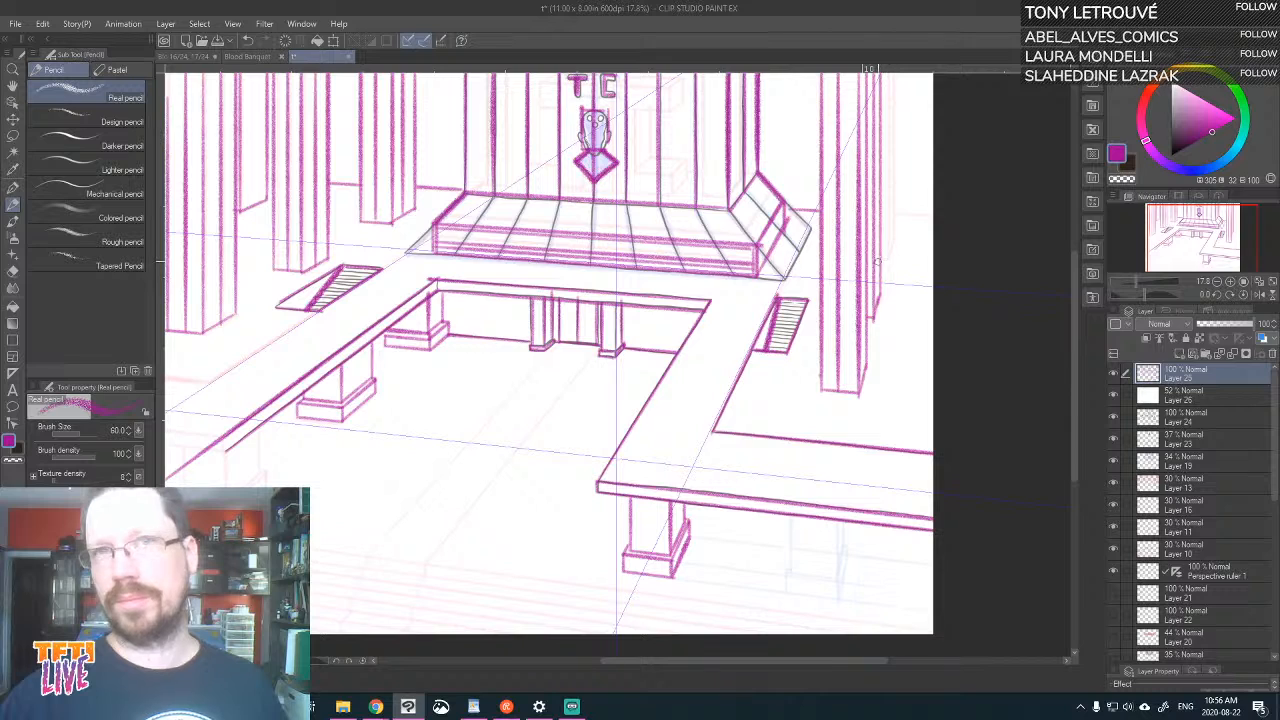
Add a vertical edge to the partly hidden rear column behind the tall right column, and extend the back wall's base line to the page edge
{"action": "left_click_drag", "start_coordinate": [834, 295], "coordinate": [844, 323]}
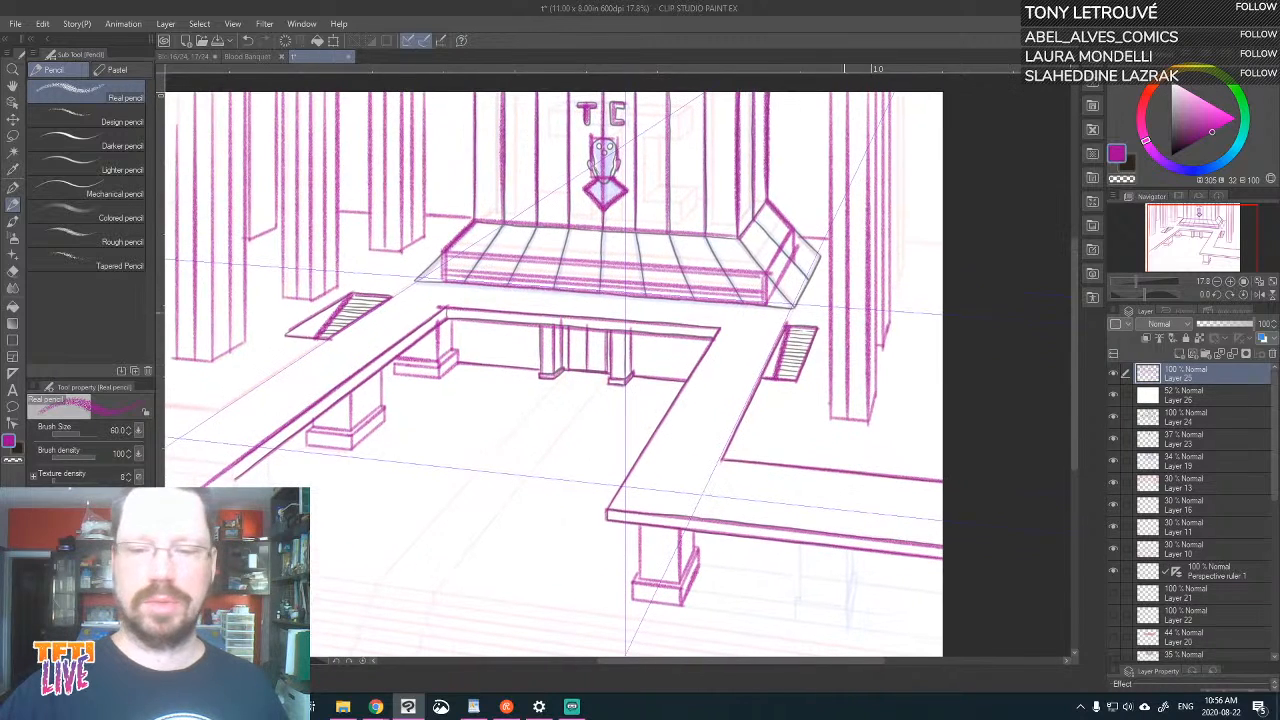
{"action": "left_click_drag", "start_coordinate": [899, 286], "coordinate": [903, 8]}
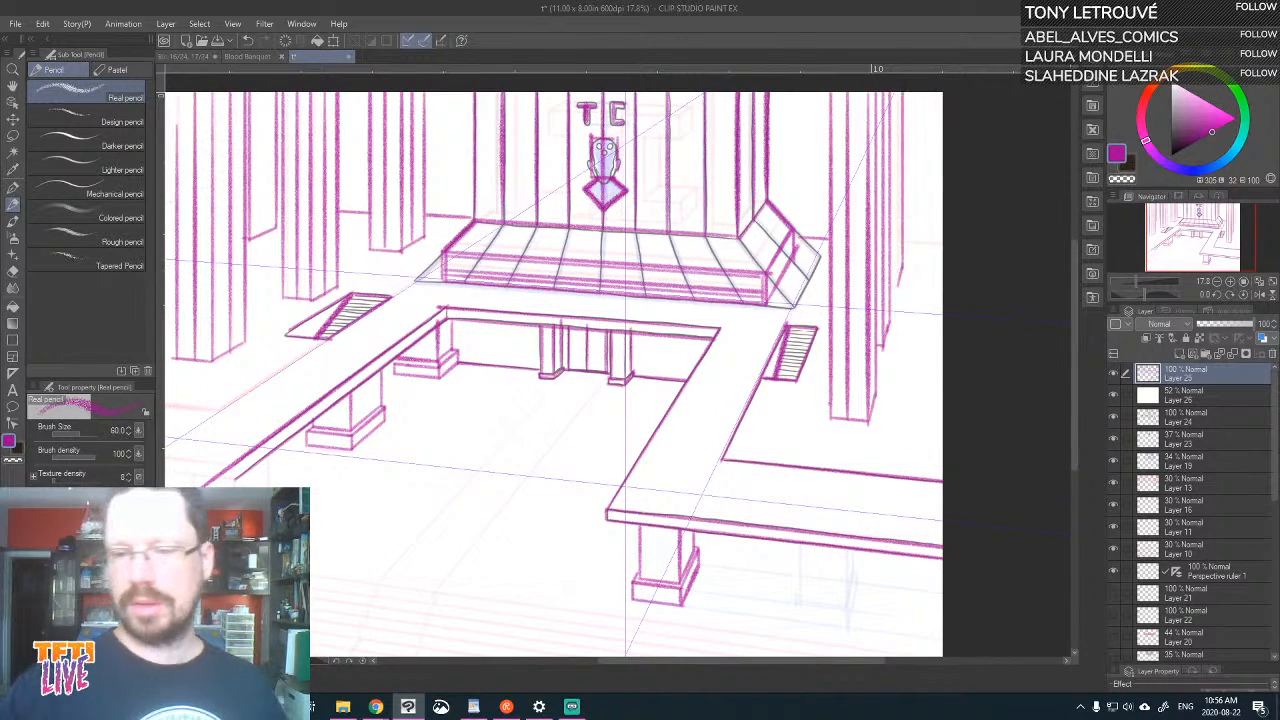
{"action": "left_click_drag", "start_coordinate": [898, 287], "coordinate": [902, 92]}
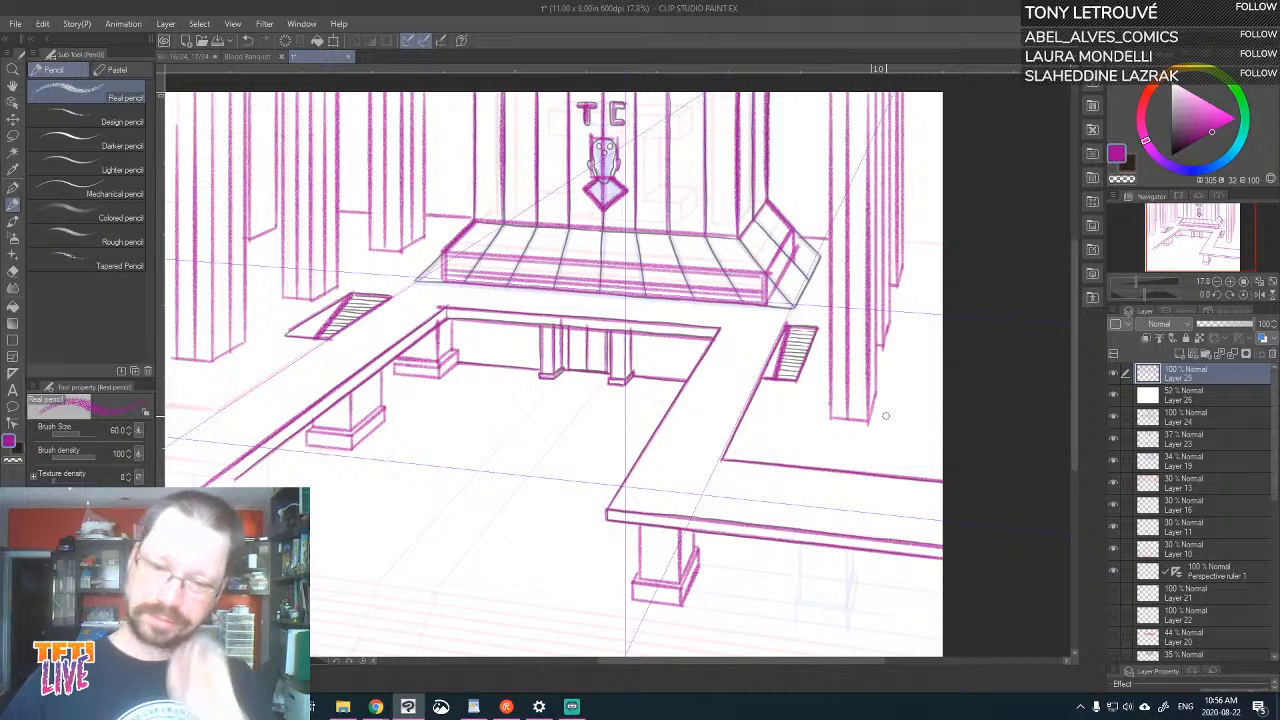
{"action": "mouse_move", "coordinate": [821, 504]}
{"action": "left_mouse_down"}
{"action": "mouse_move", "coordinate": [905, 500]}
{"action": "mouse_move", "coordinate": [891, 510]}
{"action": "left_mouse_up"}
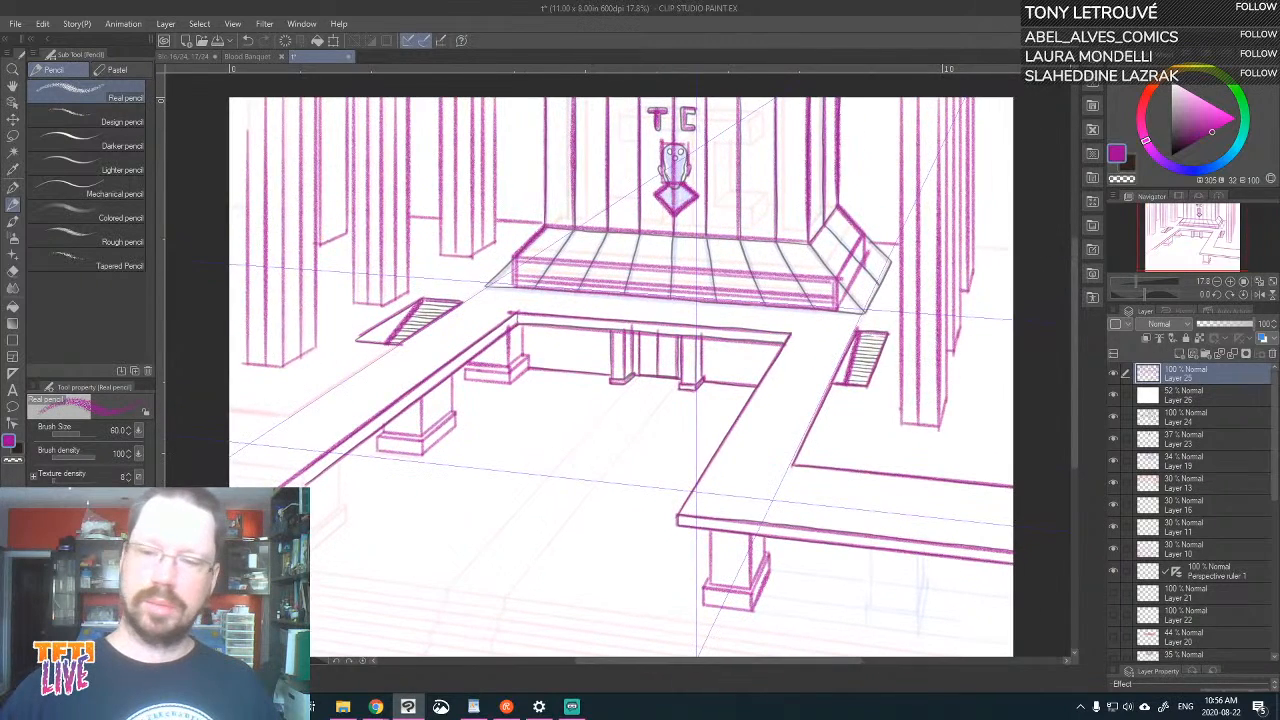
{"action": "left_click_drag", "start_coordinate": [975, 247], "coordinate": [1064, 274]}
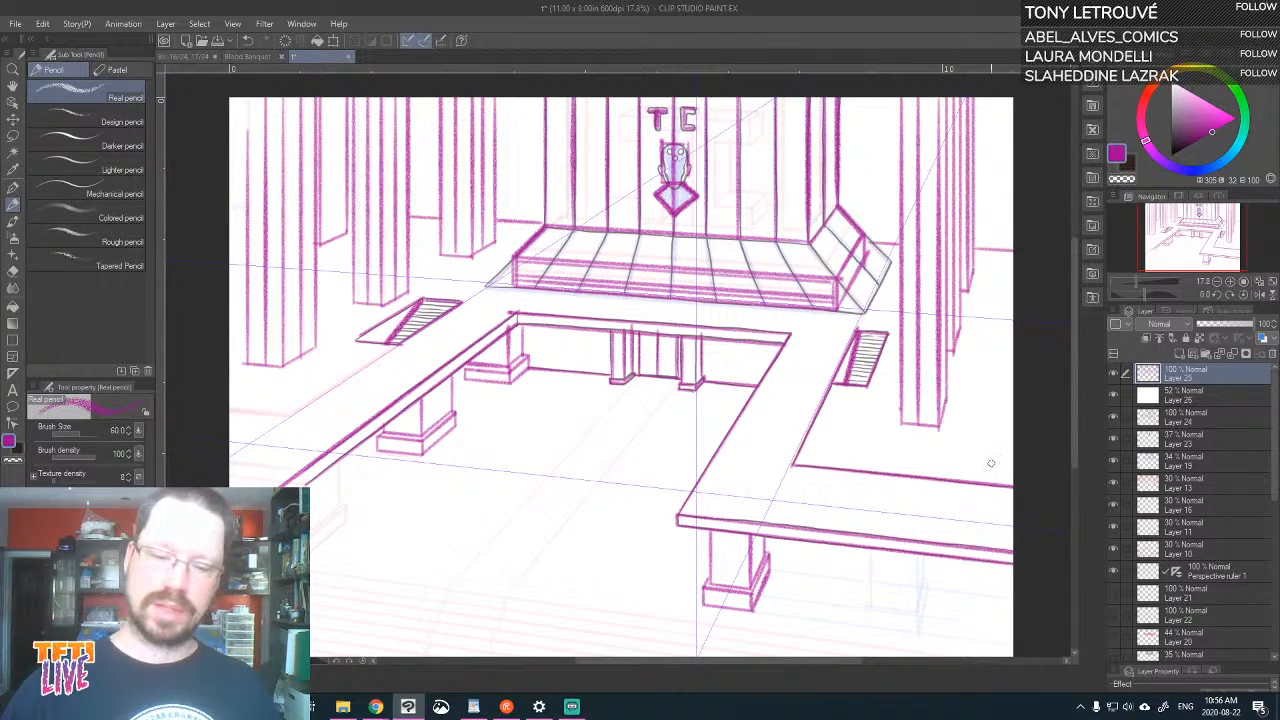
Draw the outer edge of the left walkway below its staircase, and add small upright posts at both ends of the TC platform
{"action": "left_click_drag", "start_coordinate": [656, 494], "coordinate": [860, 374]}
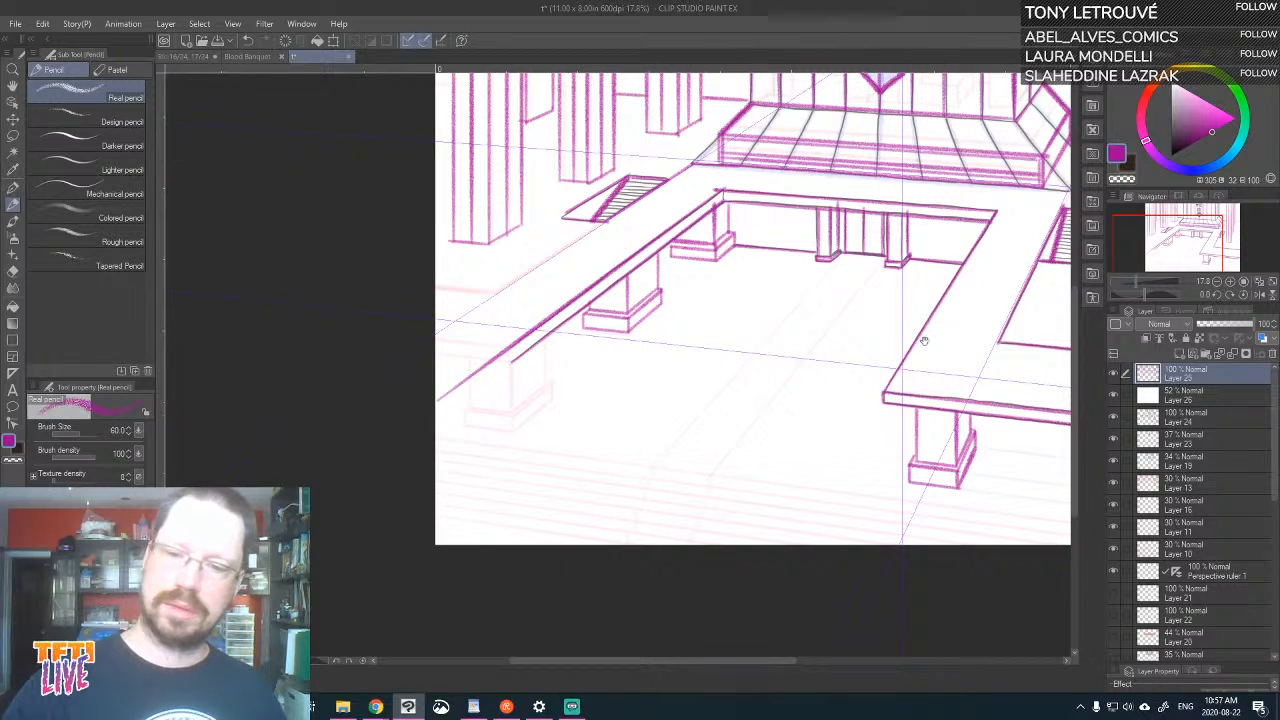
{"action": "left_click_drag", "start_coordinate": [924, 341], "coordinate": [802, 441]}
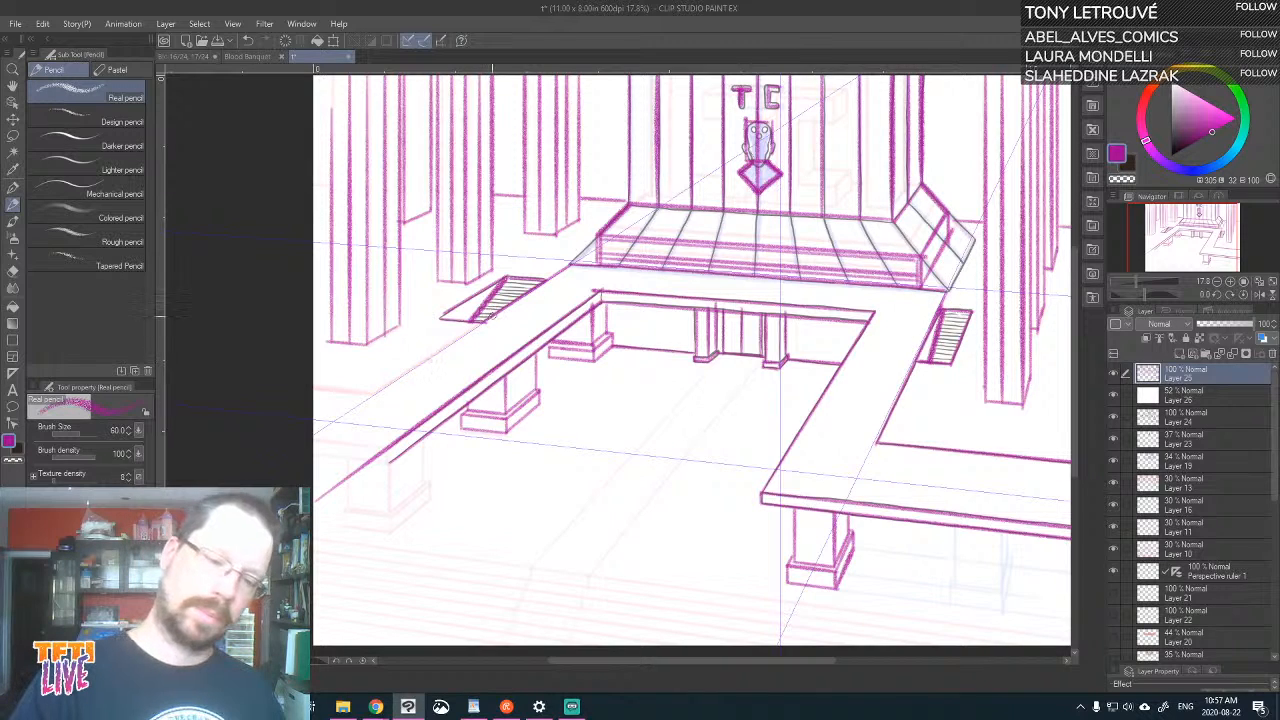
{"action": "mouse_move", "coordinate": [492, 314]}
{"action": "left_mouse_down"}
{"action": "mouse_move", "coordinate": [379, 396]}
{"action": "mouse_move", "coordinate": [206, 456]}
{"action": "left_mouse_up"}
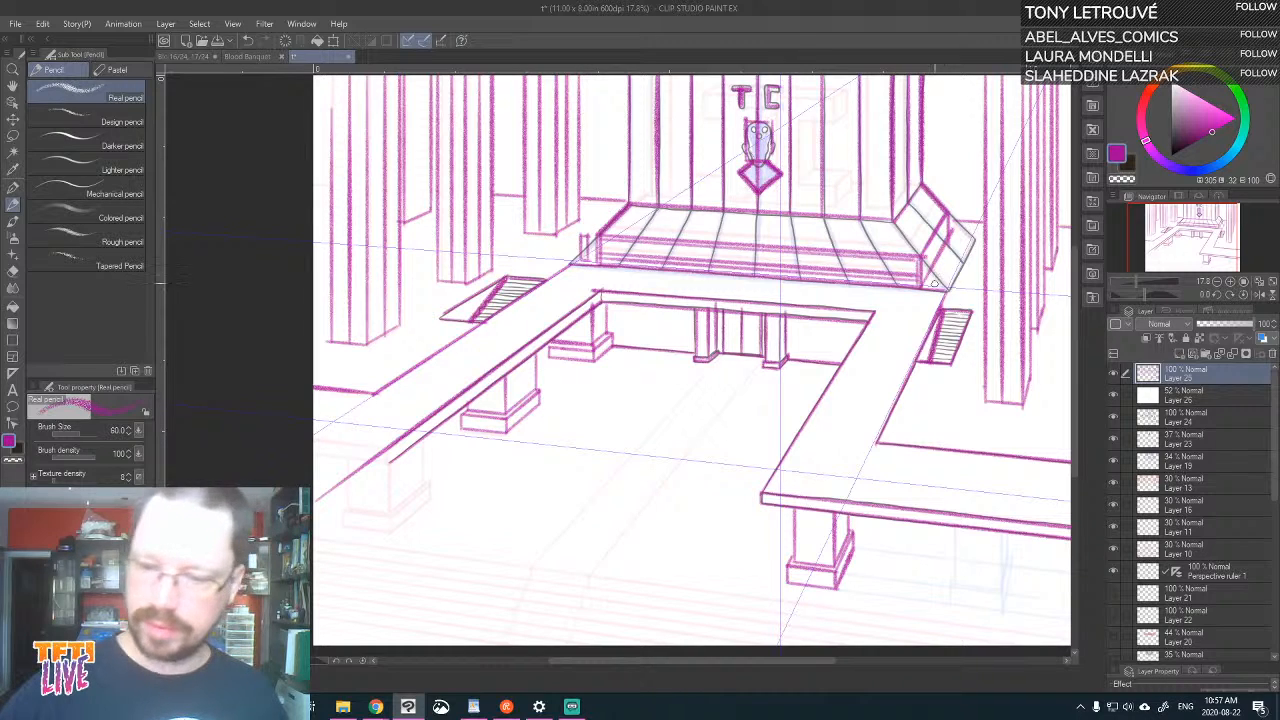
{"action": "left_click_drag", "start_coordinate": [934, 284], "coordinate": [930, 258]}
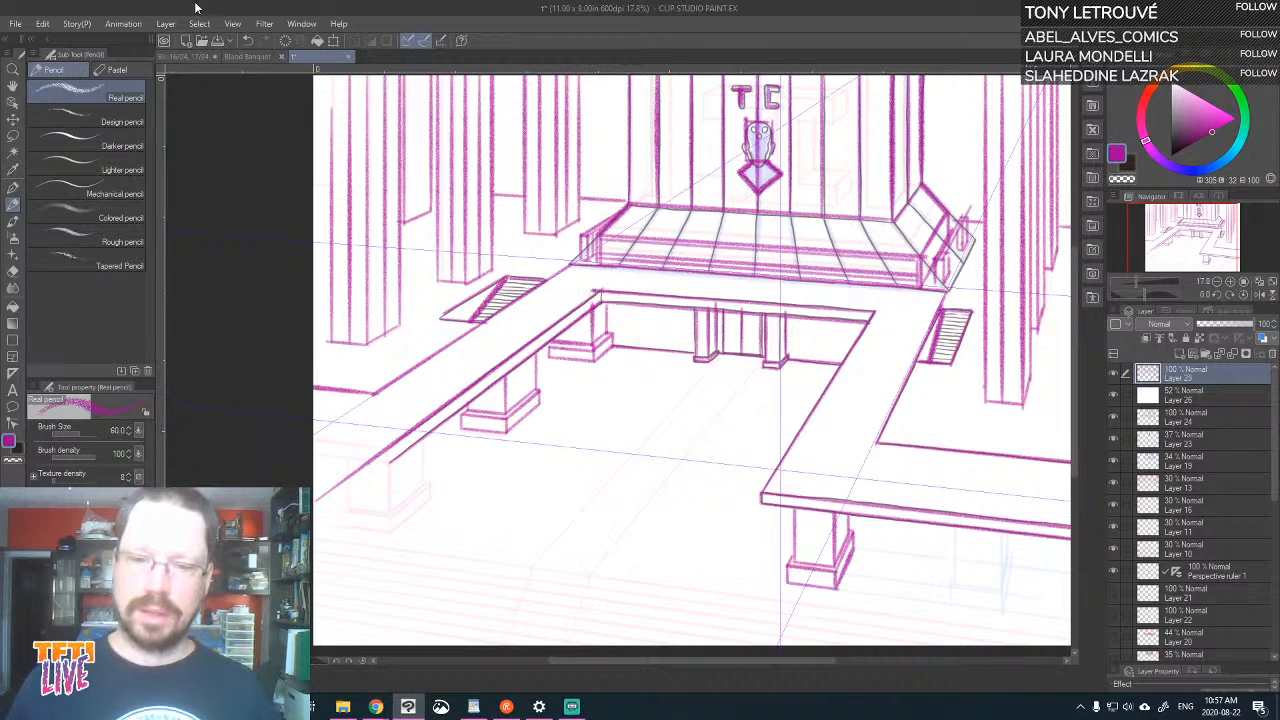
Check the magenta lines with the white overlay, Layer 26, at 100% opacity and hidden, and set its opacity to 58%
{"action": "left_click", "coordinate": [1227, 390]}
{"action": "left_click_drag", "start_coordinate": [1255, 329], "coordinate": [1261, 335]}
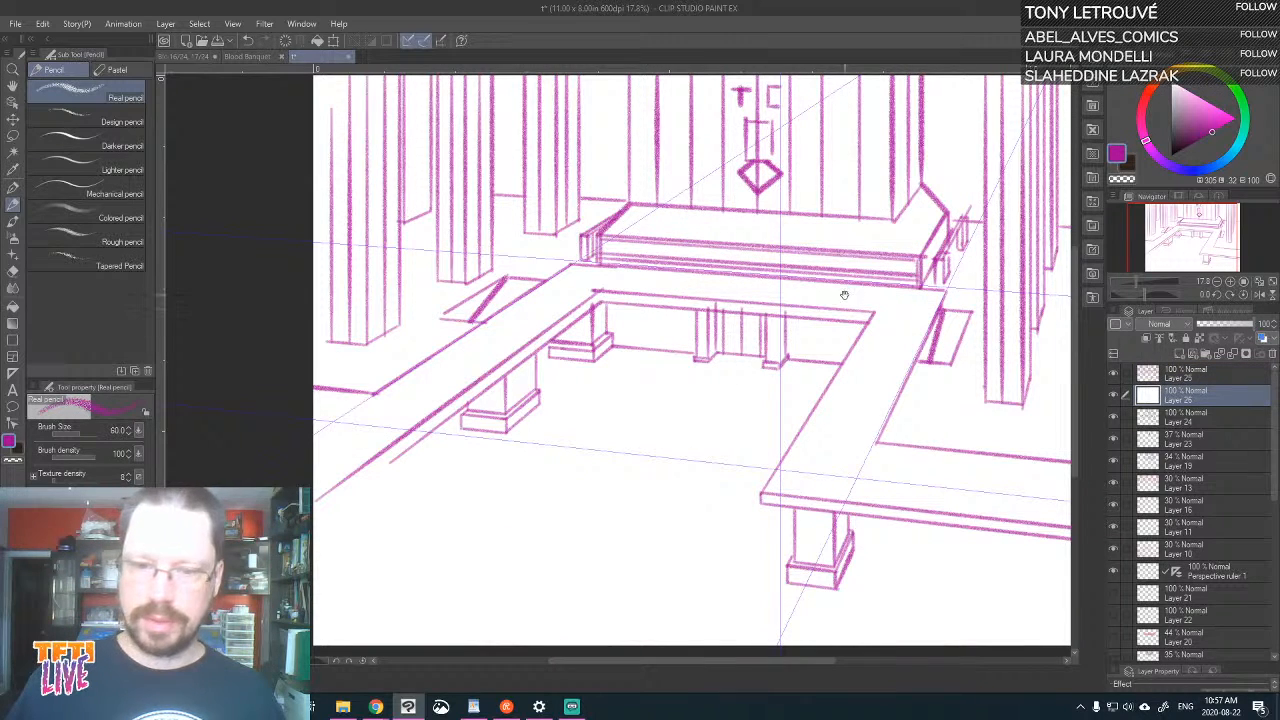
{"action": "left_click_drag", "start_coordinate": [844, 295], "coordinate": [778, 349]}
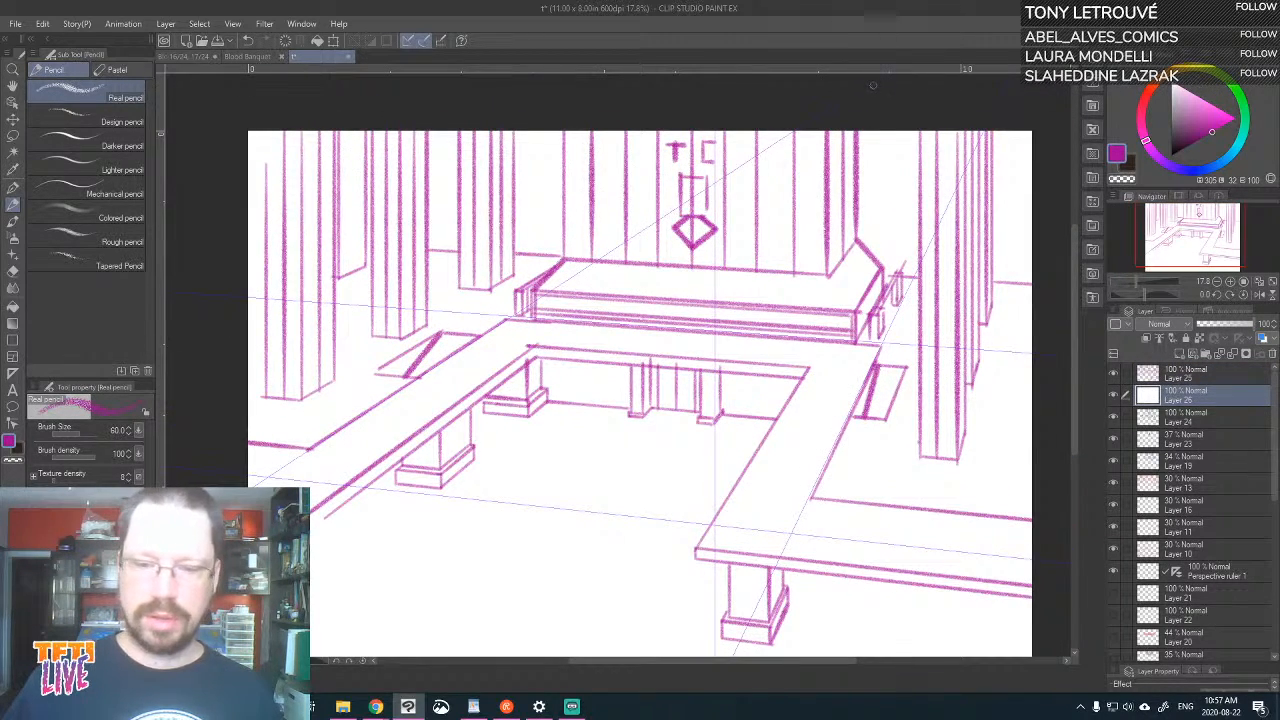
{"action": "left_click", "coordinate": [1113, 397]}
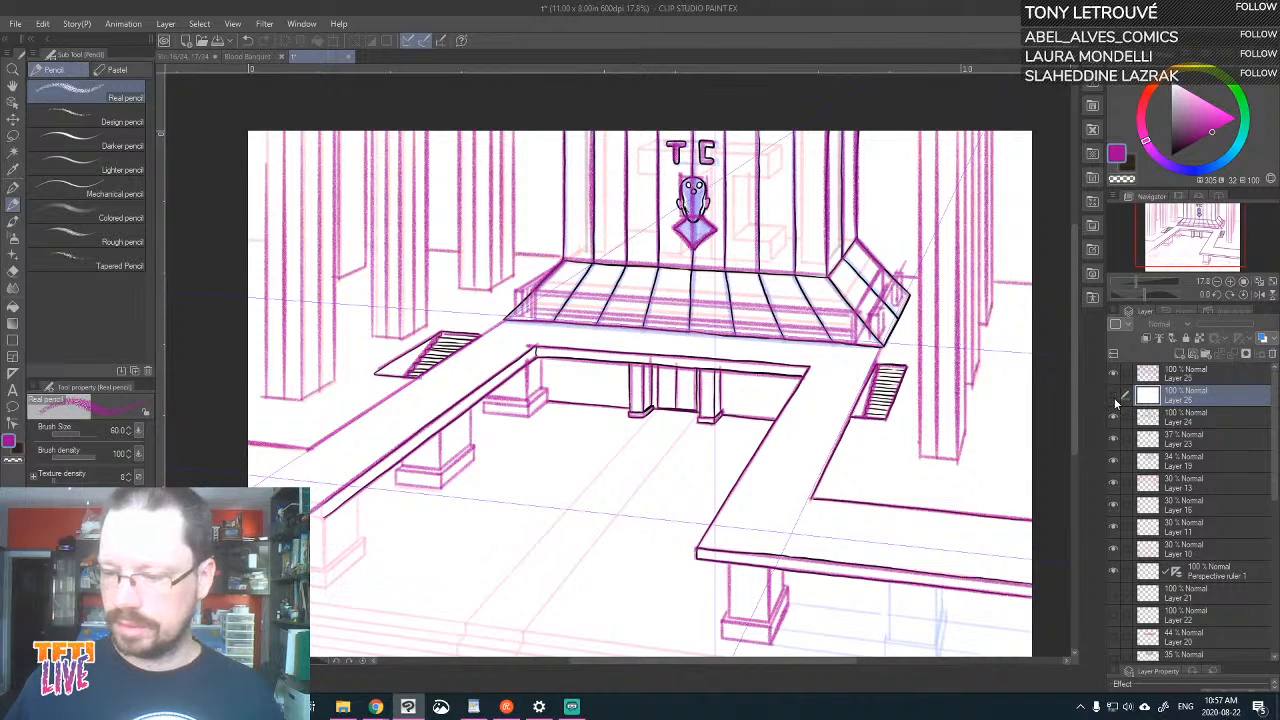
{"action": "left_click", "coordinate": [1113, 397]}
{"action": "left_click", "coordinate": [1189, 371]}
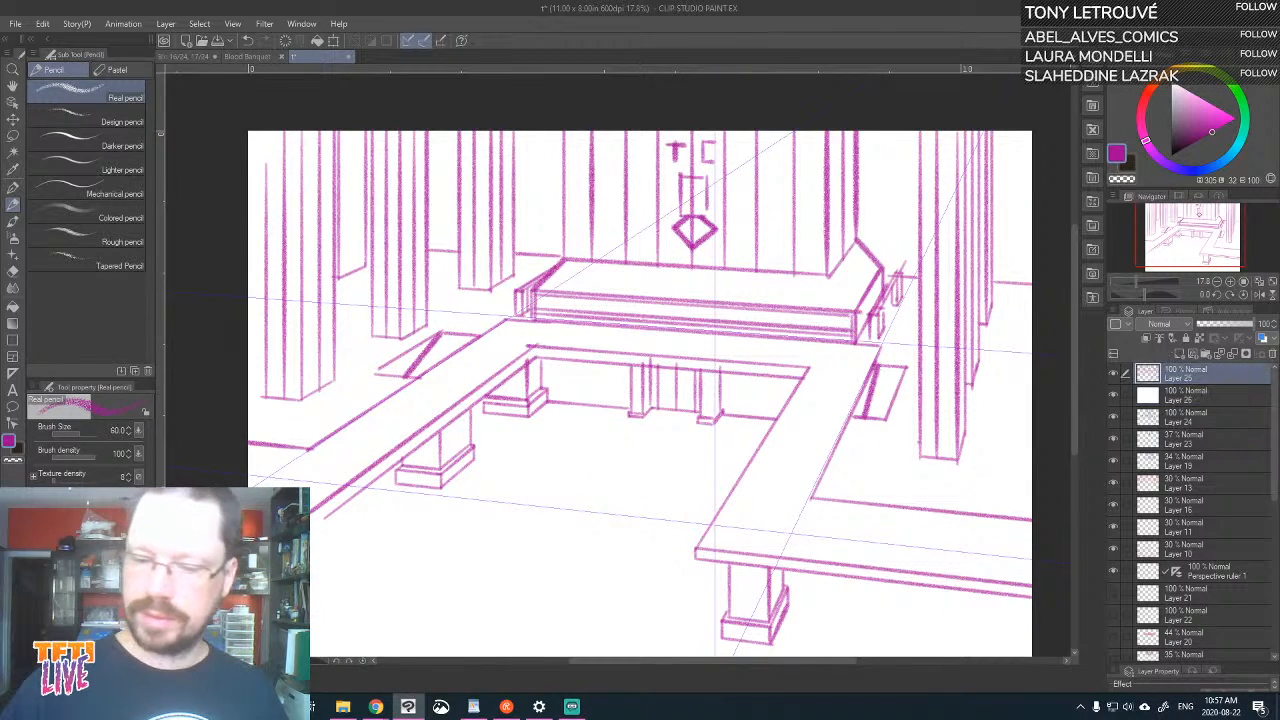
{"action": "left_click_drag", "start_coordinate": [879, 371], "coordinate": [895, 373]}
{"action": "left_click", "coordinate": [1224, 390]}
{"action": "left_click", "coordinate": [1225, 325]}
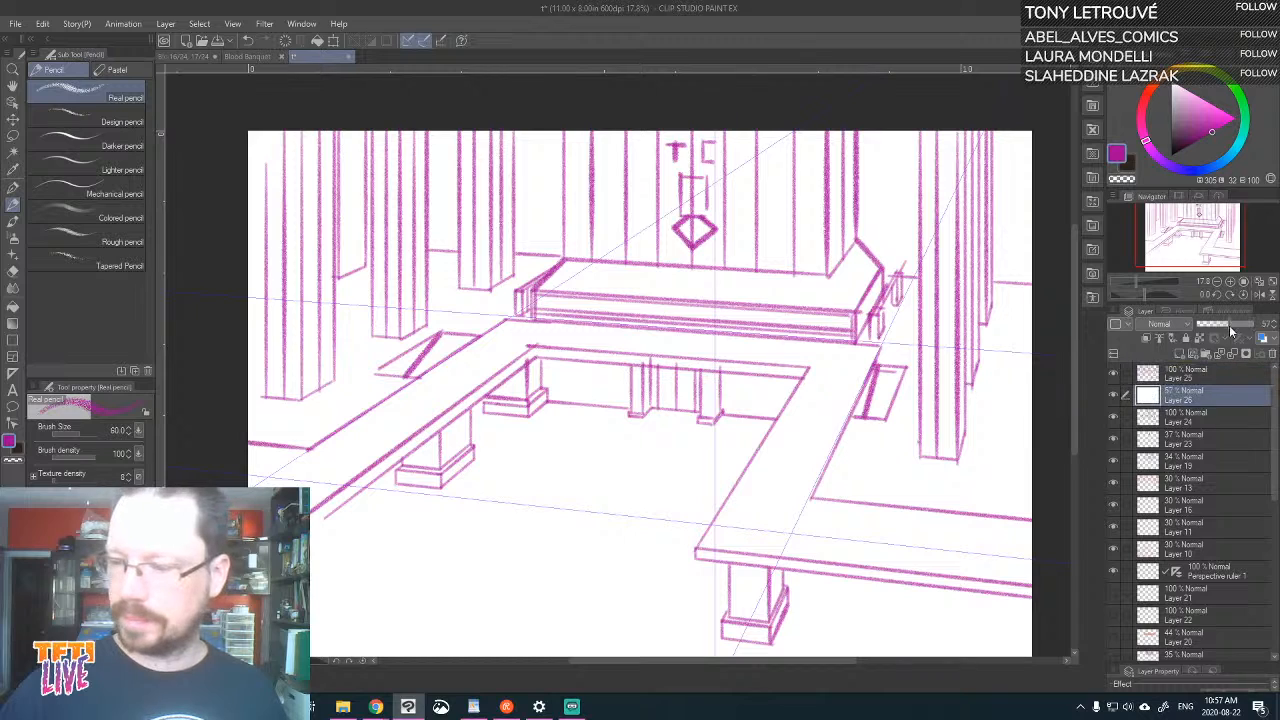
{"action": "left_click_drag", "start_coordinate": [881, 371], "coordinate": [903, 373]}
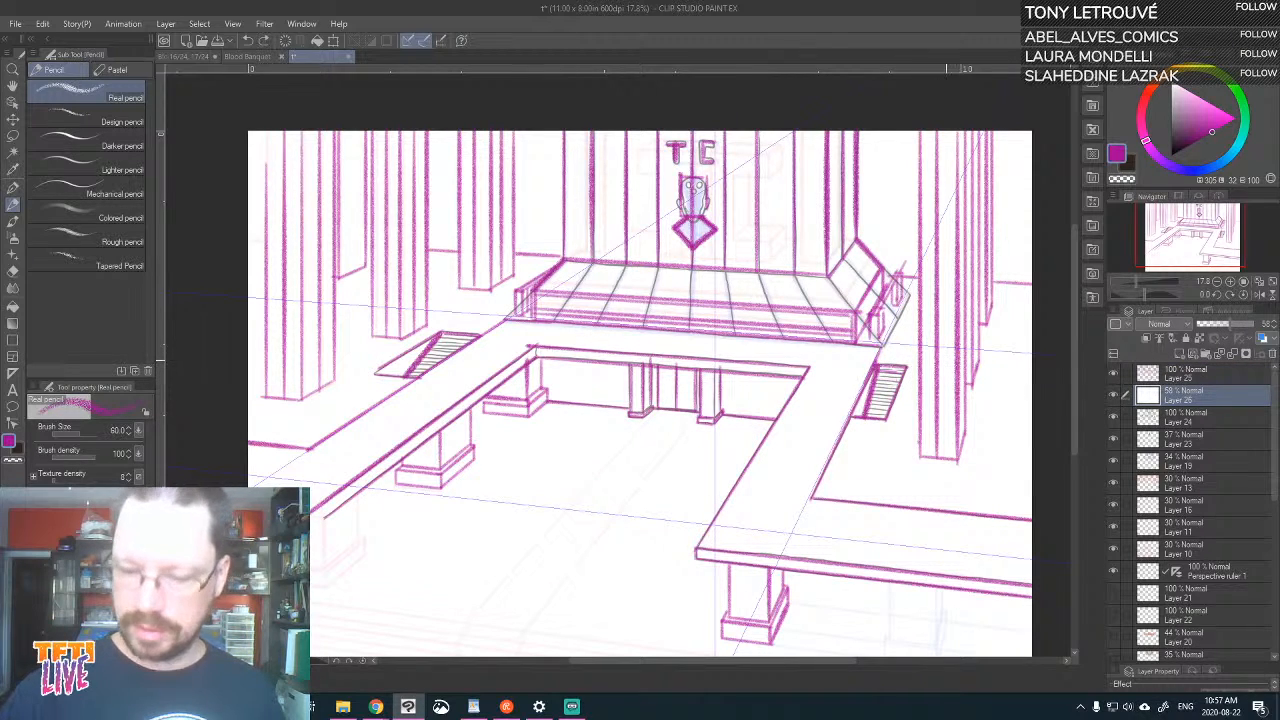
Draw the treads and hatching of the small staircases beside the left and right walkways on Layer 25
{"action": "key", "text": "minus"}
{"action": "key", "text": "minus"}
{"action": "key", "text": "minus"}
{"action": "key", "text": "minus"}
{"action": "key", "text": "minus"}
{"action": "key", "text": "minus"}
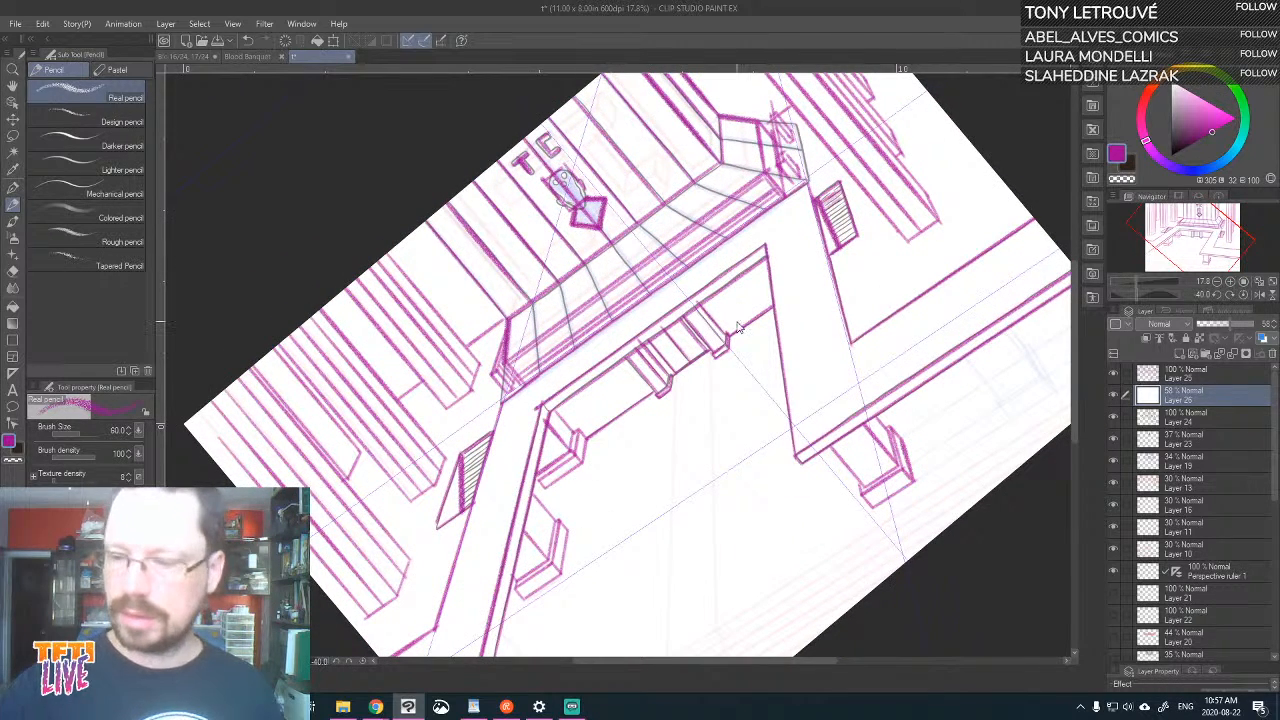
{"action": "left_click", "coordinate": [1182, 376]}
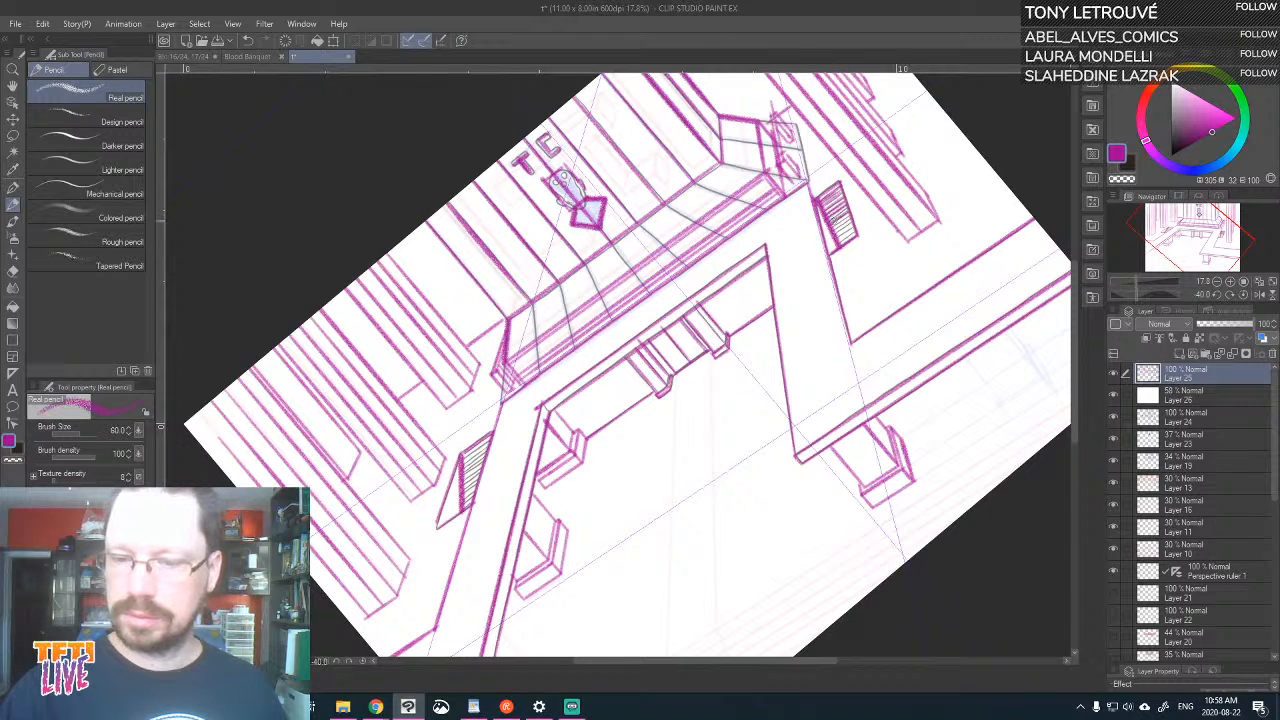
{"action": "left_click_drag", "start_coordinate": [601, 475], "coordinate": [973, 299]}
{"action": "left_click_drag", "start_coordinate": [836, 287], "coordinate": [866, 269]}
{"action": "mouse_move", "coordinate": [837, 298]}
{"action": "left_mouse_down"}
{"action": "mouse_move", "coordinate": [865, 275]}
{"action": "mouse_move", "coordinate": [852, 298]}
{"action": "left_mouse_up"}
{"action": "mouse_move", "coordinate": [834, 321]}
{"action": "left_mouse_down"}
{"action": "mouse_move", "coordinate": [850, 311]}
{"action": "mouse_move", "coordinate": [843, 263]}
{"action": "left_mouse_up"}
{"action": "left_click_drag", "start_coordinate": [810, 352], "coordinate": [831, 298]}
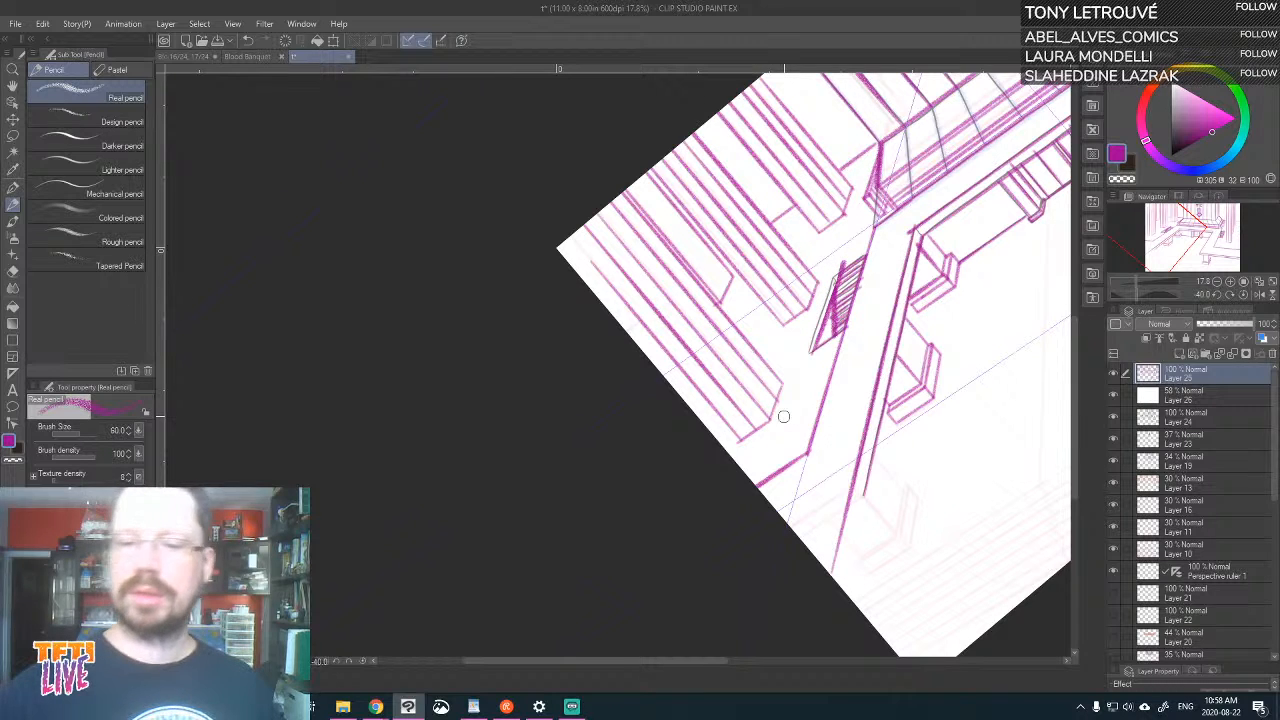
Darken the left staircase's hatching with the white overlay at 100% opacity, and set the overlay's opacity to 66%
{"action": "scroll", "coordinate": [784, 416], "scroll_direction": "down", "scroll_amount": 3}
{"action": "key", "text": "^"}
{"action": "key", "text": "^"}
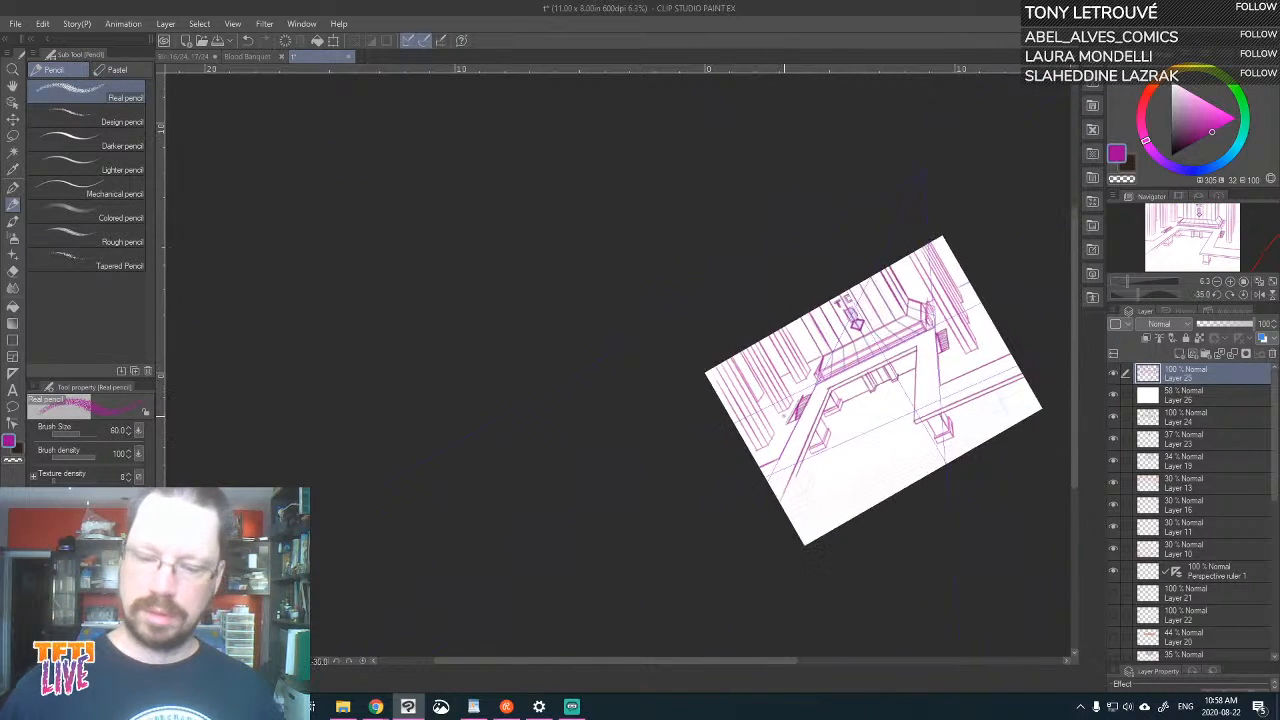
{"action": "key", "text": "-"}
{"action": "key", "text": "-"}
{"action": "scroll", "coordinate": [784, 416], "scroll_direction": "up", "scroll_amount": 2}
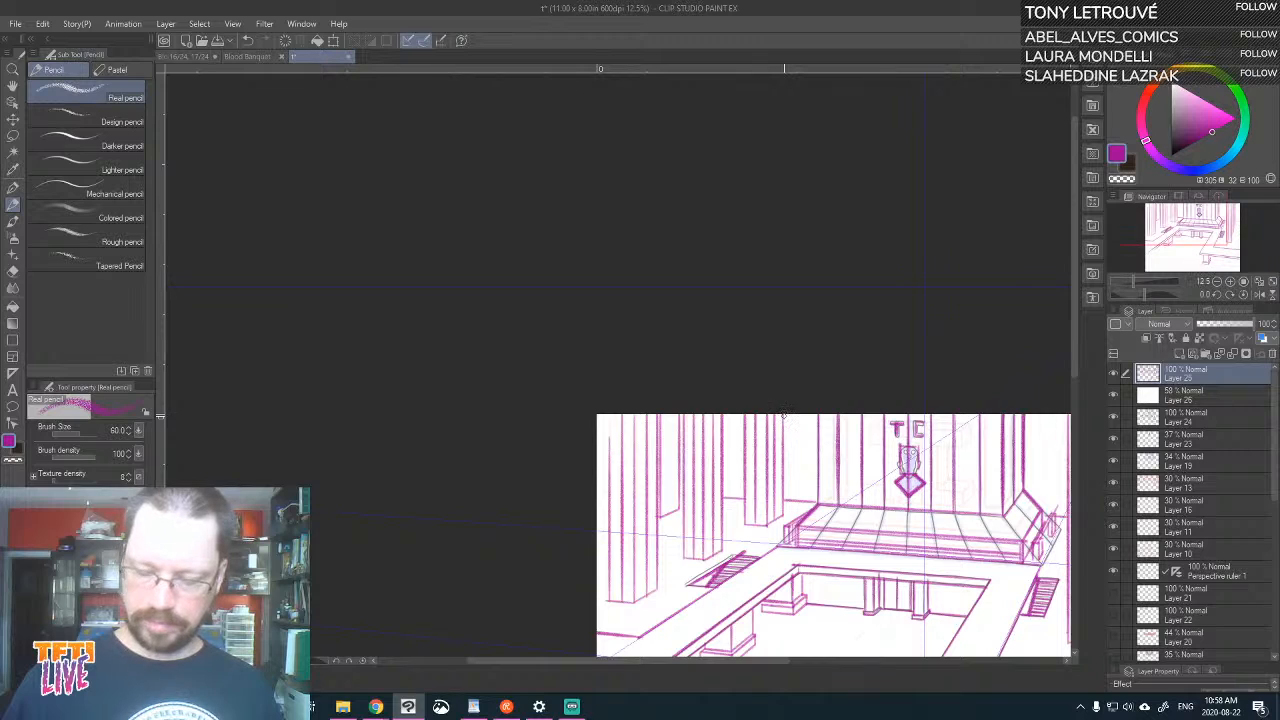
{"action": "left_click_drag", "start_coordinate": [784, 416], "coordinate": [642, 153]}
{"action": "left_click", "coordinate": [1190, 396]}
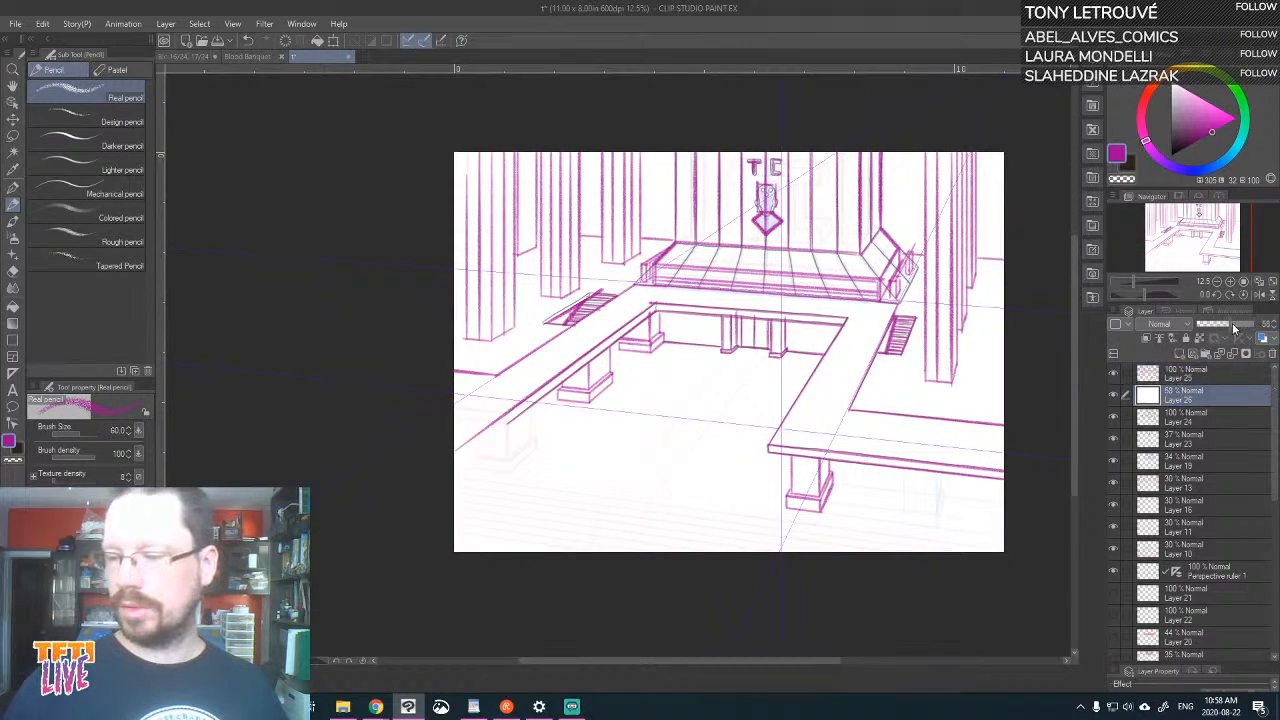
{"action": "left_click_drag", "start_coordinate": [1235, 328], "coordinate": [1260, 326]}
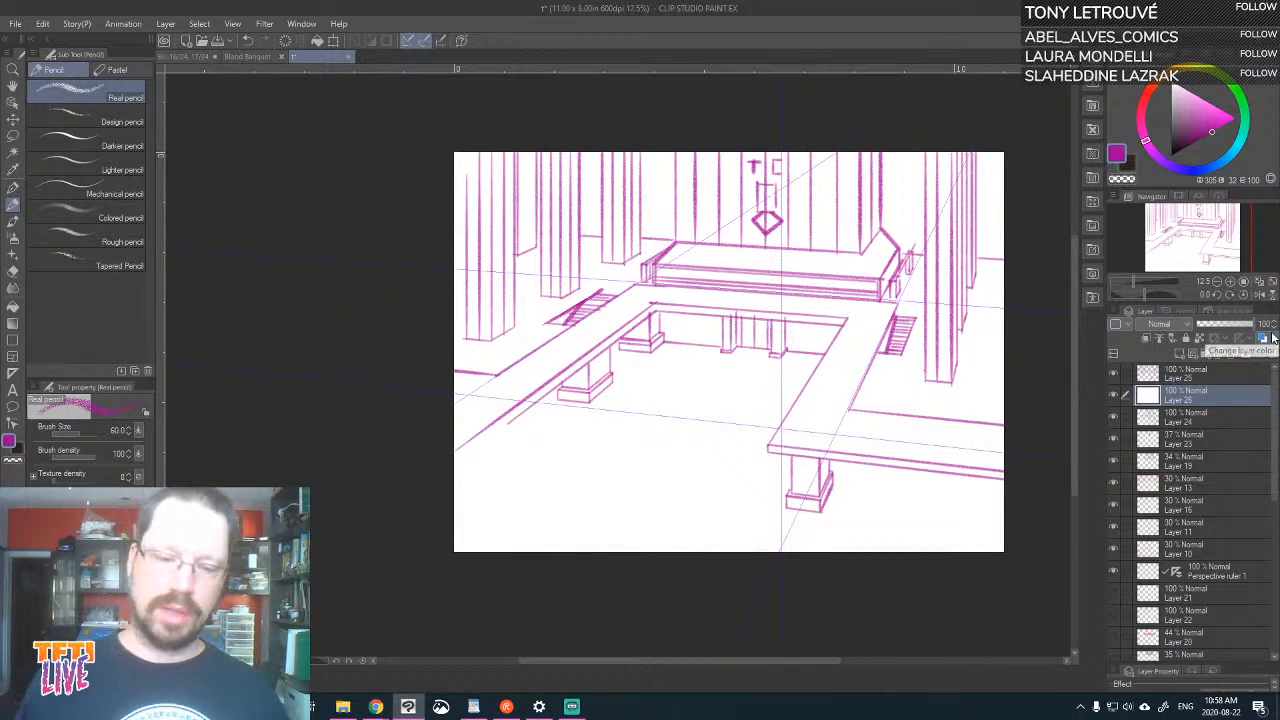
{"action": "left_click", "coordinate": [1153, 374]}
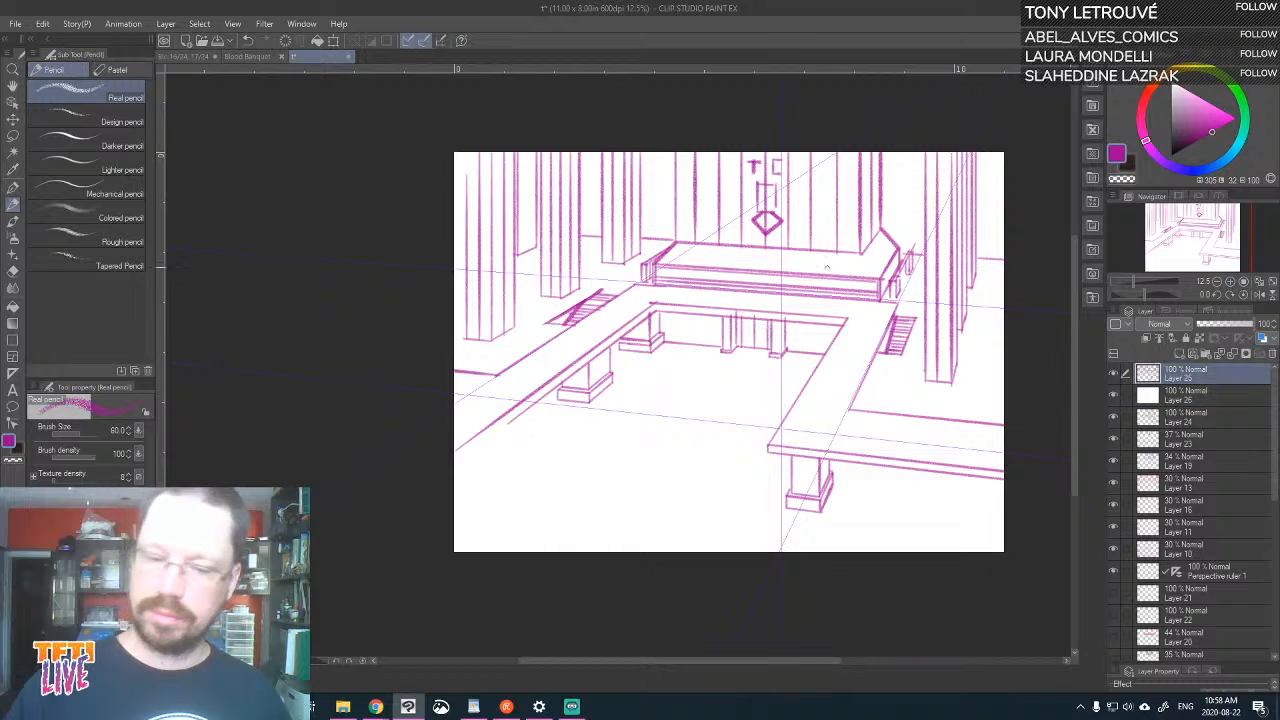
{"action": "left_click_drag", "start_coordinate": [566, 325], "coordinate": [603, 291]}
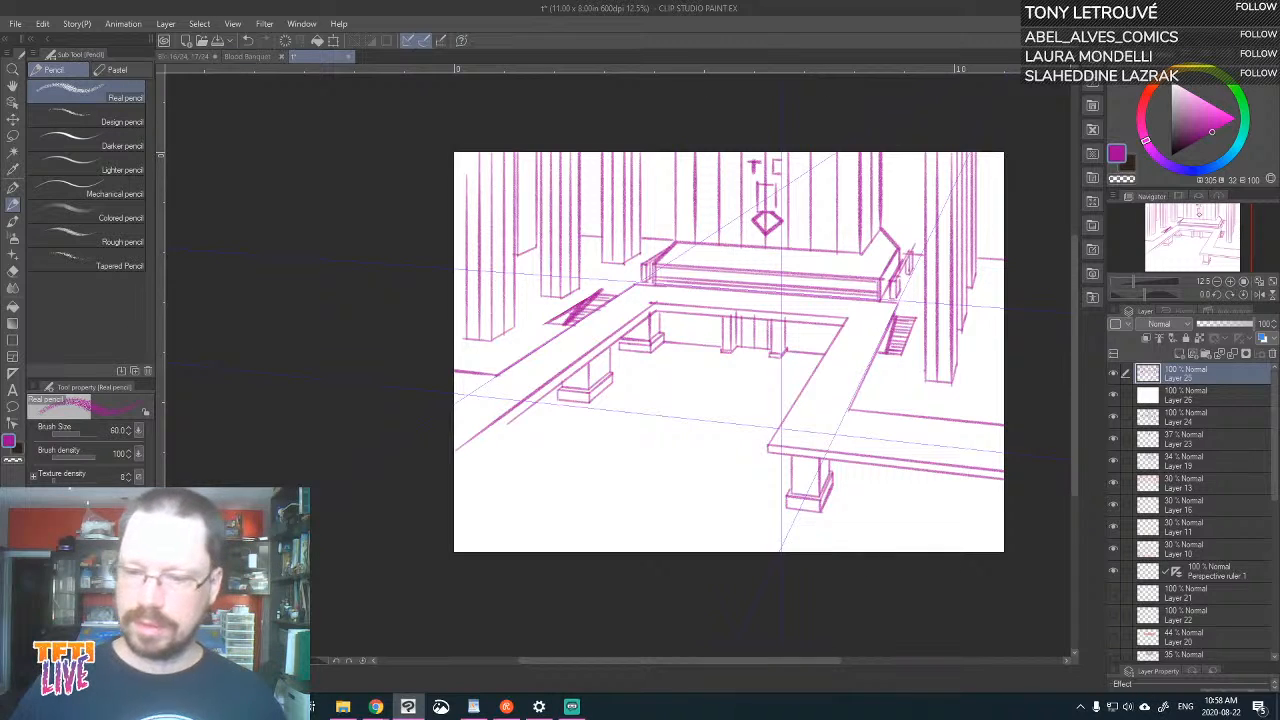
{"action": "left_click", "coordinate": [1207, 396]}
{"action": "left_click_drag", "start_coordinate": [1239, 325], "coordinate": [1233, 333]}
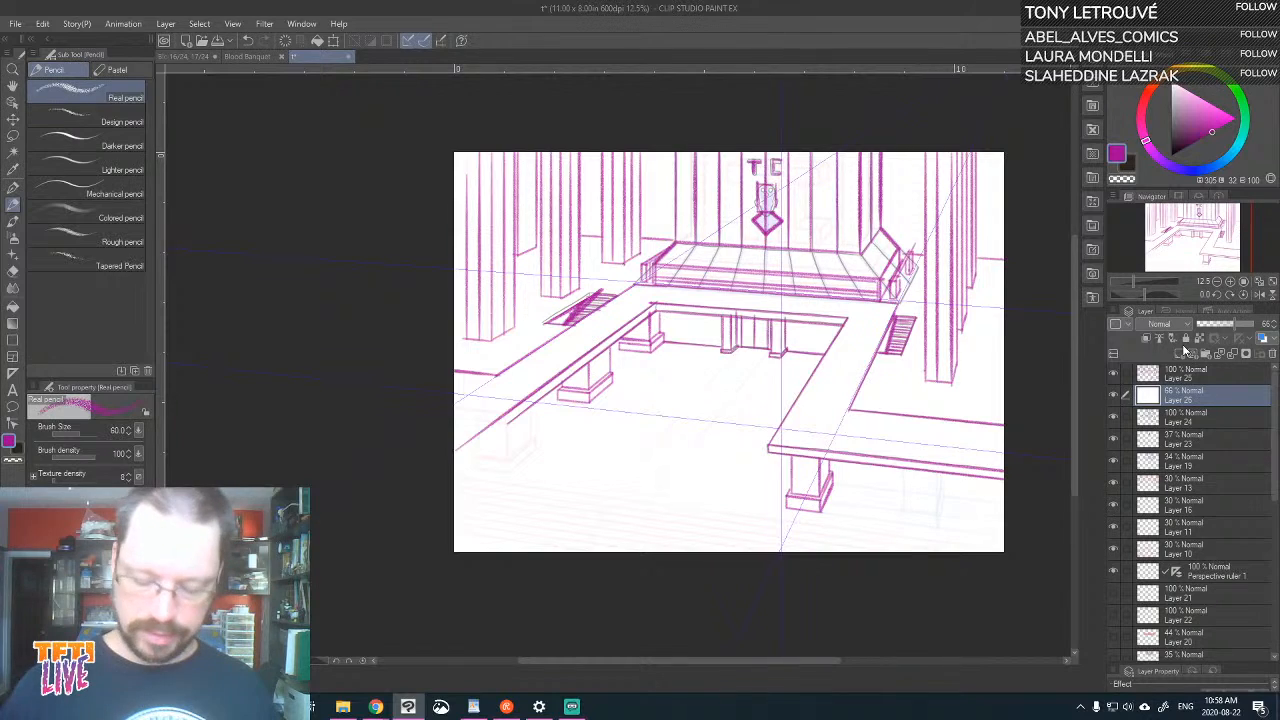
Try to trace the slanted dividing lines across the top of the TC platform on the white overlay layer
{"action": "key", "text": "ctrl+plus"}
{"action": "left_click_drag", "start_coordinate": [967, 321], "coordinate": [805, 456]}
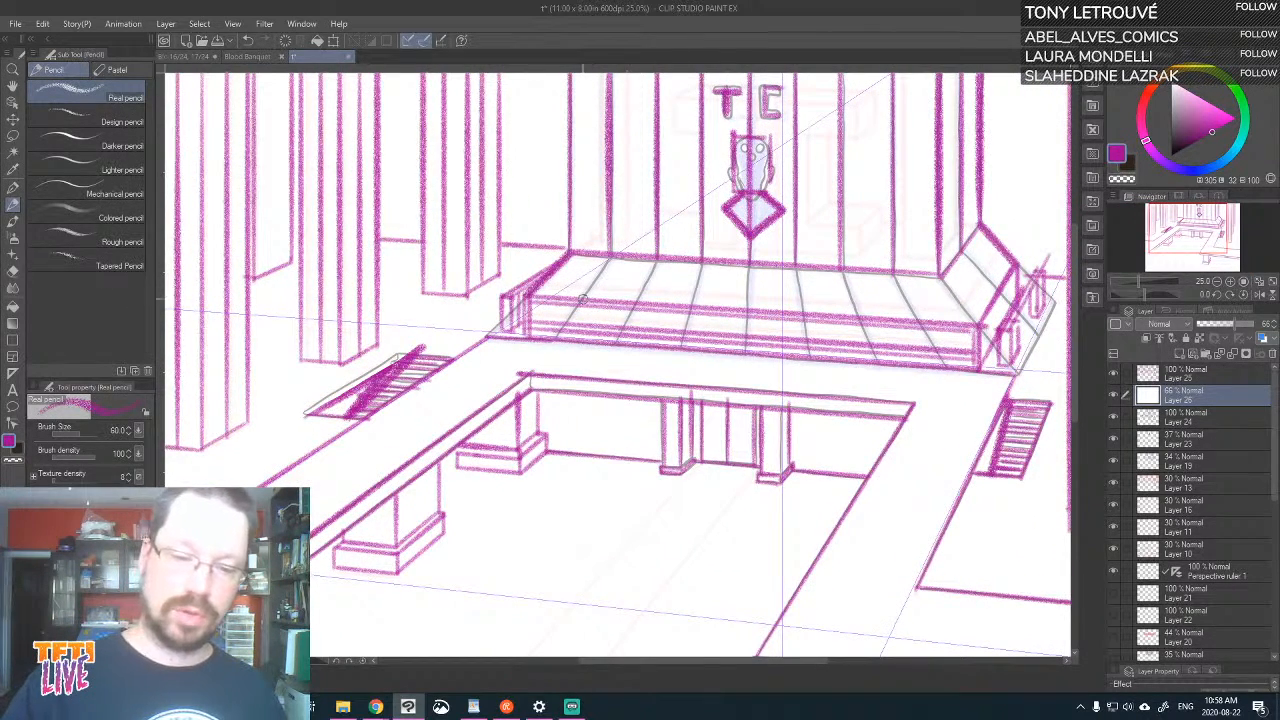
{"action": "left_click_drag", "start_coordinate": [582, 299], "coordinate": [611, 257]}
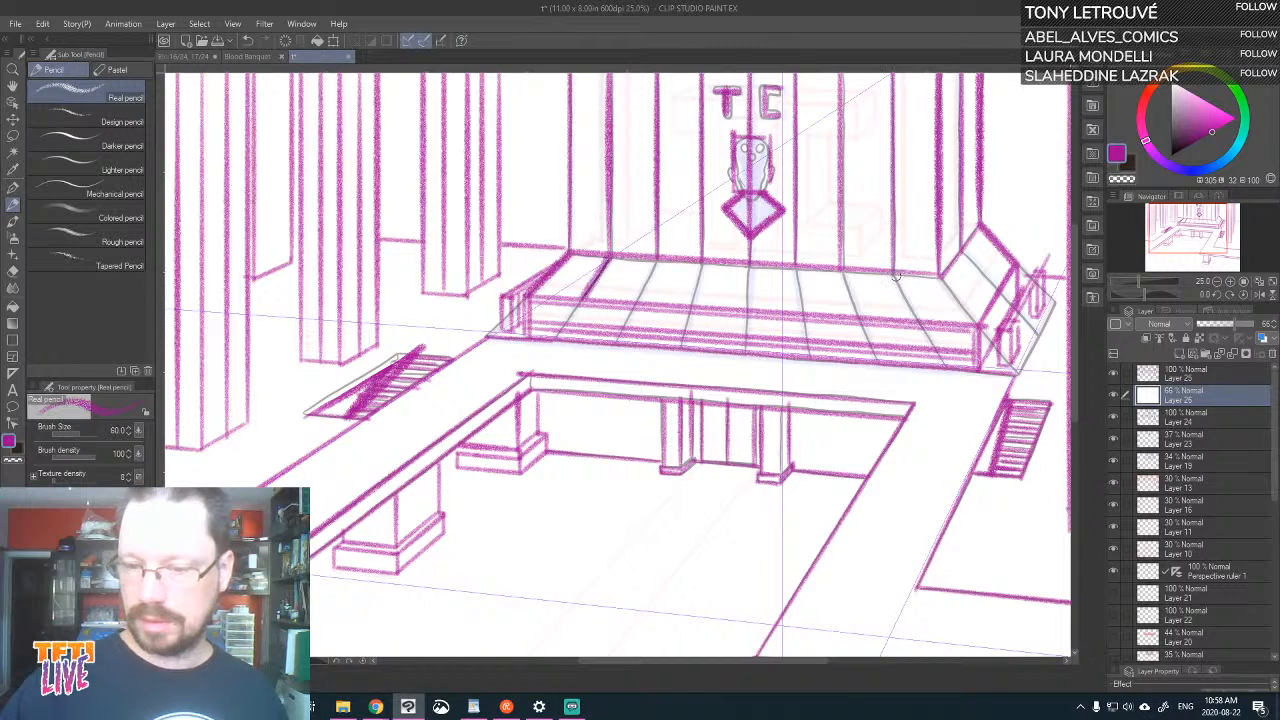
{"action": "mouse_move", "coordinate": [893, 269]}
{"action": "left_mouse_down"}
{"action": "mouse_move", "coordinate": [917, 318]}
{"action": "mouse_move", "coordinate": [977, 326]}
{"action": "left_mouse_up"}
{"action": "left_click_drag", "start_coordinate": [942, 279], "coordinate": [978, 323]}
{"action": "left_click_drag", "start_coordinate": [962, 255], "coordinate": [998, 291]}
{"action": "left_click_drag", "start_coordinate": [963, 251], "coordinate": [1000, 291]}
{"action": "left_click_drag", "start_coordinate": [859, 318], "coordinate": [841, 270]}
{"action": "mouse_move", "coordinate": [809, 312]}
{"action": "left_mouse_down"}
{"action": "mouse_move", "coordinate": [795, 265]}
{"action": "mouse_move", "coordinate": [747, 310]}
{"action": "mouse_move", "coordinate": [691, 300]}
{"action": "mouse_move", "coordinate": [697, 257]}
{"action": "left_mouse_up"}
{"action": "left_click_drag", "start_coordinate": [634, 303], "coordinate": [657, 259]}
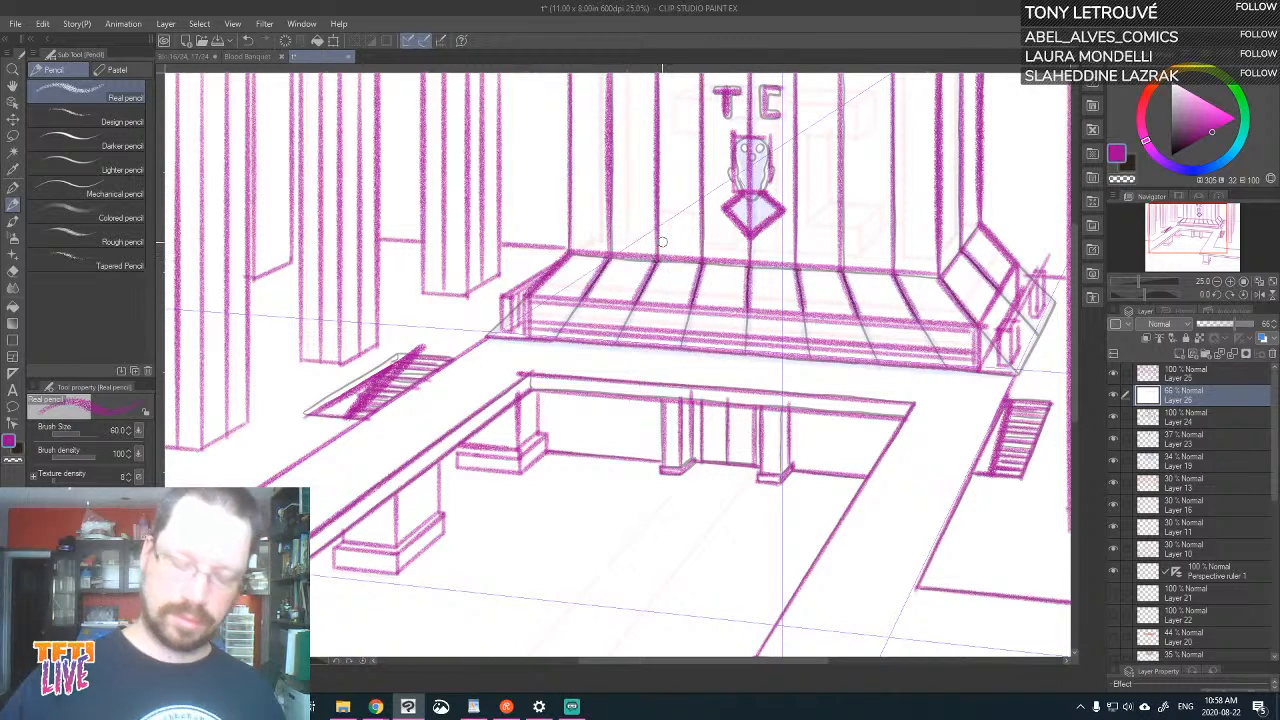
{"action": "key", "text": "ctrl+0"}
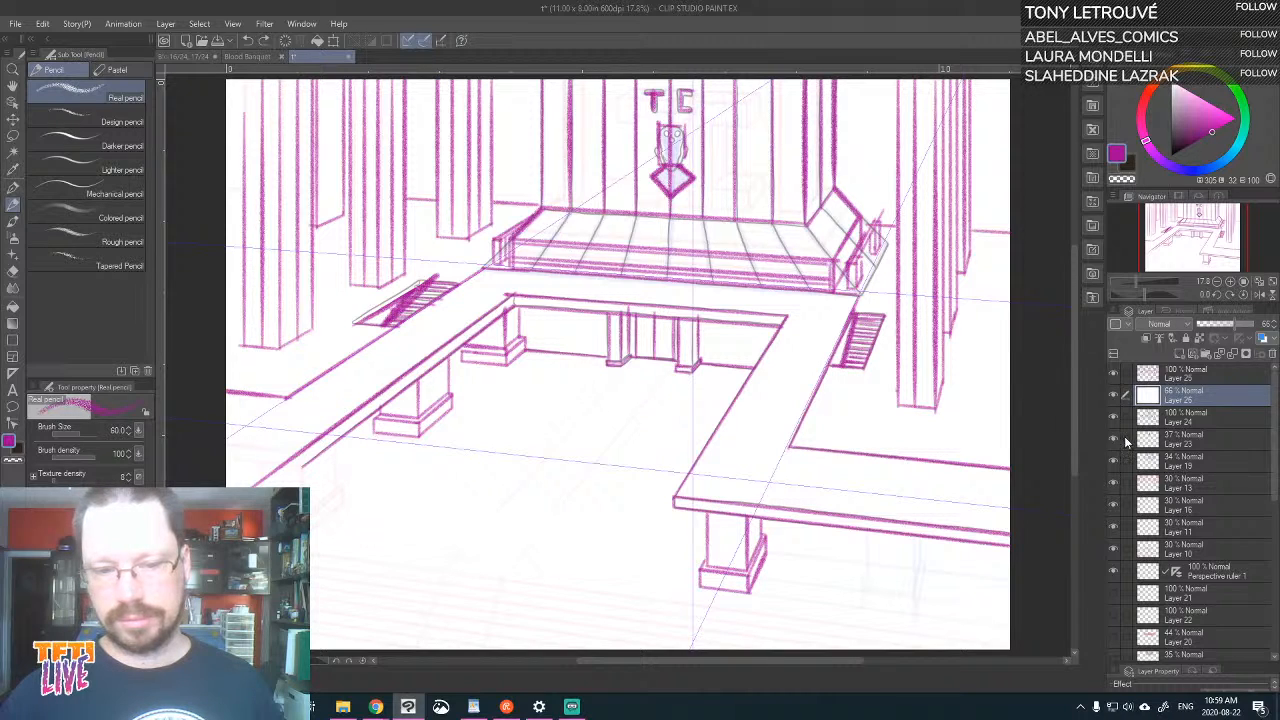
Trace the slanted dividing lines across the top and angled right end of the TC platform on Layer 25
{"action": "left_click", "coordinate": [1157, 384]}
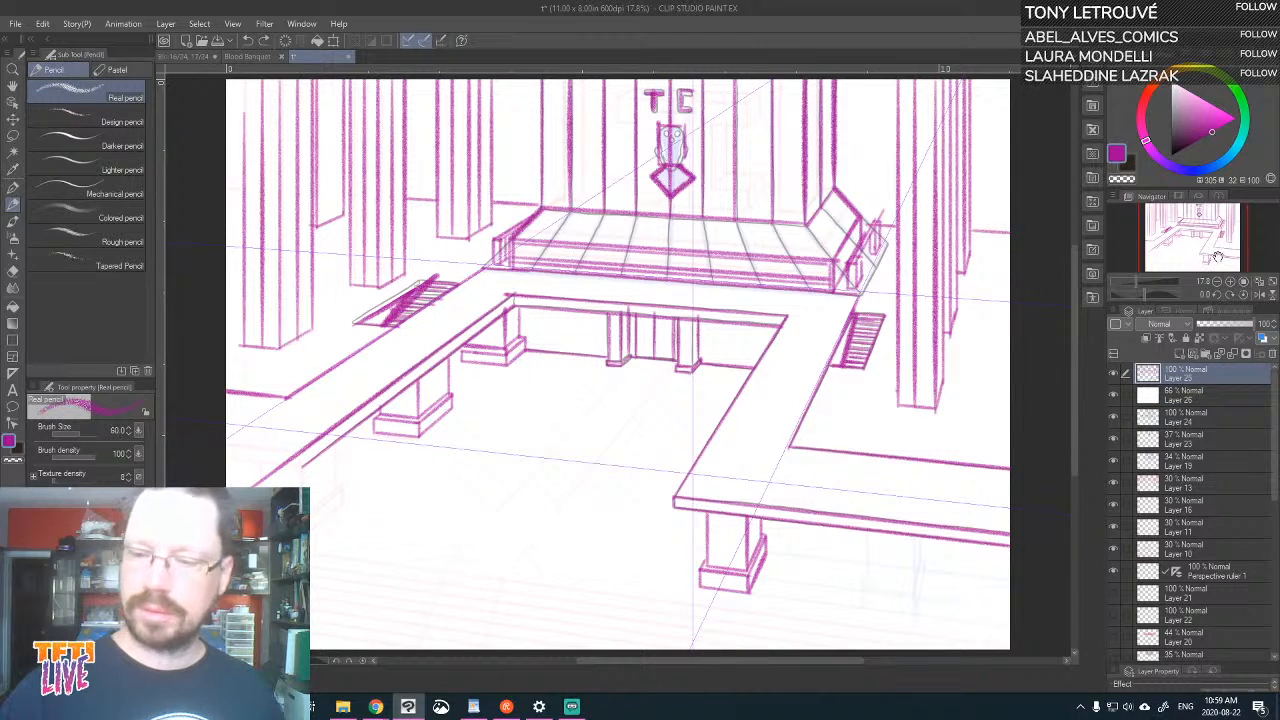
{"action": "mouse_move", "coordinate": [807, 227]}
{"action": "left_mouse_down"}
{"action": "mouse_move", "coordinate": [832, 260]}
{"action": "mouse_move", "coordinate": [850, 240]}
{"action": "mouse_move", "coordinate": [834, 220]}
{"action": "mouse_move", "coordinate": [850, 240]}
{"action": "left_mouse_up"}
{"action": "left_click_drag", "start_coordinate": [770, 221], "coordinate": [792, 254]}
{"action": "left_click_drag", "start_coordinate": [732, 219], "coordinate": [749, 257]}
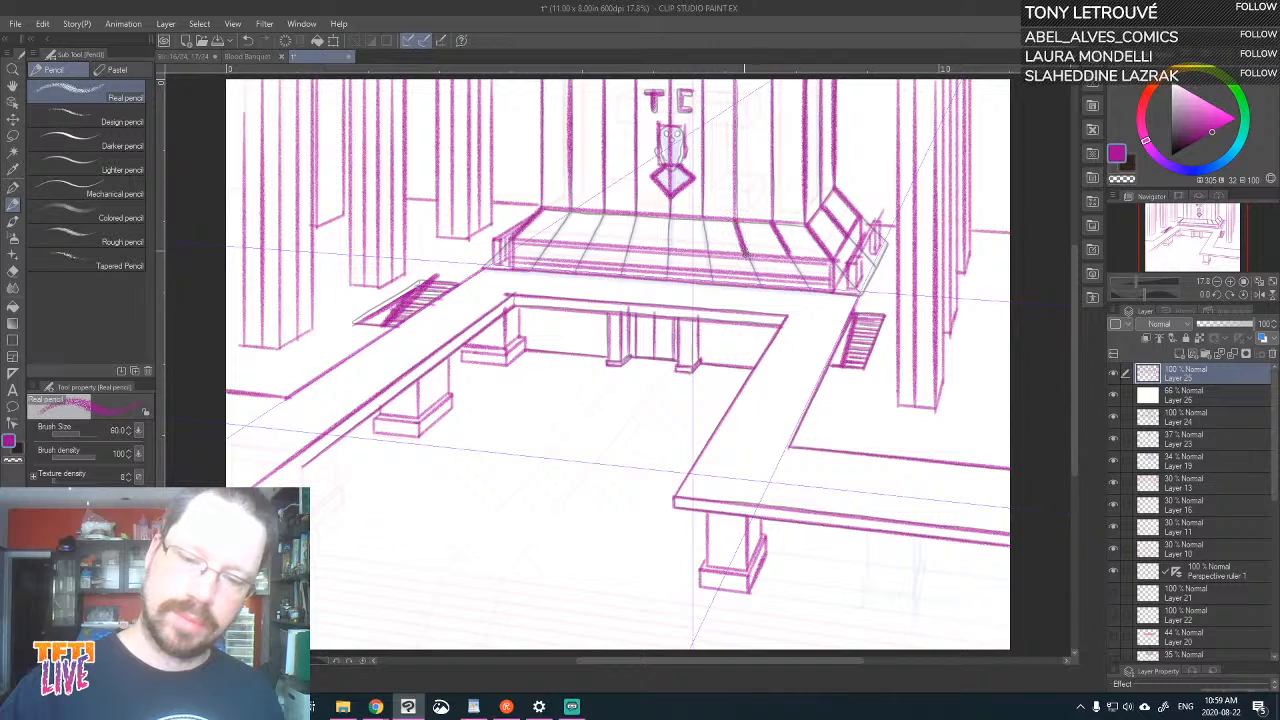
{"action": "mouse_move", "coordinate": [702, 220]}
{"action": "left_mouse_down"}
{"action": "mouse_move", "coordinate": [712, 256]}
{"action": "mouse_move", "coordinate": [673, 256]}
{"action": "mouse_move", "coordinate": [668, 214]}
{"action": "left_mouse_up"}
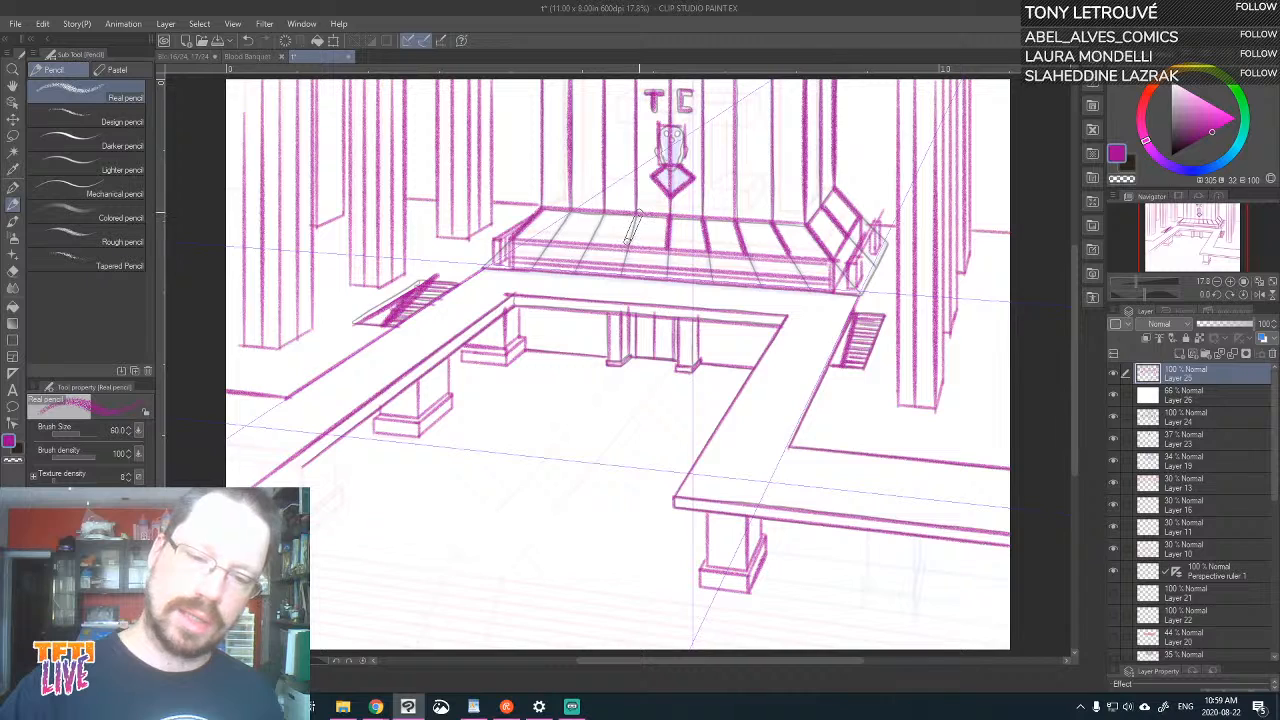
{"action": "left_click_drag", "start_coordinate": [627, 246], "coordinate": [634, 212]}
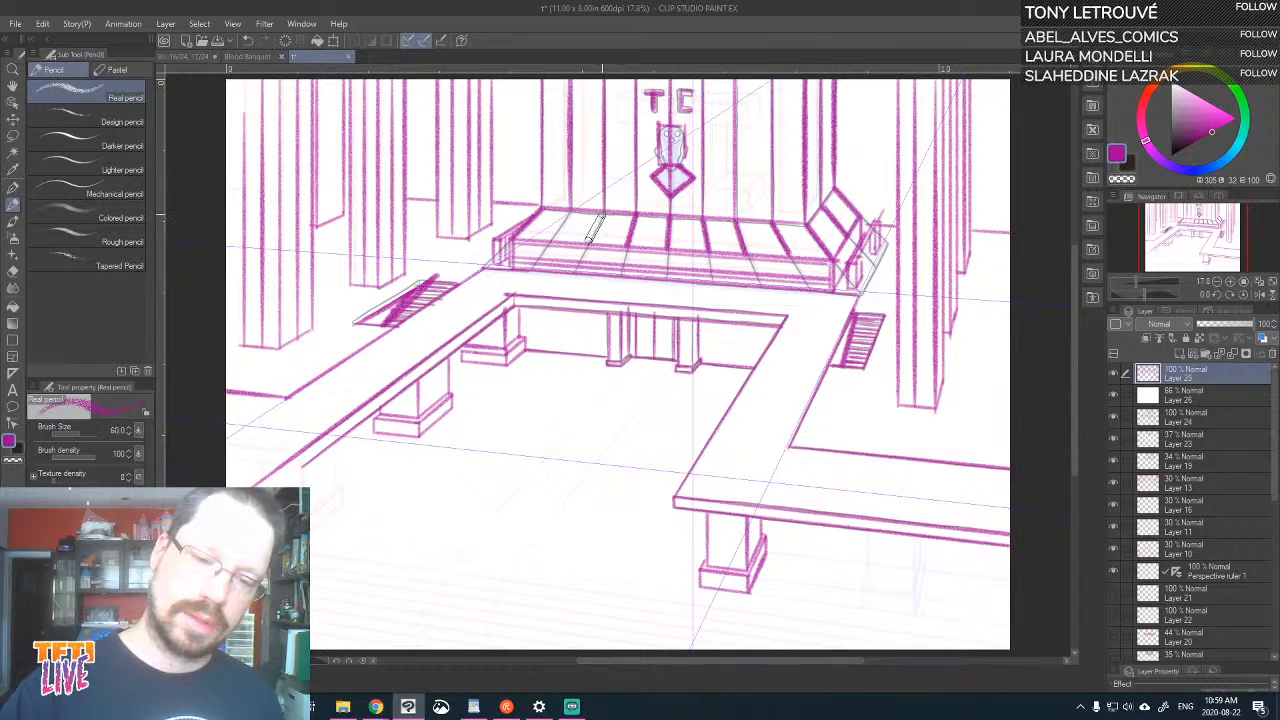
{"action": "left_click_drag", "start_coordinate": [590, 246], "coordinate": [603, 212]}
{"action": "left_click_drag", "start_coordinate": [547, 243], "coordinate": [570, 212]}
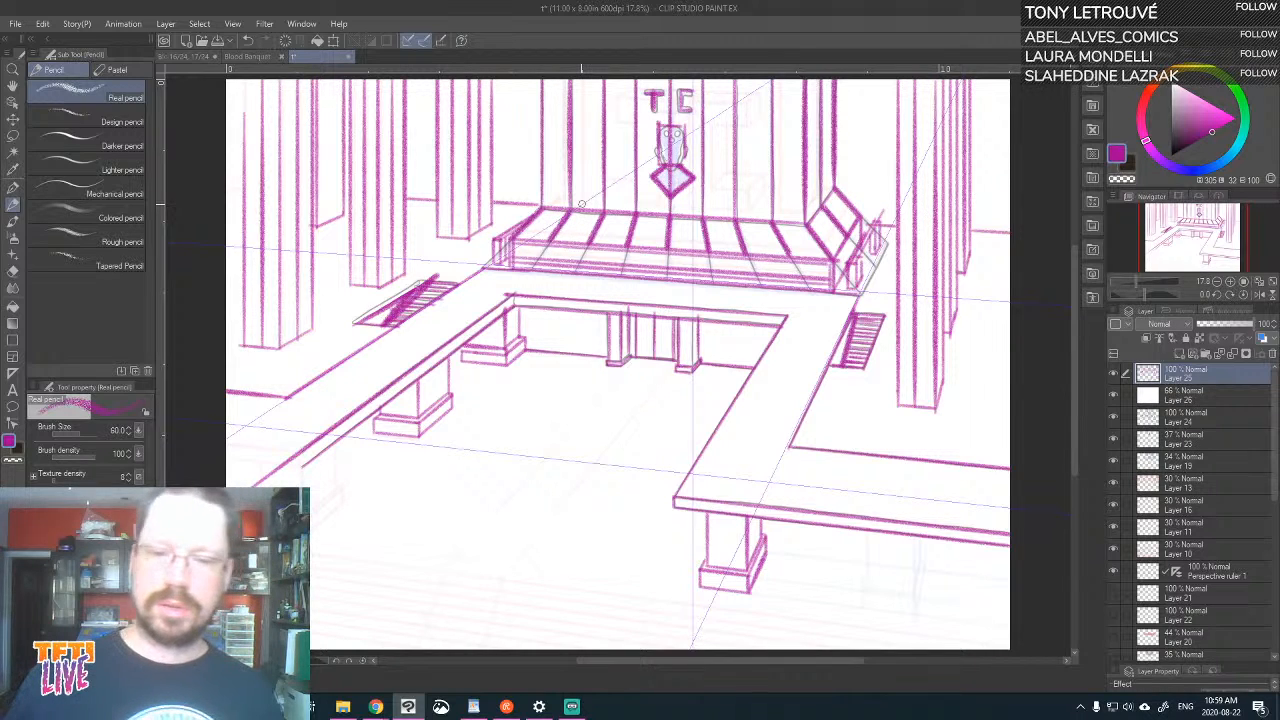
{"action": "key", "text": "ctrl+x"}
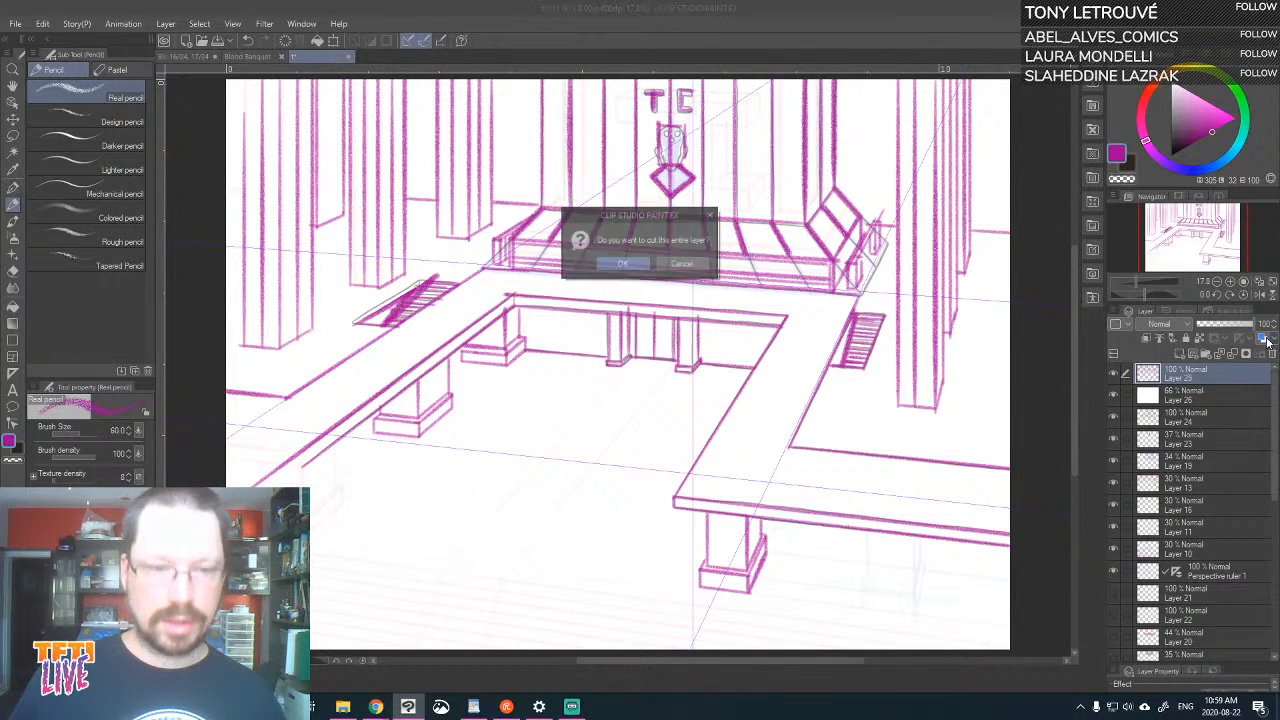
Draw two receding parallel path lines from the central doorway across the hall floor on Layer 25, and save the drawing
{"action": "left_click", "coordinate": [683, 264]}
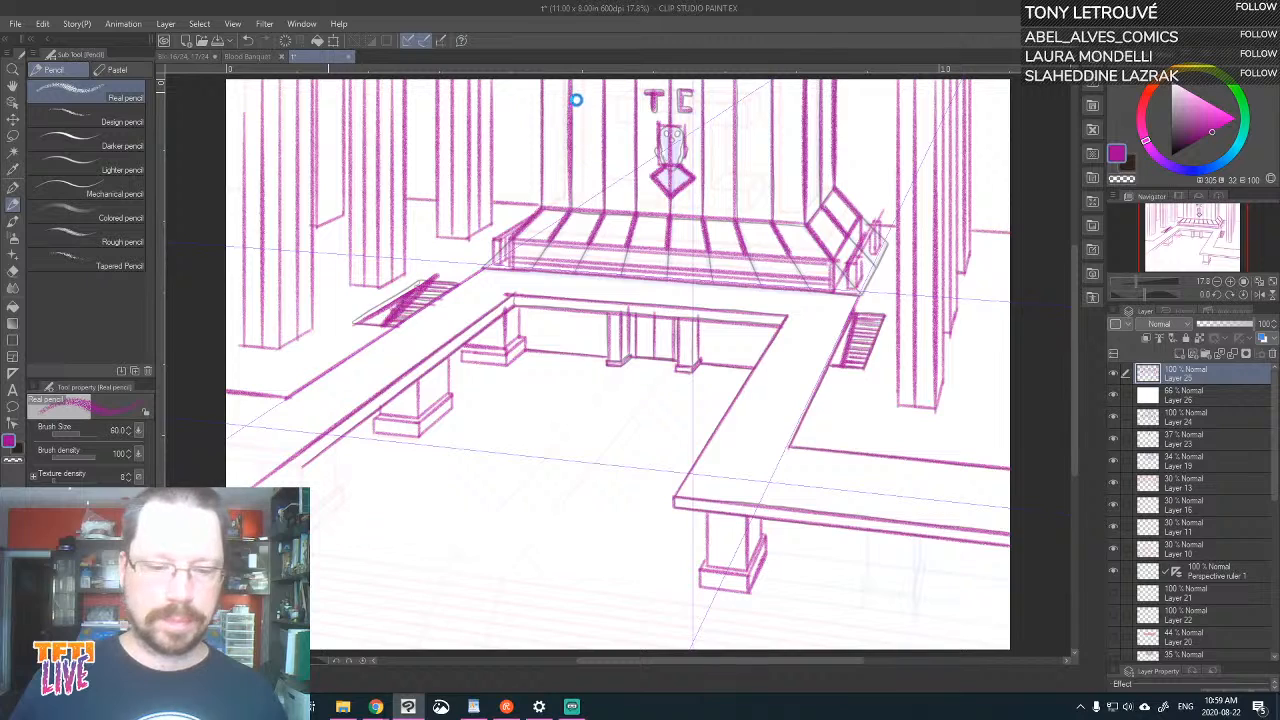
{"action": "key", "text": "ctrl+s"}
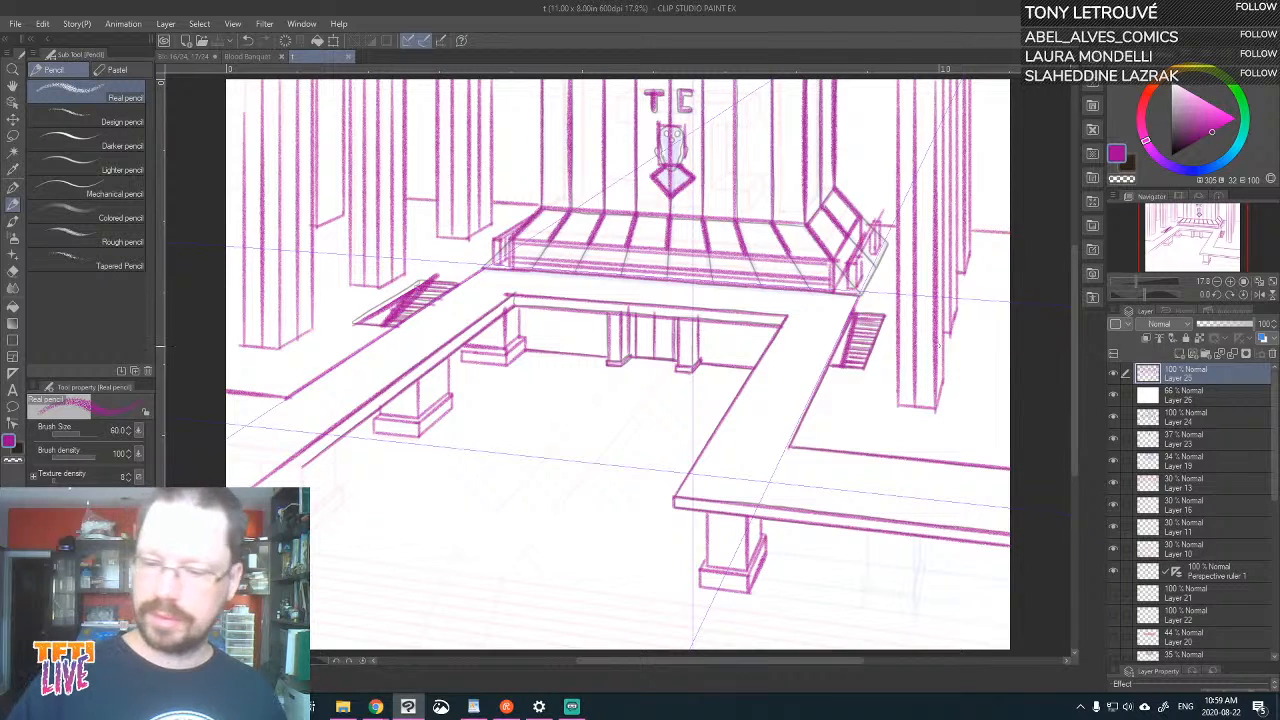
{"action": "left_click_drag", "start_coordinate": [672, 366], "coordinate": [645, 402]}
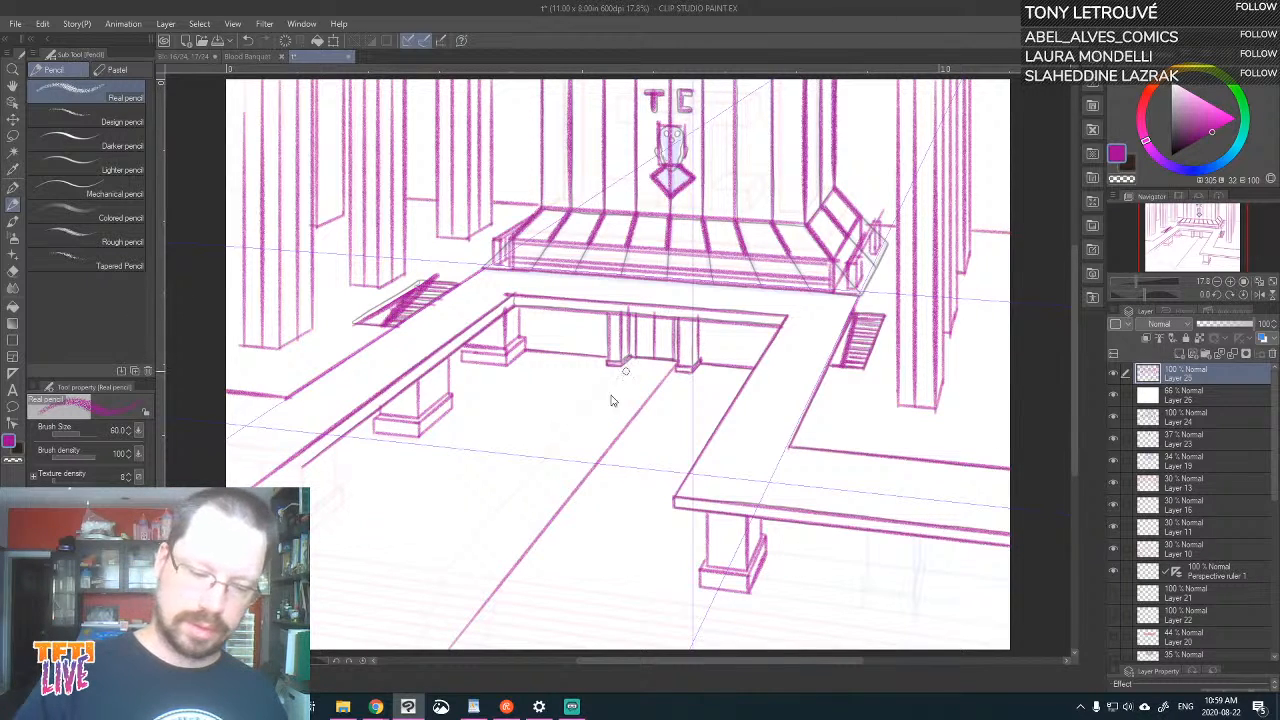
{"action": "key", "text": "ctrl+z"}
{"action": "left_click_drag", "start_coordinate": [509, 575], "coordinate": [648, 400]}
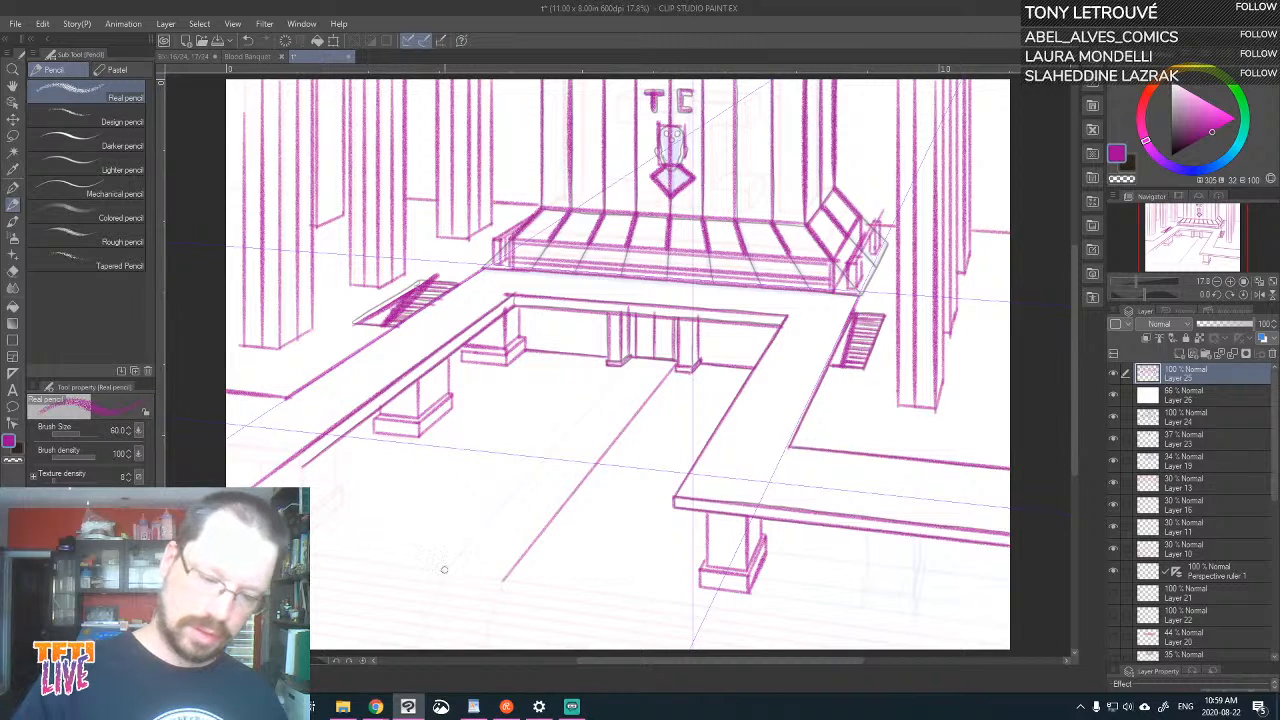
{"action": "left_click_drag", "start_coordinate": [444, 569], "coordinate": [632, 366]}
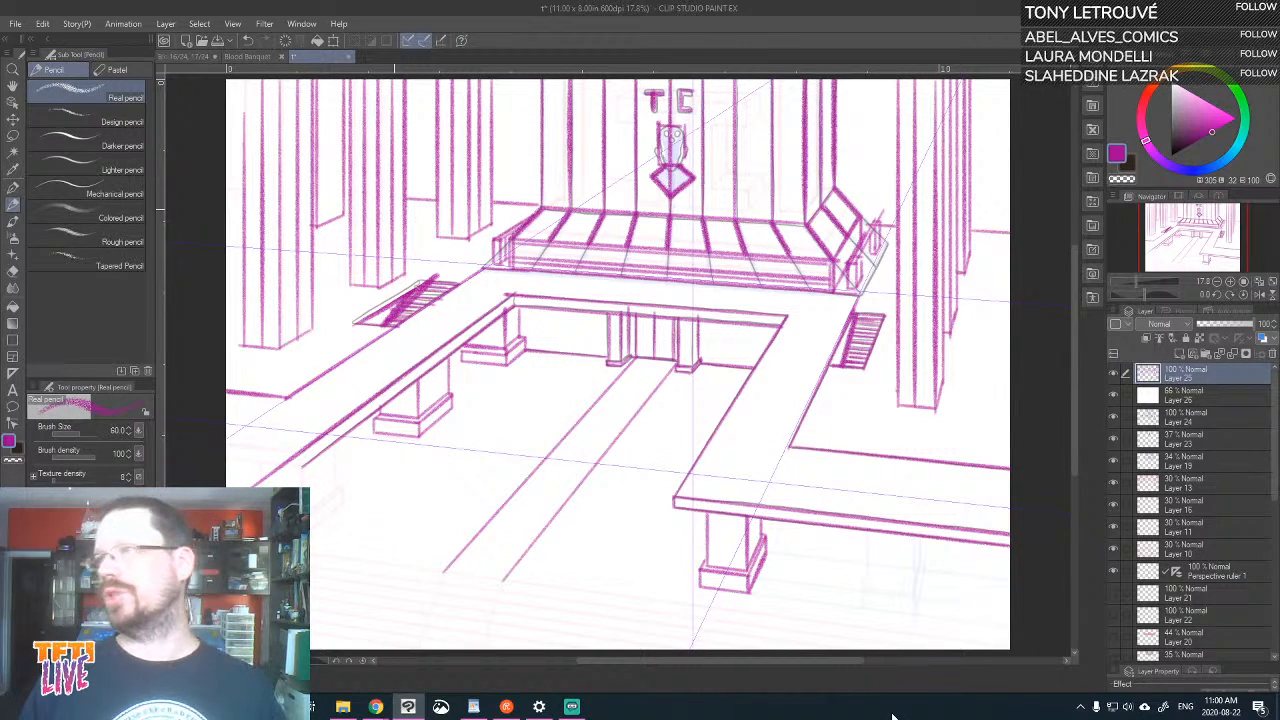
{"action": "key", "text": "ctrl+s"}
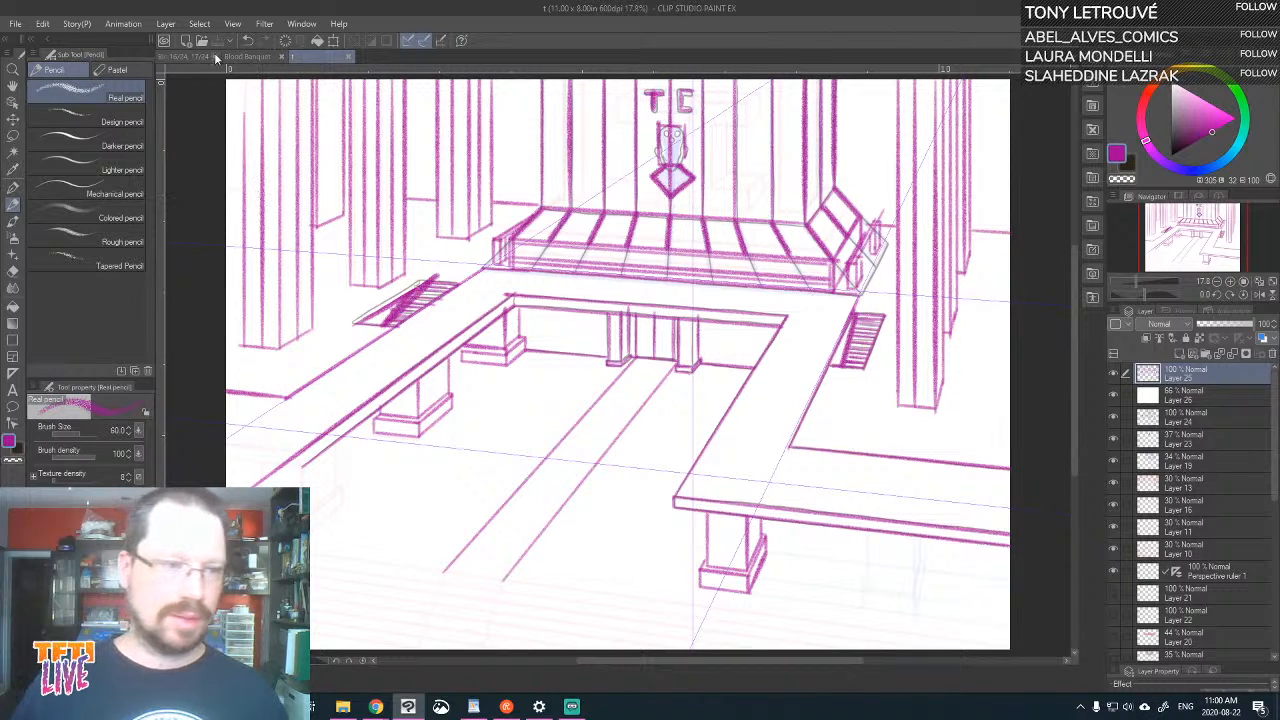
In the Blood Banquet 16/24, 17/24 document, lower the crowd panel's sketch on Layer 3 to 19% opacity
{"action": "left_click", "coordinate": [183, 60]}
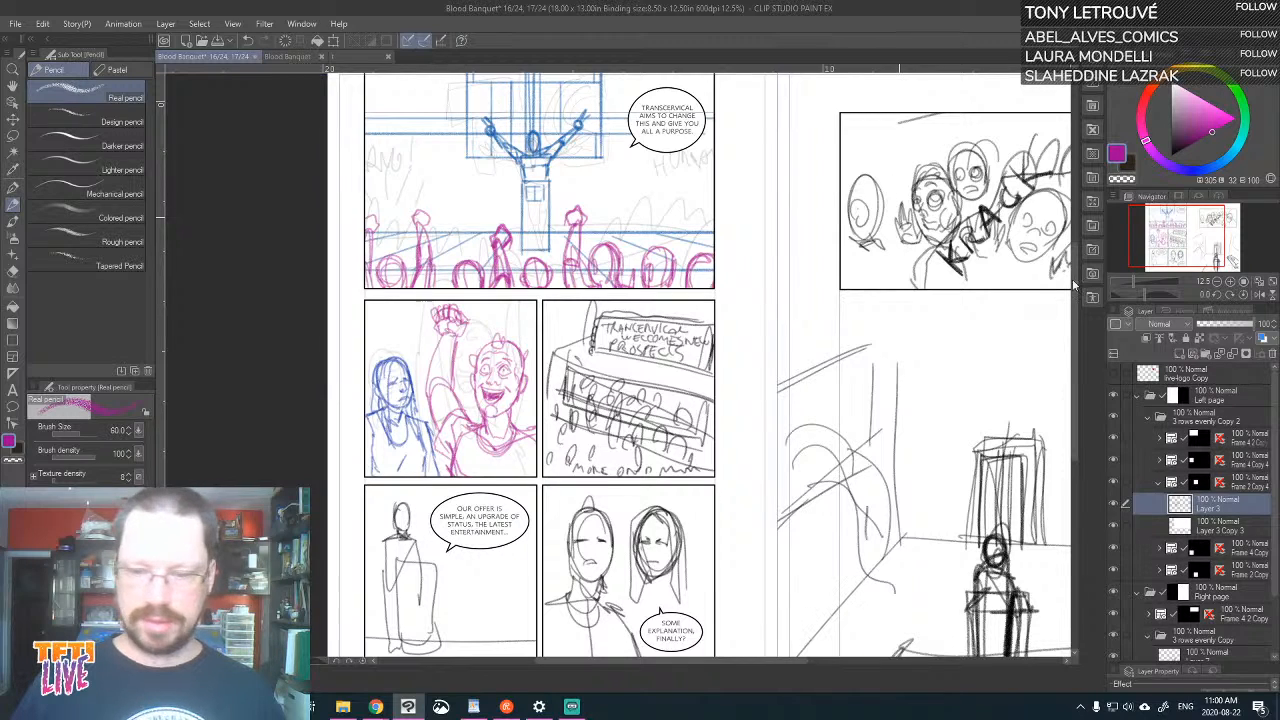
{"action": "left_click", "coordinate": [1113, 570]}
{"action": "left_click", "coordinate": [1113, 570]}
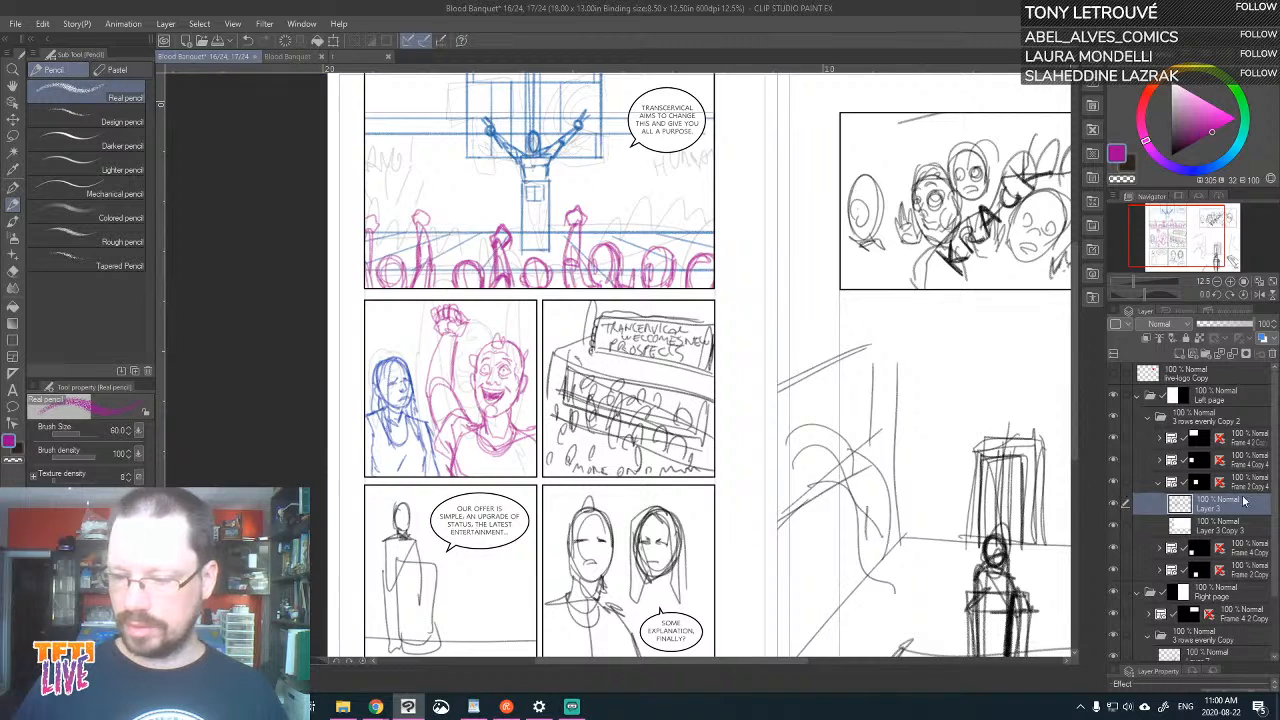
{"action": "left_click", "coordinate": [1118, 507]}
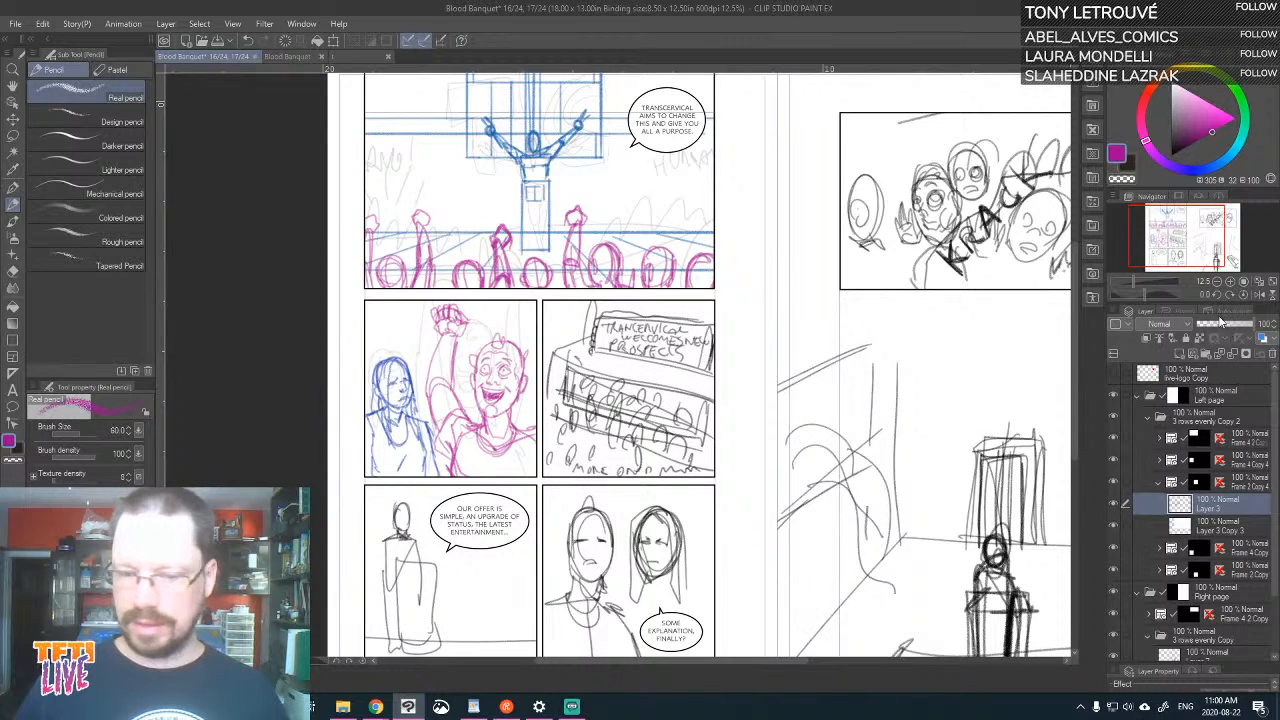
{"action": "left_click", "coordinate": [1214, 325]}
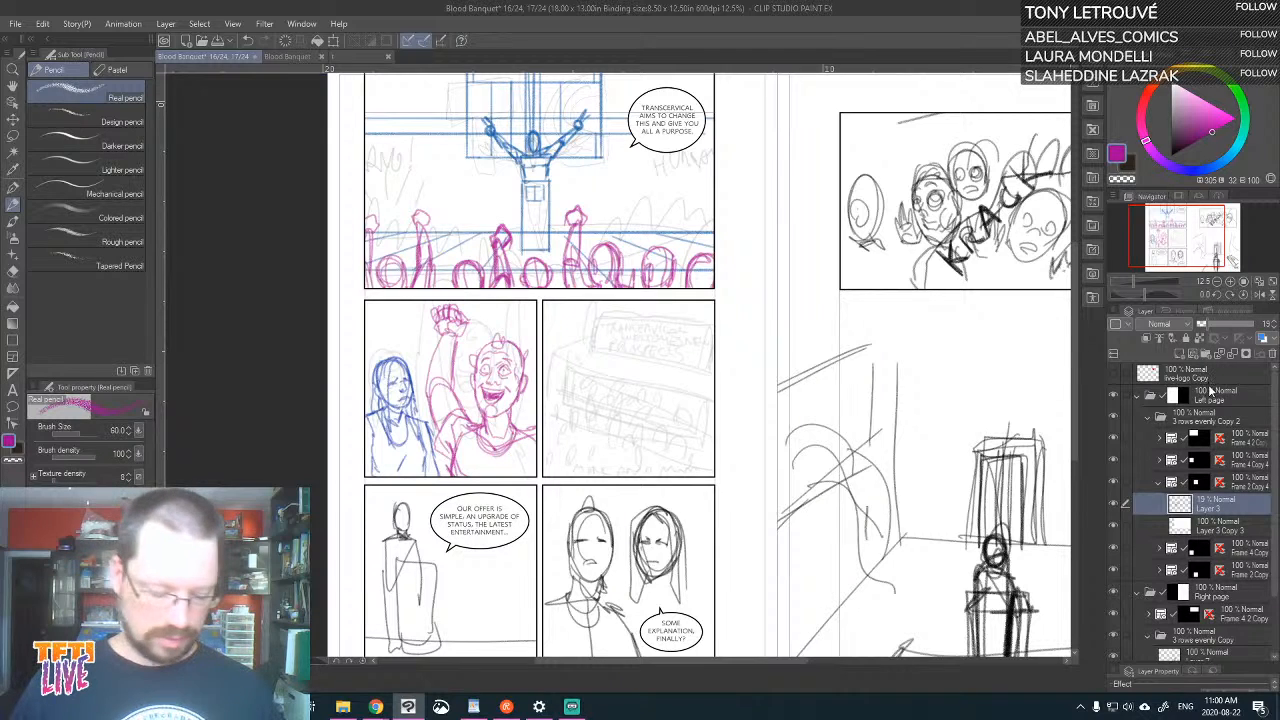
Paste the hall drawing above Layer 3 and move it so the platform and doorway sit in the crowd panel
{"action": "key", "text": "ctrl+v"}
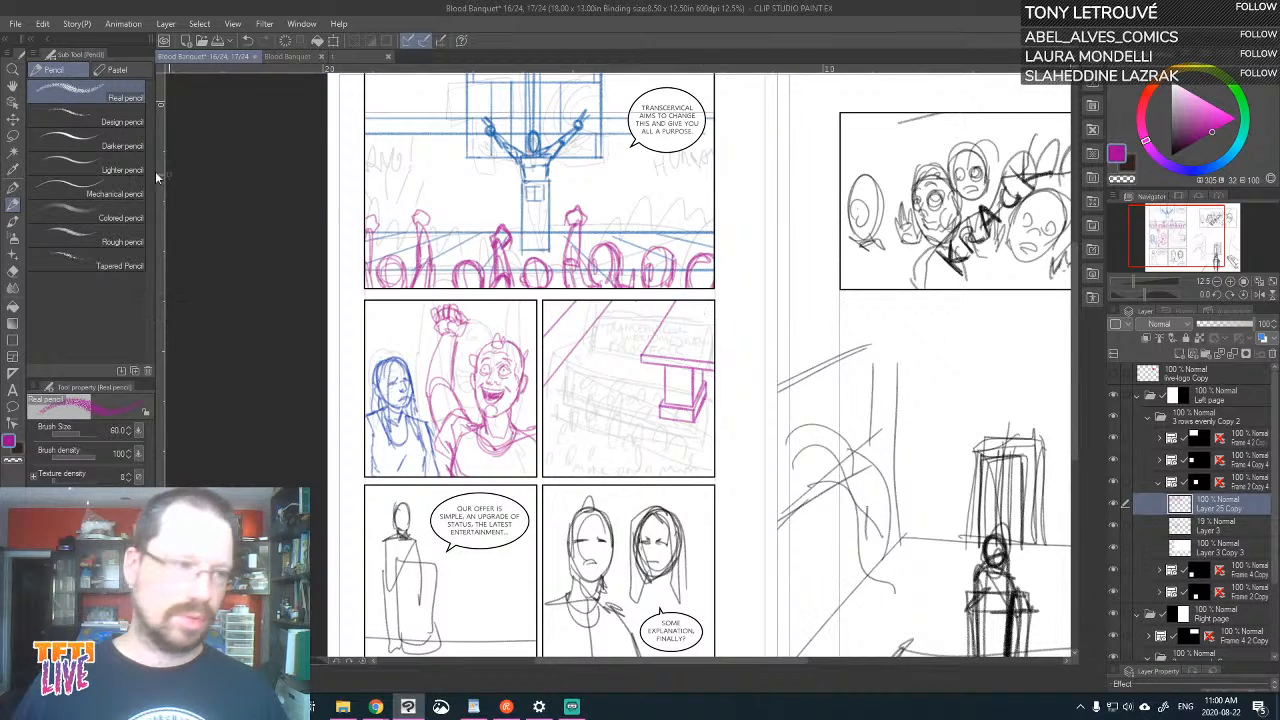
{"action": "left_click", "coordinate": [12, 118]}
{"action": "left_click_drag", "start_coordinate": [695, 397], "coordinate": [622, 397]}
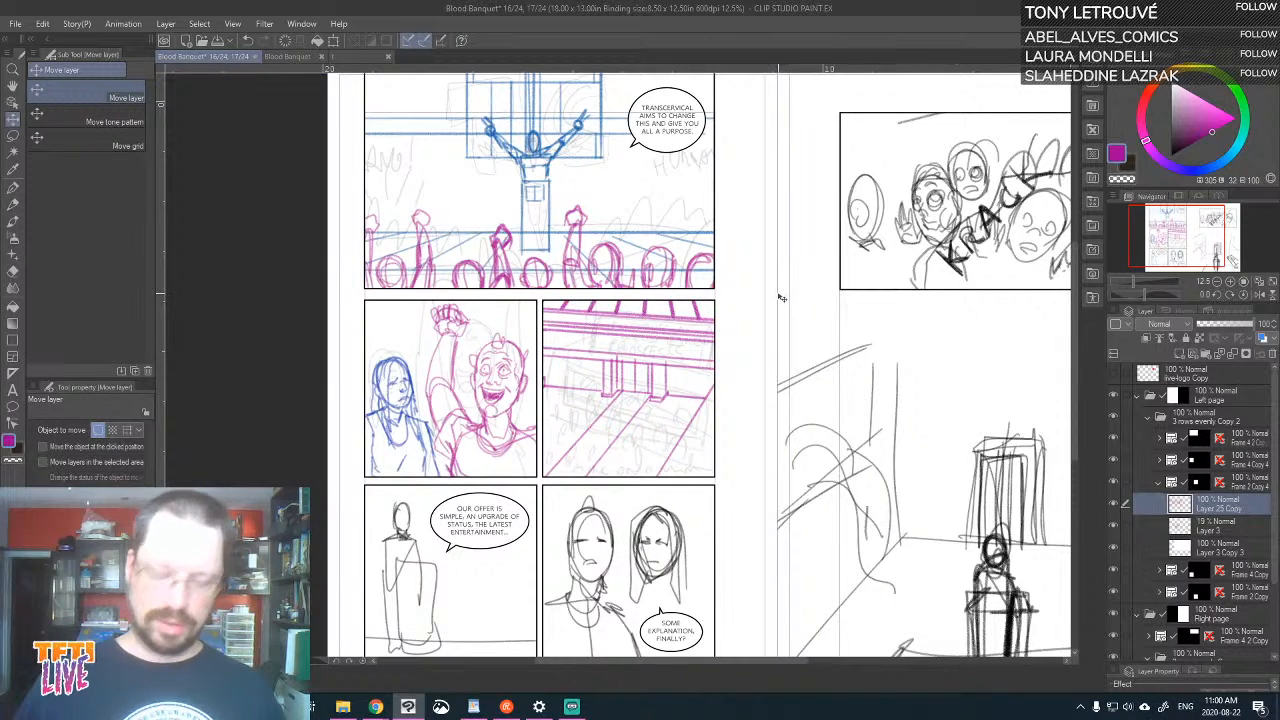
Scale the pasted hall drawing down proportionally and place it over the left page's crowd panel
{"action": "scroll", "coordinate": [774, 325], "scroll_direction": "down", "scroll_amount": 2}
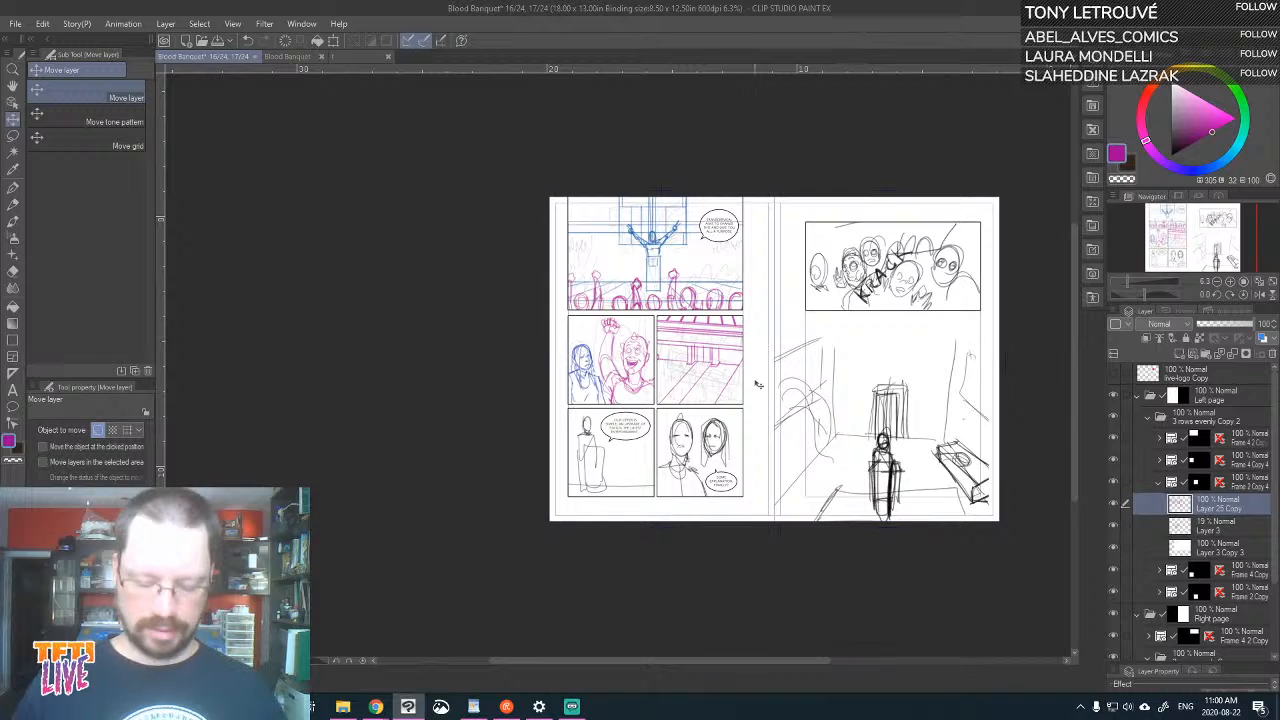
{"action": "key", "text": "ctrl+t"}
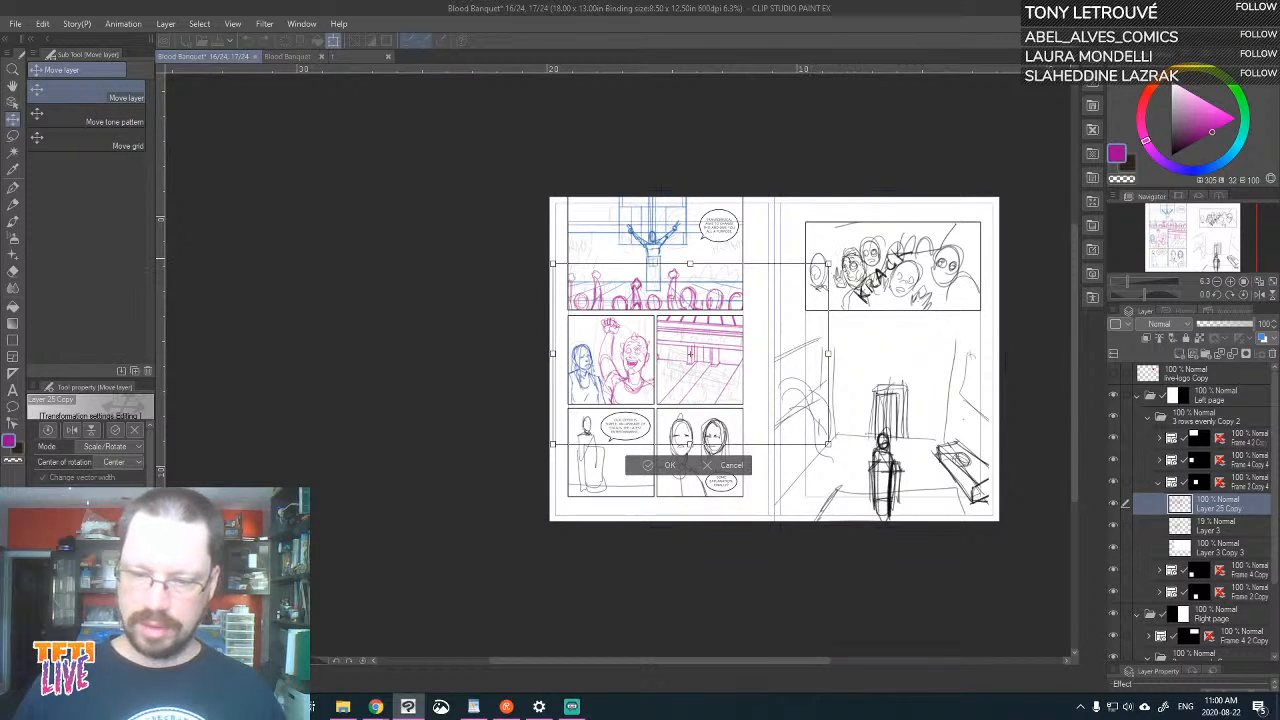
{"action": "left_click_drag", "start_coordinate": [829, 265], "coordinate": [752, 314]}
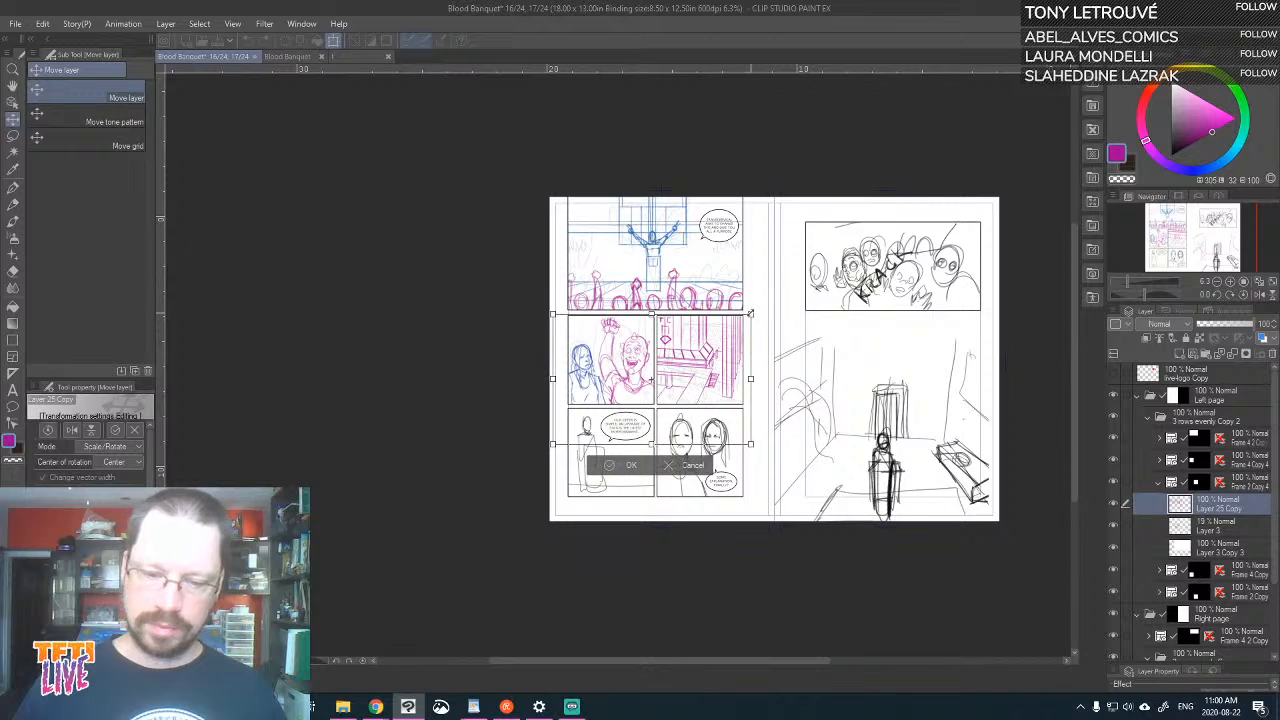
{"action": "left_click_drag", "start_coordinate": [725, 385], "coordinate": [757, 391]}
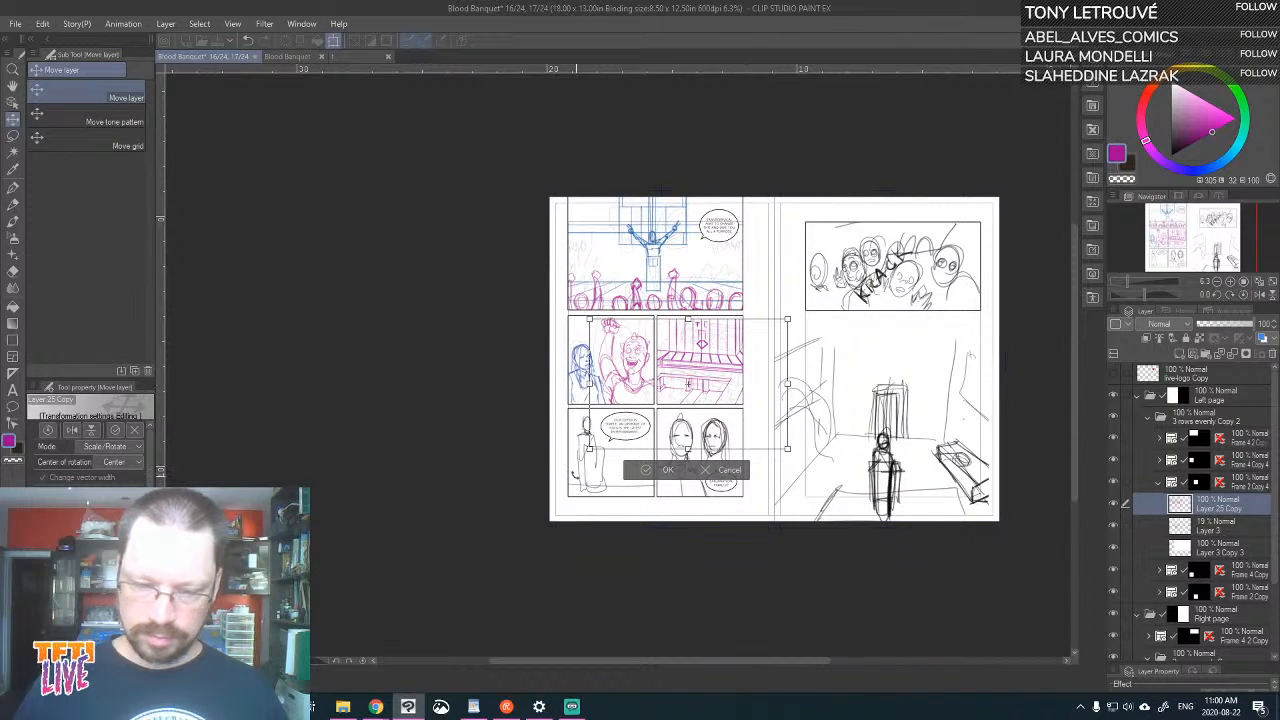
{"action": "left_click_drag", "start_coordinate": [589, 448], "coordinate": [616, 430]}
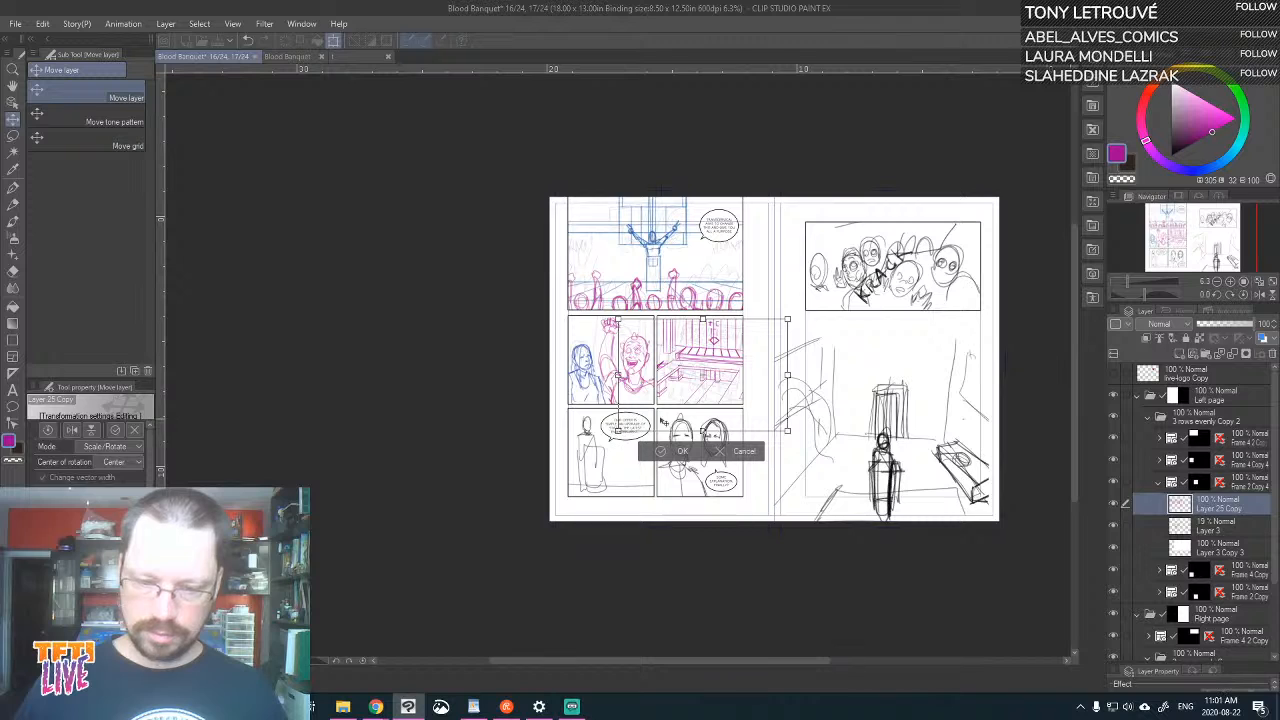
{"action": "left_click_drag", "start_coordinate": [697, 387], "coordinate": [693, 386]}
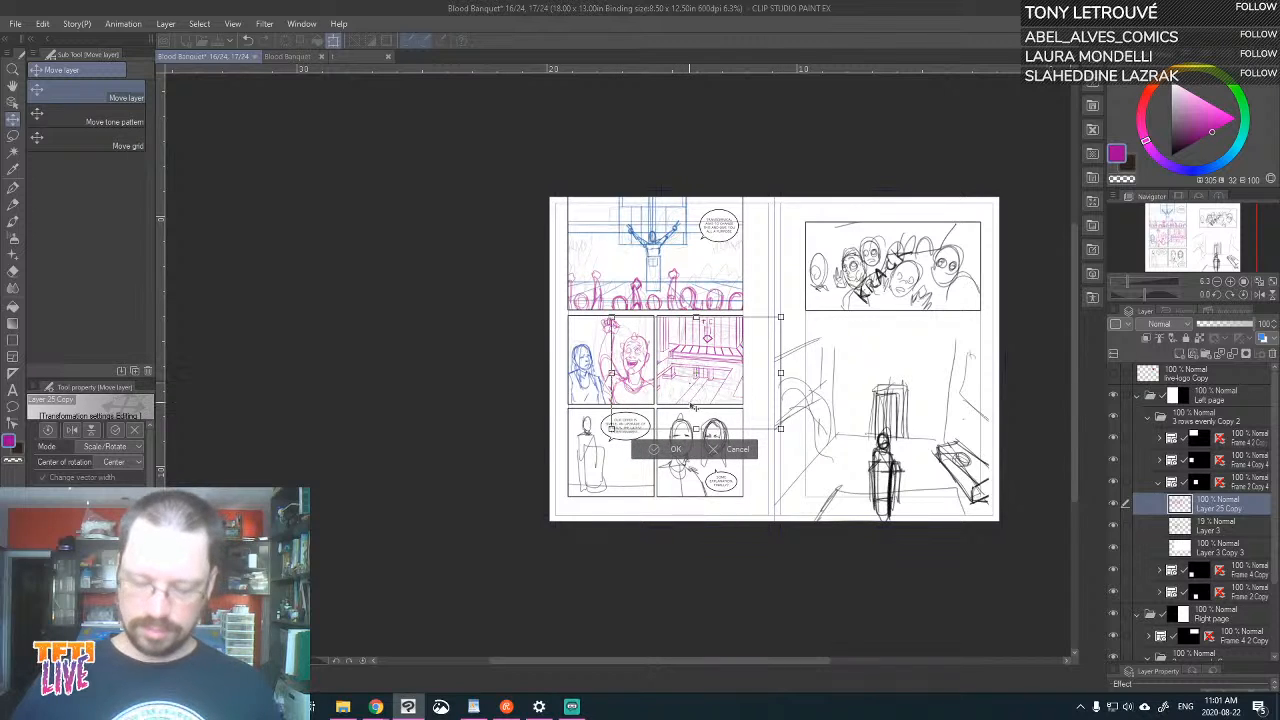
Shrink the hall drawing further and shift it so the whole TC platform and the right staircase fit inside the panel
{"action": "scroll", "coordinate": [690, 388], "scroll_direction": "up", "scroll_amount": 2}
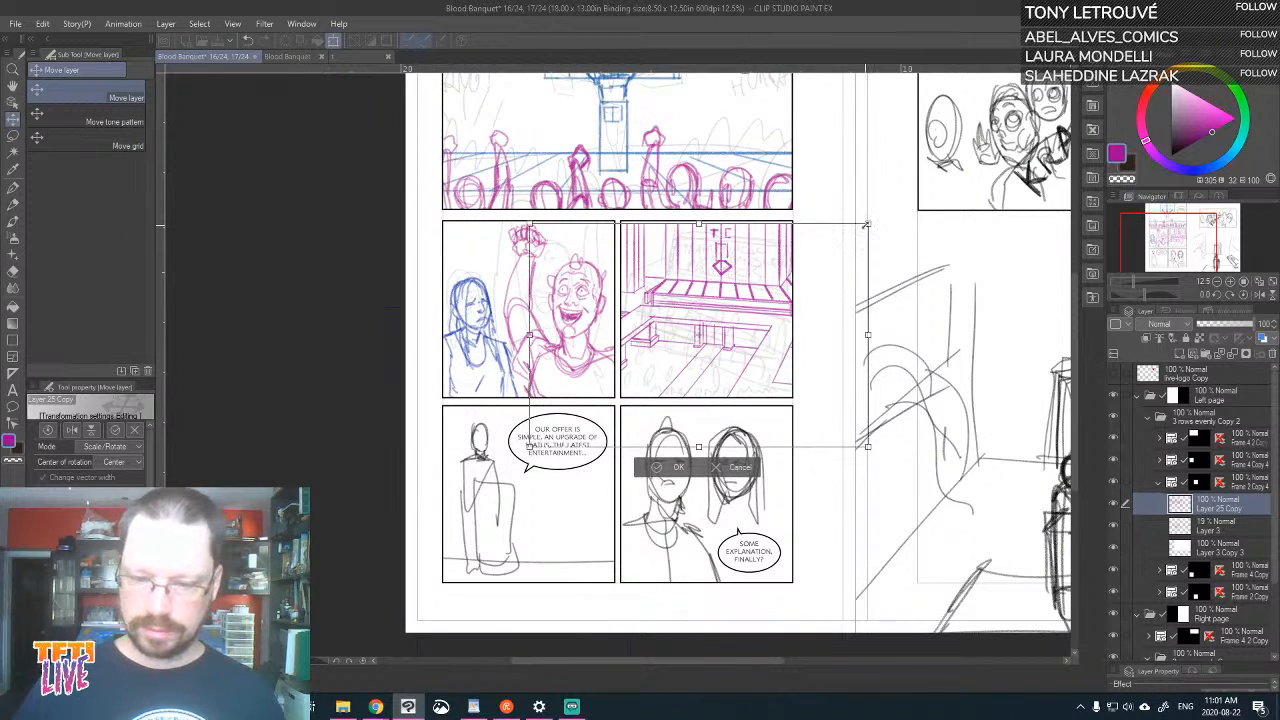
{"action": "left_click_drag", "start_coordinate": [770, 332], "coordinate": [760, 337]}
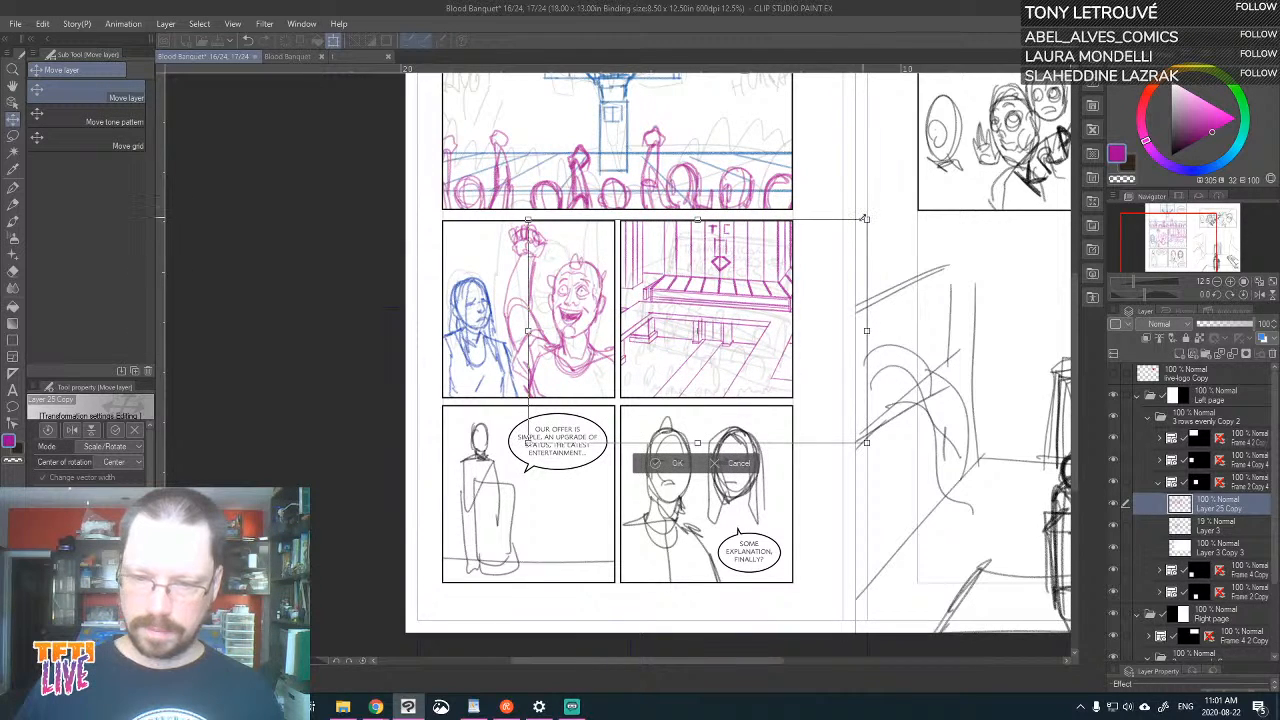
{"action": "left_click_drag", "start_coordinate": [865, 218], "coordinate": [819, 284]}
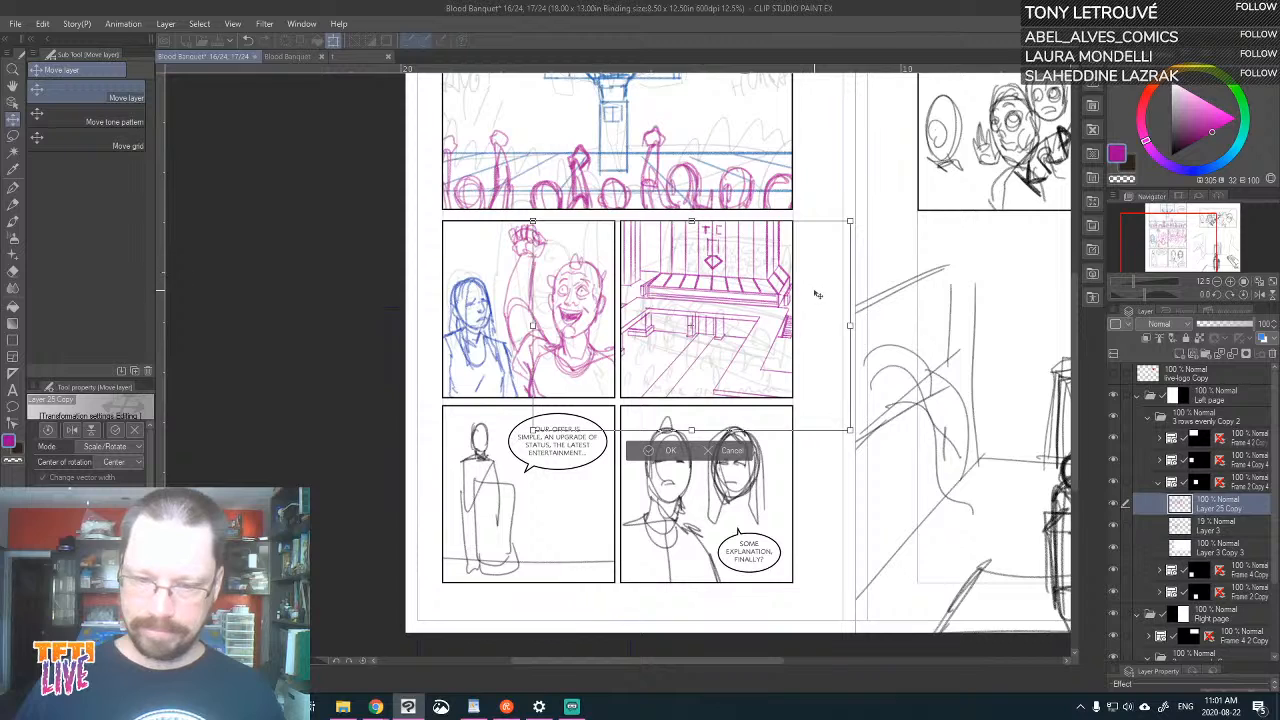
{"action": "left_click_drag", "start_coordinate": [849, 432], "coordinate": [839, 423]}
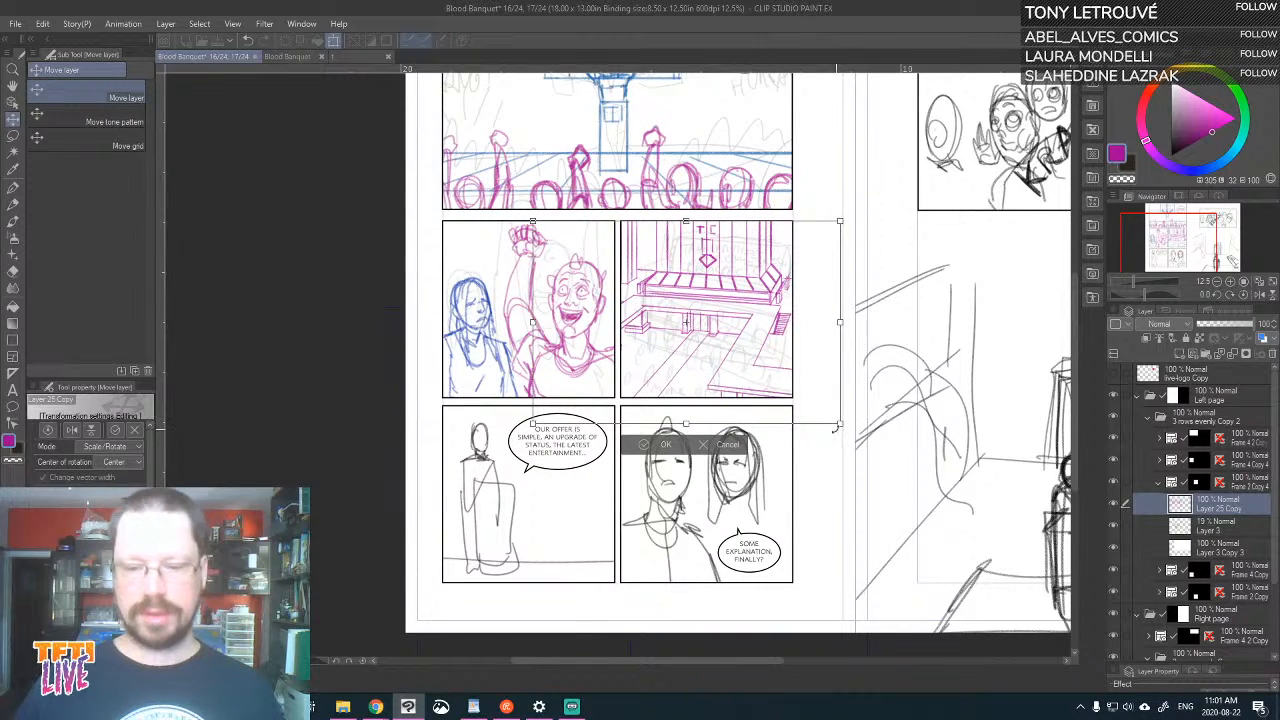
{"action": "left_click_drag", "start_coordinate": [822, 386], "coordinate": [824, 379]}
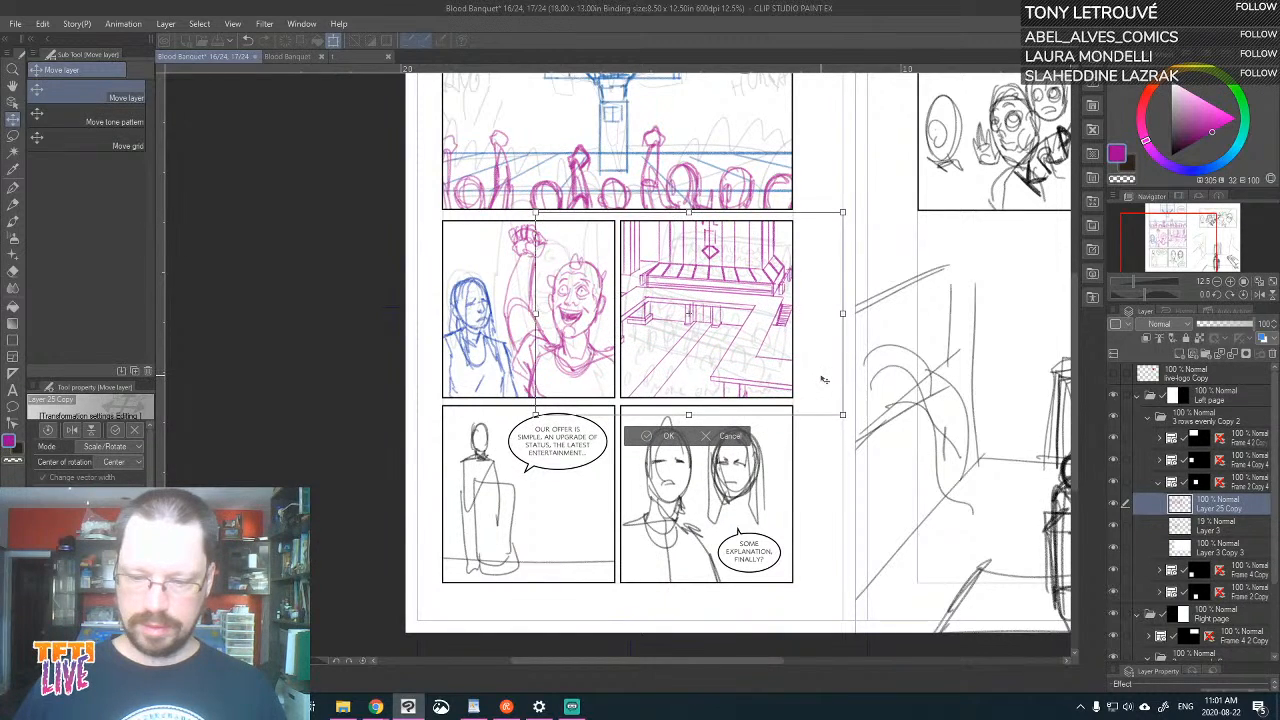
Reposition the hall drawing vertically in the panel to balance the TC lettering above against the near walkway below
{"action": "scroll", "coordinate": [816, 388], "scroll_direction": "up", "scroll_amount": 2}
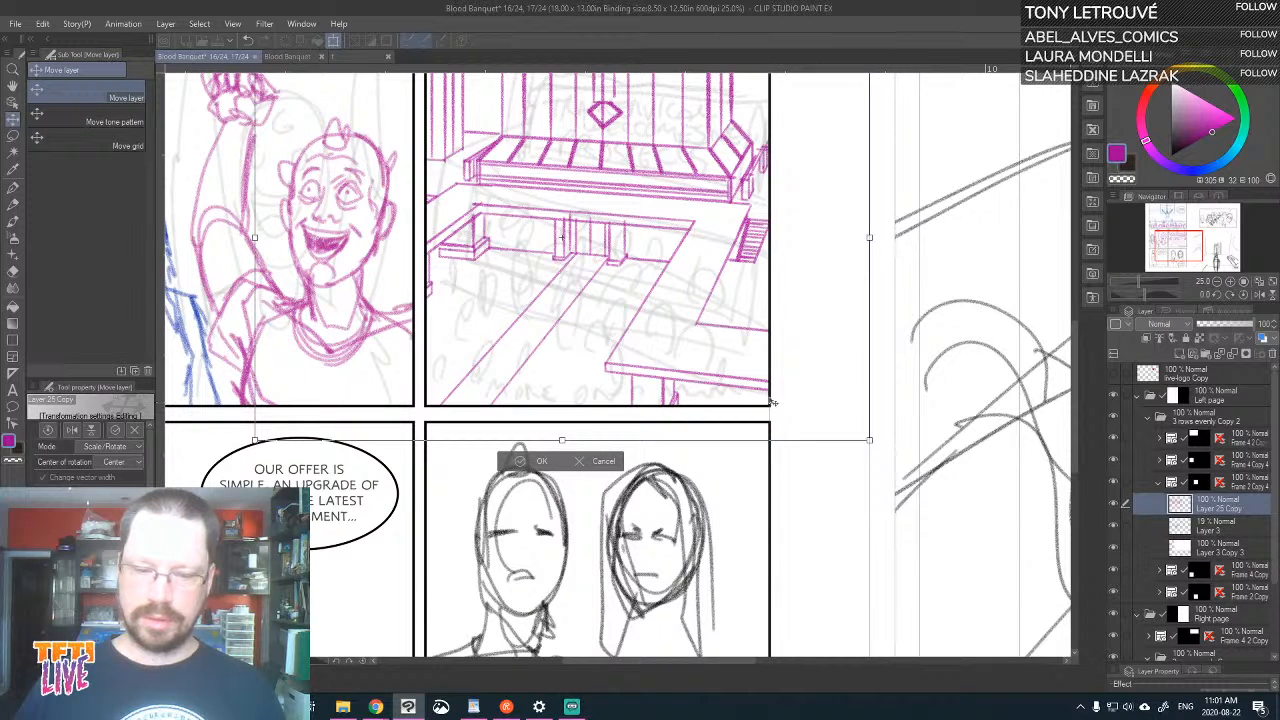
{"action": "left_click_drag", "start_coordinate": [787, 375], "coordinate": [788, 389]}
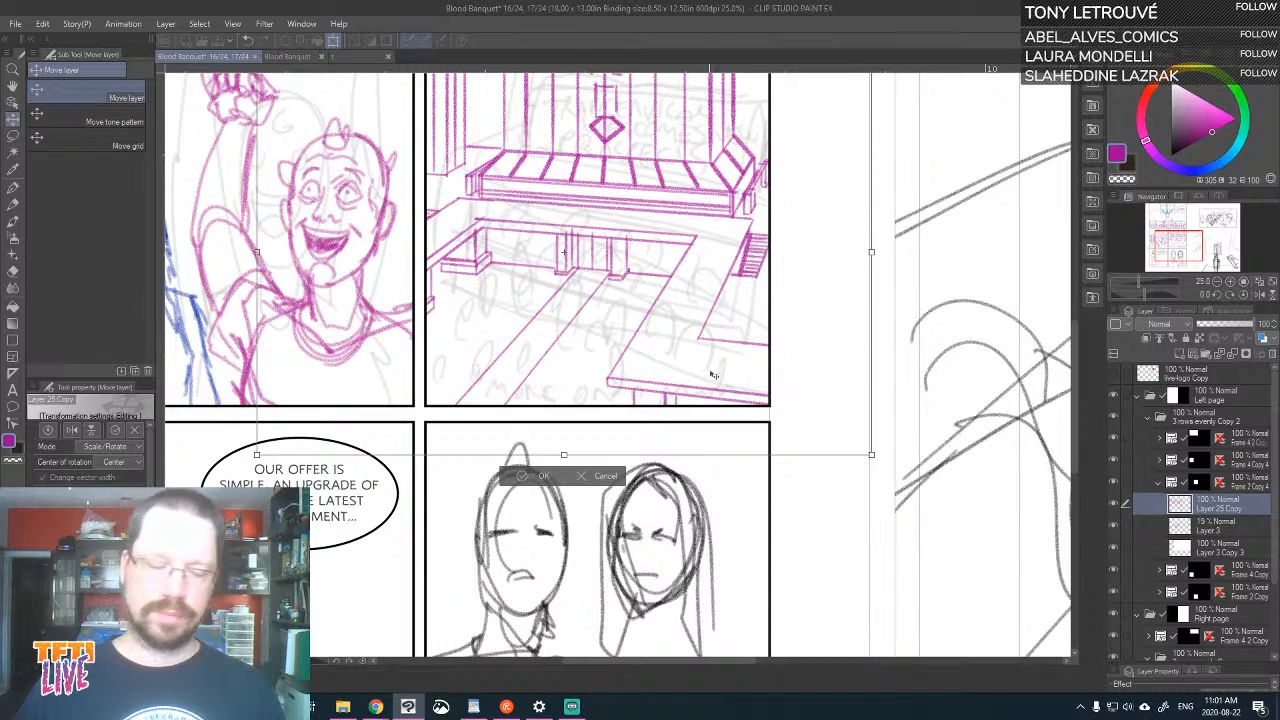
{"action": "left_click_drag", "start_coordinate": [713, 375], "coordinate": [722, 407]}
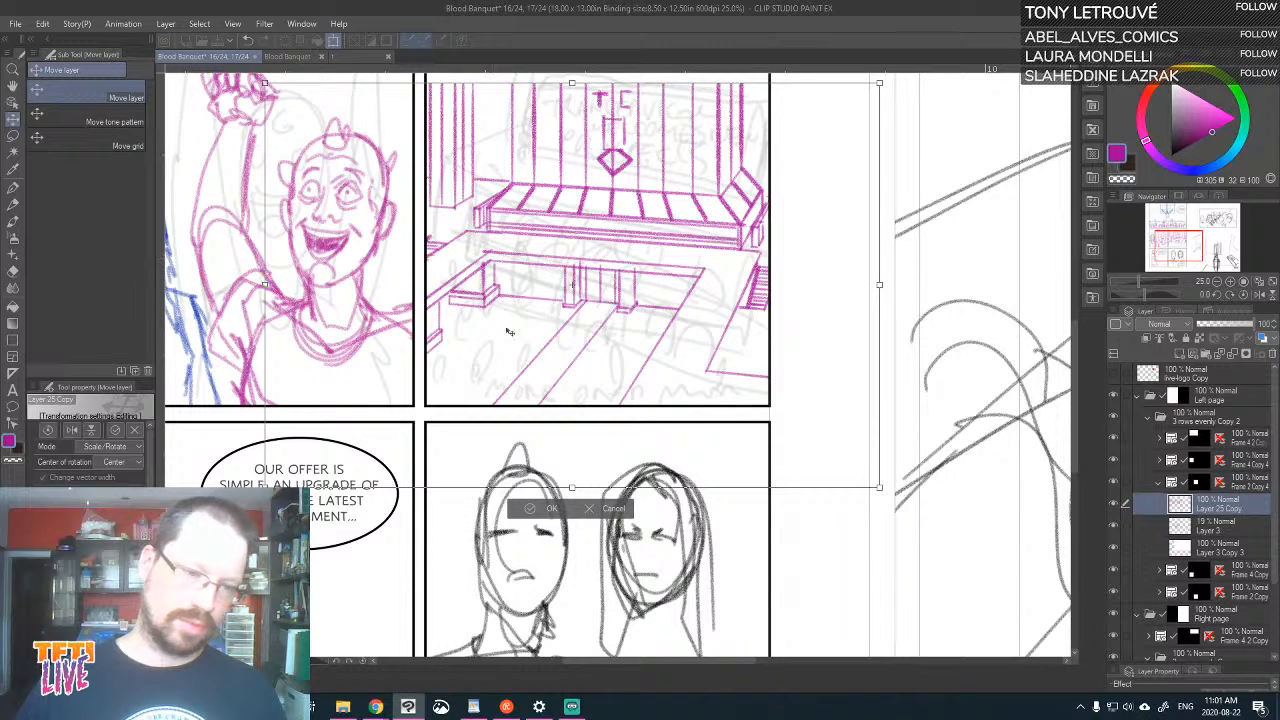
{"action": "left_click_drag", "start_coordinate": [489, 278], "coordinate": [502, 312]}
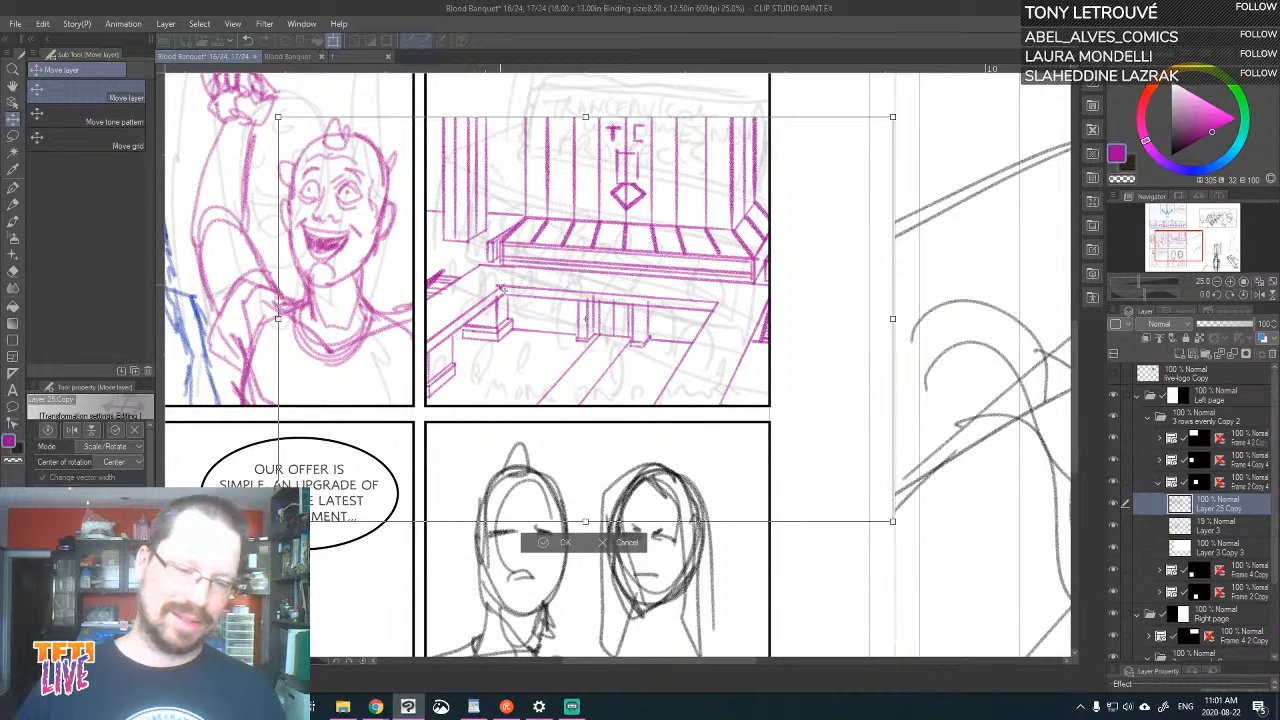
{"action": "left_click_drag", "start_coordinate": [669, 317], "coordinate": [661, 257]}
{"action": "left_click_drag", "start_coordinate": [718, 228], "coordinate": [716, 320]}
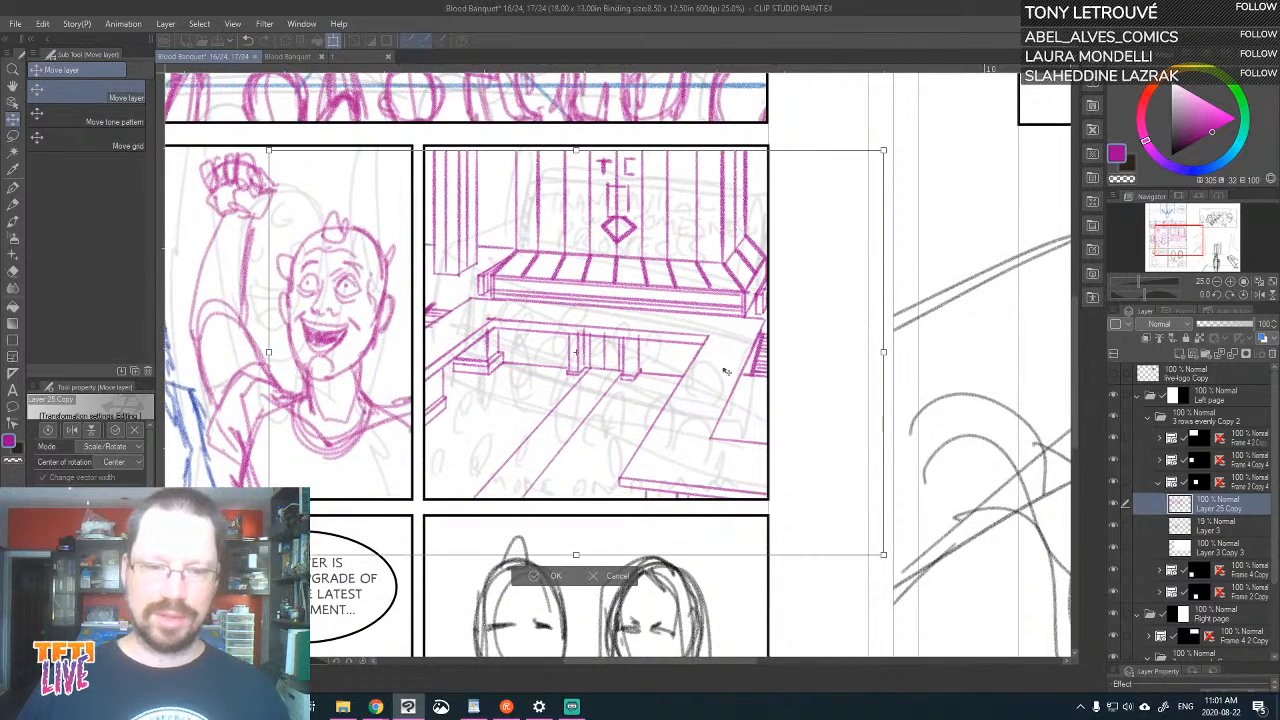
{"action": "left_click_drag", "start_coordinate": [713, 403], "coordinate": [712, 398]}
{"action": "key", "text": "shift+Up"}
{"action": "key", "text": "shift+Up"}
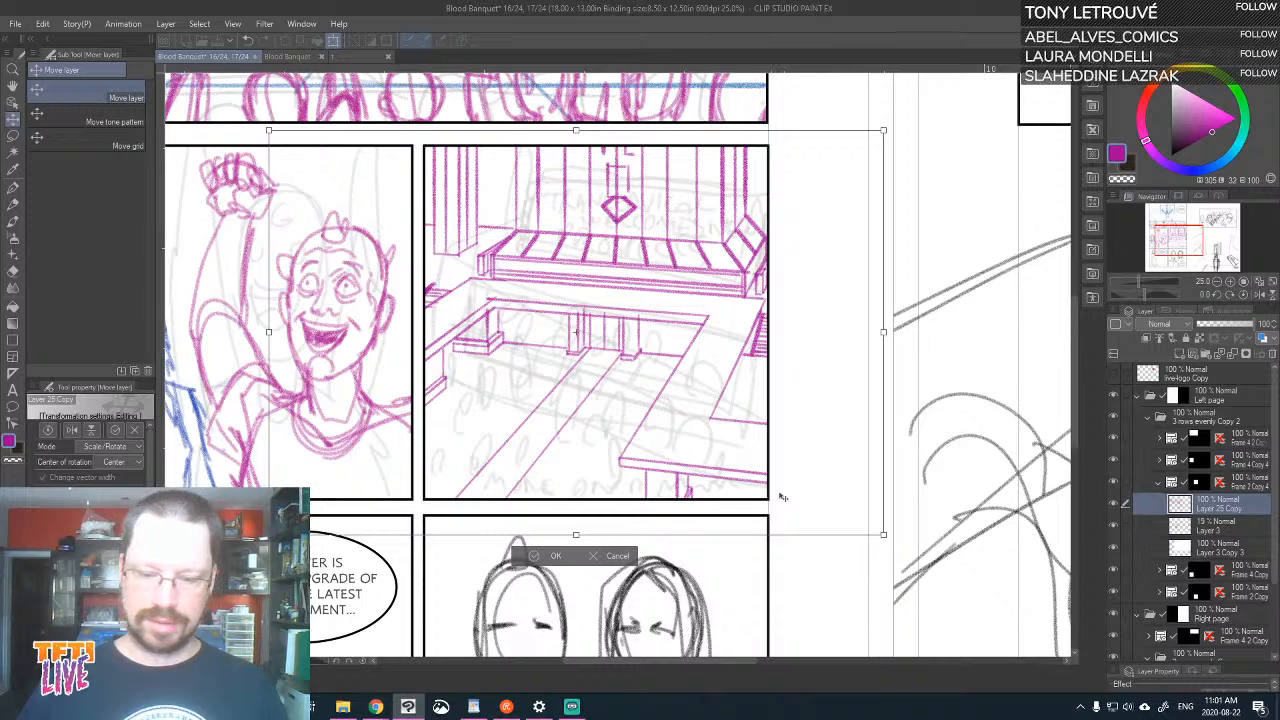
Shrink the hall drawing slightly, position it so the platform, walkway and right staircase fit the panel, and apply the transformation
{"action": "left_click_drag", "start_coordinate": [767, 490], "coordinate": [746, 478]}
{"action": "left_click_drag", "start_coordinate": [619, 314], "coordinate": [632, 317]}
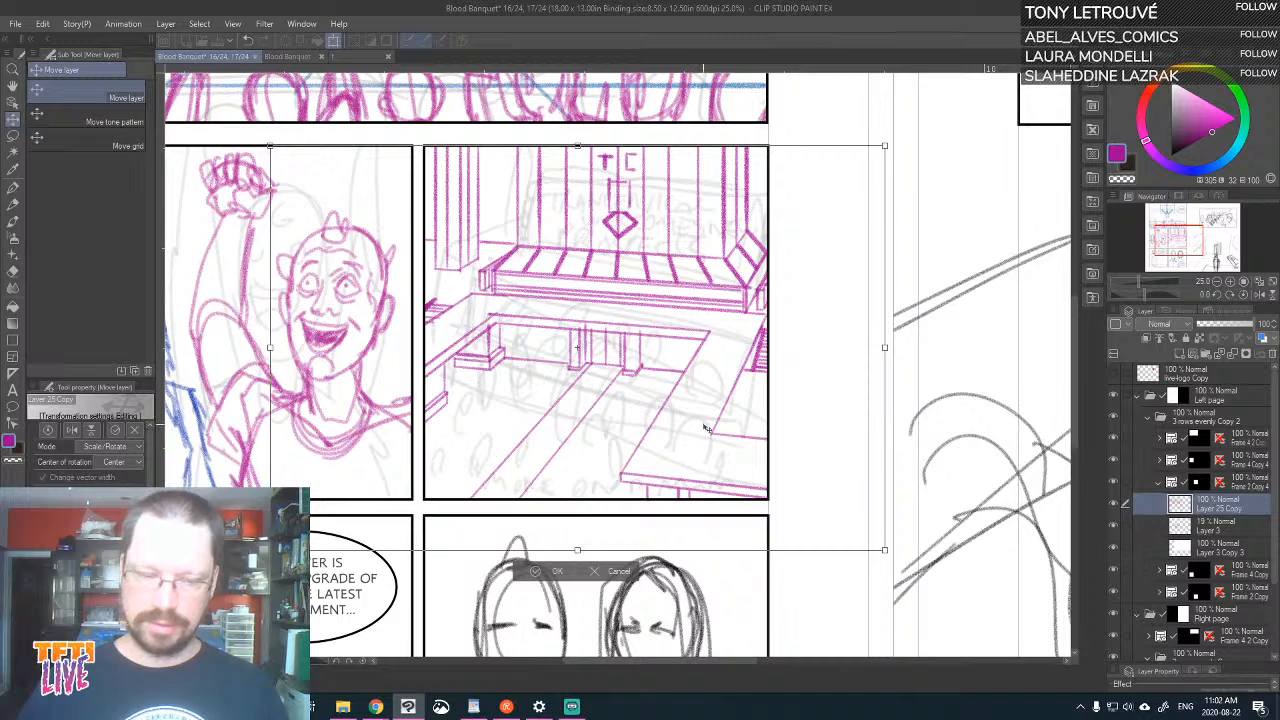
{"action": "left_click_drag", "start_coordinate": [705, 428], "coordinate": [698, 416]}
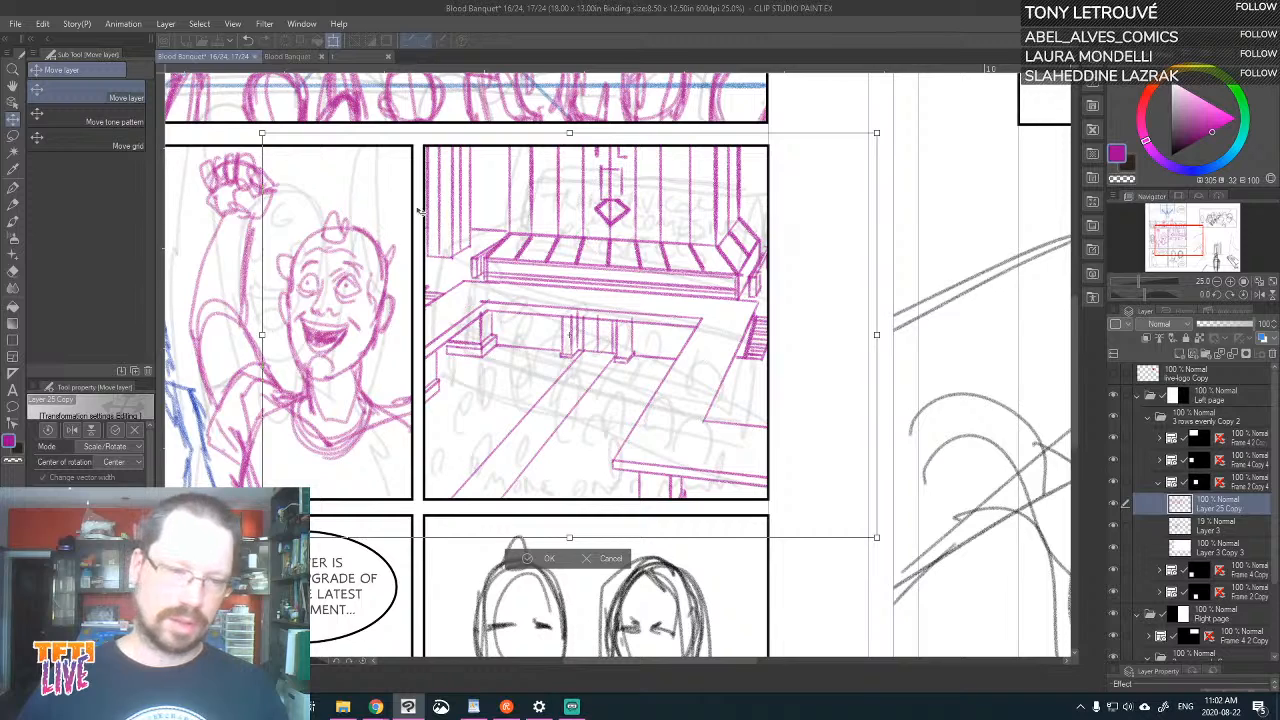
{"action": "left_click_drag", "start_coordinate": [715, 410], "coordinate": [713, 410]}
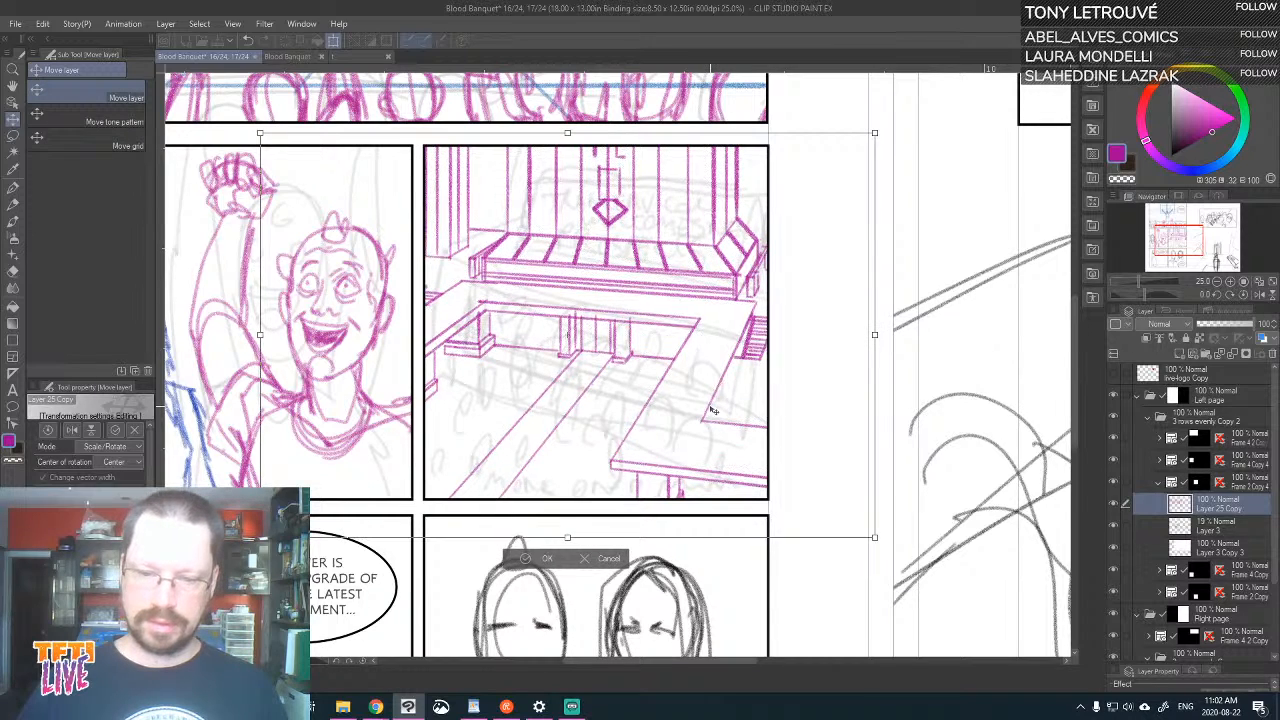
{"action": "left_click_drag", "start_coordinate": [260, 538], "coordinate": [272, 530]}
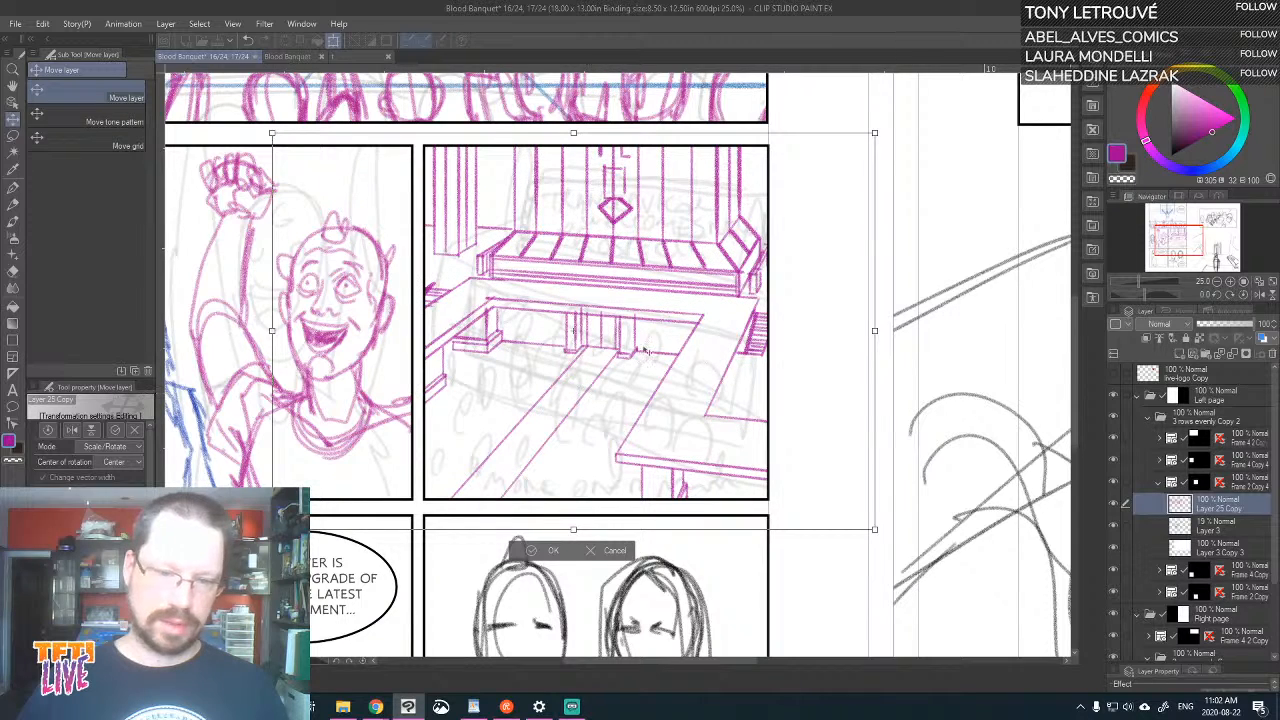
{"action": "left_click_drag", "start_coordinate": [655, 344], "coordinate": [653, 344]}
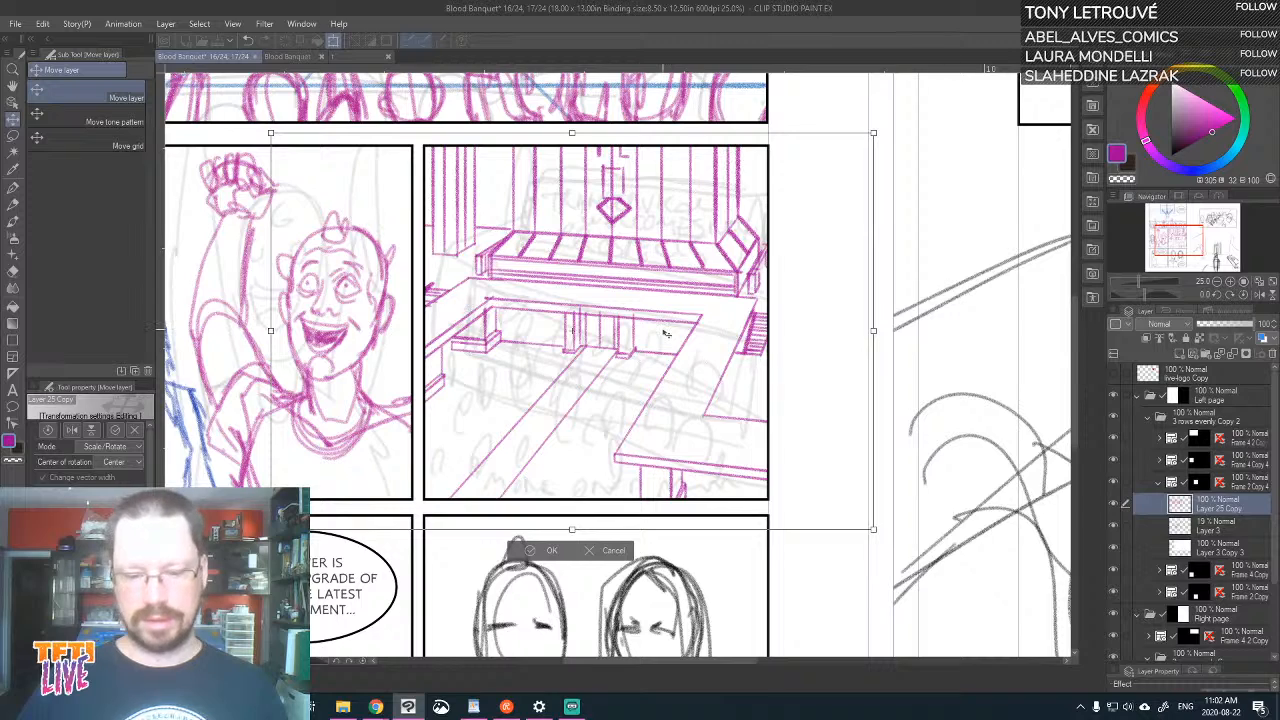
{"action": "left_click_drag", "start_coordinate": [665, 333], "coordinate": [666, 338]}
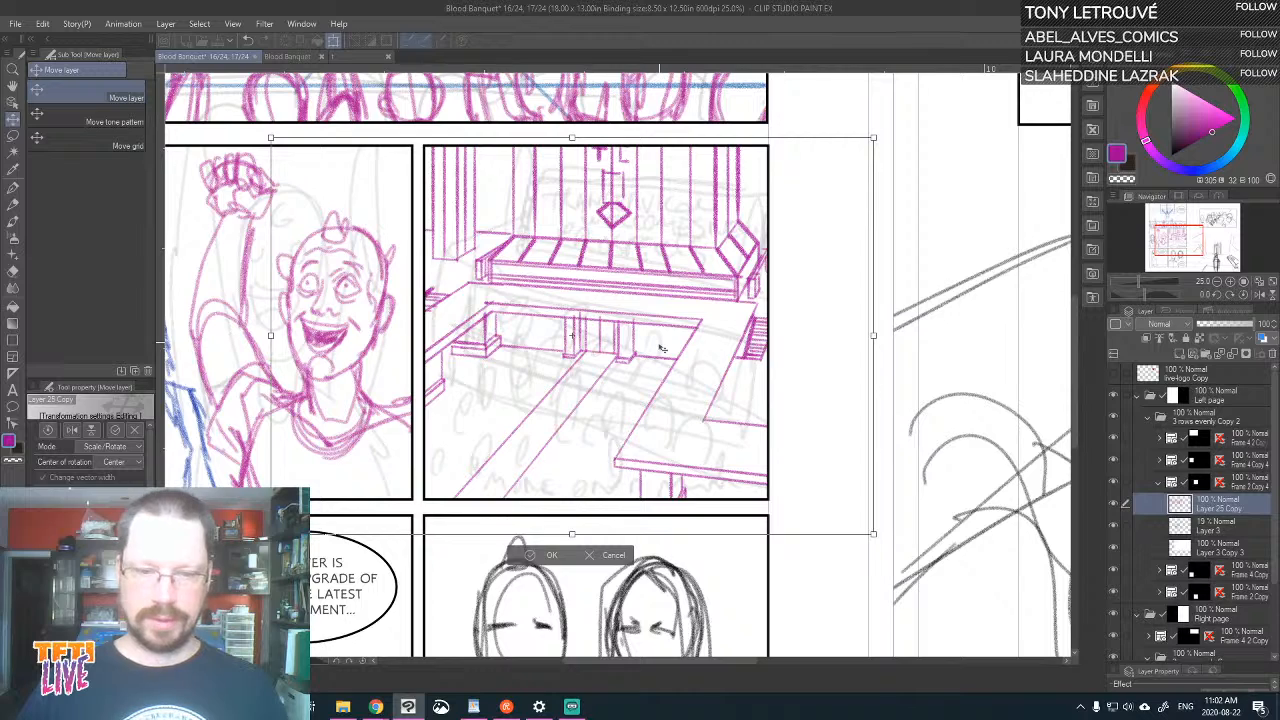
{"action": "key", "text": "Return"}
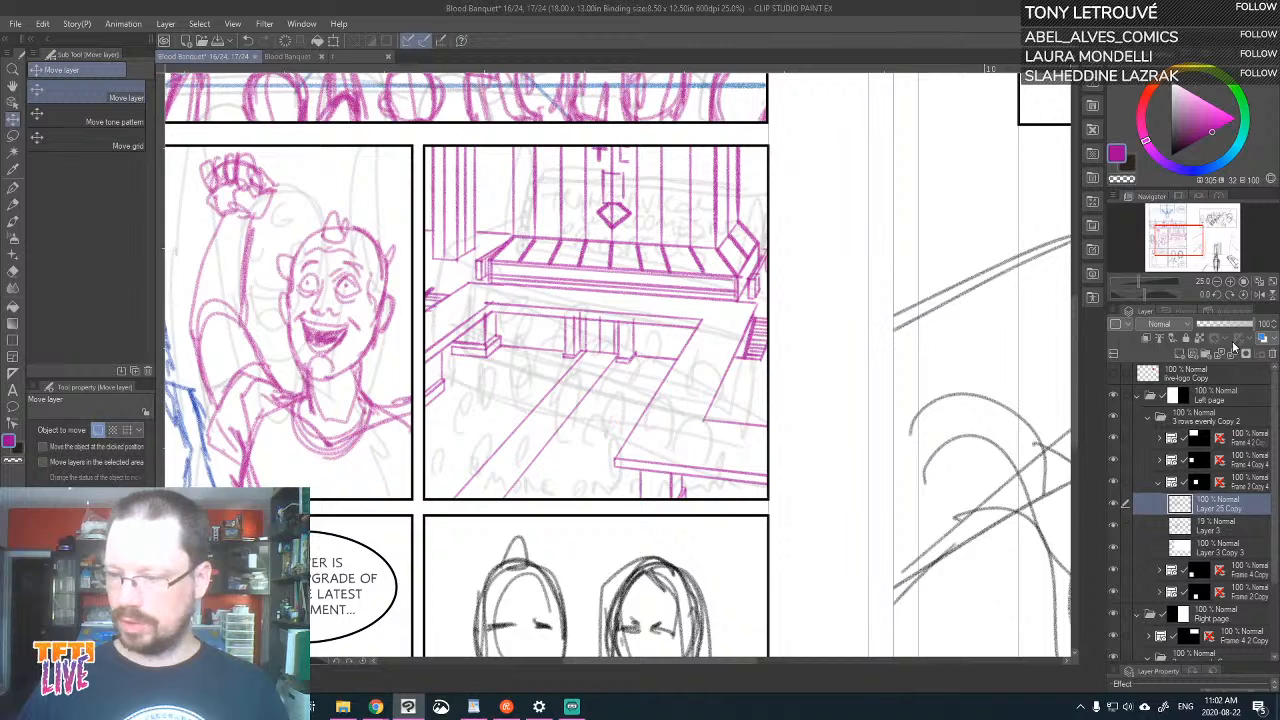
Recolour the hall drawing's lines blue with its transparent pixels locked, and add a new raster layer above it
{"action": "left_click", "coordinate": [1216, 168]}
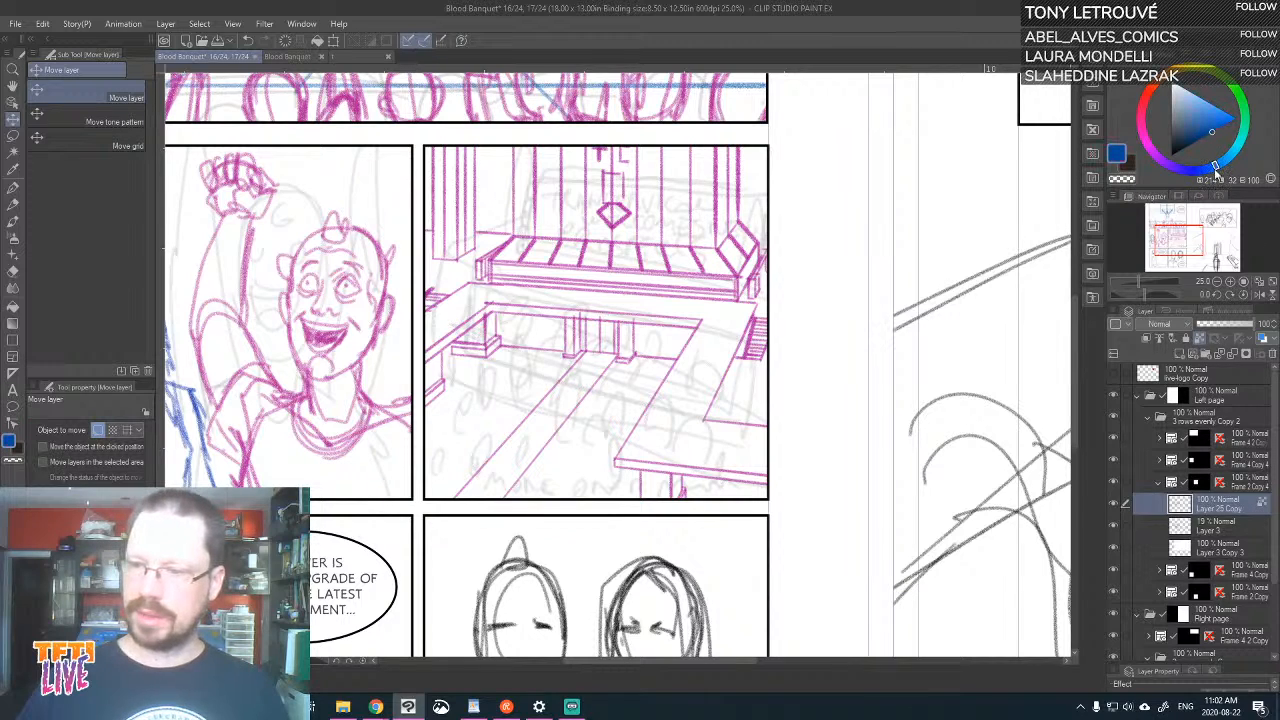
{"action": "left_click", "coordinate": [1226, 170]}
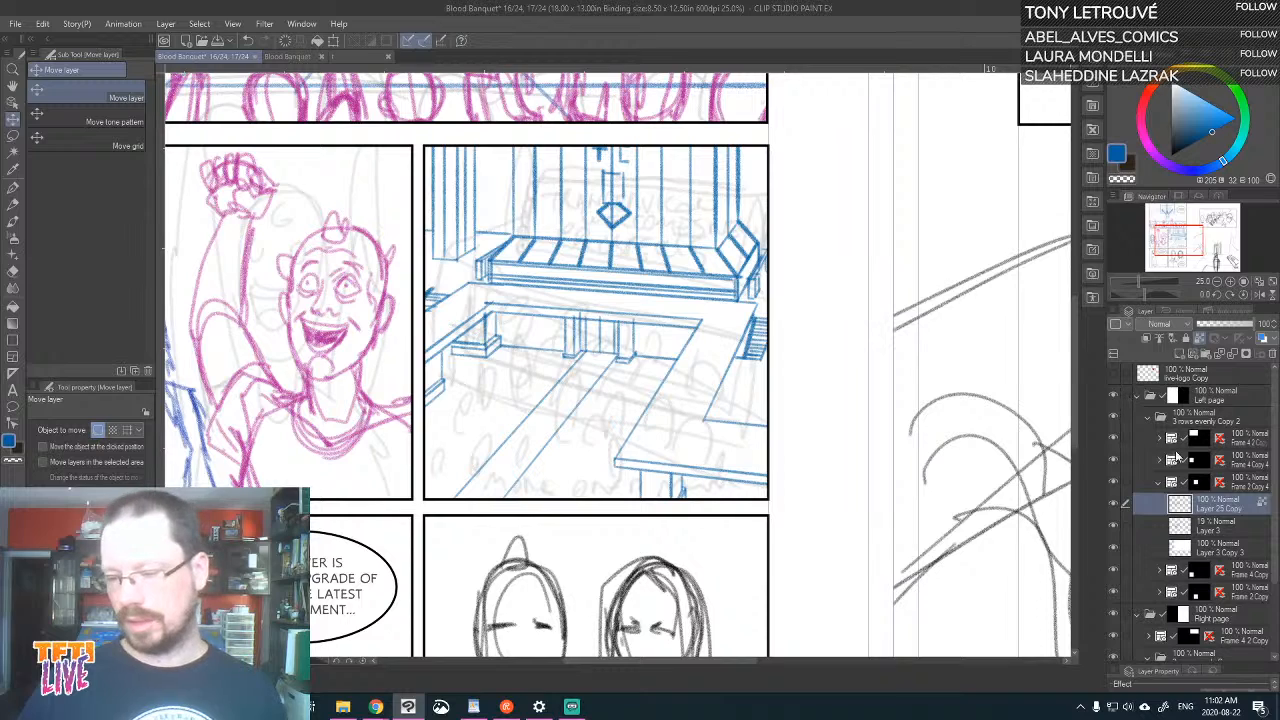
{"action": "left_click", "coordinate": [1181, 353]}
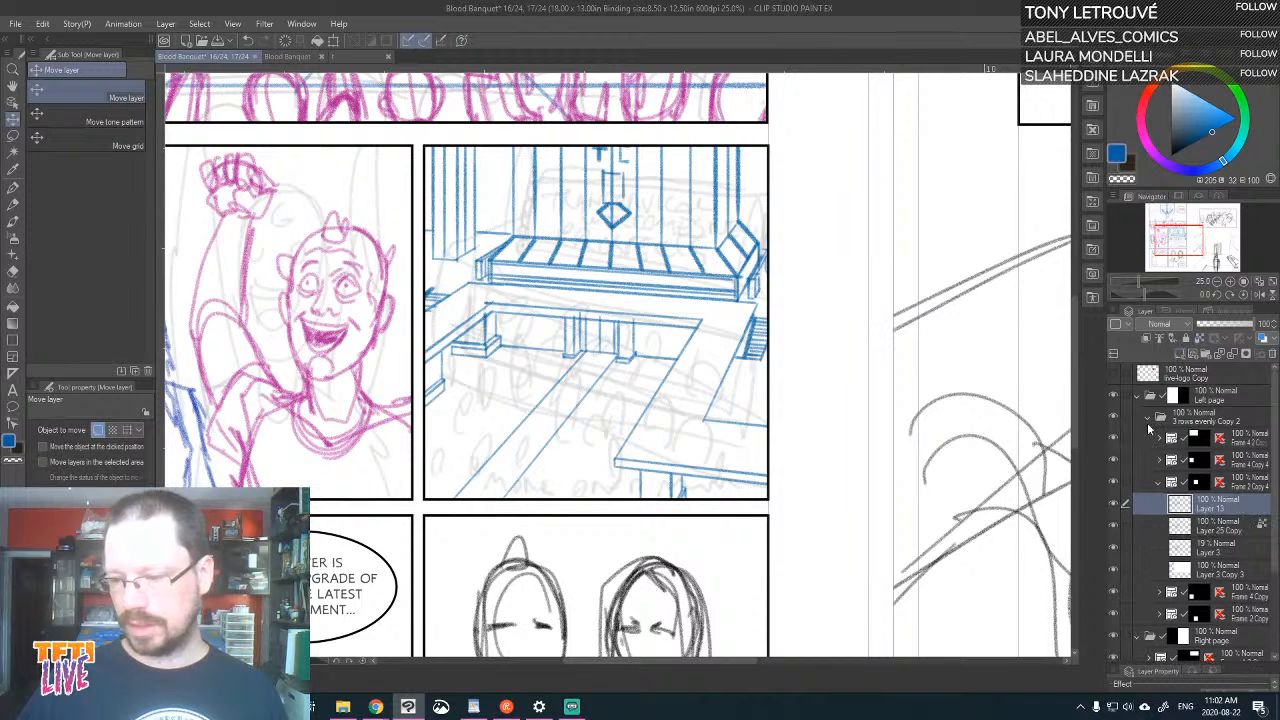
{"action": "left_click", "coordinate": [1114, 526]}
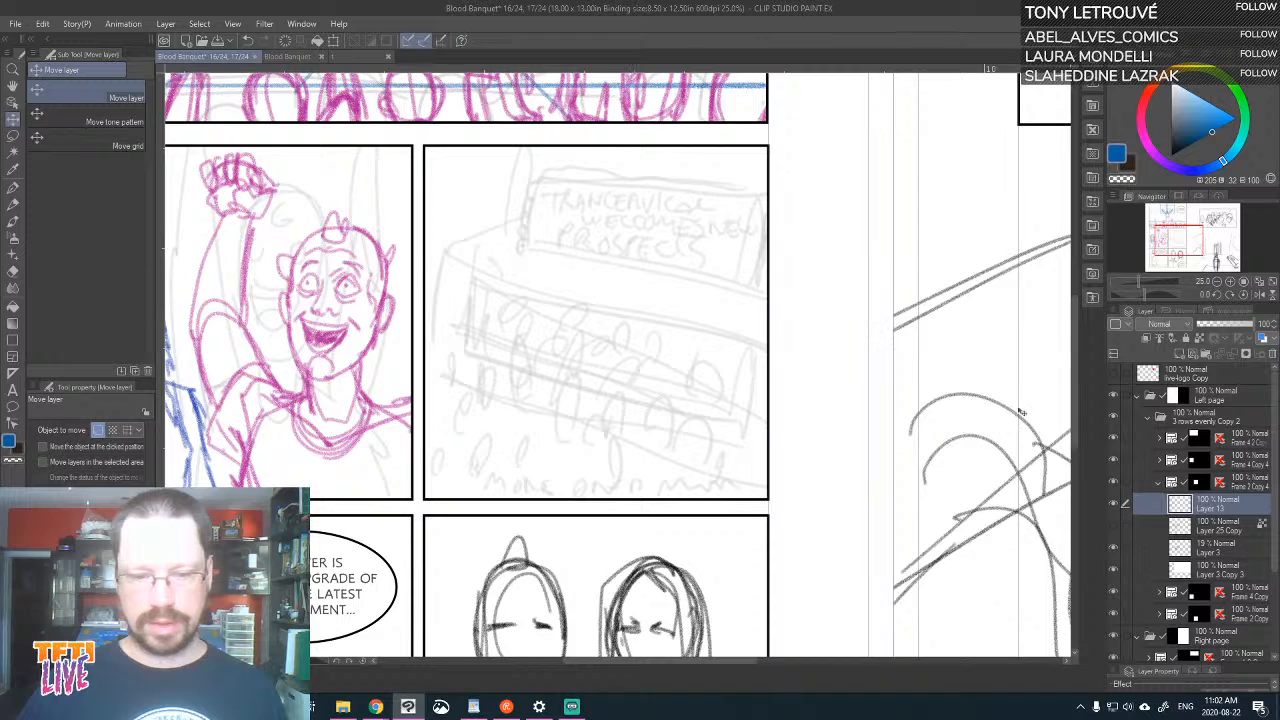
{"action": "left_click", "coordinate": [1116, 527]}
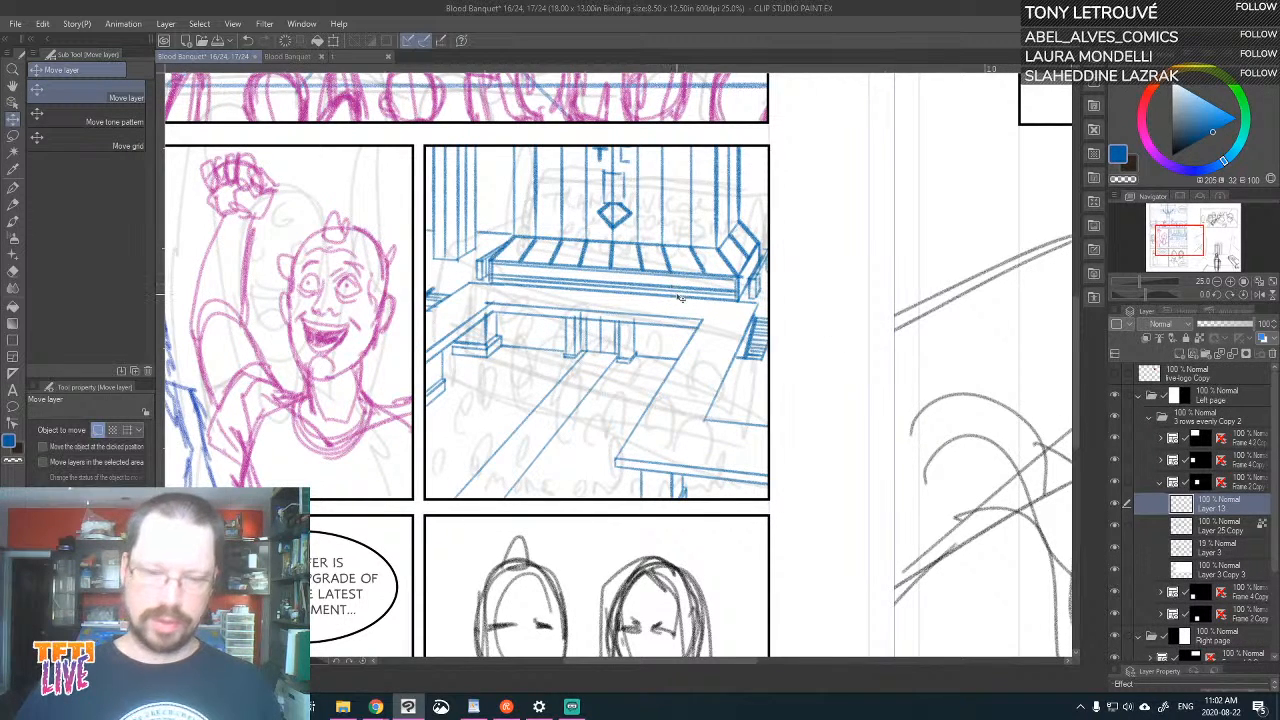
Choose purple as the drawing colour and hide the faint rough crowd sketch on Layer 3
{"action": "scroll", "coordinate": [678, 297], "scroll_direction": "up", "scroll_amount": 2}
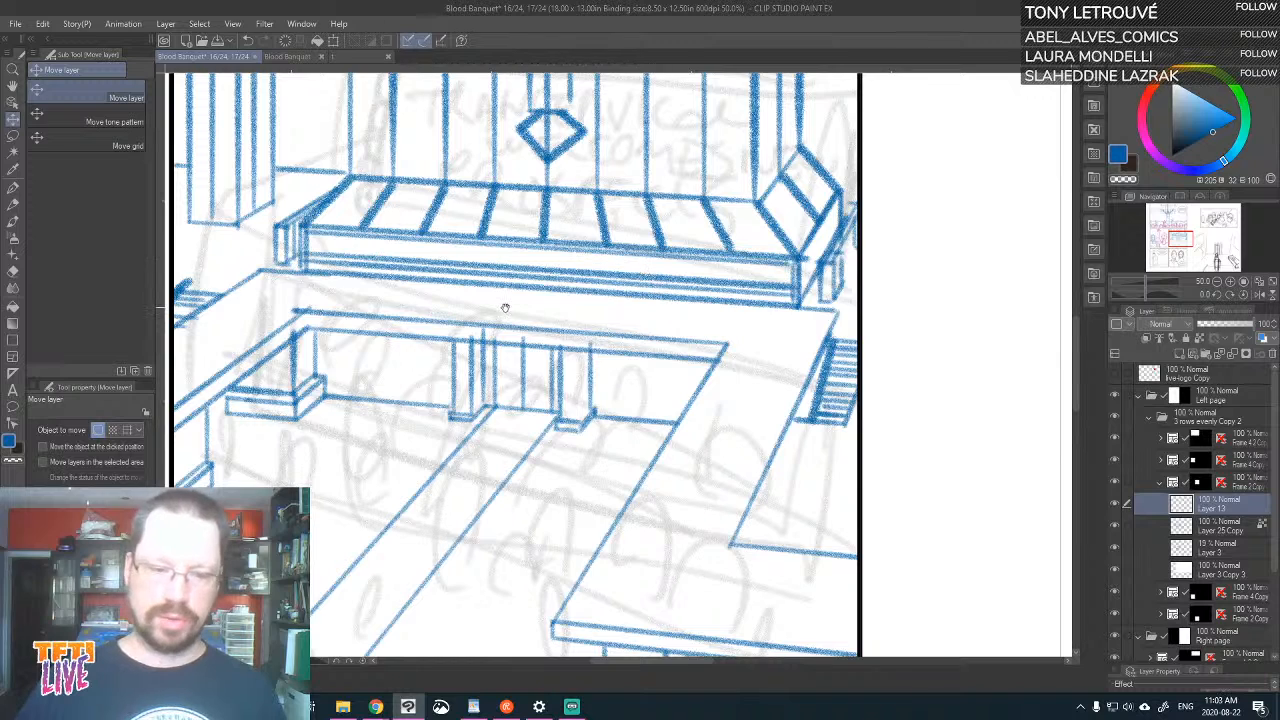
{"action": "left_click_drag", "start_coordinate": [505, 307], "coordinate": [595, 237]}
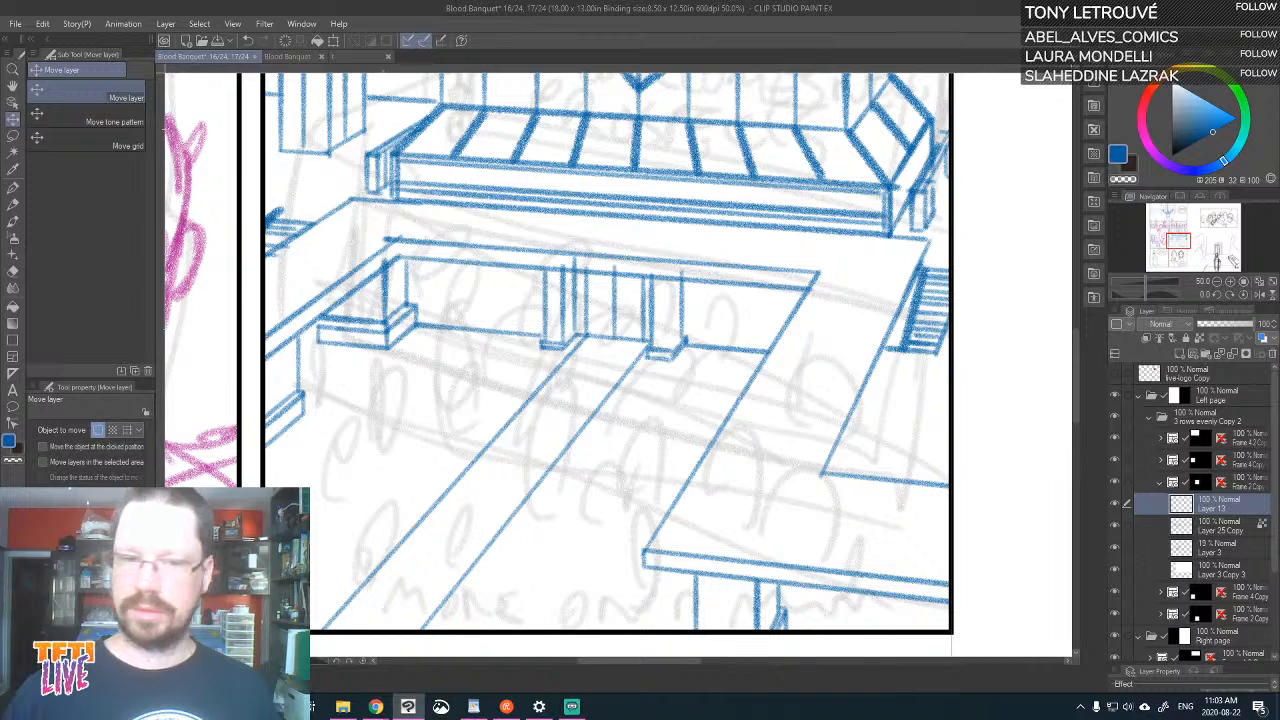
{"action": "left_click", "coordinate": [1163, 148]}
{"action": "left_click", "coordinate": [1207, 125]}
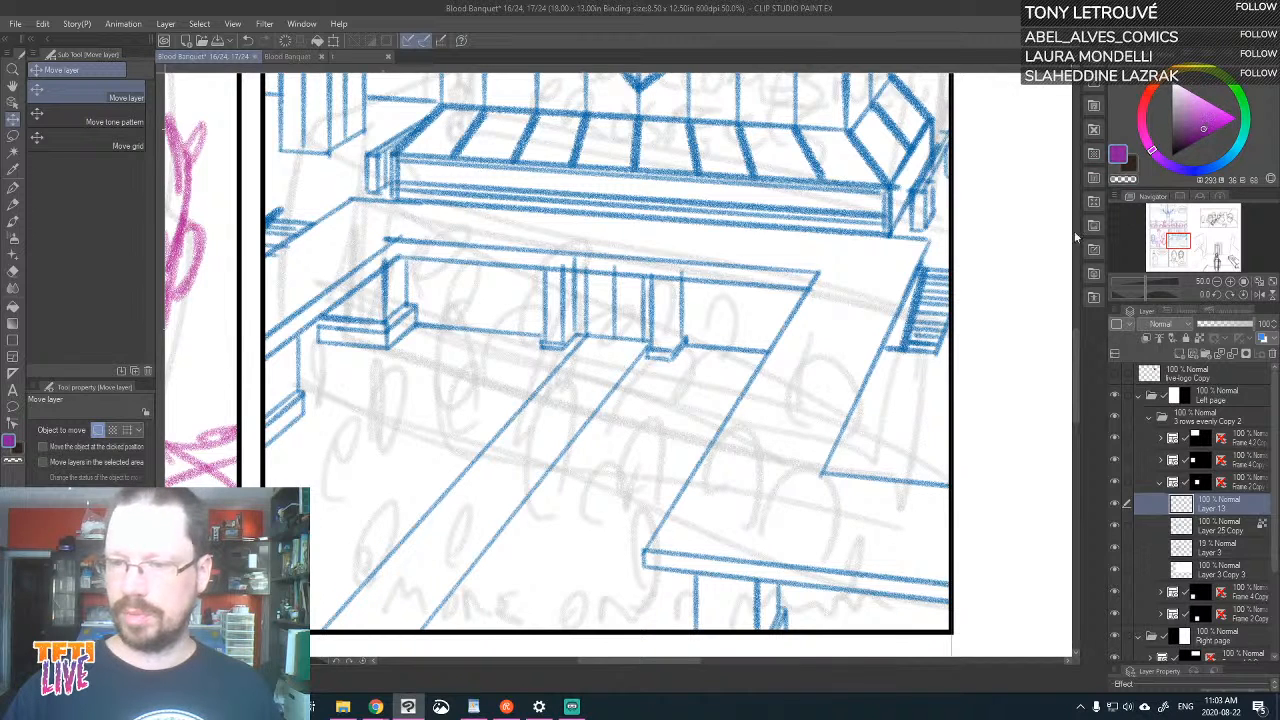
{"action": "left_click_drag", "start_coordinate": [866, 368], "coordinate": [935, 437]}
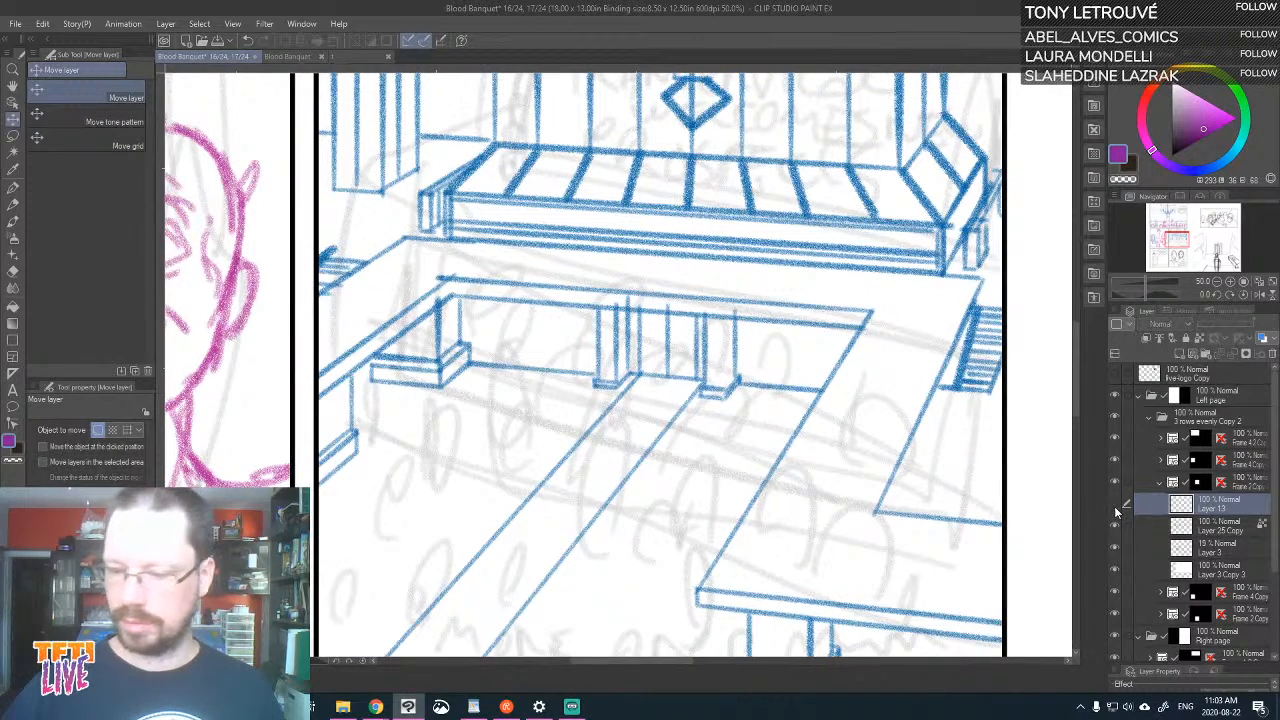
{"action": "left_click", "coordinate": [1116, 548]}
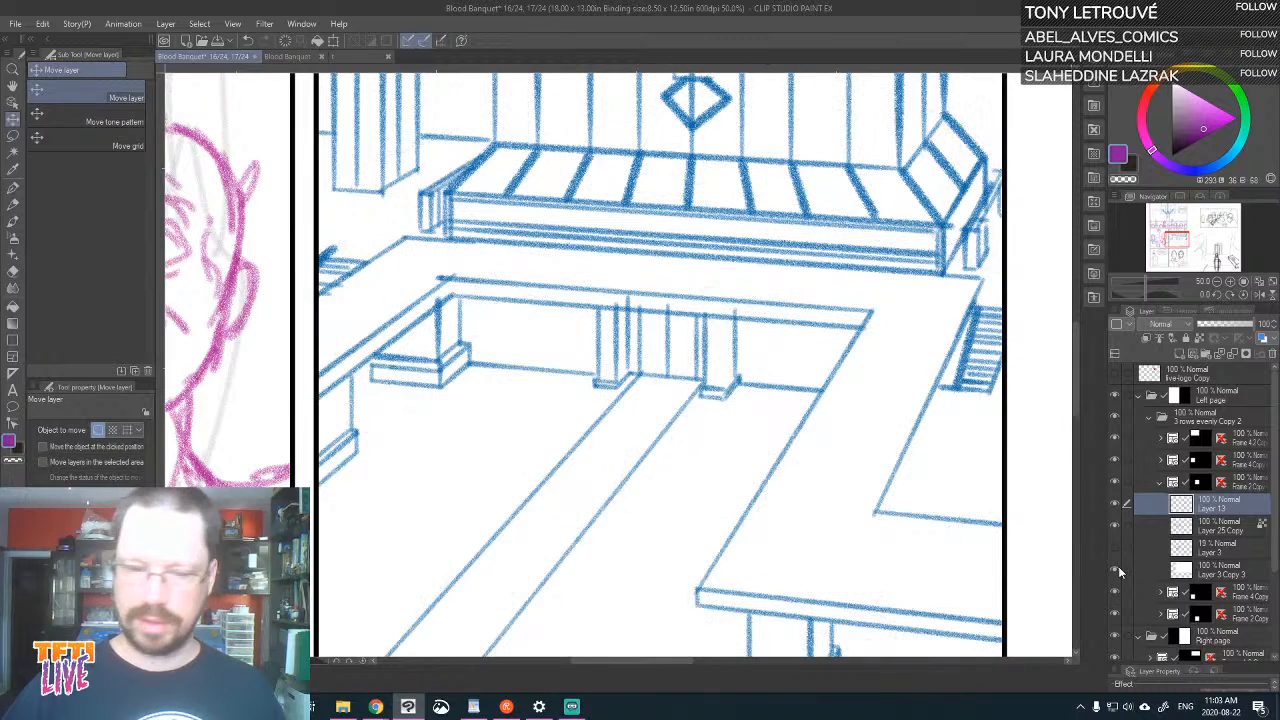
{"action": "key", "text": "ctrl+minus"}
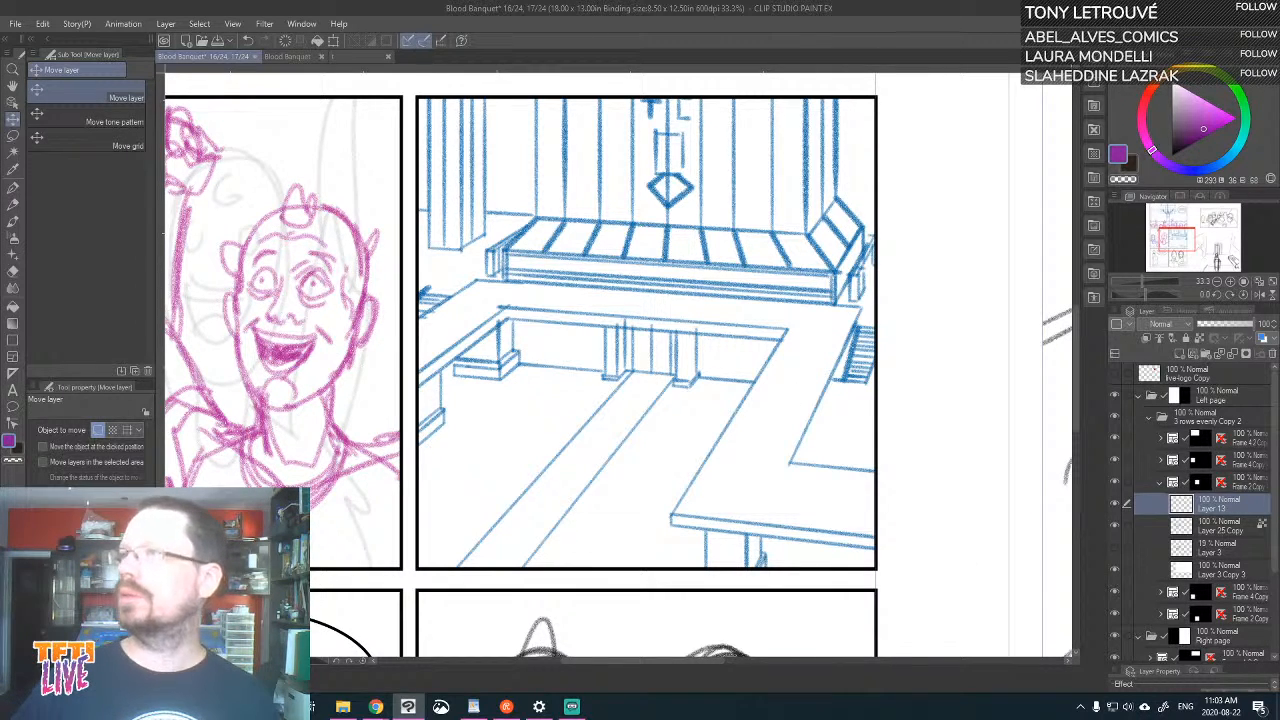
{"action": "key", "text": "alt+Tab"}
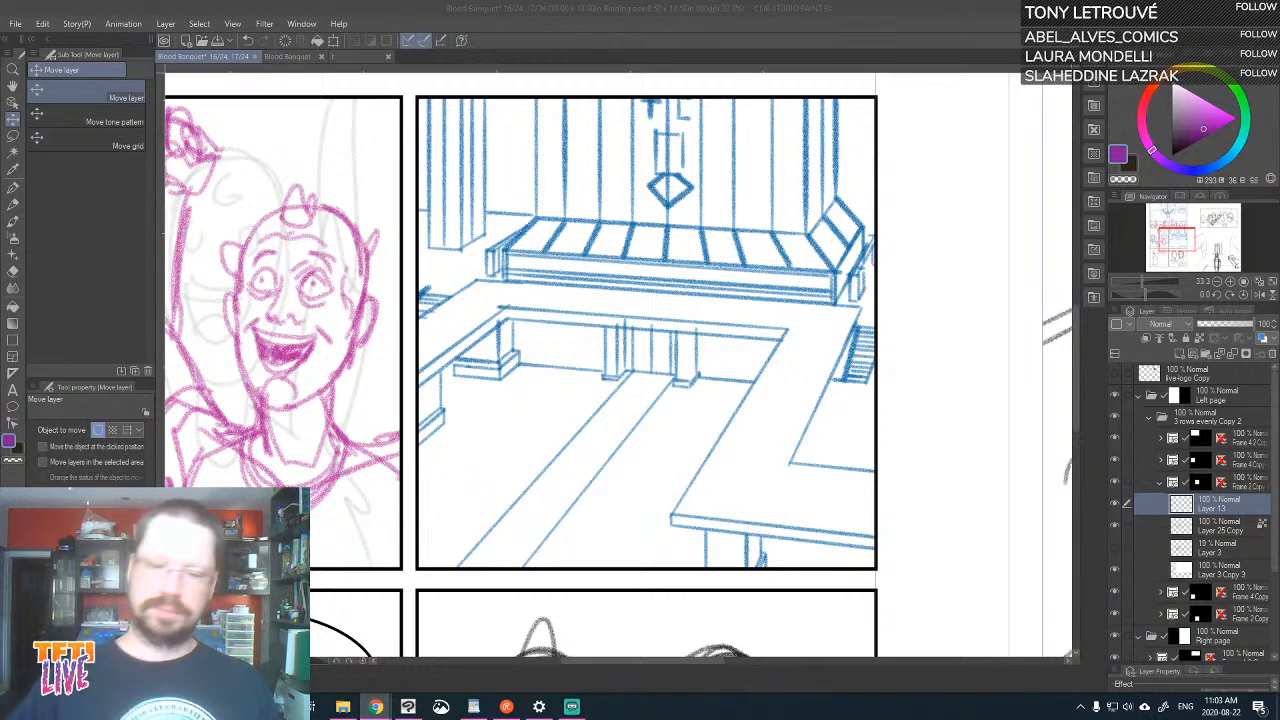
{"action": "left_click", "coordinate": [1094, 495]}
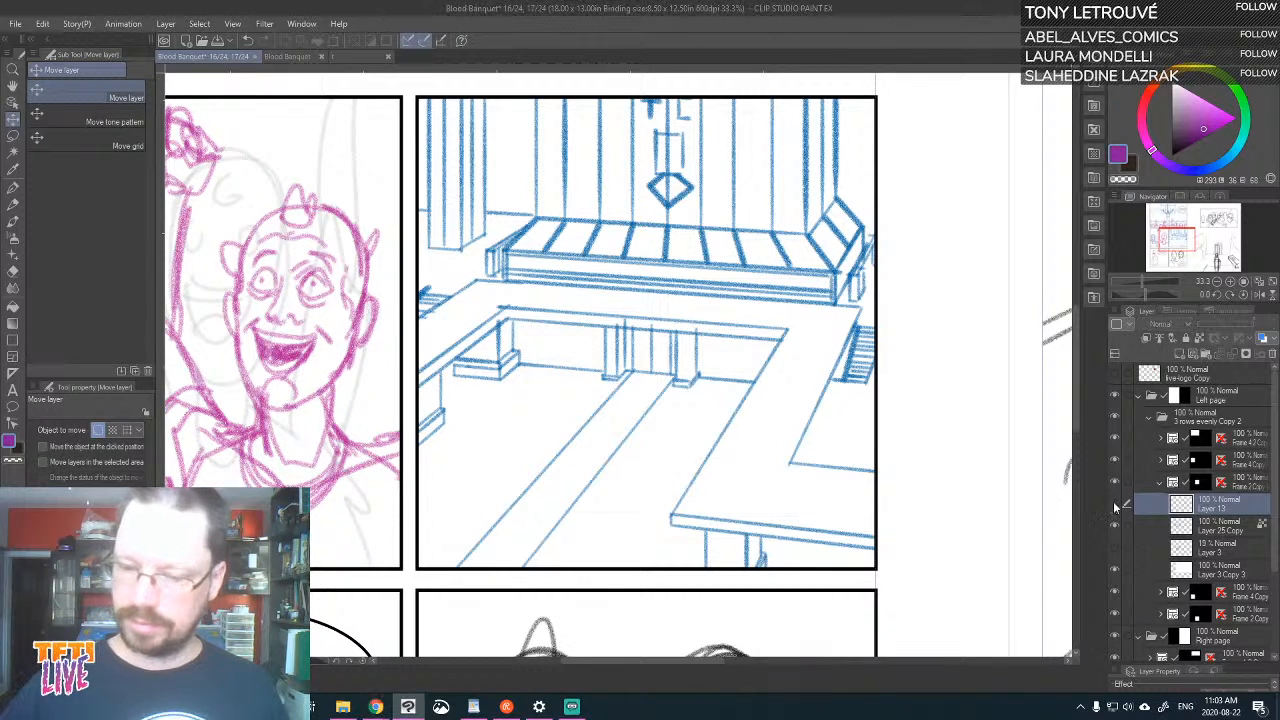
{"action": "key", "text": "ctrl+plus"}
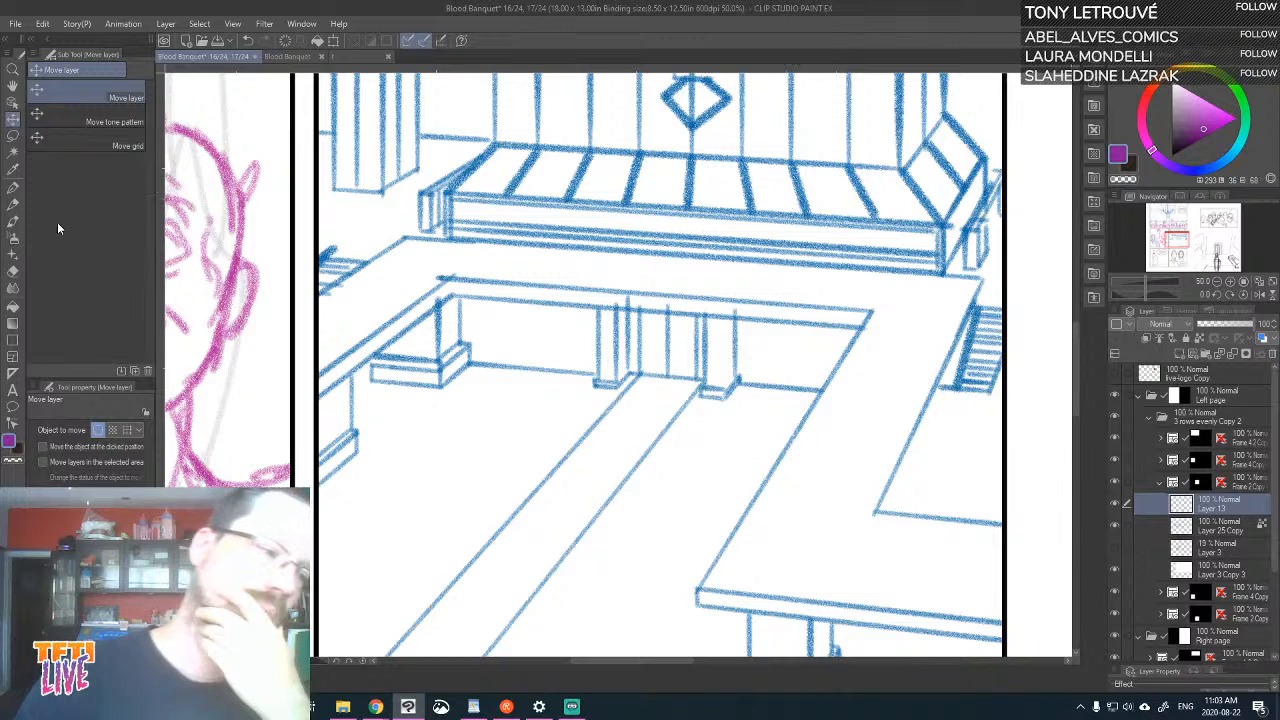
Sketch distant crowd figures as short purple vertical Real pencil strokes along the platform's base, mainly from its centre to the right
{"action": "left_click", "coordinate": [14, 205]}
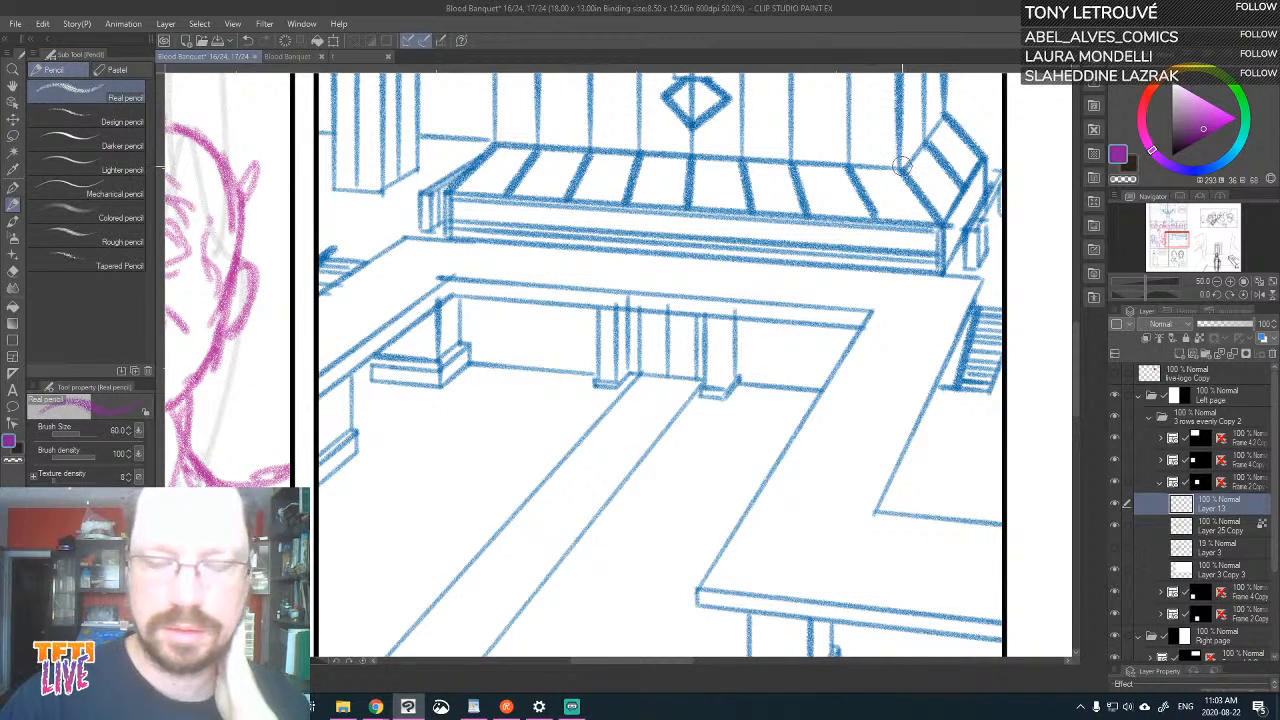
{"action": "mouse_move", "coordinate": [845, 272]}
{"action": "left_mouse_down"}
{"action": "mouse_move", "coordinate": [849, 236]}
{"action": "mouse_move", "coordinate": [853, 281]}
{"action": "mouse_move", "coordinate": [822, 260]}
{"action": "mouse_move", "coordinate": [867, 234]}
{"action": "mouse_move", "coordinate": [878, 240]}
{"action": "mouse_move", "coordinate": [846, 241]}
{"action": "mouse_move", "coordinate": [865, 238]}
{"action": "mouse_move", "coordinate": [872, 285]}
{"action": "mouse_move", "coordinate": [895, 243]}
{"action": "mouse_move", "coordinate": [787, 249]}
{"action": "left_mouse_up"}
{"action": "mouse_move", "coordinate": [786, 248]}
{"action": "left_mouse_down"}
{"action": "mouse_move", "coordinate": [793, 259]}
{"action": "mouse_move", "coordinate": [755, 237]}
{"action": "left_mouse_up"}
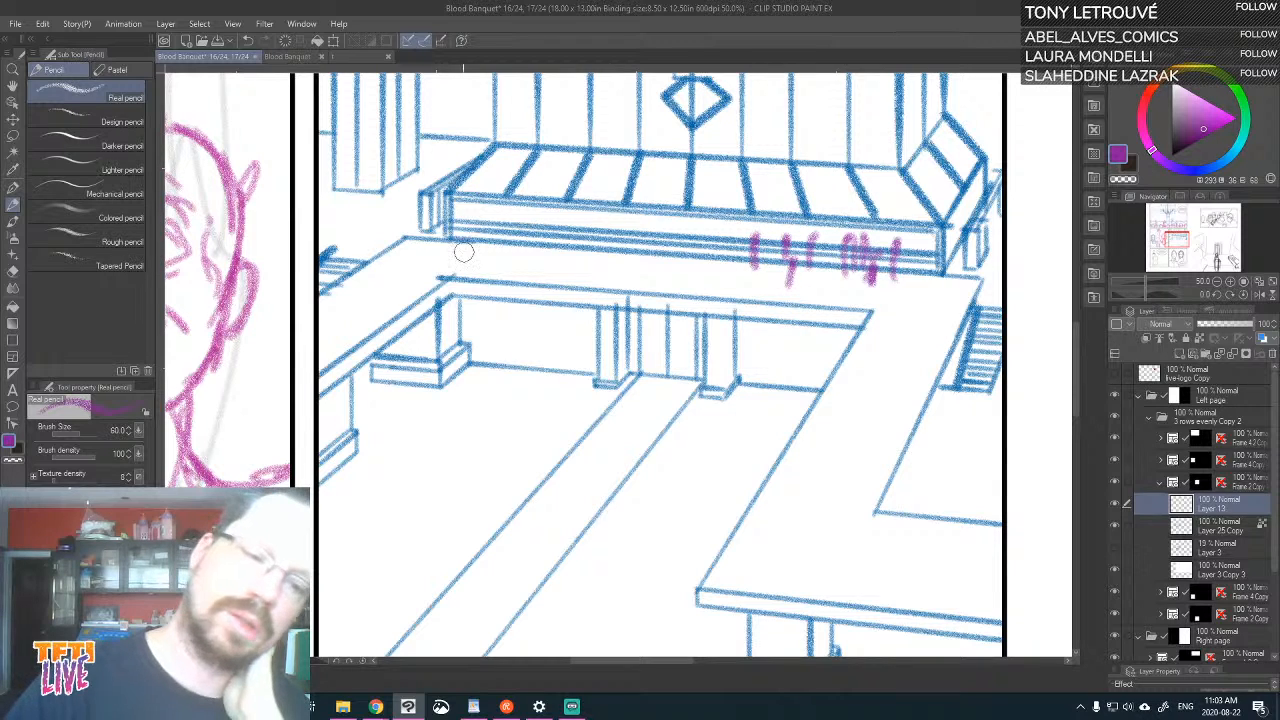
{"action": "left_click_drag", "start_coordinate": [460, 250], "coordinate": [464, 218]}
{"action": "mouse_move", "coordinate": [910, 335]}
{"action": "left_mouse_down"}
{"action": "mouse_move", "coordinate": [915, 302]}
{"action": "mouse_move", "coordinate": [899, 285]}
{"action": "left_mouse_up"}
{"action": "left_click_drag", "start_coordinate": [724, 252], "coordinate": [722, 228]}
{"action": "mouse_move", "coordinate": [690, 276]}
{"action": "left_mouse_down"}
{"action": "mouse_move", "coordinate": [692, 236]}
{"action": "mouse_move", "coordinate": [700, 262]}
{"action": "left_mouse_up"}
{"action": "left_click_drag", "start_coordinate": [678, 218], "coordinate": [680, 250]}
{"action": "mouse_move", "coordinate": [668, 218]}
{"action": "left_mouse_down"}
{"action": "mouse_move", "coordinate": [666, 268]}
{"action": "mouse_move", "coordinate": [654, 223]}
{"action": "mouse_move", "coordinate": [643, 253]}
{"action": "mouse_move", "coordinate": [663, 265]}
{"action": "mouse_move", "coordinate": [628, 258]}
{"action": "left_mouse_up"}
{"action": "mouse_move", "coordinate": [638, 214]}
{"action": "left_mouse_down"}
{"action": "mouse_move", "coordinate": [612, 268]}
{"action": "mouse_move", "coordinate": [618, 246]}
{"action": "left_mouse_up"}
{"action": "left_click_drag", "start_coordinate": [611, 250], "coordinate": [610, 266]}
{"action": "mouse_move", "coordinate": [606, 216]}
{"action": "left_mouse_down"}
{"action": "mouse_move", "coordinate": [600, 264]}
{"action": "mouse_move", "coordinate": [581, 240]}
{"action": "left_mouse_up"}
{"action": "left_click_drag", "start_coordinate": [582, 228], "coordinate": [580, 254]}
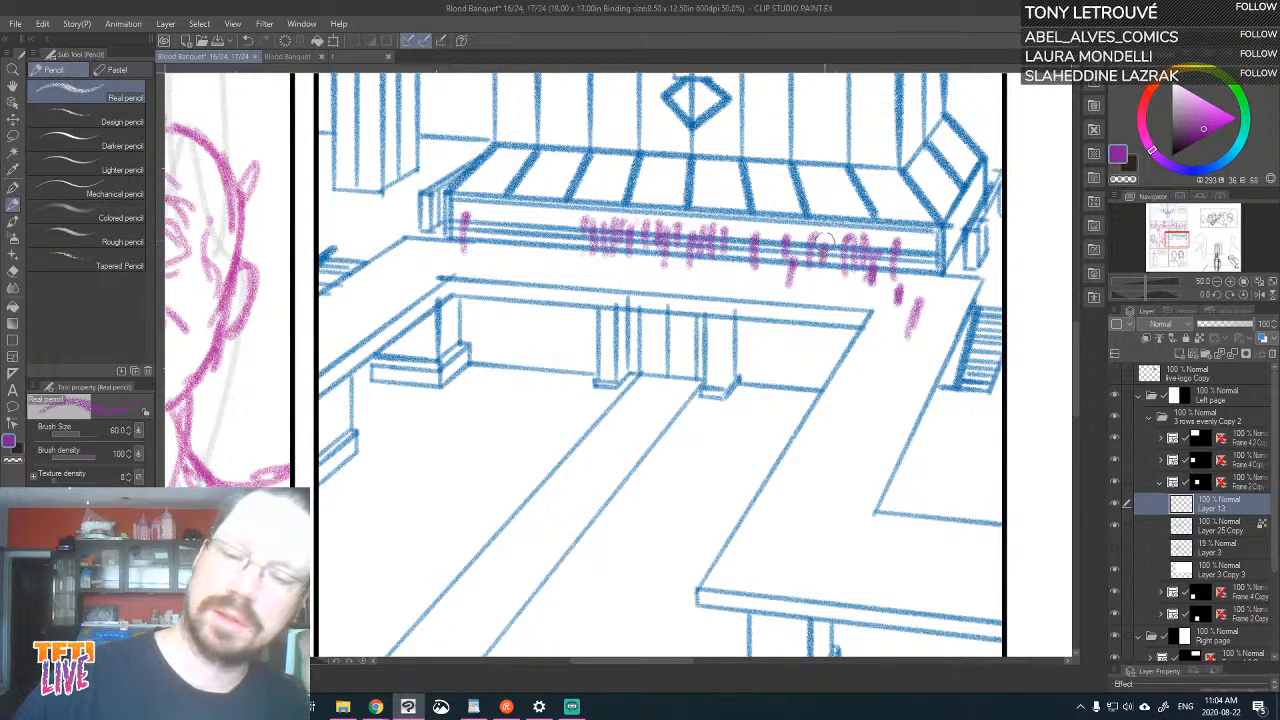
{"action": "mouse_move", "coordinate": [741, 234]}
{"action": "left_mouse_down"}
{"action": "mouse_move", "coordinate": [751, 276]}
{"action": "mouse_move", "coordinate": [736, 280]}
{"action": "left_mouse_up"}
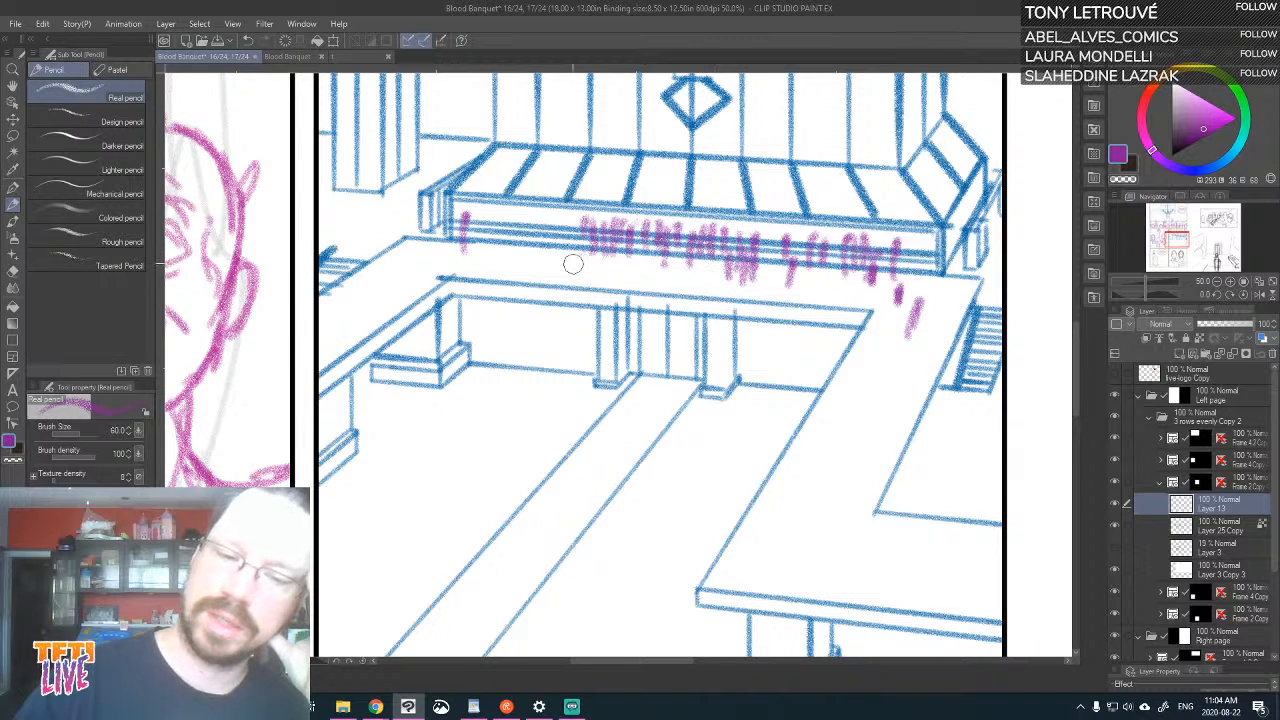
{"action": "left_click_drag", "start_coordinate": [573, 262], "coordinate": [570, 222]}
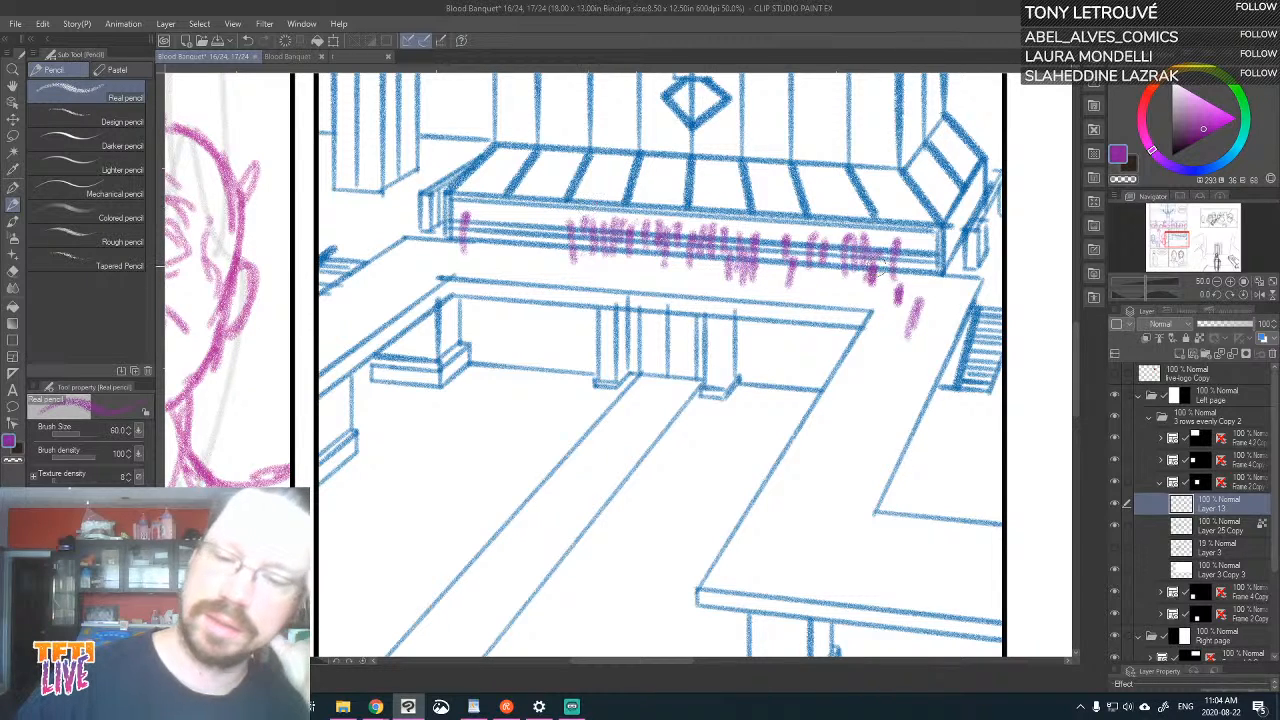
Extend the crowd strokes to the platform's right corner, fill in its left half, and add figures on the left end of the walkway
{"action": "mouse_move", "coordinate": [885, 250]}
{"action": "left_mouse_down"}
{"action": "mouse_move", "coordinate": [917, 274]}
{"action": "mouse_move", "coordinate": [923, 253]}
{"action": "mouse_move", "coordinate": [920, 288]}
{"action": "left_mouse_up"}
{"action": "left_click_drag", "start_coordinate": [926, 242], "coordinate": [924, 280]}
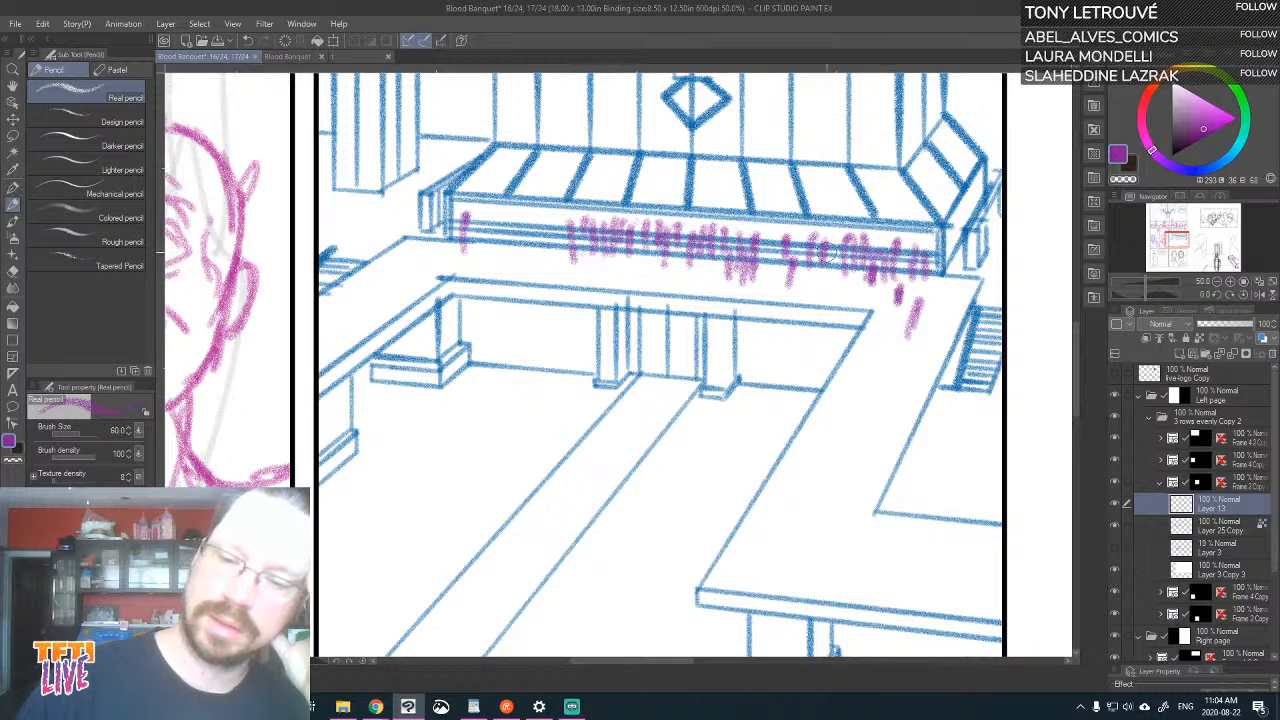
{"action": "left_click_drag", "start_coordinate": [769, 270], "coordinate": [765, 234]}
{"action": "mouse_move", "coordinate": [473, 248]}
{"action": "left_mouse_down"}
{"action": "mouse_move", "coordinate": [473, 215]}
{"action": "mouse_move", "coordinate": [491, 236]}
{"action": "mouse_move", "coordinate": [486, 220]}
{"action": "mouse_move", "coordinate": [454, 220]}
{"action": "left_mouse_up"}
{"action": "mouse_move", "coordinate": [422, 266]}
{"action": "left_mouse_down"}
{"action": "mouse_move", "coordinate": [420, 234]}
{"action": "mouse_move", "coordinate": [405, 257]}
{"action": "left_mouse_up"}
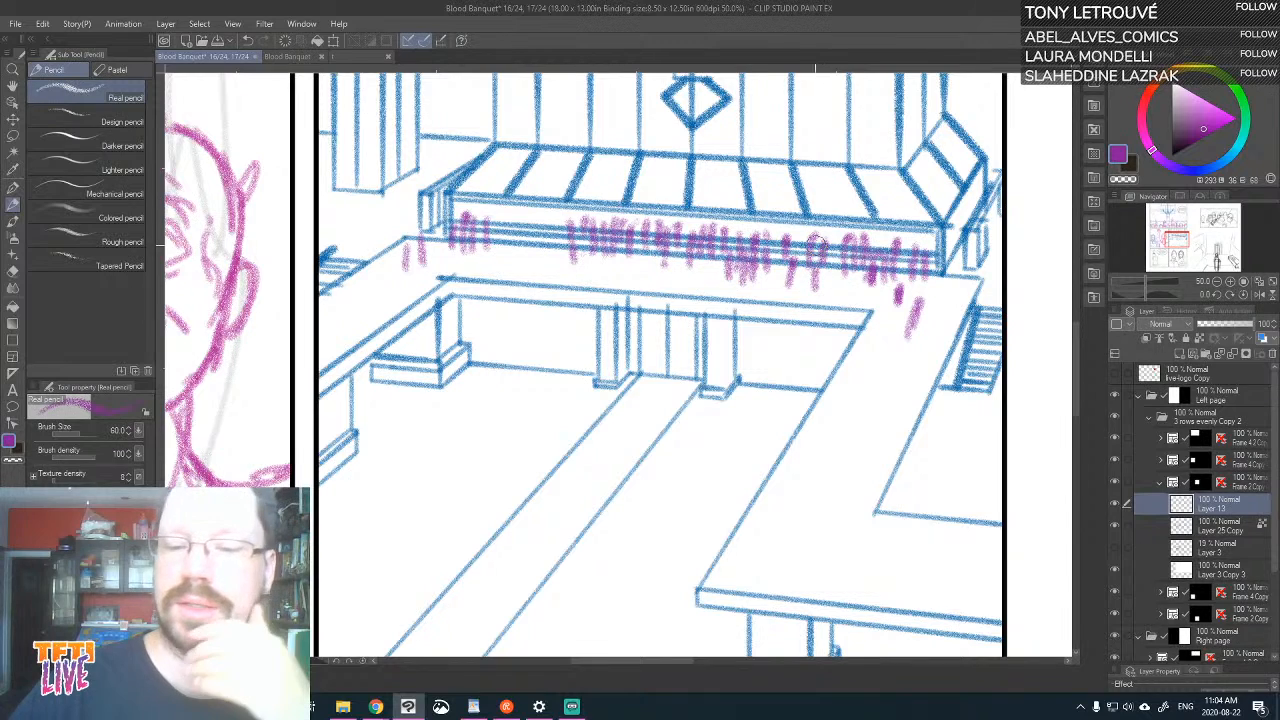
{"action": "left_click_drag", "start_coordinate": [555, 248], "coordinate": [553, 228]}
{"action": "left_click_drag", "start_coordinate": [544, 246], "coordinate": [532, 216]}
{"action": "mouse_move", "coordinate": [522, 244]}
{"action": "left_mouse_down"}
{"action": "mouse_move", "coordinate": [525, 213]}
{"action": "mouse_move", "coordinate": [505, 214]}
{"action": "mouse_move", "coordinate": [537, 210]}
{"action": "left_mouse_up"}
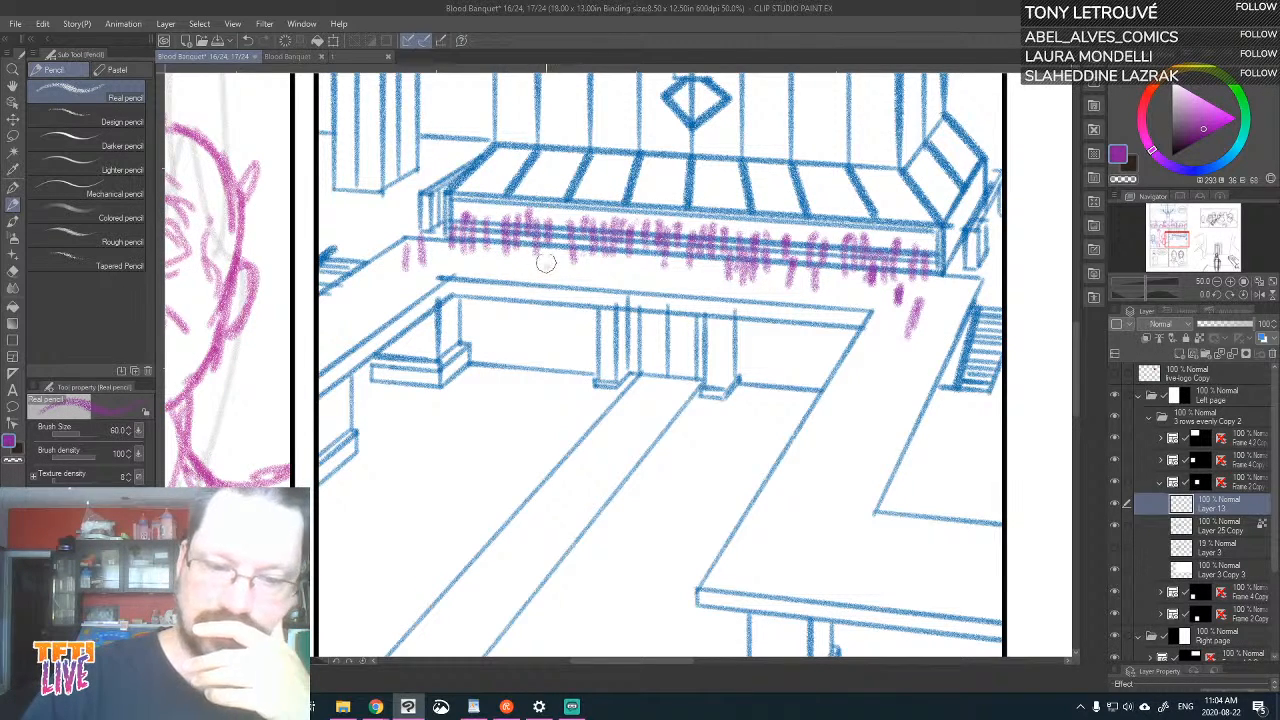
{"action": "left_click_drag", "start_coordinate": [546, 264], "coordinate": [547, 238]}
{"action": "mouse_move", "coordinate": [555, 270]}
{"action": "left_mouse_down"}
{"action": "mouse_move", "coordinate": [495, 258]}
{"action": "mouse_move", "coordinate": [504, 224]}
{"action": "left_mouse_up"}
{"action": "left_click_drag", "start_coordinate": [511, 244], "coordinate": [511, 225]}
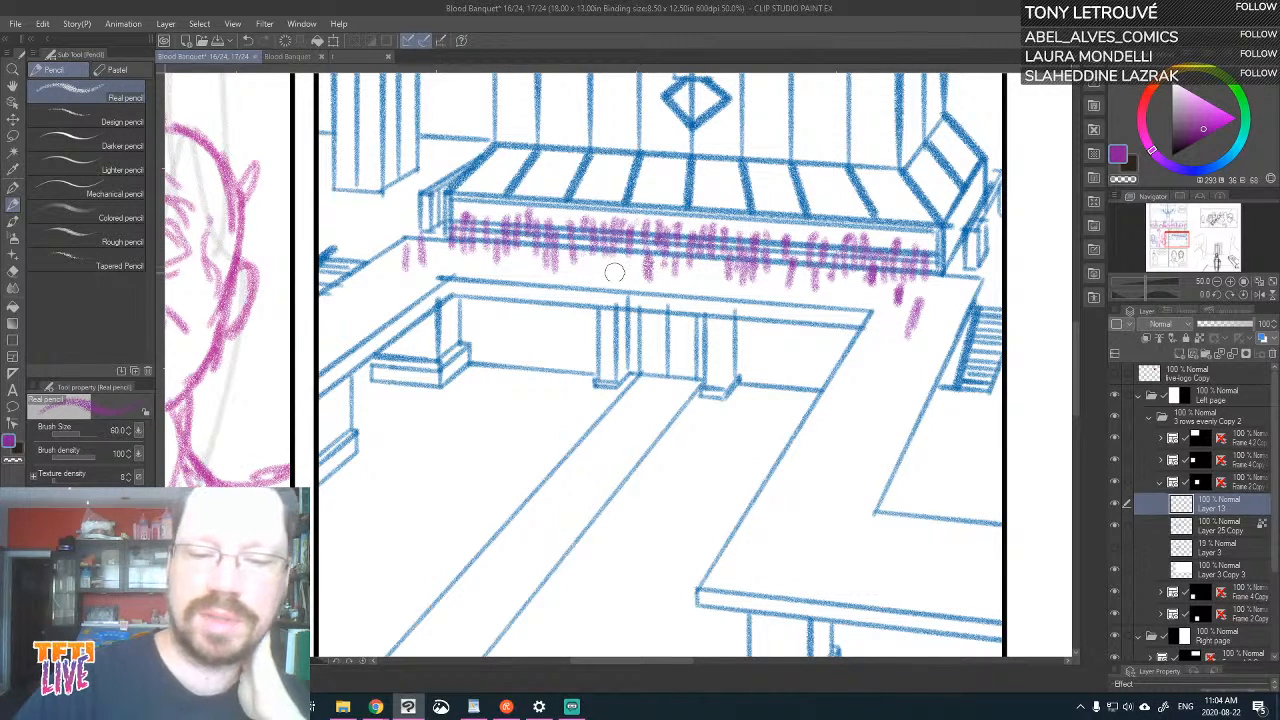
Scatter sparser purple crowd strokes along the walkway in front of the platform, from its left part to the inner right corner
{"action": "mouse_move", "coordinate": [607, 271]}
{"action": "left_mouse_down"}
{"action": "mouse_move", "coordinate": [611, 246]}
{"action": "mouse_move", "coordinate": [632, 246]}
{"action": "left_mouse_up"}
{"action": "left_click_drag", "start_coordinate": [712, 286], "coordinate": [713, 264]}
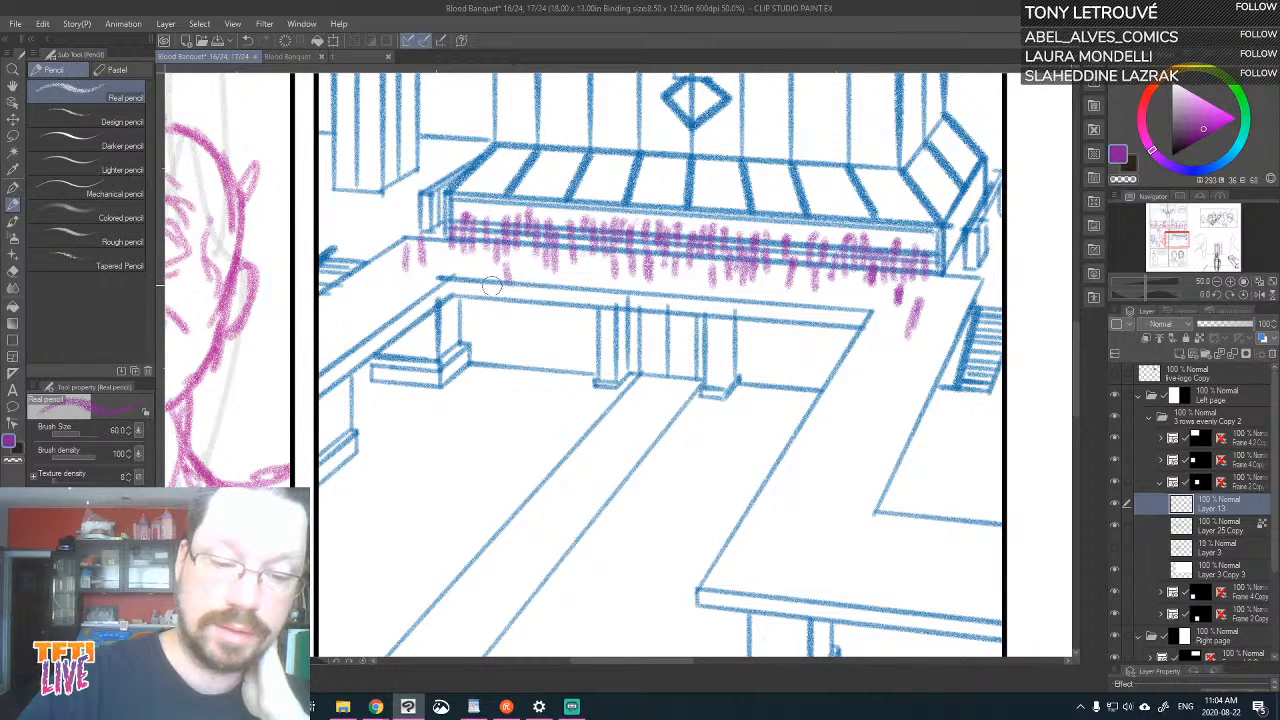
{"action": "mouse_move", "coordinate": [490, 293]}
{"action": "left_mouse_down"}
{"action": "mouse_move", "coordinate": [483, 274]}
{"action": "mouse_move", "coordinate": [518, 266]}
{"action": "mouse_move", "coordinate": [504, 275]}
{"action": "left_mouse_up"}
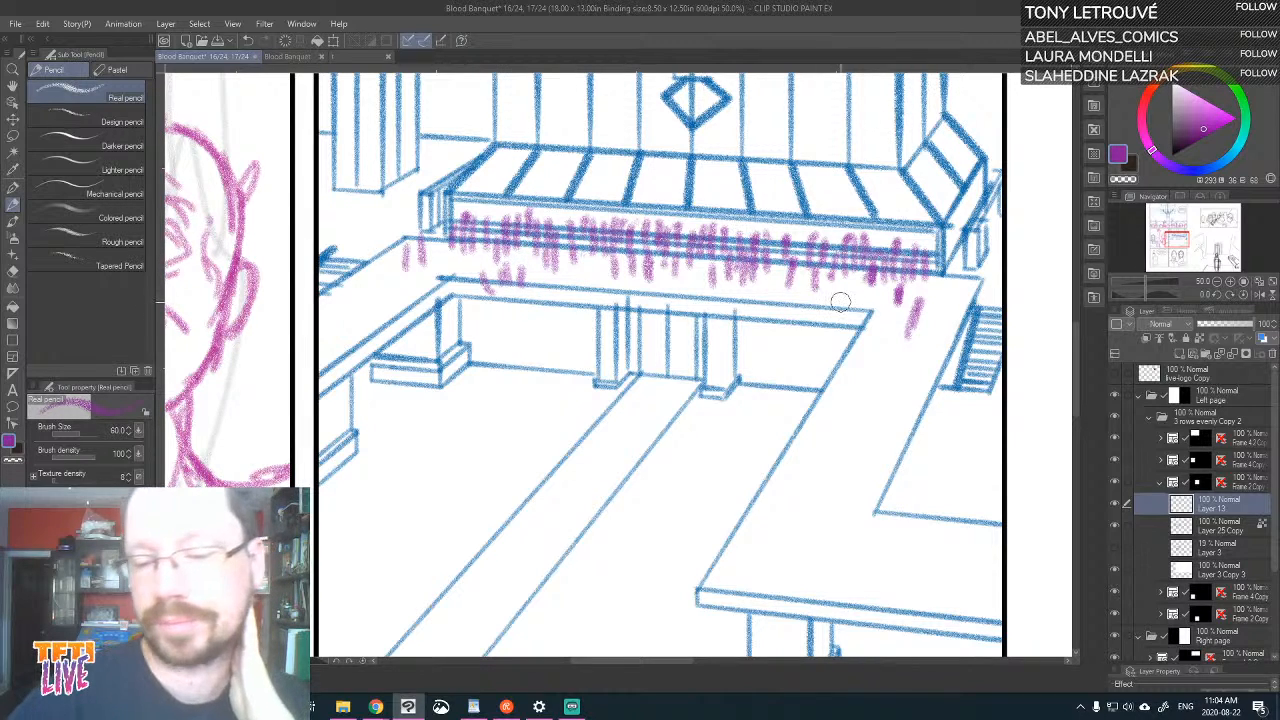
{"action": "left_click_drag", "start_coordinate": [841, 302], "coordinate": [839, 288]}
{"action": "left_click_drag", "start_coordinate": [878, 354], "coordinate": [880, 333]}
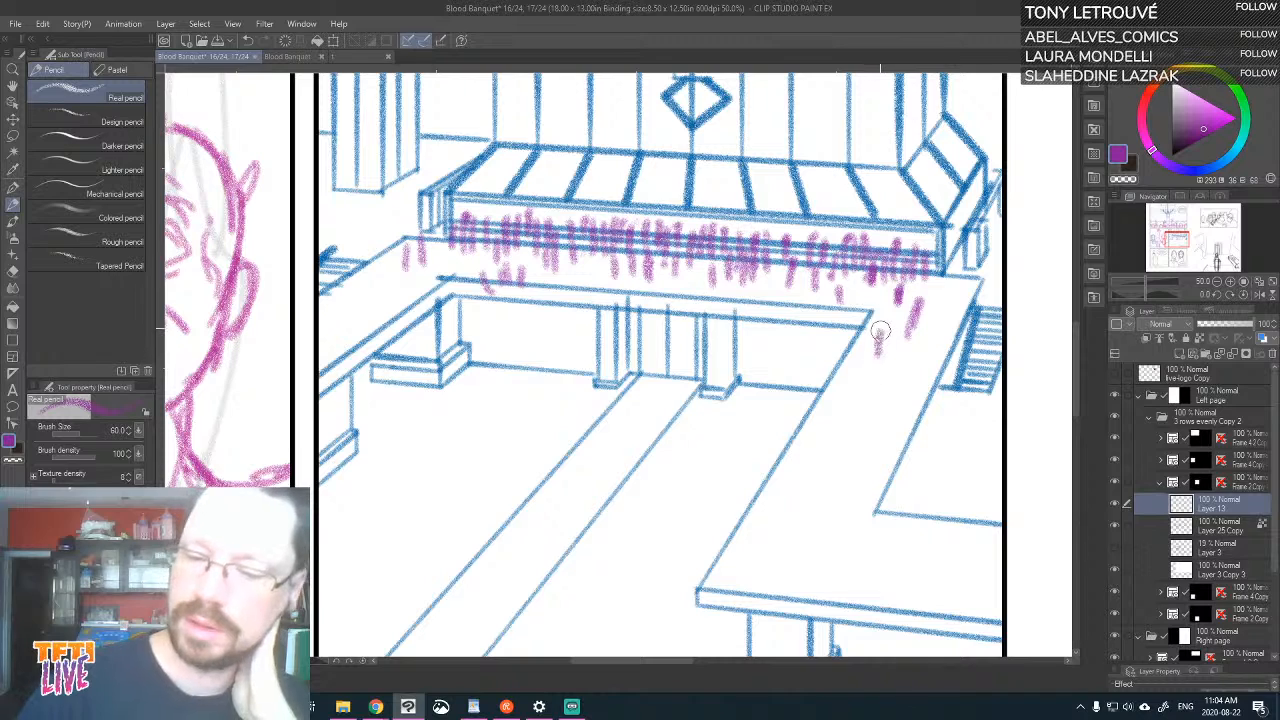
Add crowd strokes on the right staircase, the walkway's right corner and the left end of the walkway
{"action": "left_click_drag", "start_coordinate": [985, 306], "coordinate": [983, 297]}
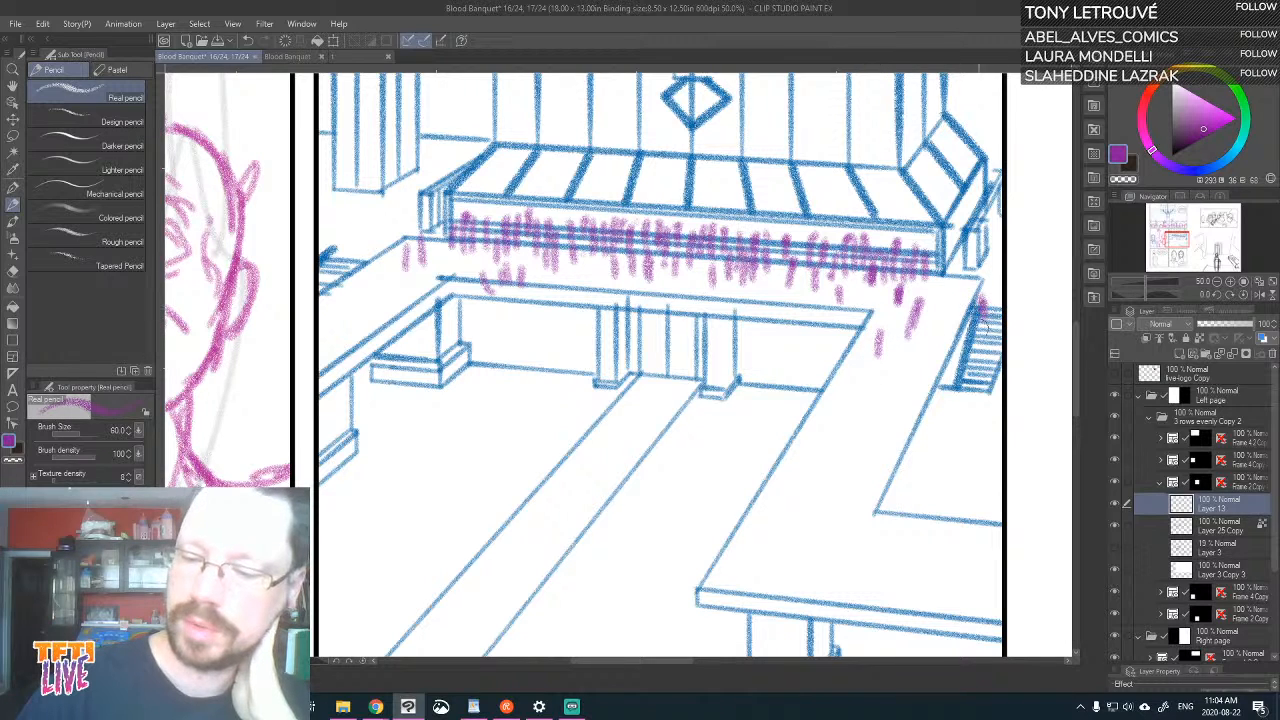
{"action": "mouse_move", "coordinate": [988, 350]}
{"action": "left_mouse_down"}
{"action": "mouse_move", "coordinate": [990, 280]}
{"action": "mouse_move", "coordinate": [962, 280]}
{"action": "left_mouse_up"}
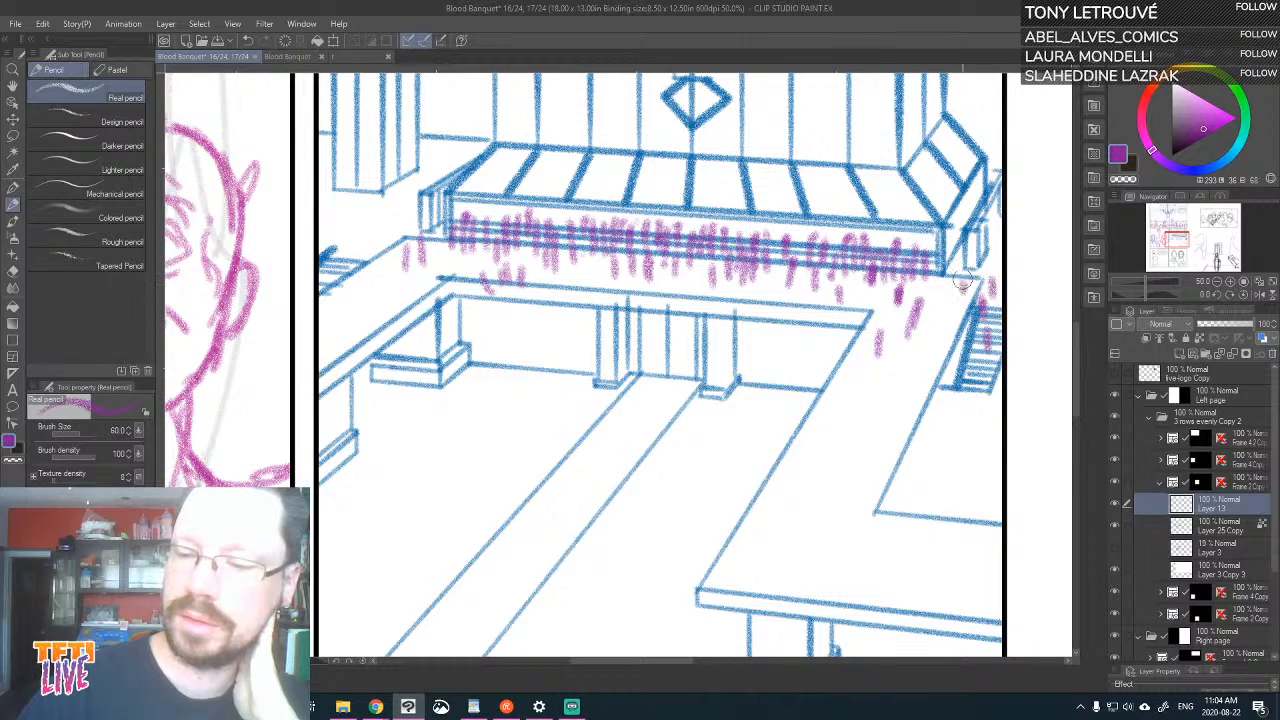
{"action": "left_click_drag", "start_coordinate": [938, 332], "coordinate": [936, 310]}
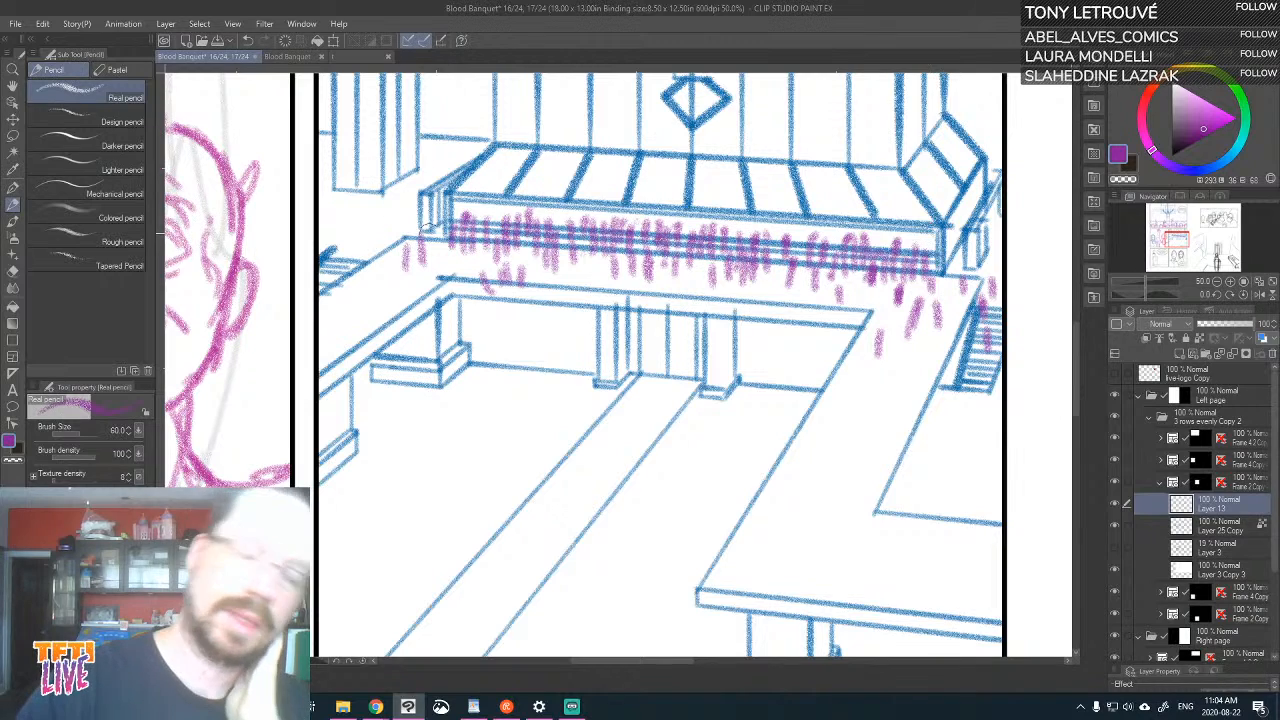
{"action": "left_click_drag", "start_coordinate": [440, 276], "coordinate": [438, 260]}
{"action": "mouse_move", "coordinate": [390, 302]}
{"action": "left_mouse_down"}
{"action": "mouse_move", "coordinate": [386, 240]}
{"action": "mouse_move", "coordinate": [363, 300]}
{"action": "mouse_move", "coordinate": [366, 273]}
{"action": "mouse_move", "coordinate": [406, 270]}
{"action": "left_mouse_up"}
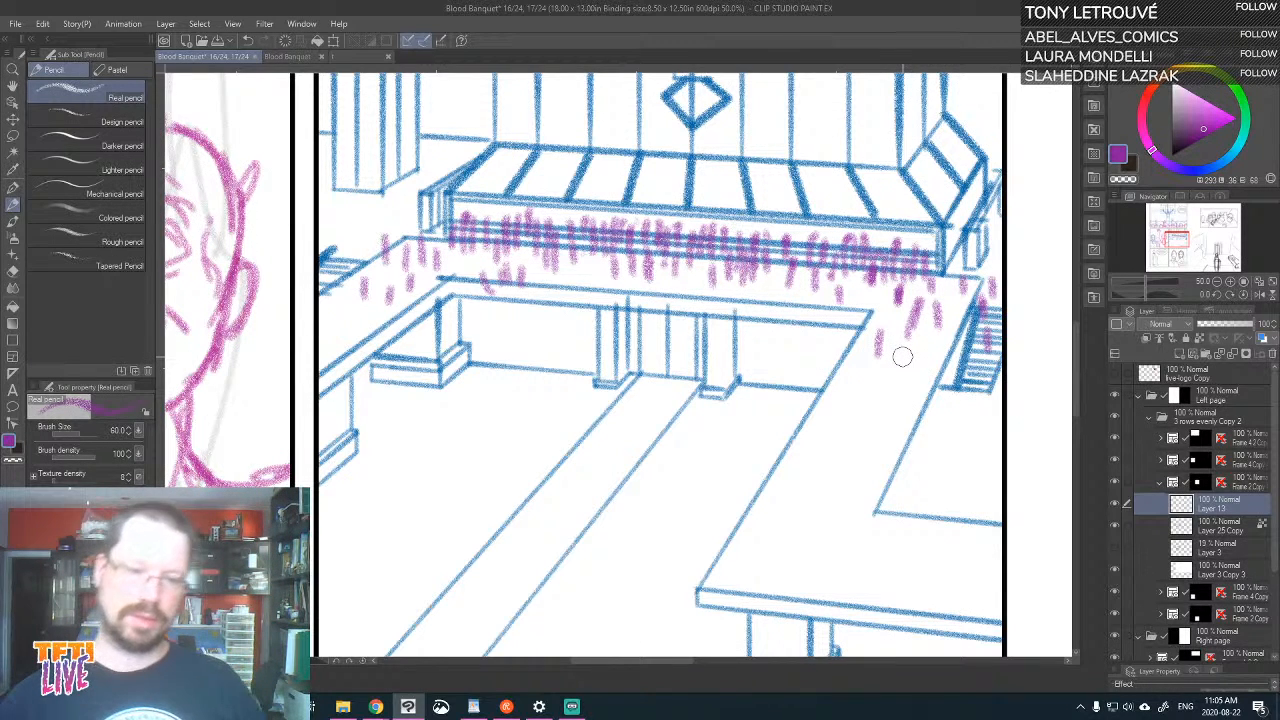
Sketch a taller figure as a thick vertical stroke in front of the right pillar beneath the walkway, reworking its last marks
{"action": "mouse_move", "coordinate": [924, 358]}
{"action": "left_mouse_down"}
{"action": "mouse_move", "coordinate": [967, 293]}
{"action": "mouse_move", "coordinate": [923, 400]}
{"action": "mouse_move", "coordinate": [911, 394]}
{"action": "mouse_move", "coordinate": [944, 298]}
{"action": "left_mouse_up"}
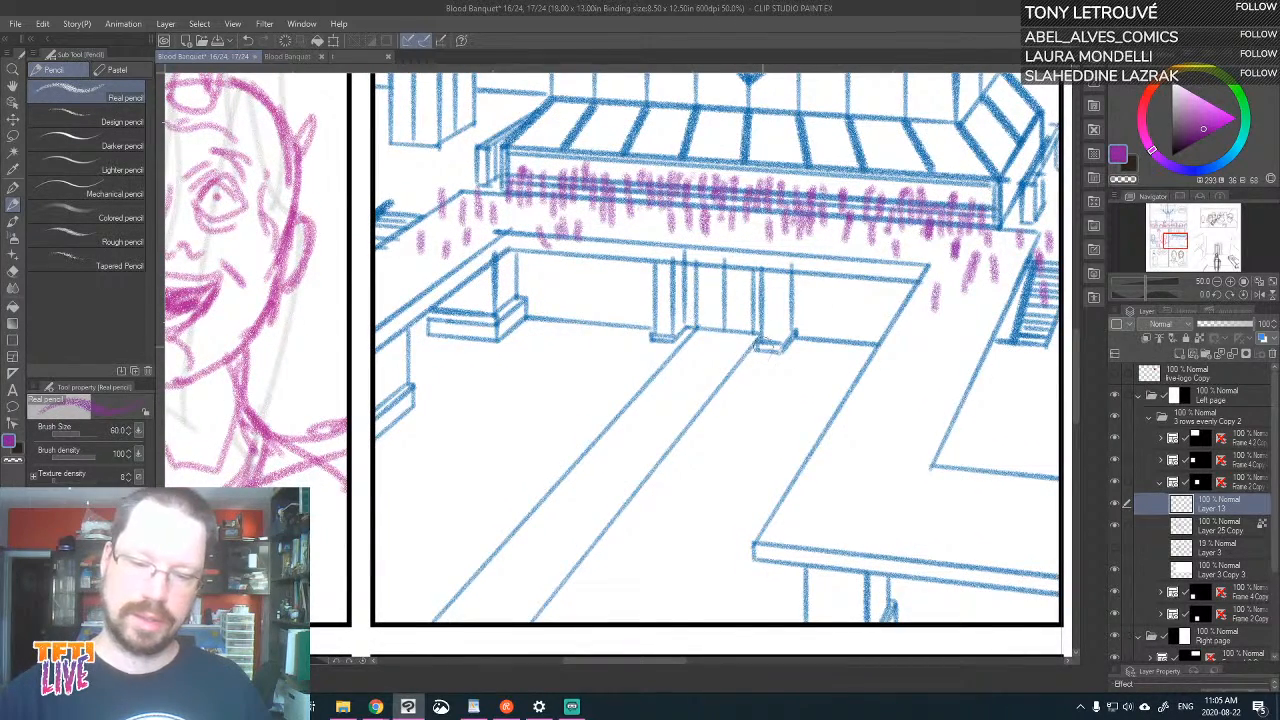
{"action": "left_click_drag", "start_coordinate": [764, 300], "coordinate": [768, 352]}
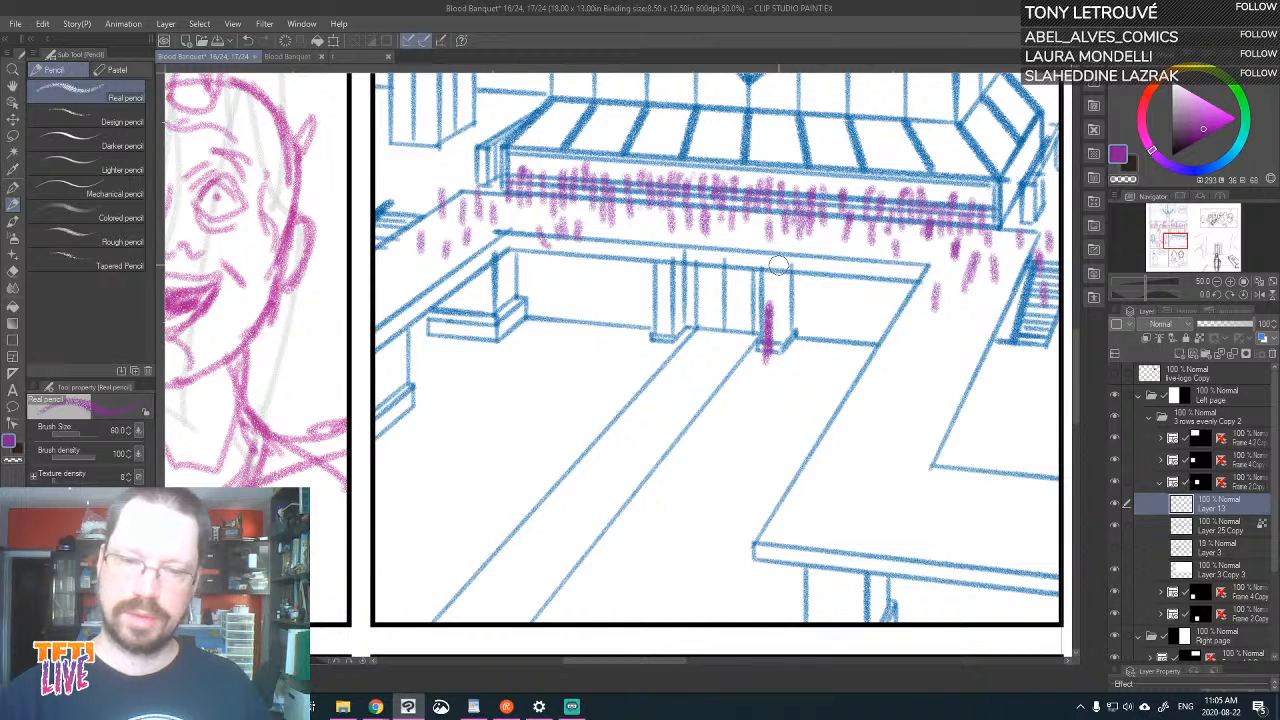
{"action": "left_click_drag", "start_coordinate": [909, 192], "coordinate": [832, 303]}
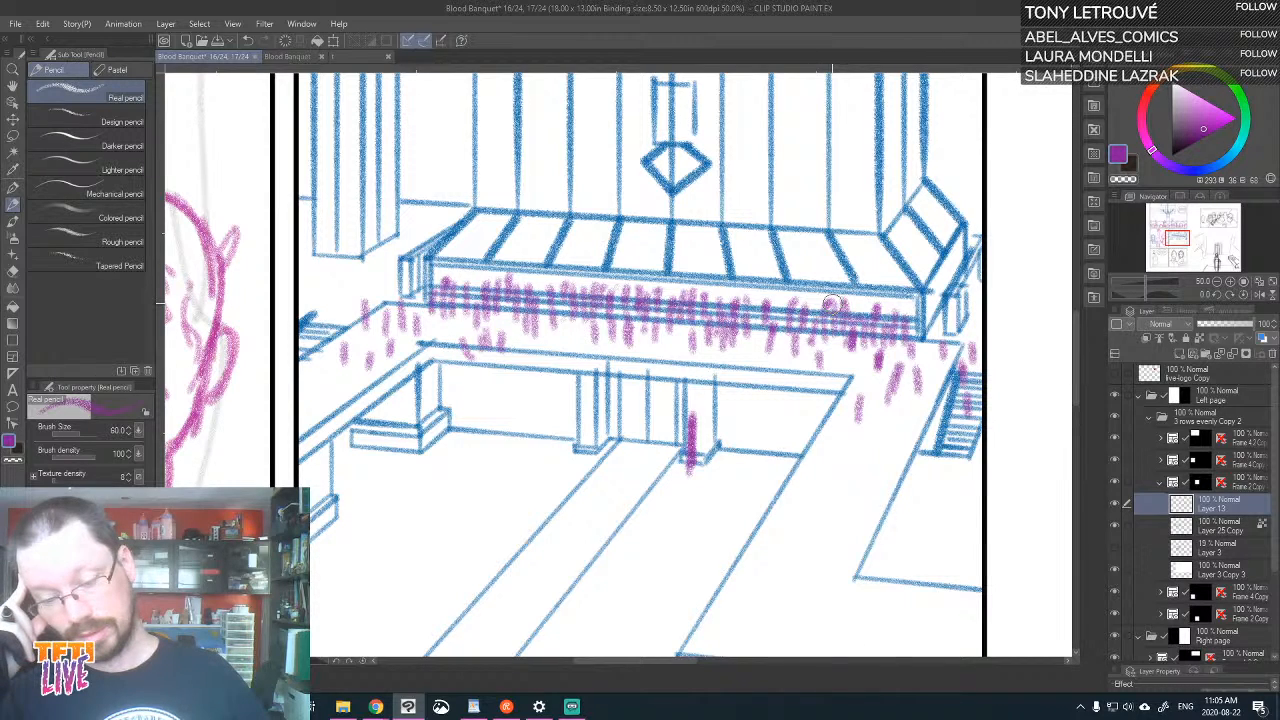
{"action": "key", "text": "ctrl+z"}
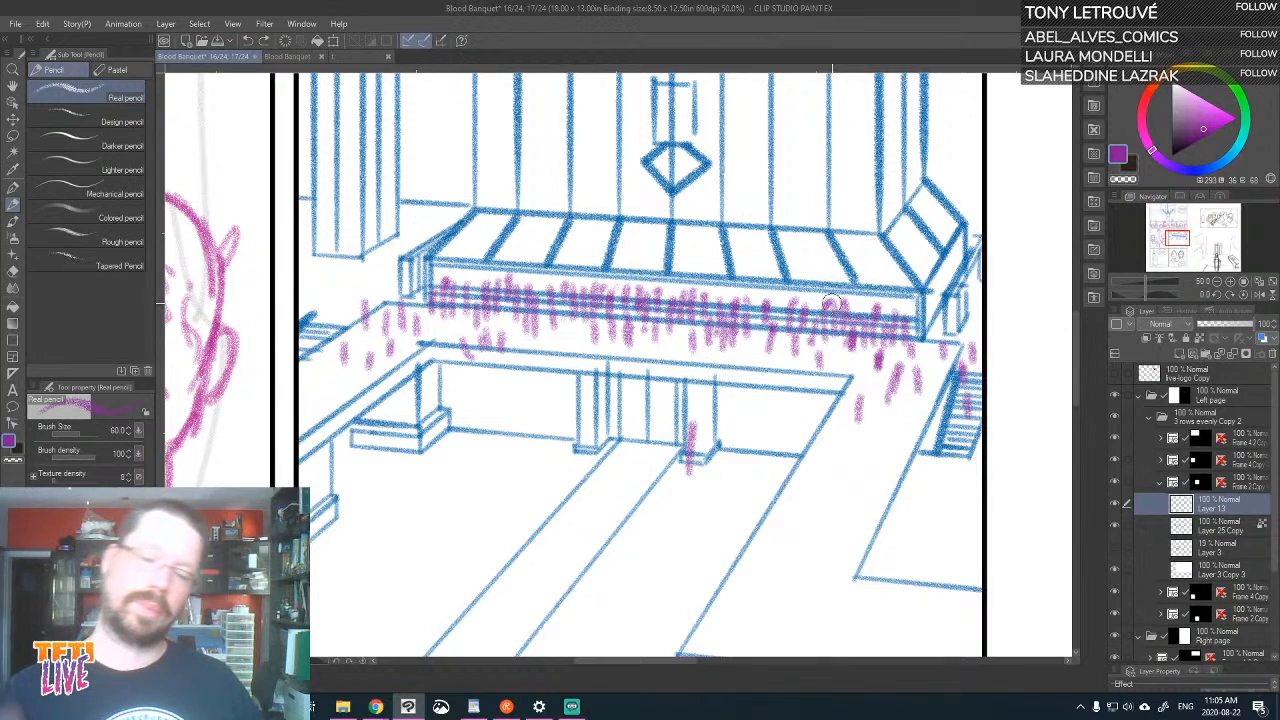
{"action": "mouse_move", "coordinate": [690, 462]}
{"action": "left_mouse_down"}
{"action": "mouse_move", "coordinate": [688, 429]}
{"action": "mouse_move", "coordinate": [690, 466]}
{"action": "left_mouse_up"}
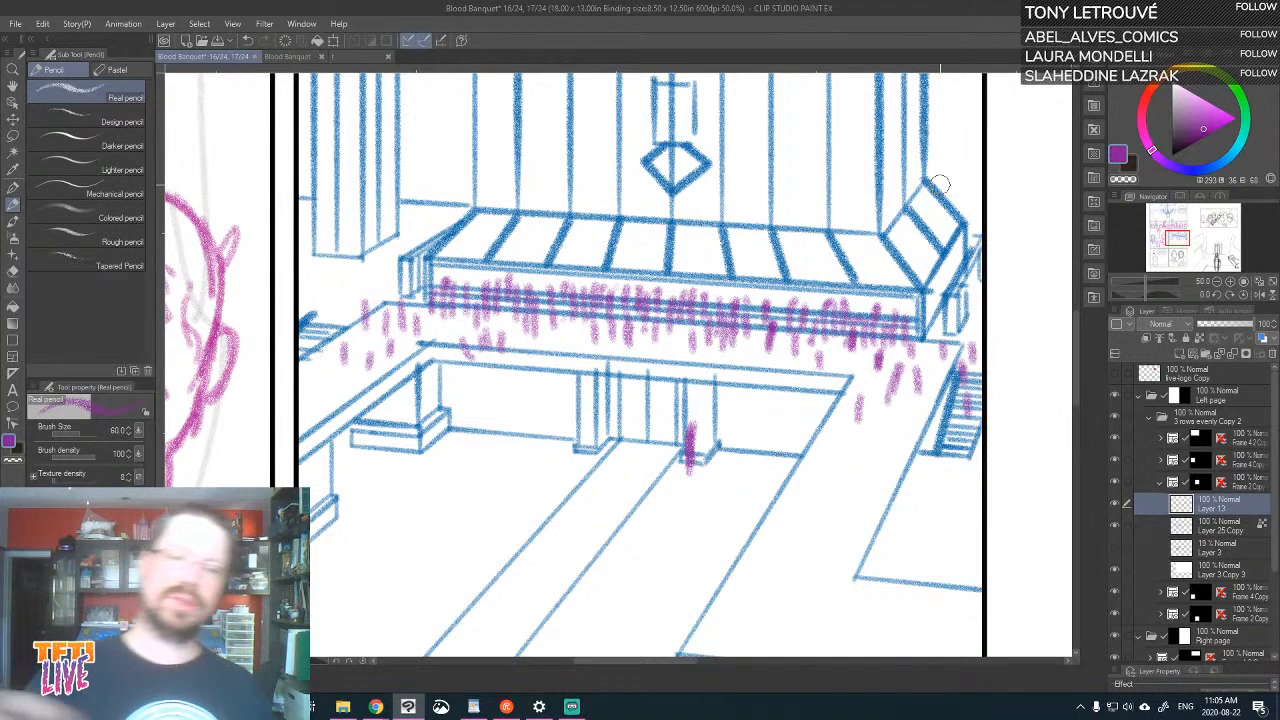
Examine the Blood Banquet page overview, looking at the hall panel on page 16 and the earlier pages 6 and 7
{"action": "left_click", "coordinate": [285, 57]}
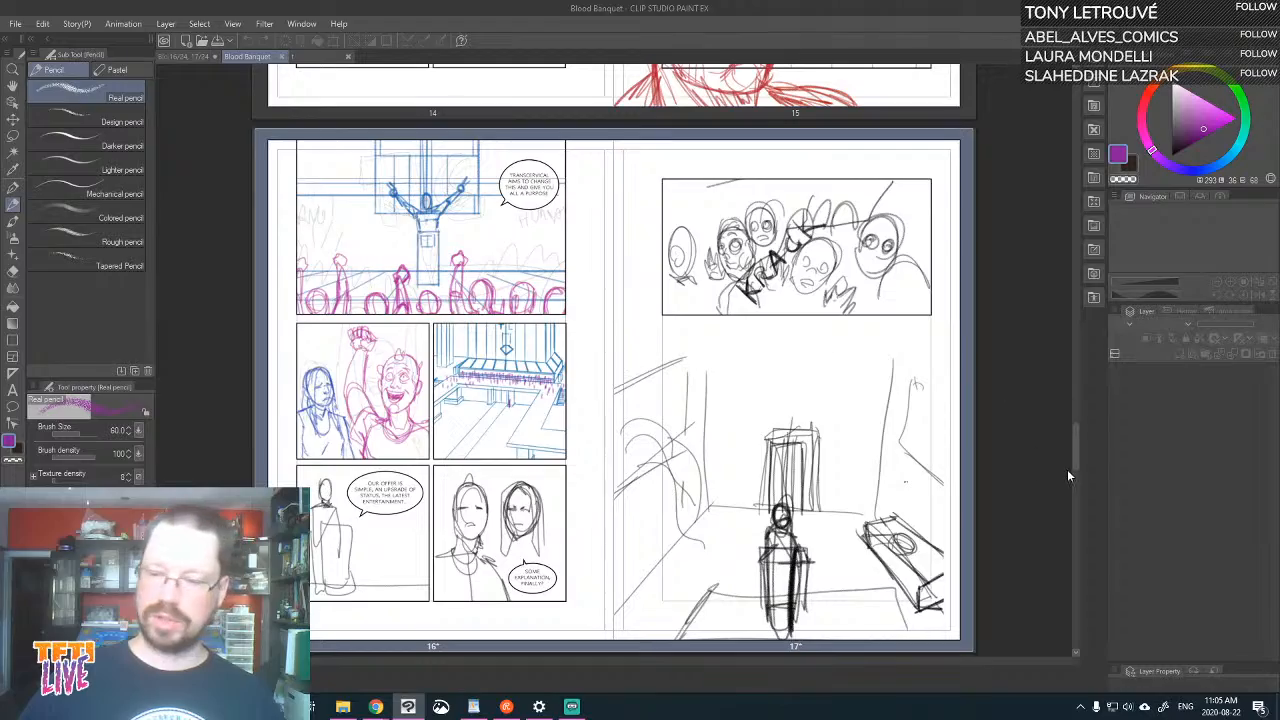
{"action": "left_click_drag", "start_coordinate": [1074, 436], "coordinate": [1082, 220]}
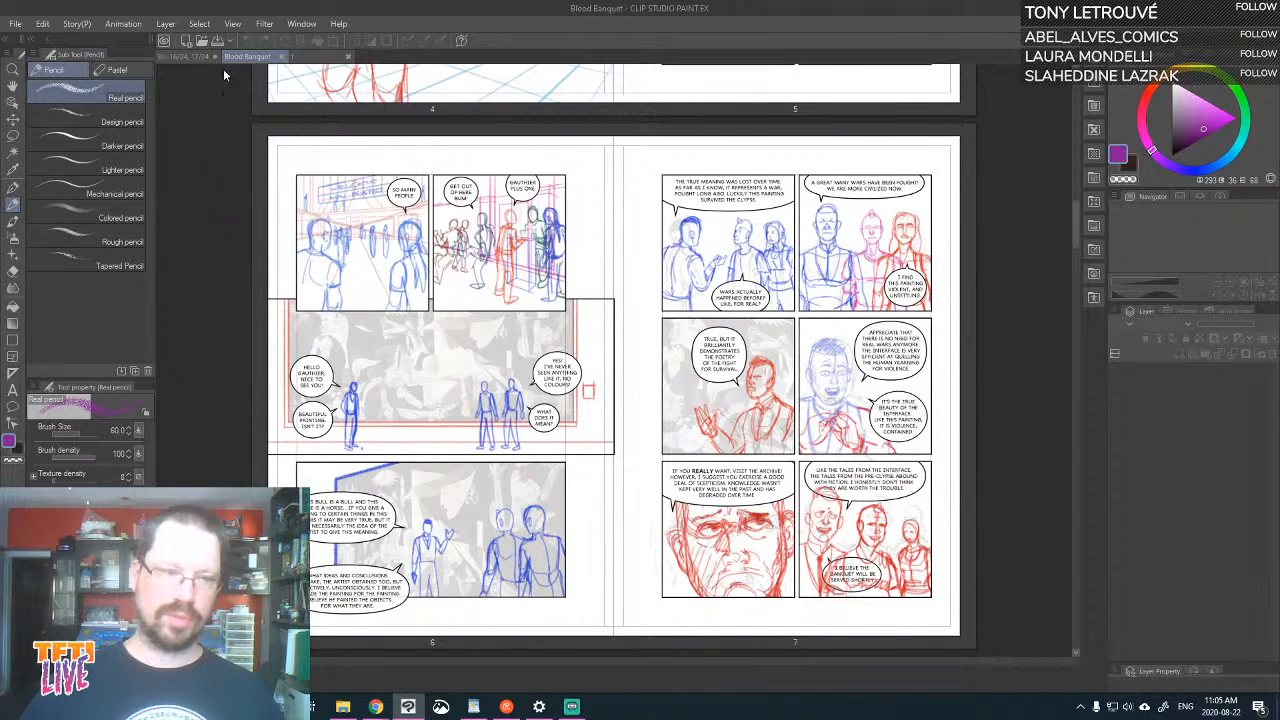
{"action": "left_click", "coordinate": [188, 56]}
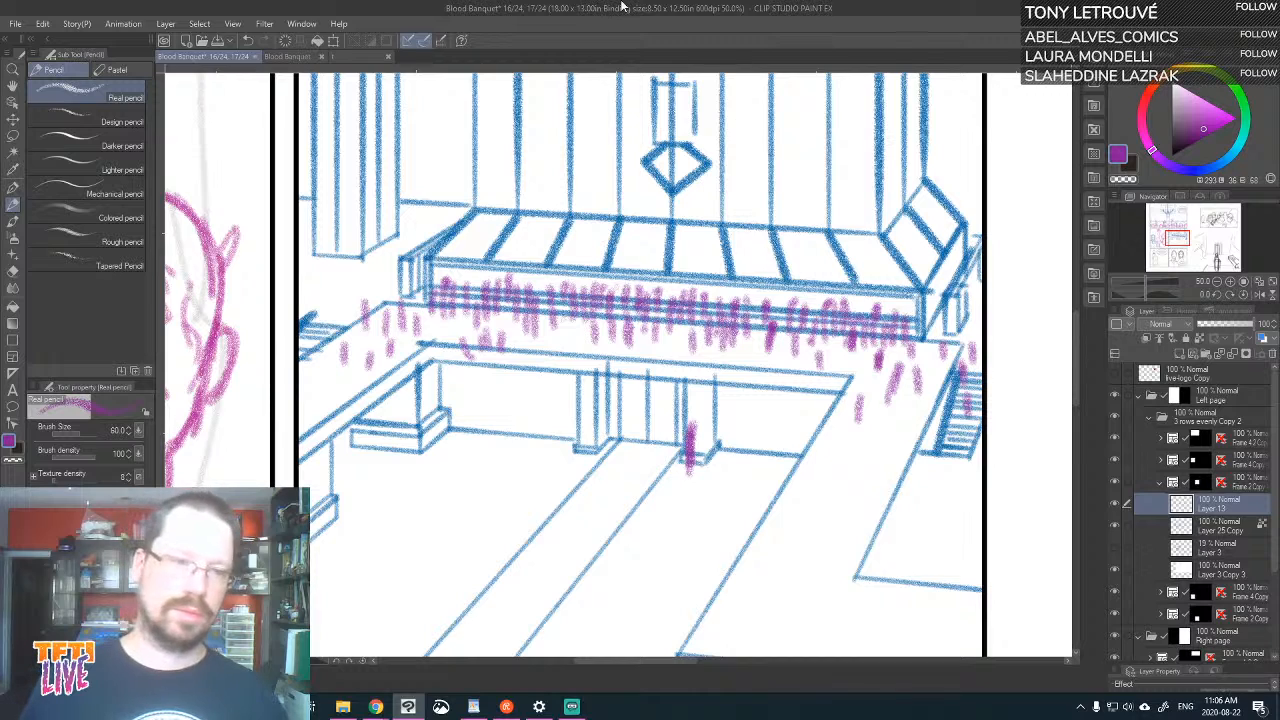
{"action": "left_click", "coordinate": [284, 60]}
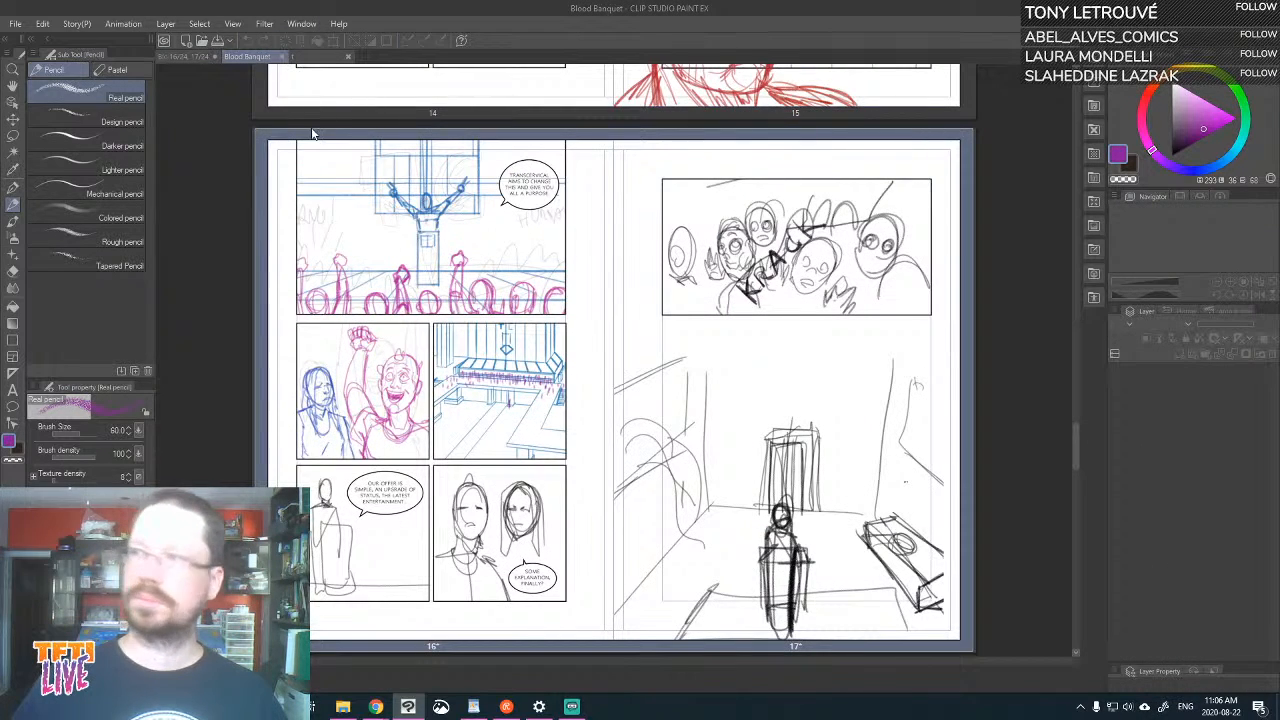
Switch to the separate hall drawing and try vertical pencil strokes in the doorway between the pillars under the walkway, undoing the last one
{"action": "left_click", "coordinate": [305, 56]}
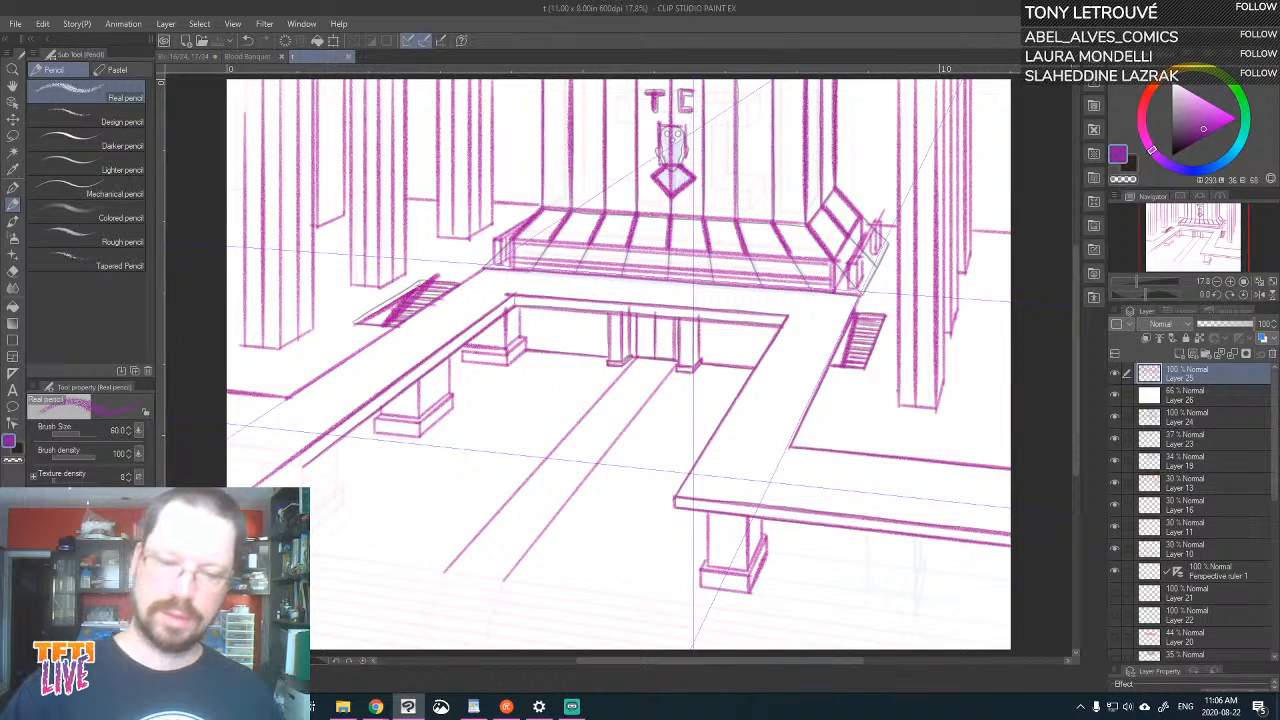
{"action": "left_click_drag", "start_coordinate": [641, 358], "coordinate": [646, 322]}
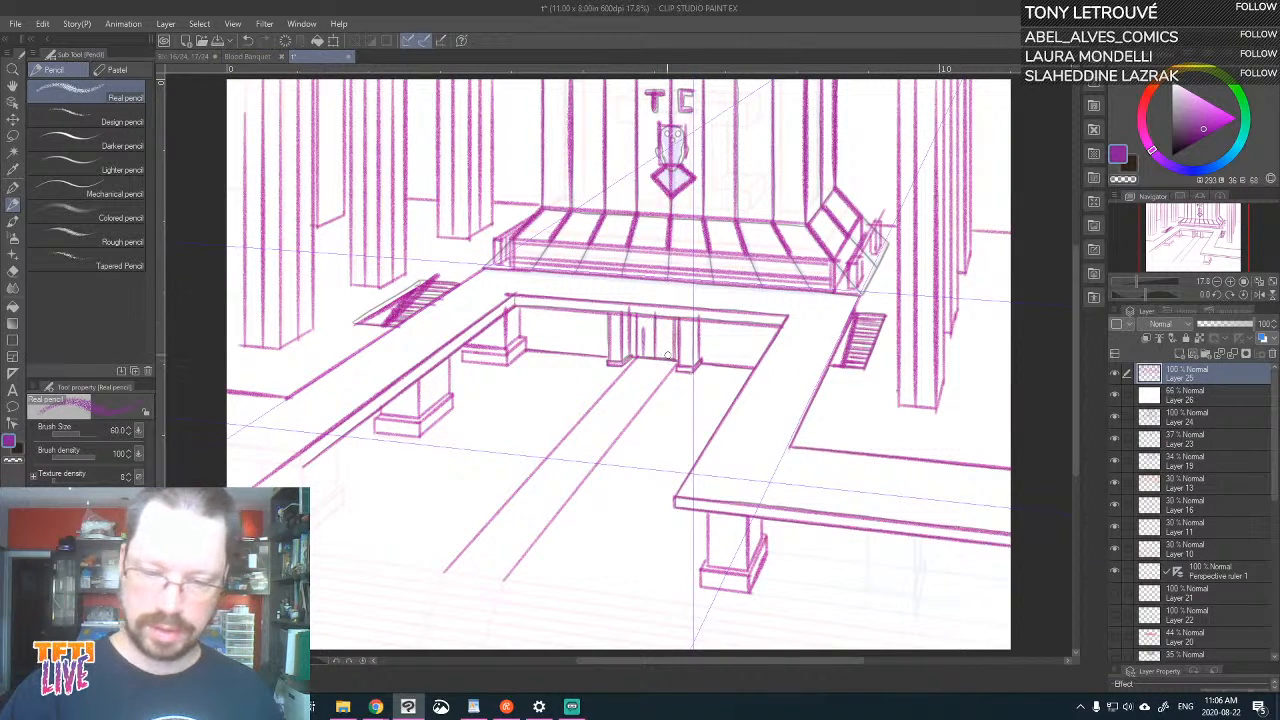
{"action": "key", "text": "ctrl+z"}
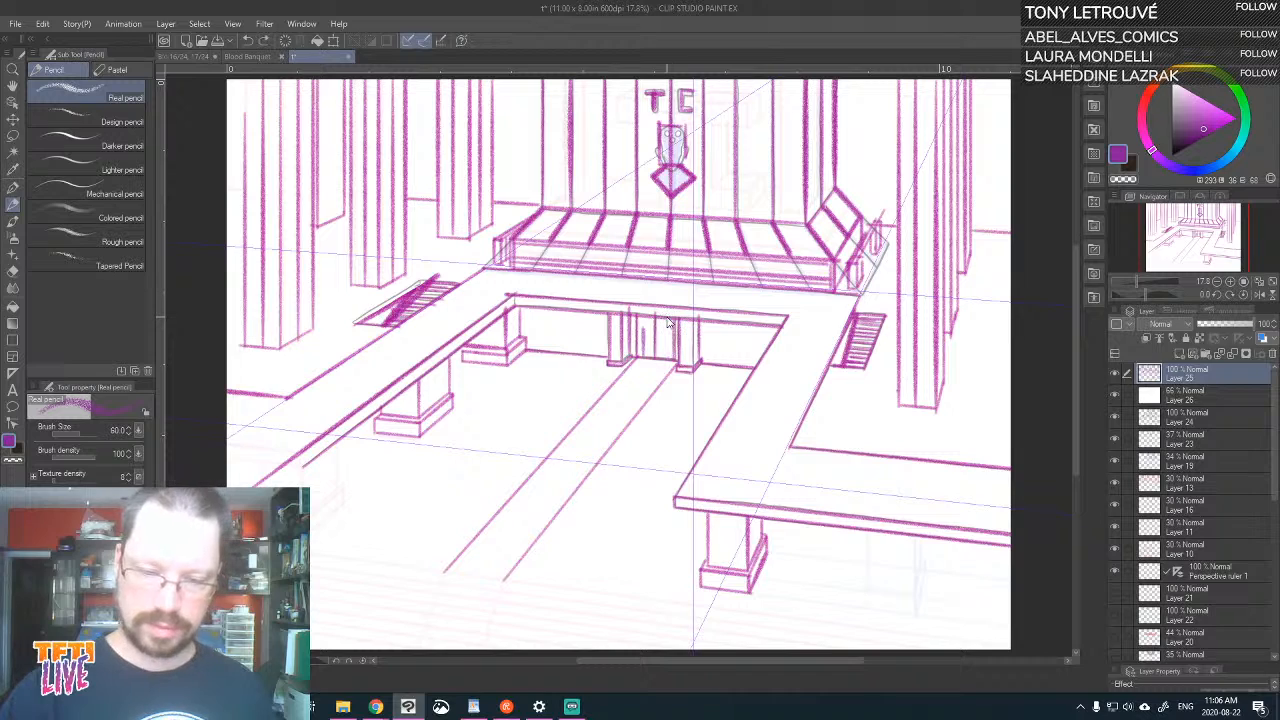
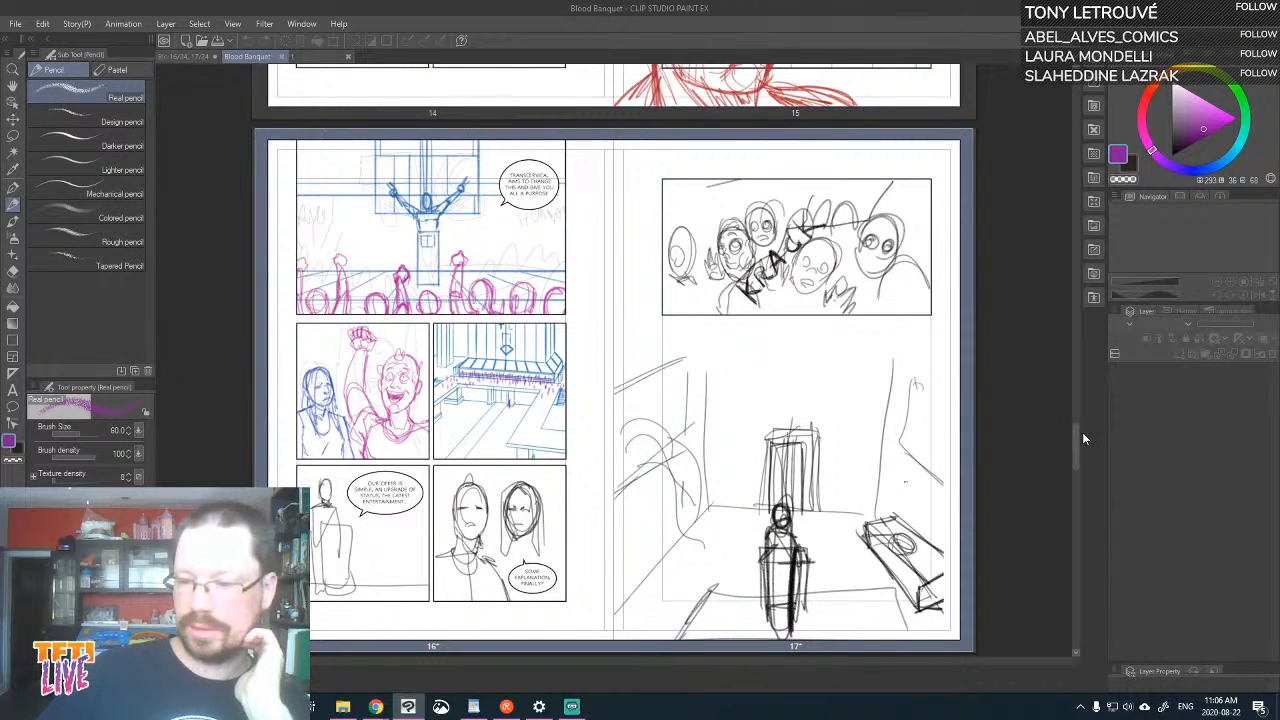
Open the page 6 and 7 spread from the Blood Banquet overview and frame page 6's second panel up close
{"action": "left_click_drag", "start_coordinate": [1082, 434], "coordinate": [1019, 202]}
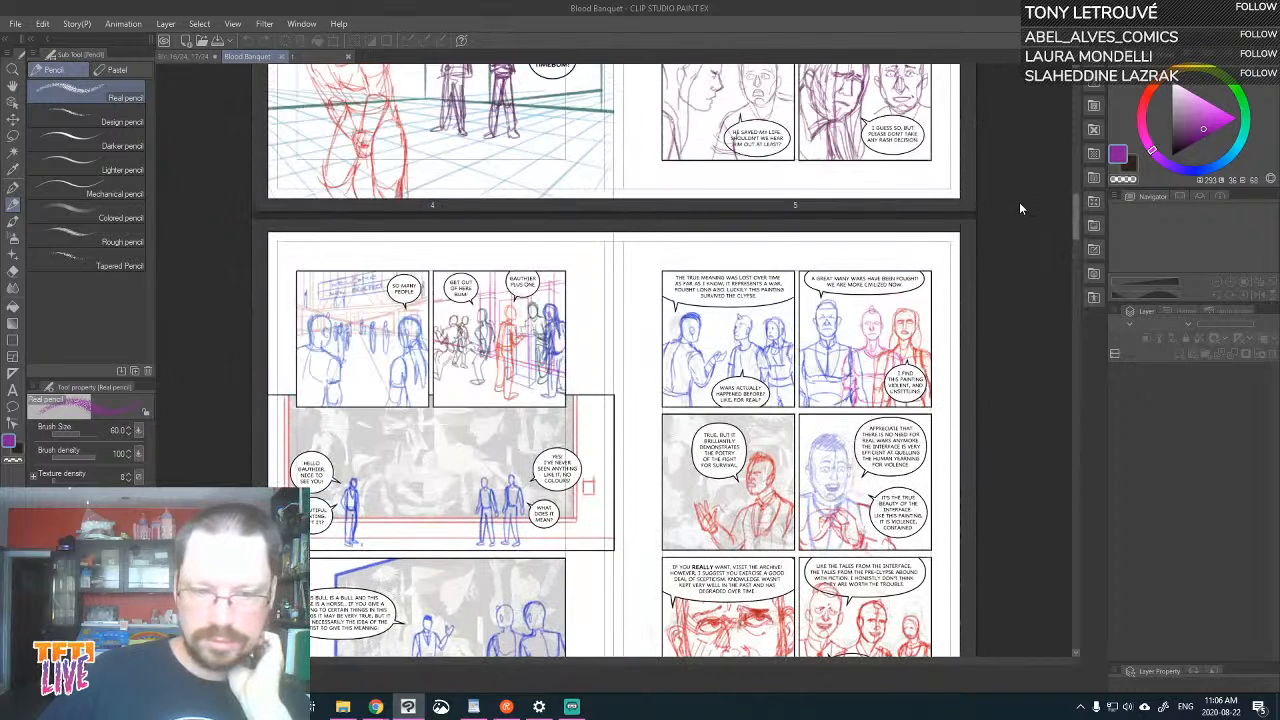
{"action": "double_click", "coordinate": [327, 337]}
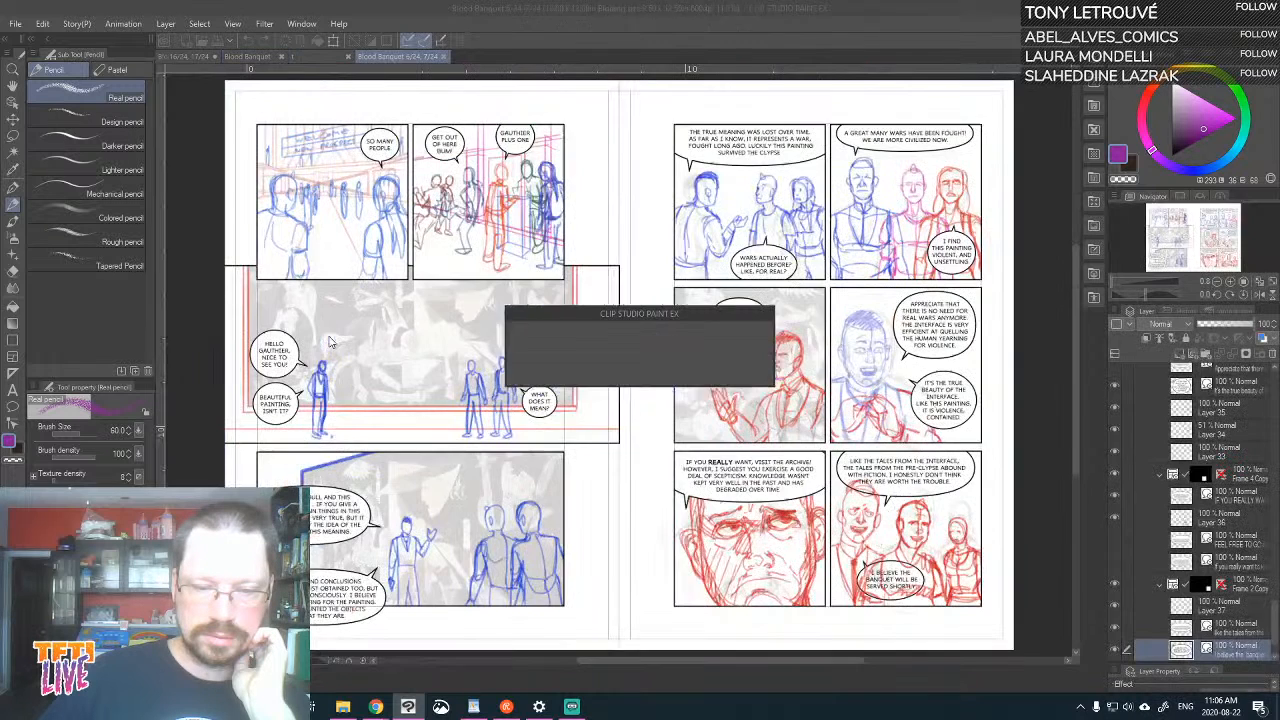
{"action": "scroll", "coordinate": [526, 316], "scroll_direction": "up", "scroll_amount": 3}
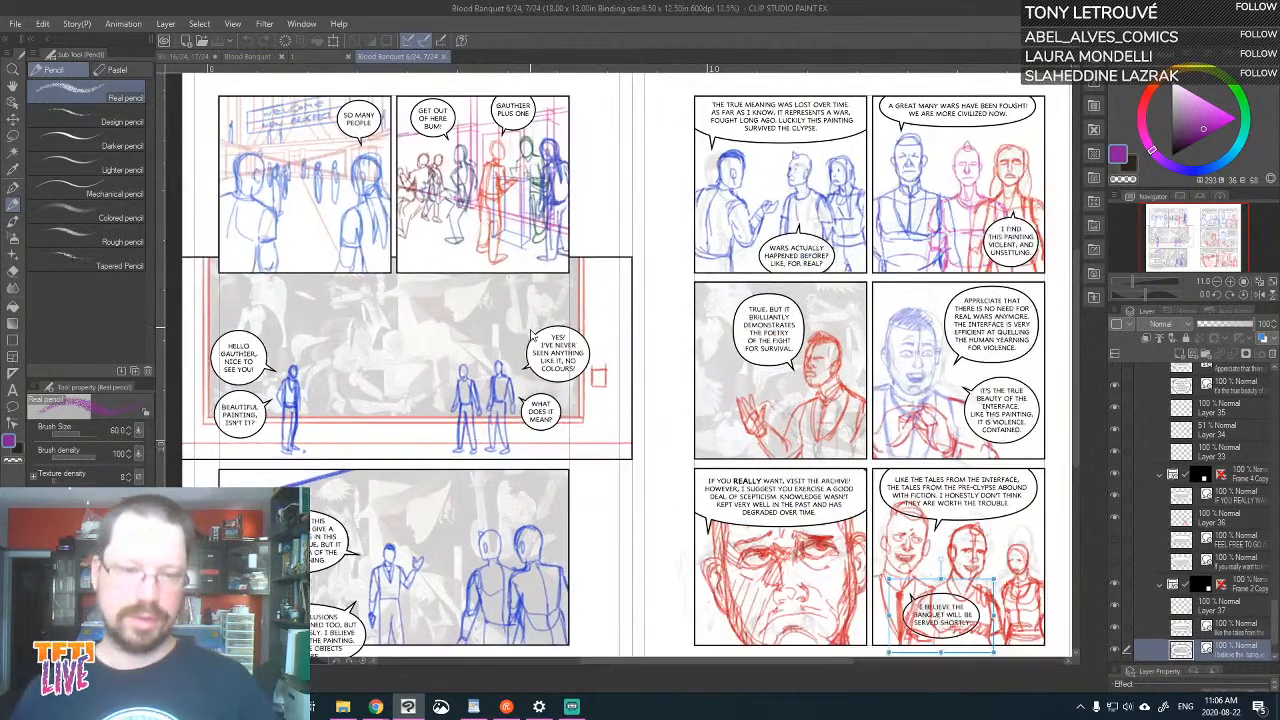
{"action": "left_click_drag", "start_coordinate": [571, 196], "coordinate": [782, 518]}
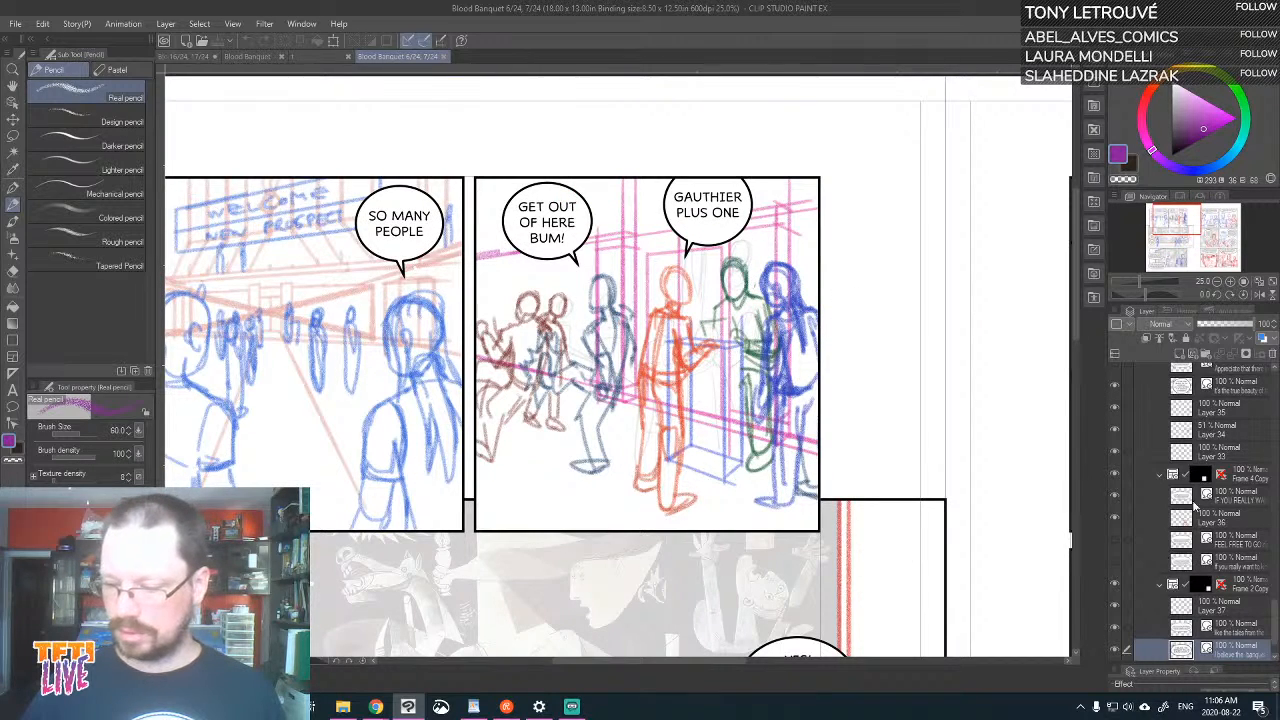
Collapse the Frame 4 Copy folder and the Frame 2 Copy folder above it to shorten the layer list
{"action": "scroll", "coordinate": [1228, 432], "scroll_direction": "up", "scroll_amount": 2}
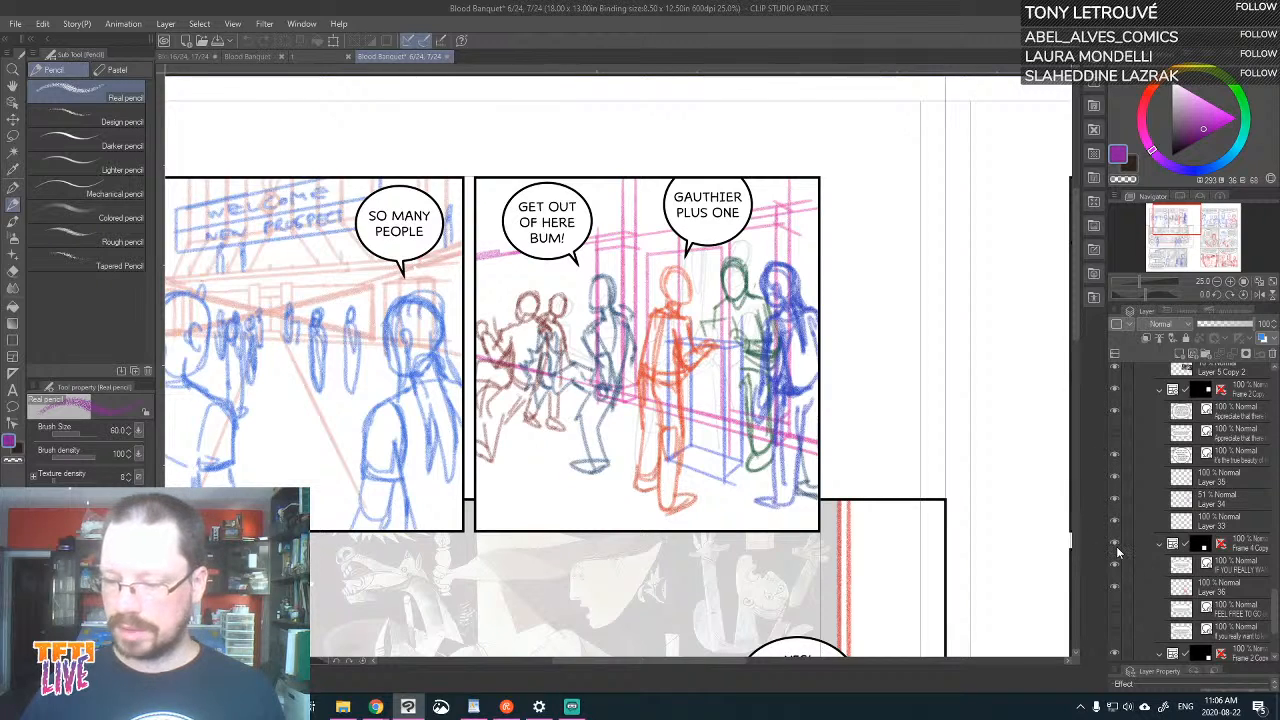
{"action": "left_click", "coordinate": [1160, 543]}
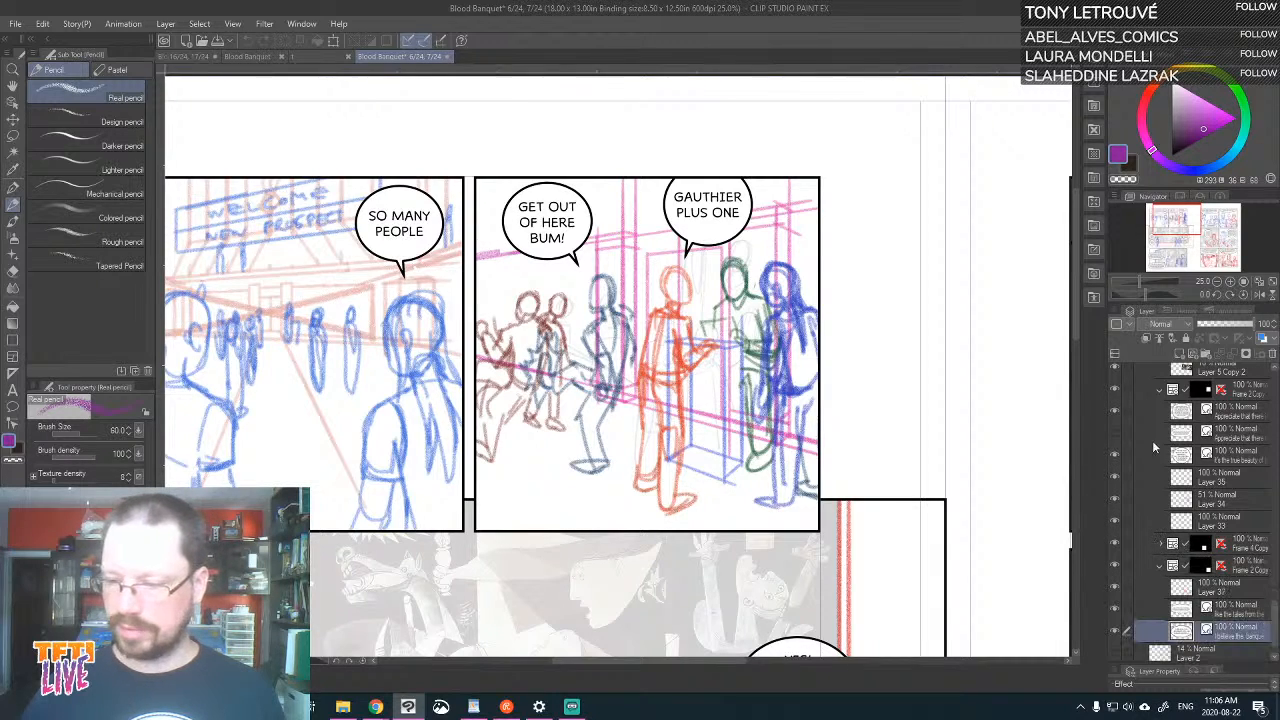
{"action": "left_click", "coordinate": [1158, 392]}
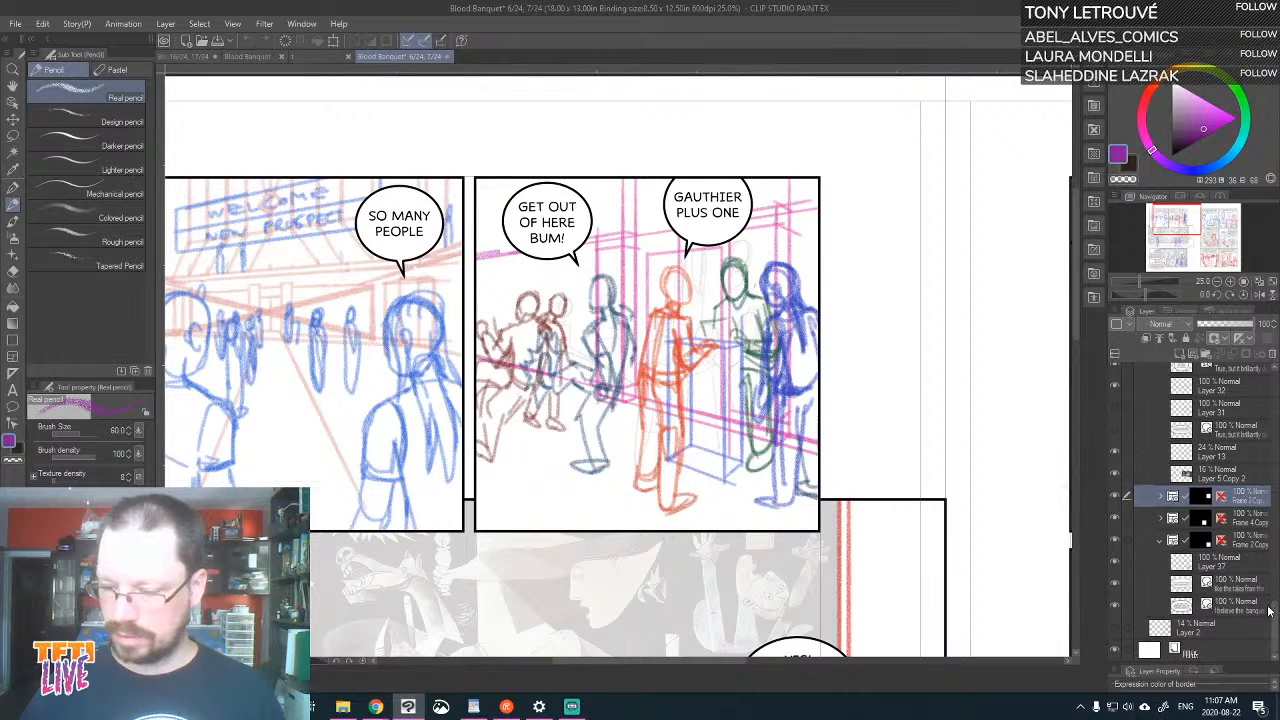
Toggle the visibility of the second panel's frame and its individual layers, from Layer 25 down to Layer 22 Copy, to identify each one's contents
{"action": "left_click_drag", "start_coordinate": [1274, 620], "coordinate": [1262, 526]}
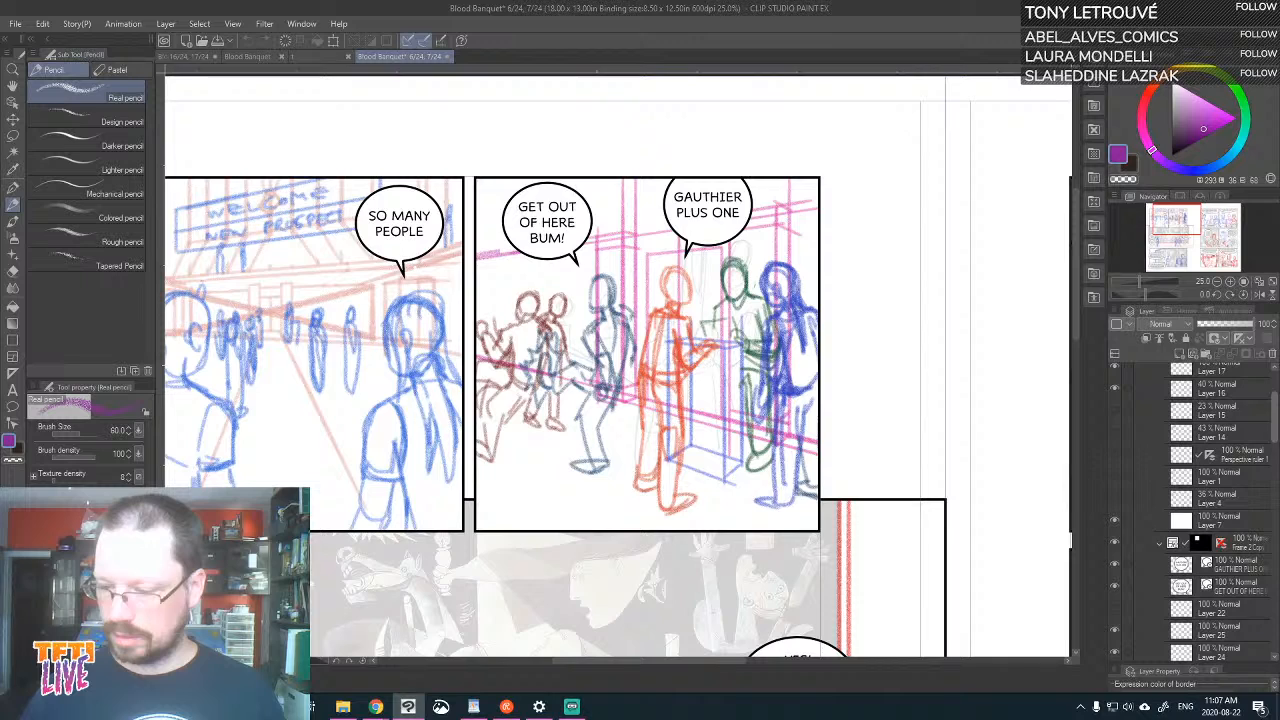
{"action": "left_click", "coordinate": [1115, 543]}
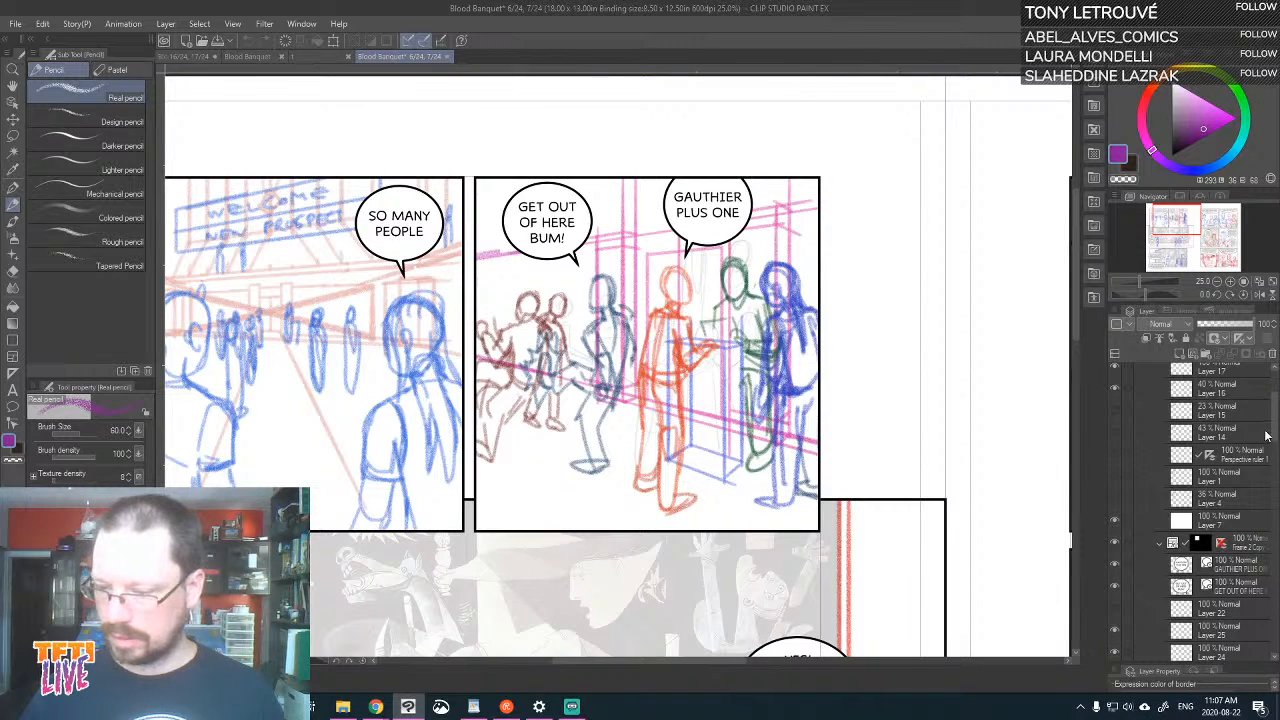
{"action": "scroll", "coordinate": [1178, 391], "scroll_direction": "down", "scroll_amount": 5}
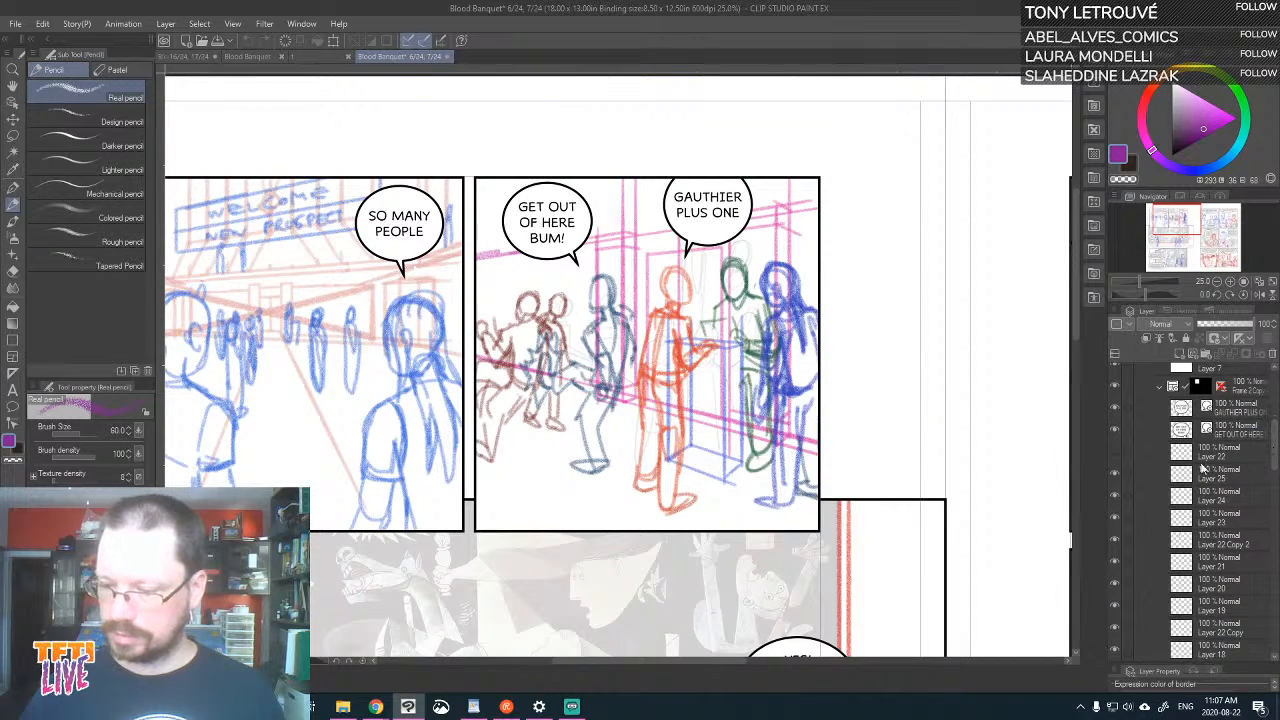
{"action": "left_click", "coordinate": [1115, 476]}
{"action": "left_click", "coordinate": [1115, 476]}
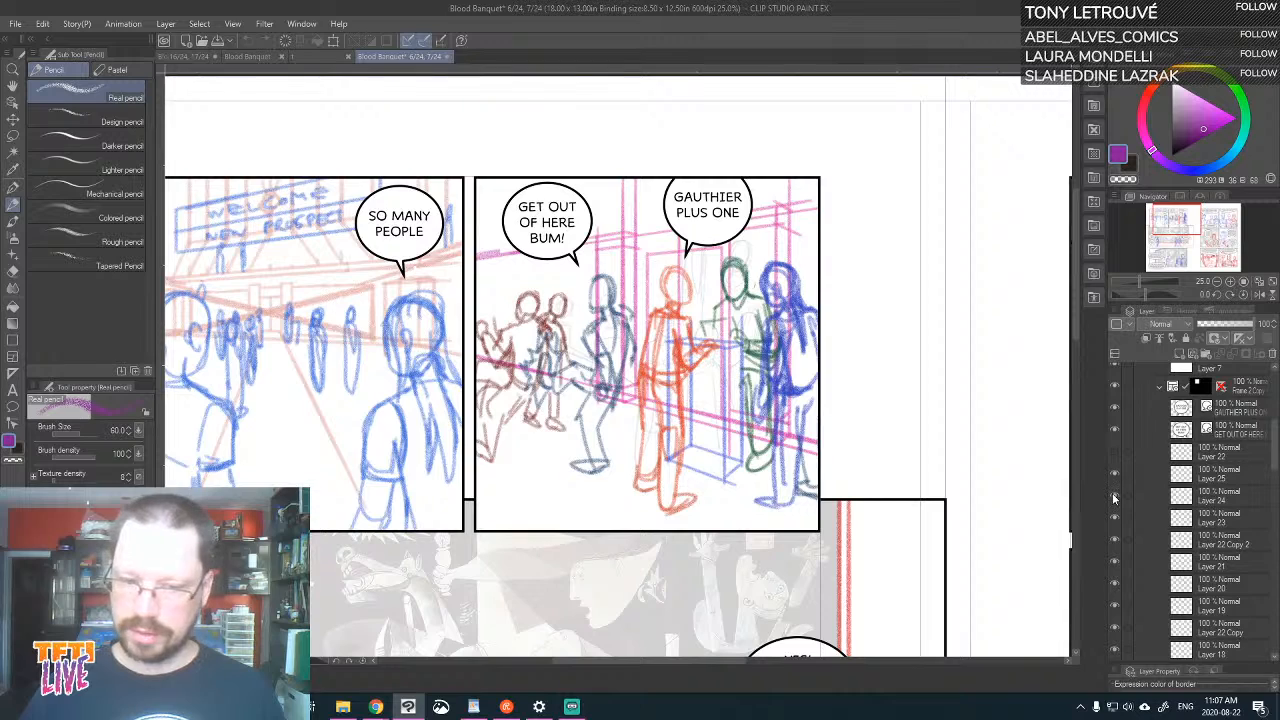
{"action": "left_click", "coordinate": [1114, 495]}
{"action": "left_click", "coordinate": [1114, 495]}
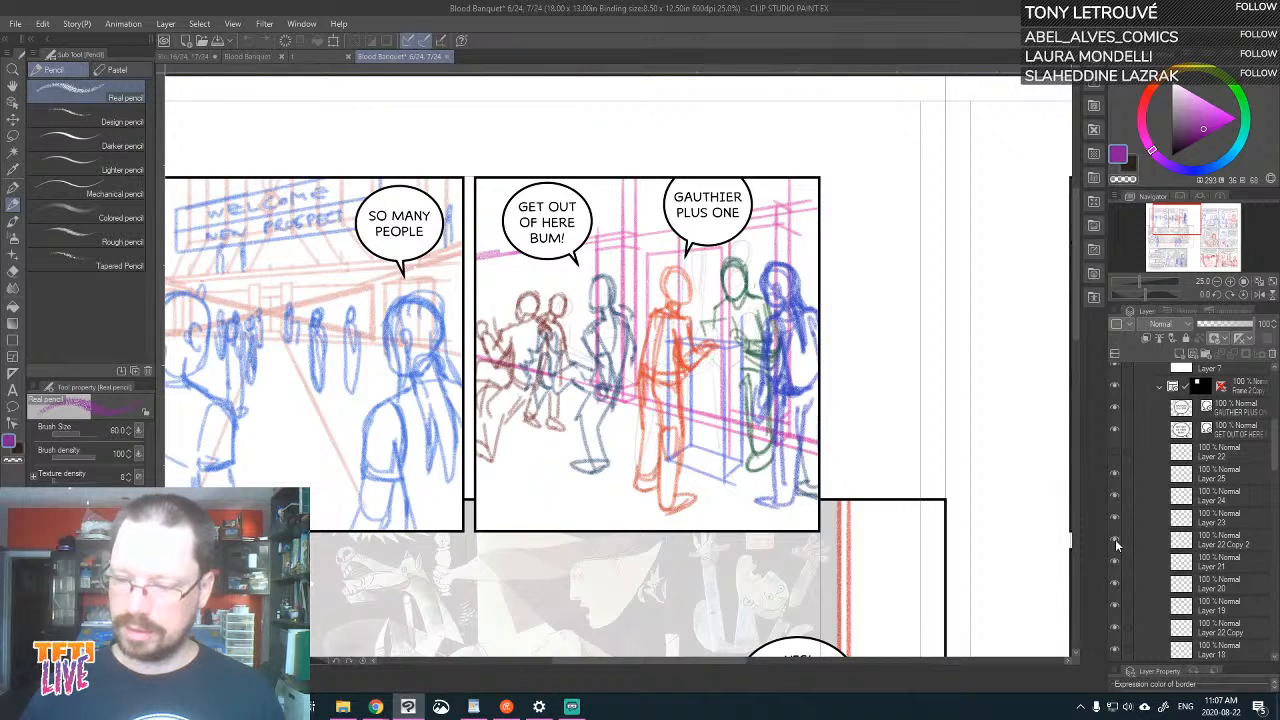
{"action": "left_click", "coordinate": [1116, 542]}
{"action": "left_click", "coordinate": [1115, 544]}
{"action": "left_click", "coordinate": [1117, 572]}
{"action": "left_click", "coordinate": [1117, 574]}
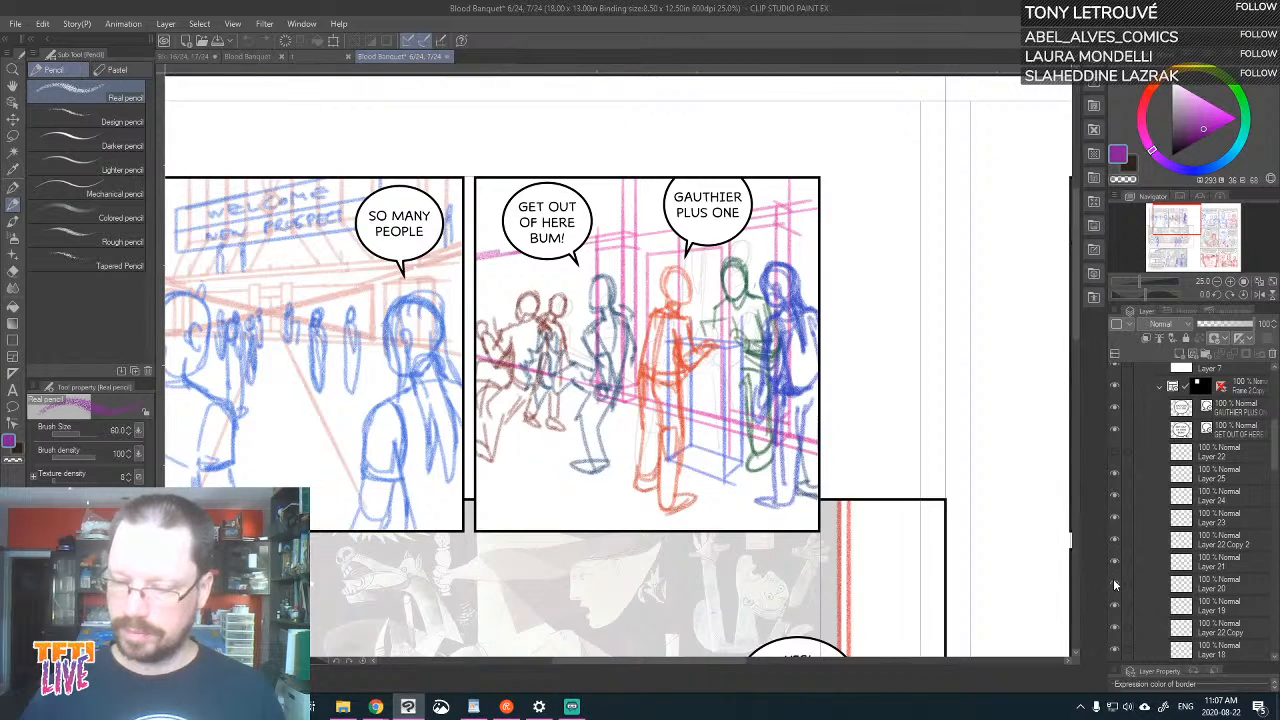
{"action": "left_click", "coordinate": [1113, 588]}
{"action": "left_click", "coordinate": [1113, 590]}
{"action": "left_click", "coordinate": [1116, 605]}
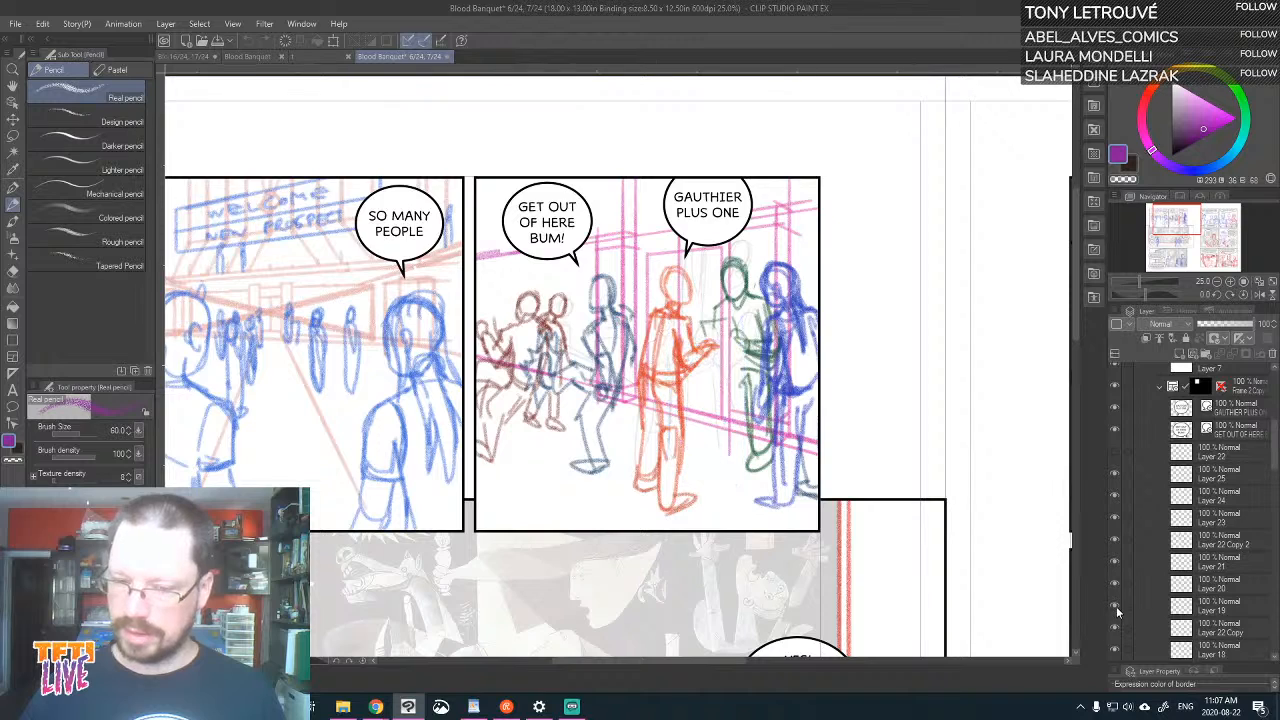
{"action": "left_click", "coordinate": [1116, 606]}
{"action": "left_click", "coordinate": [1114, 626]}
{"action": "left_click", "coordinate": [1114, 627]}
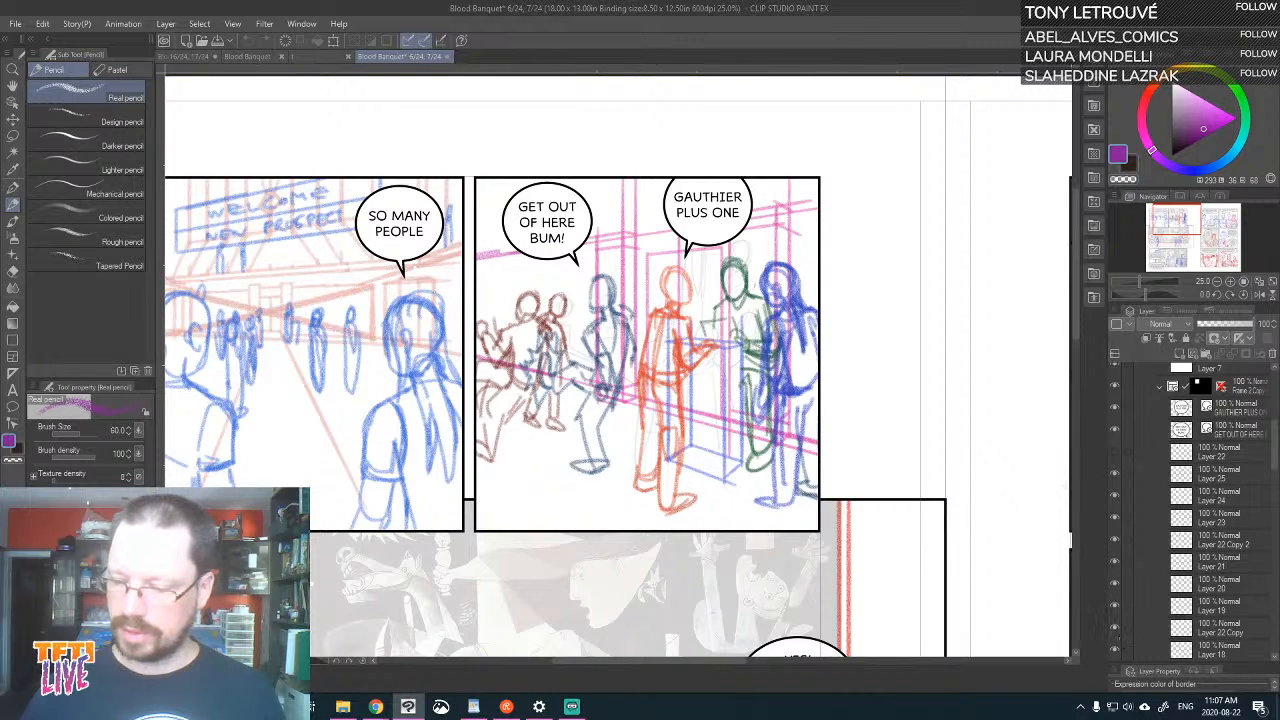
Check Layers 3 and 18 by toggling their visibility, and show the perspective ruler of the second panel
{"action": "left_click_drag", "start_coordinate": [1276, 457], "coordinate": [1276, 493]}
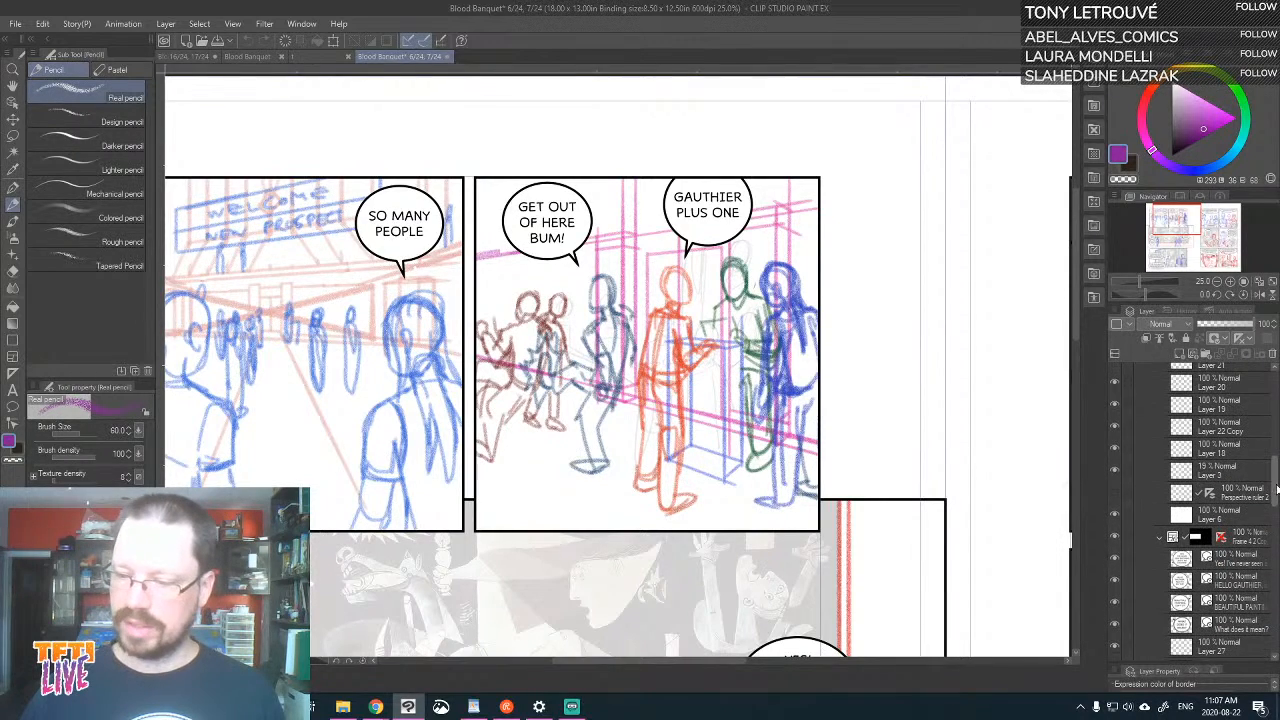
{"action": "left_click", "coordinate": [1114, 468]}
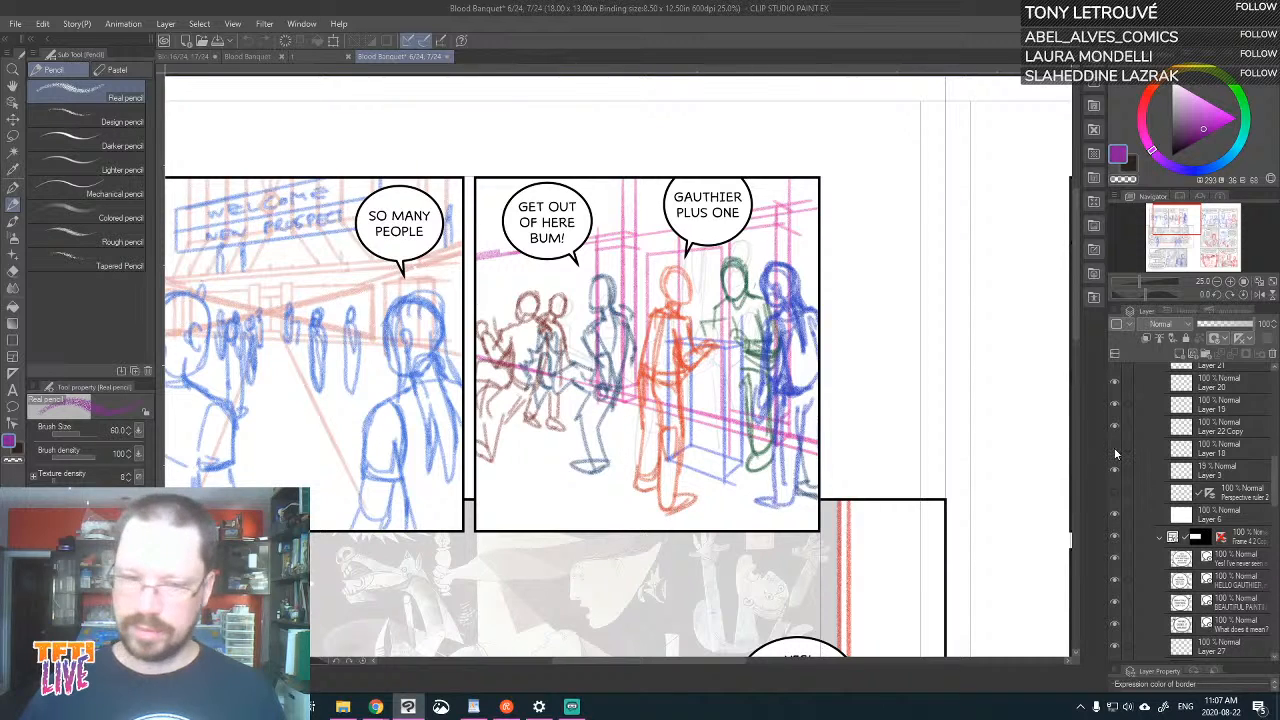
{"action": "left_click", "coordinate": [1115, 449]}
{"action": "left_click", "coordinate": [1115, 450]}
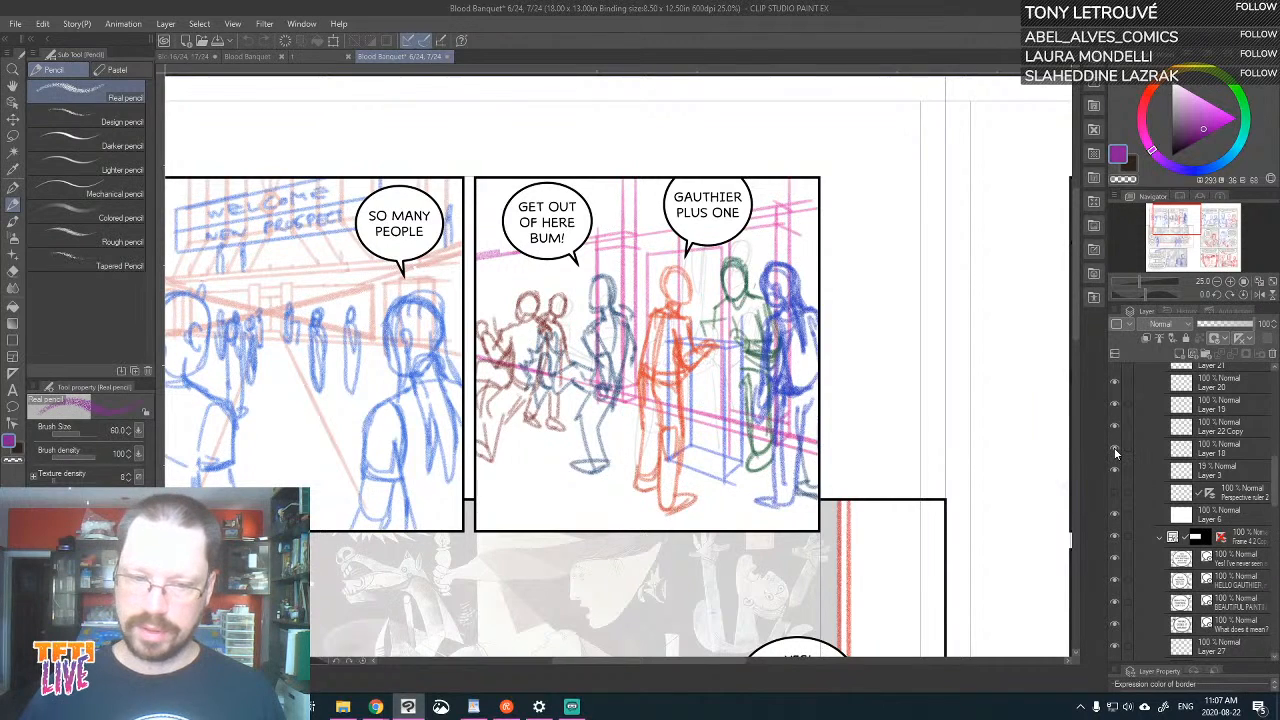
{"action": "left_click", "coordinate": [1238, 454]}
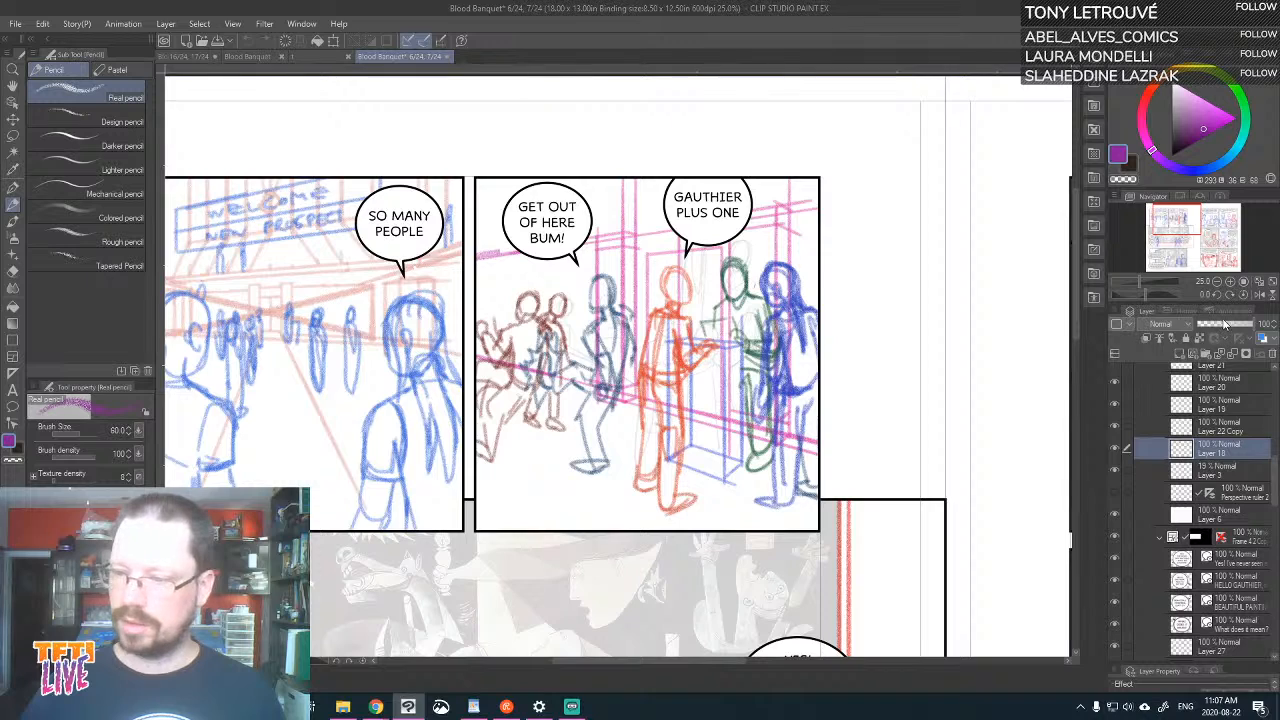
{"action": "left_click", "coordinate": [1115, 491]}
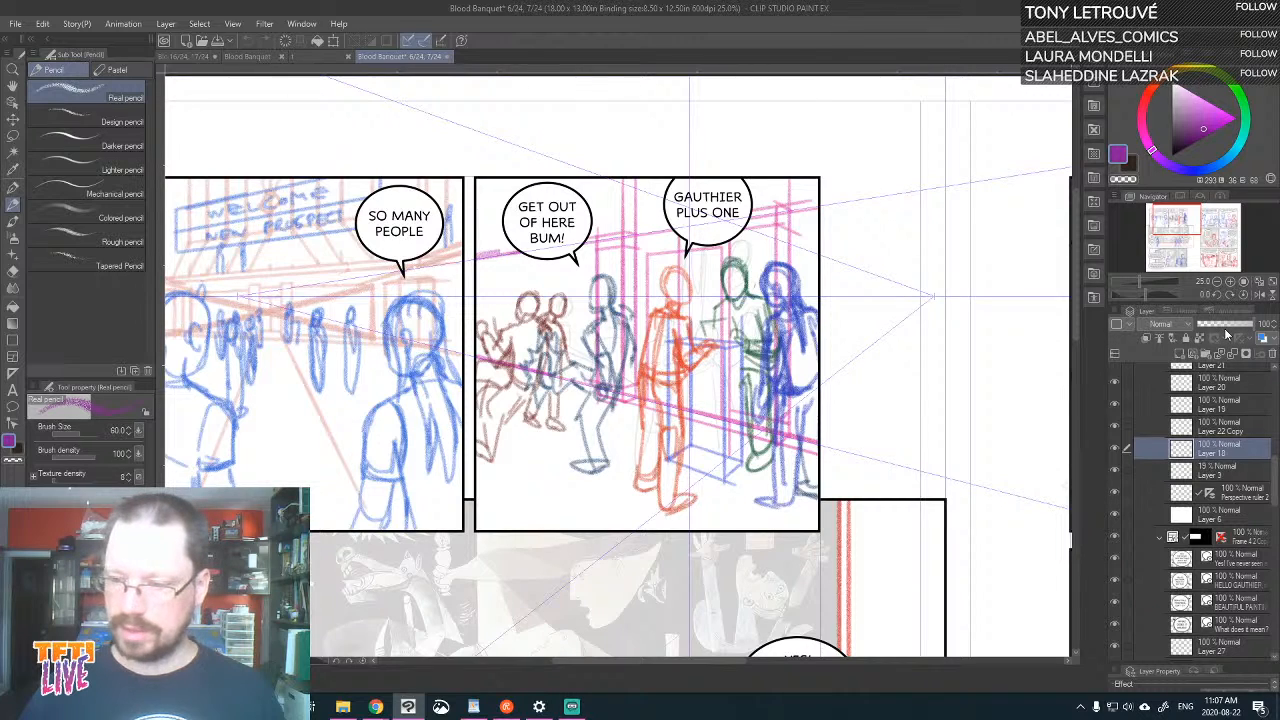
Create a layer folder in the second panel's frame and gather Layers 19 to 25 in it, including Layer 22 Copy 2
{"action": "left_click", "coordinate": [1238, 428]}
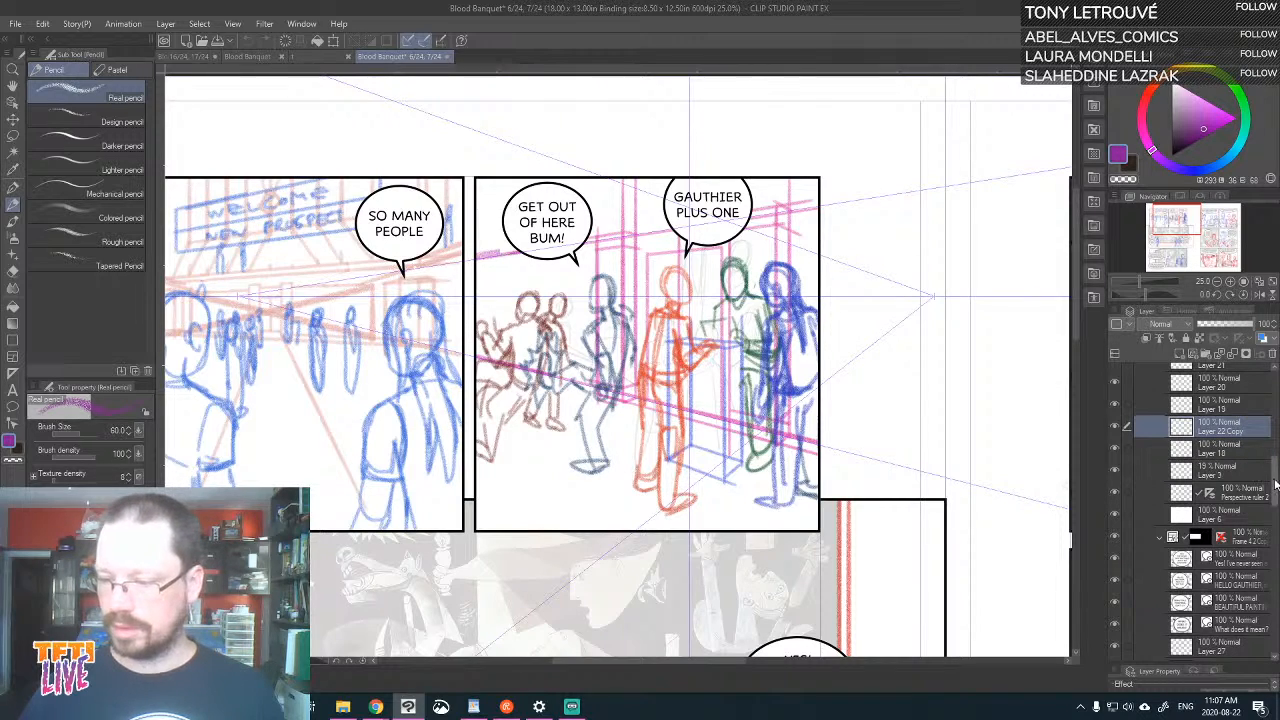
{"action": "scroll", "coordinate": [1275, 484], "scroll_direction": "up", "scroll_amount": 2}
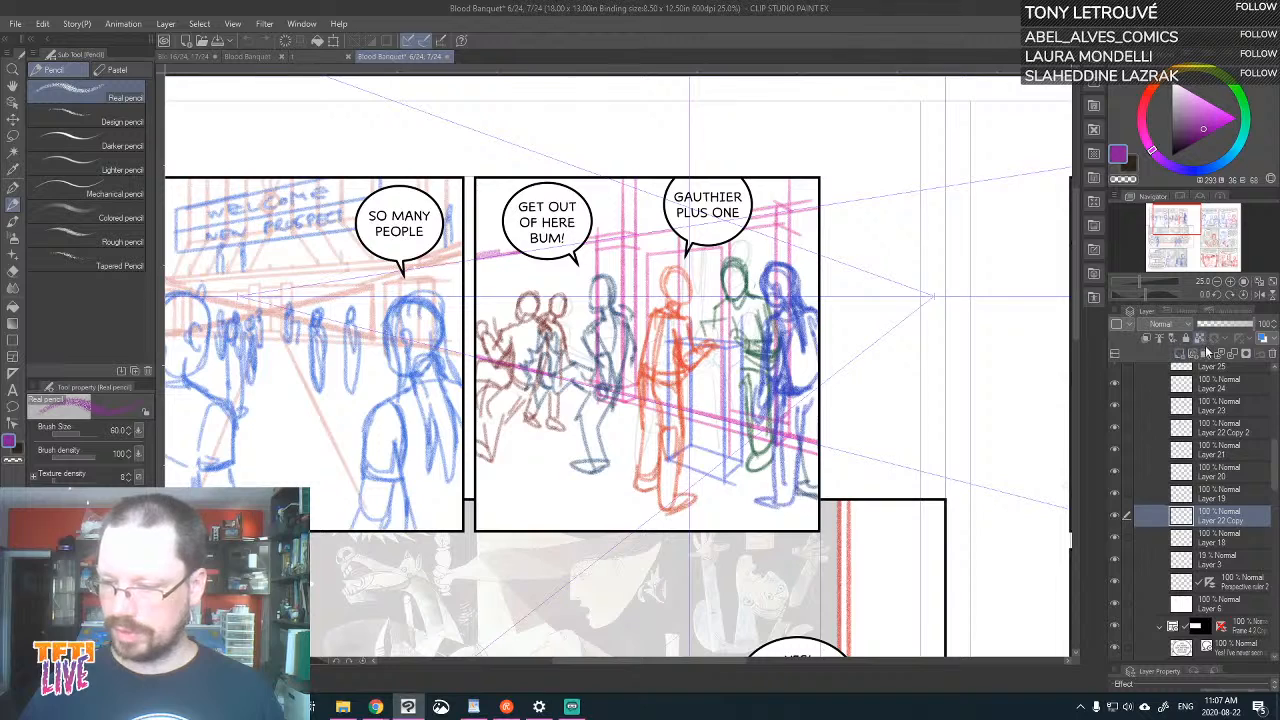
{"action": "left_click", "coordinate": [1205, 352]}
{"action": "left_click", "coordinate": [1230, 498]}
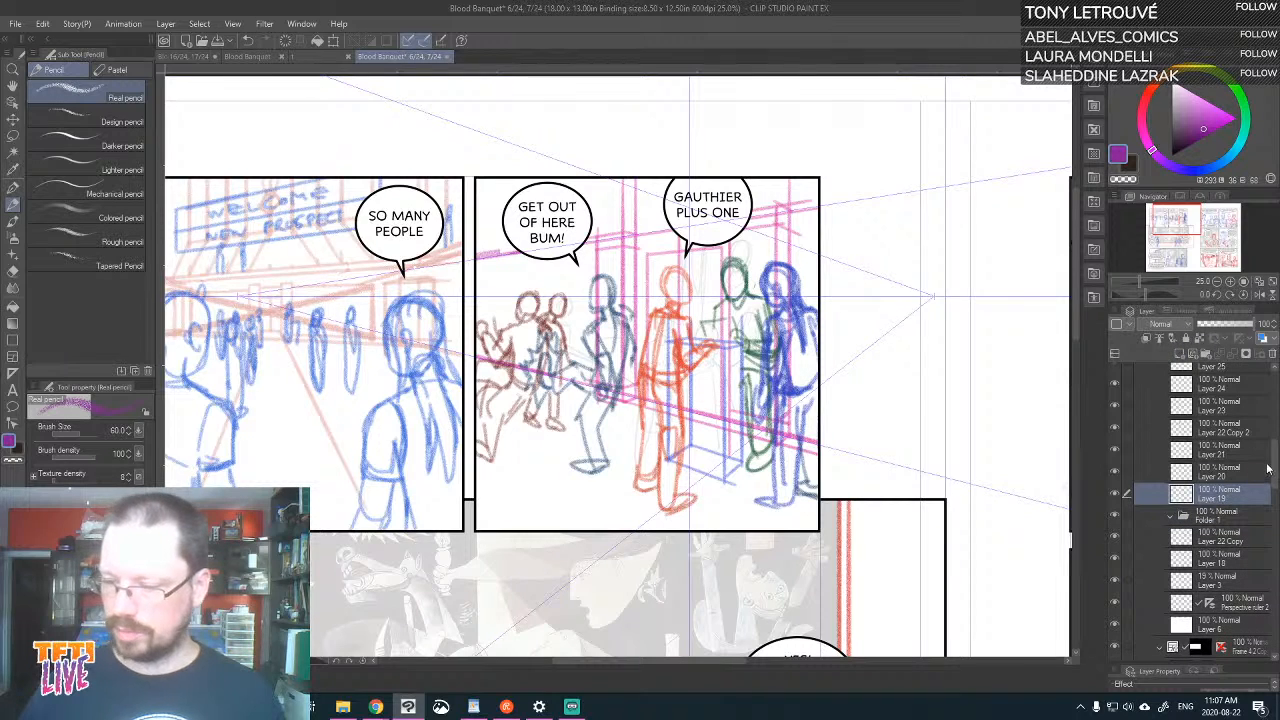
{"action": "scroll", "coordinate": [1268, 468], "scroll_direction": "up", "scroll_amount": 3}
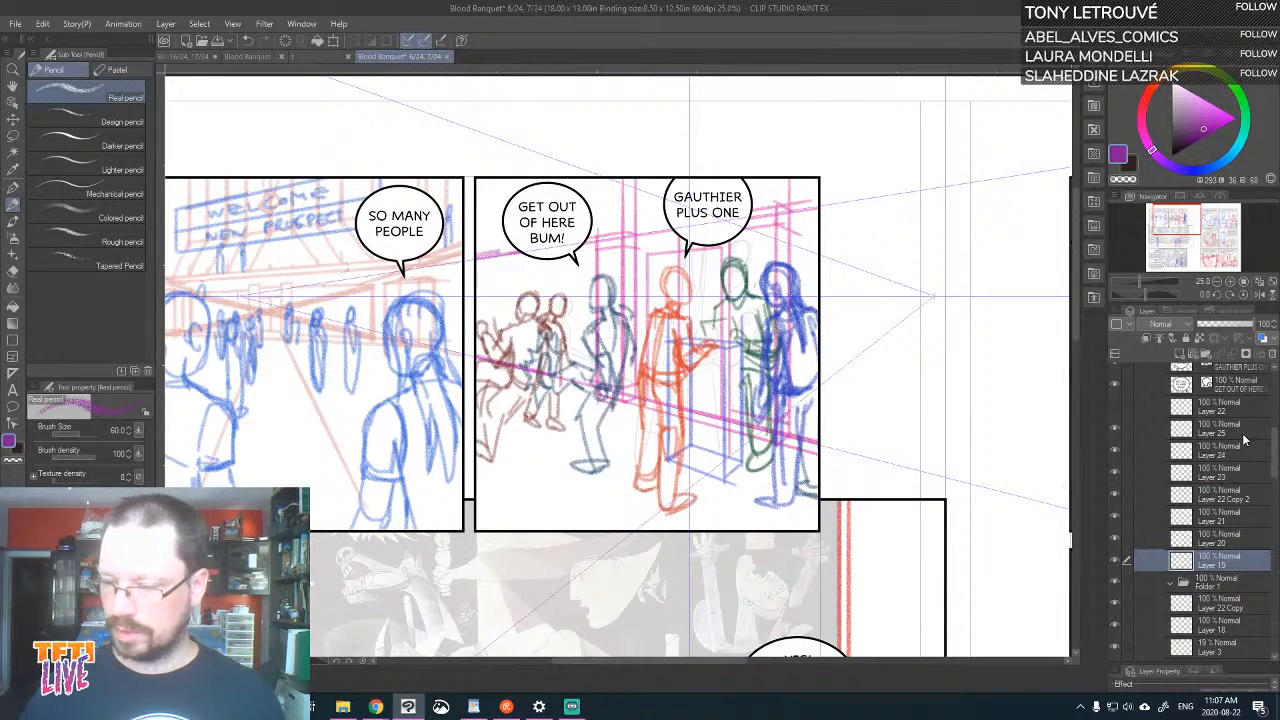
{"action": "left_click", "coordinate": [1243, 439], "text": "shift"}
{"action": "left_click_drag", "start_coordinate": [1240, 560], "coordinate": [1242, 587]}
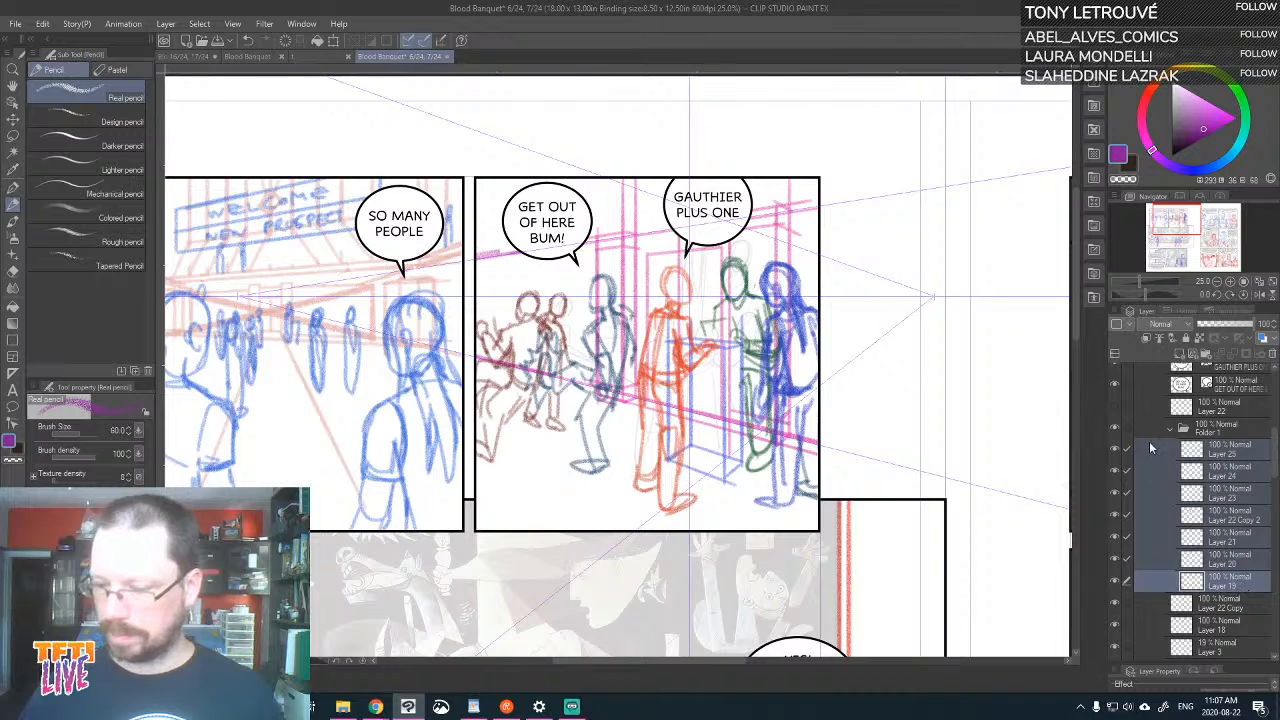
Collapse the folder of figure layers and lower its opacity to 28%, keeping Layer 22 Copy shown
{"action": "left_click", "coordinate": [1172, 430]}
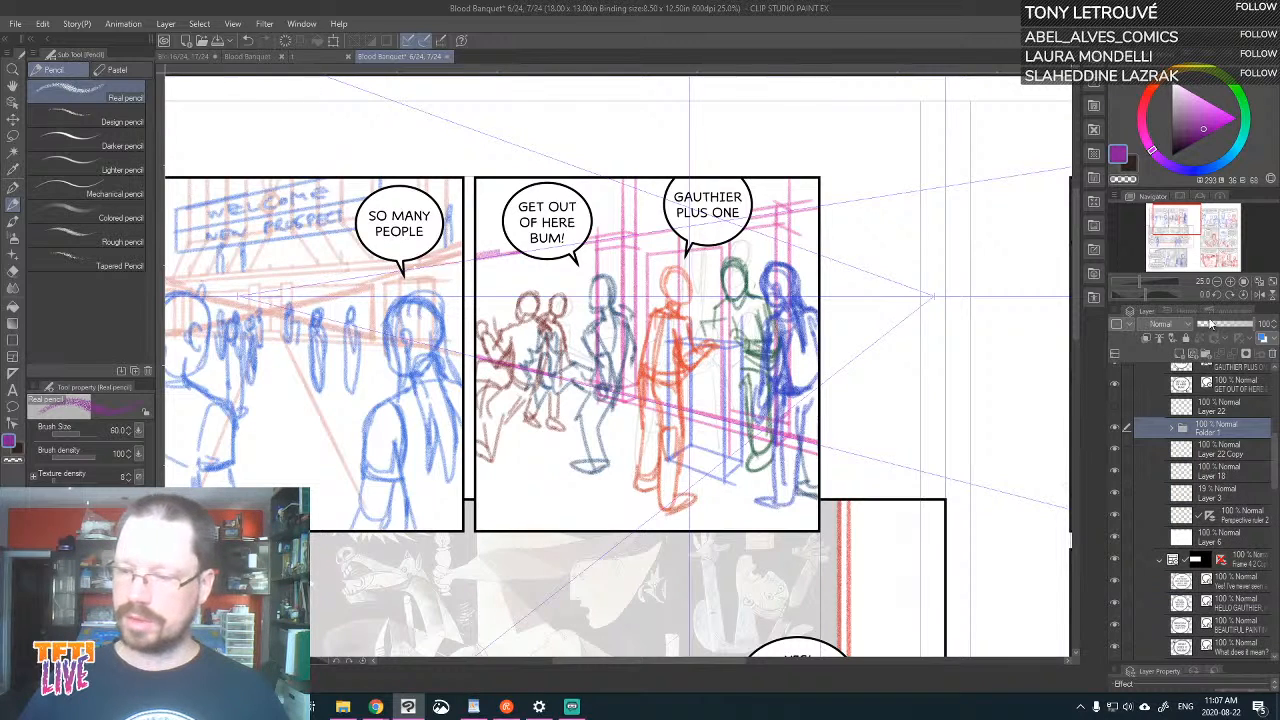
{"action": "left_click", "coordinate": [1213, 326]}
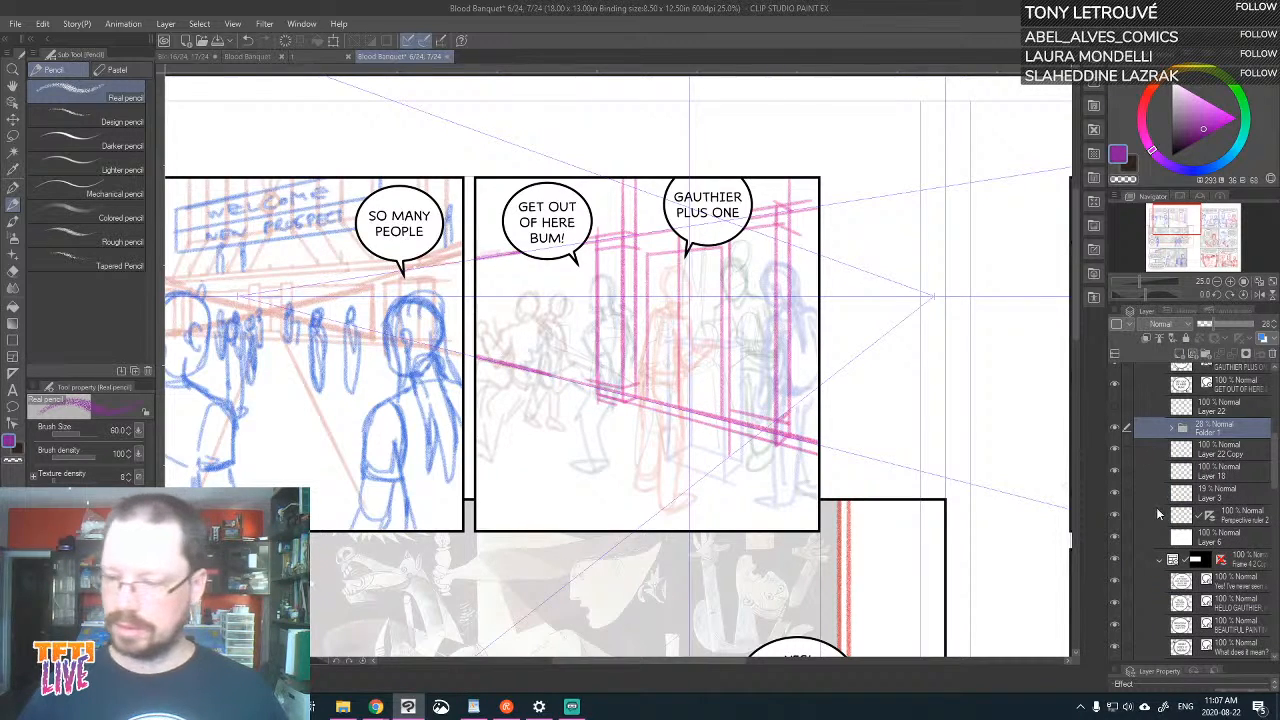
{"action": "left_click", "coordinate": [1113, 448]}
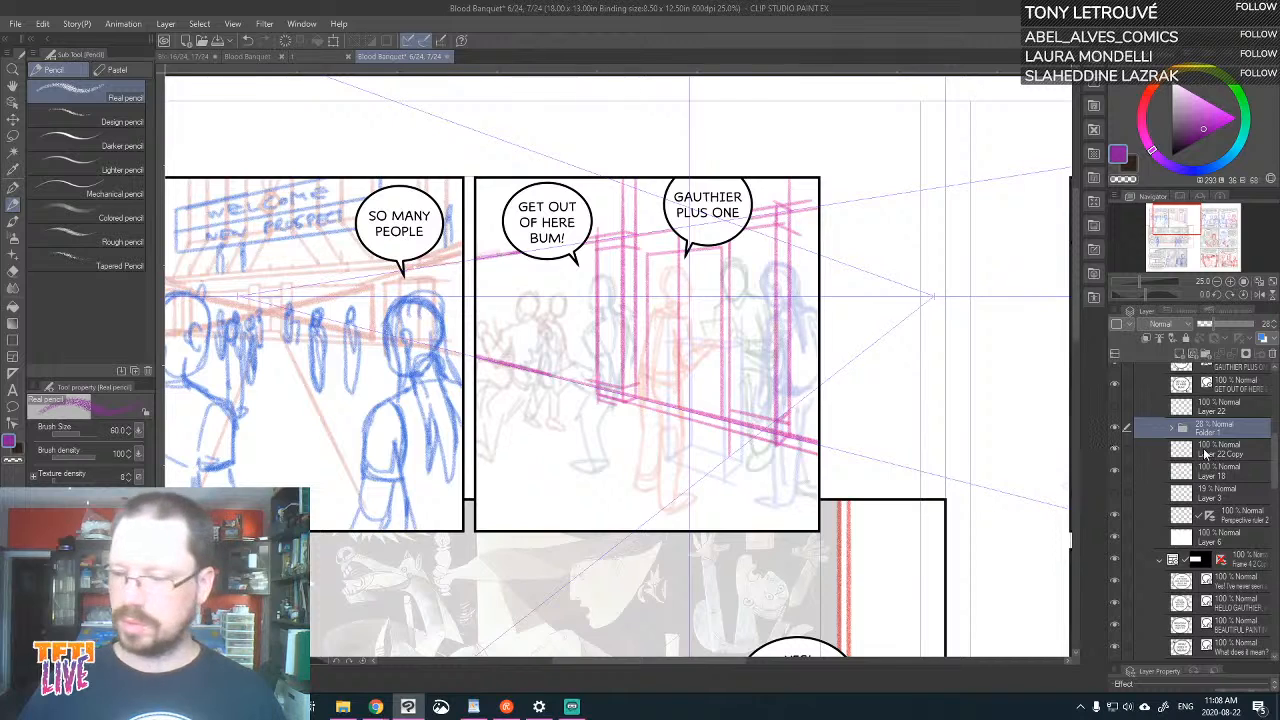
Merge Layer 22 Copy with Layer 18 and check the merged background lines by toggling their visibility
{"action": "left_click", "coordinate": [1226, 449]}
{"action": "right_click", "coordinate": [1232, 470]}
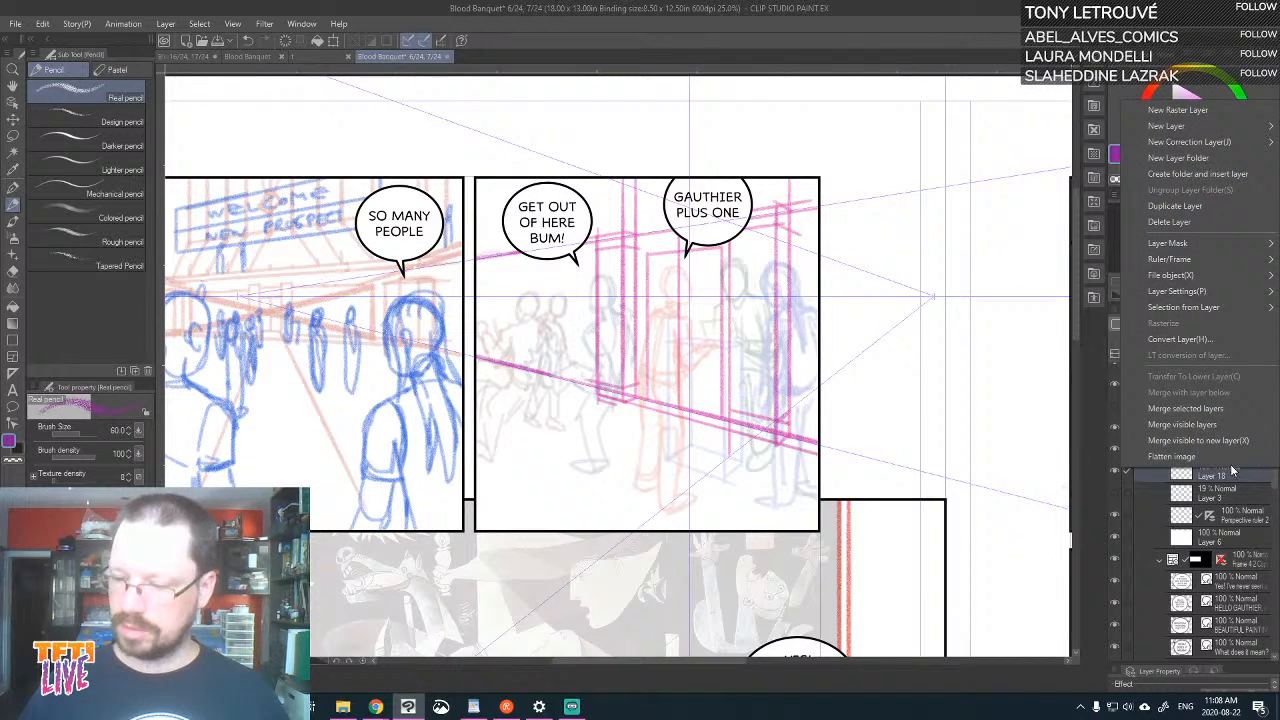
{"action": "left_click", "coordinate": [1224, 413]}
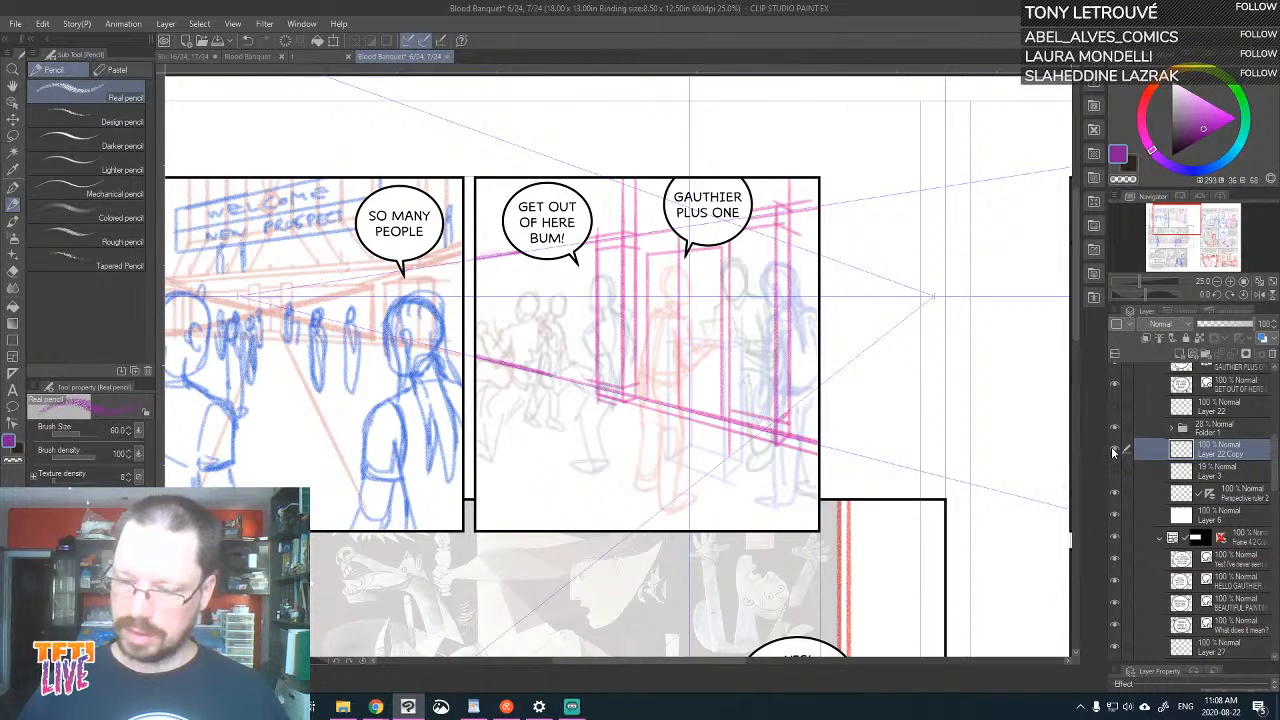
{"action": "left_click", "coordinate": [1114, 450]}
{"action": "left_click", "coordinate": [1114, 450]}
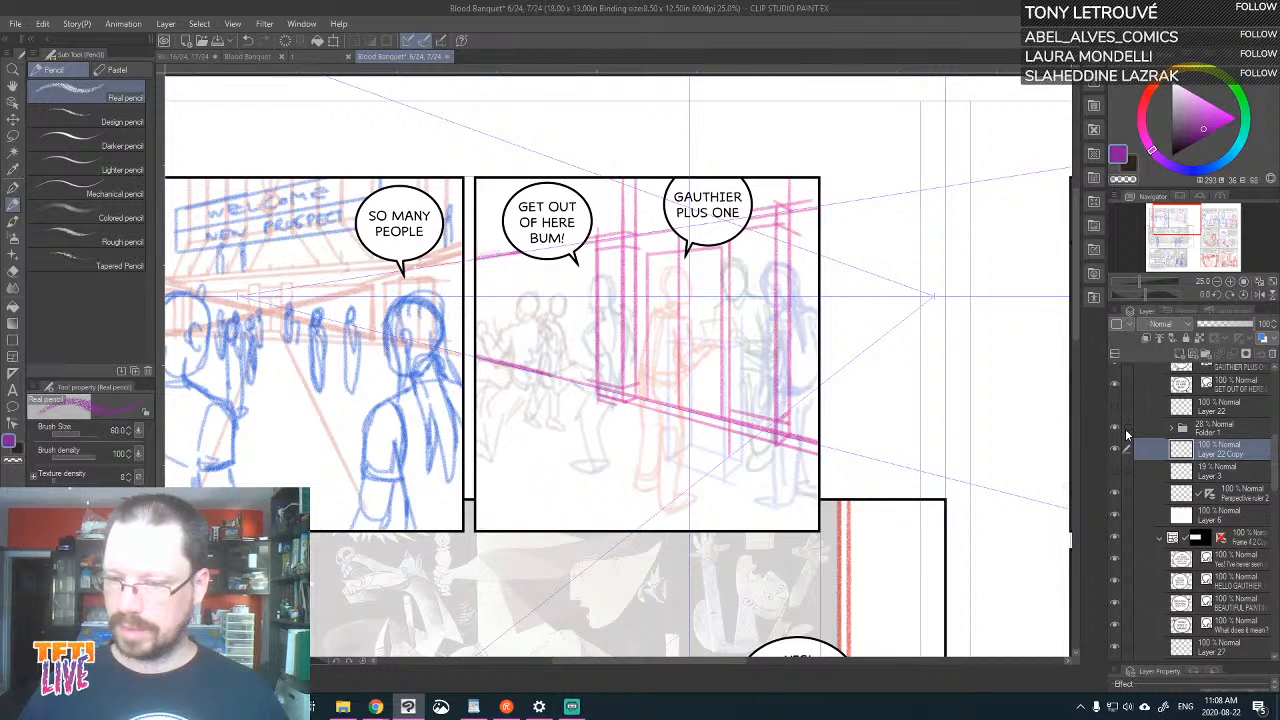
Lower the merged background layer's opacity to 38% with the figures hidden, add a raster layer above it, and show the figures again
{"action": "left_click", "coordinate": [1115, 428]}
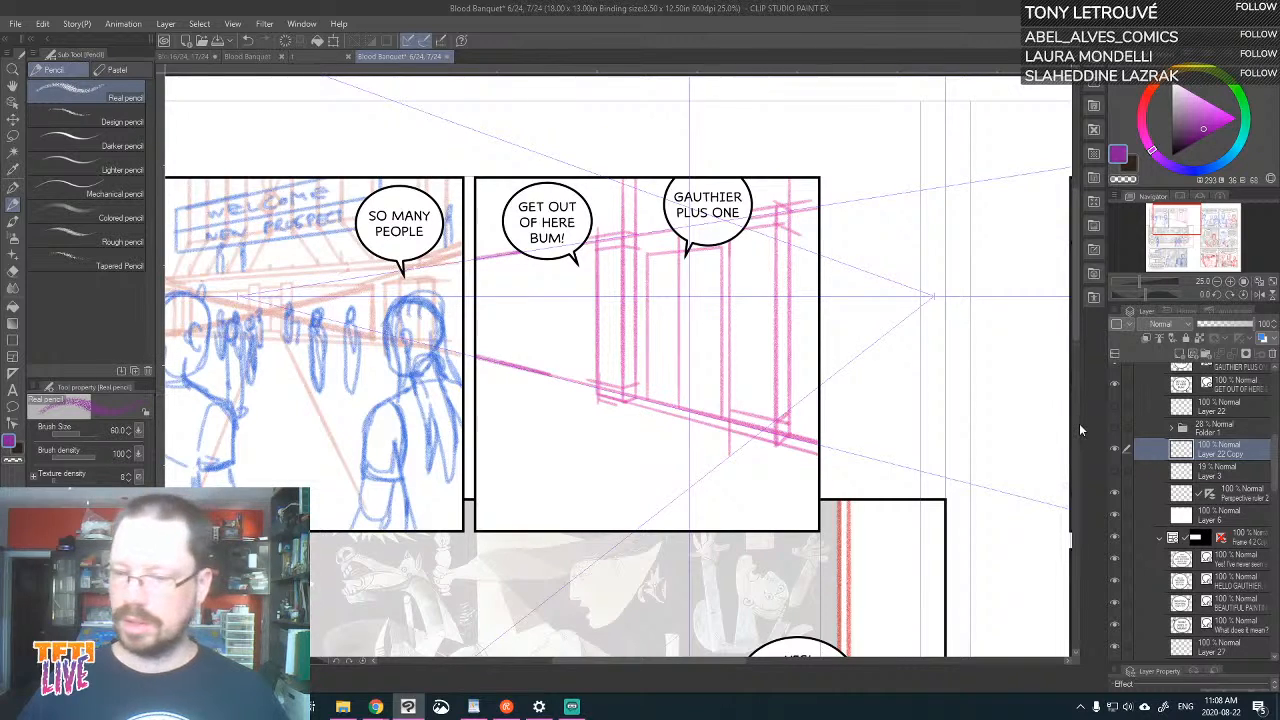
{"action": "left_click", "coordinate": [1219, 321]}
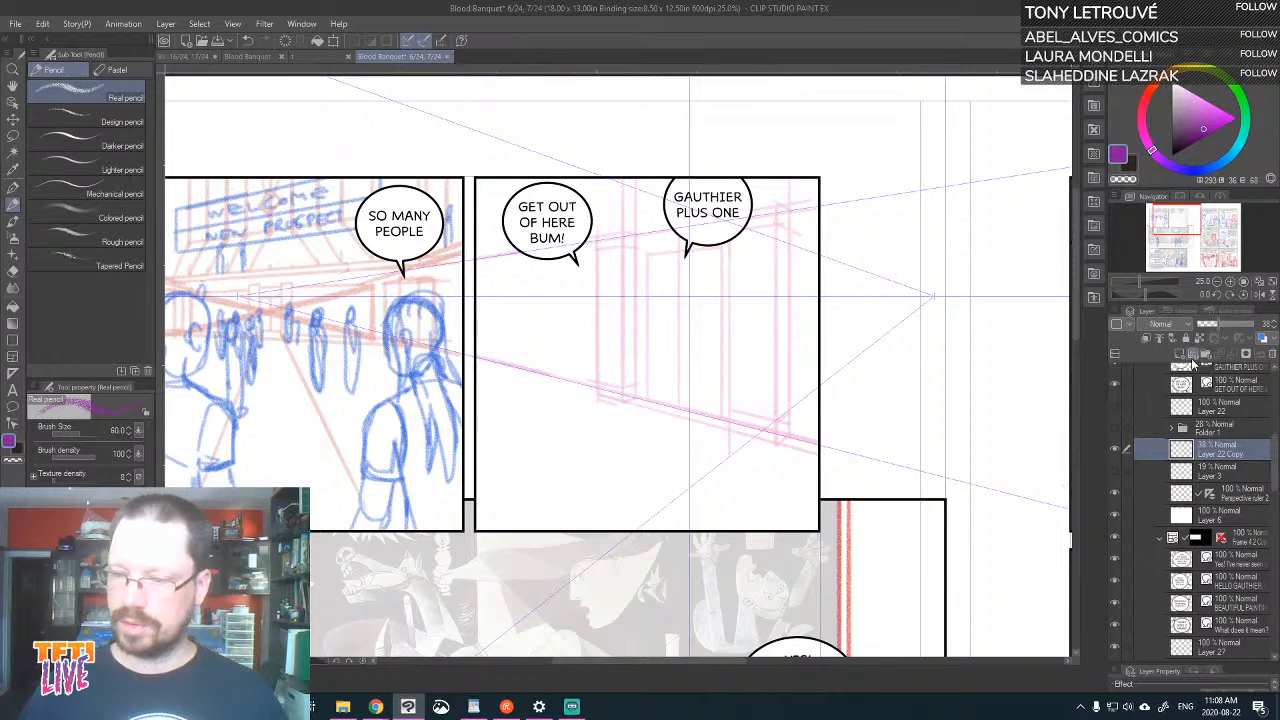
{"action": "left_click", "coordinate": [1180, 354]}
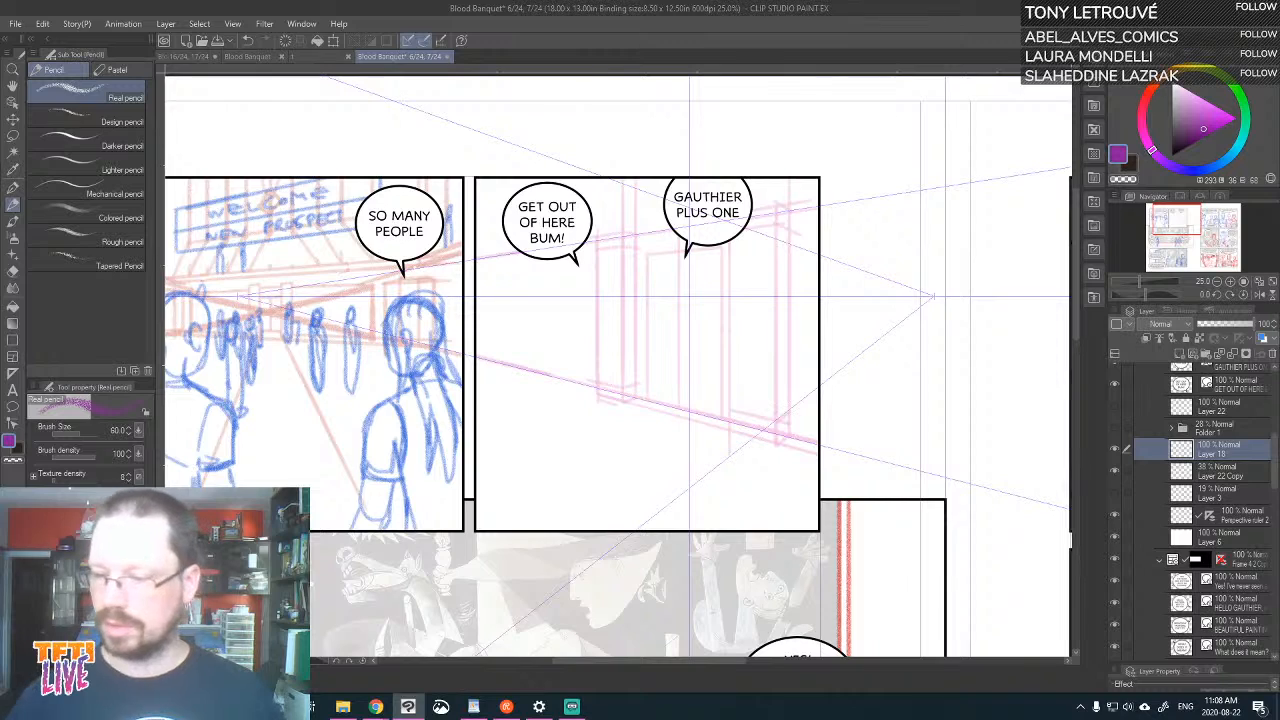
{"action": "left_click", "coordinate": [1116, 428]}
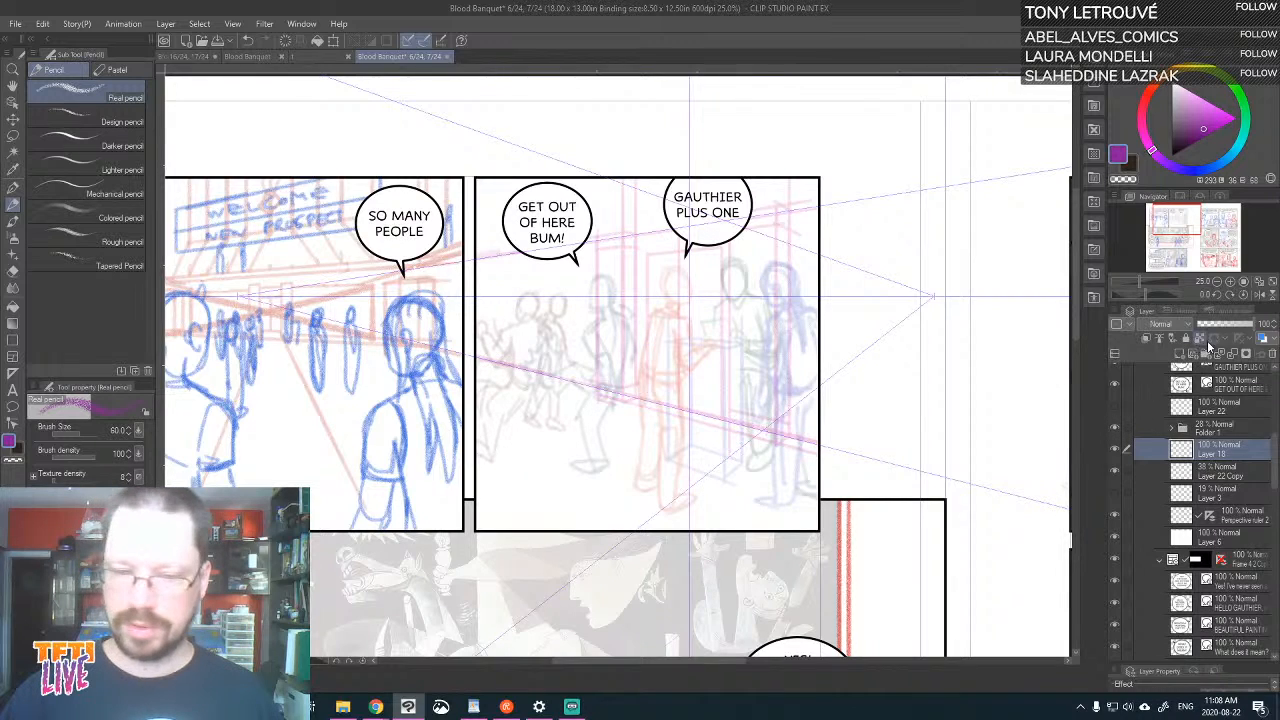
Lower the opacity of the second panel's figures folder to 15%, keeping Layer 18 at 100%
{"action": "left_click", "coordinate": [1220, 324]}
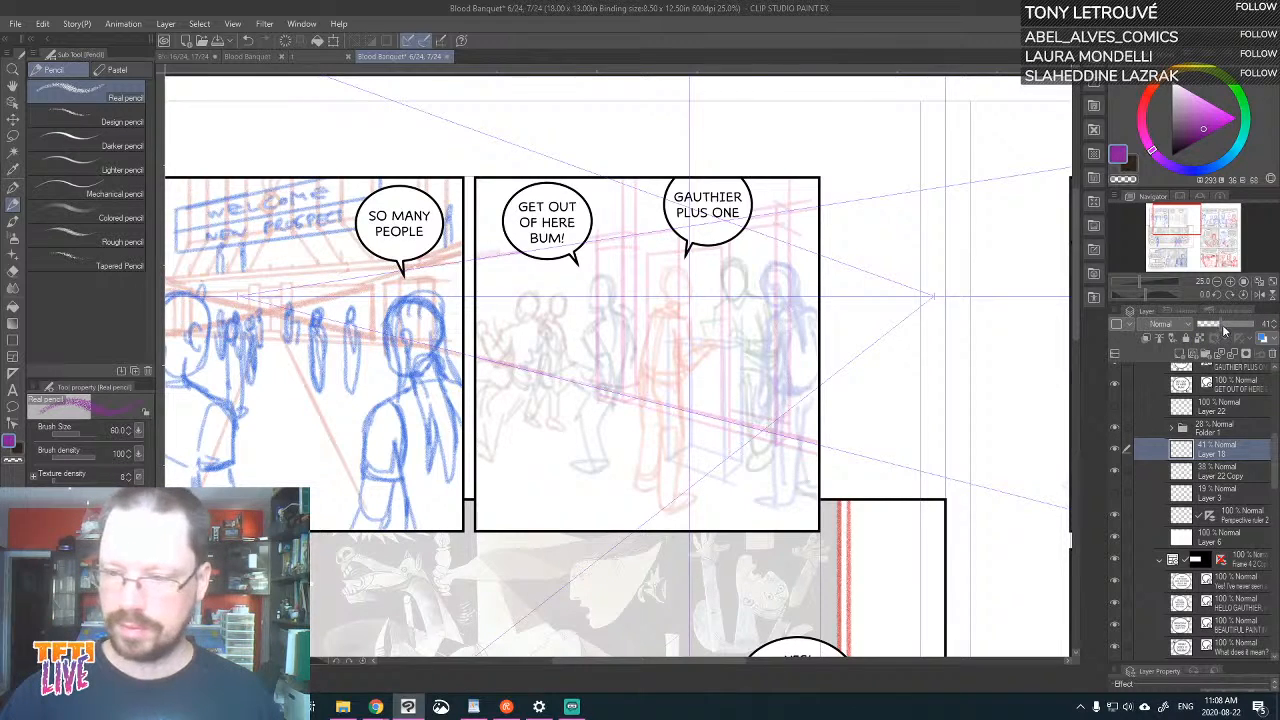
{"action": "left_click_drag", "start_coordinate": [1222, 324], "coordinate": [1265, 325]}
{"action": "left_click", "coordinate": [1242, 427]}
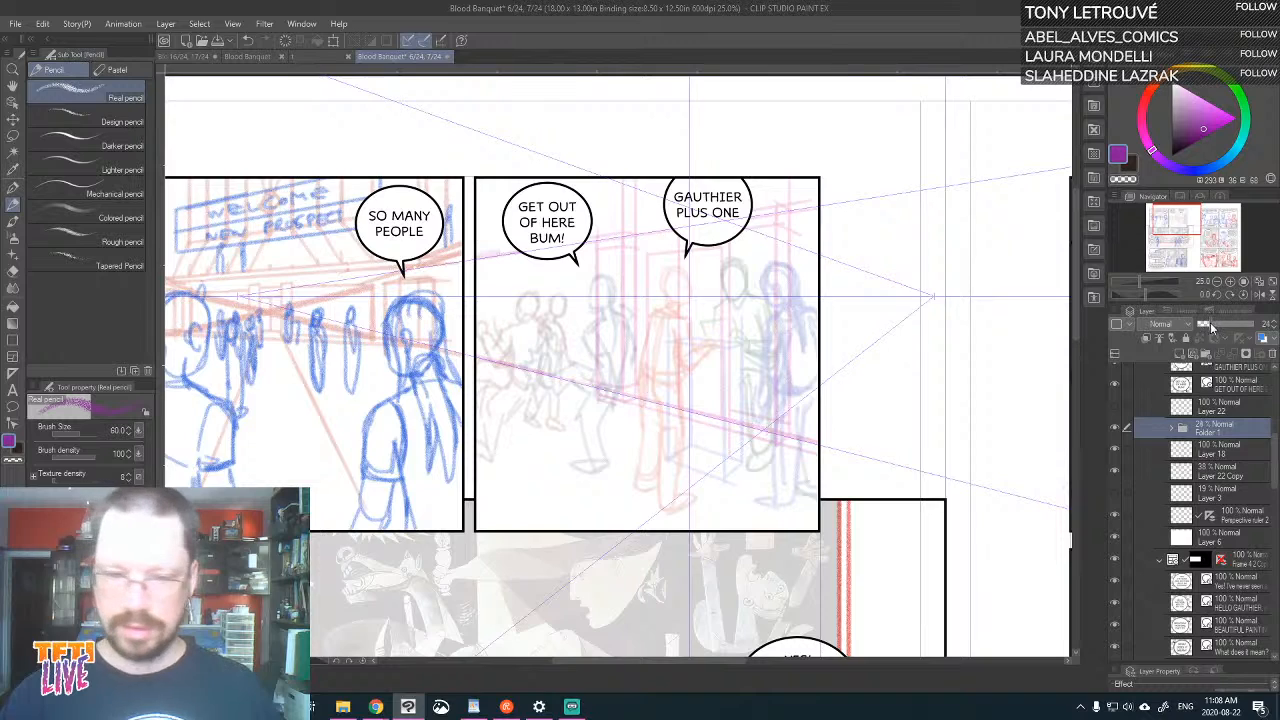
{"action": "left_click", "coordinate": [1205, 326]}
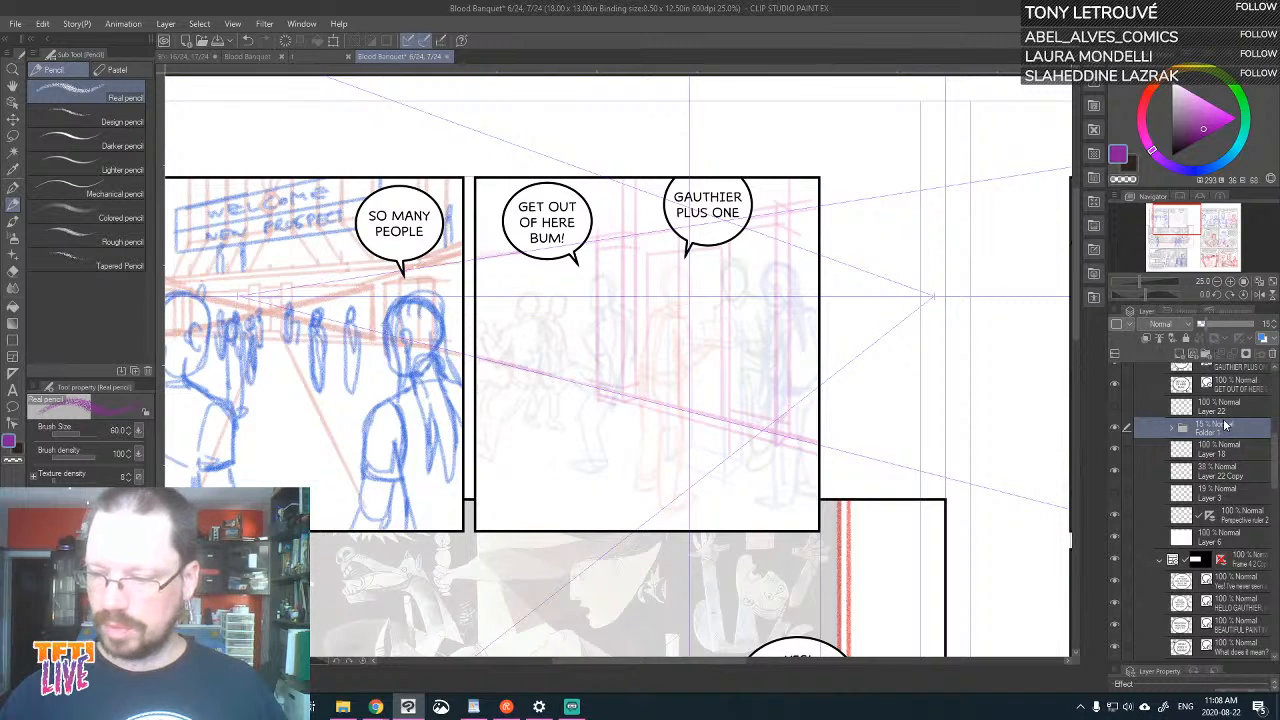
Check Layer 22 and Layer 22 Copy by toggling their visibility, and make Layer 18 the active layer
{"action": "left_click", "coordinate": [1115, 407]}
{"action": "left_click", "coordinate": [1115, 407]}
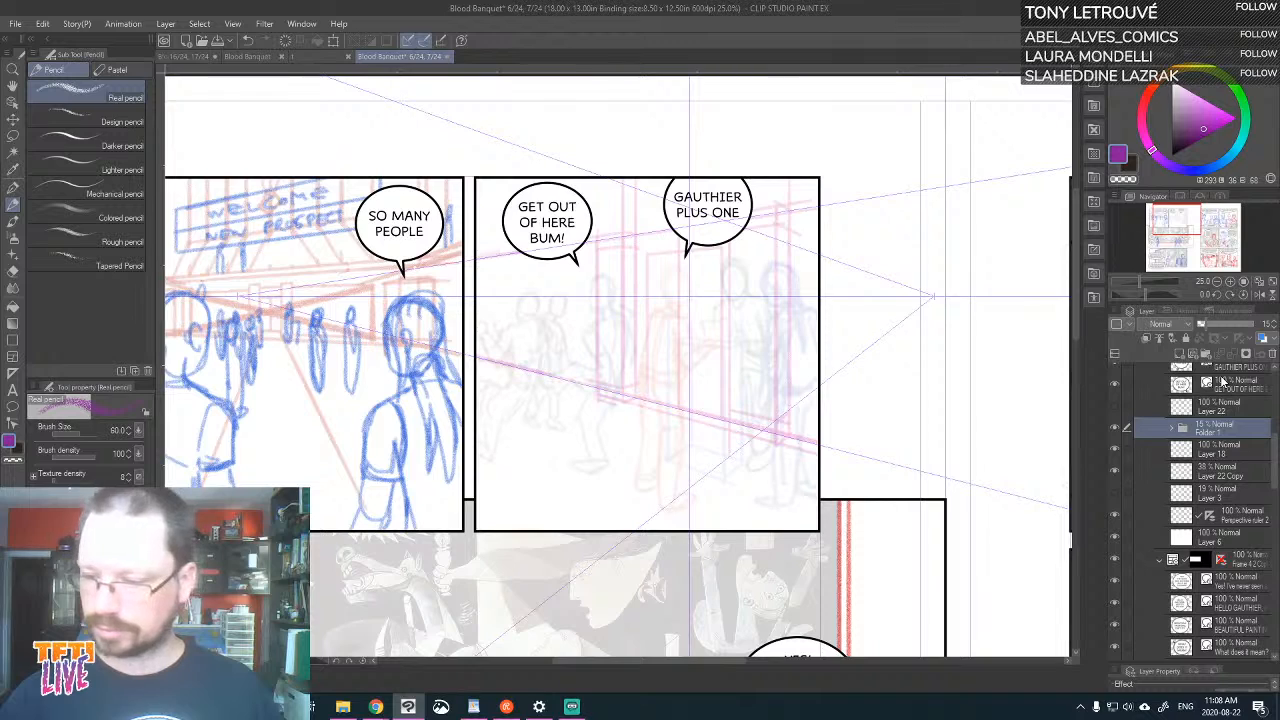
{"action": "left_click", "coordinate": [1200, 449]}
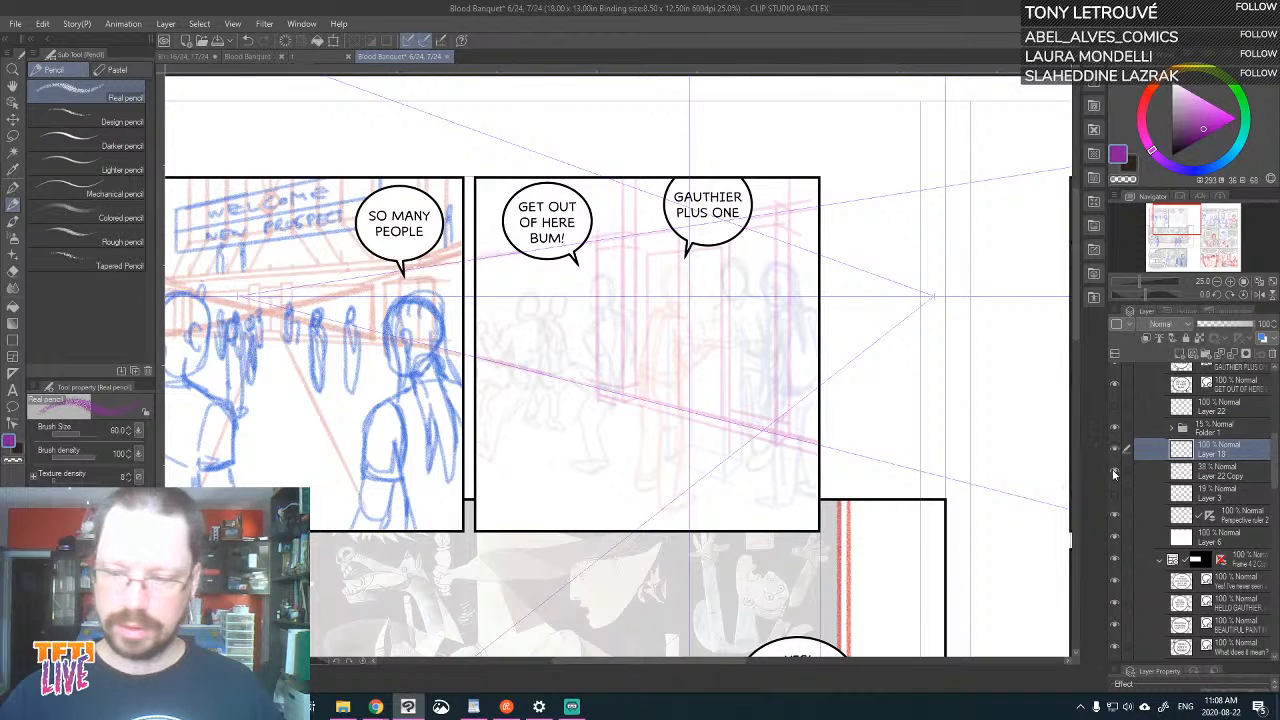
{"action": "left_click", "coordinate": [1114, 471]}
{"action": "left_click", "coordinate": [1114, 471]}
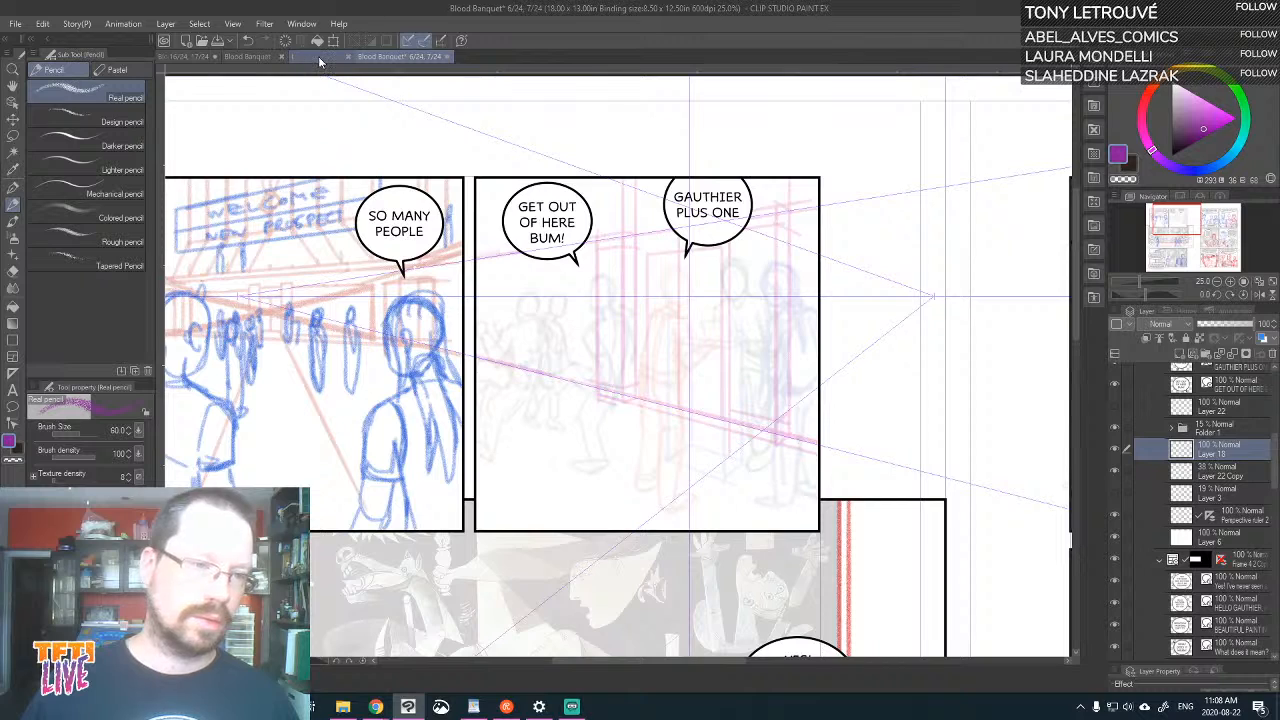
Place the interior reference drawing and the pages 16–17 spread in a narrow pane beside page 6, checking the spread's Layer 13
{"action": "left_click_drag", "start_coordinate": [318, 57], "coordinate": [168, 80]}
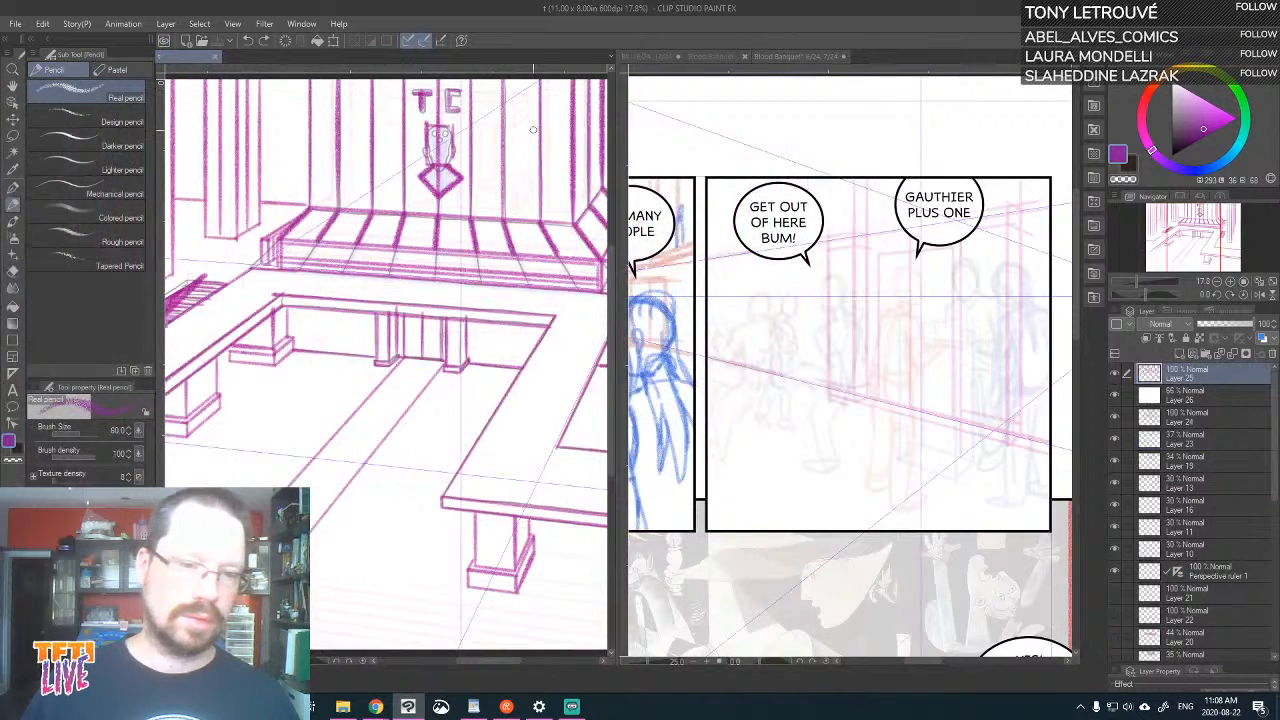
{"action": "left_click_drag", "start_coordinate": [528, 283], "coordinate": [422, 243]}
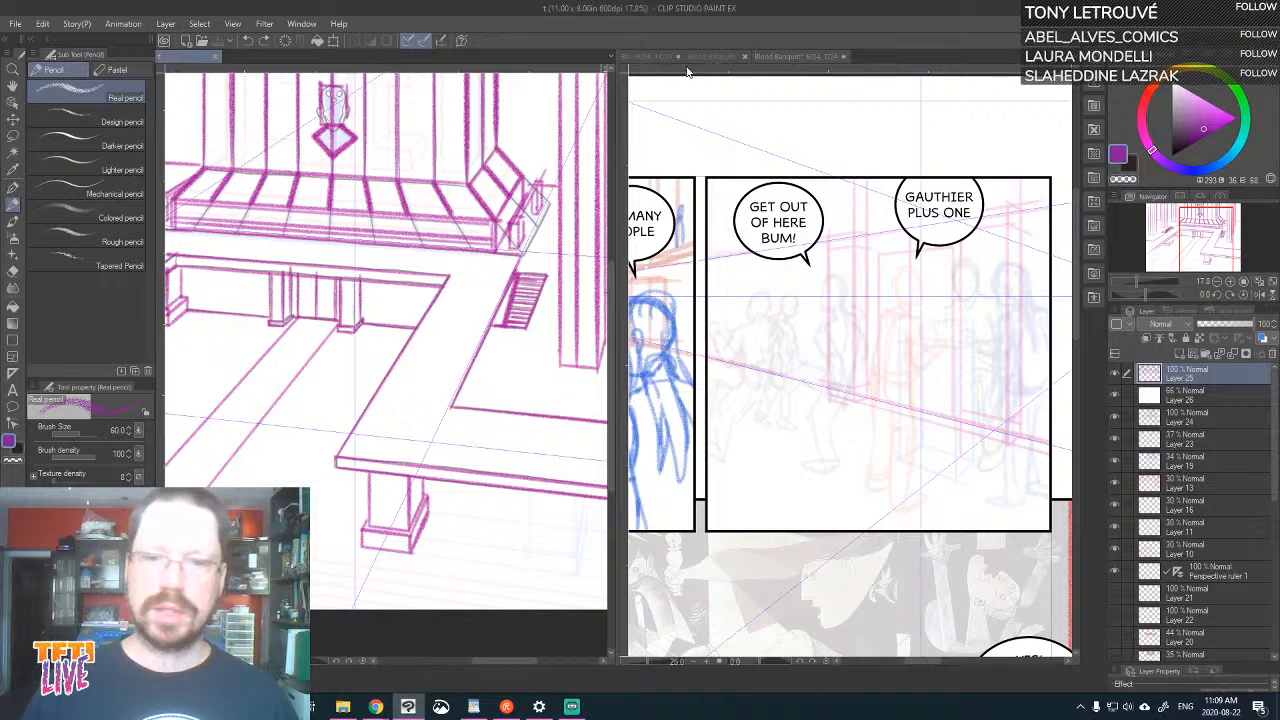
{"action": "left_click_drag", "start_coordinate": [645, 57], "coordinate": [472, 62]}
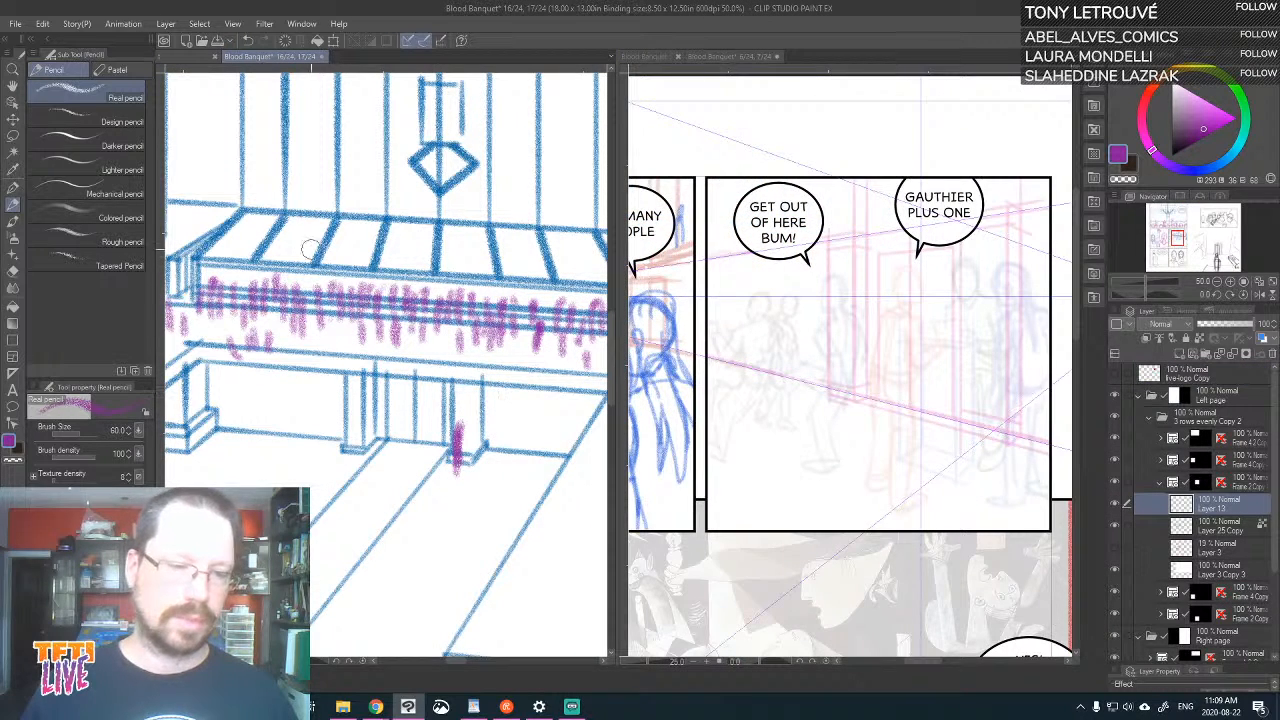
{"action": "left_click_drag", "start_coordinate": [474, 293], "coordinate": [434, 154]}
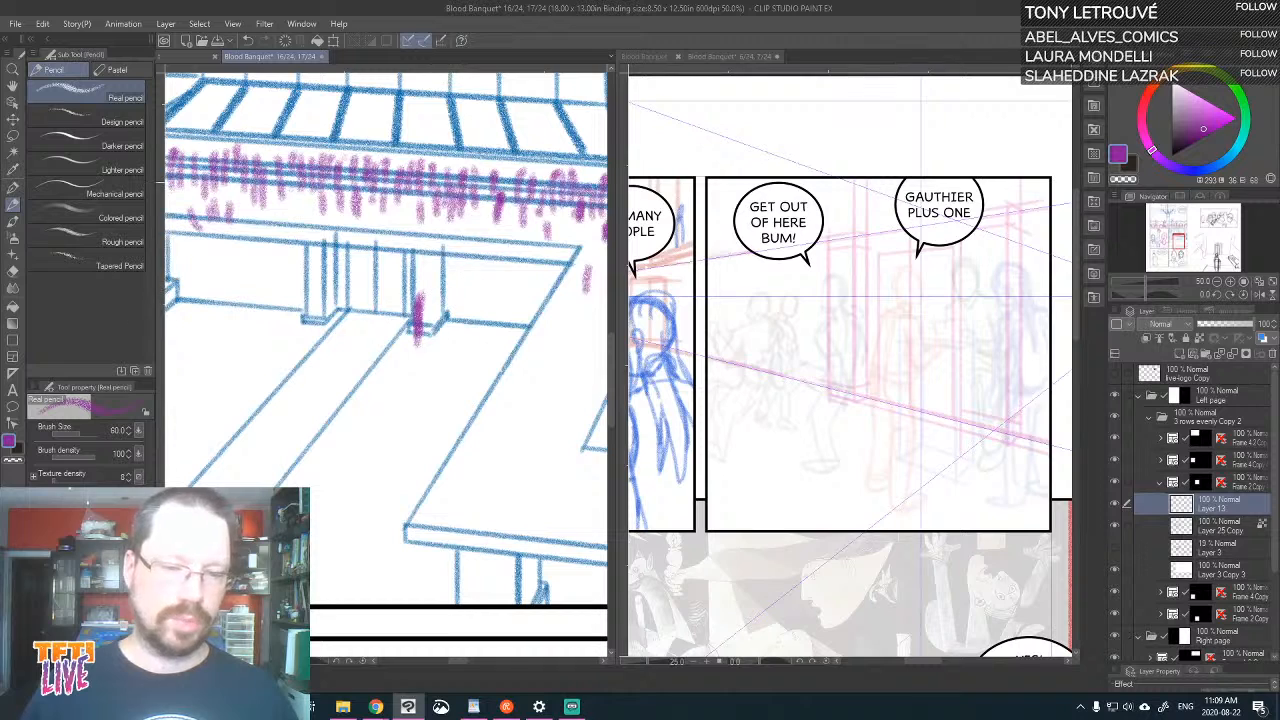
{"action": "left_click_drag", "start_coordinate": [617, 104], "coordinate": [462, 104]}
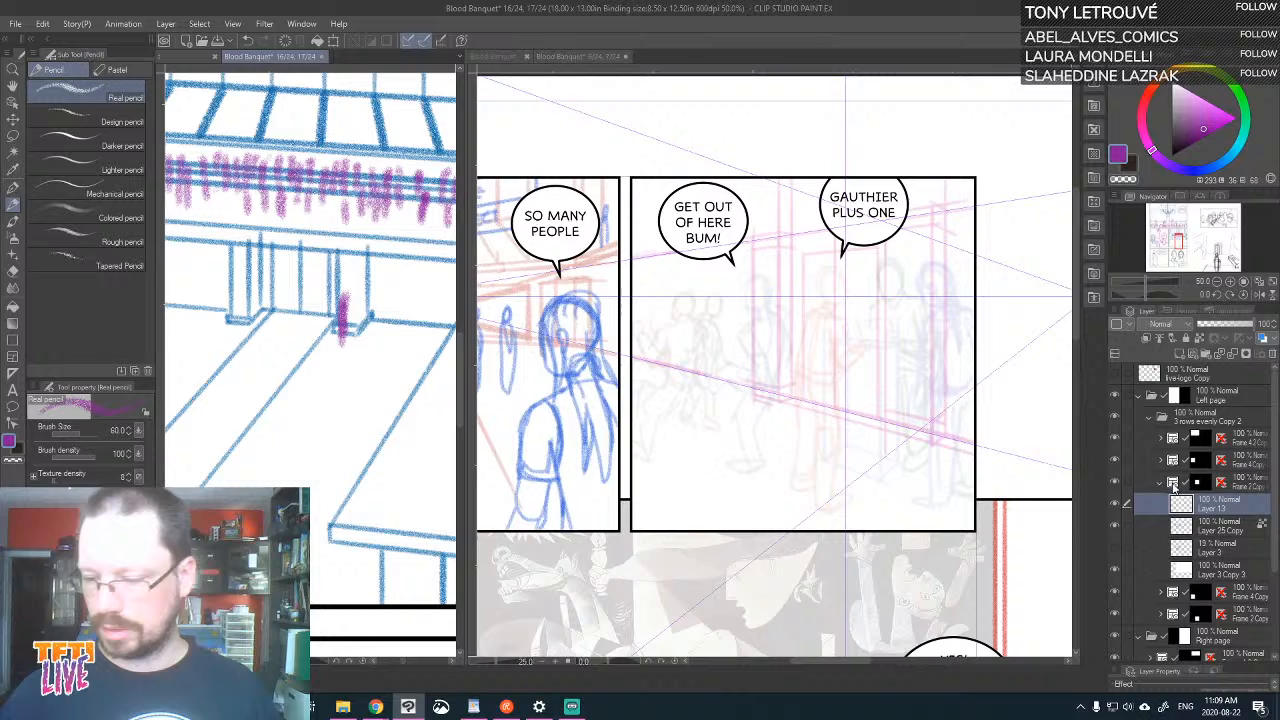
{"action": "left_click", "coordinate": [1116, 505]}
{"action": "left_click", "coordinate": [1116, 505]}
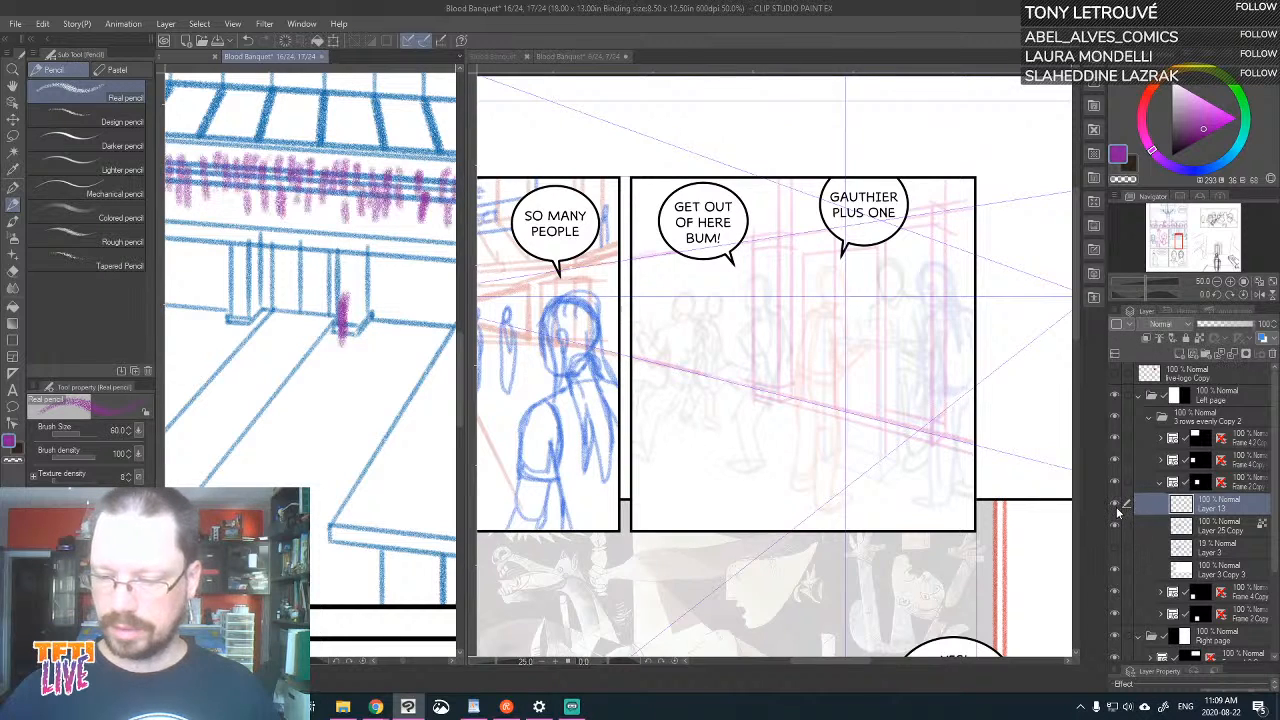
Sketch a pillar's base lines and first vertical edge in perspective near the right side of page 6's second panel on Layer 18
{"action": "left_click", "coordinate": [1020, 430]}
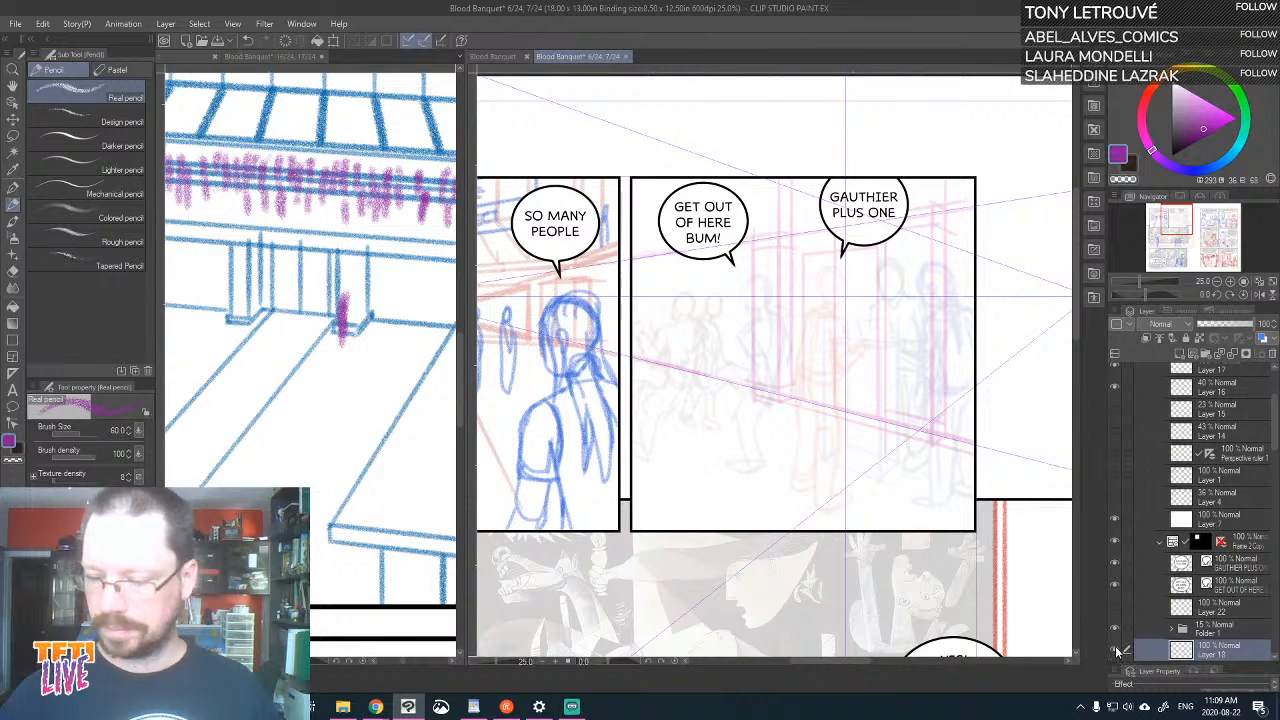
{"action": "scroll", "coordinate": [1275, 484], "scroll_direction": "down", "scroll_amount": 5}
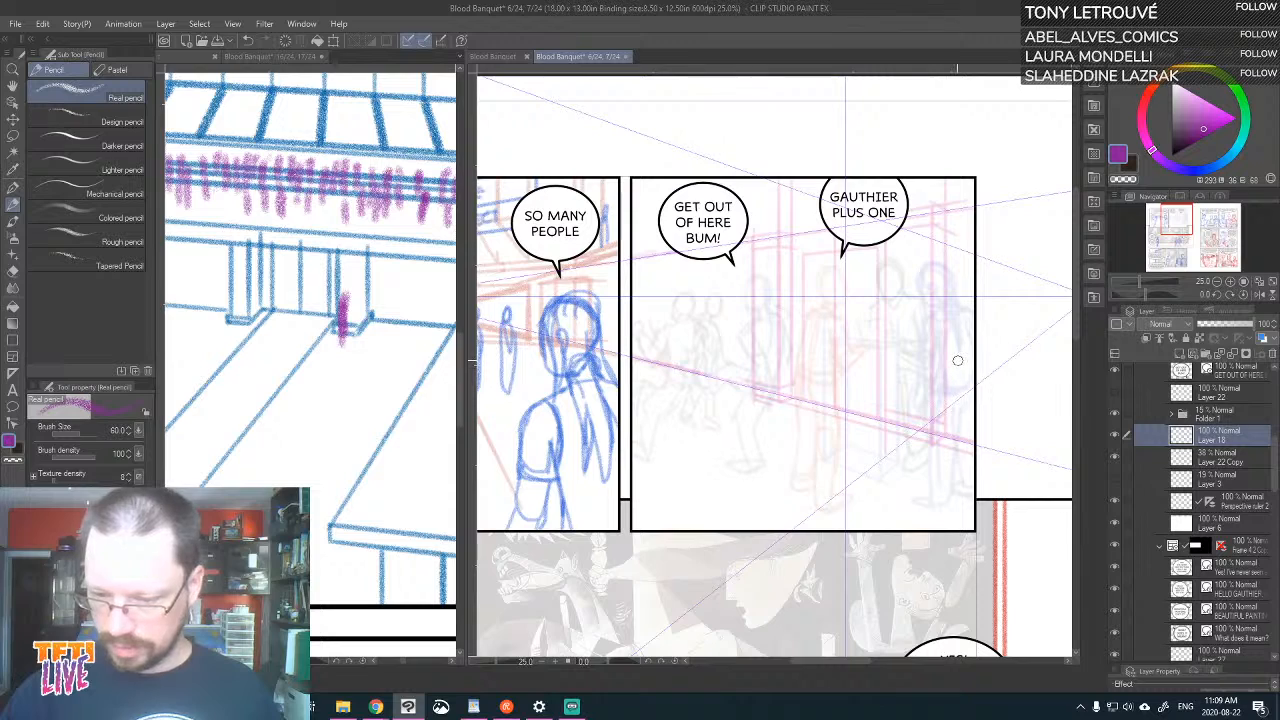
{"action": "left_click_drag", "start_coordinate": [838, 451], "coordinate": [898, 415]}
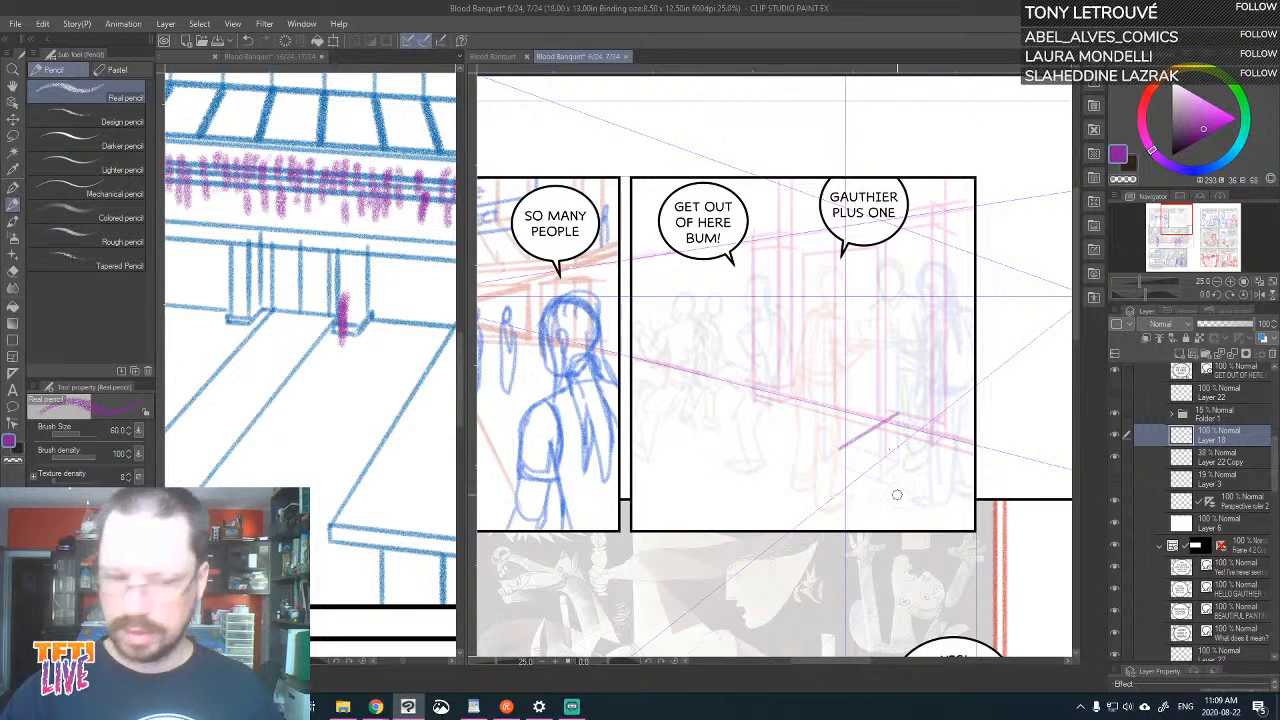
{"action": "left_click_drag", "start_coordinate": [952, 463], "coordinate": [971, 442]}
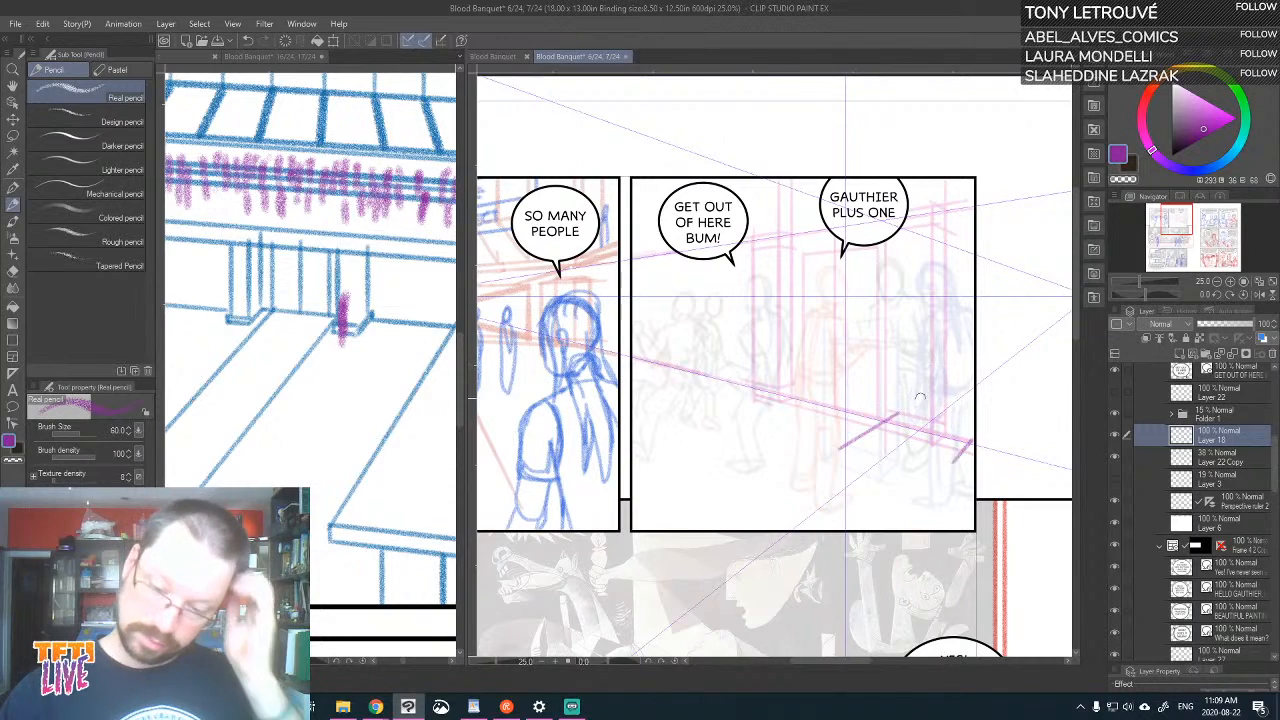
{"action": "left_click_drag", "start_coordinate": [880, 426], "coordinate": [959, 458]}
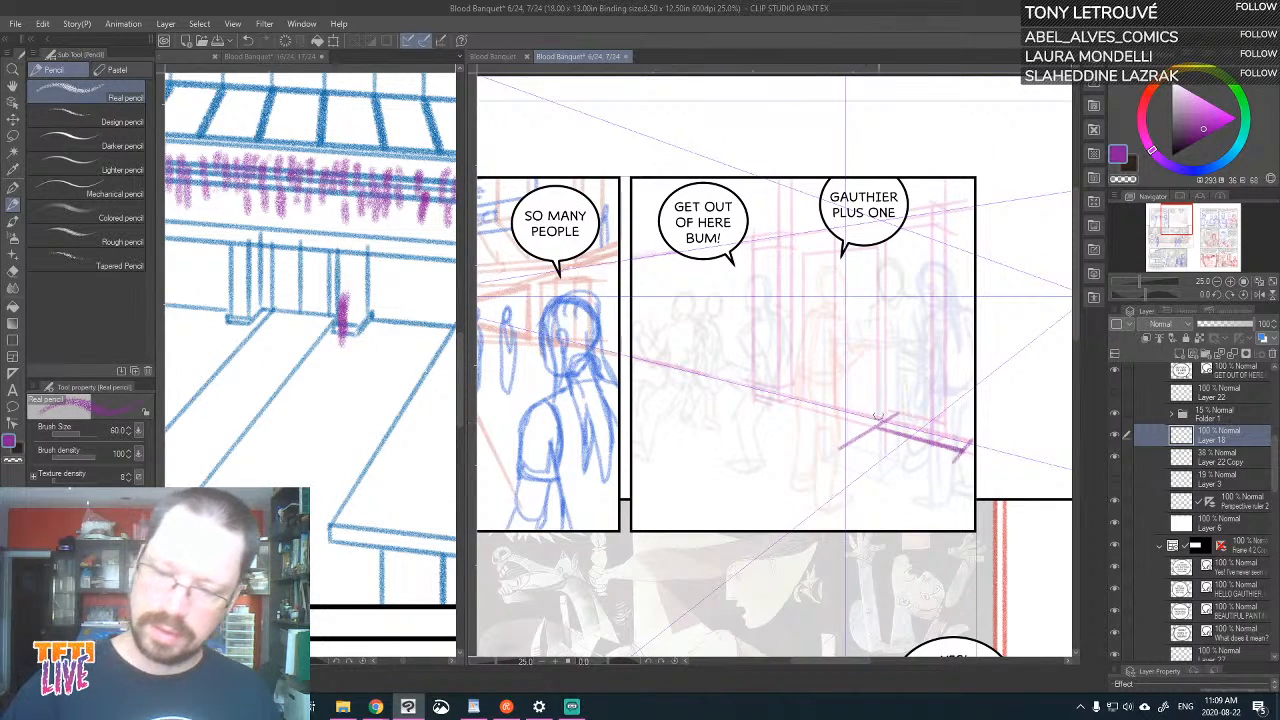
{"action": "left_click_drag", "start_coordinate": [879, 430], "coordinate": [878, 245]}
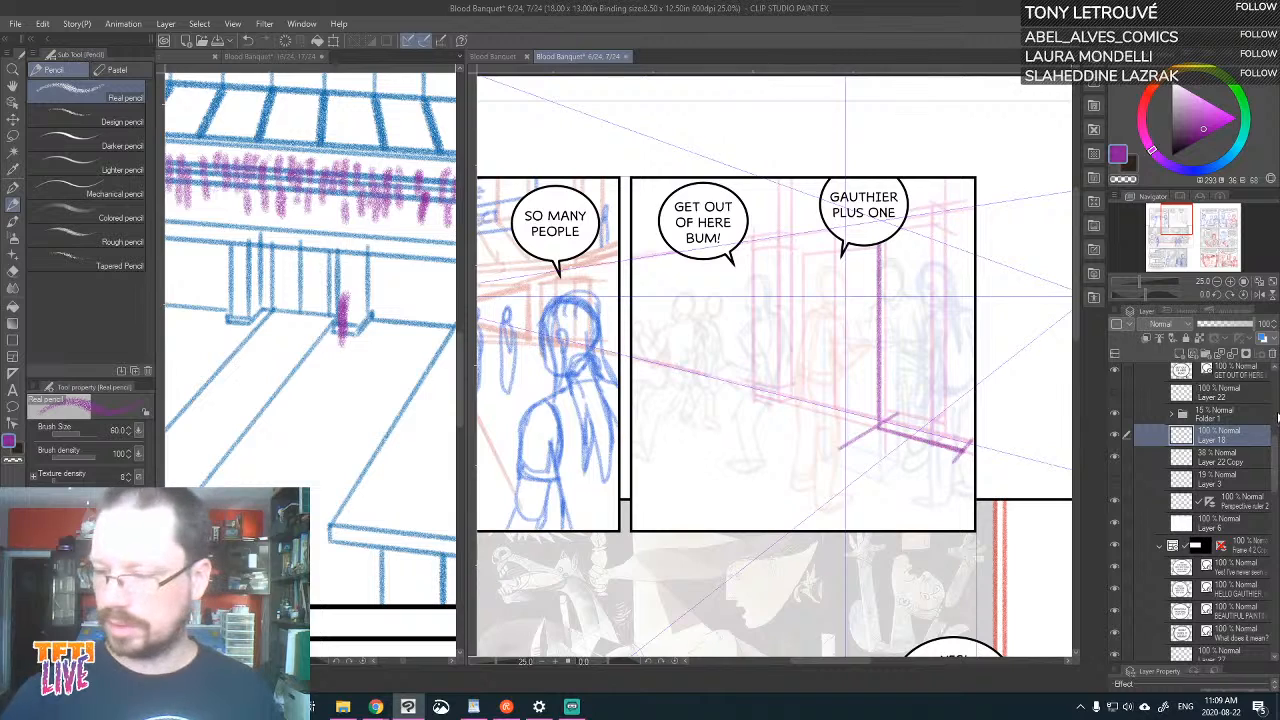
Hide the second panel's two speech balloons and draw the pillar's second vertical edge and the upper and side edges of its plinth
{"action": "scroll", "coordinate": [1122, 432], "scroll_direction": "up", "scroll_amount": 3}
{"action": "left_click", "coordinate": [1114, 430]}
{"action": "left_click", "coordinate": [1114, 452]}
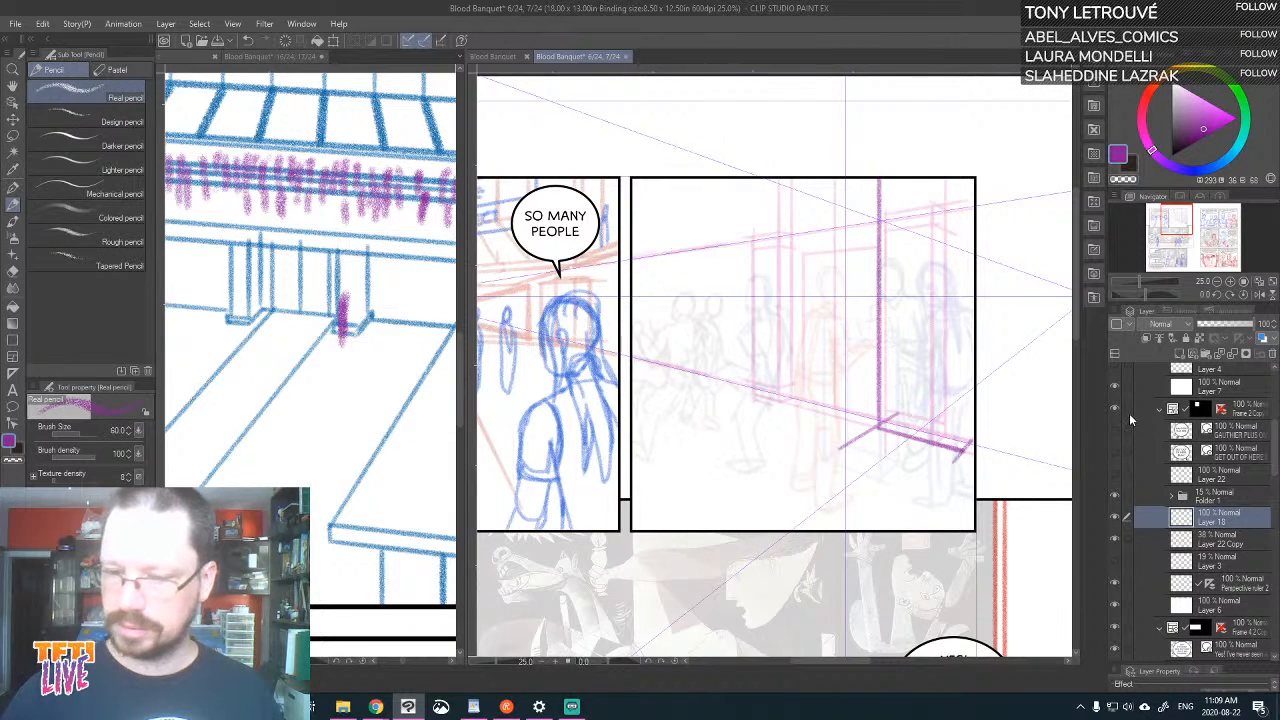
{"action": "left_click_drag", "start_coordinate": [960, 447], "coordinate": [1011, 123]}
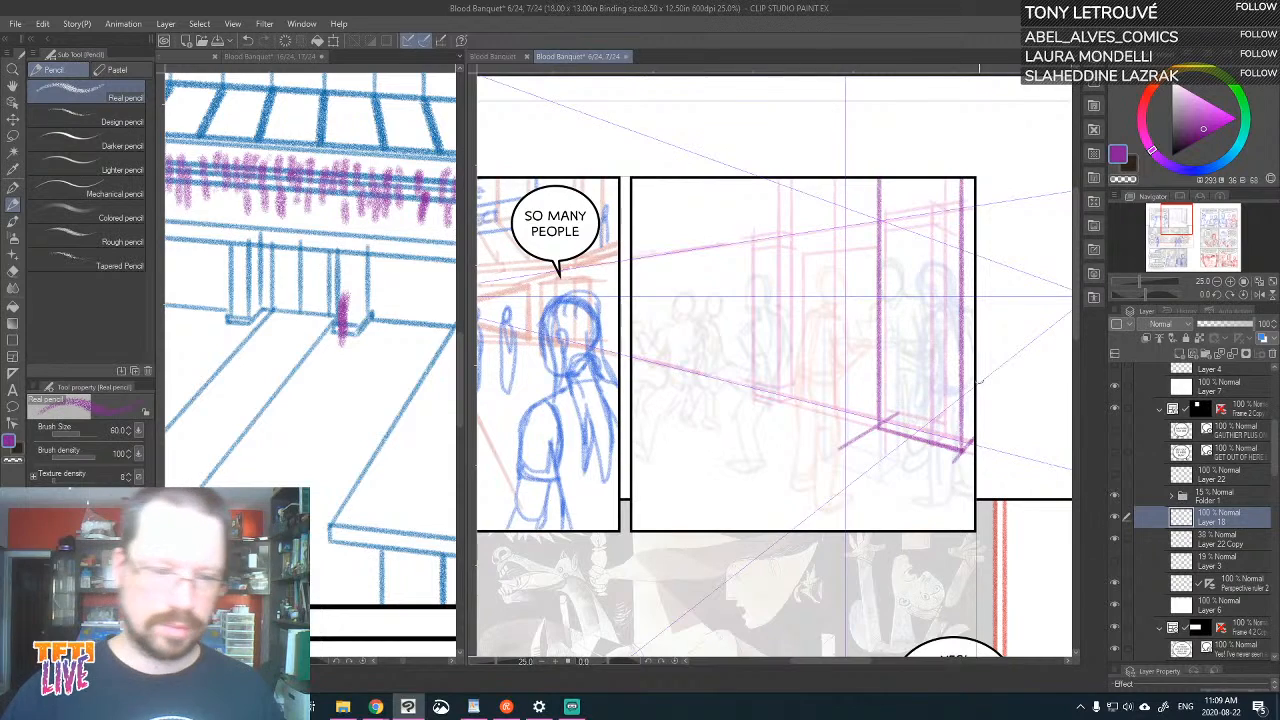
{"action": "left_click_drag", "start_coordinate": [878, 397], "coordinate": [956, 416]}
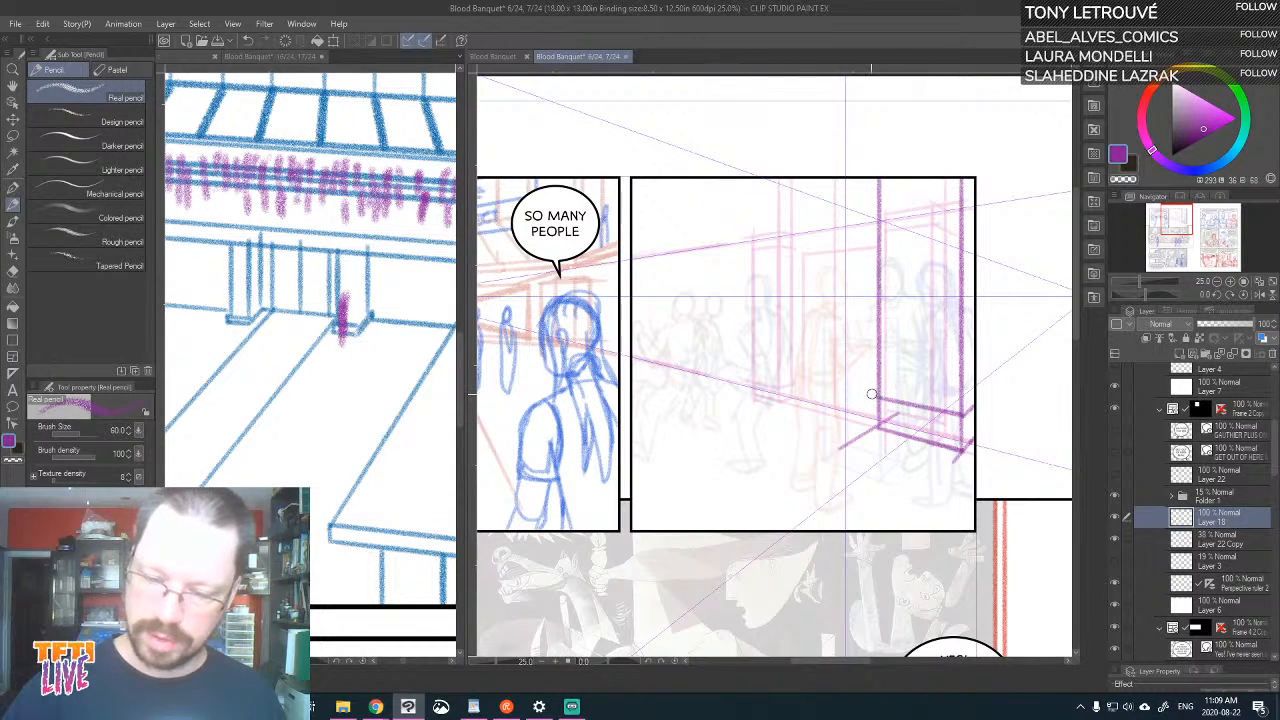
{"action": "left_click_drag", "start_coordinate": [877, 426], "coordinate": [872, 397]}
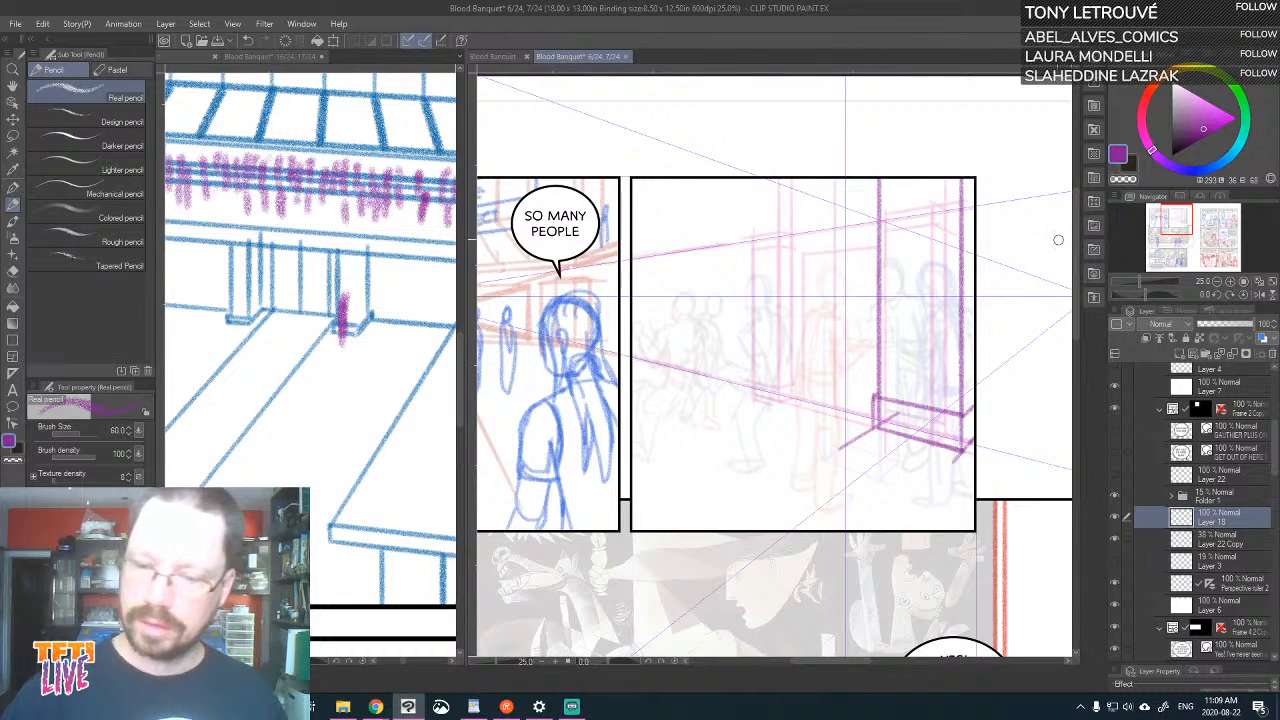
Hide Layer 22 Copy, raise the figures folder's opacity to 51%, and compare the new pillar on Layer 18 with the old background lines
{"action": "left_click", "coordinate": [1115, 543]}
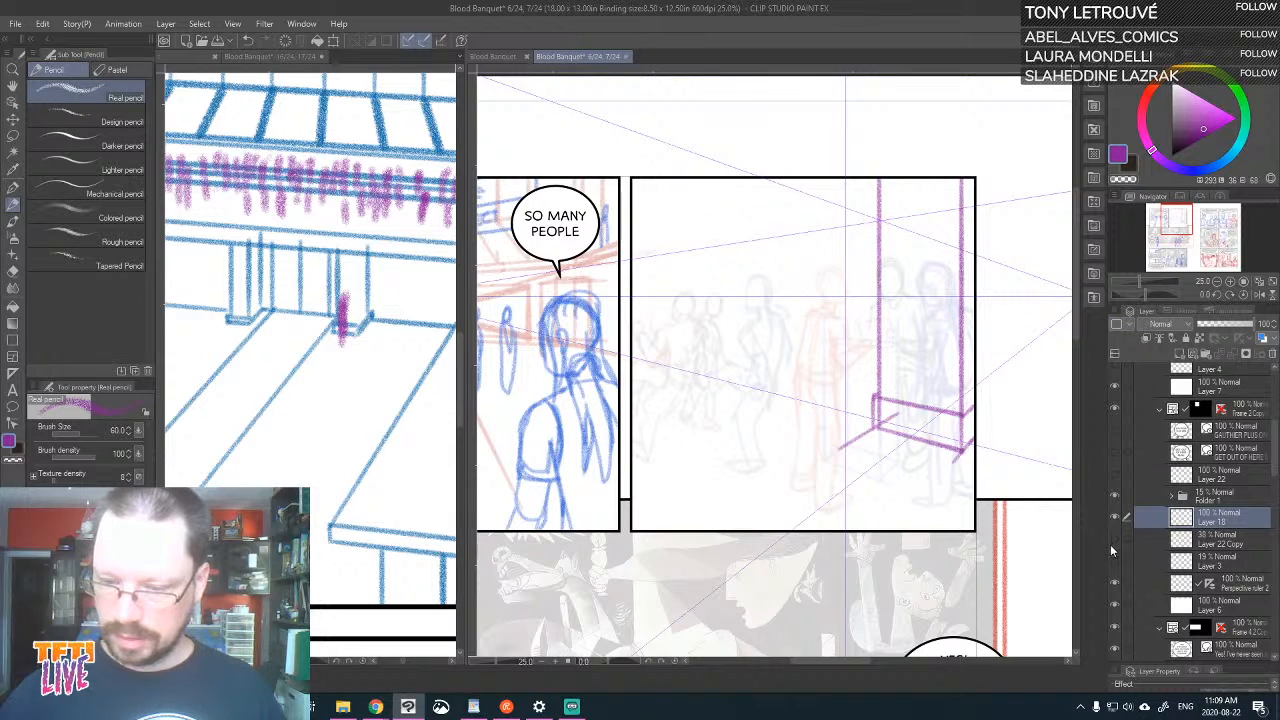
{"action": "left_click", "coordinate": [1236, 497]}
{"action": "left_click", "coordinate": [1224, 322]}
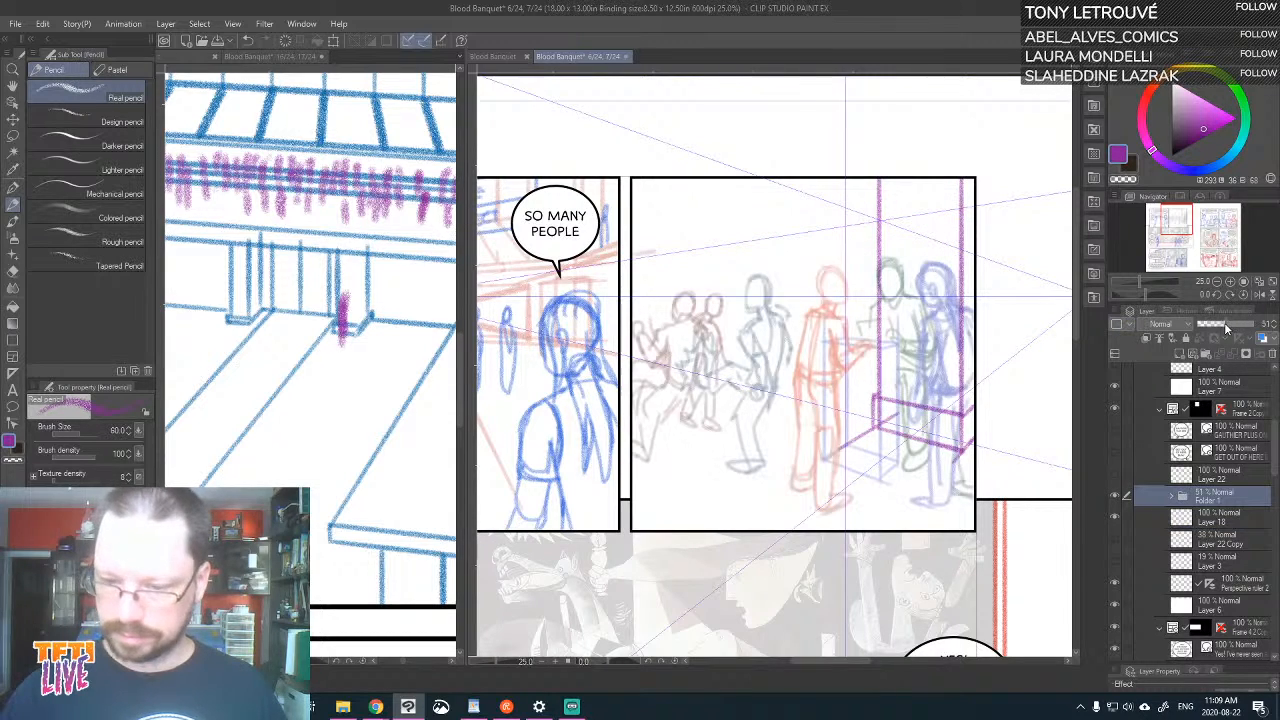
{"action": "left_click", "coordinate": [1194, 514]}
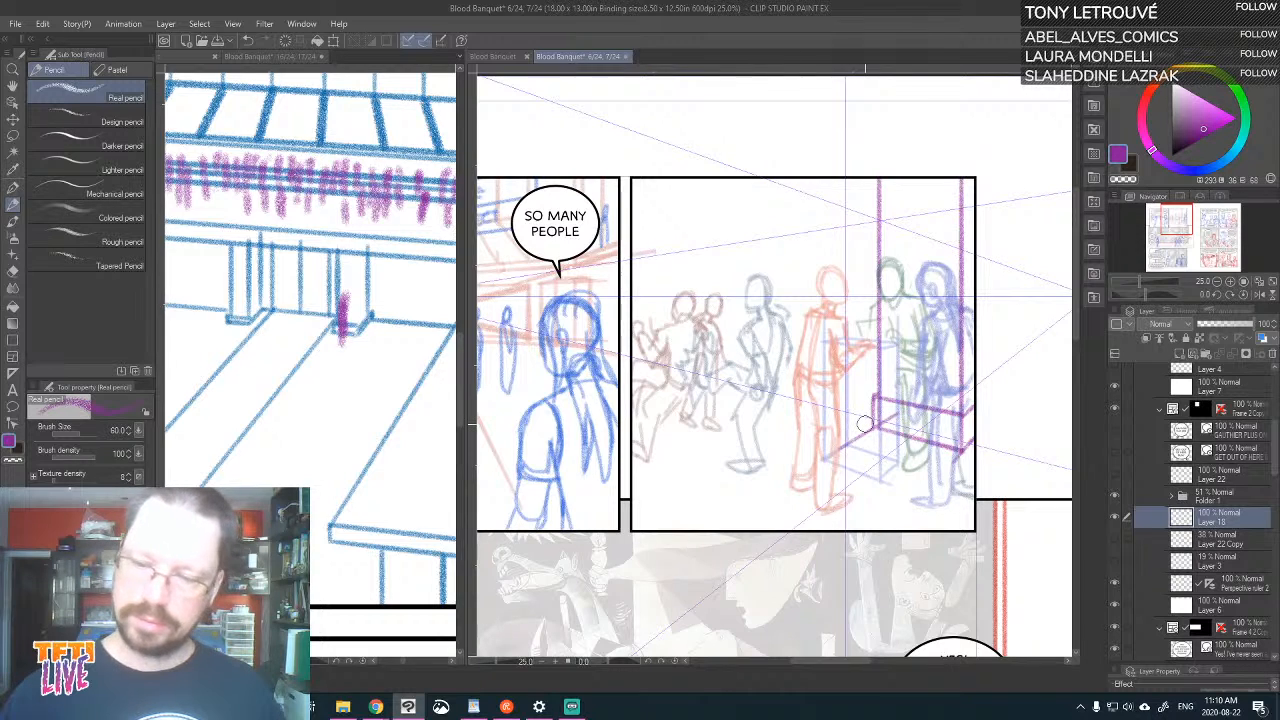
{"action": "left_click", "coordinate": [1116, 538]}
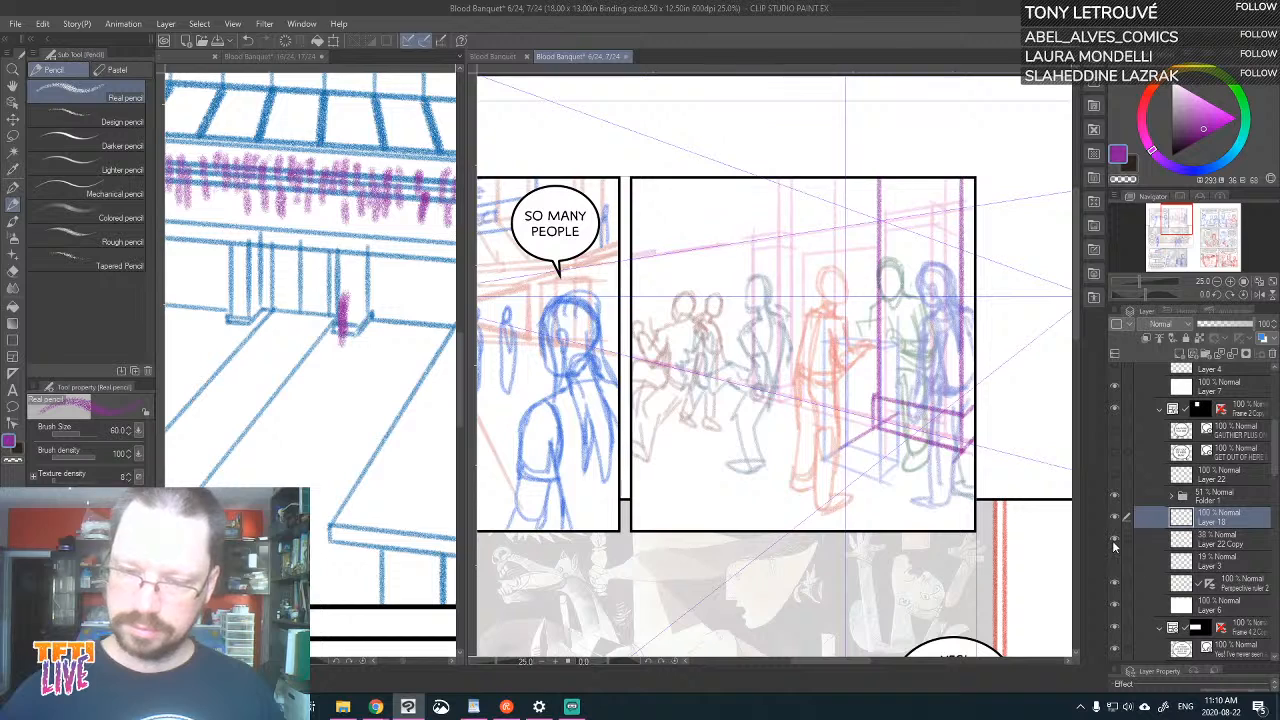
{"action": "left_click", "coordinate": [1113, 544]}
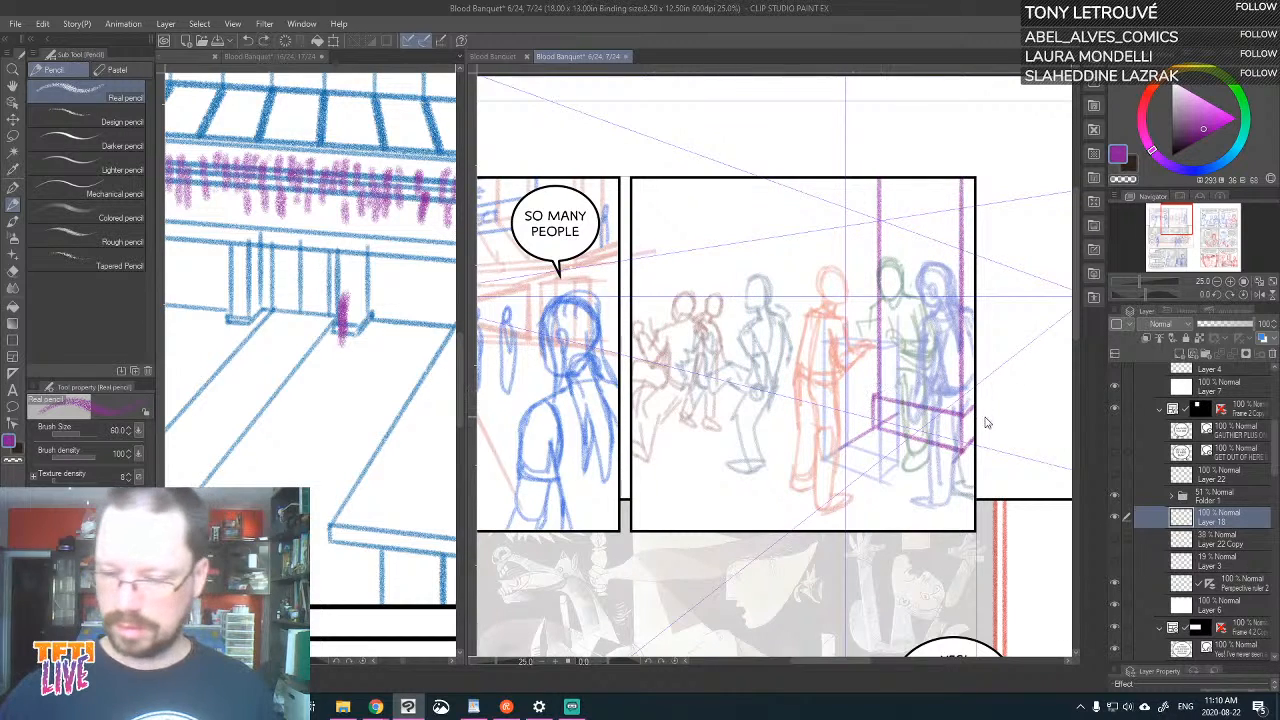
Move Layer 18 above the second panel's frame folder and draw the pillar's third vertical edge beyond the panel border
{"action": "left_click_drag", "start_coordinate": [1229, 514], "coordinate": [1200, 406]}
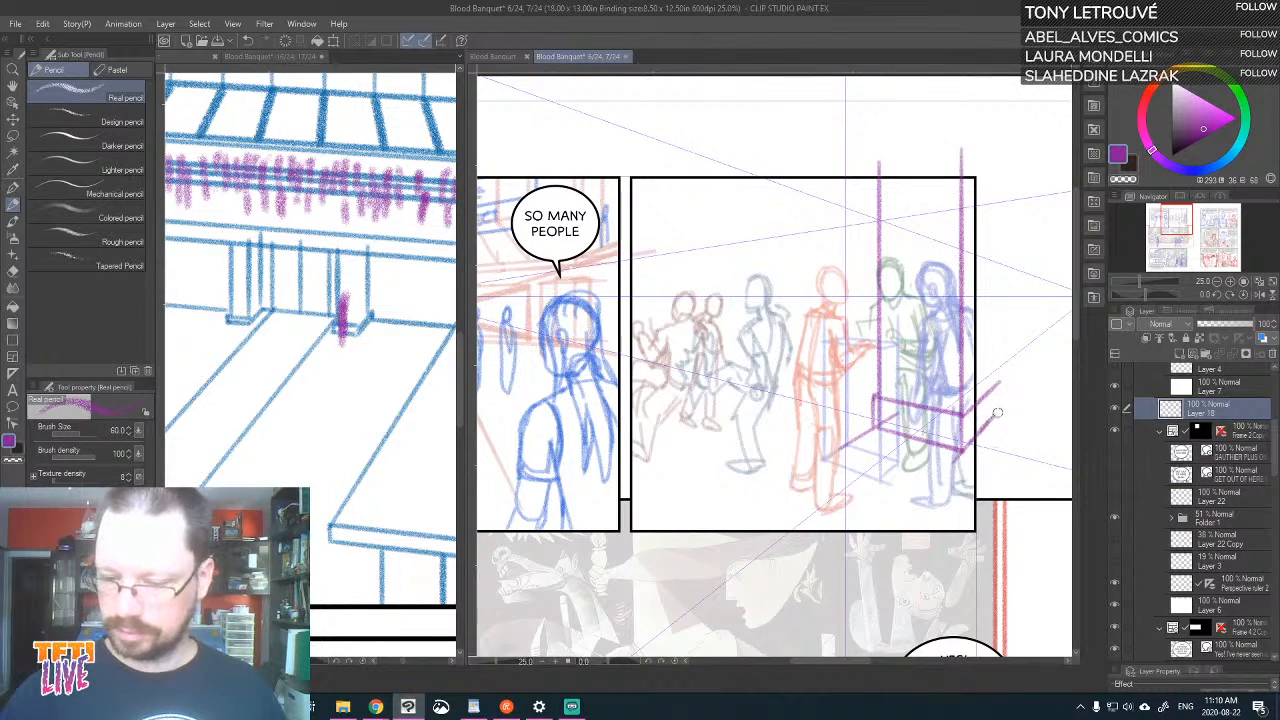
{"action": "left_click_drag", "start_coordinate": [997, 413], "coordinate": [994, 140]}
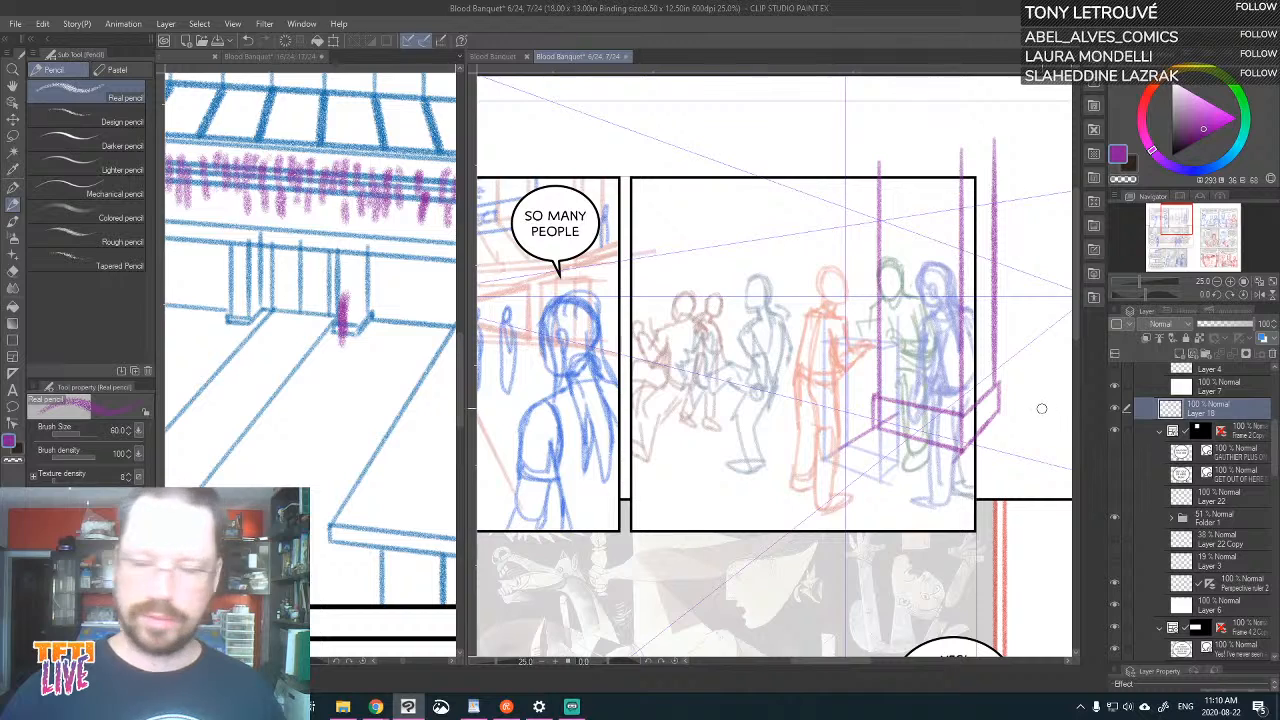
{"action": "key", "text": "ctrl+z"}
{"action": "left_click_drag", "start_coordinate": [996, 390], "coordinate": [995, 160]}
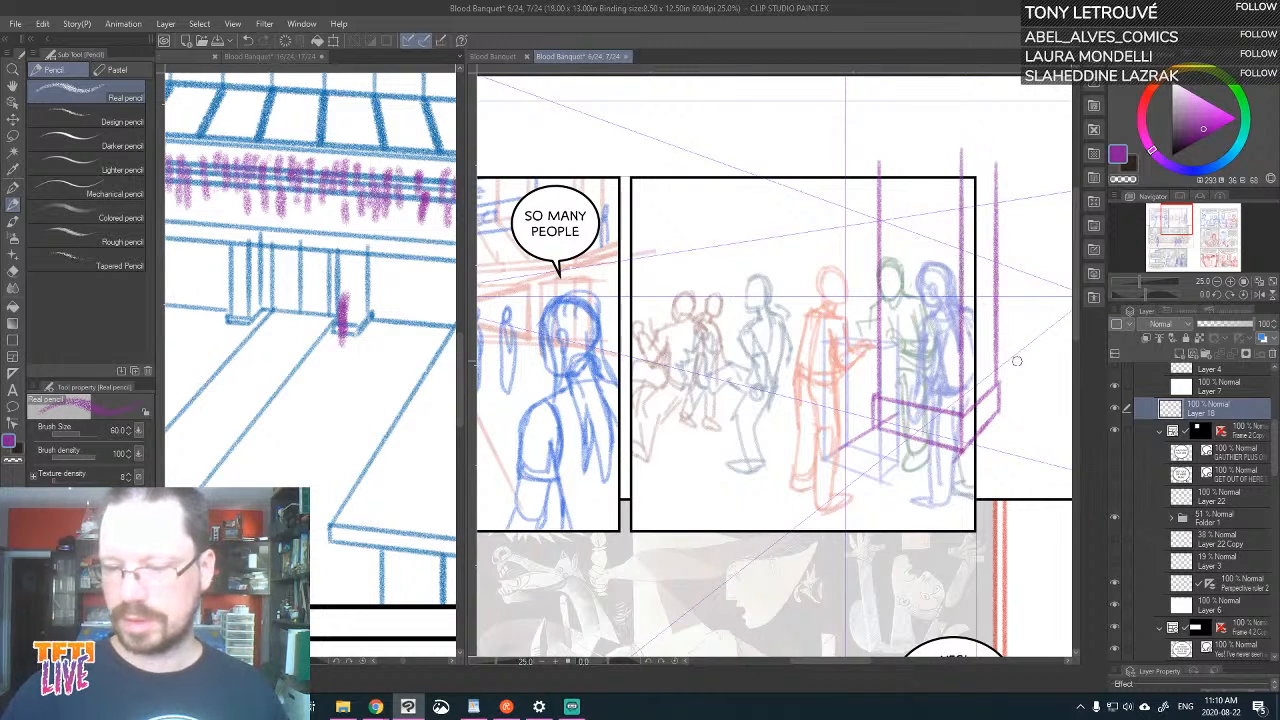
{"action": "key", "text": "ctrl+z"}
{"action": "mouse_move", "coordinate": [962, 413]}
{"action": "left_mouse_down"}
{"action": "mouse_move", "coordinate": [999, 379]}
{"action": "mouse_move", "coordinate": [993, 198]}
{"action": "left_mouse_up"}
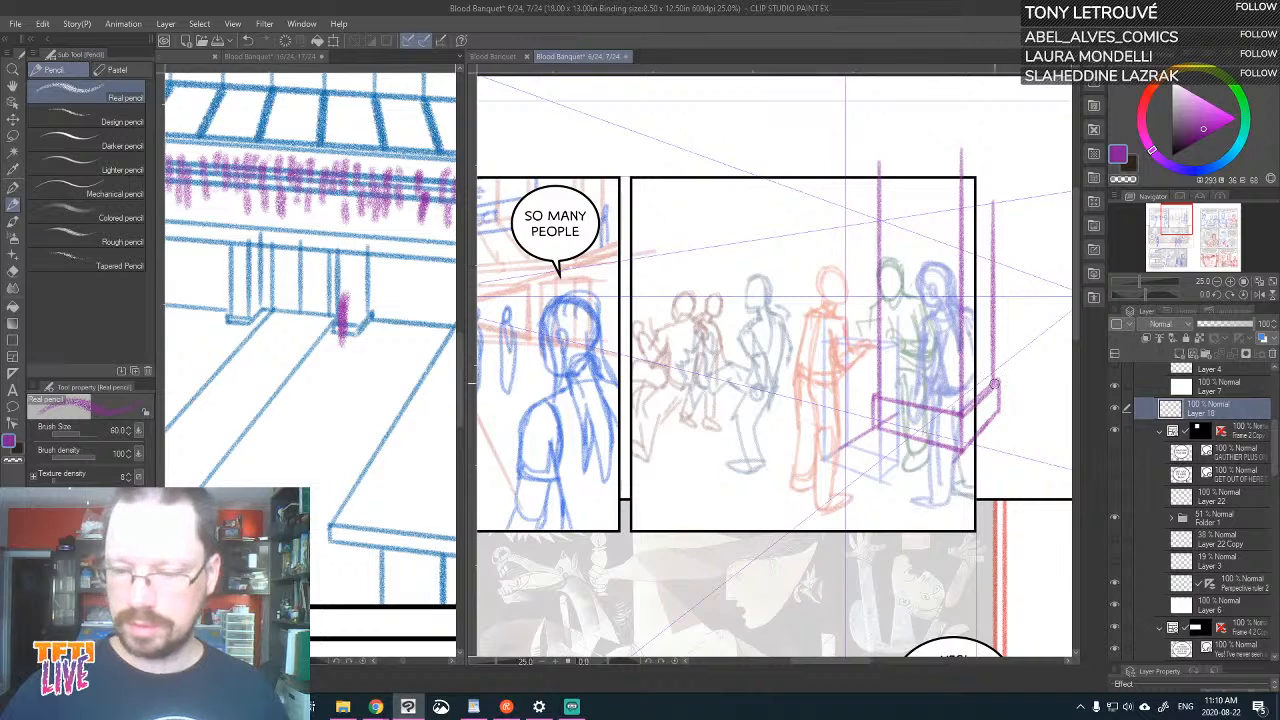
Complete the plinth's back edges and draw a central vertical line with a long receding perspective line across the second panel
{"action": "left_click_drag", "start_coordinate": [992, 382], "coordinate": [876, 366]}
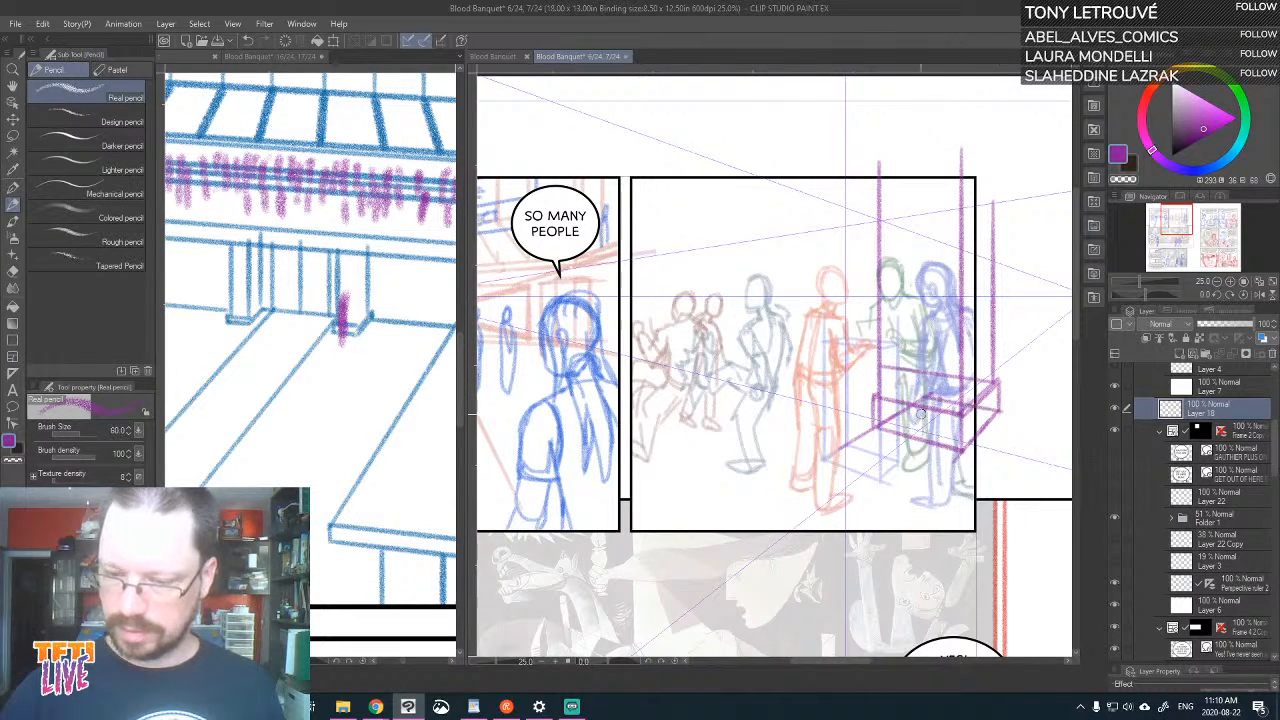
{"action": "left_click_drag", "start_coordinate": [925, 408], "coordinate": [925, 138]}
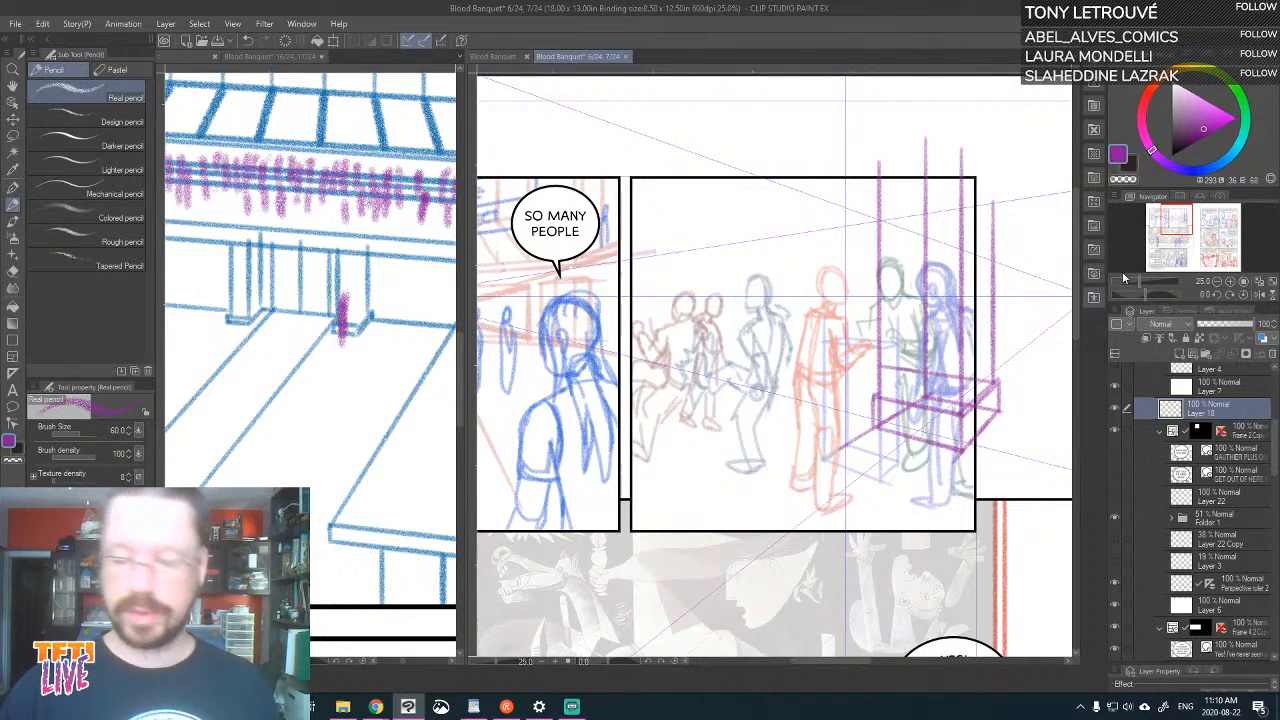
{"action": "left_click_drag", "start_coordinate": [919, 395], "coordinate": [622, 340]}
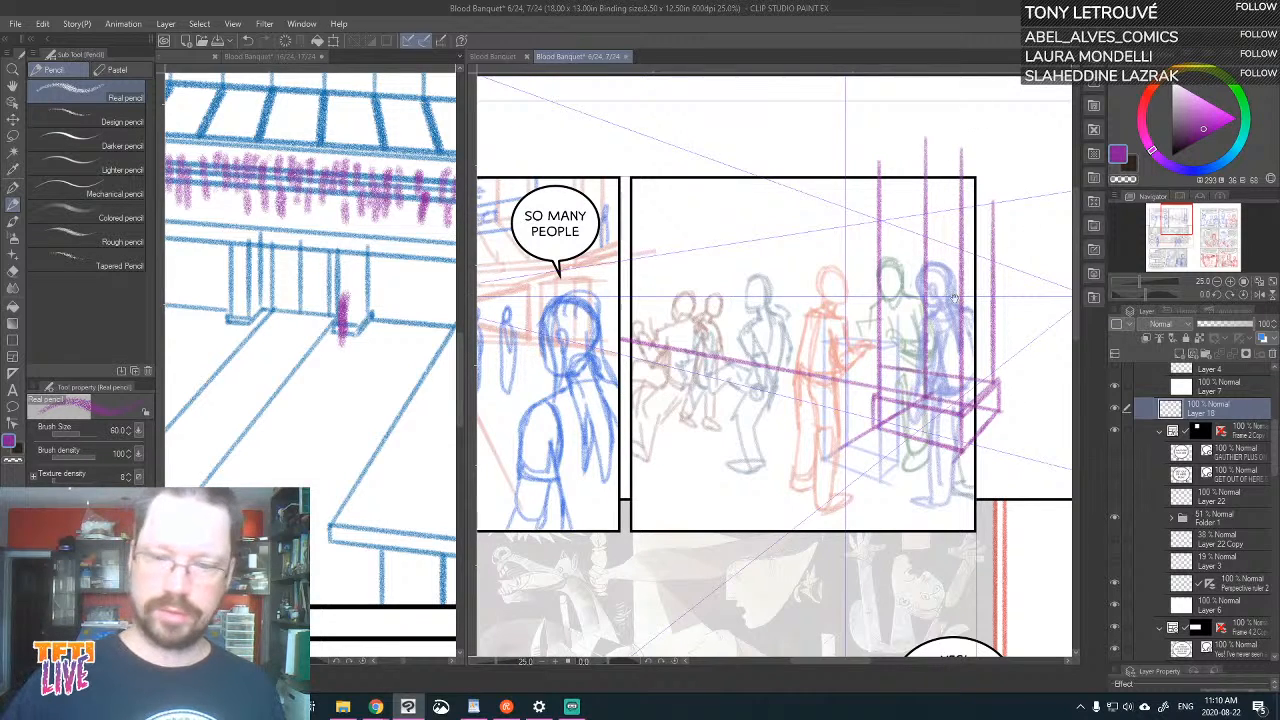
{"action": "left_click_drag", "start_coordinate": [958, 343], "coordinate": [942, 386]}
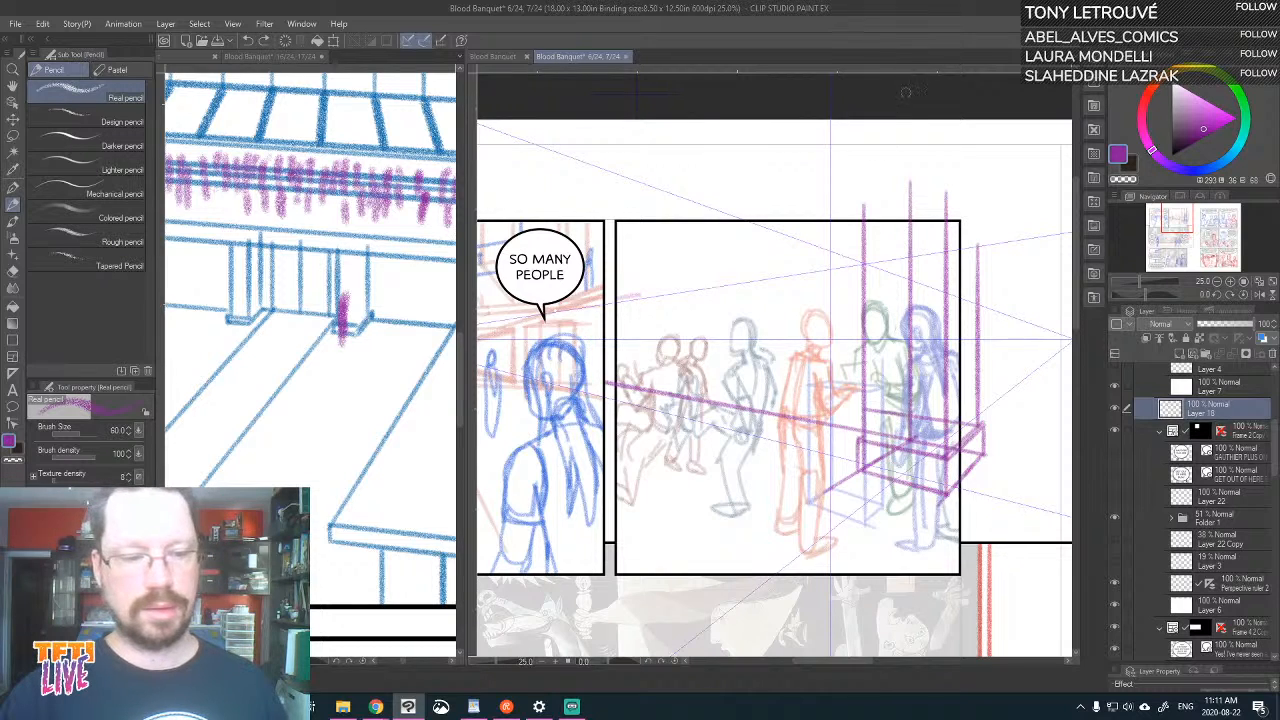
{"action": "mouse_move", "coordinate": [860, 141]}
{"action": "left_mouse_down"}
{"action": "mouse_move", "coordinate": [913, 122]}
{"action": "mouse_move", "coordinate": [892, 164]}
{"action": "mouse_move", "coordinate": [916, 188]}
{"action": "left_mouse_up"}
{"action": "key", "text": "ctrl+z"}
{"action": "key", "text": "ctrl+z"}
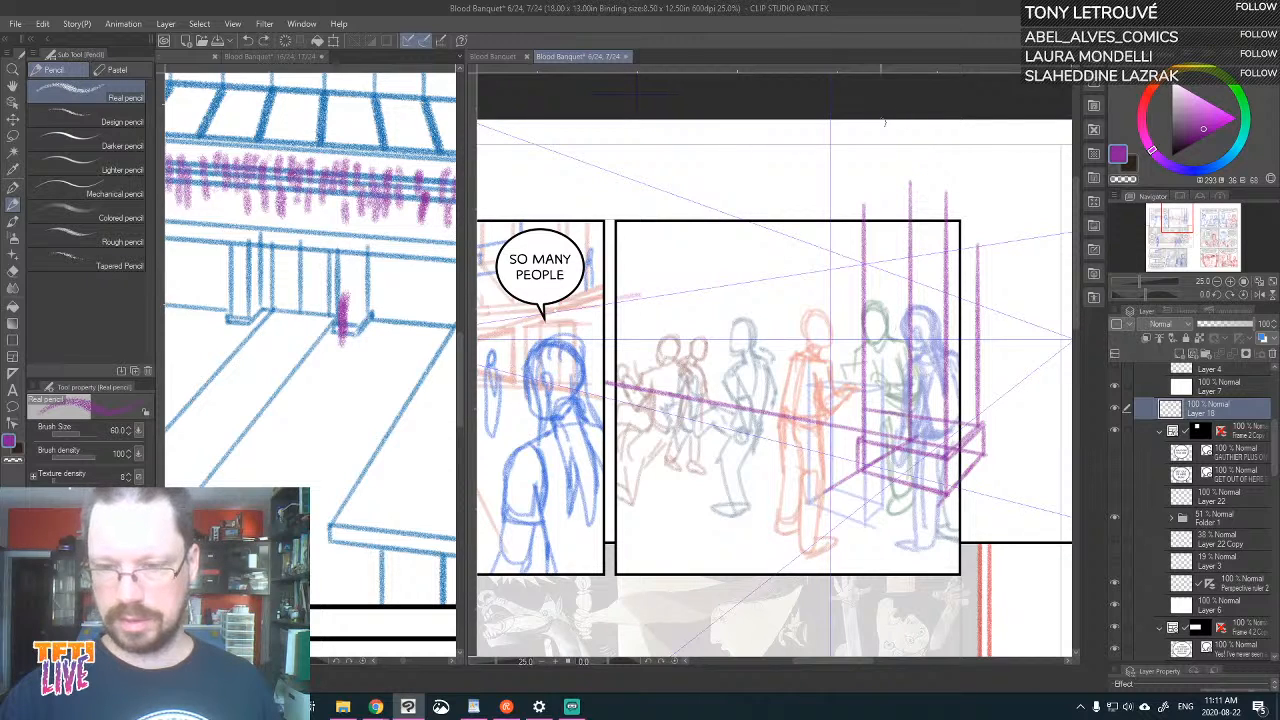
{"action": "left_click_drag", "start_coordinate": [856, 130], "coordinate": [892, 120]}
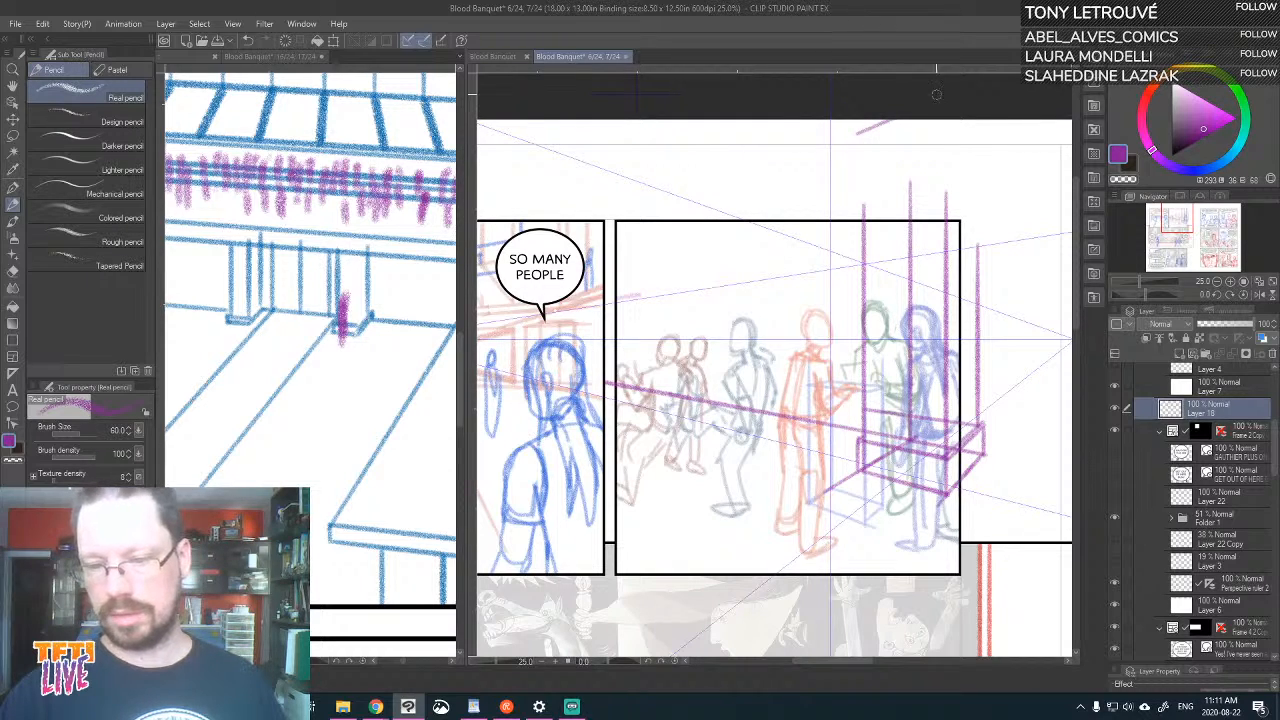
{"action": "key", "text": "ctrl+z"}
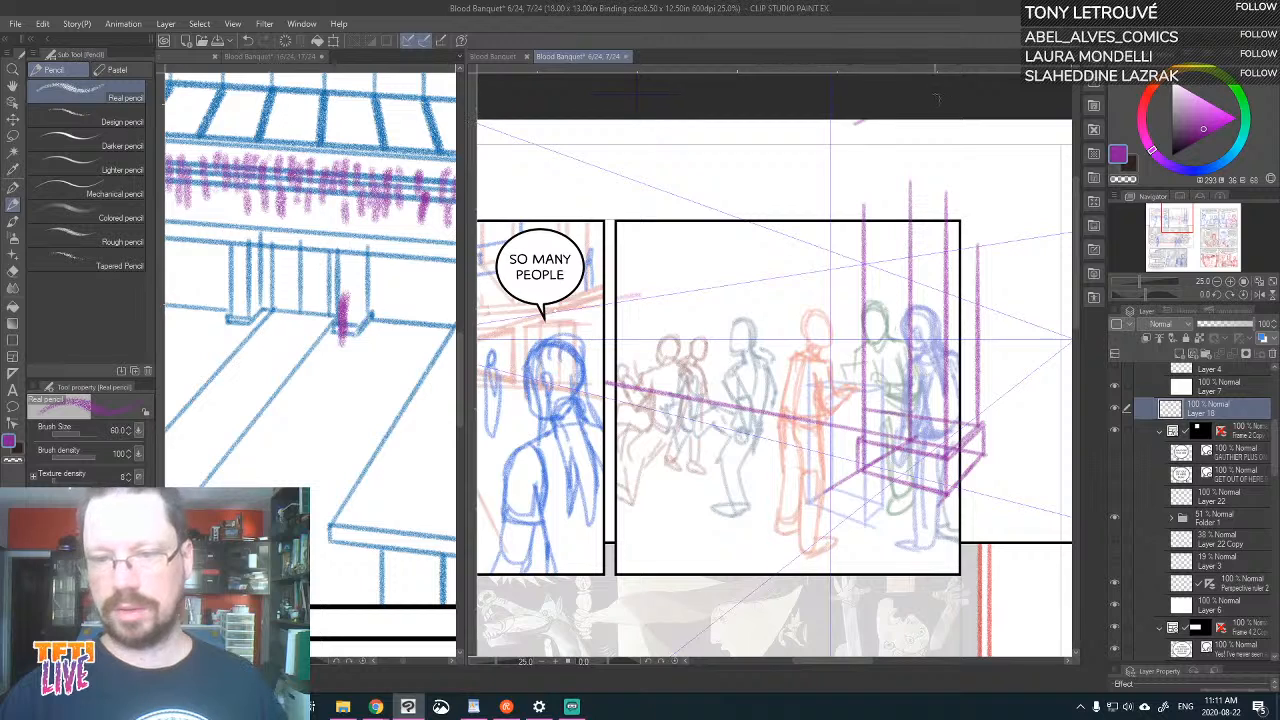
{"action": "mouse_move", "coordinate": [853, 122]}
{"action": "left_mouse_down"}
{"action": "mouse_move", "coordinate": [855, 232]}
{"action": "mouse_move", "coordinate": [863, 120]}
{"action": "left_mouse_up"}
{"action": "key", "text": "ctrl+z"}
Extend the near pillar's vertical edges above the second panel's border to the upper edge of the page
{"action": "left_click_drag", "start_coordinate": [912, 190], "coordinate": [912, 120]}
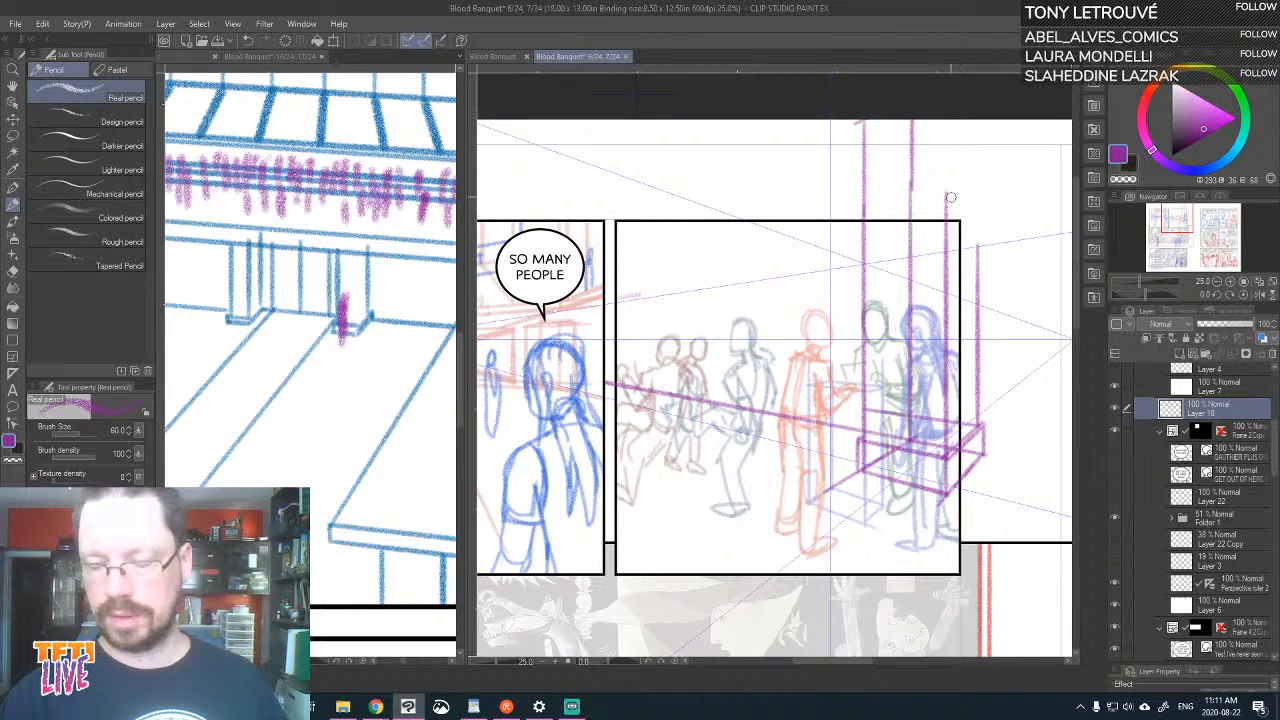
{"action": "key", "text": "ctrl+z"}
{"action": "left_click_drag", "start_coordinate": [911, 214], "coordinate": [911, 120]}
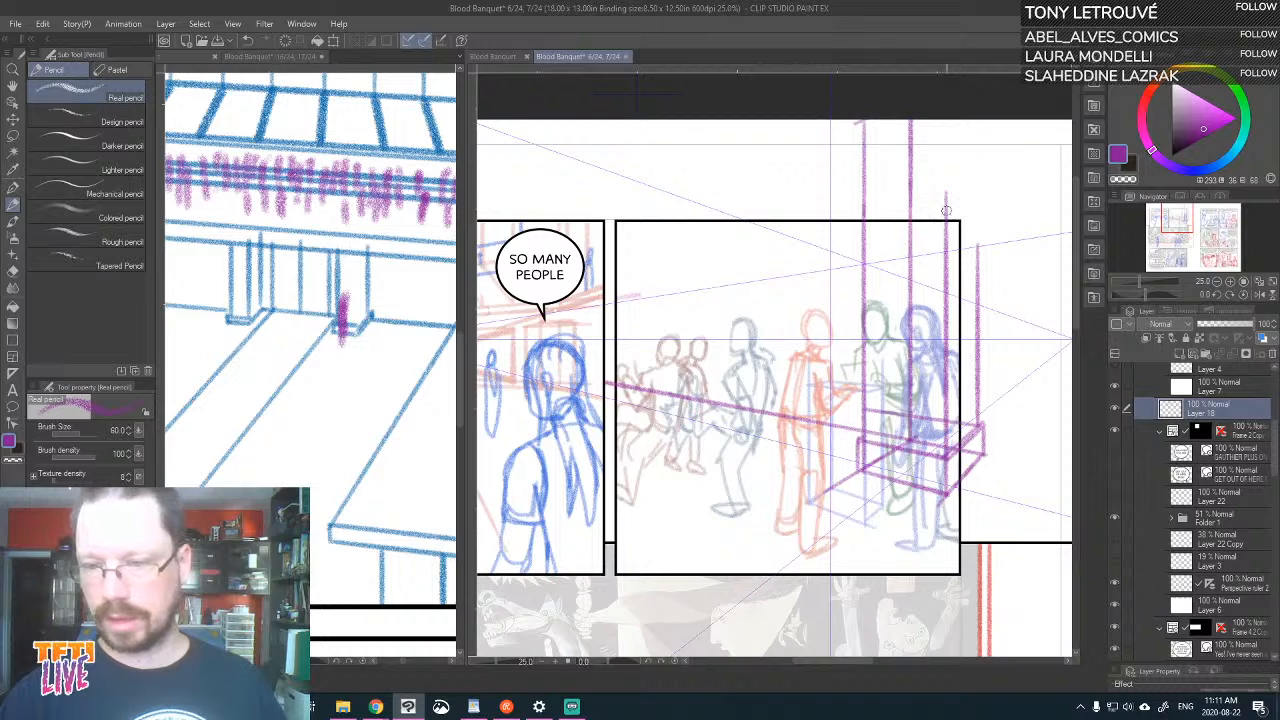
{"action": "left_click_drag", "start_coordinate": [945, 214], "coordinate": [945, 118]}
{"action": "left_click_drag", "start_coordinate": [978, 260], "coordinate": [978, 118]}
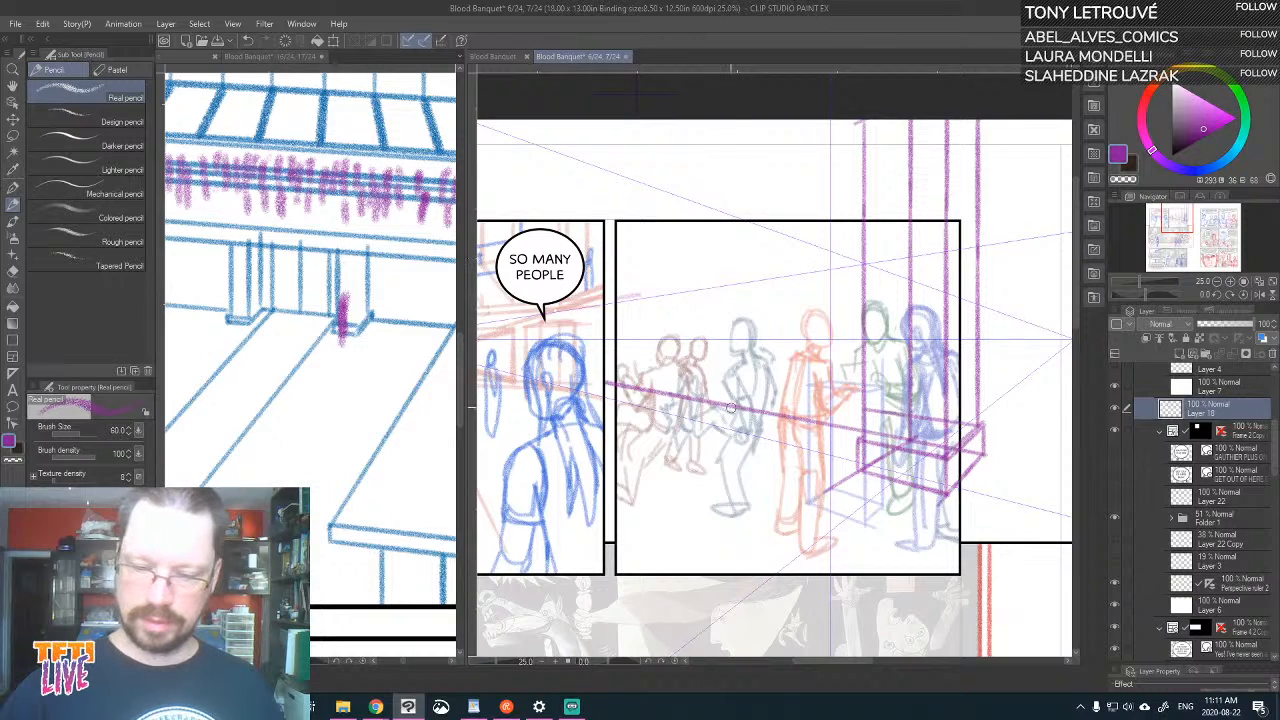
Draw the far pillar's three vertical edges and its base edges behind the seated figures, running the verticals above the panel border
{"action": "mouse_move", "coordinate": [731, 408]}
{"action": "left_mouse_down"}
{"action": "mouse_move", "coordinate": [669, 419]}
{"action": "mouse_move", "coordinate": [620, 404]}
{"action": "mouse_move", "coordinate": [700, 402]}
{"action": "mouse_move", "coordinate": [638, 146]}
{"action": "left_mouse_up"}
{"action": "key", "text": "ctrl+z"}
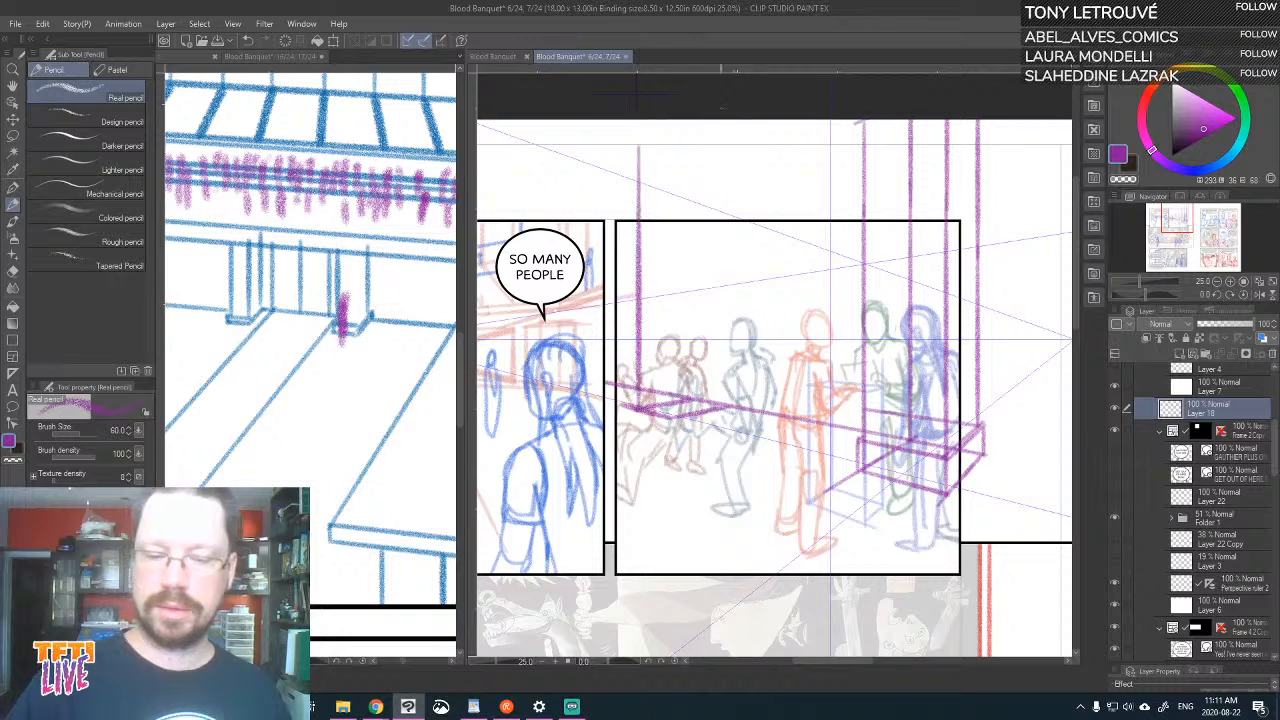
{"action": "left_click_drag", "start_coordinate": [670, 410], "coordinate": [670, 158]}
{"action": "left_click_drag", "start_coordinate": [730, 410], "coordinate": [729, 152]}
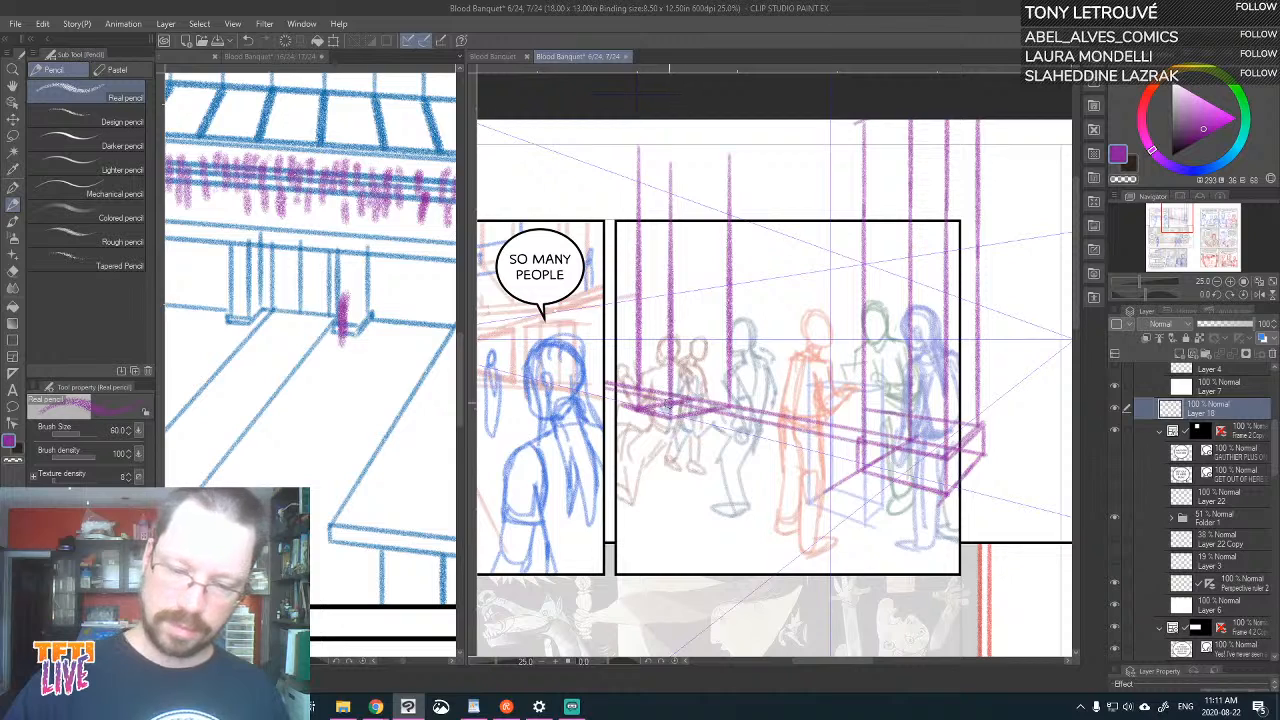
{"action": "left_click_drag", "start_coordinate": [666, 405], "coordinate": [724, 394]}
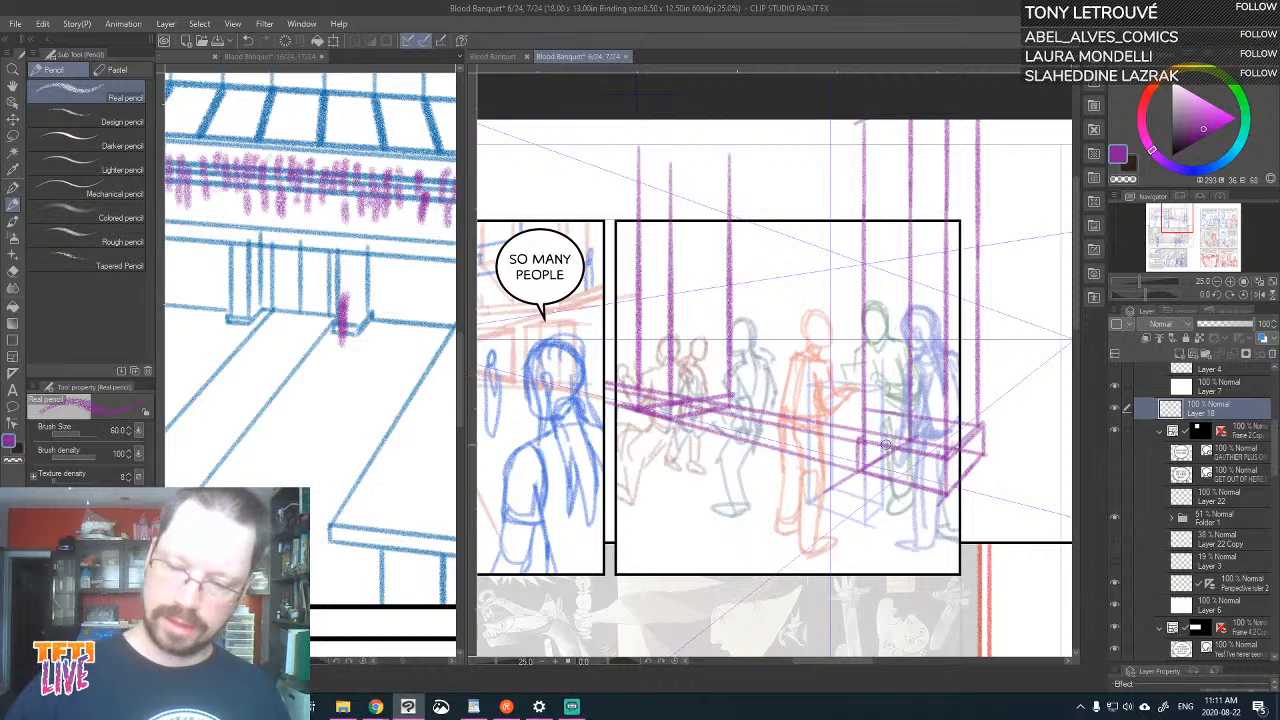
Draw receding perspective lines linking the near pillar's plinth to the far pillar's base and reinforce the far base's front edge
{"action": "left_click_drag", "start_coordinate": [871, 443], "coordinate": [622, 389]}
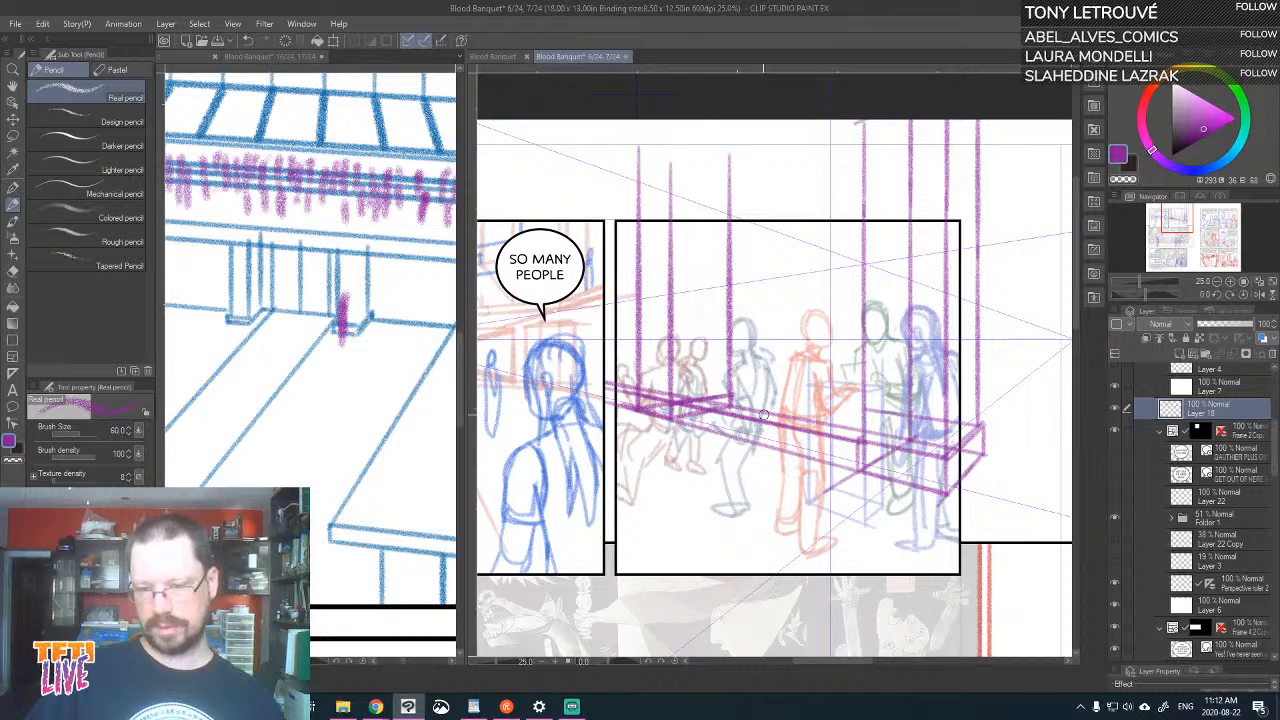
{"action": "left_click_drag", "start_coordinate": [986, 456], "coordinate": [731, 403]}
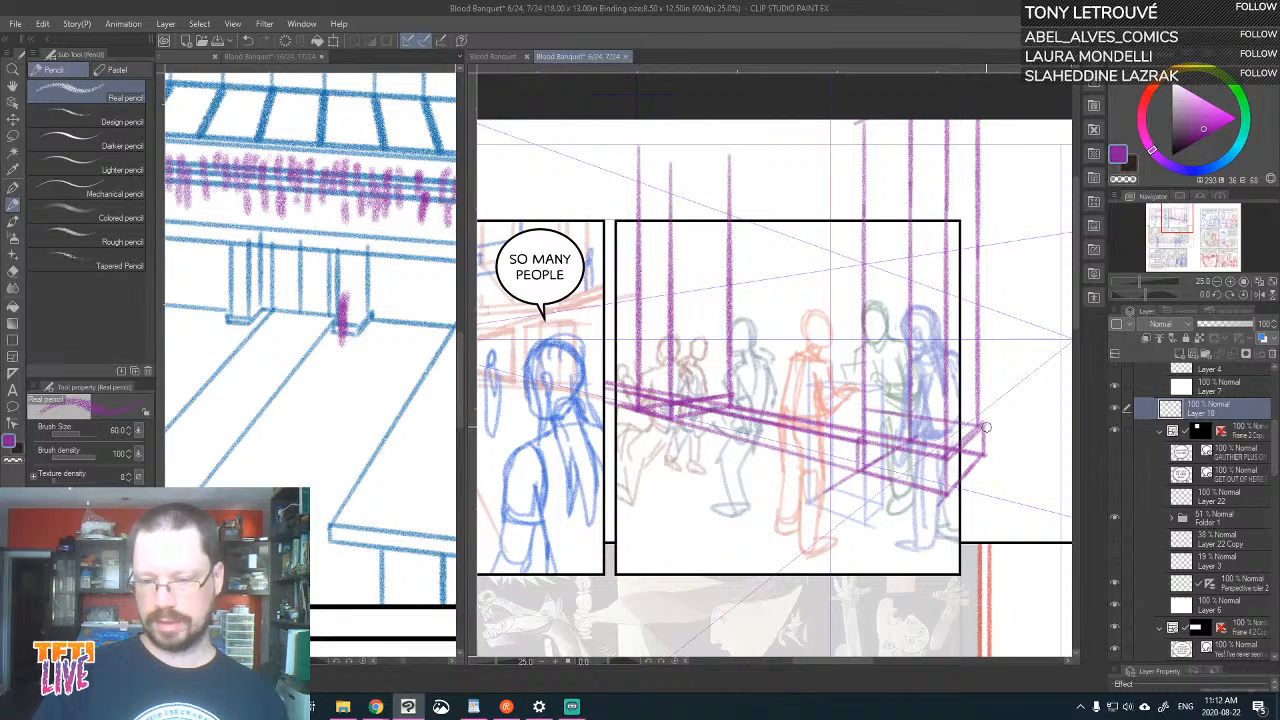
{"action": "left_click_drag", "start_coordinate": [976, 428], "coordinate": [716, 392]}
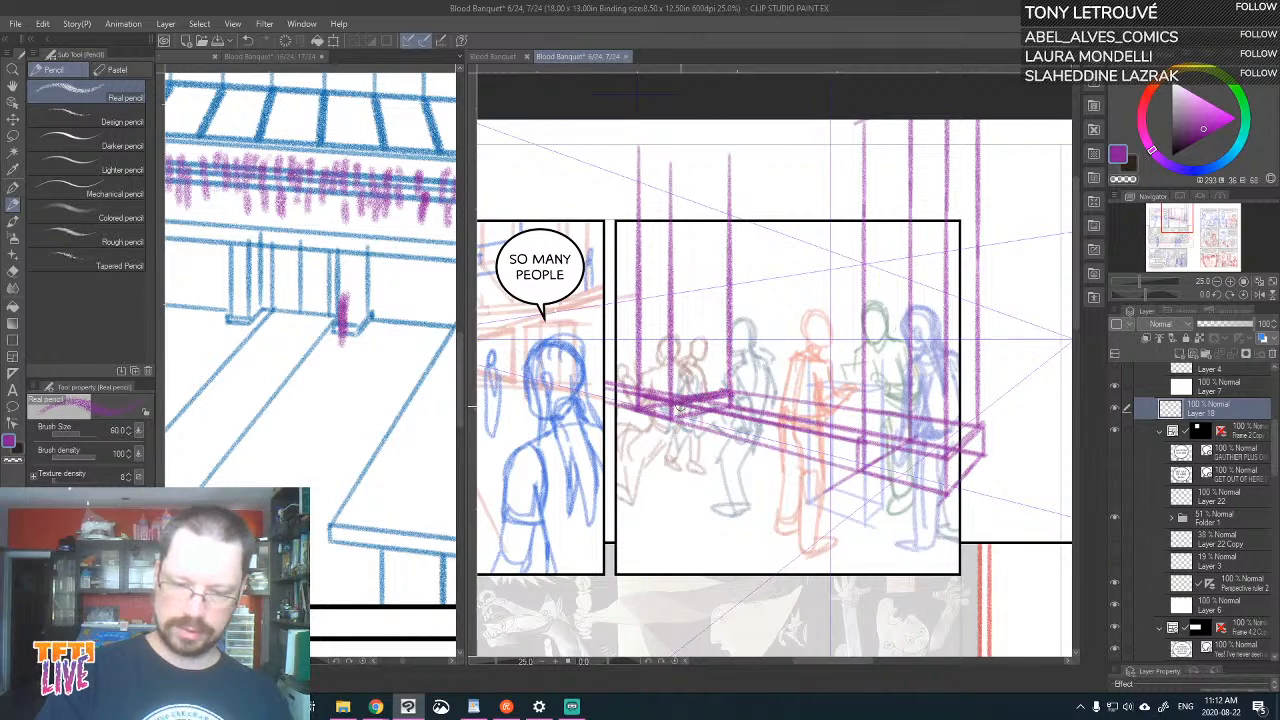
{"action": "left_click_drag", "start_coordinate": [673, 400], "coordinate": [638, 392]}
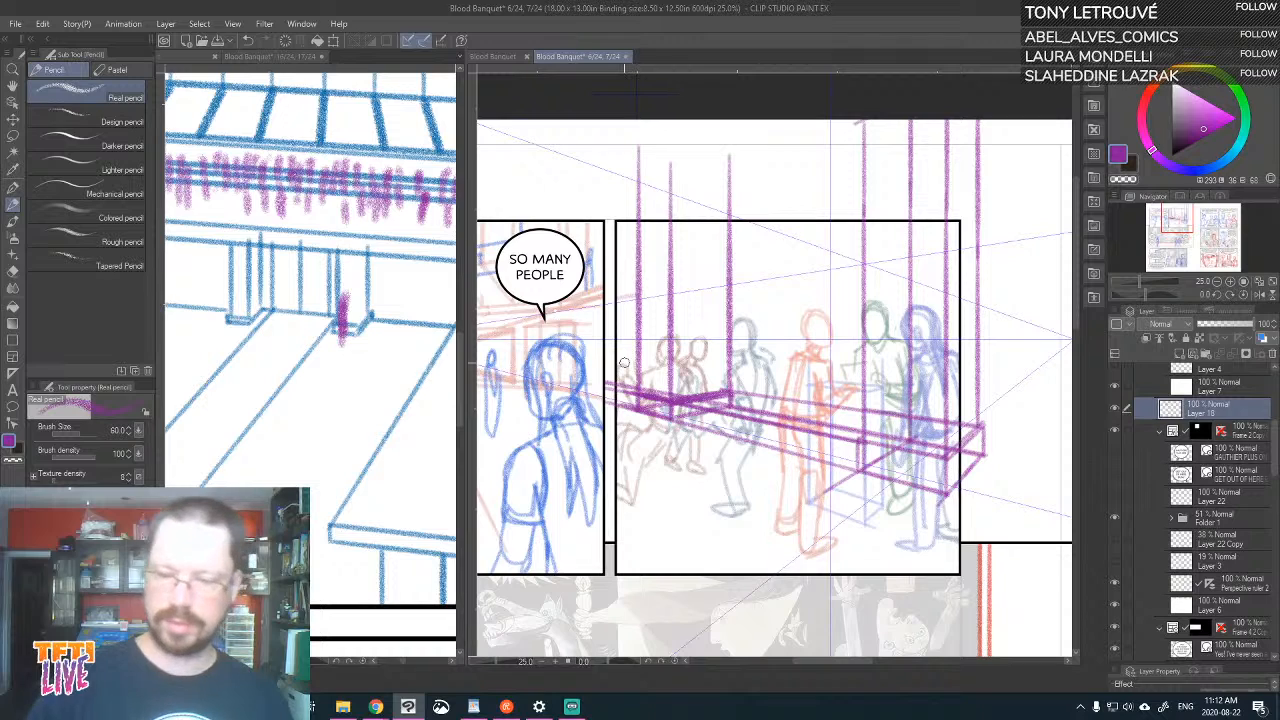
Draw the far pillar's inset outer verticals, plus a vertical just beside it and a receding ground line to the panel's edge
{"action": "left_click_drag", "start_coordinate": [727, 388], "coordinate": [740, 138]}
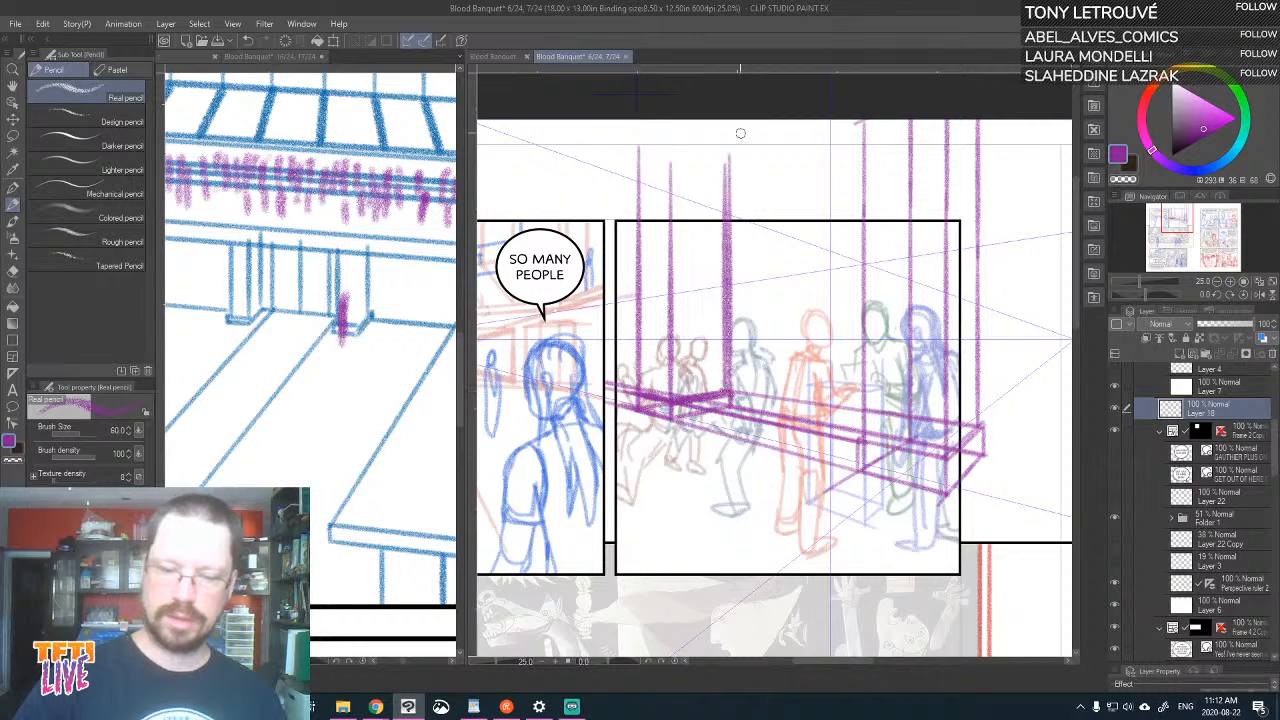
{"action": "left_click_drag", "start_coordinate": [647, 380], "coordinate": [642, 175]}
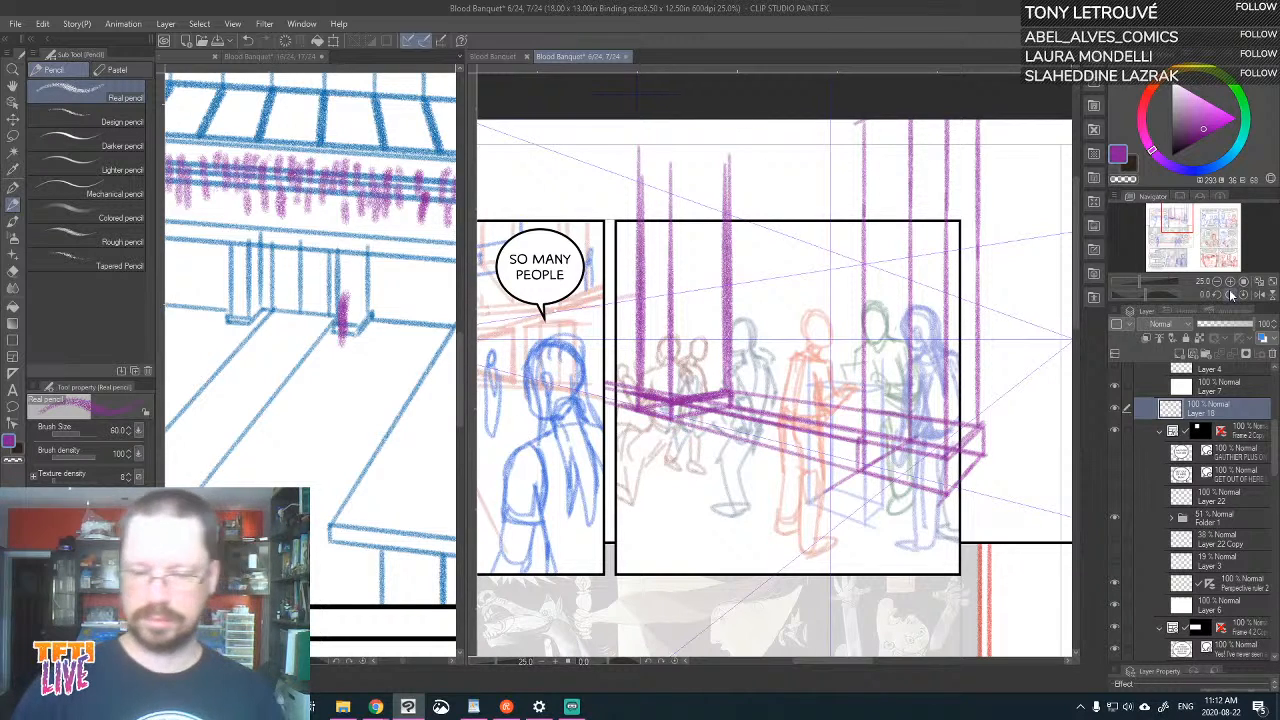
{"action": "left_click_drag", "start_coordinate": [623, 388], "coordinate": [624, 407]}
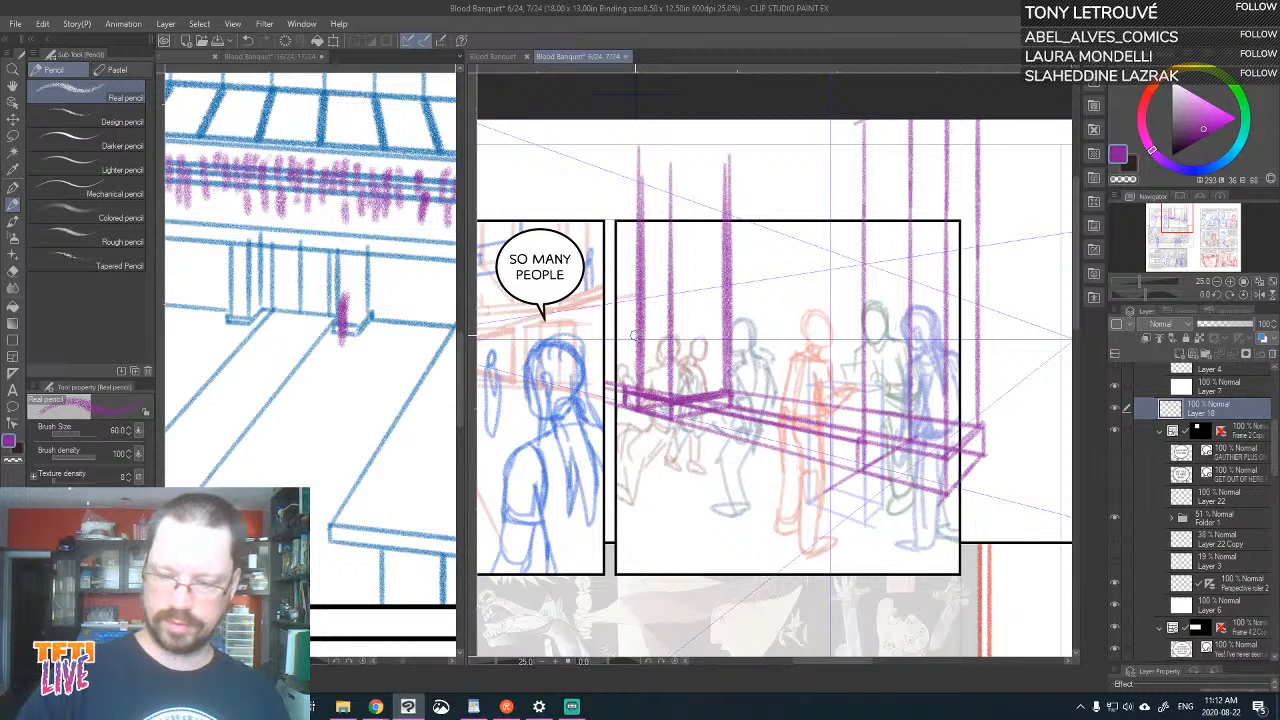
{"action": "key", "text": "ctrl+z"}
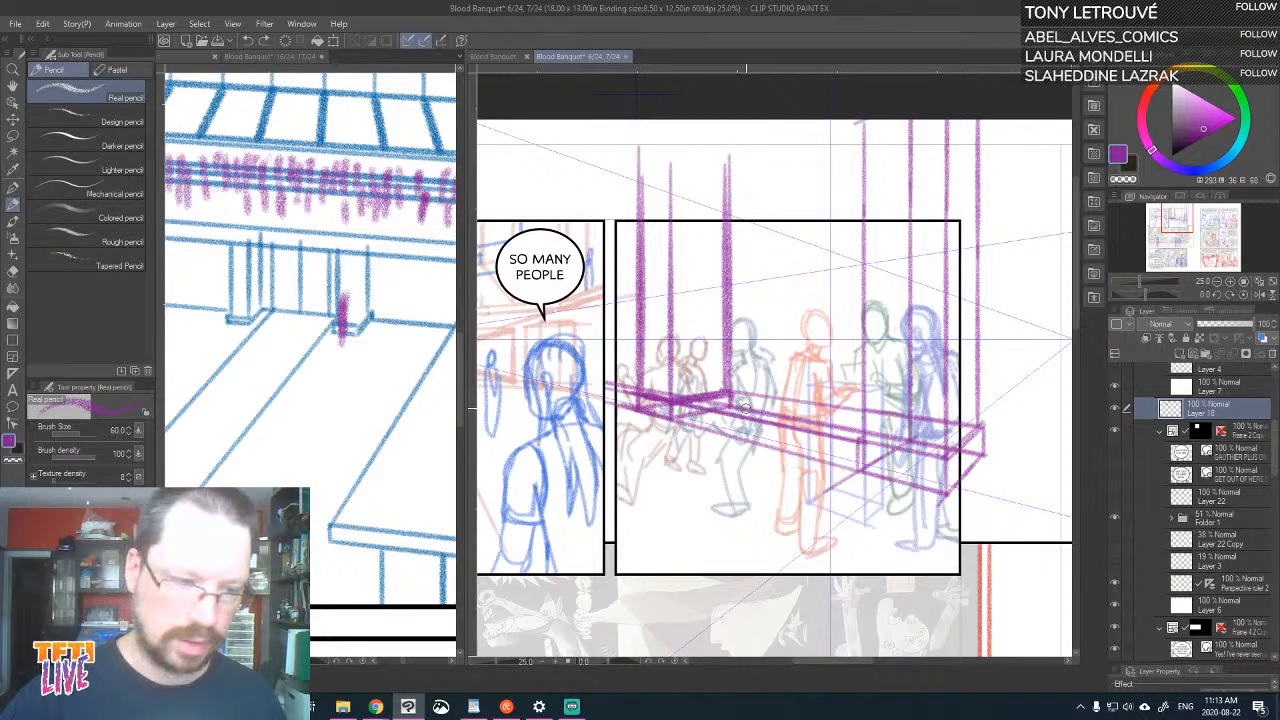
{"action": "left_click_drag", "start_coordinate": [746, 410], "coordinate": [746, 148]}
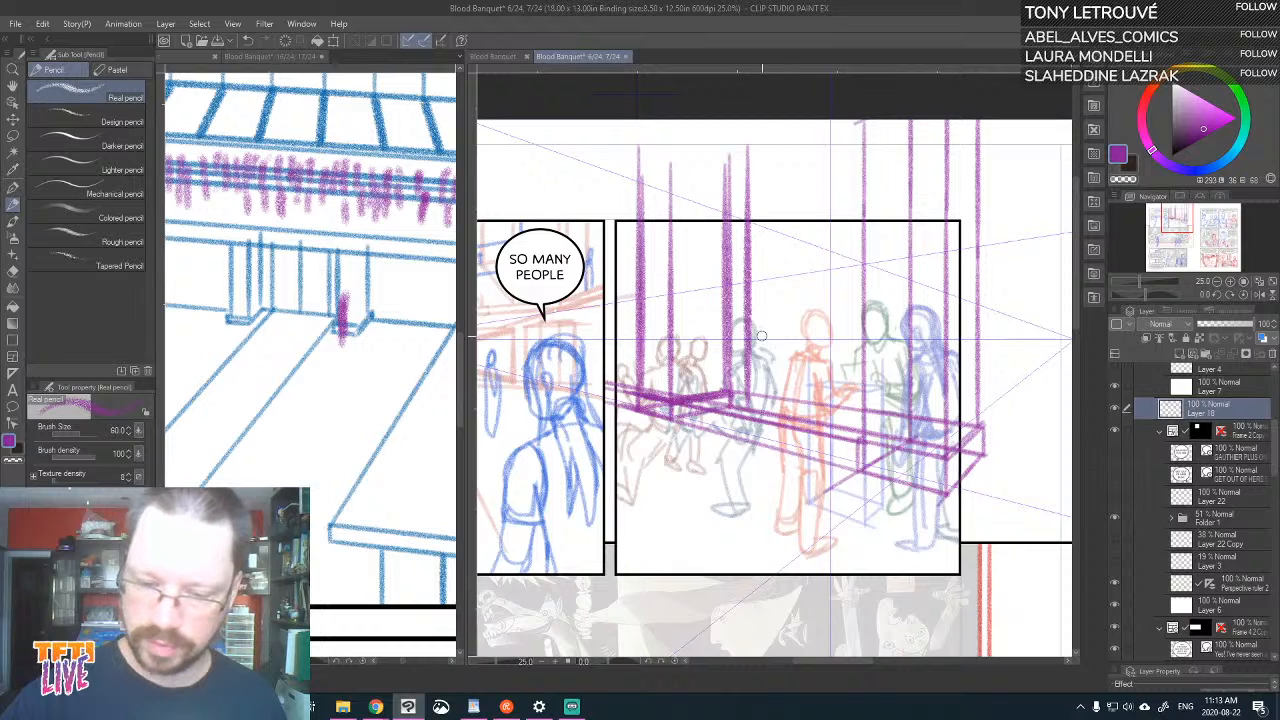
{"action": "left_click_drag", "start_coordinate": [748, 405], "coordinate": [605, 444]}
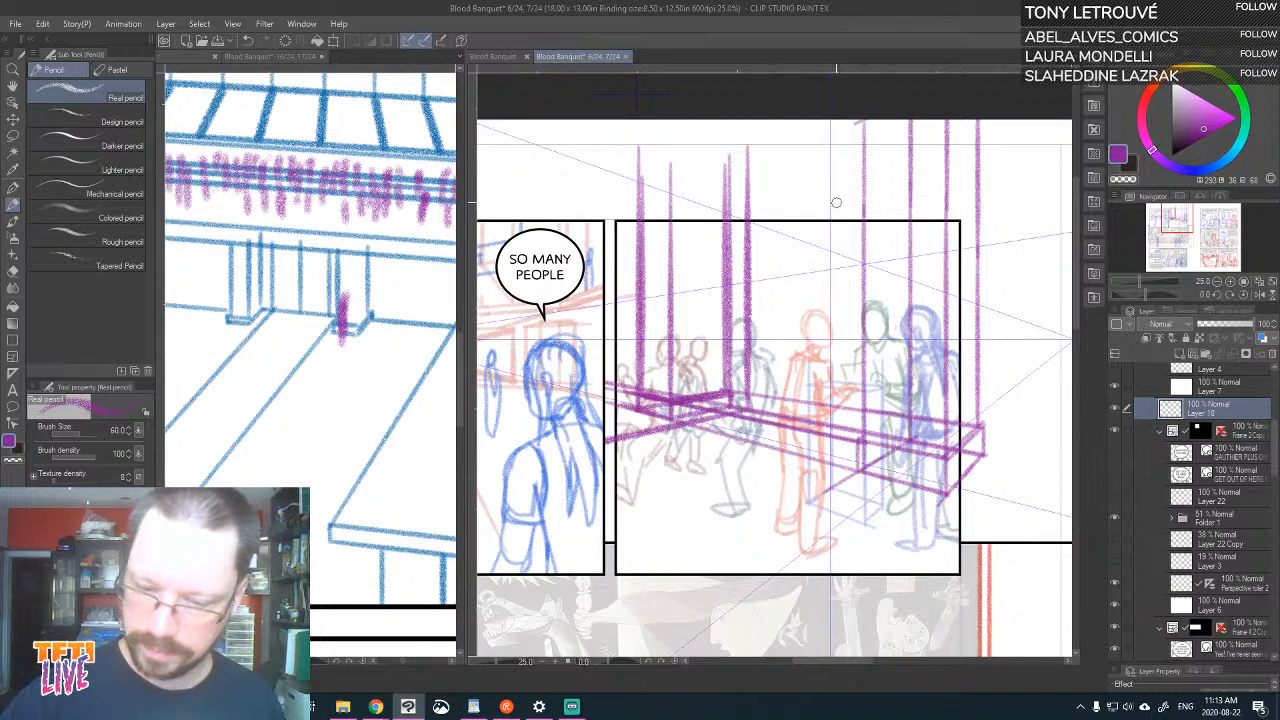
{"action": "left_click_drag", "start_coordinate": [803, 422], "coordinate": [803, 134]}
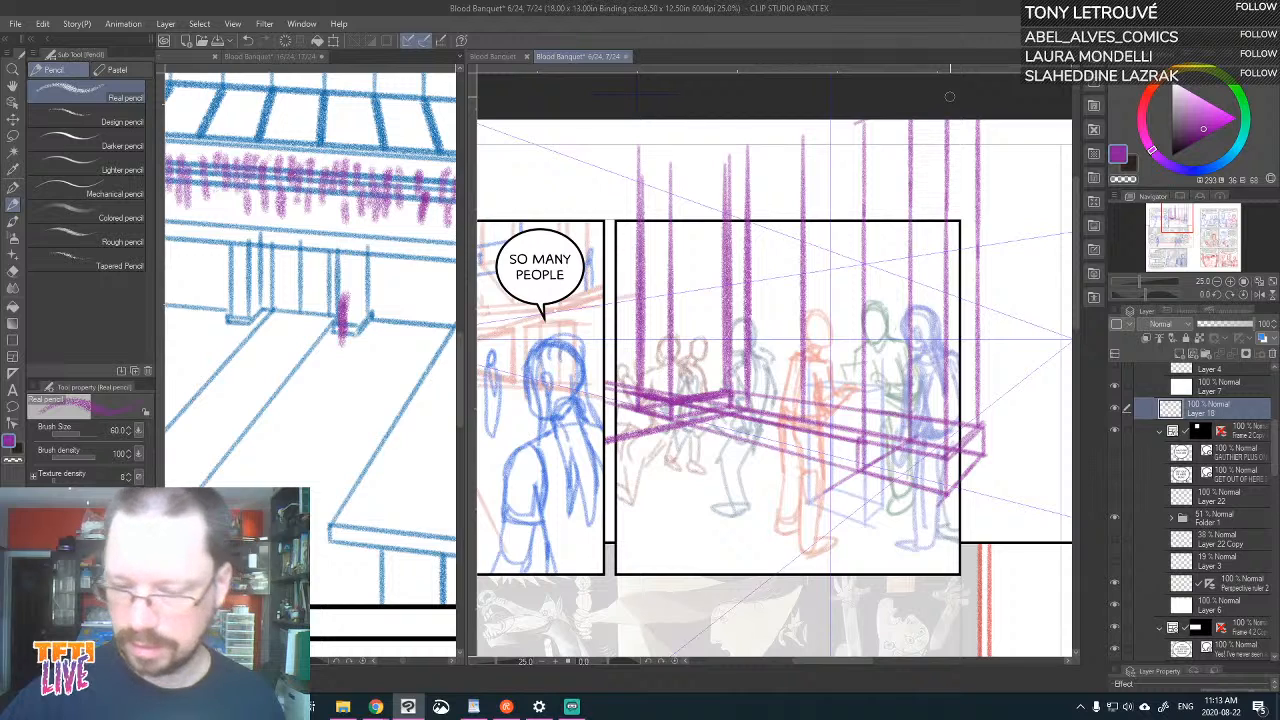
{"action": "key", "text": "ctrl+z"}
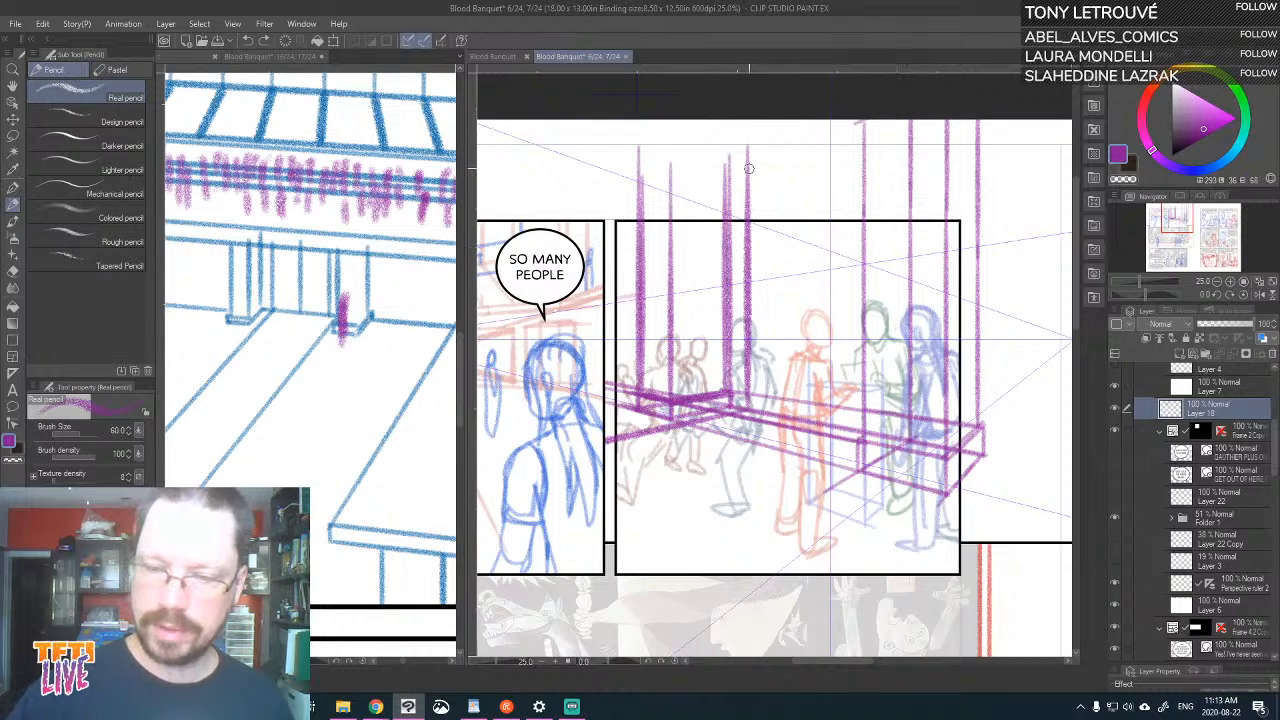
{"action": "left_click_drag", "start_coordinate": [750, 168], "coordinate": [947, 97]}
{"action": "key", "text": "ctrl+z"}
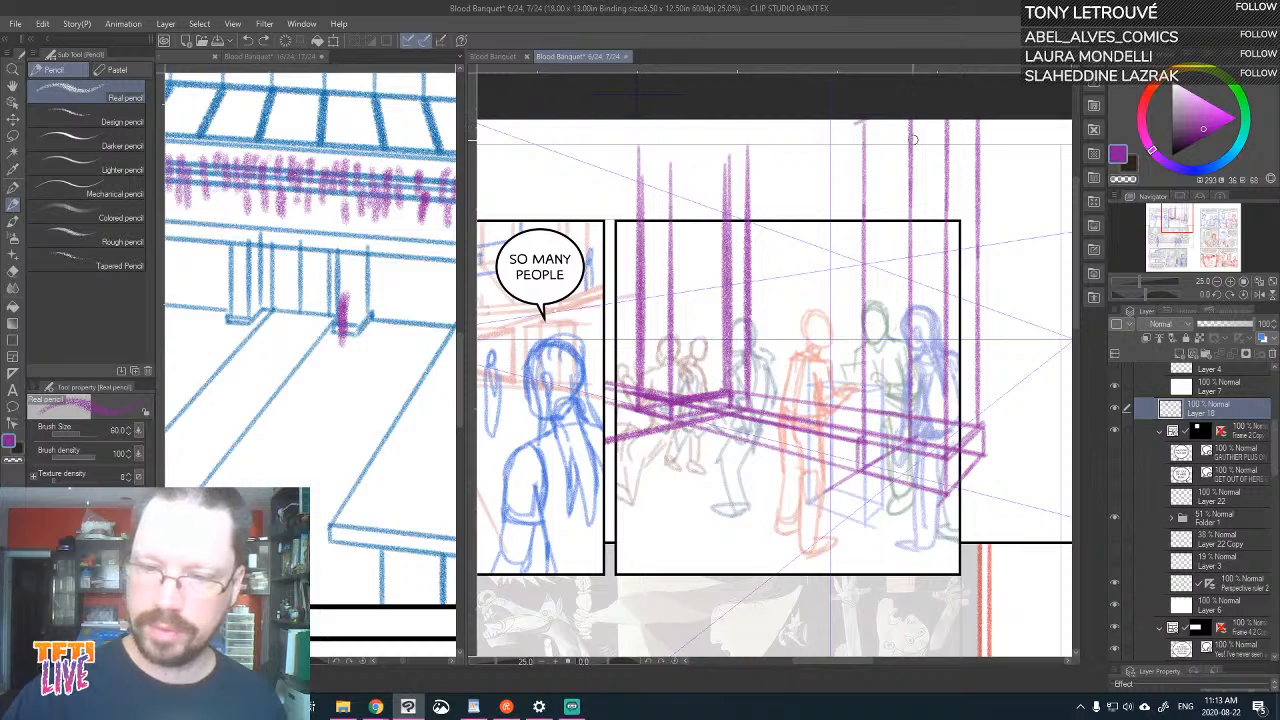
Construct the midpoint between the two pillars with an upper perspective line, crossed diagonals and a vertical through their crossing
{"action": "left_click_drag", "start_coordinate": [912, 145], "coordinate": [755, 212]}
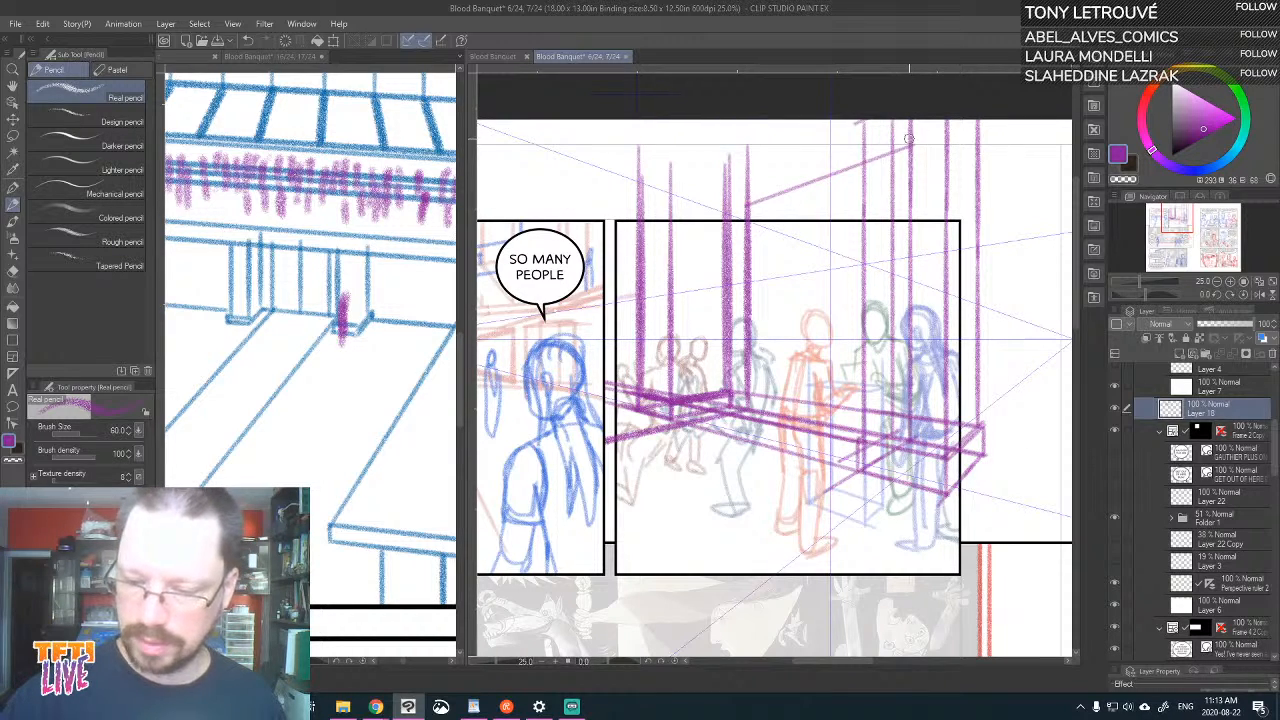
{"action": "left_click_drag", "start_coordinate": [893, 152], "coordinate": [745, 410]}
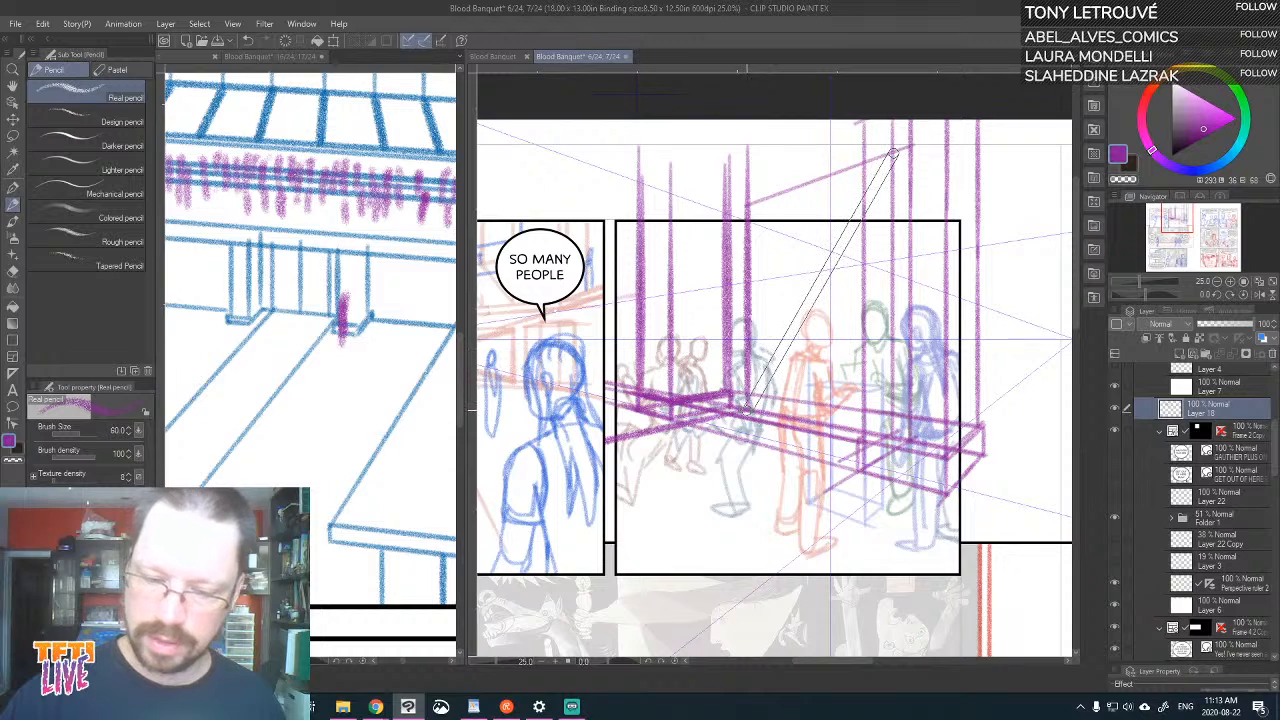
{"action": "left_click_drag", "start_coordinate": [822, 288], "coordinate": [890, 440]}
{"action": "left_click_drag", "start_coordinate": [808, 302], "coordinate": [840, 160]}
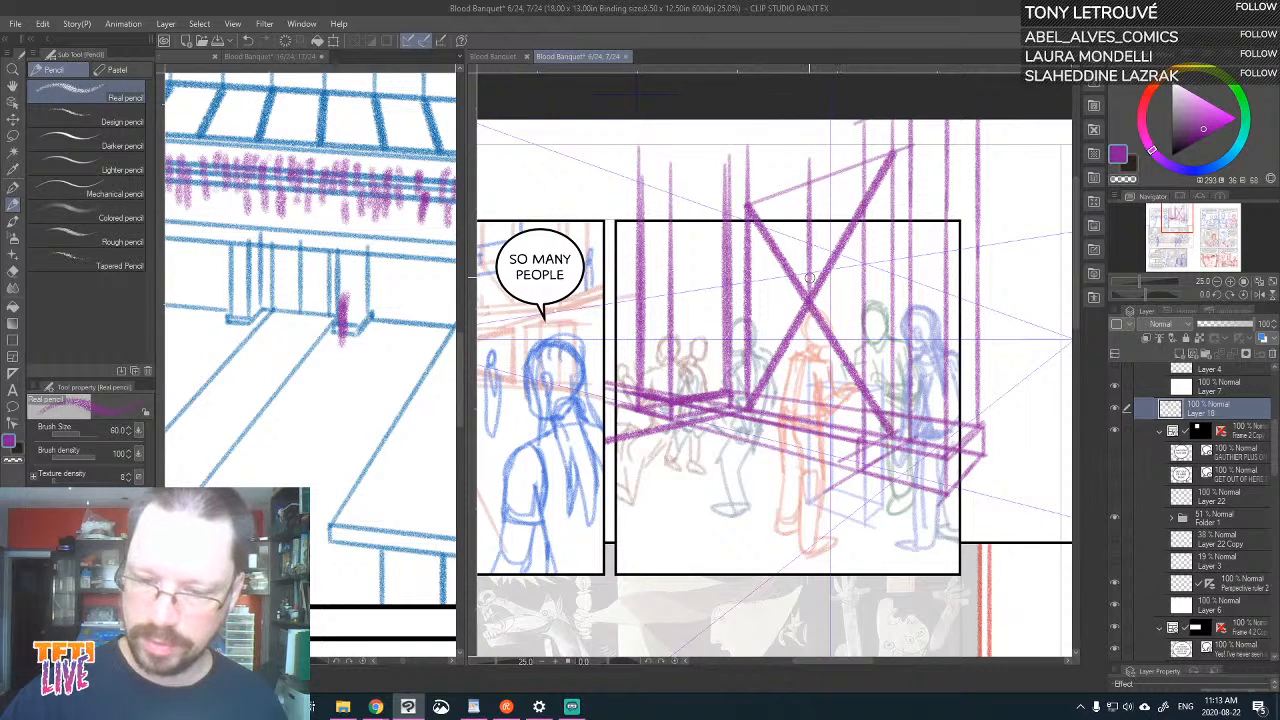
{"action": "left_click_drag", "start_coordinate": [809, 280], "coordinate": [811, 420]}
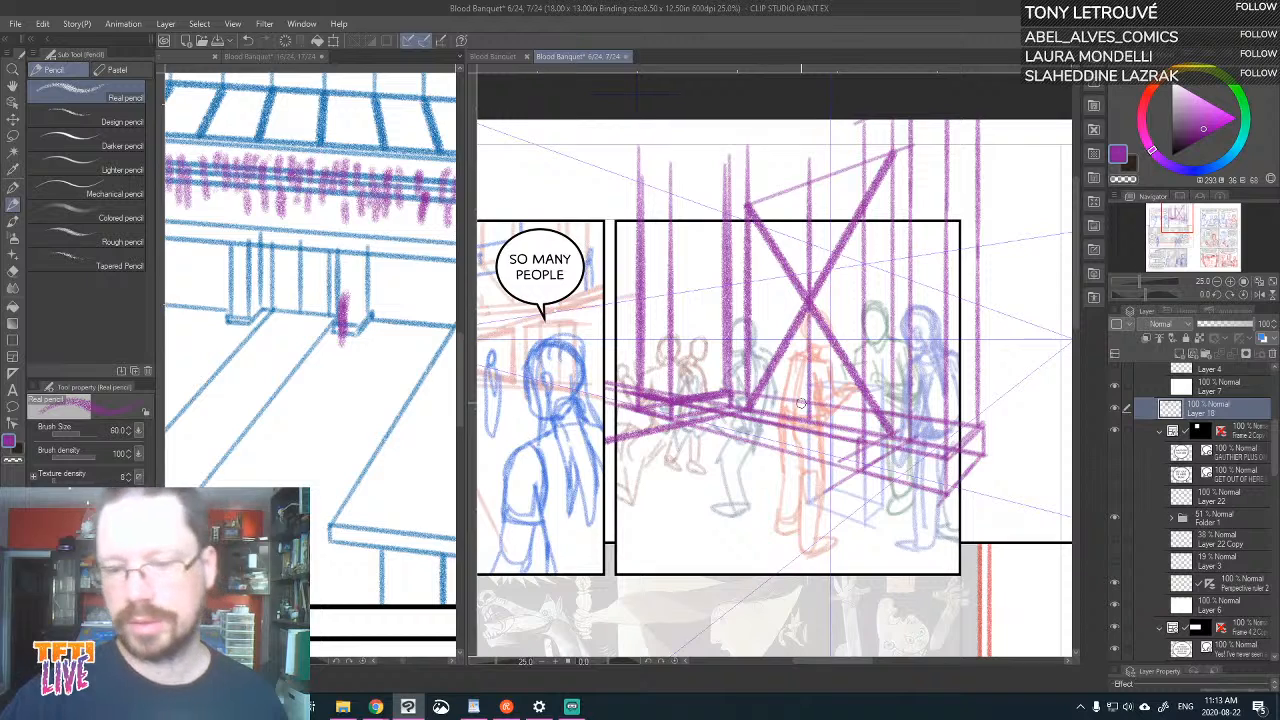
{"action": "mouse_move", "coordinate": [808, 180]}
{"action": "left_mouse_down"}
{"action": "mouse_move", "coordinate": [821, 420]}
{"action": "mouse_move", "coordinate": [758, 407]}
{"action": "mouse_move", "coordinate": [771, 216]}
{"action": "left_mouse_up"}
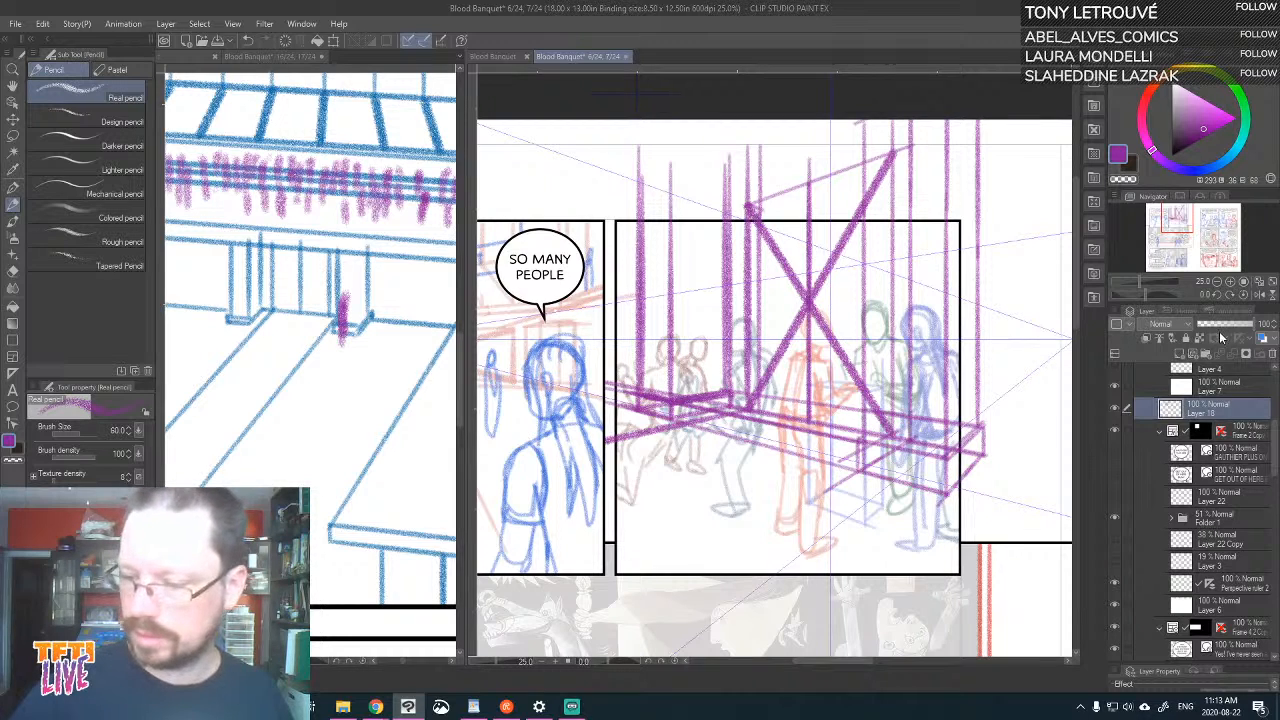
Lower Layer 18's opacity to 41%, add a new raster layer above it, and choose a bright red drawing colour
{"action": "left_click", "coordinate": [1219, 331]}
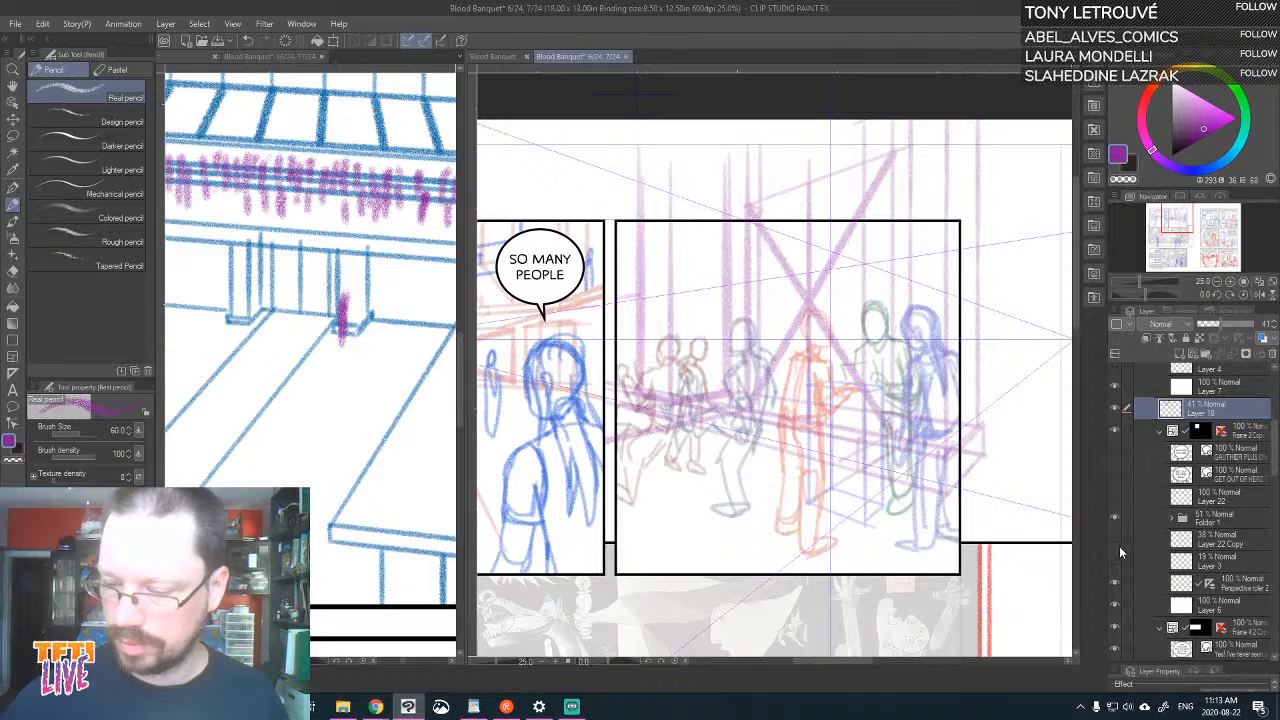
{"action": "left_click", "coordinate": [1178, 354]}
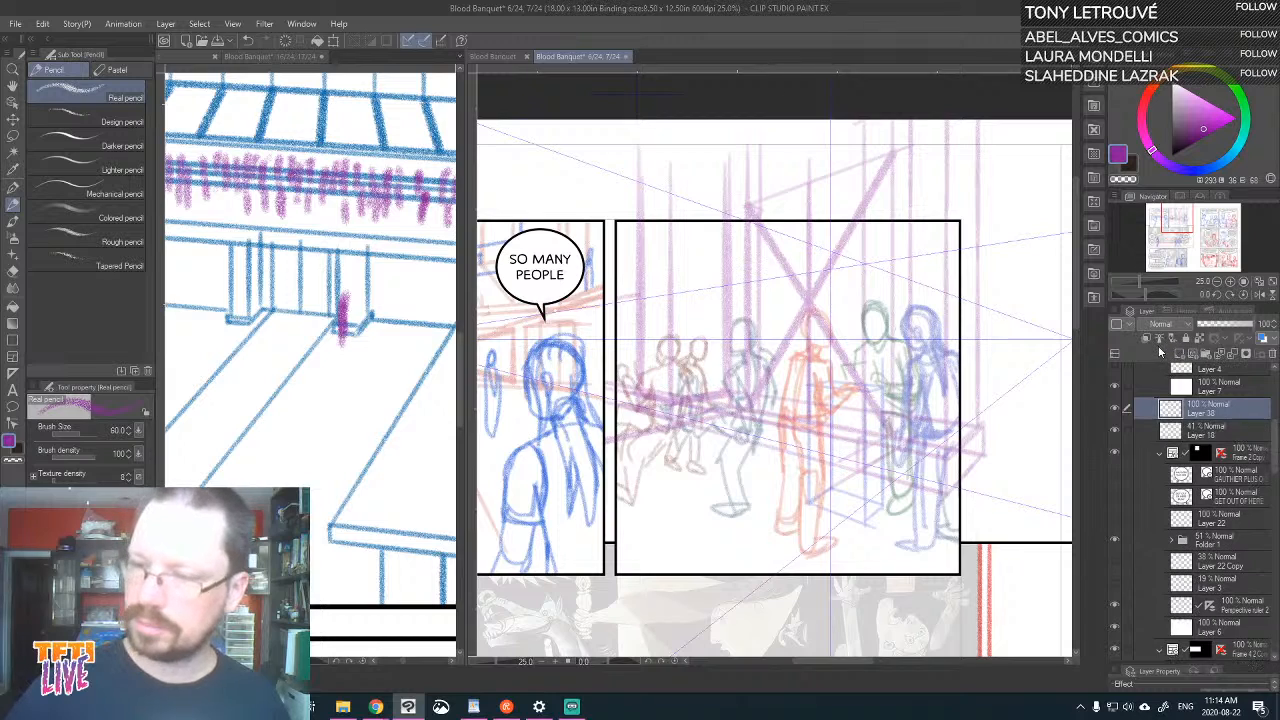
{"action": "left_click", "coordinate": [1153, 90]}
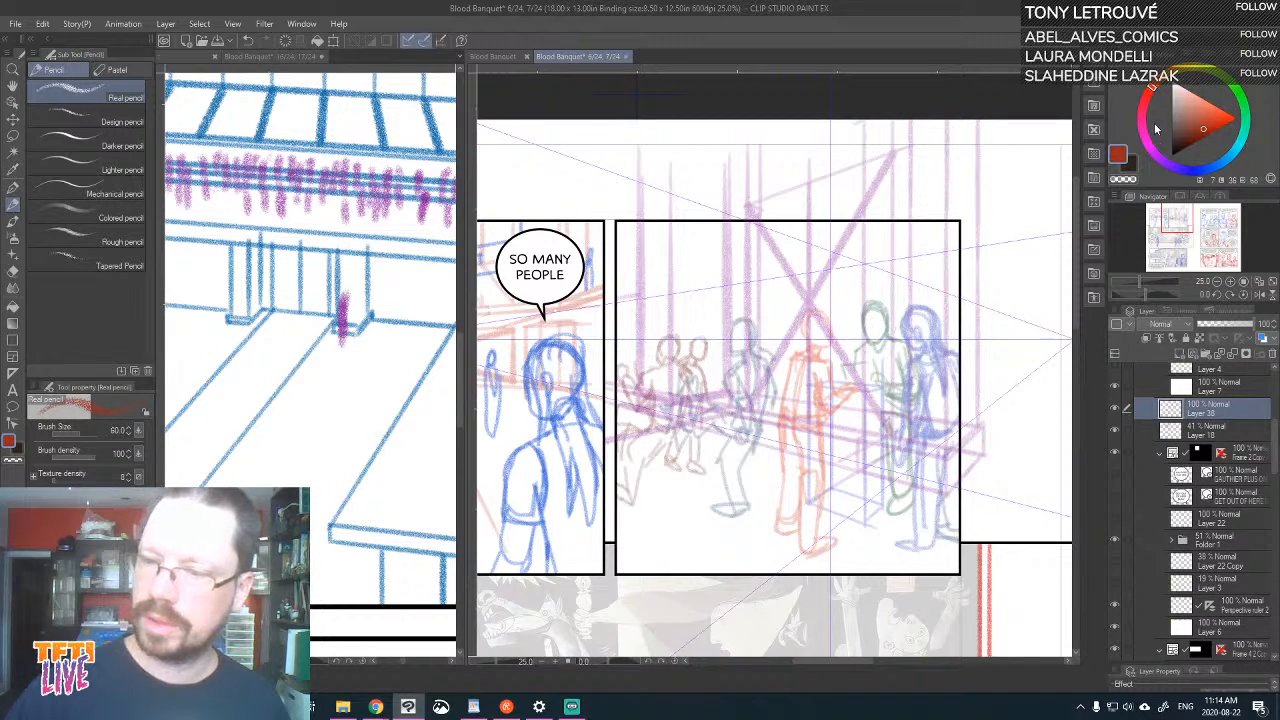
{"action": "left_click", "coordinate": [1224, 121]}
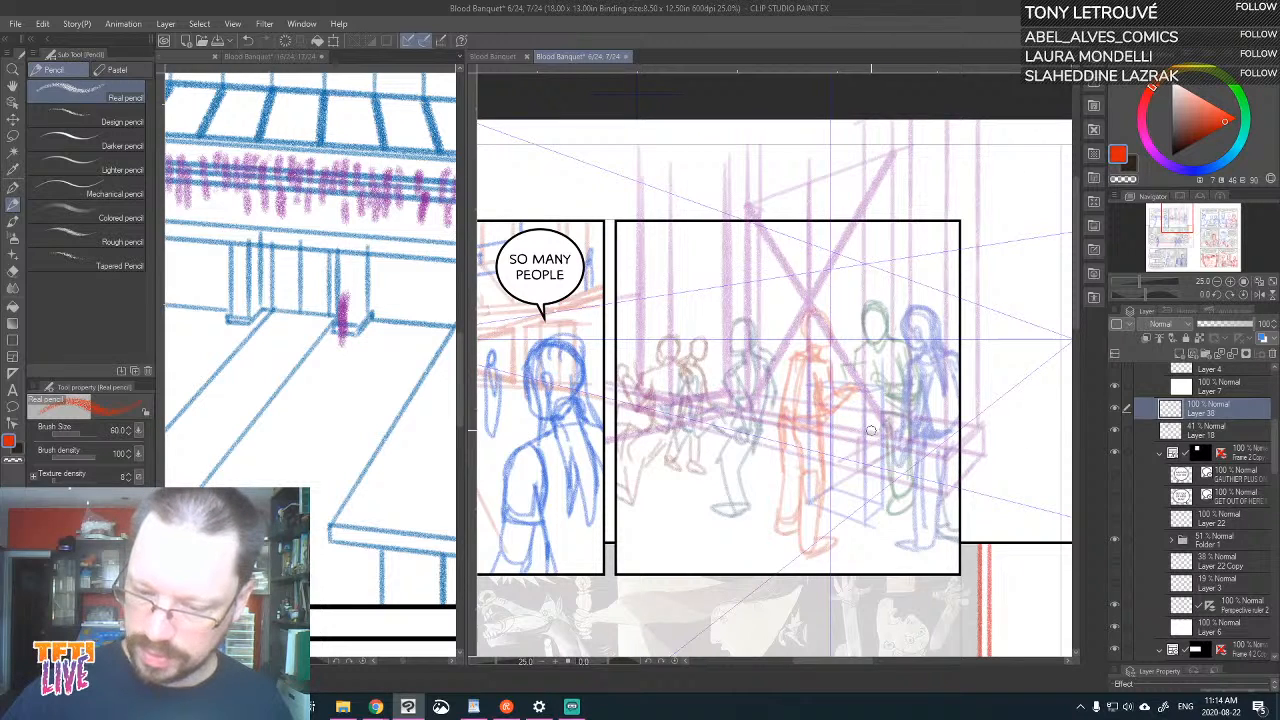
Trace the near pillar's plinth and its two outer vertical edges in red on the new layer
{"action": "mouse_move", "coordinate": [857, 441]}
{"action": "left_mouse_down"}
{"action": "mouse_move", "coordinate": [862, 478]}
{"action": "mouse_move", "coordinate": [919, 501]}
{"action": "left_mouse_up"}
{"action": "key", "text": "ctrl+z"}
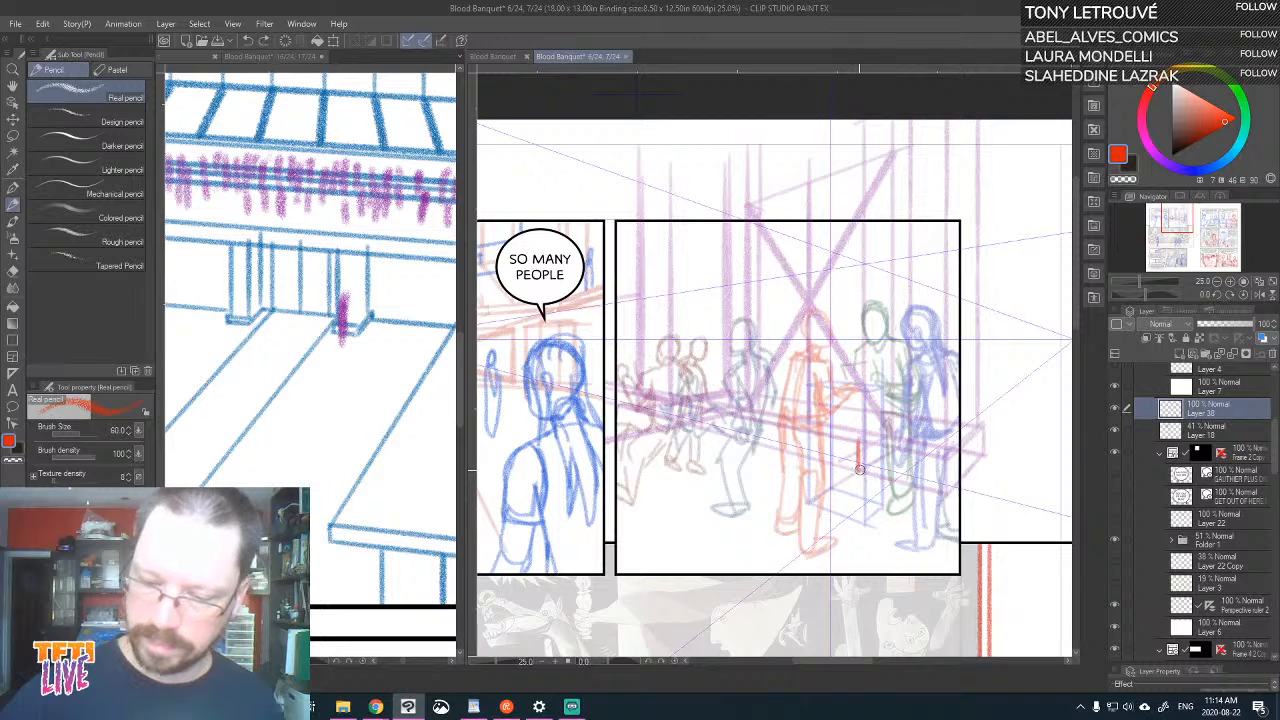
{"action": "mouse_move", "coordinate": [860, 472]}
{"action": "left_mouse_down"}
{"action": "mouse_move", "coordinate": [943, 497]}
{"action": "mouse_move", "coordinate": [984, 451]}
{"action": "mouse_move", "coordinate": [977, 423]}
{"action": "mouse_move", "coordinate": [946, 458]}
{"action": "mouse_move", "coordinate": [857, 439]}
{"action": "mouse_move", "coordinate": [863, 128]}
{"action": "left_mouse_up"}
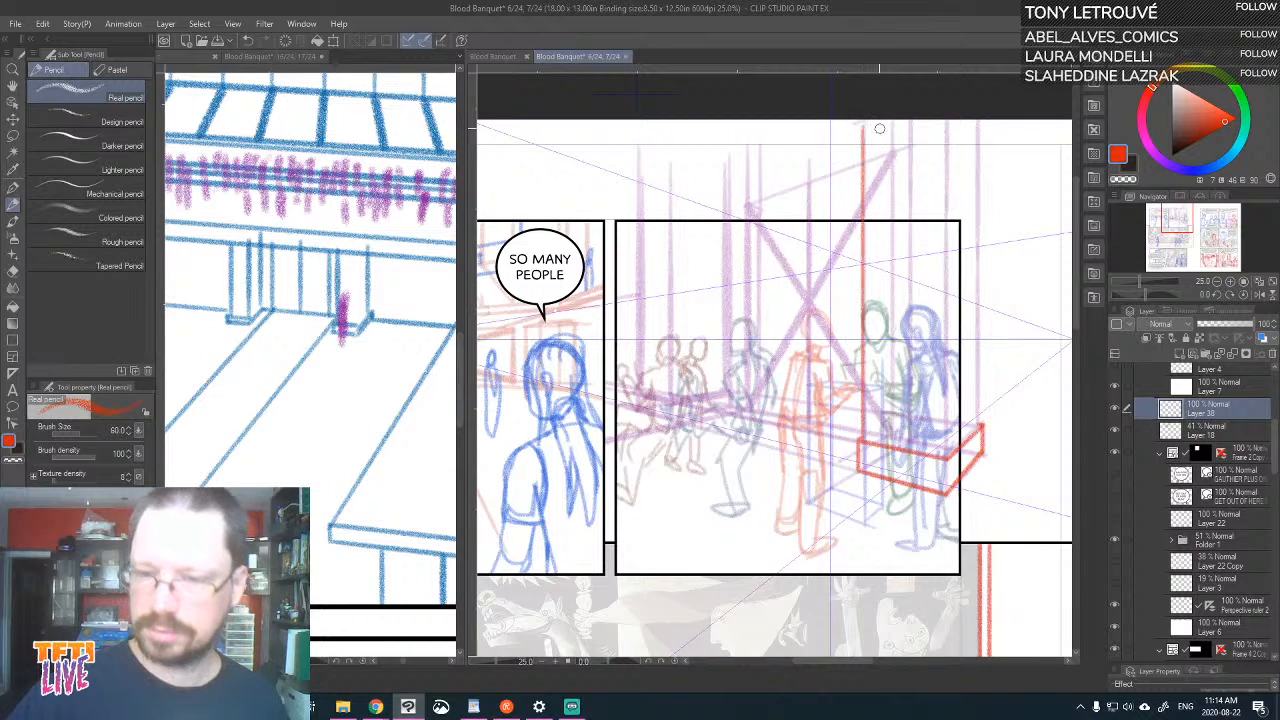
{"action": "left_click_drag", "start_coordinate": [866, 438], "coordinate": [947, 464]}
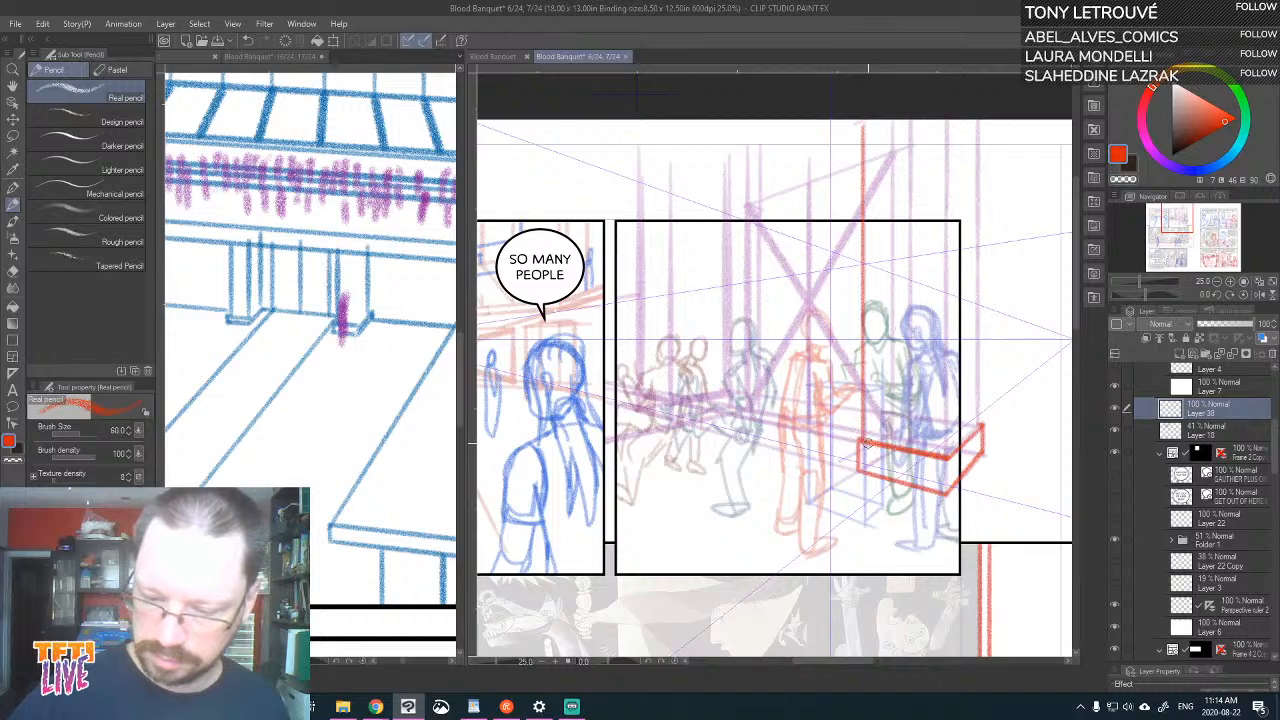
{"action": "mouse_move", "coordinate": [860, 443]}
{"action": "left_mouse_down"}
{"action": "mouse_move", "coordinate": [943, 472]}
{"action": "mouse_move", "coordinate": [943, 456]}
{"action": "mouse_move", "coordinate": [980, 428]}
{"action": "mouse_move", "coordinate": [977, 120]}
{"action": "left_mouse_up"}
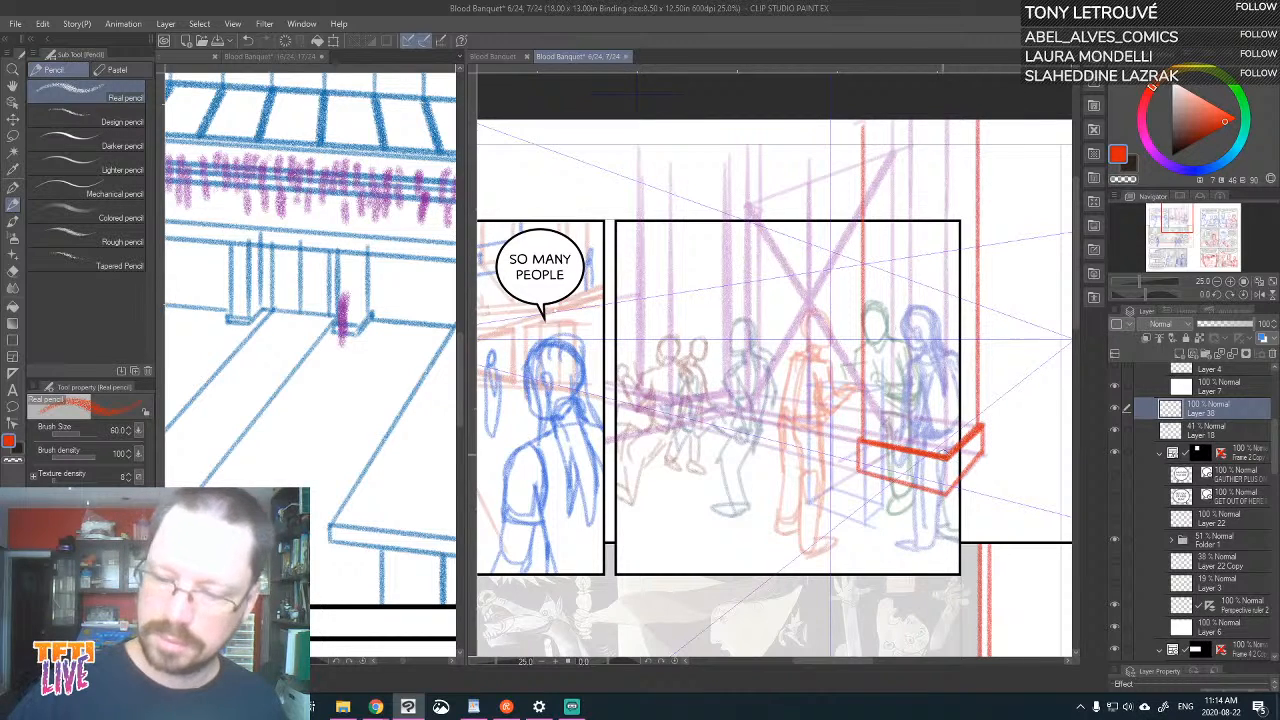
Trace the near pillar's front corner edge and the ground line receding from it to the far pillar in red
{"action": "left_click_drag", "start_coordinate": [946, 455], "coordinate": [944, 120]}
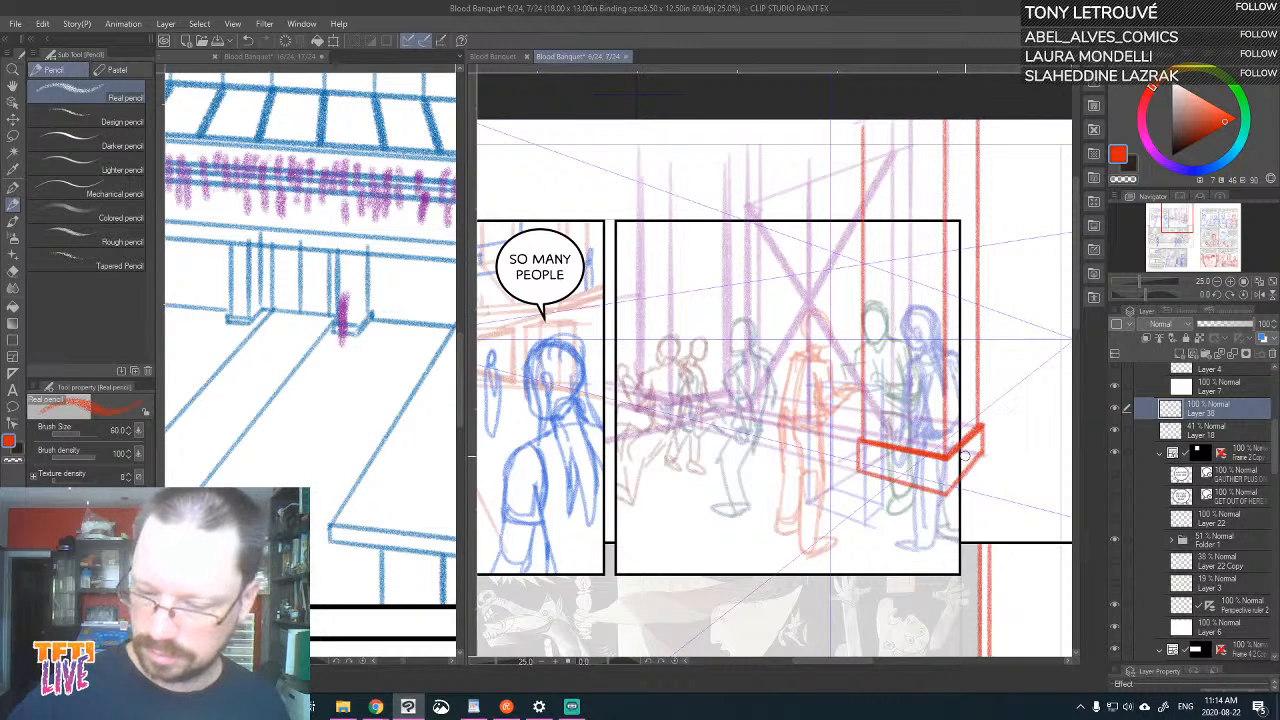
{"action": "left_click_drag", "start_coordinate": [863, 432], "coordinate": [729, 435]}
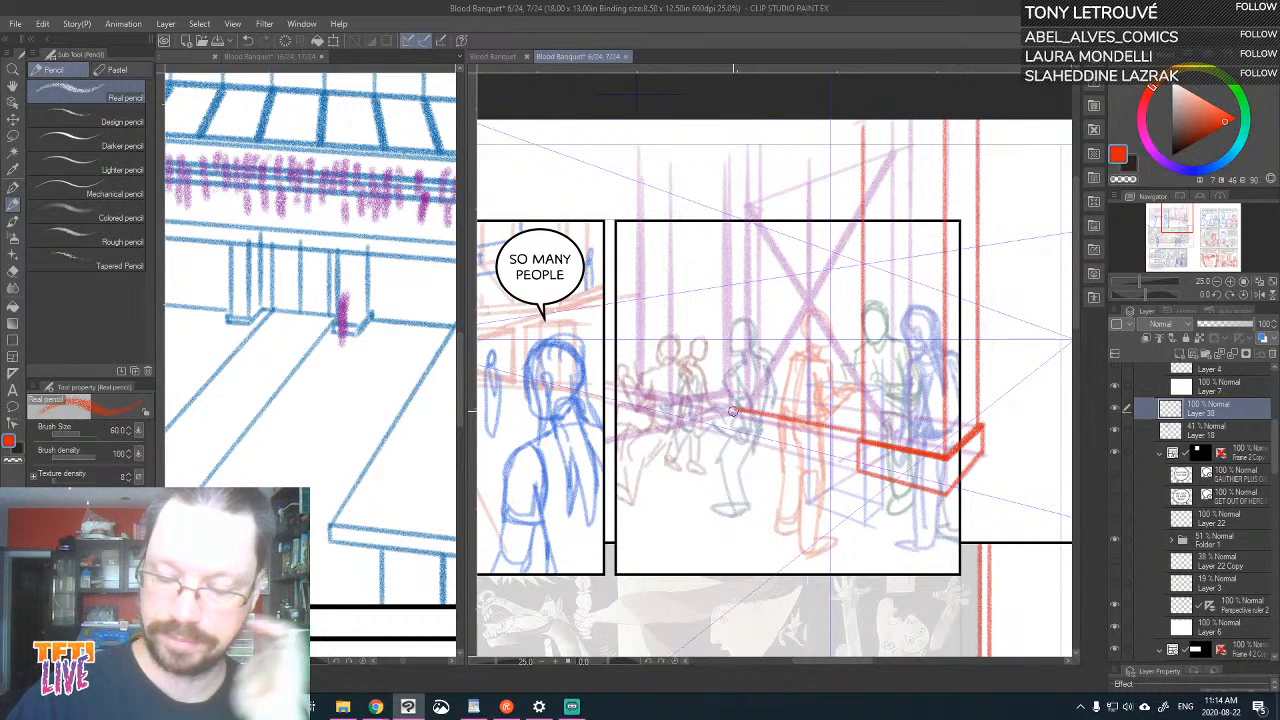
Trace two close vertical edges in red on the far pillar's side nearest the near pillar
{"action": "left_click_drag", "start_coordinate": [750, 412], "coordinate": [752, 206]}
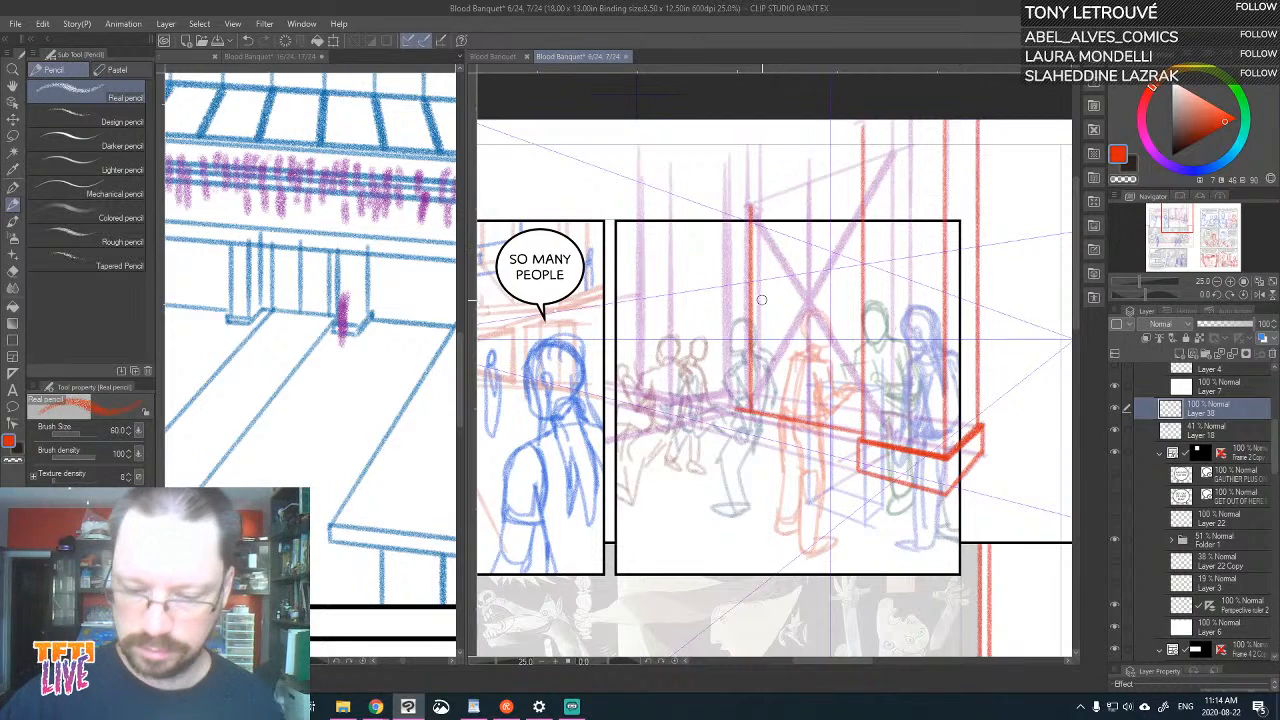
{"action": "key", "text": "ctrl+z"}
{"action": "left_click_drag", "start_coordinate": [748, 410], "coordinate": [752, 208]}
{"action": "key", "text": "ctrl+z"}
{"action": "left_click_drag", "start_coordinate": [748, 410], "coordinate": [749, 206]}
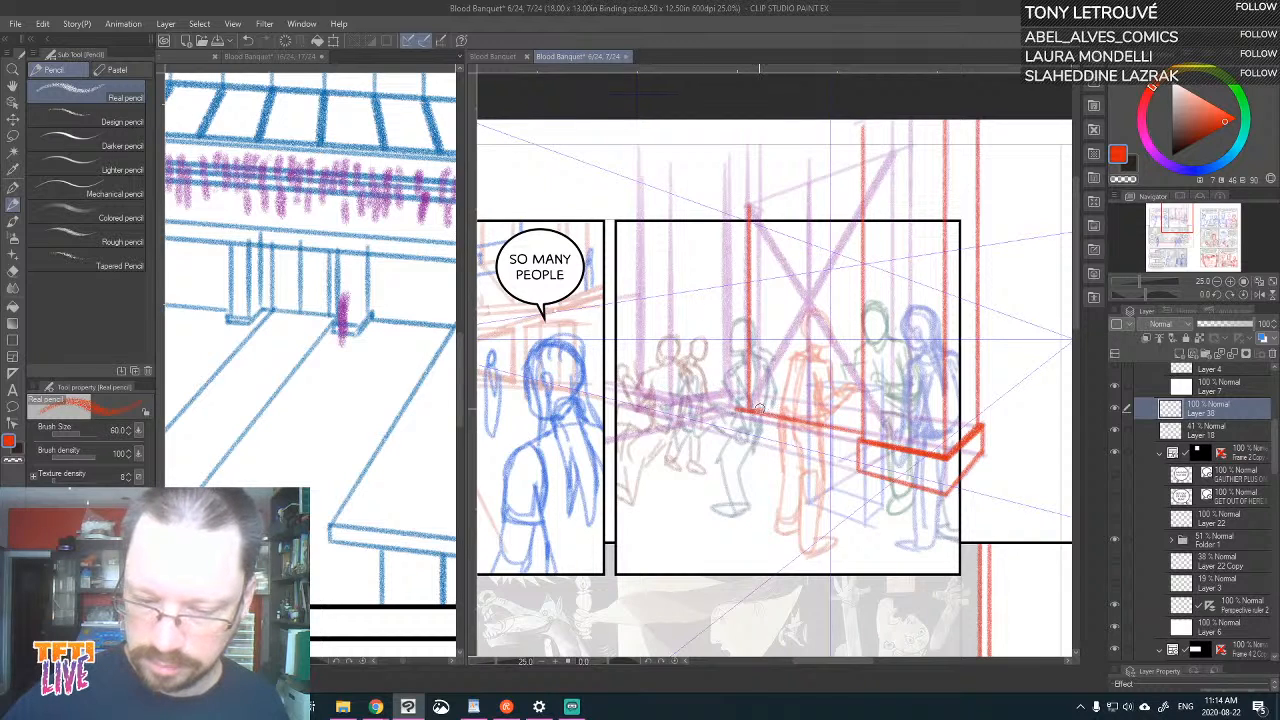
{"action": "left_click_drag", "start_coordinate": [758, 410], "coordinate": [758, 192]}
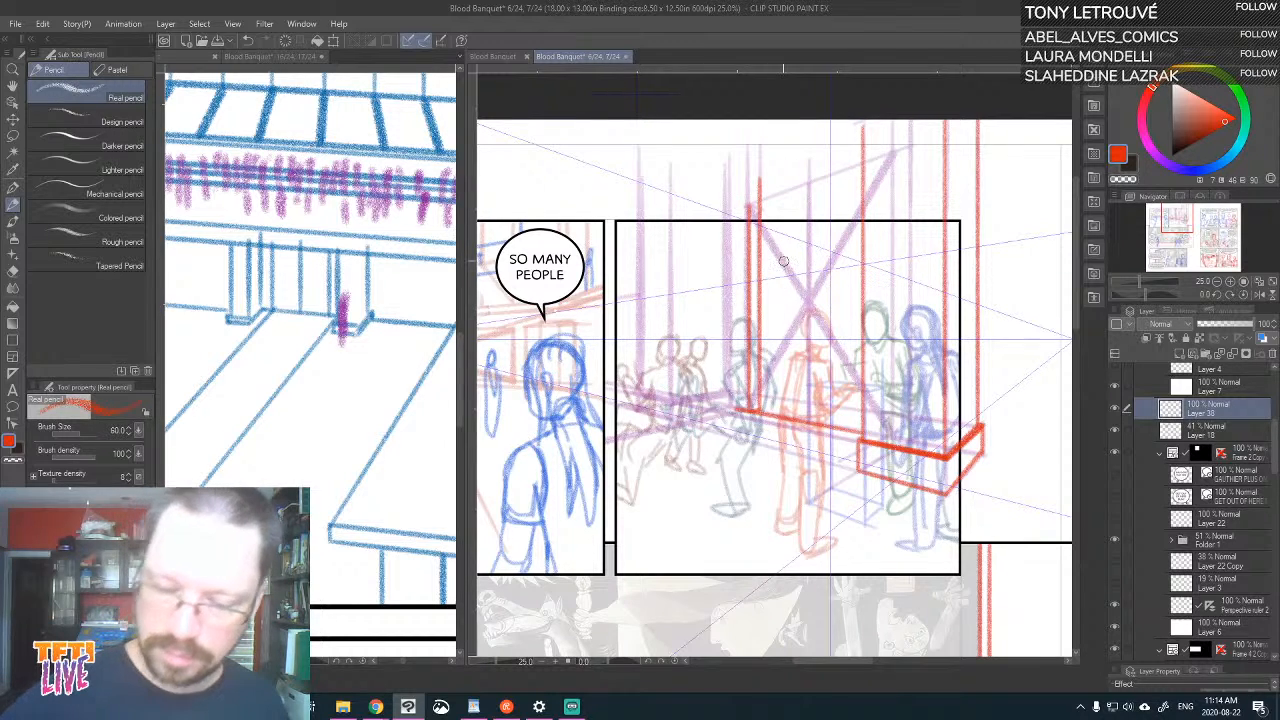
Trace the base lines of the far pillar's plinth in red along both receding directions, with its short corner edge
{"action": "mouse_move", "coordinate": [853, 430]}
{"action": "left_mouse_down"}
{"action": "mouse_move", "coordinate": [762, 417]}
{"action": "mouse_move", "coordinate": [706, 459]}
{"action": "mouse_move", "coordinate": [760, 404]}
{"action": "mouse_move", "coordinate": [866, 440]}
{"action": "left_mouse_up"}
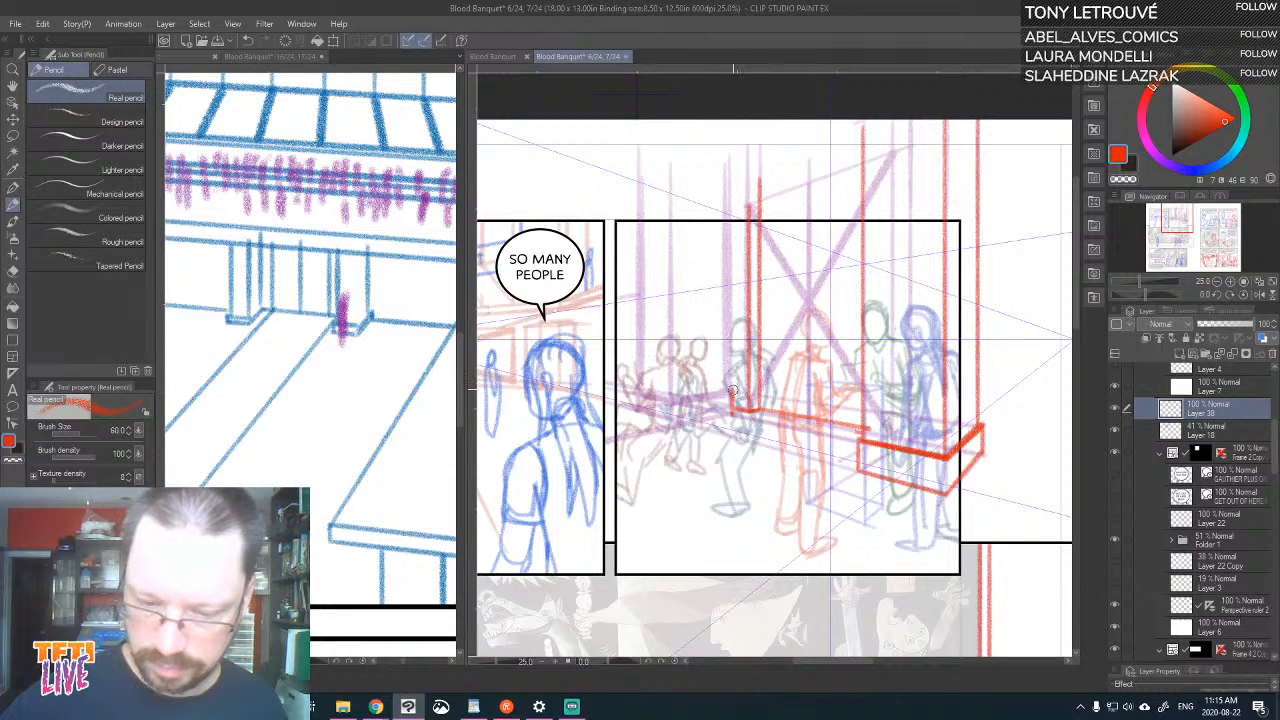
{"action": "left_click_drag", "start_coordinate": [732, 412], "coordinate": [698, 422]}
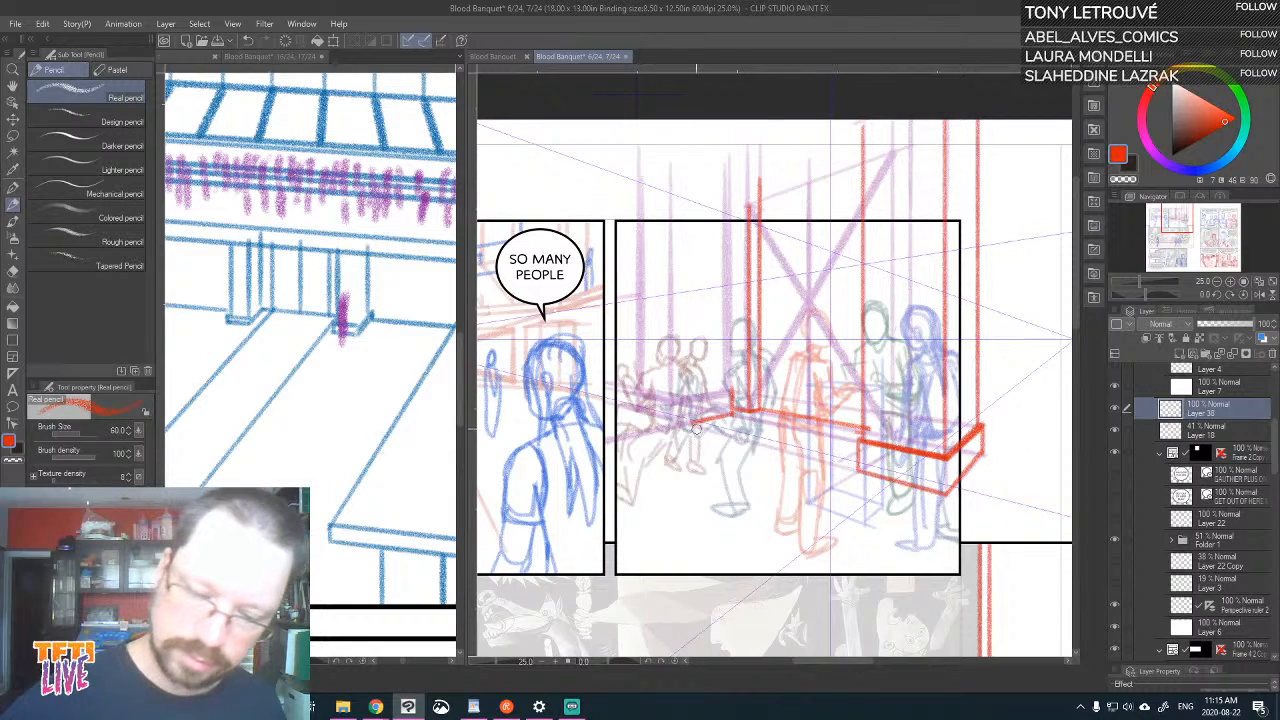
{"action": "left_click_drag", "start_coordinate": [697, 424], "coordinate": [627, 408]}
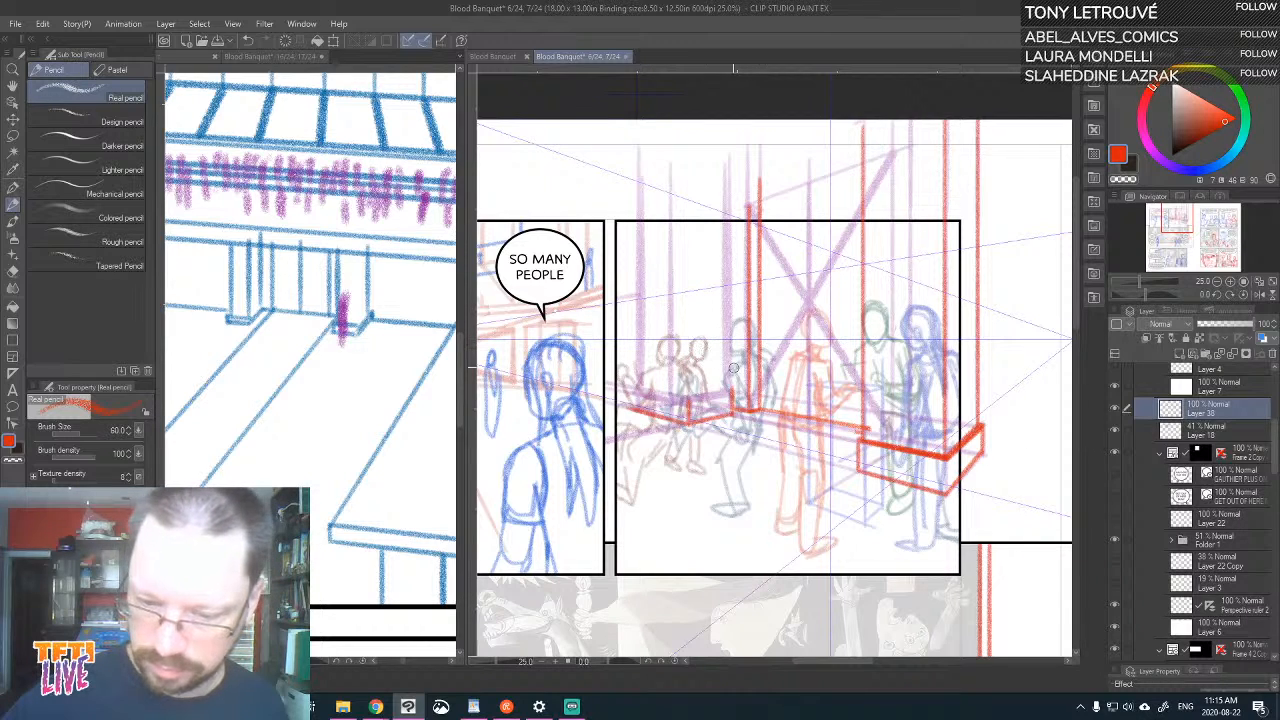
{"action": "mouse_move", "coordinate": [730, 393]}
{"action": "left_mouse_down"}
{"action": "mouse_move", "coordinate": [691, 403]}
{"action": "mouse_move", "coordinate": [733, 392]}
{"action": "left_mouse_up"}
{"action": "key", "text": "ctrl+z"}
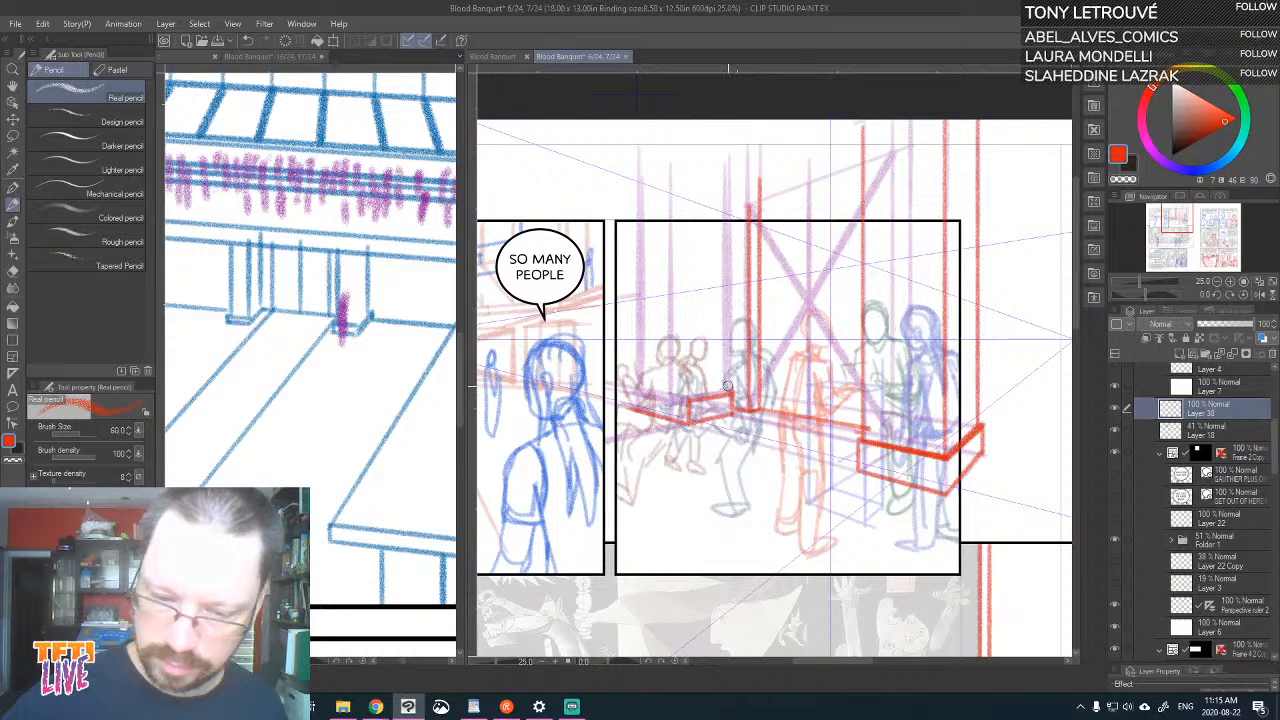
Trace the plinth's upper edge and the far pillar's two outer verticals and front corner vertical in red
{"action": "left_click_drag", "start_coordinate": [730, 395], "coordinate": [728, 192]}
{"action": "left_click_drag", "start_coordinate": [696, 398], "coordinate": [638, 392]}
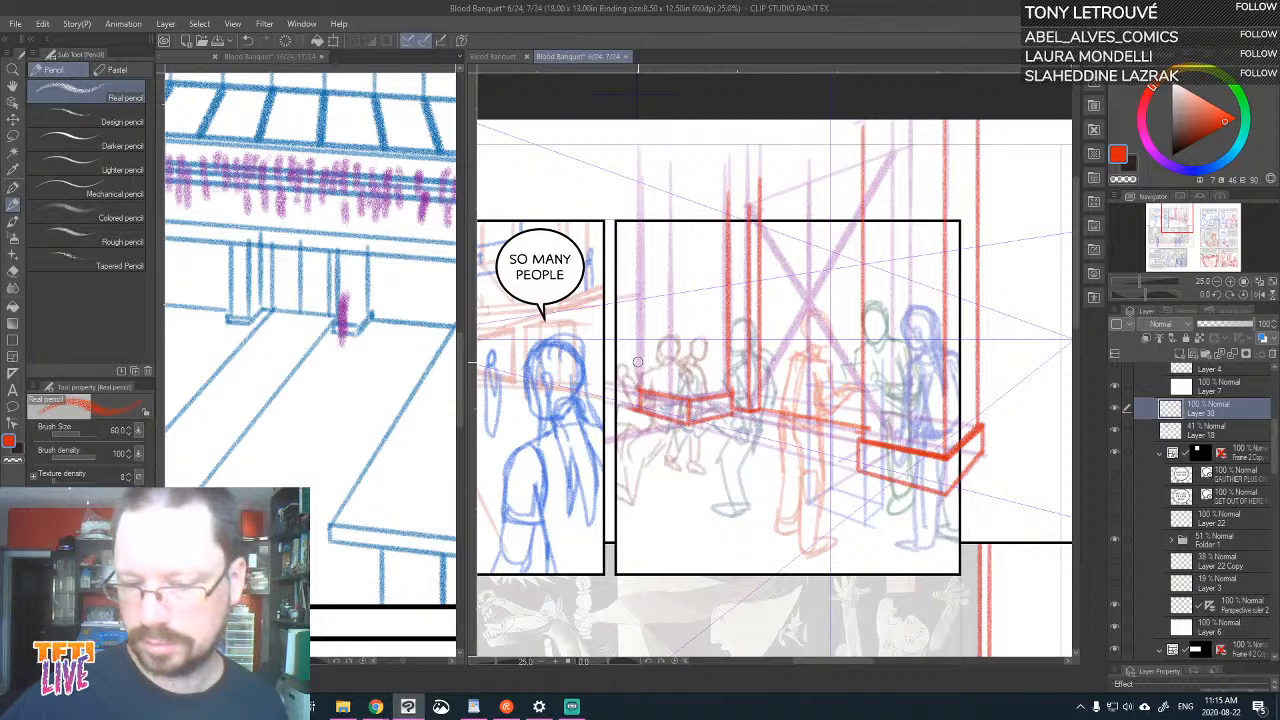
{"action": "left_click_drag", "start_coordinate": [642, 390], "coordinate": [642, 177]}
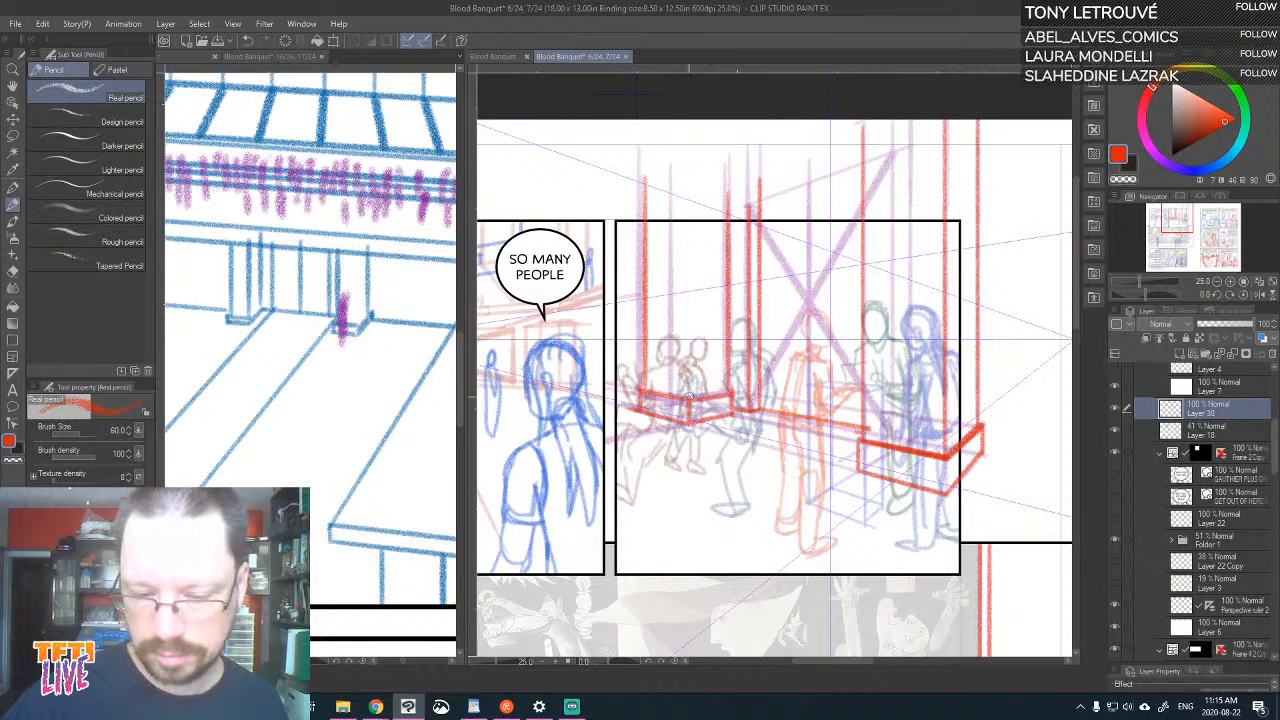
{"action": "left_click_drag", "start_coordinate": [688, 400], "coordinate": [688, 150]}
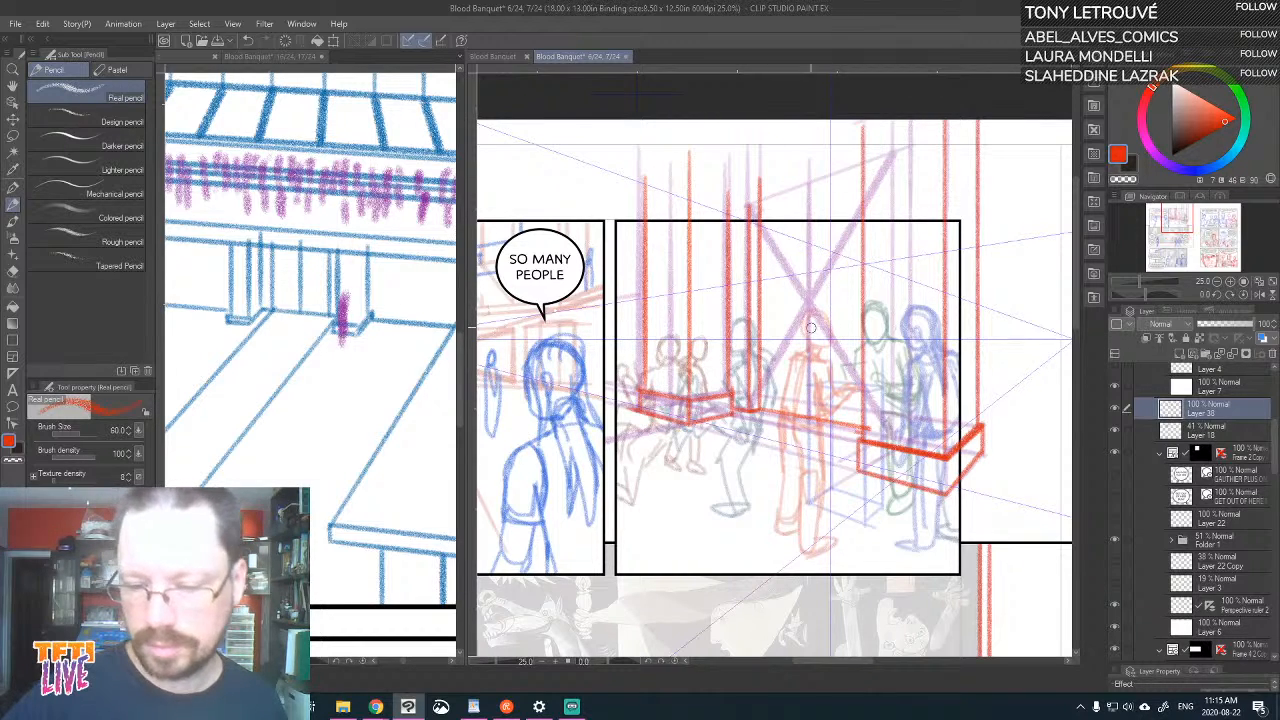
Draw a central vertical on the wall midway between the pillars and a double doorway around it in perspective
{"action": "left_click_drag", "start_coordinate": [809, 412], "coordinate": [809, 160]}
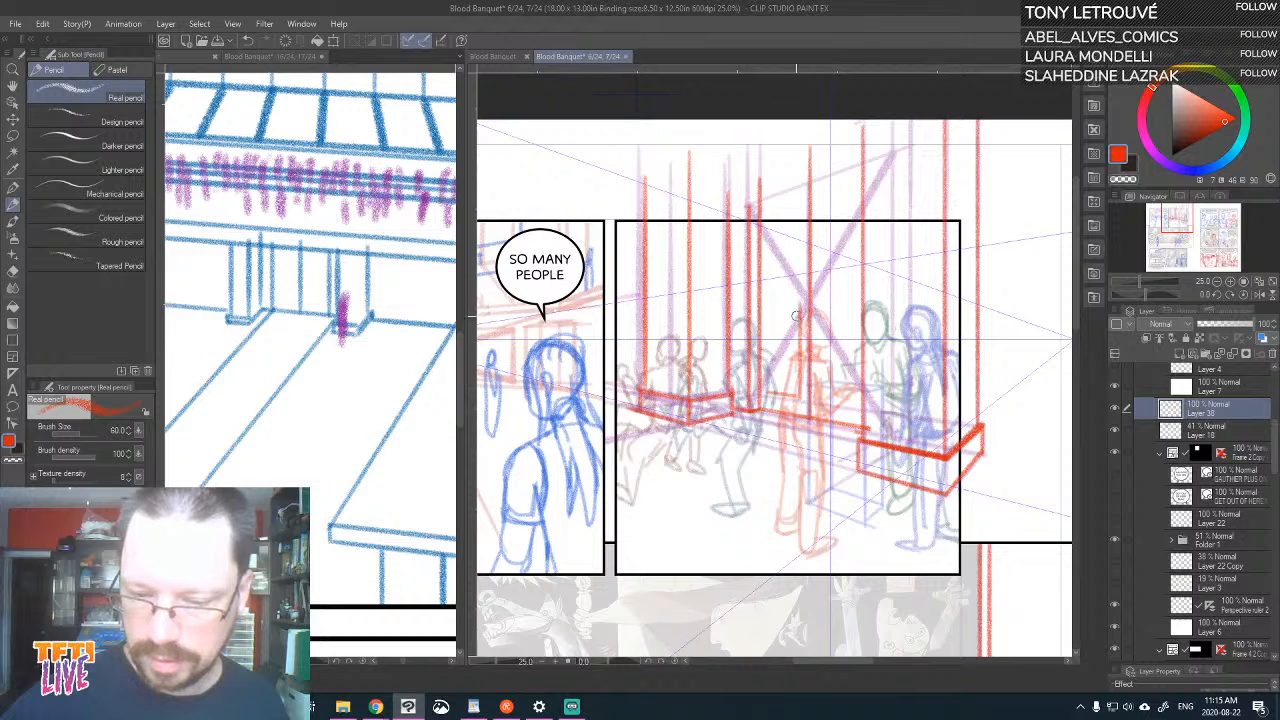
{"action": "mouse_move", "coordinate": [768, 396]}
{"action": "left_mouse_down"}
{"action": "mouse_move", "coordinate": [766, 285]}
{"action": "mouse_move", "coordinate": [799, 275]}
{"action": "mouse_move", "coordinate": [798, 342]}
{"action": "left_mouse_up"}
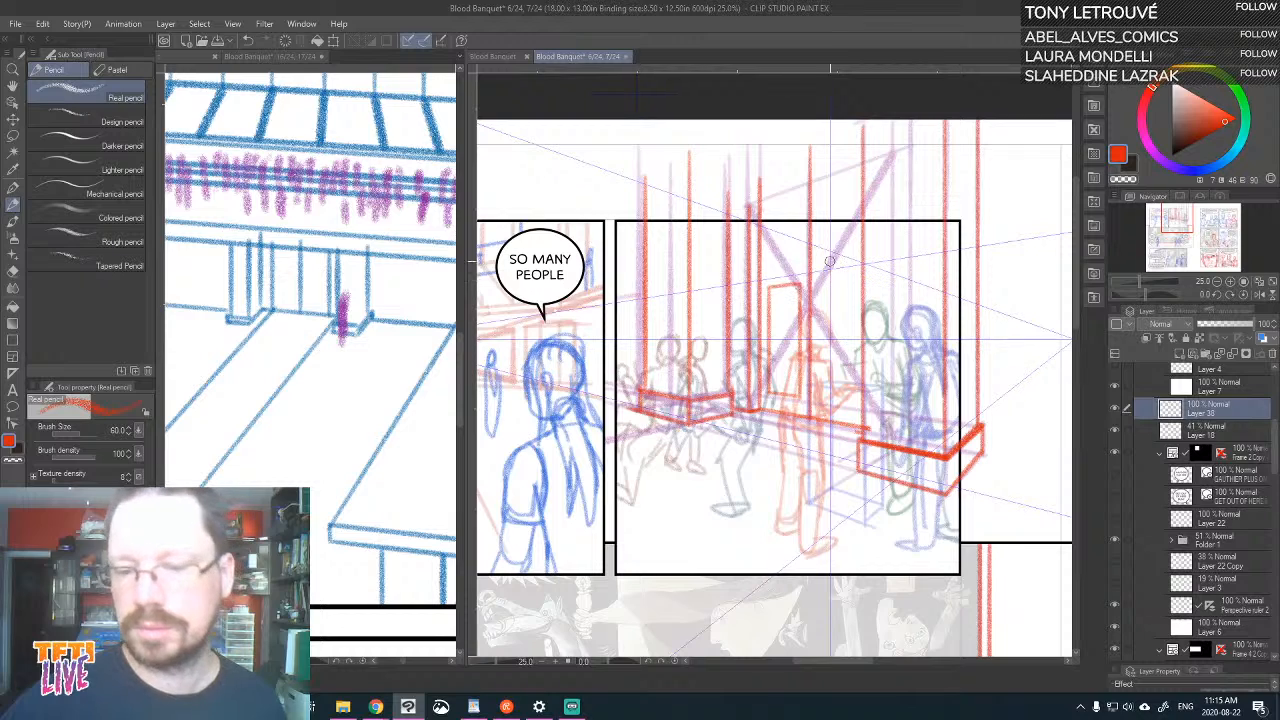
{"action": "mouse_move", "coordinate": [799, 284]}
{"action": "left_mouse_down"}
{"action": "mouse_move", "coordinate": [855, 272]}
{"action": "mouse_move", "coordinate": [814, 287]}
{"action": "mouse_move", "coordinate": [818, 400]}
{"action": "left_mouse_up"}
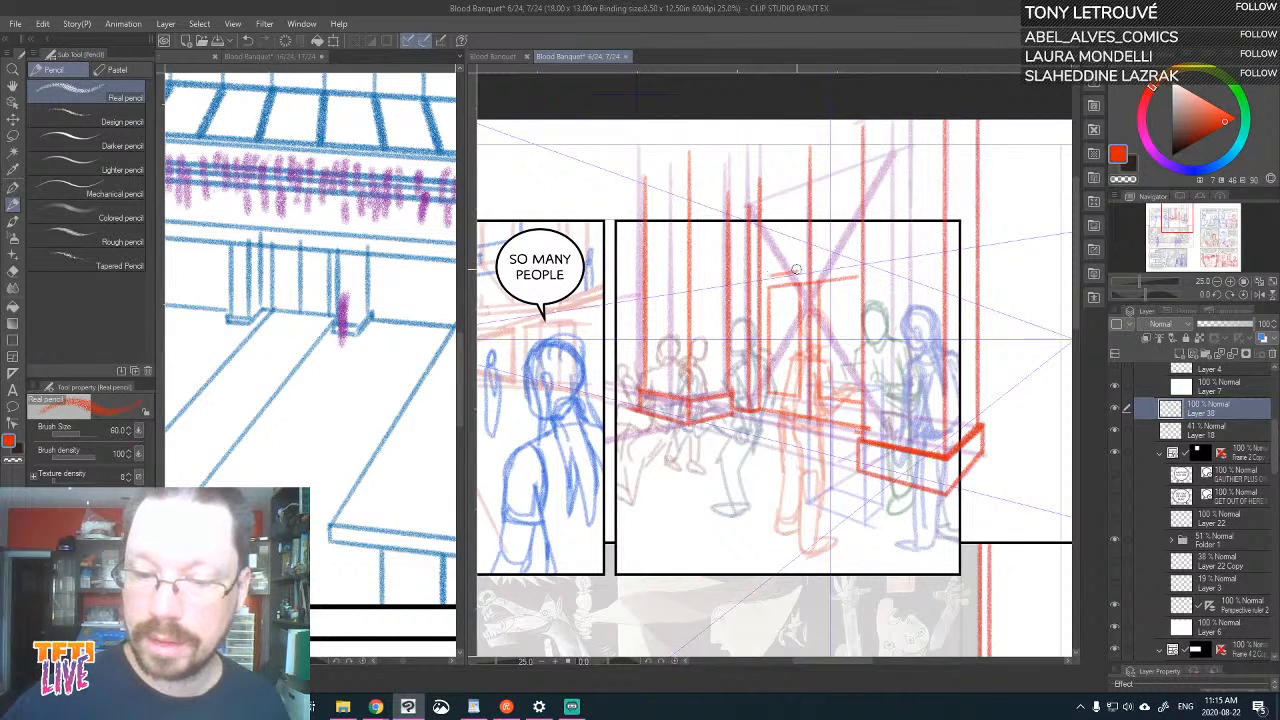
Draw the framed openings above the doorway with a receding lower edge and verticals, undoing the extra vertical beside the near pillar
{"action": "left_click_drag", "start_coordinate": [795, 276], "coordinate": [814, 191]}
{"action": "left_click_drag", "start_coordinate": [767, 276], "coordinate": [790, 204]}
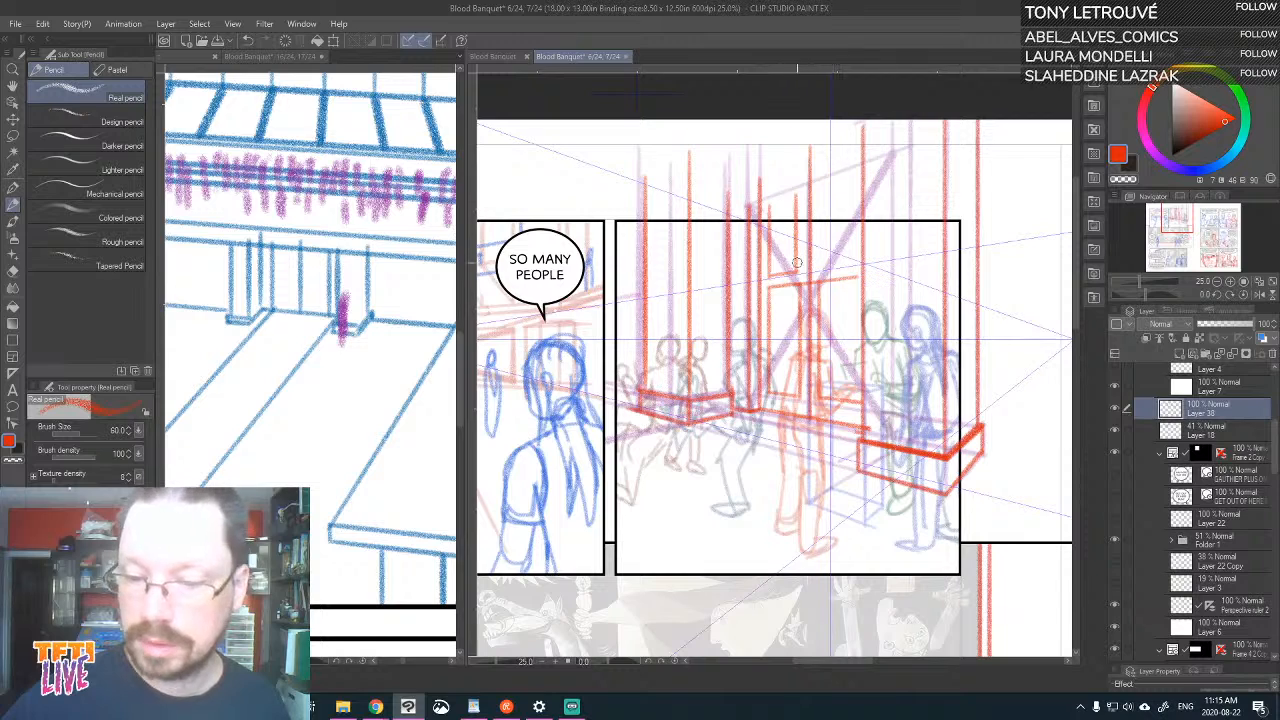
{"action": "left_click_drag", "start_coordinate": [797, 263], "coordinate": [810, 167]}
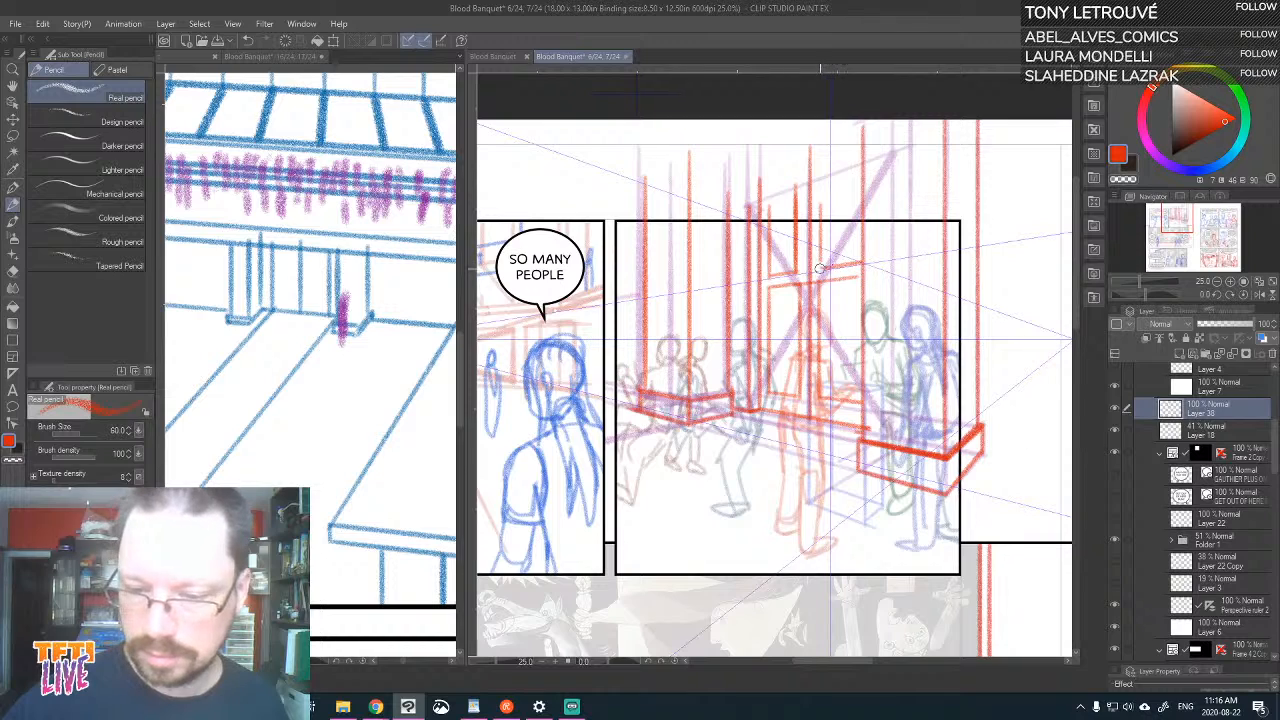
{"action": "left_click_drag", "start_coordinate": [821, 272], "coordinate": [824, 216]}
{"action": "left_click_drag", "start_coordinate": [857, 268], "coordinate": [855, 155]}
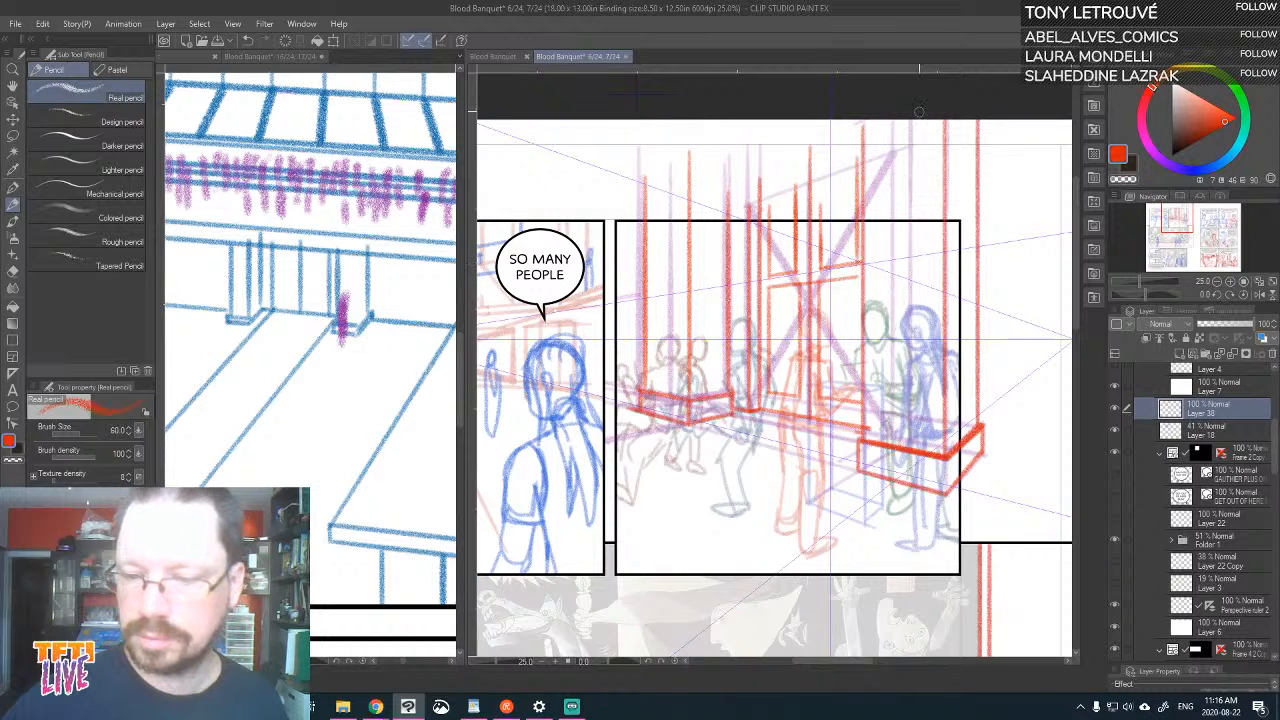
{"action": "key", "text": "ctrl+z"}
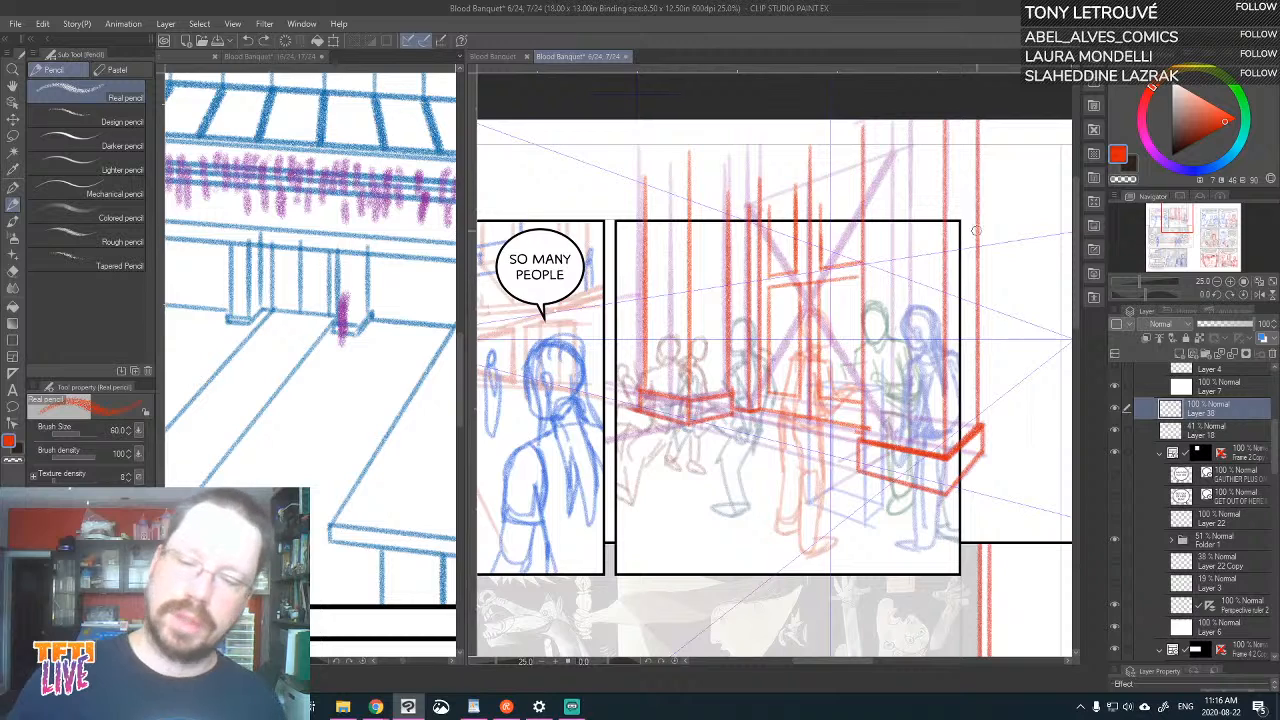
Hide Layer 18, move it and the red layer beneath Folder 1 in the panel's frame folder, and show both speech balloons
{"action": "left_click", "coordinate": [1114, 429]}
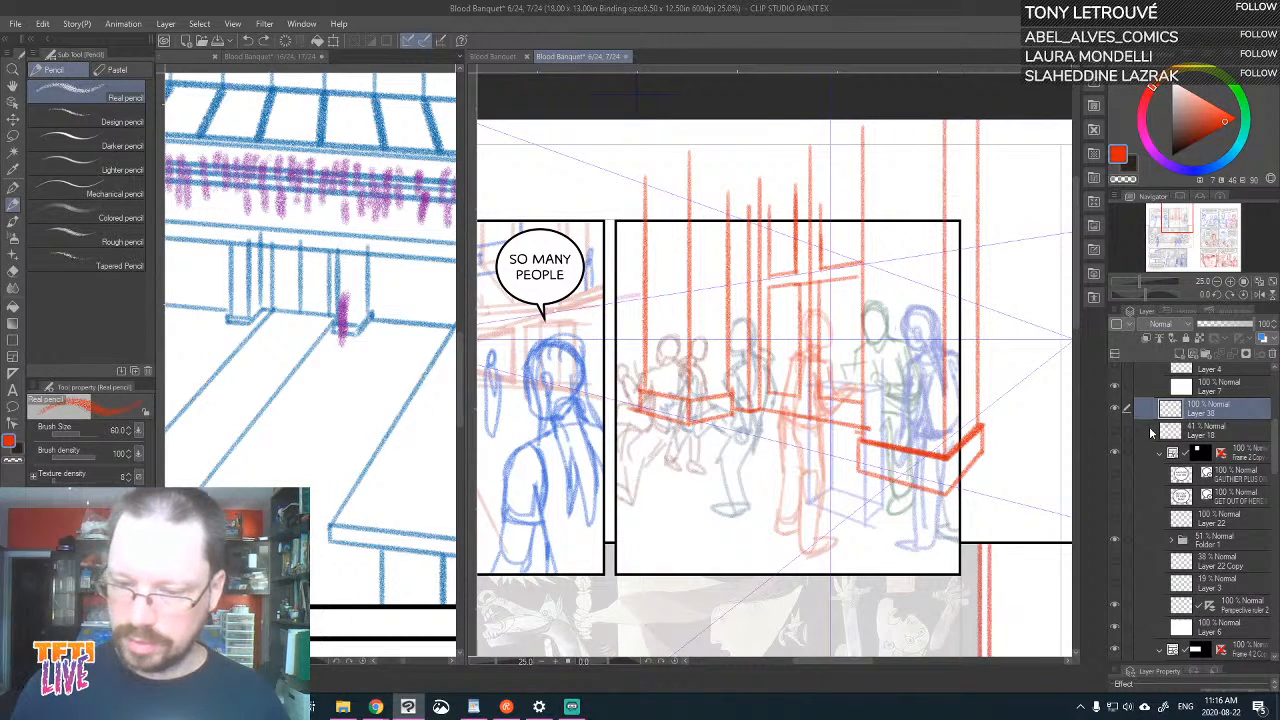
{"action": "left_click", "coordinate": [1243, 440], "text": "shift"}
{"action": "left_click_drag", "start_coordinate": [1245, 438], "coordinate": [1221, 555]}
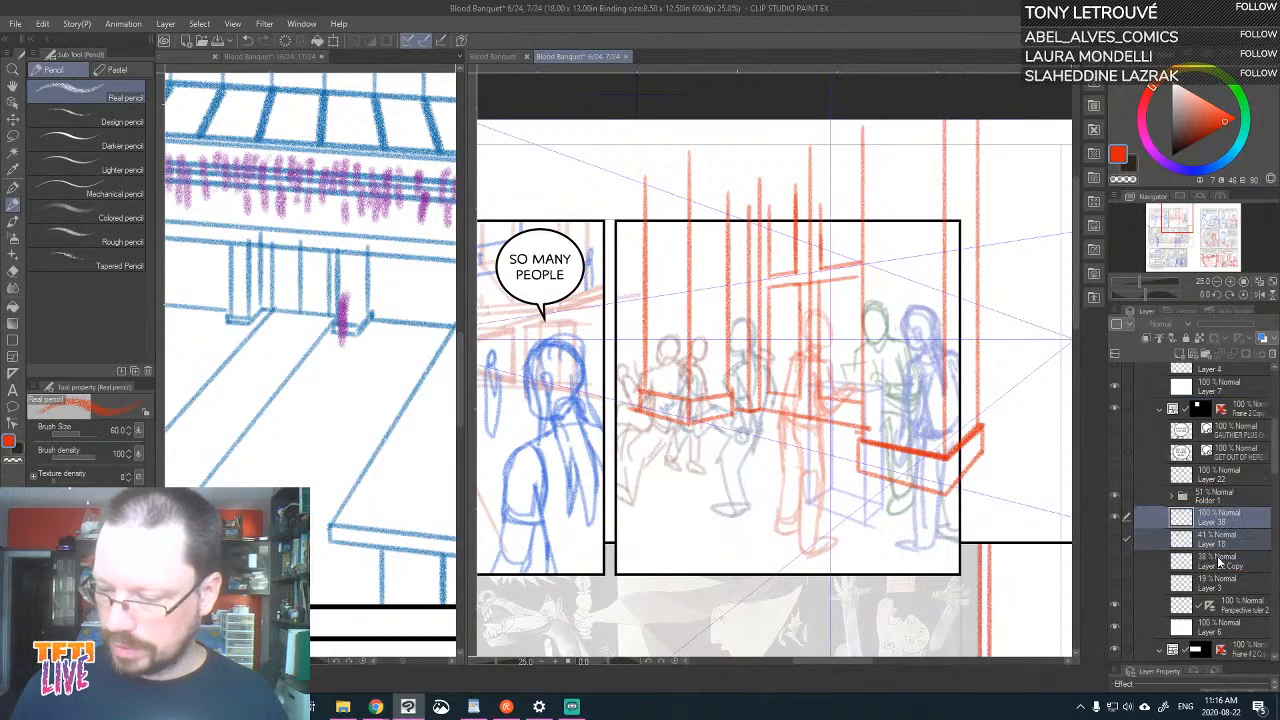
{"action": "left_click", "coordinate": [1114, 430]}
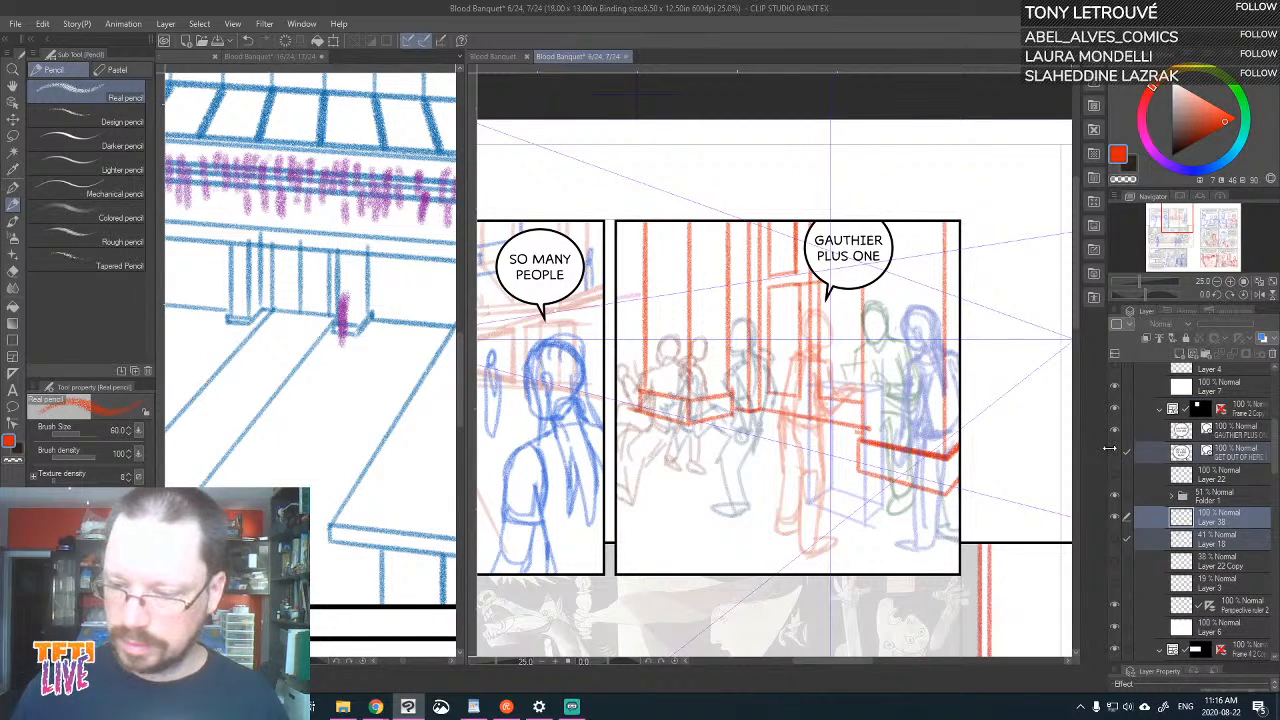
{"action": "left_click", "coordinate": [1115, 453]}
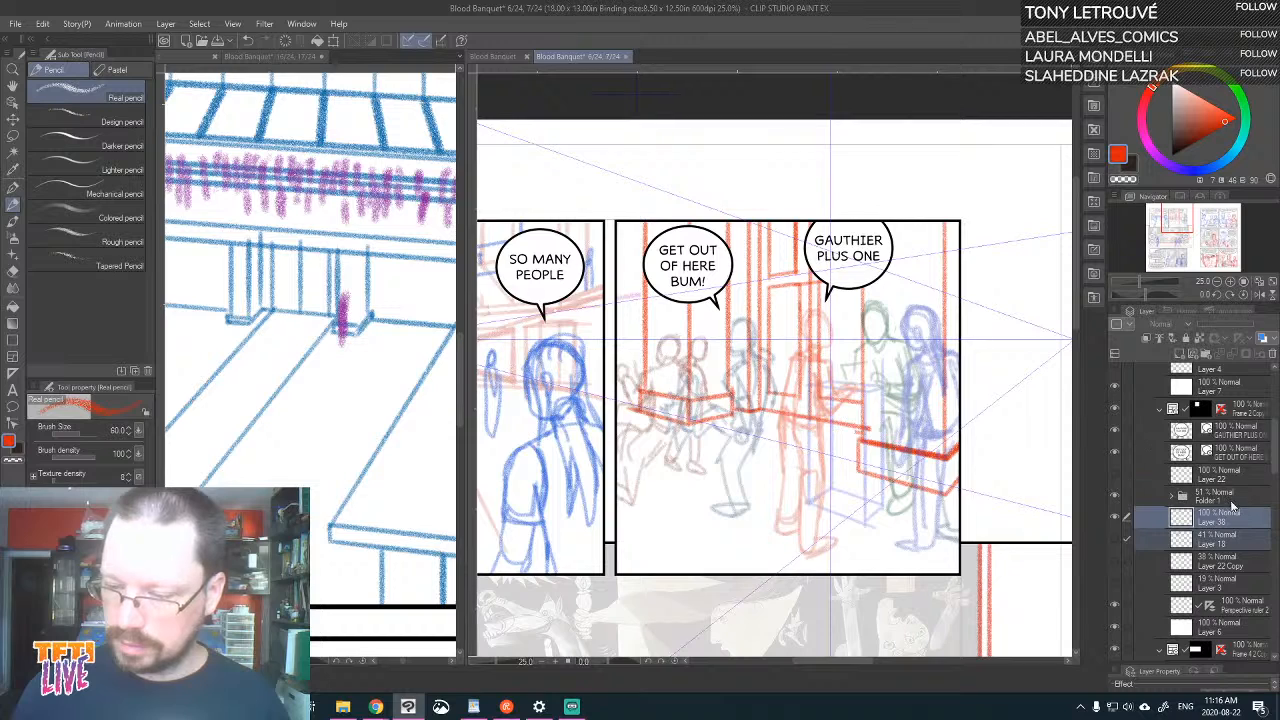
Lower the red background layer's opacity to 56% and raise the opacity of the figures' Folder 1 to 100%
{"action": "left_click", "coordinate": [1243, 520]}
{"action": "left_click", "coordinate": [1230, 328]}
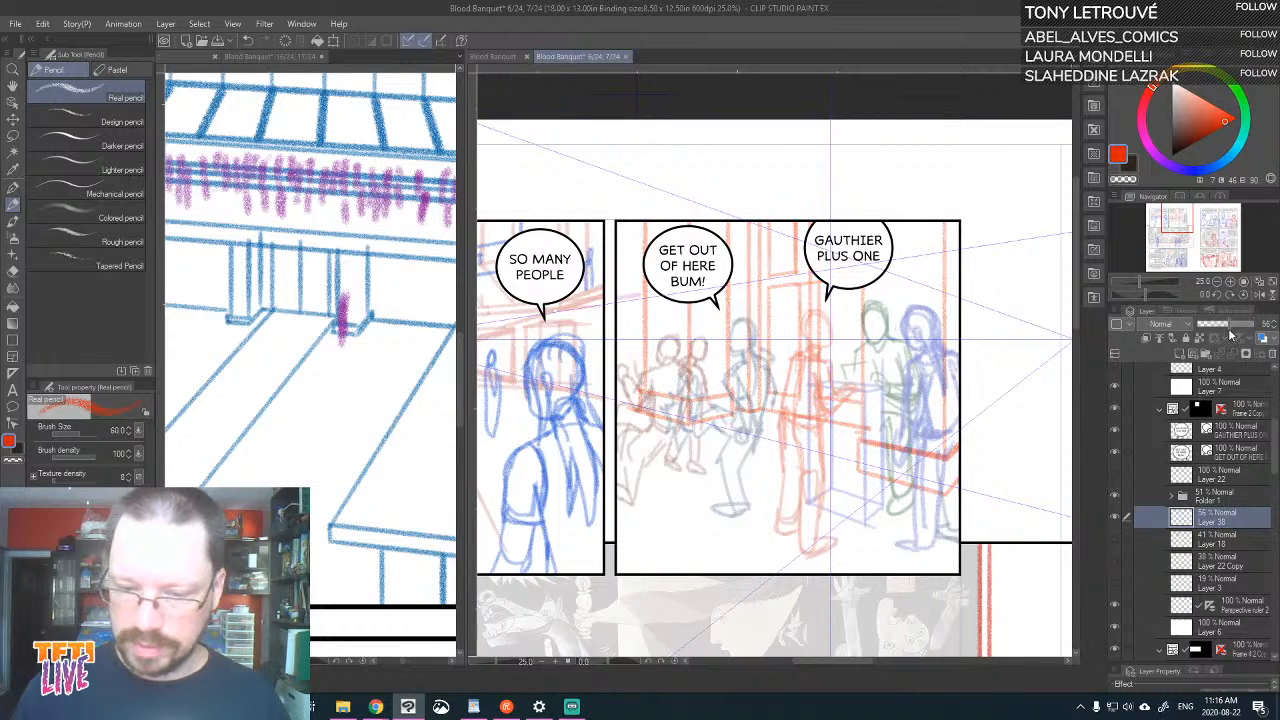
{"action": "left_click", "coordinate": [1230, 495]}
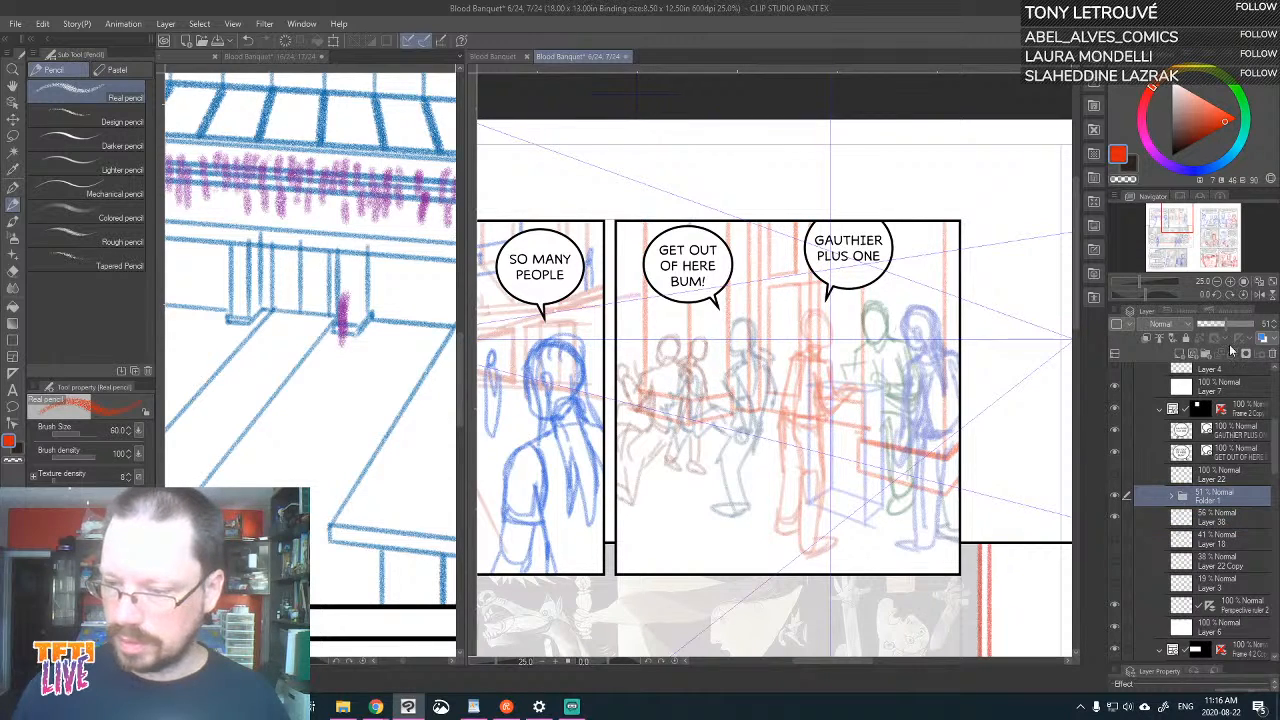
{"action": "left_click_drag", "start_coordinate": [1231, 326], "coordinate": [1272, 338]}
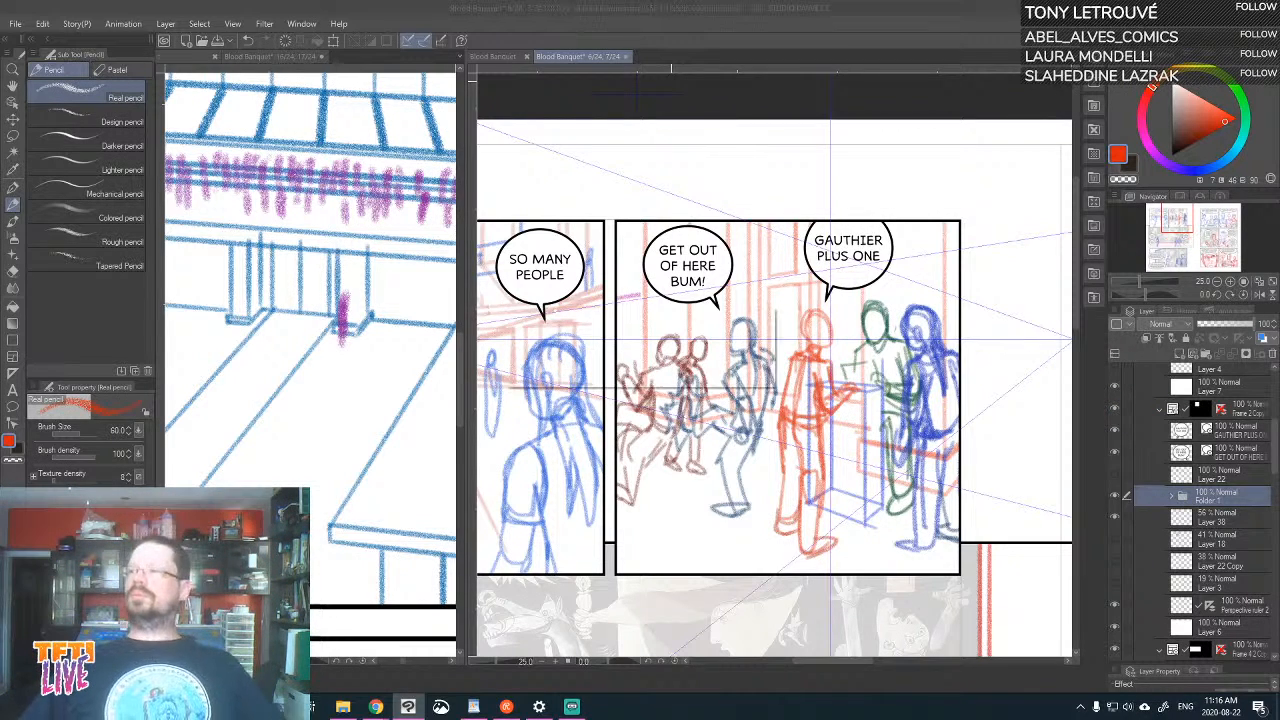
Save the spread of pages 6 and 7 and close it
{"action": "key", "text": "ctrl+s"}
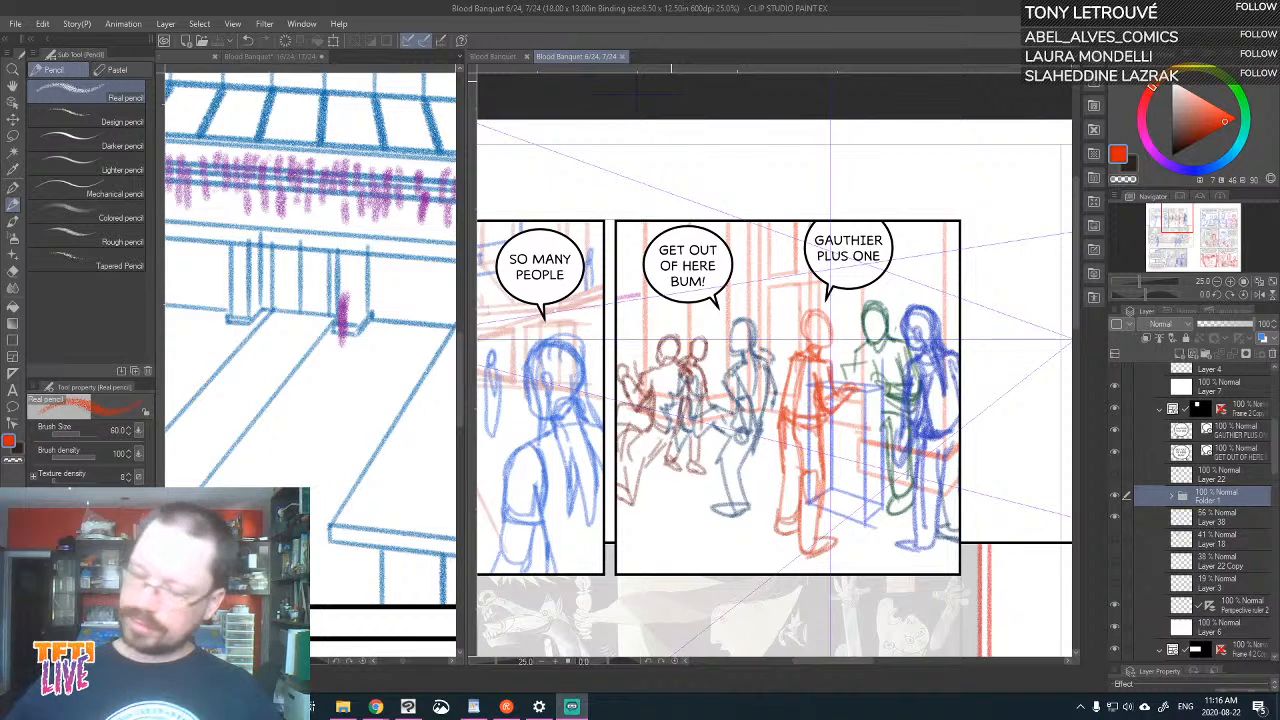
{"action": "left_click", "coordinate": [623, 55]}
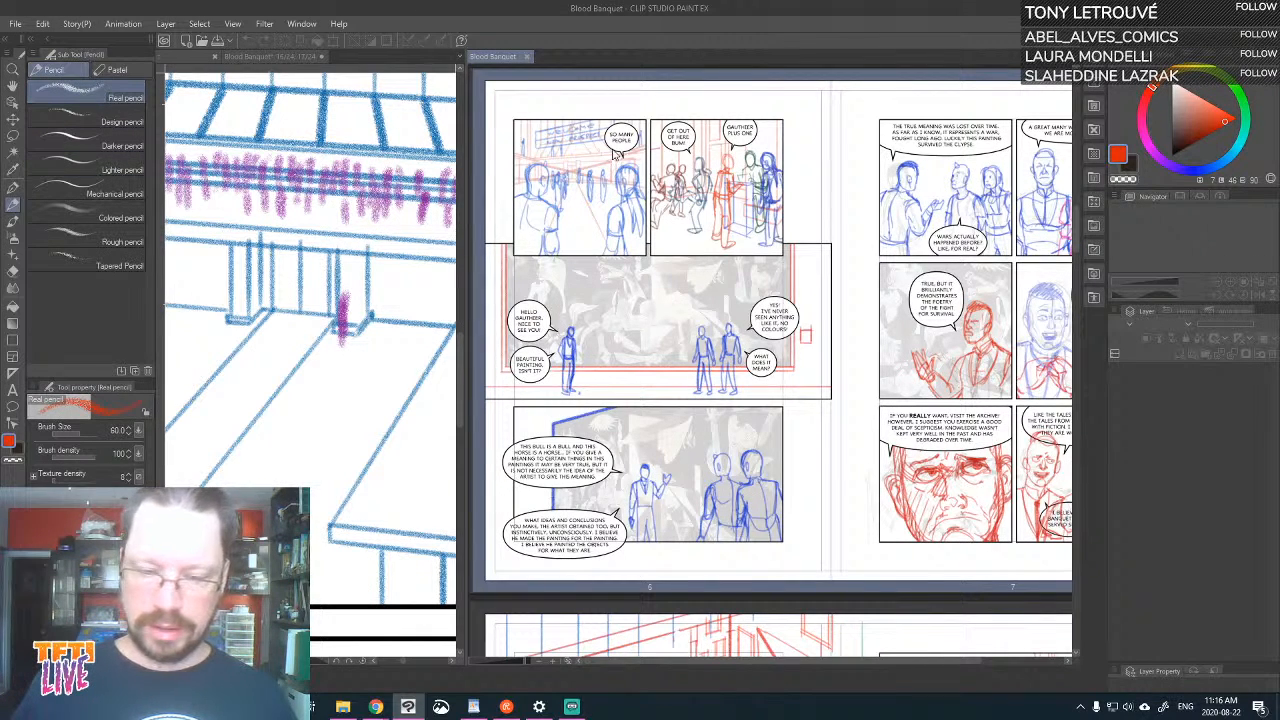
Rearrange the panes so the Blood Banquet page overview sits beside the pages 16–17 spread, and close the canvas named t
{"action": "left_click_drag", "start_coordinate": [303, 60], "coordinate": [166, 63]}
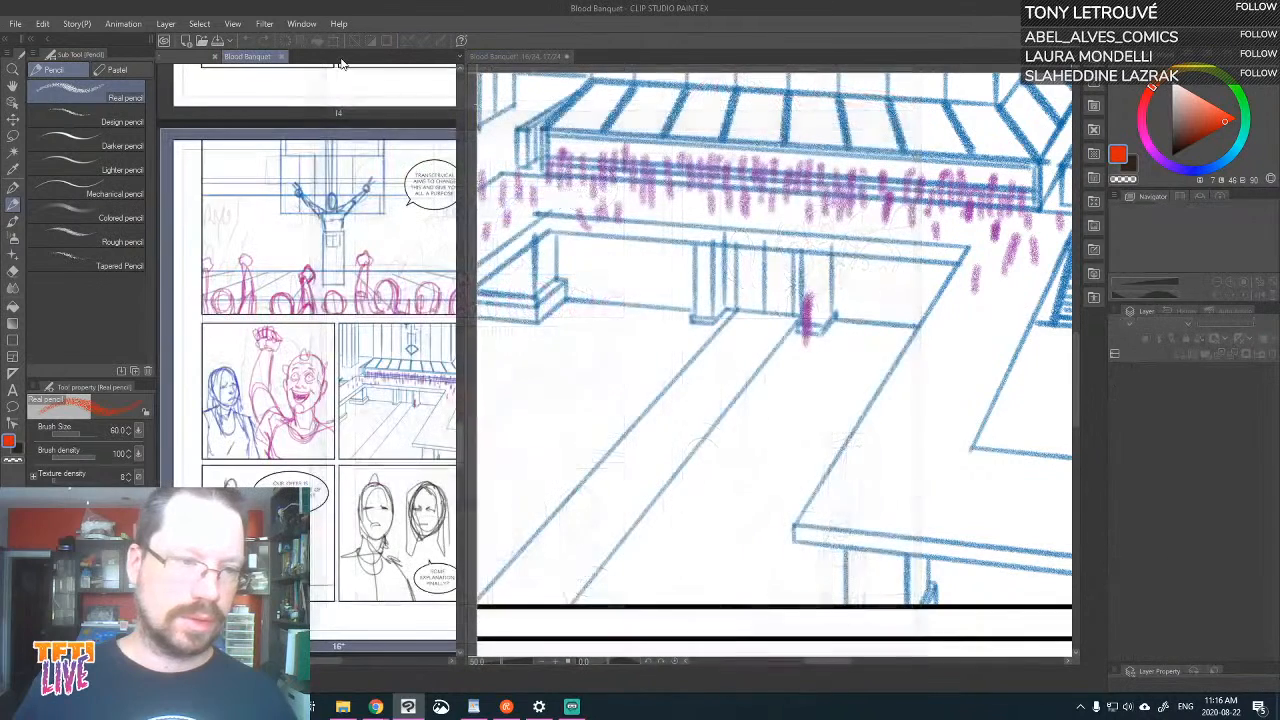
{"action": "left_click", "coordinate": [198, 59]}
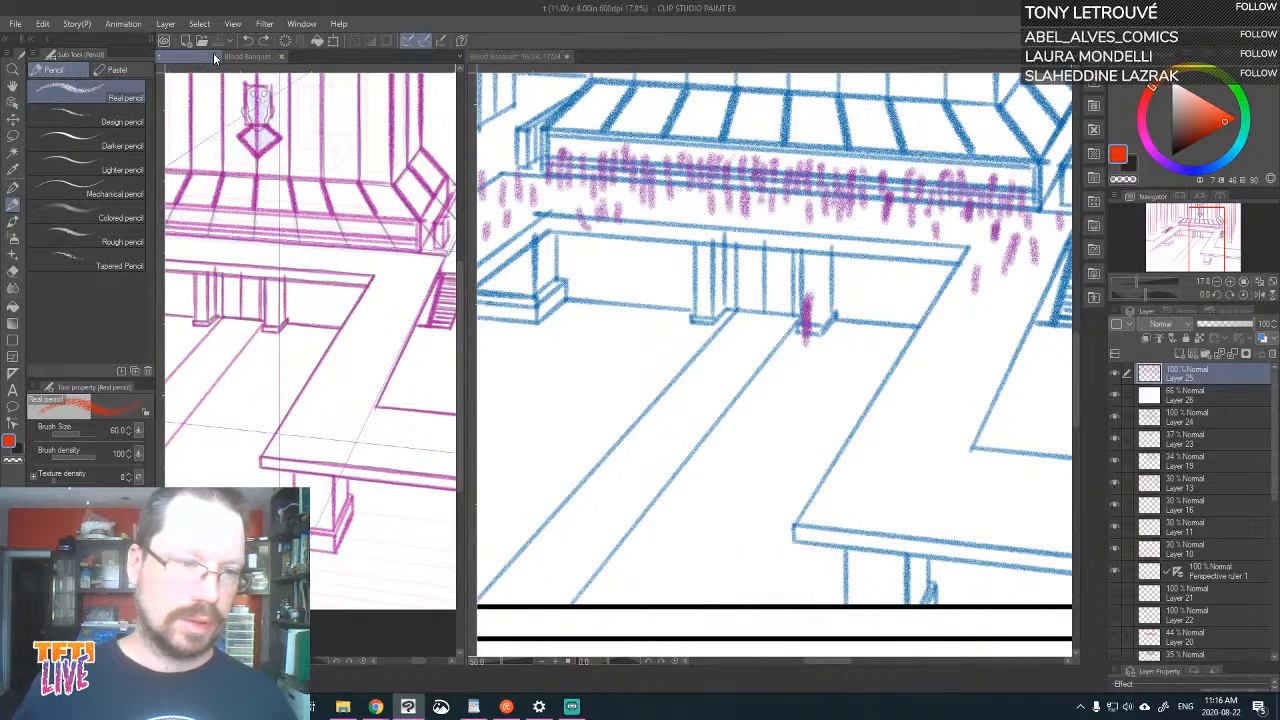
{"action": "left_click", "coordinate": [215, 57]}
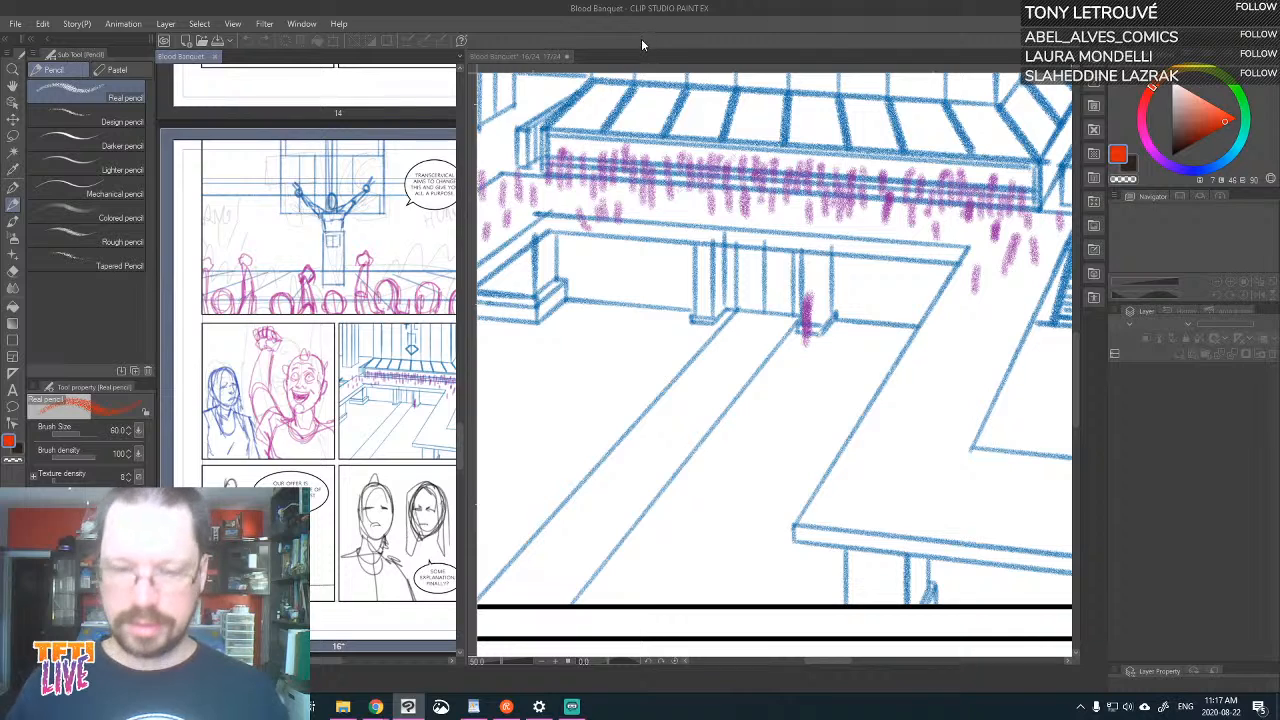
Review the page overview and the pages 16–17 spread, toggling Layer 13 off and on to check its contents
{"action": "key", "text": "ctrl+minus"}
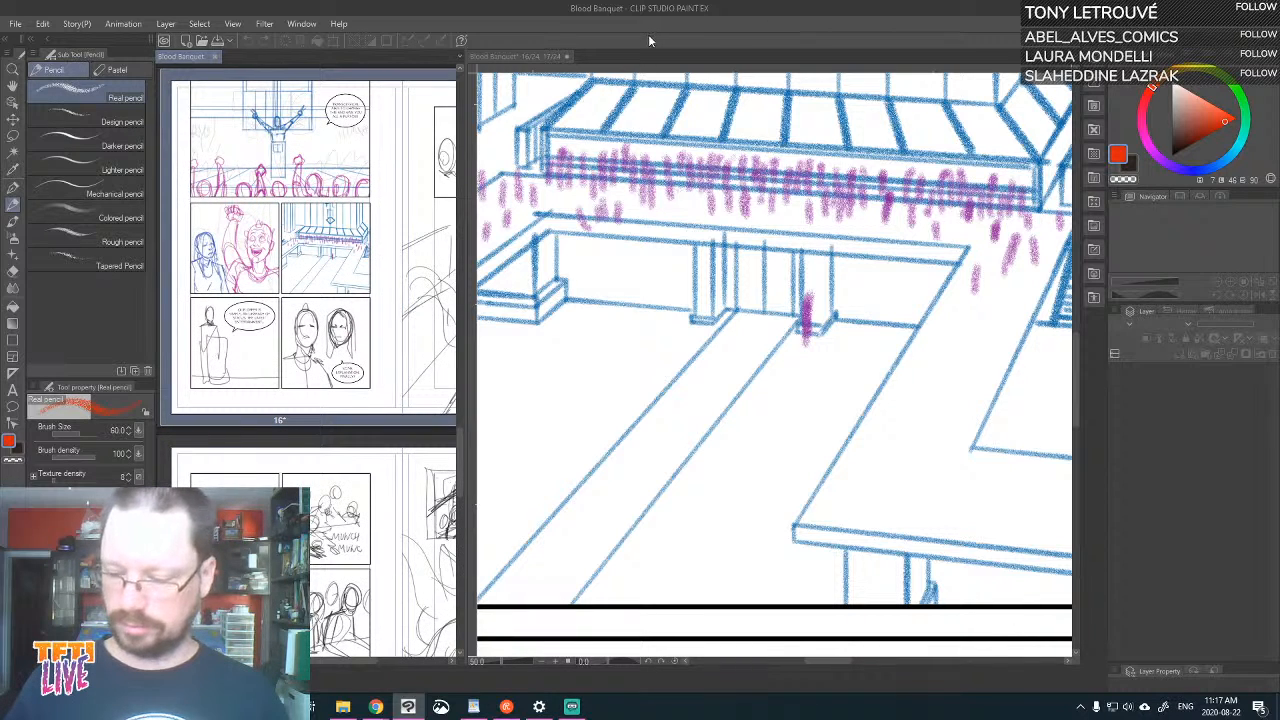
{"action": "key", "text": "ctrl+minus"}
{"action": "left_click", "coordinate": [500, 58]}
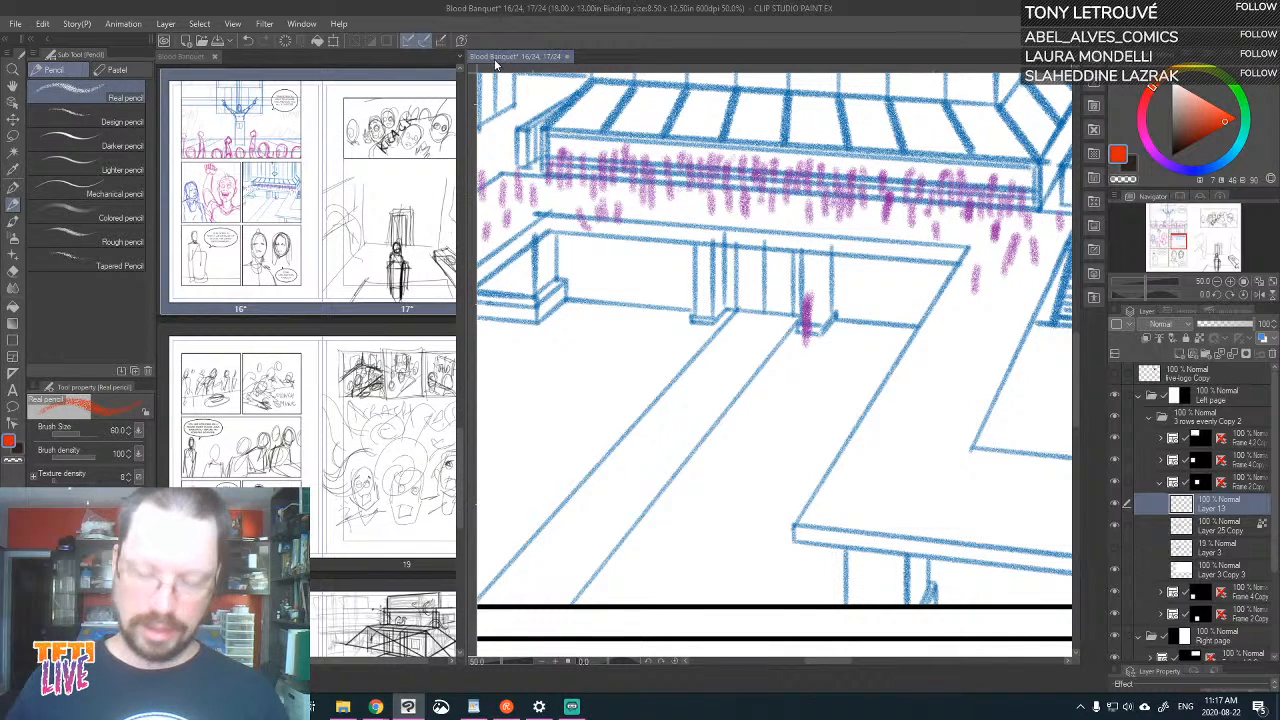
{"action": "key", "text": "ctrl+minus"}
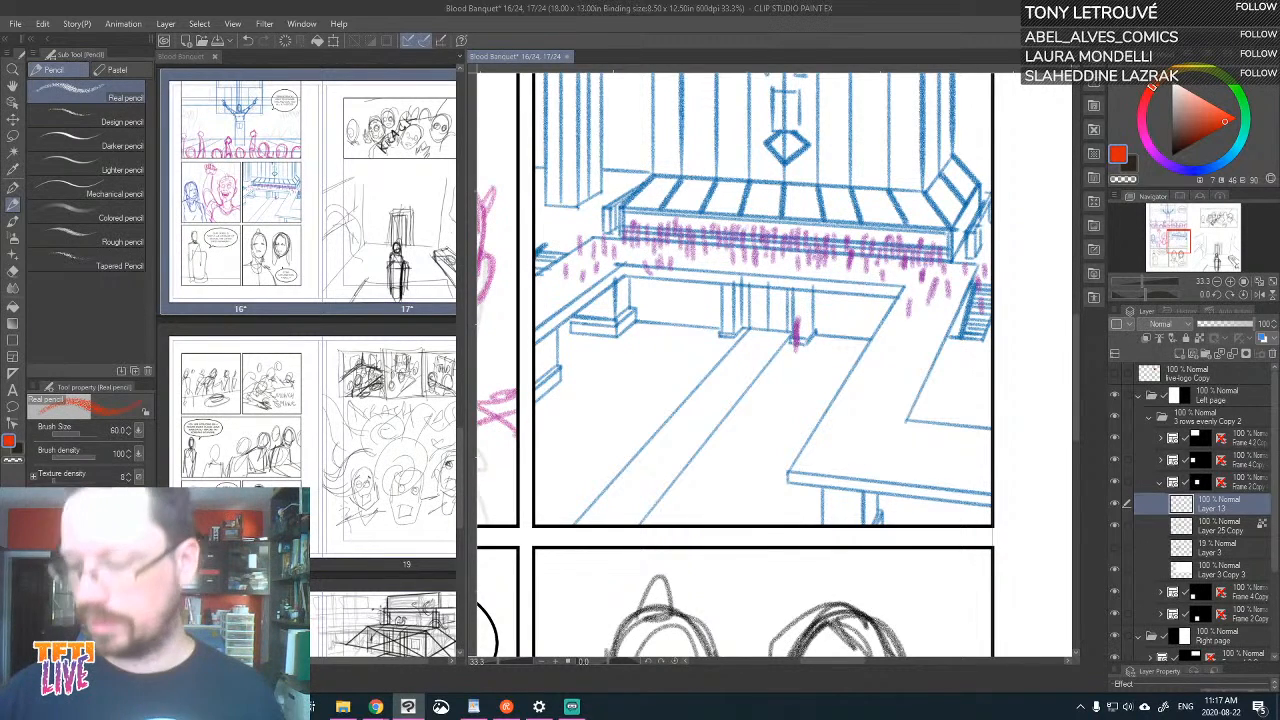
{"action": "left_click", "coordinate": [1114, 505]}
{"action": "left_click", "coordinate": [1114, 505]}
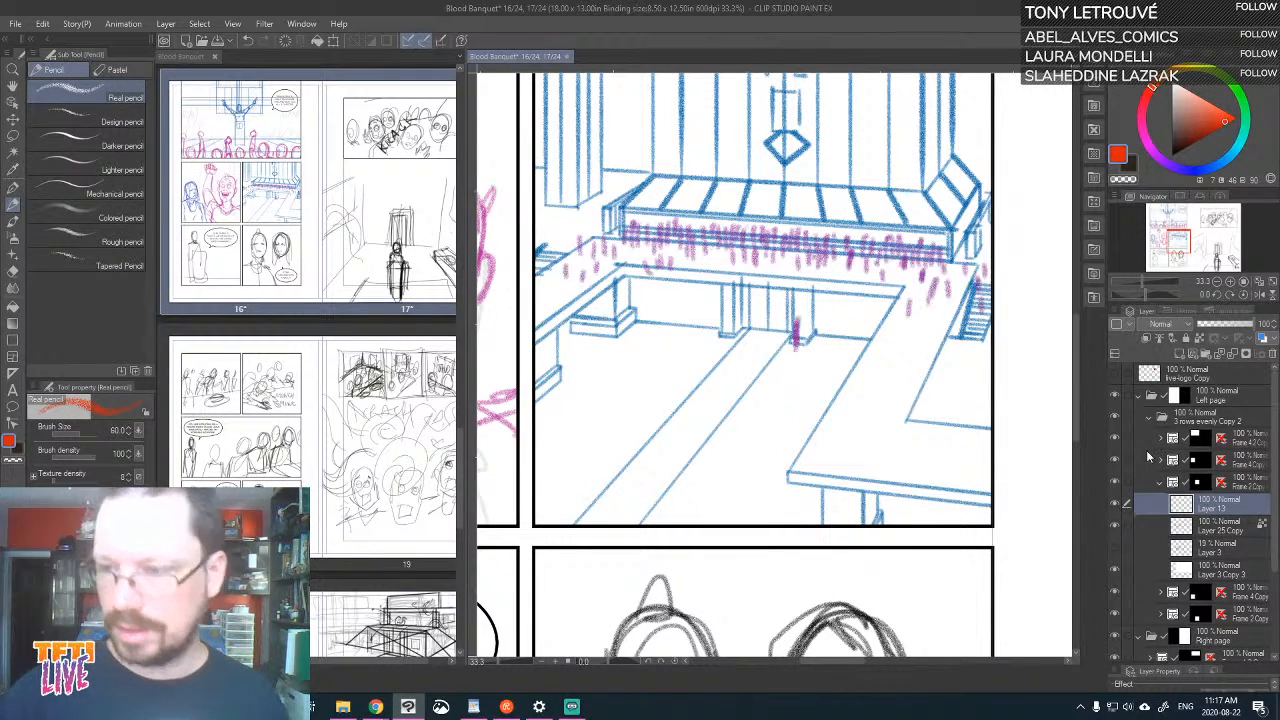
Set the drawing colour to a darker purple and sketch small crowd marks along the raised walkway in the plaza panel
{"action": "left_click_drag", "start_coordinate": [1218, 163], "coordinate": [1175, 165]}
{"action": "left_click", "coordinate": [1157, 158]}
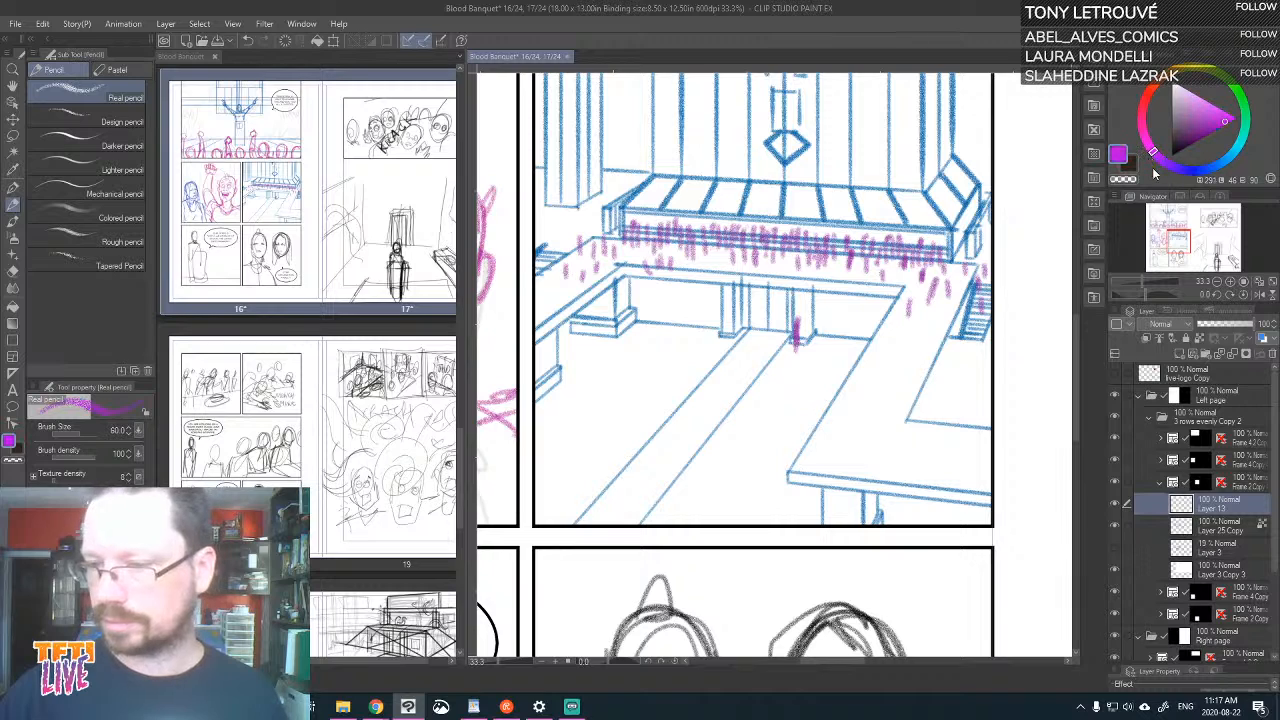
{"action": "left_click", "coordinate": [1206, 128]}
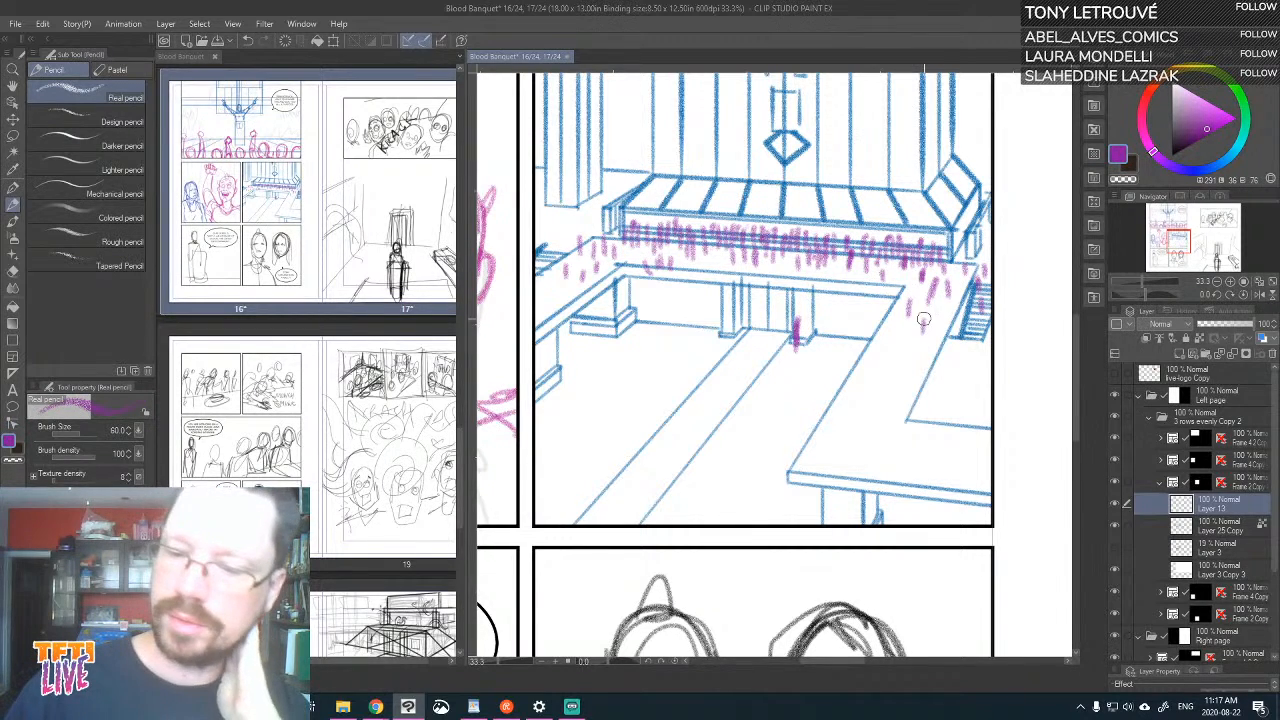
{"action": "mouse_move", "coordinate": [970, 442]}
{"action": "left_mouse_down"}
{"action": "mouse_move", "coordinate": [970, 457]}
{"action": "mouse_move", "coordinate": [912, 462]}
{"action": "left_mouse_up"}
{"action": "left_click_drag", "start_coordinate": [848, 414], "coordinate": [849, 432]}
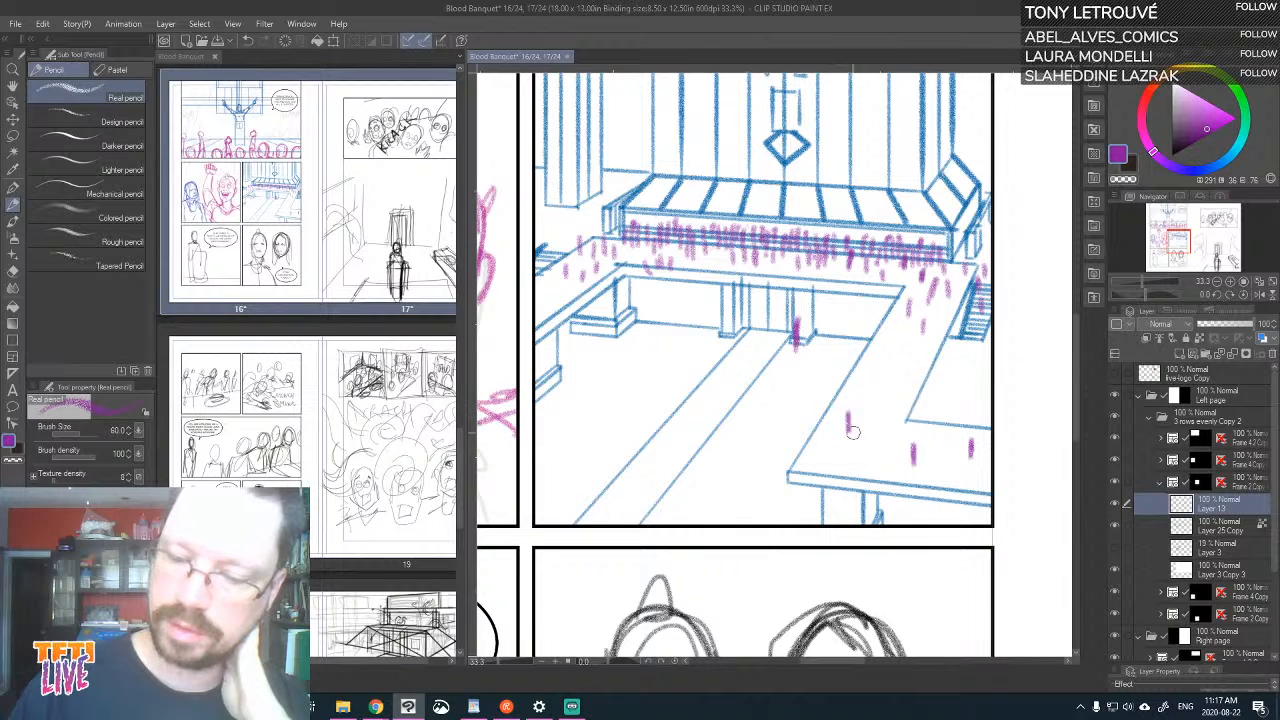
{"action": "left_click_drag", "start_coordinate": [887, 377], "coordinate": [886, 394]}
{"action": "left_click_drag", "start_coordinate": [887, 330], "coordinate": [886, 348]}
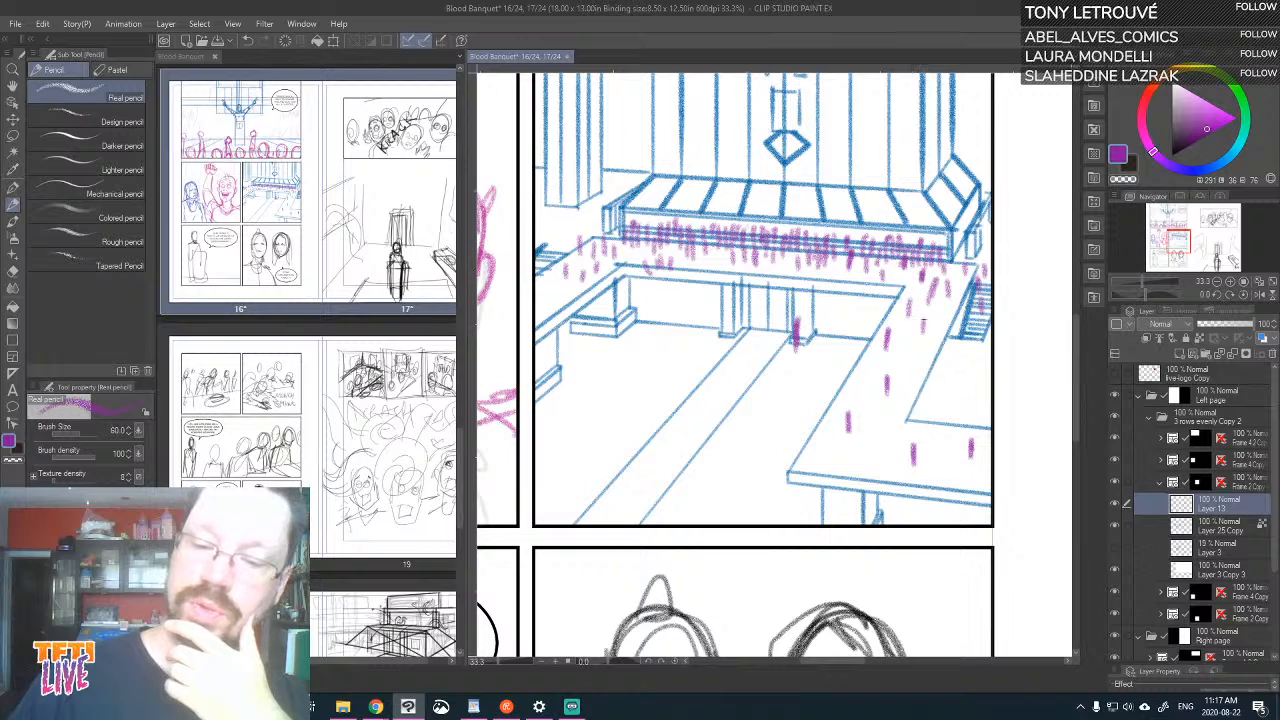
{"action": "left_click_drag", "start_coordinate": [959, 384], "coordinate": [959, 400]}
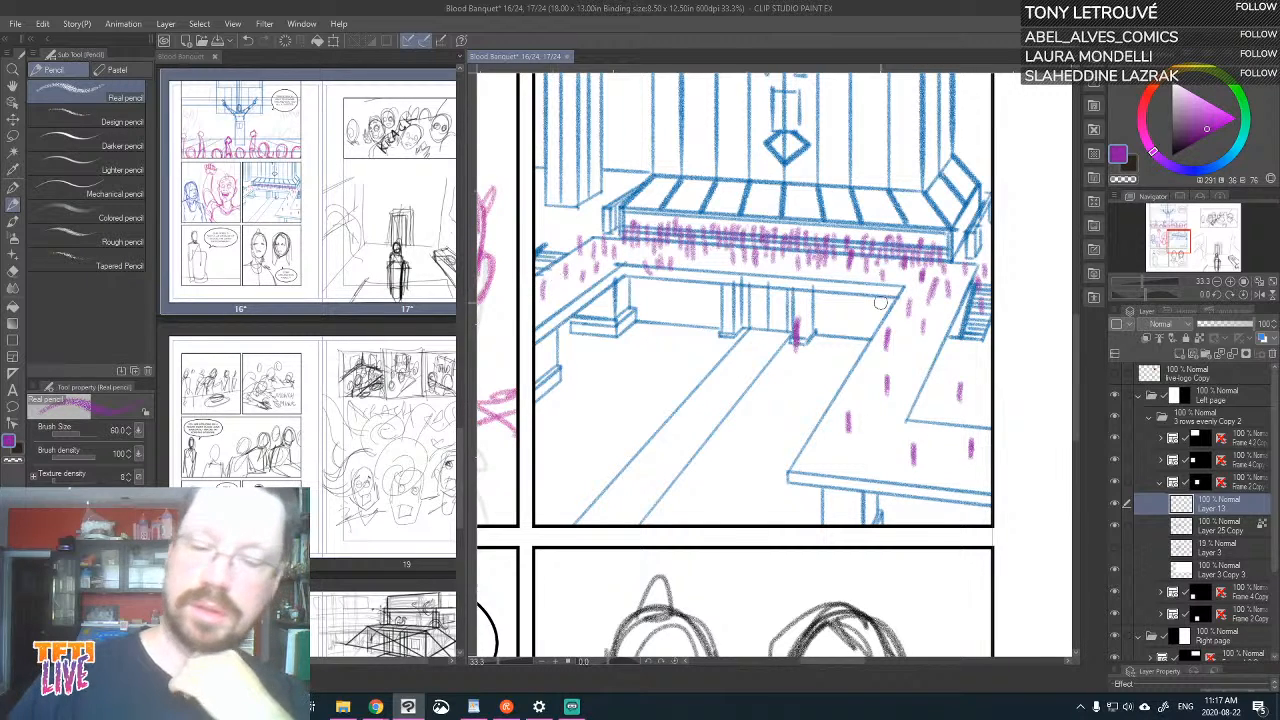
Sketch a dense cluster of small purple figures around the central pillars beneath the walkway, undoing the stray mark over the pillar
{"action": "mouse_move", "coordinate": [694, 326]}
{"action": "left_mouse_down"}
{"action": "mouse_move", "coordinate": [727, 369]}
{"action": "mouse_move", "coordinate": [741, 365]}
{"action": "mouse_move", "coordinate": [741, 343]}
{"action": "left_mouse_up"}
{"action": "mouse_move", "coordinate": [754, 343]}
{"action": "left_mouse_down"}
{"action": "mouse_move", "coordinate": [754, 360]}
{"action": "mouse_move", "coordinate": [754, 345]}
{"action": "mouse_move", "coordinate": [804, 372]}
{"action": "left_mouse_up"}
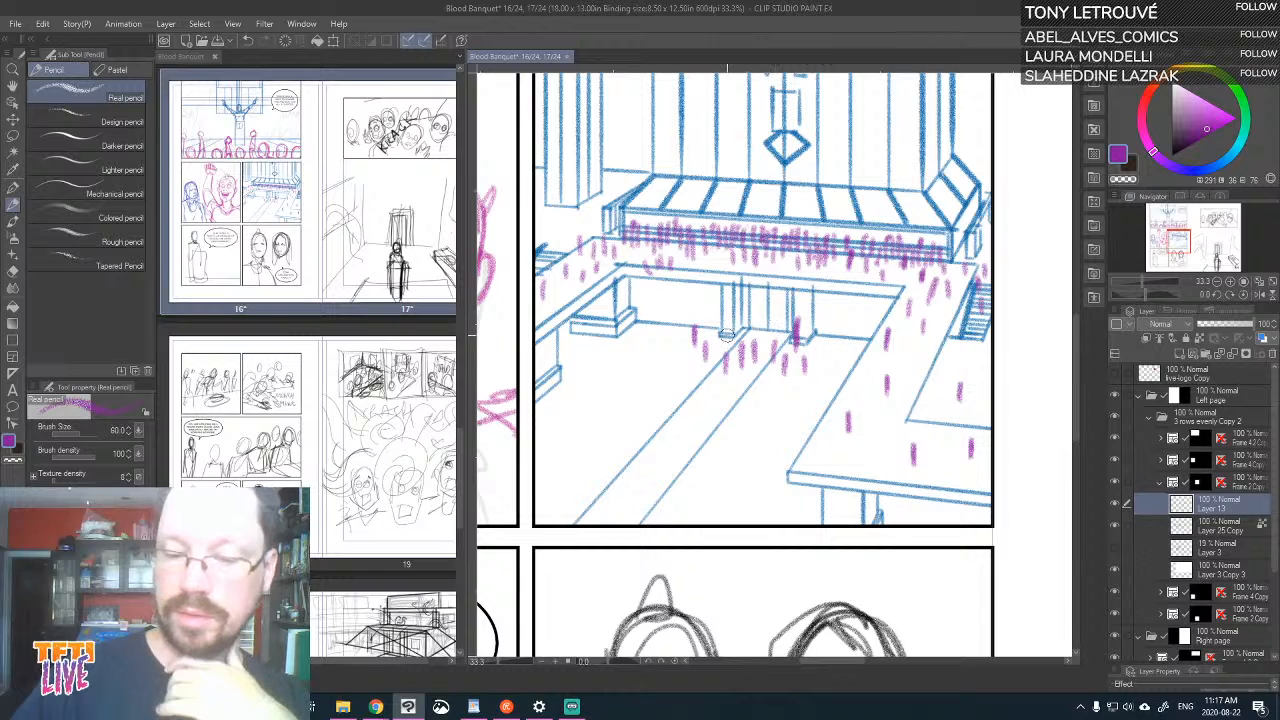
{"action": "mouse_move", "coordinate": [727, 336]}
{"action": "left_mouse_down"}
{"action": "mouse_move", "coordinate": [727, 312]}
{"action": "mouse_move", "coordinate": [728, 334]}
{"action": "left_mouse_up"}
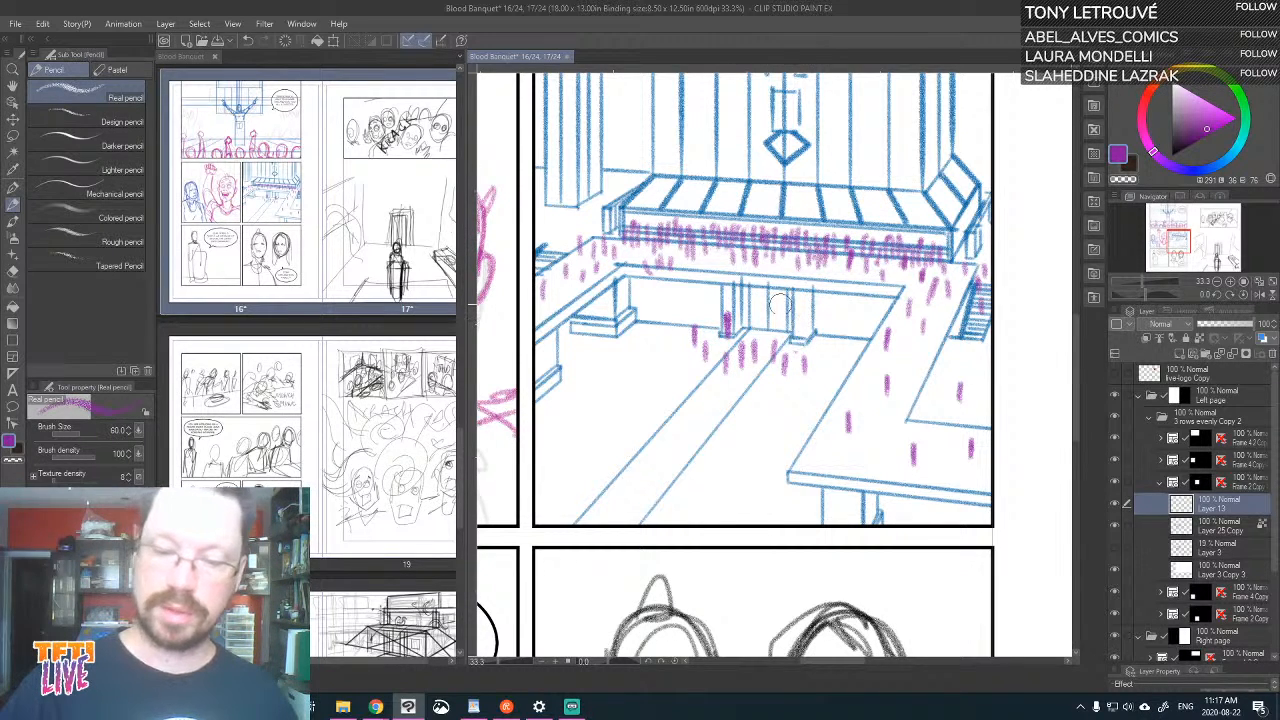
{"action": "key", "text": "ctrl+z"}
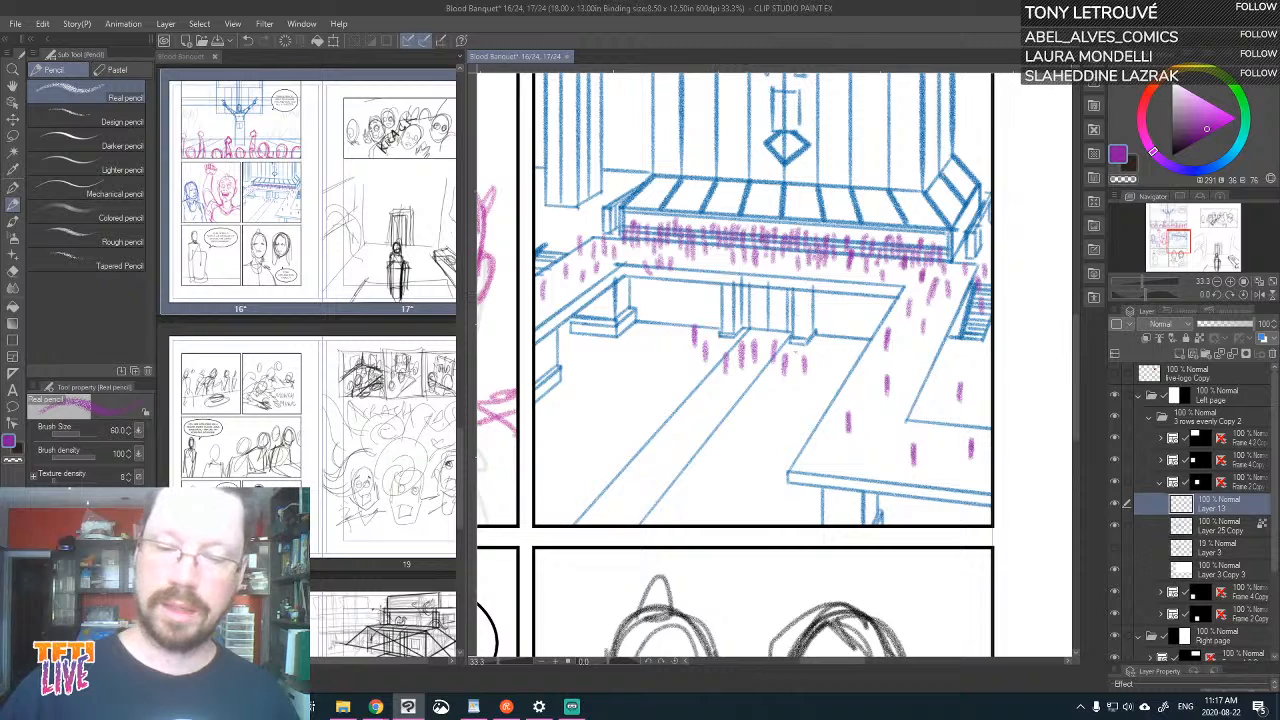
{"action": "mouse_move", "coordinate": [756, 304]}
{"action": "left_mouse_down"}
{"action": "mouse_move", "coordinate": [757, 334]}
{"action": "mouse_move", "coordinate": [777, 334]}
{"action": "left_mouse_up"}
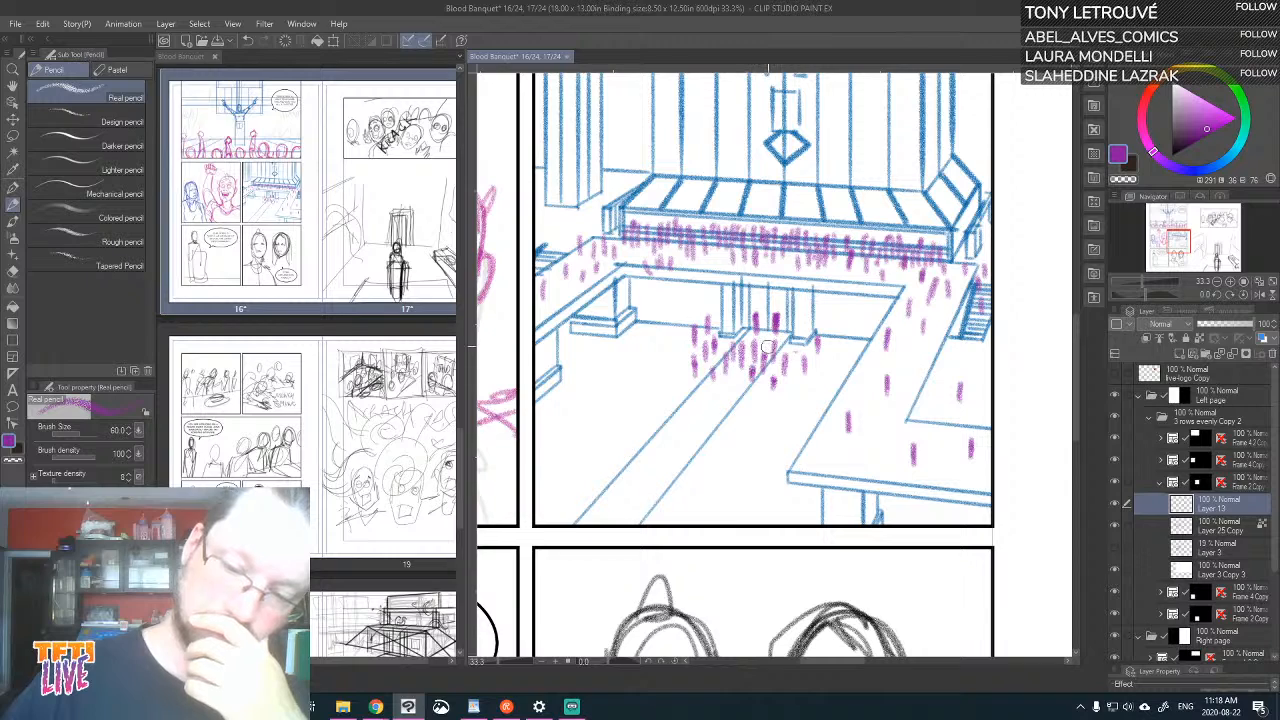
Scatter sparse purple figure marks across the lower plaza floor, spreading out from the central path towards the panel's foreground
{"action": "left_click_drag", "start_coordinate": [736, 391], "coordinate": [736, 384]}
{"action": "left_click_drag", "start_coordinate": [710, 426], "coordinate": [709, 405]}
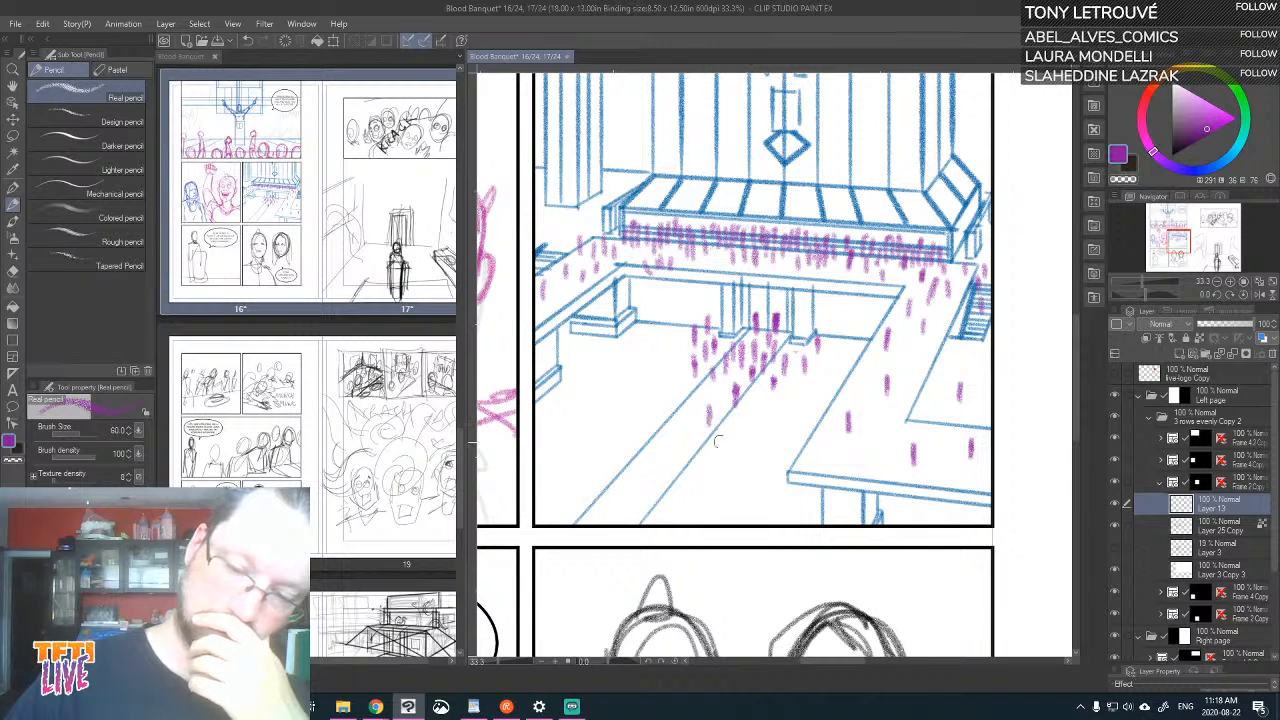
{"action": "left_click_drag", "start_coordinate": [731, 453], "coordinate": [730, 438]}
{"action": "left_click_drag", "start_coordinate": [616, 466], "coordinate": [616, 450]}
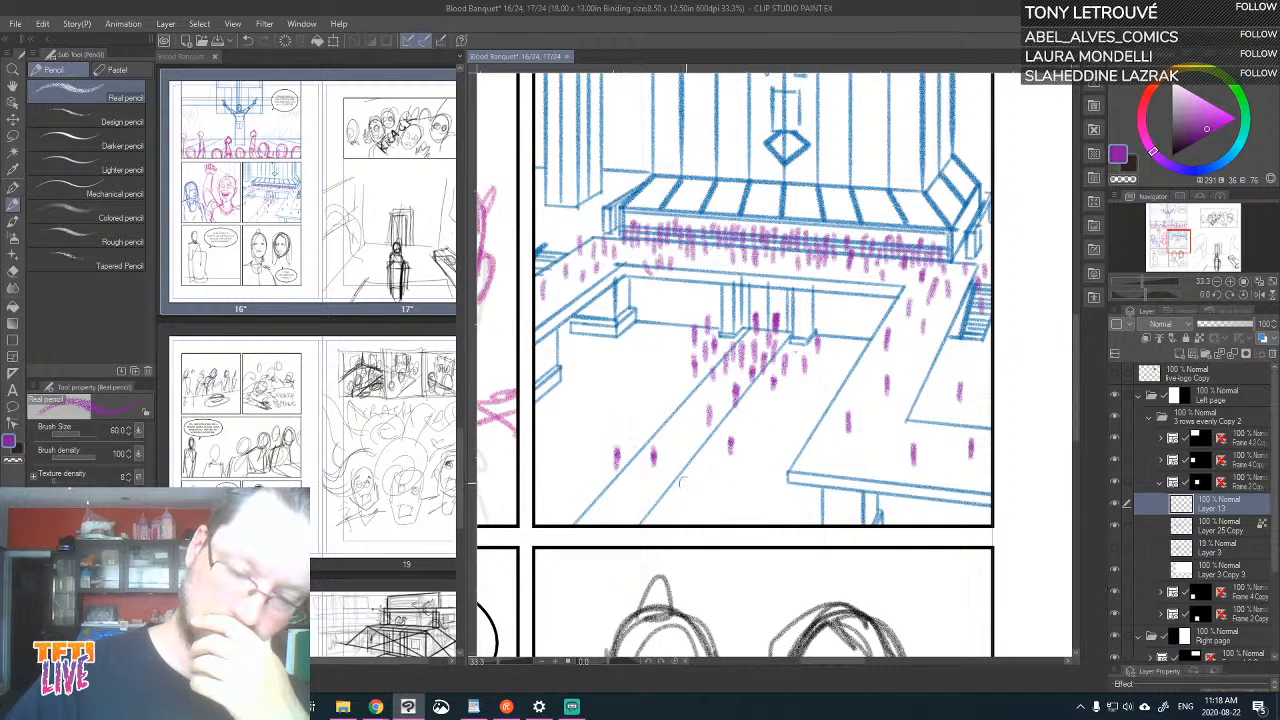
{"action": "mouse_move", "coordinate": [701, 498]}
{"action": "left_mouse_down"}
{"action": "mouse_move", "coordinate": [700, 482]}
{"action": "mouse_move", "coordinate": [731, 484]}
{"action": "left_mouse_up"}
{"action": "left_click_drag", "start_coordinate": [683, 448], "coordinate": [684, 433]}
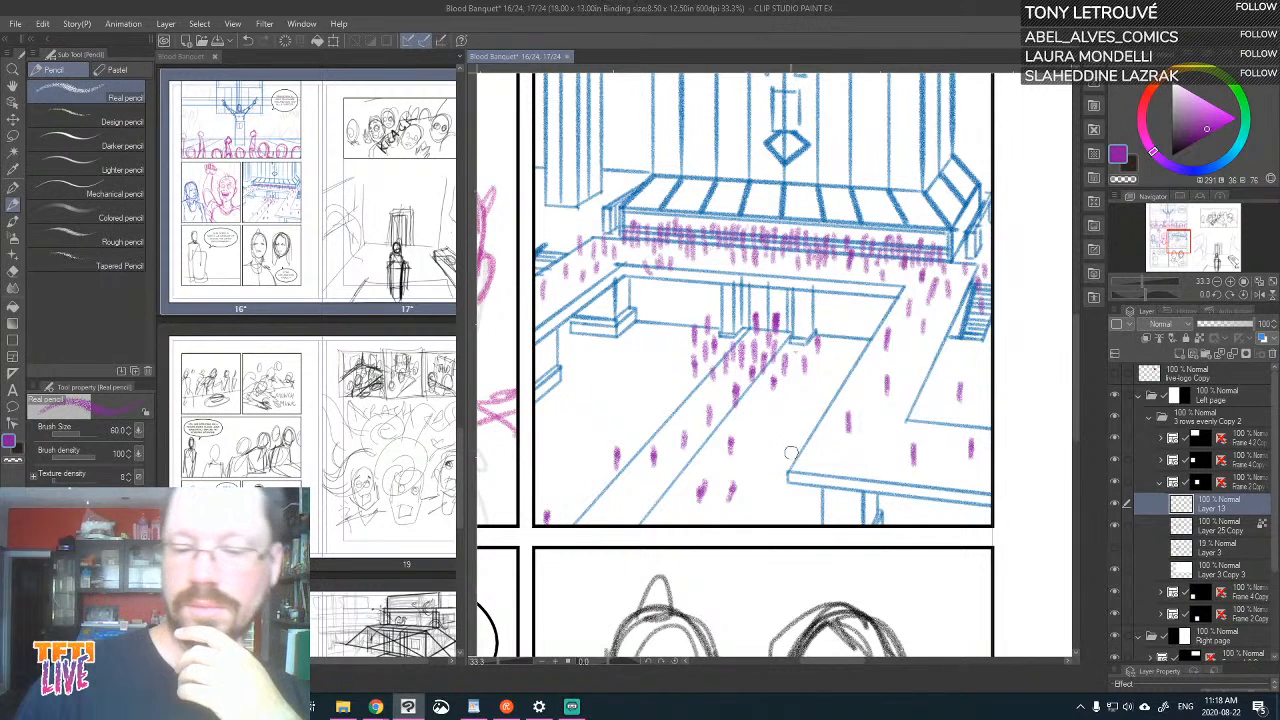
{"action": "left_click_drag", "start_coordinate": [791, 452], "coordinate": [792, 432]}
{"action": "left_click_drag", "start_coordinate": [596, 410], "coordinate": [597, 394]}
{"action": "left_click_drag", "start_coordinate": [548, 452], "coordinate": [548, 430]}
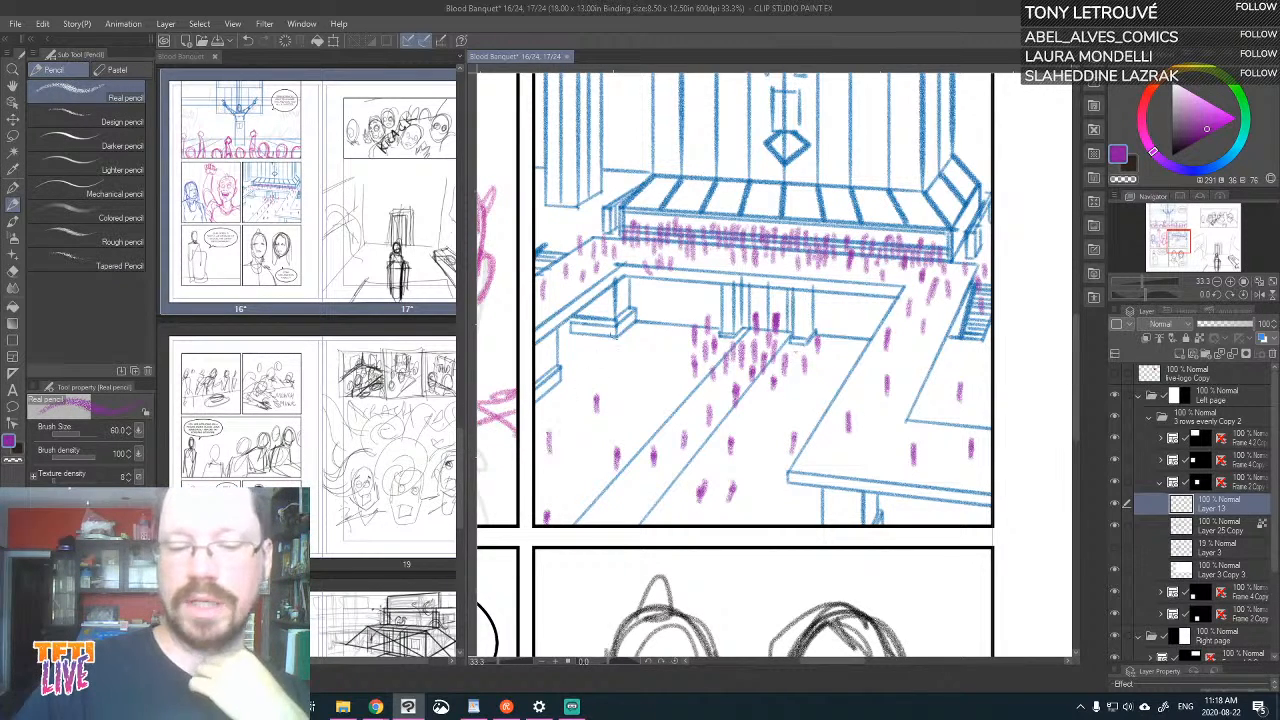
Add figure marks on the plaza floor near the short left pillar, undoing all but the first of the tight row
{"action": "mouse_move", "coordinate": [603, 366]}
{"action": "left_mouse_down"}
{"action": "mouse_move", "coordinate": [602, 348]}
{"action": "mouse_move", "coordinate": [646, 349]}
{"action": "left_mouse_up"}
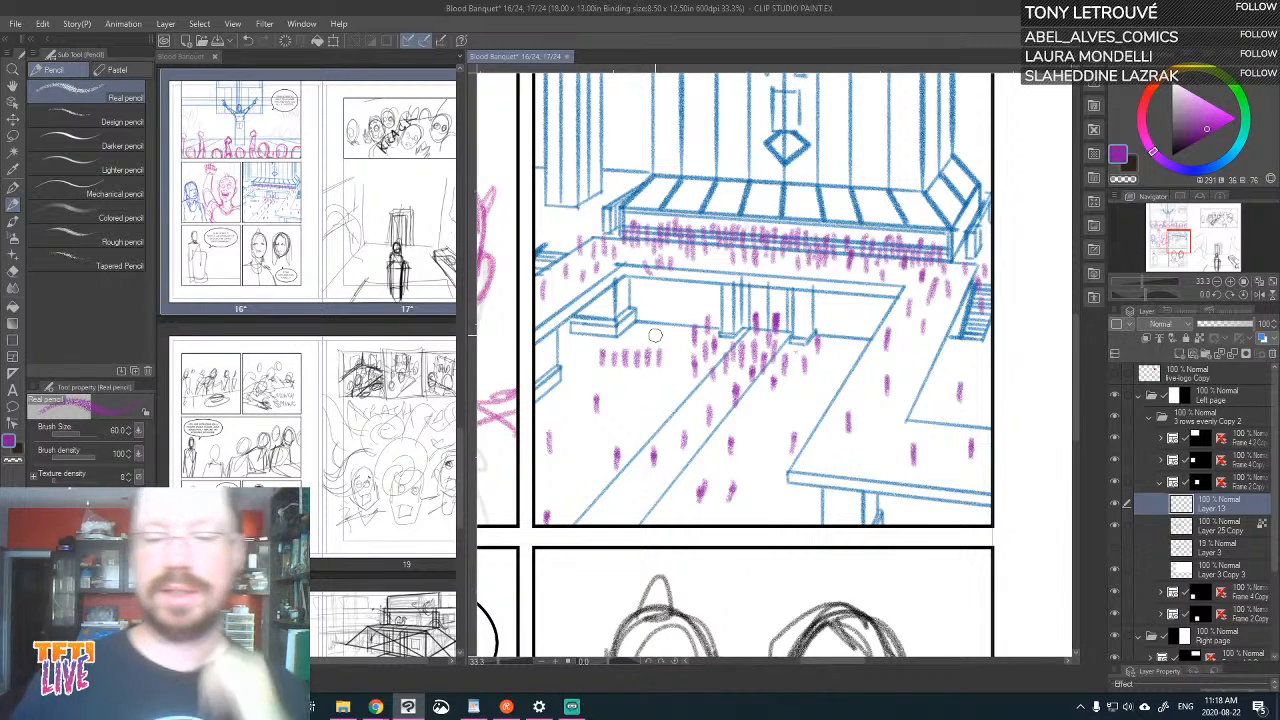
{"action": "key", "text": "ctrl+z"}
{"action": "key", "text": "ctrl+z"}
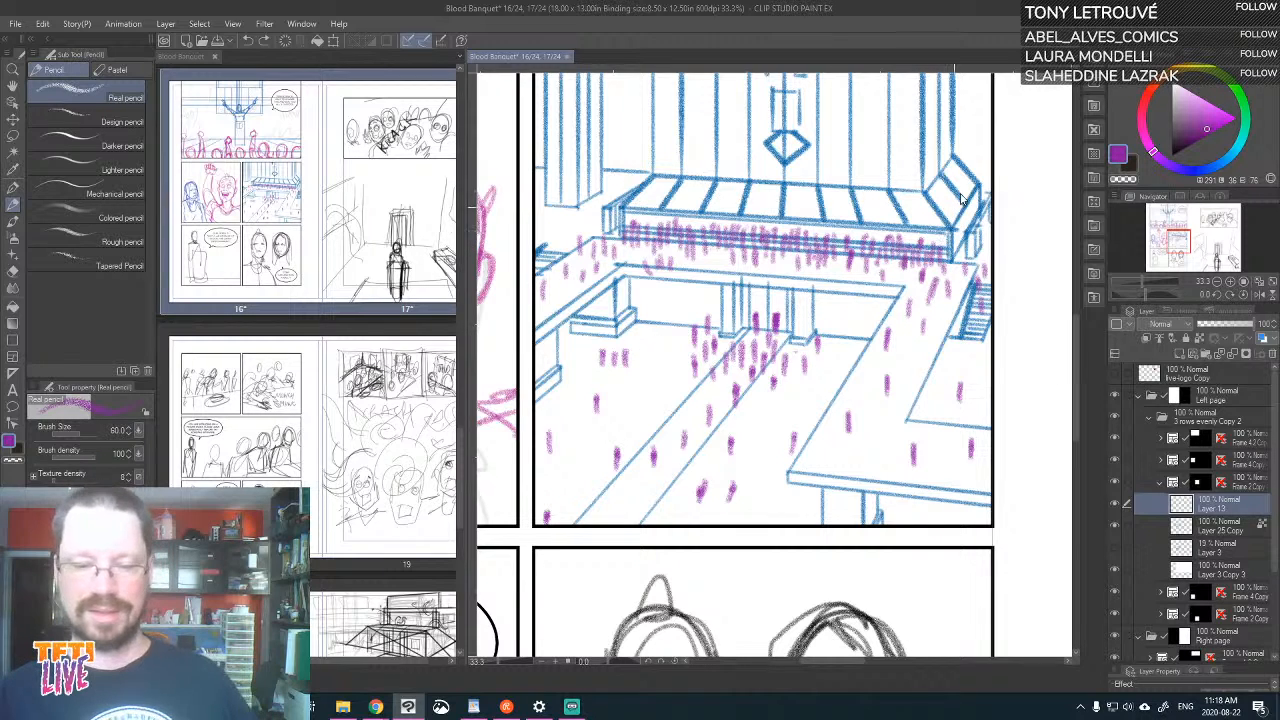
{"action": "key", "text": "ctrl+z"}
{"action": "key", "text": "ctrl+z"}
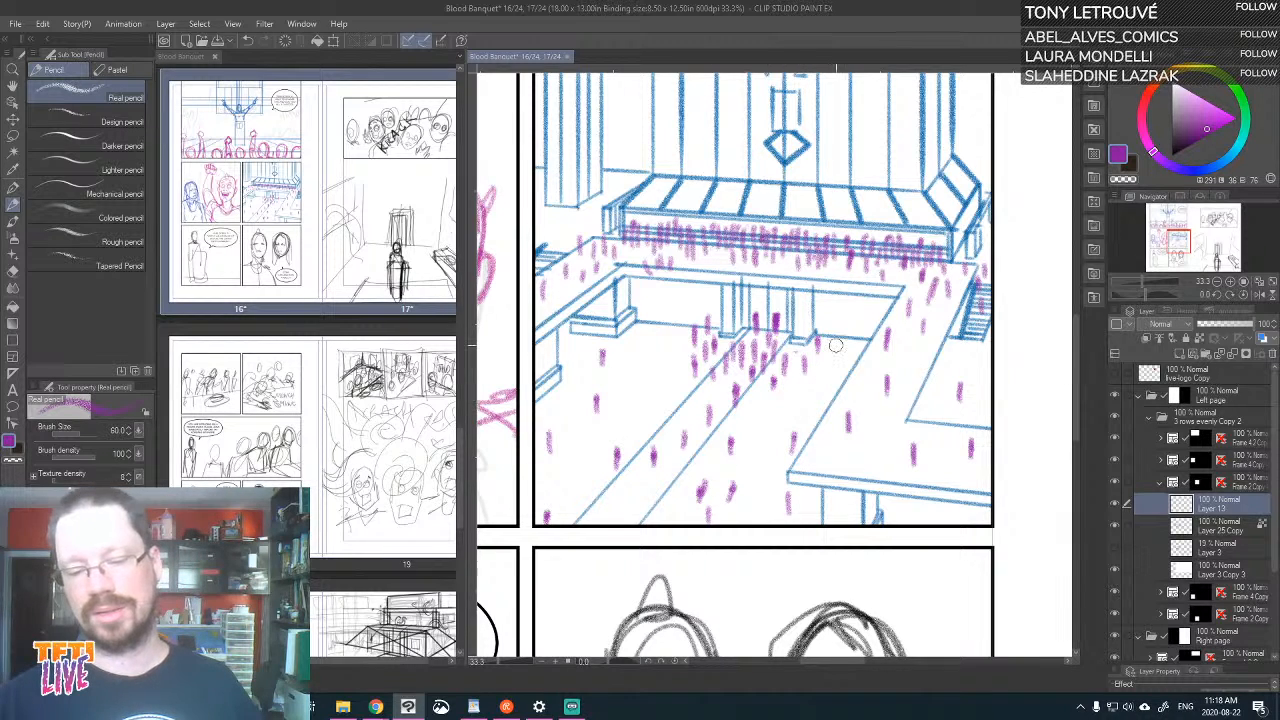
{"action": "left_click_drag", "start_coordinate": [904, 326], "coordinate": [898, 350]}
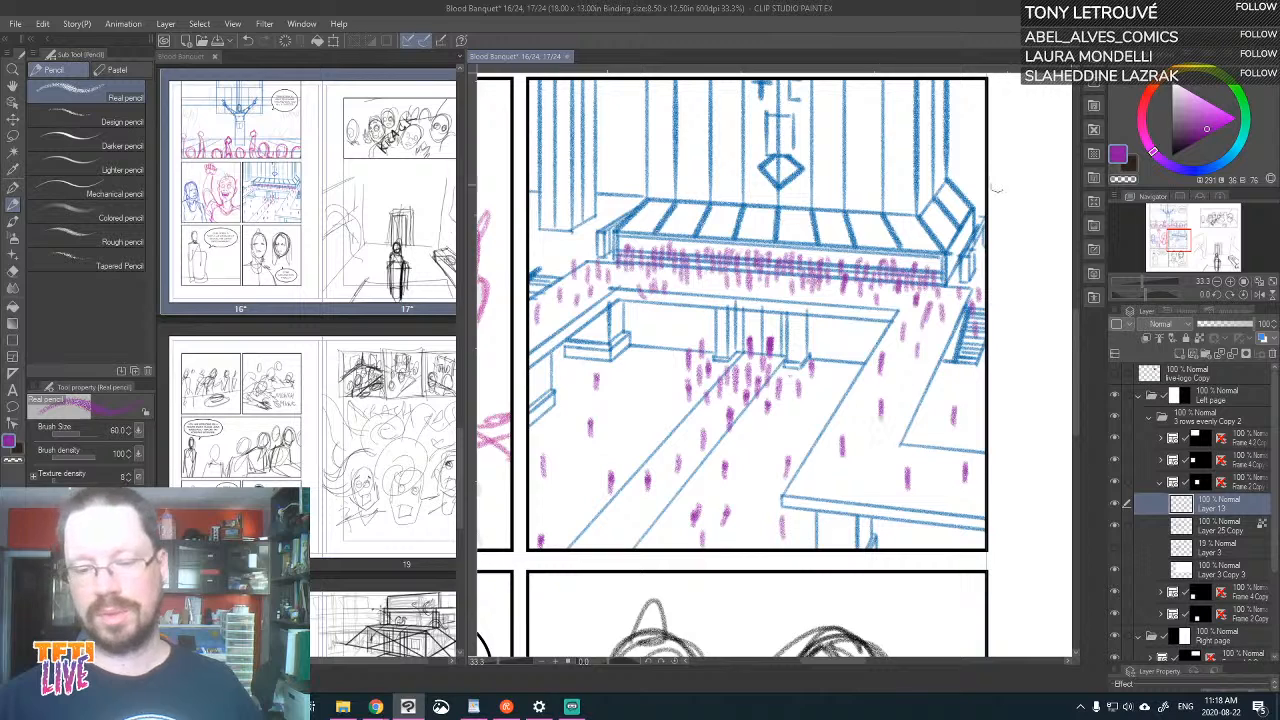
{"action": "left_click_drag", "start_coordinate": [718, 462], "coordinate": [831, 470]}
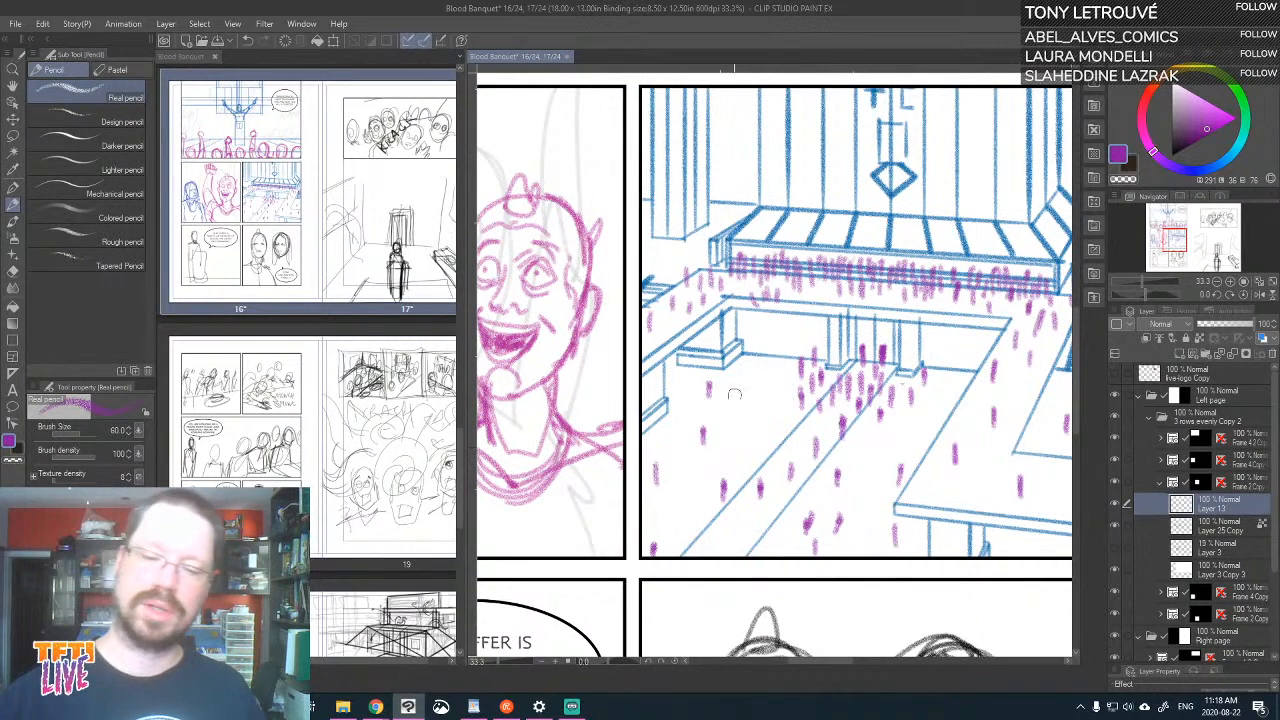
{"action": "left_click_drag", "start_coordinate": [745, 401], "coordinate": [746, 411]}
{"action": "left_click_drag", "start_coordinate": [923, 365], "coordinate": [851, 244]}
{"action": "left_click_drag", "start_coordinate": [739, 395], "coordinate": [770, 470]}
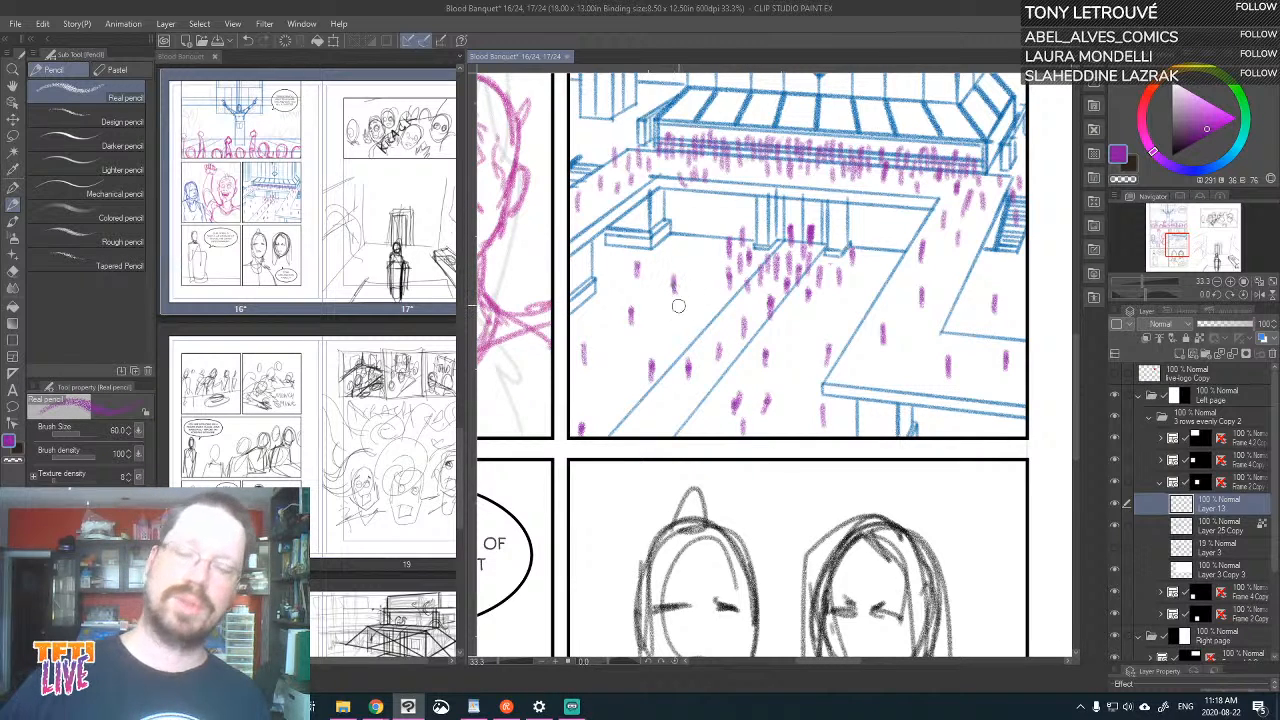
Hide the faint rough Layer 2 in the frame with the cheering man and the long-haired woman, and collapse that frame folder
{"action": "scroll", "coordinate": [679, 312], "scroll_direction": "down", "scroll_amount": 1}
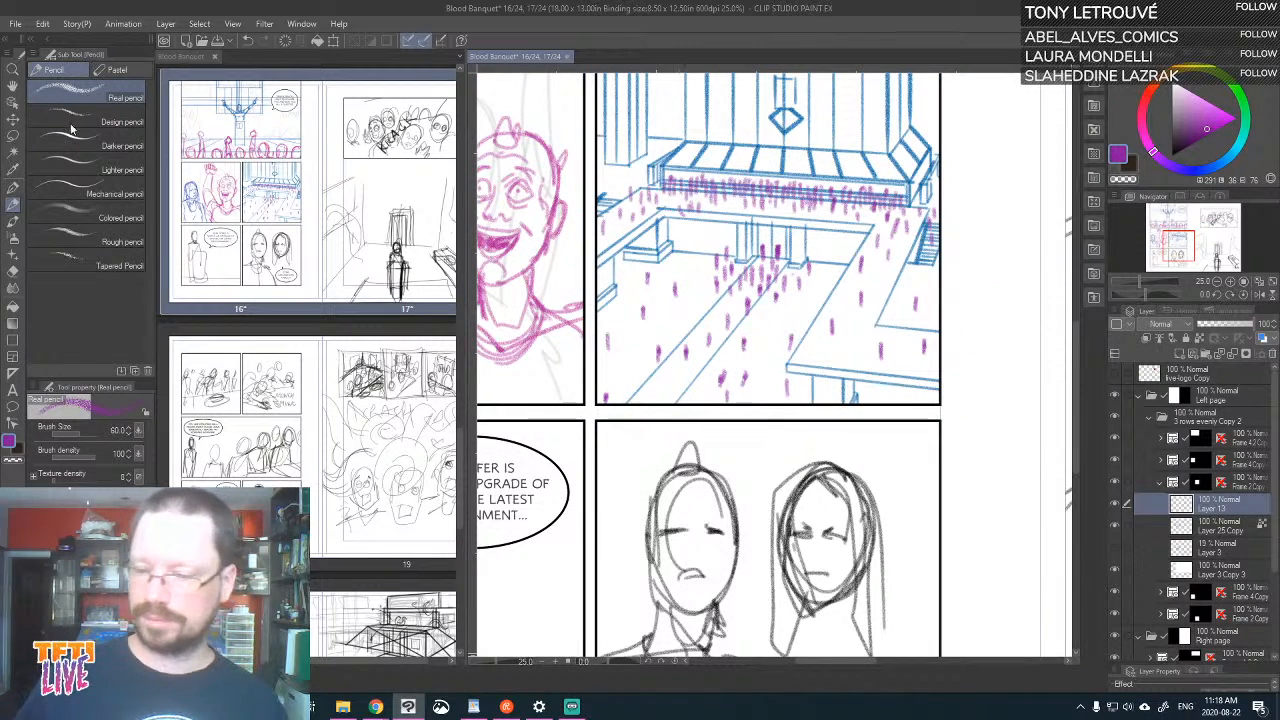
{"action": "left_click_drag", "start_coordinate": [693, 448], "coordinate": [953, 507]}
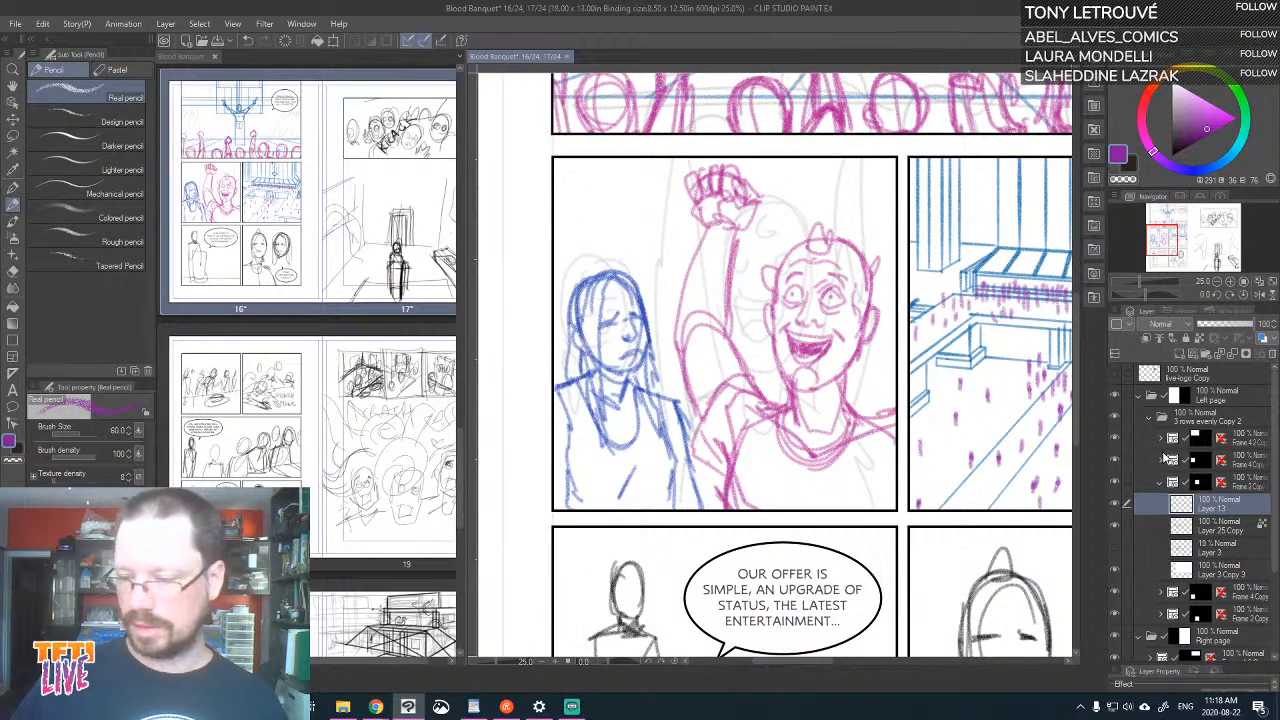
{"action": "left_click", "coordinate": [1167, 459]}
{"action": "left_click", "coordinate": [1161, 460]}
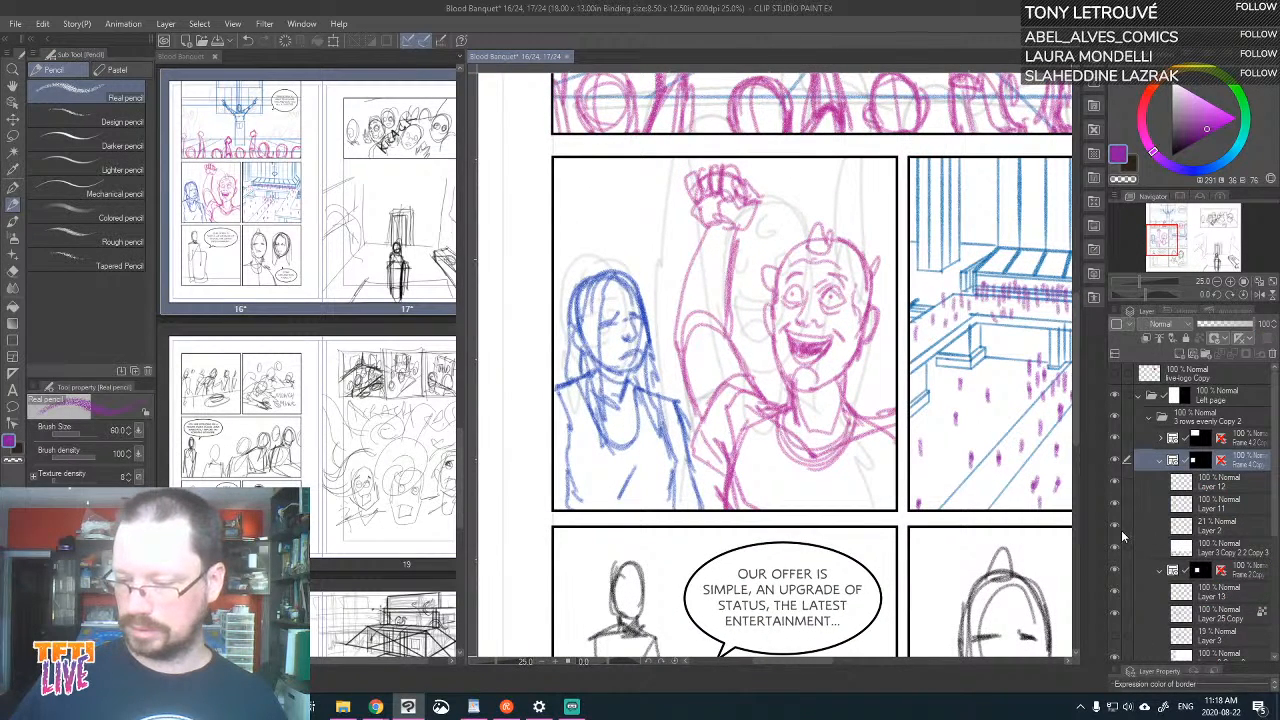
{"action": "left_click", "coordinate": [1116, 523]}
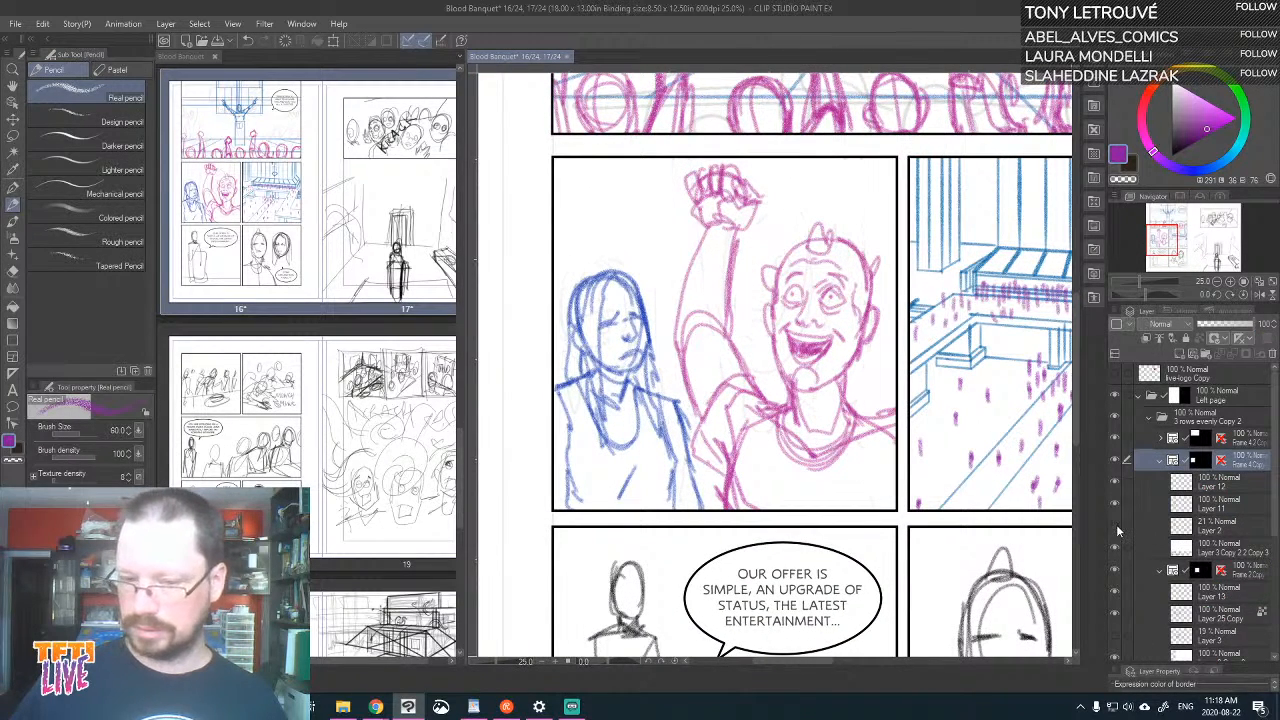
{"action": "left_click", "coordinate": [1162, 460]}
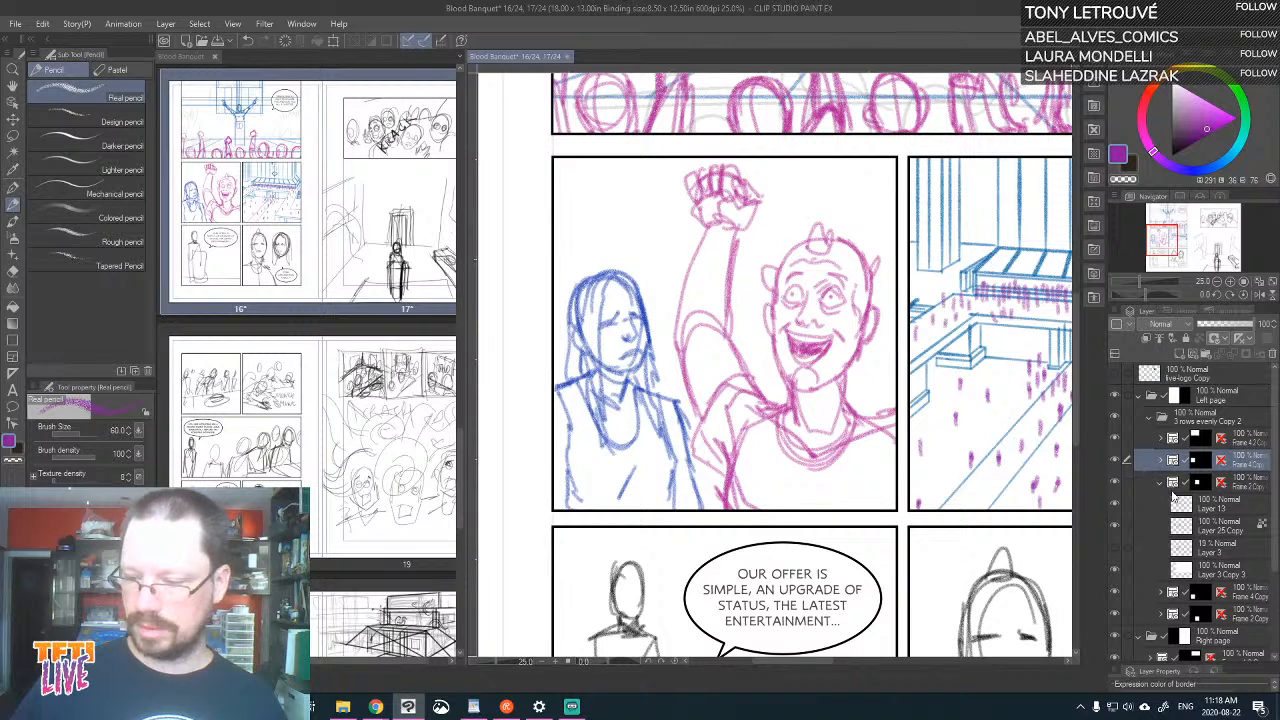
Hide the faint rough Layer 1 in the top panel, toggling Layers 8 and 9 to check what each contains
{"action": "left_click_drag", "start_coordinate": [927, 452], "coordinate": [730, 404]}
{"action": "left_click_drag", "start_coordinate": [755, 463], "coordinate": [834, 415]}
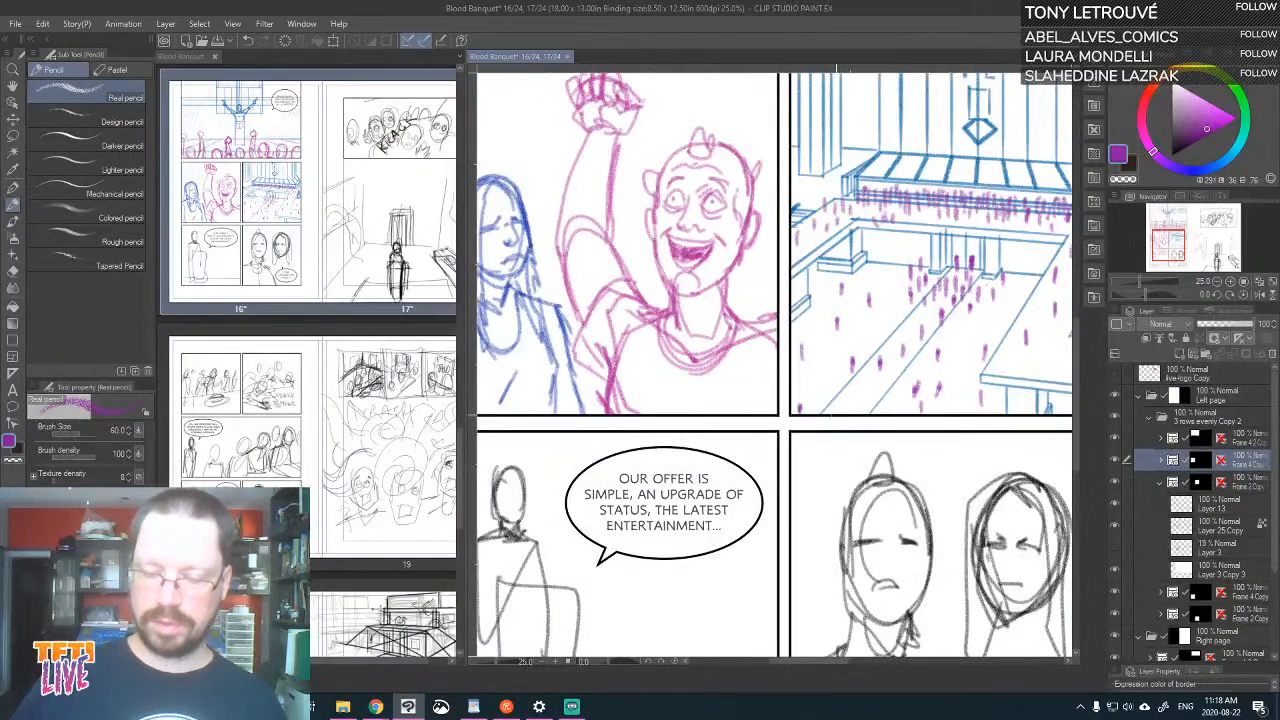
{"action": "key", "text": "ctrl+minus"}
{"action": "key", "text": "ctrl+minus"}
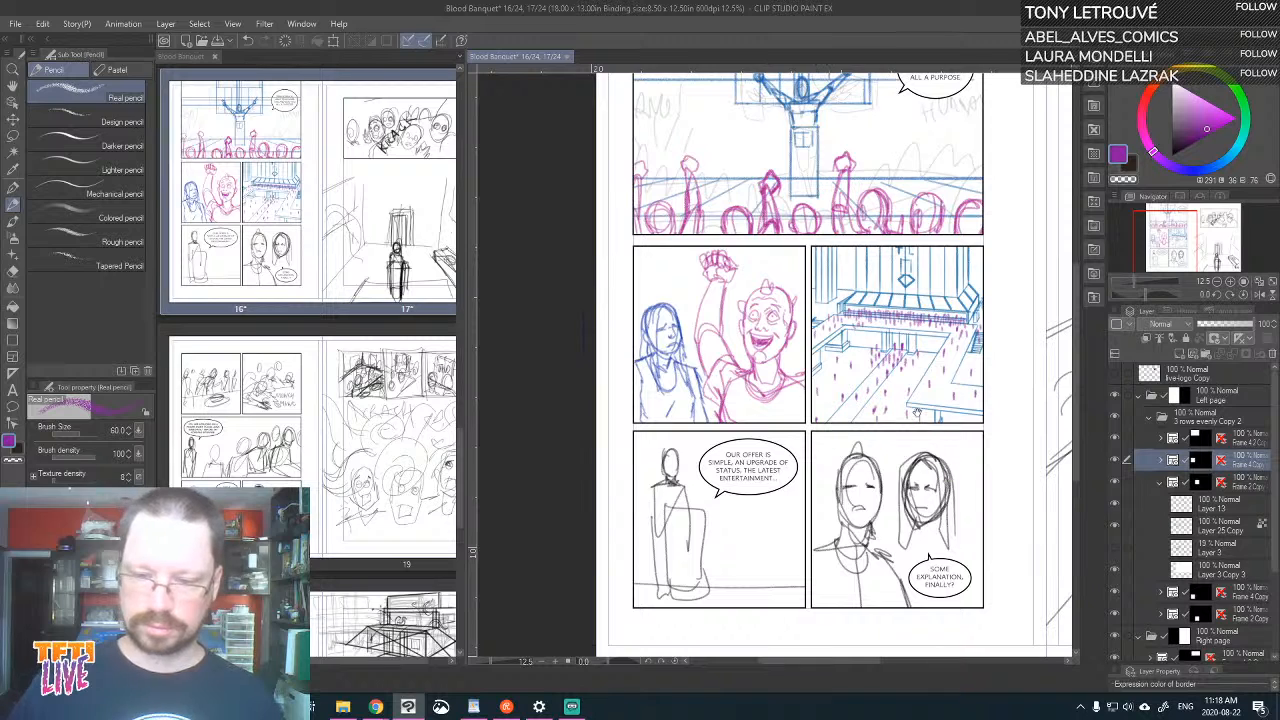
{"action": "left_click_drag", "start_coordinate": [917, 417], "coordinate": [926, 489]}
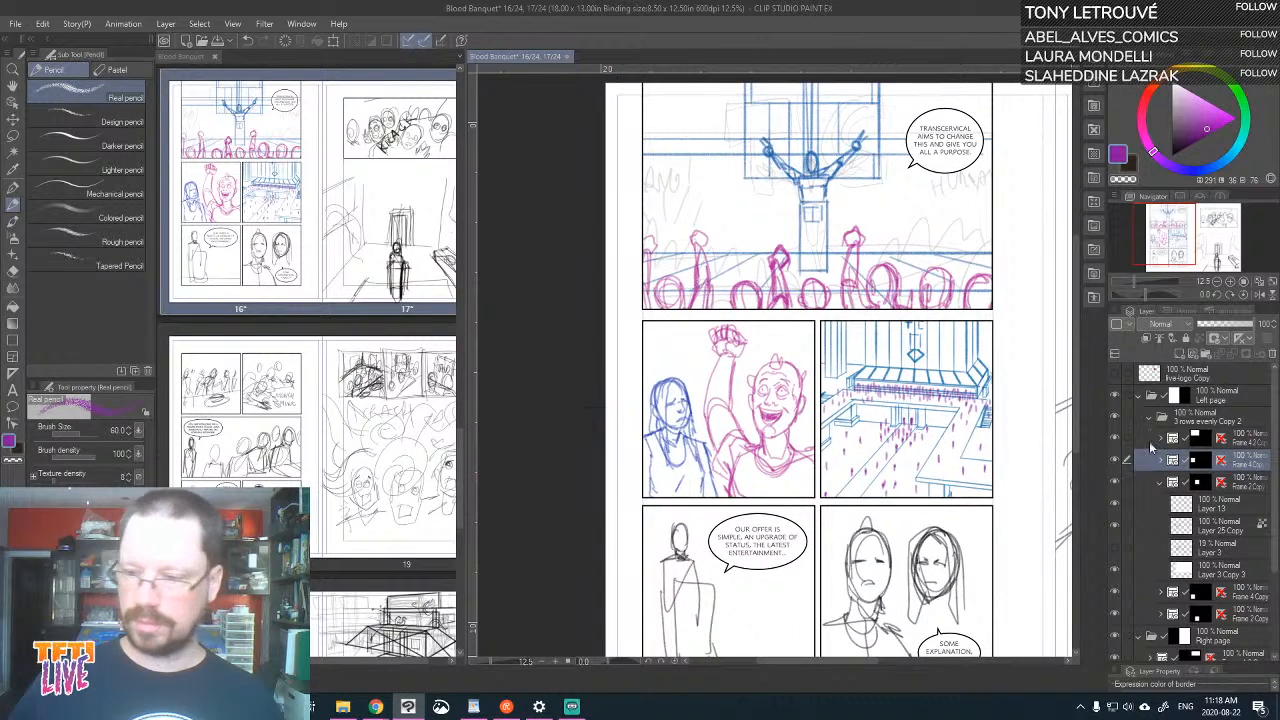
{"action": "left_click", "coordinate": [1162, 439]}
{"action": "left_click", "coordinate": [1114, 549]}
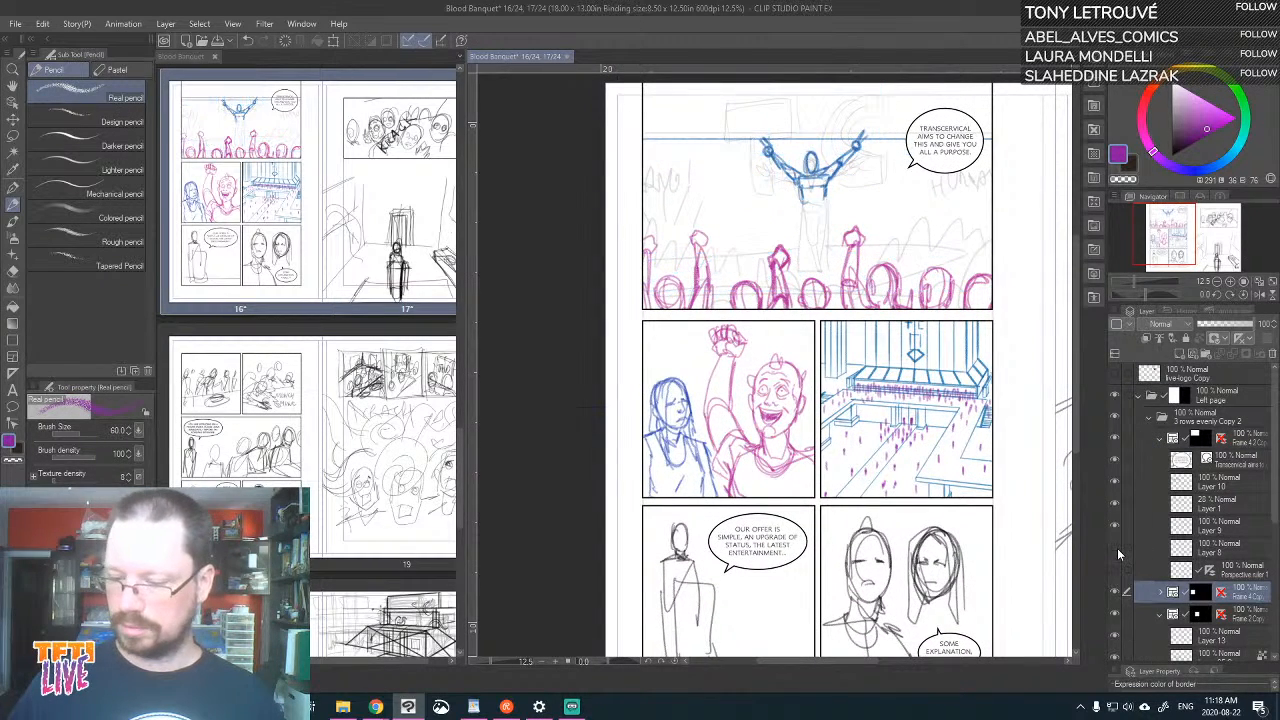
{"action": "left_click", "coordinate": [1117, 546]}
{"action": "left_click", "coordinate": [1114, 527]}
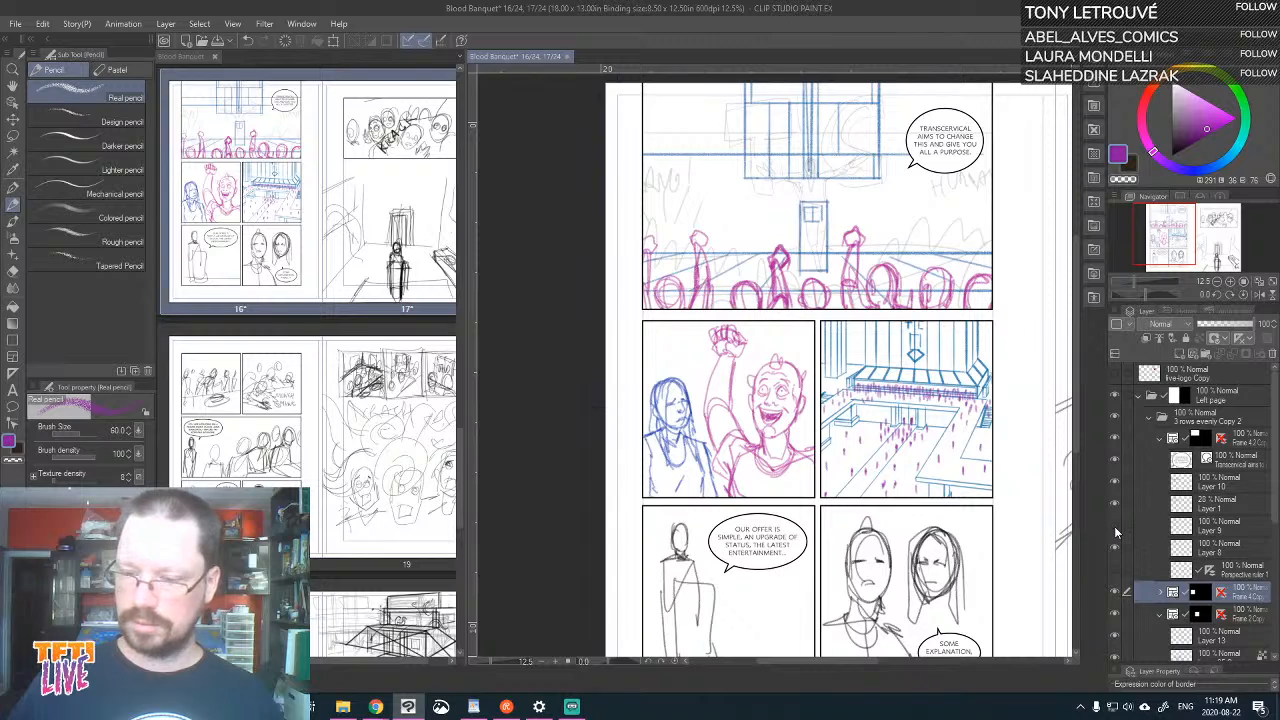
{"action": "left_click", "coordinate": [1114, 526]}
{"action": "left_click", "coordinate": [1115, 503]}
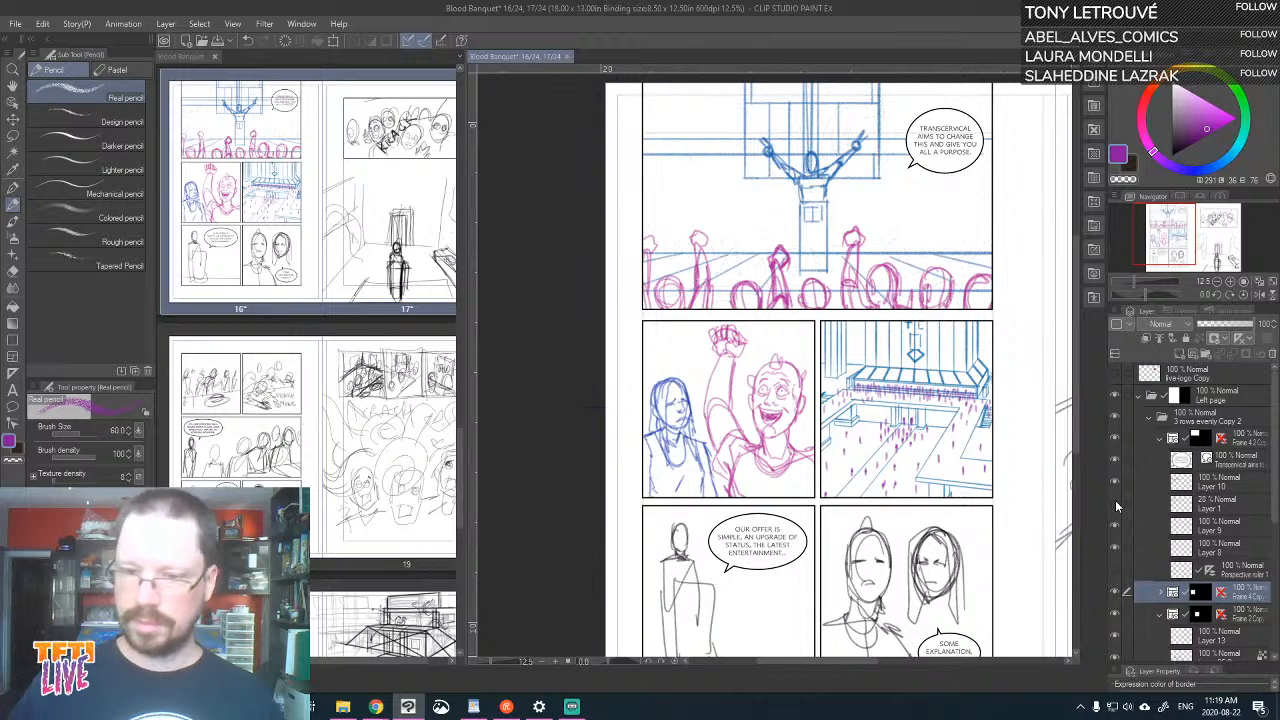
{"action": "left_click", "coordinate": [1117, 526]}
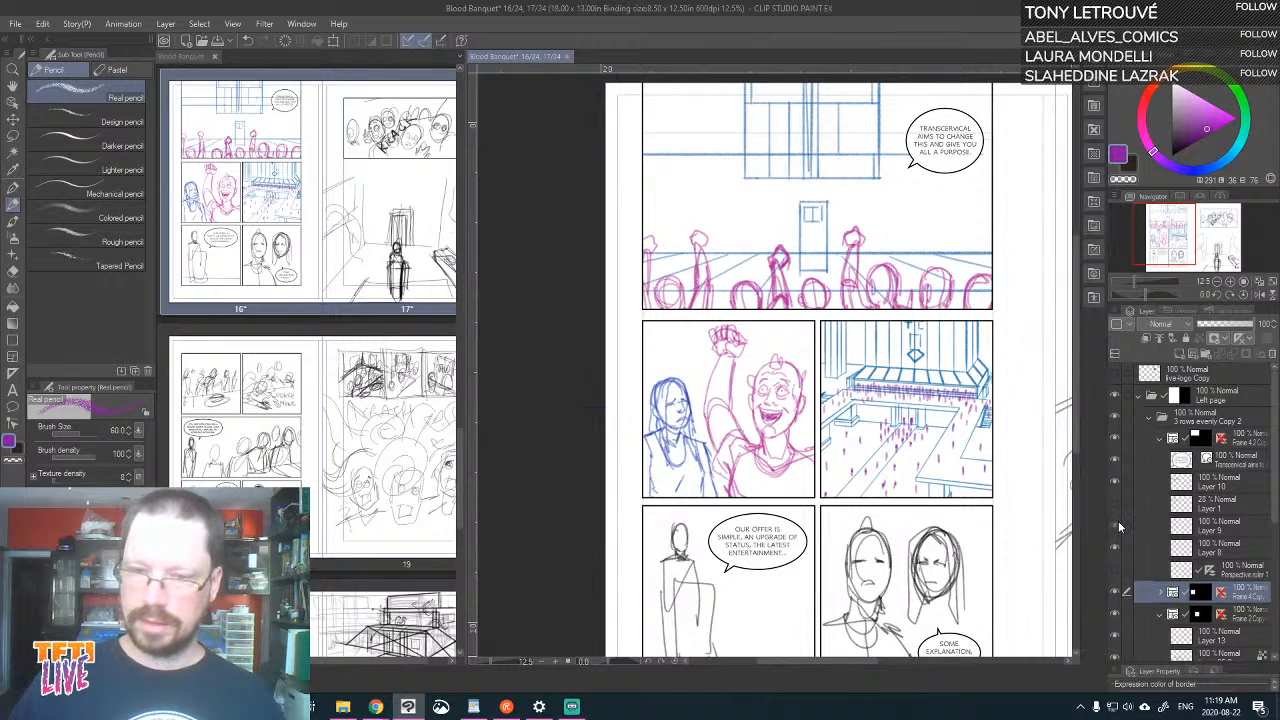
{"action": "left_click", "coordinate": [1117, 526]}
Scale down the arms-raised speaker on Layer 9, place him behind the podium in the top panel, and set the drawing colour to blue
{"action": "left_click", "coordinate": [1220, 526]}
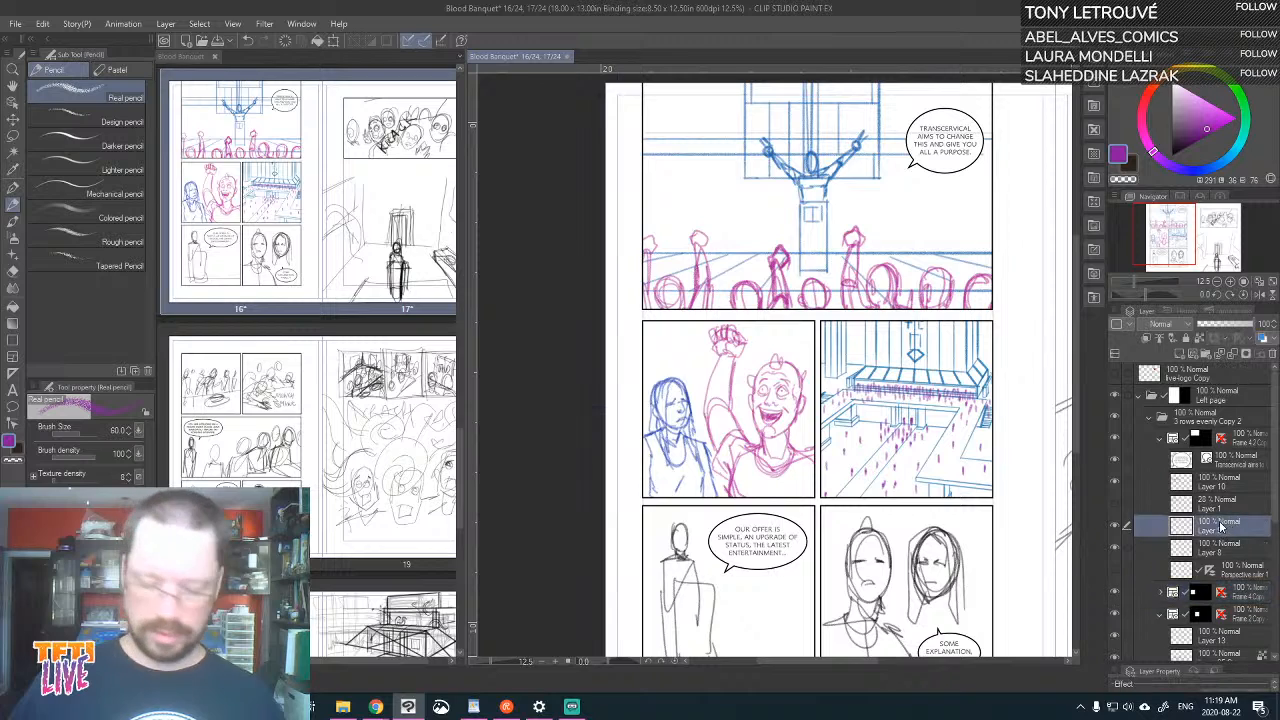
{"action": "key", "text": "ctrl+t"}
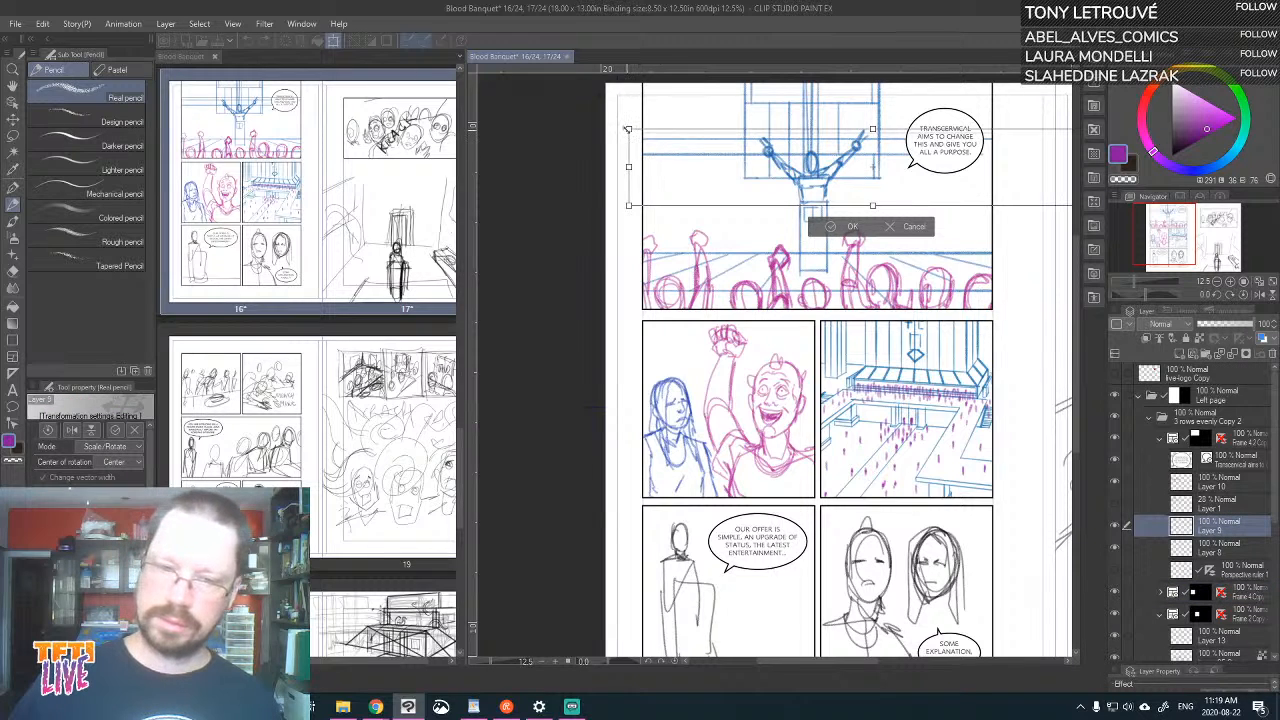
{"action": "left_click_drag", "start_coordinate": [637, 134], "coordinate": [689, 156]}
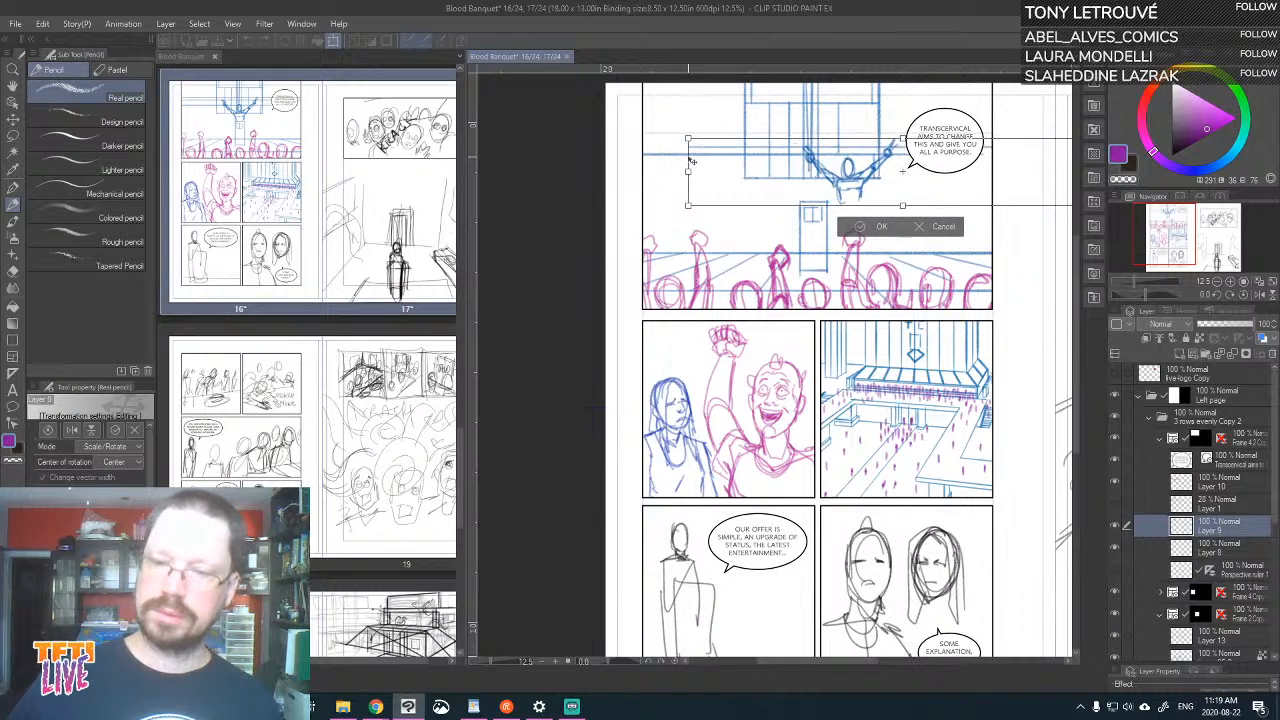
{"action": "left_click_drag", "start_coordinate": [948, 188], "coordinate": [905, 199]}
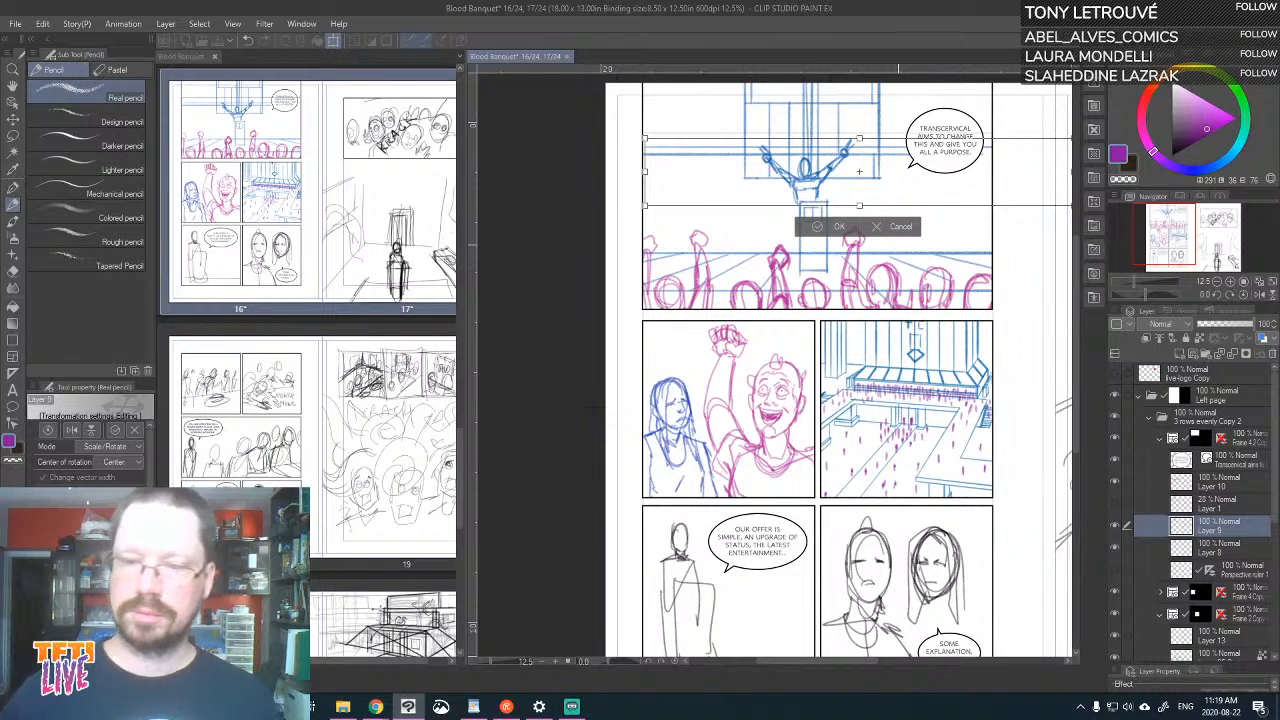
{"action": "key", "text": "Return"}
{"action": "left_click_drag", "start_coordinate": [1206, 175], "coordinate": [1222, 173]}
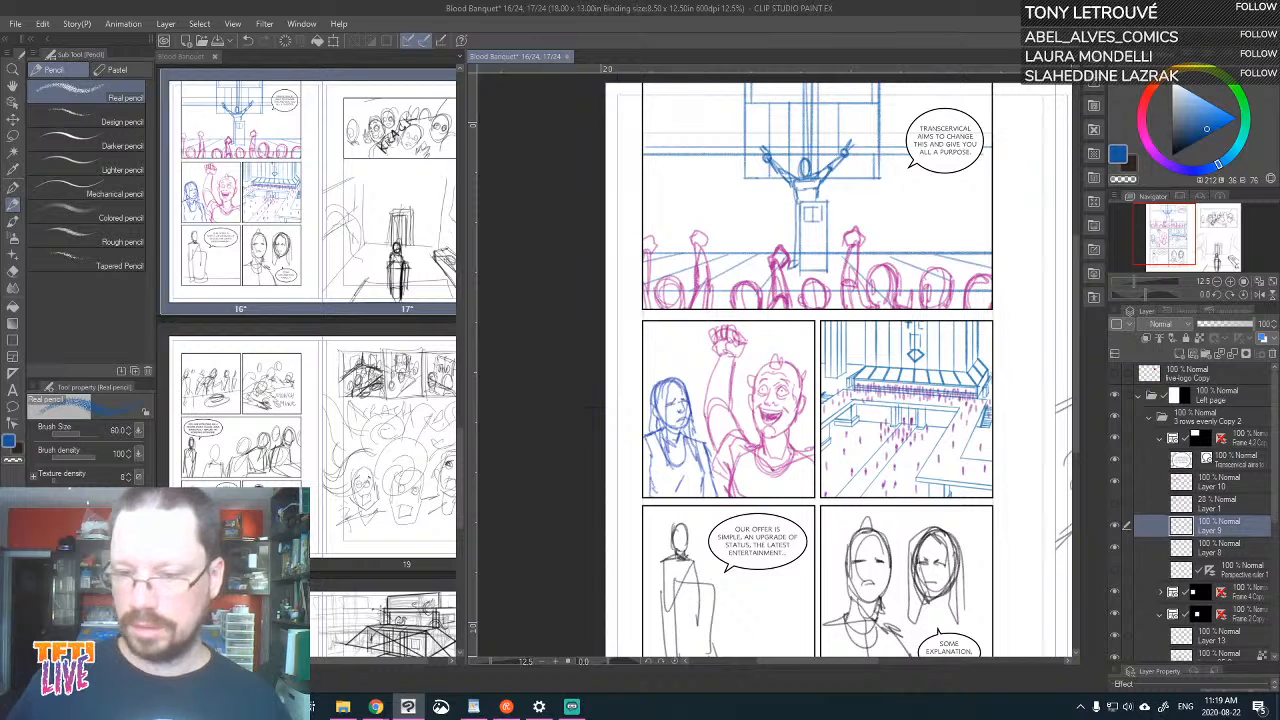
Collapse the frame folders of the top panel and the plaza panel, and expand the folder of the "Our offer is simple" panel
{"action": "left_click_drag", "start_coordinate": [734, 410], "coordinate": [699, 252]}
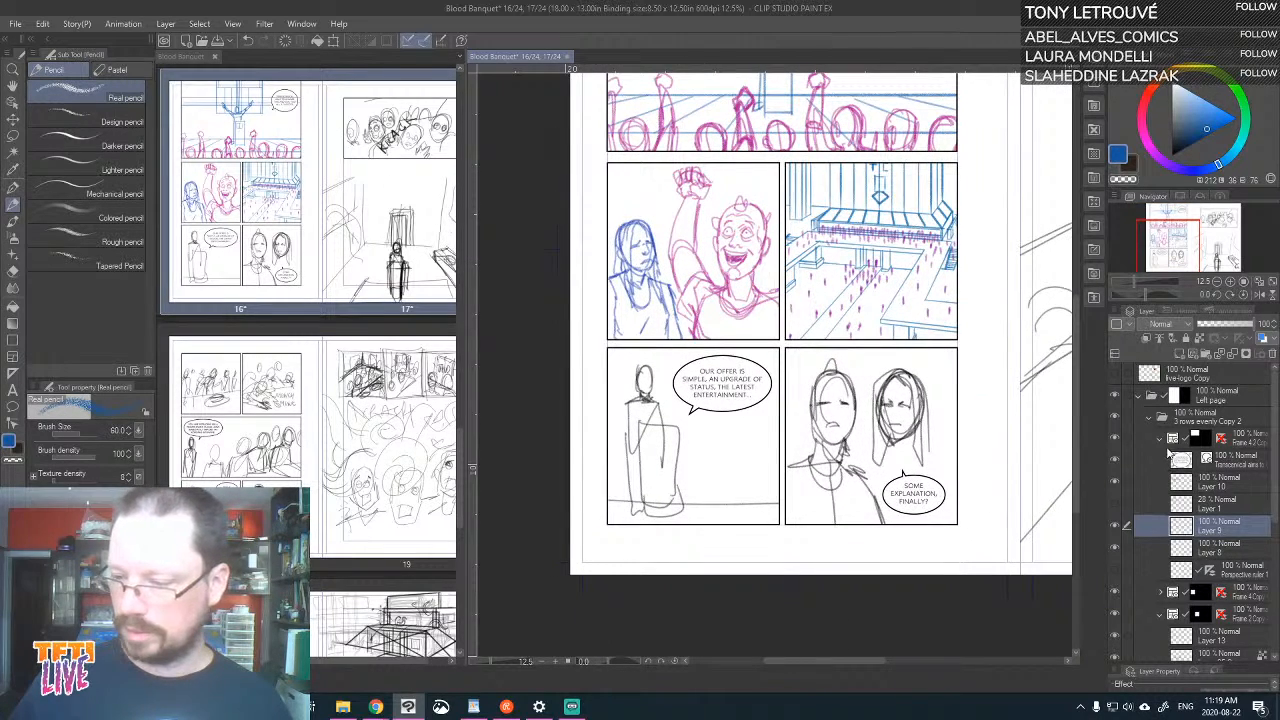
{"action": "left_click", "coordinate": [1160, 439]}
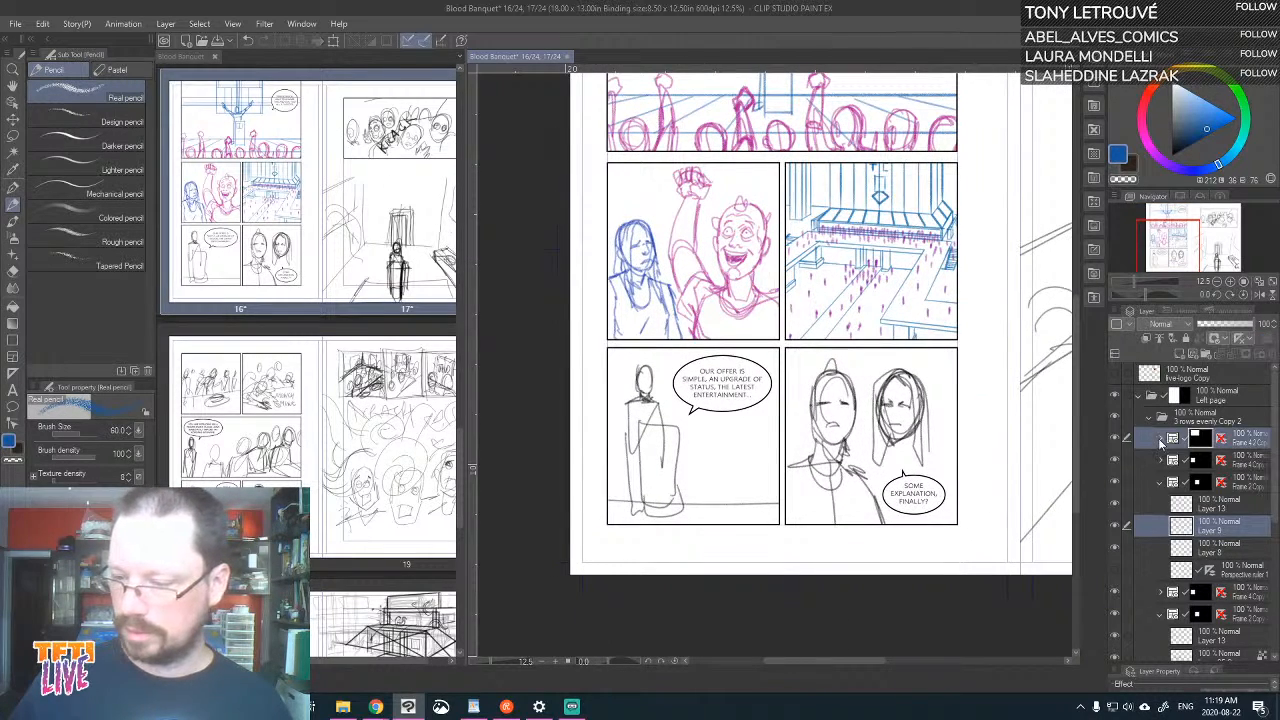
{"action": "left_click", "coordinate": [1116, 614]}
{"action": "left_click", "coordinate": [1116, 614]}
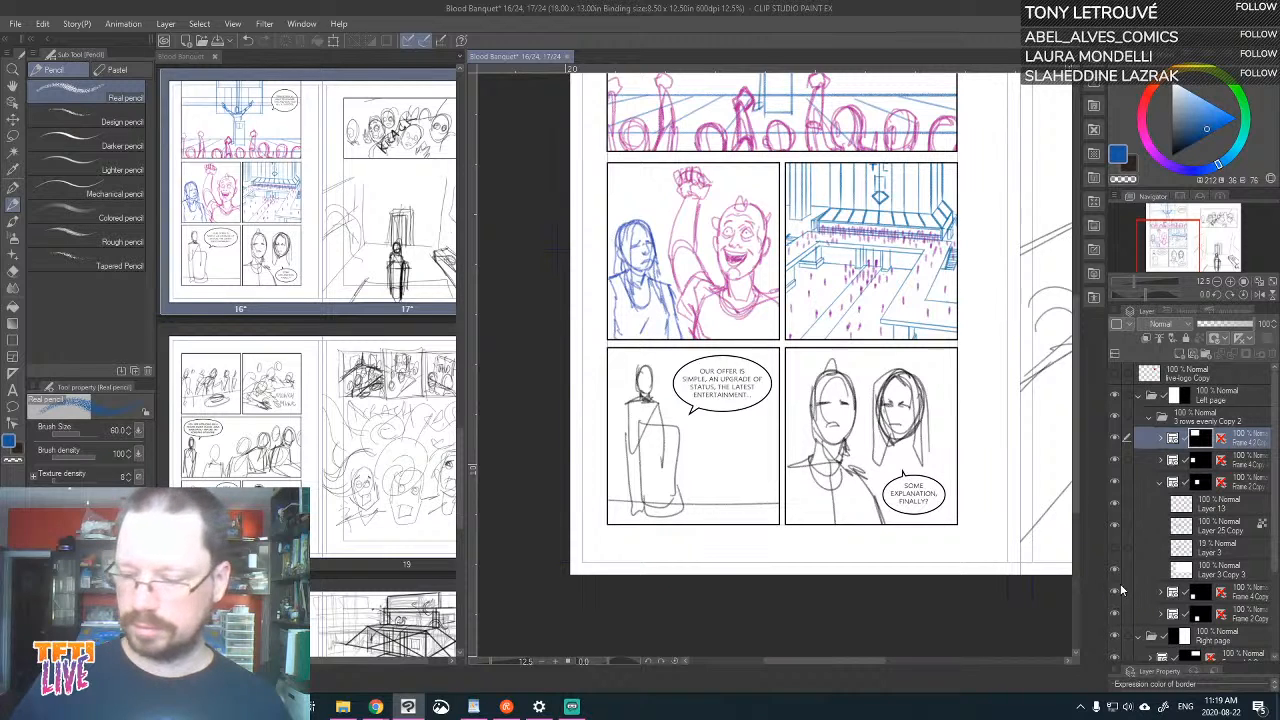
{"action": "left_click", "coordinate": [1162, 592]}
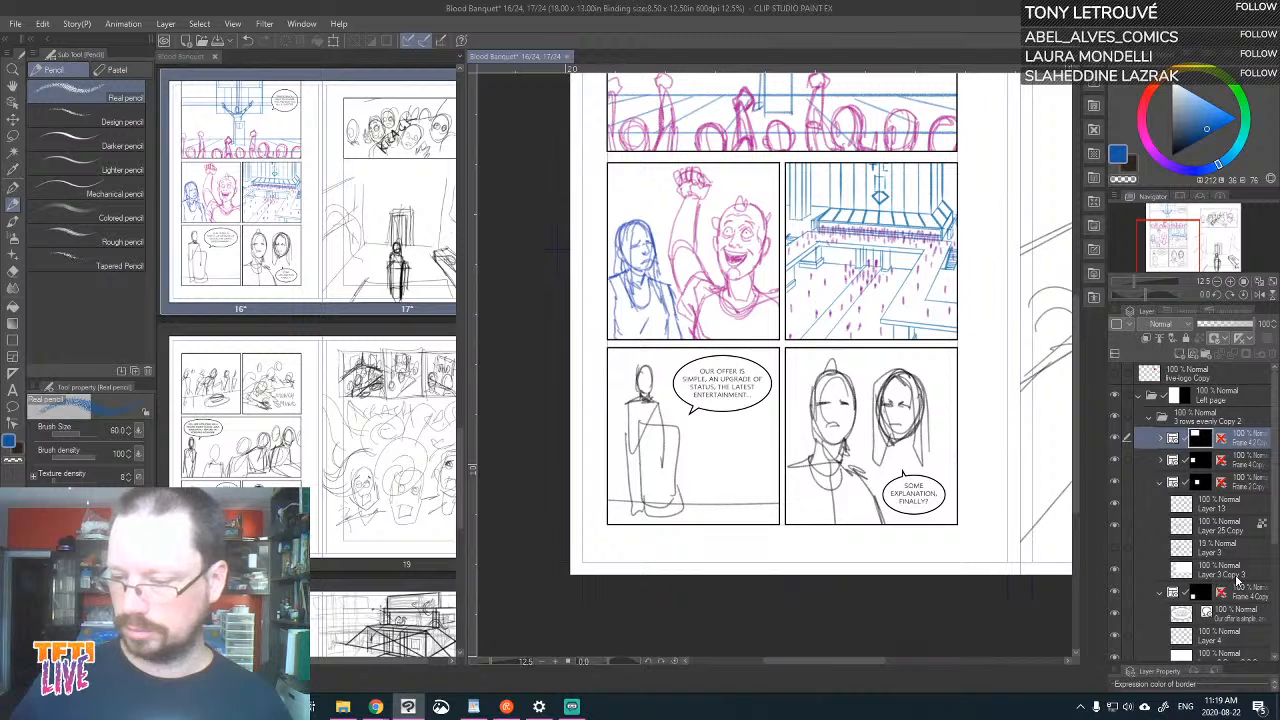
{"action": "left_click_drag", "start_coordinate": [850, 510], "coordinate": [860, 458]}
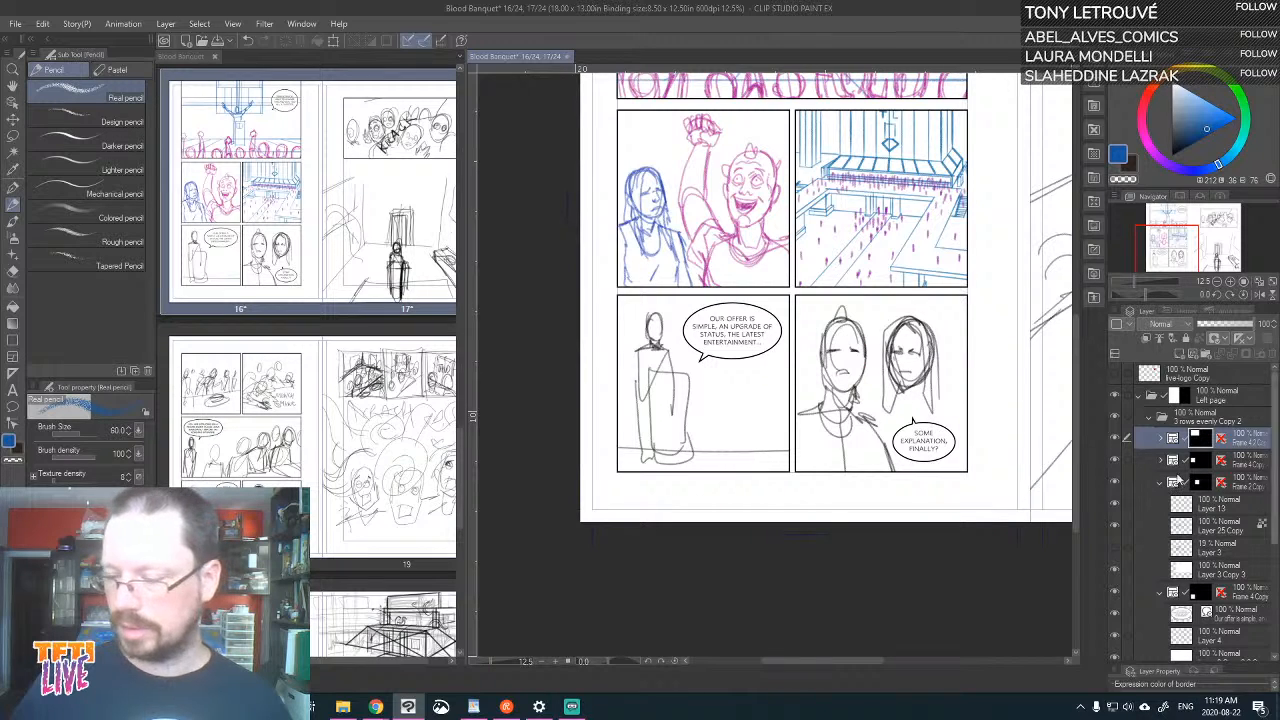
{"action": "left_click", "coordinate": [1160, 484]}
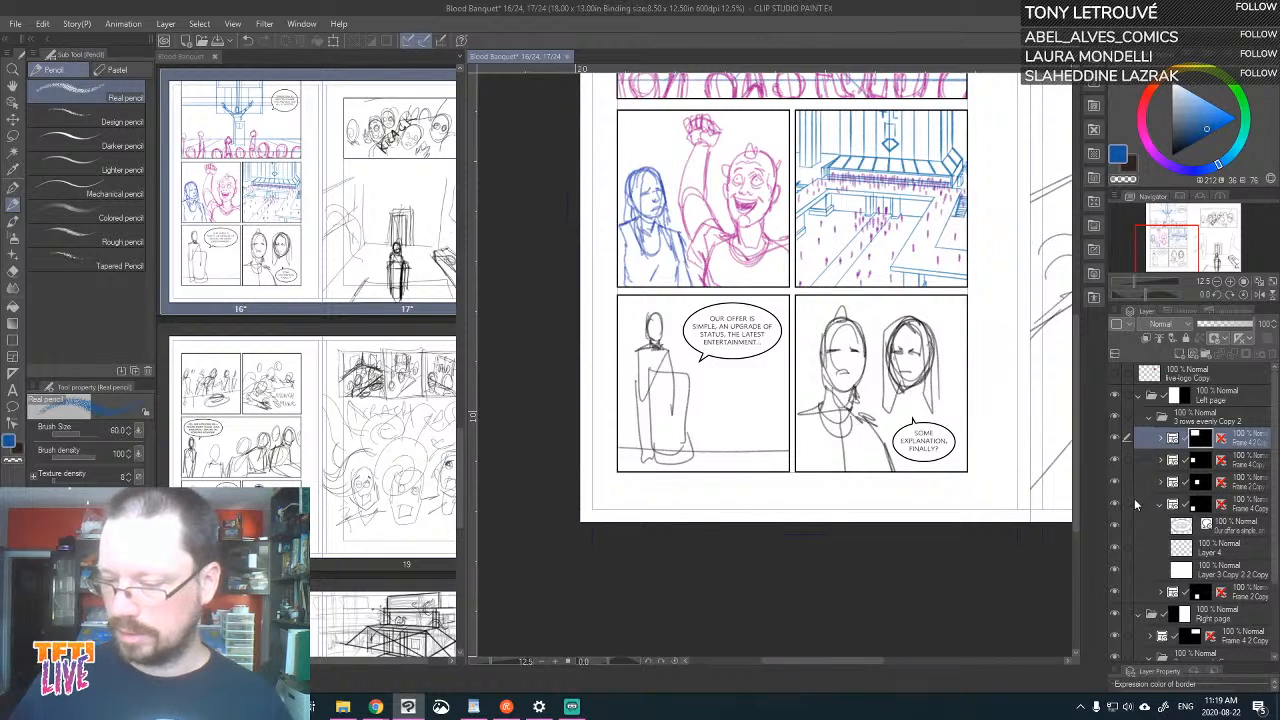
Fade the rough standing figure on Layer 4 in the "Our offer is simple" panel to 15% opacity
{"action": "left_click", "coordinate": [1115, 505]}
{"action": "left_click", "coordinate": [1115, 505]}
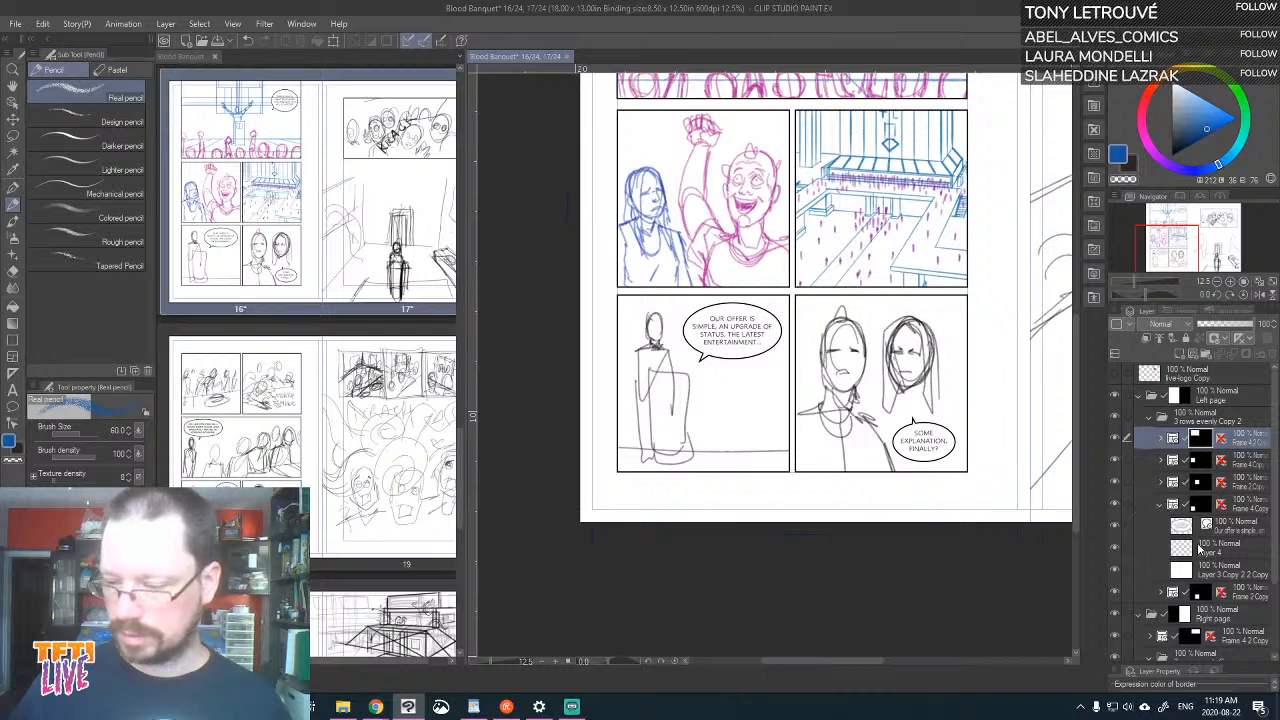
{"action": "left_click", "coordinate": [1218, 549]}
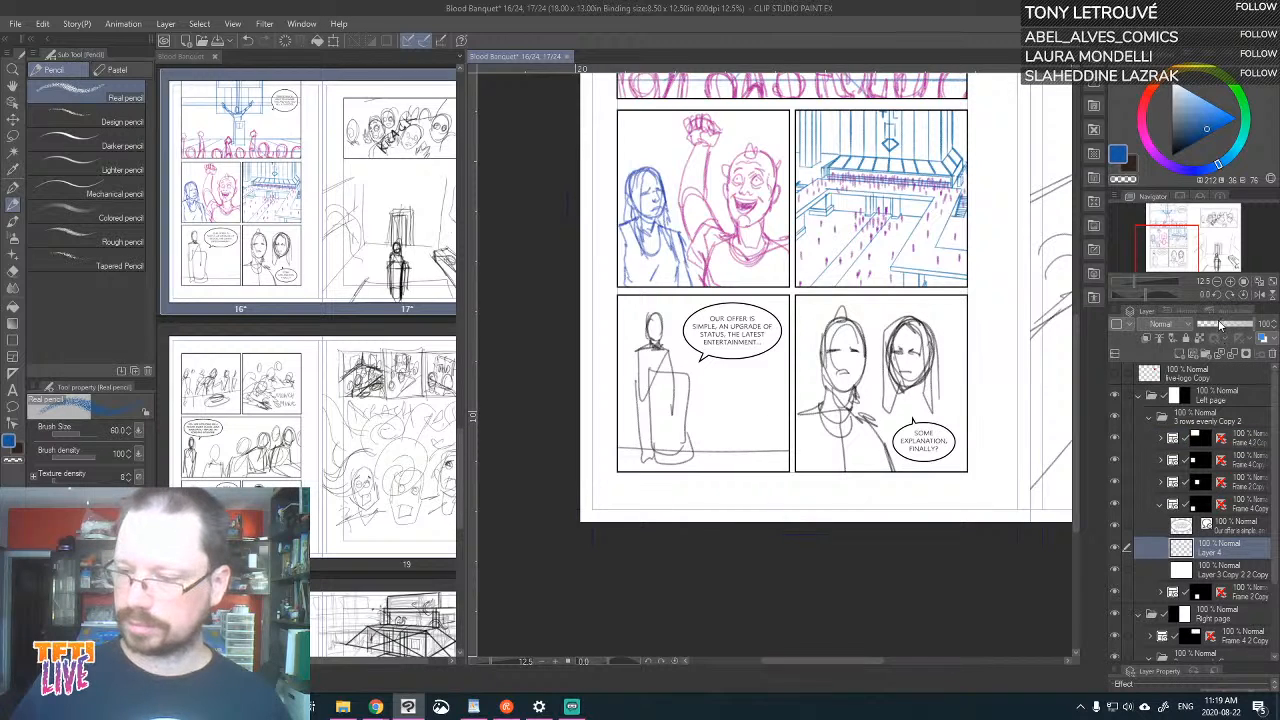
{"action": "left_click", "coordinate": [1211, 326]}
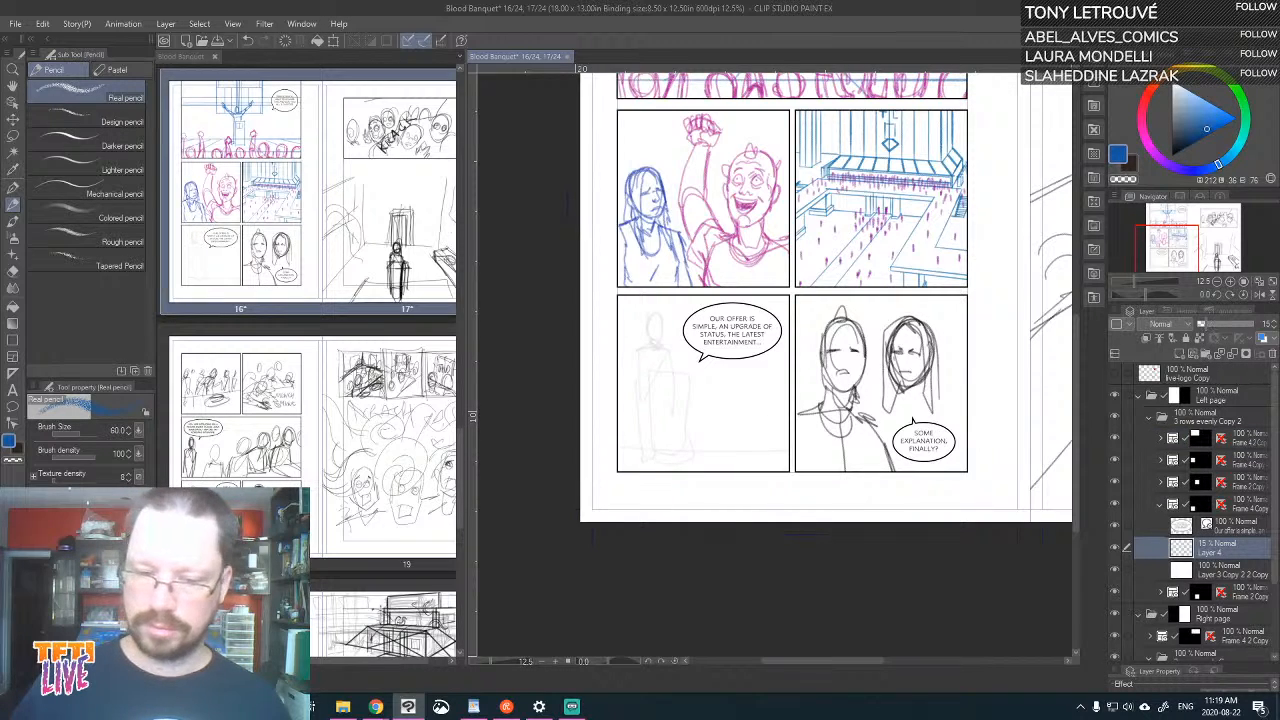
Check the font and size of the lettering in the "Our offer is simple" balloon
{"action": "key", "text": "ctrl+plus"}
{"action": "key", "text": "ctrl+plus"}
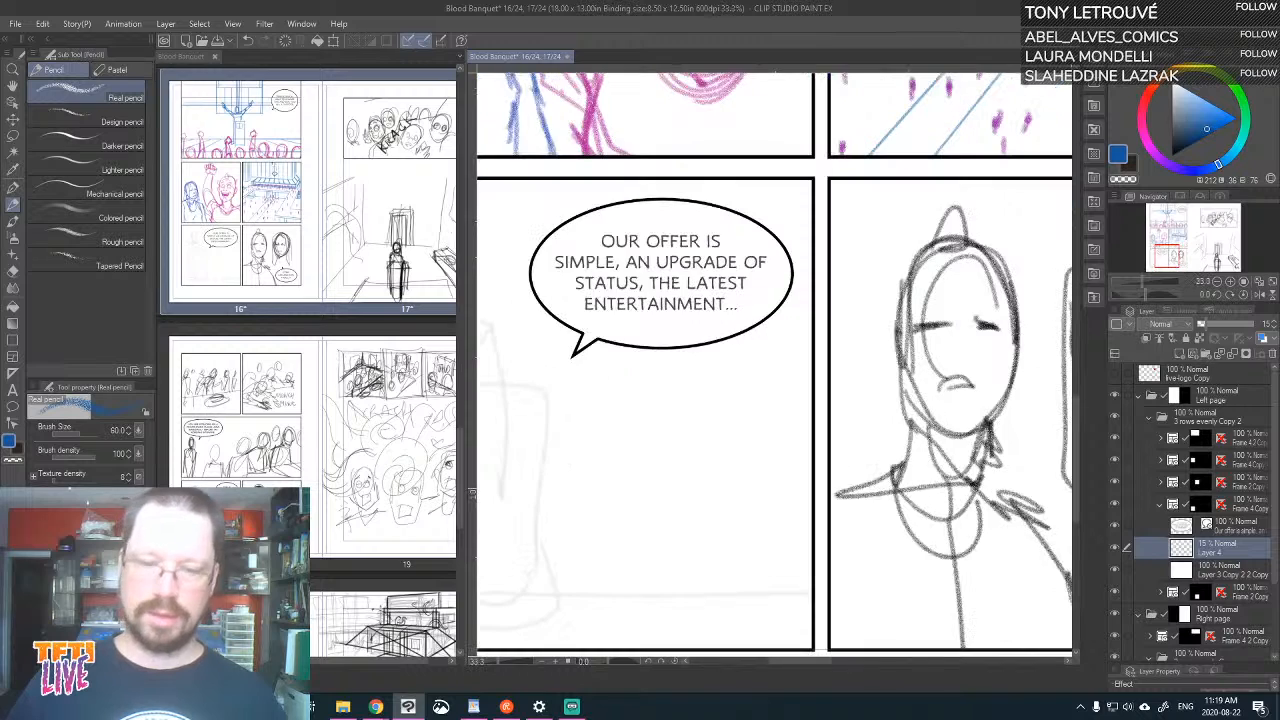
{"action": "left_click", "coordinate": [18, 386]}
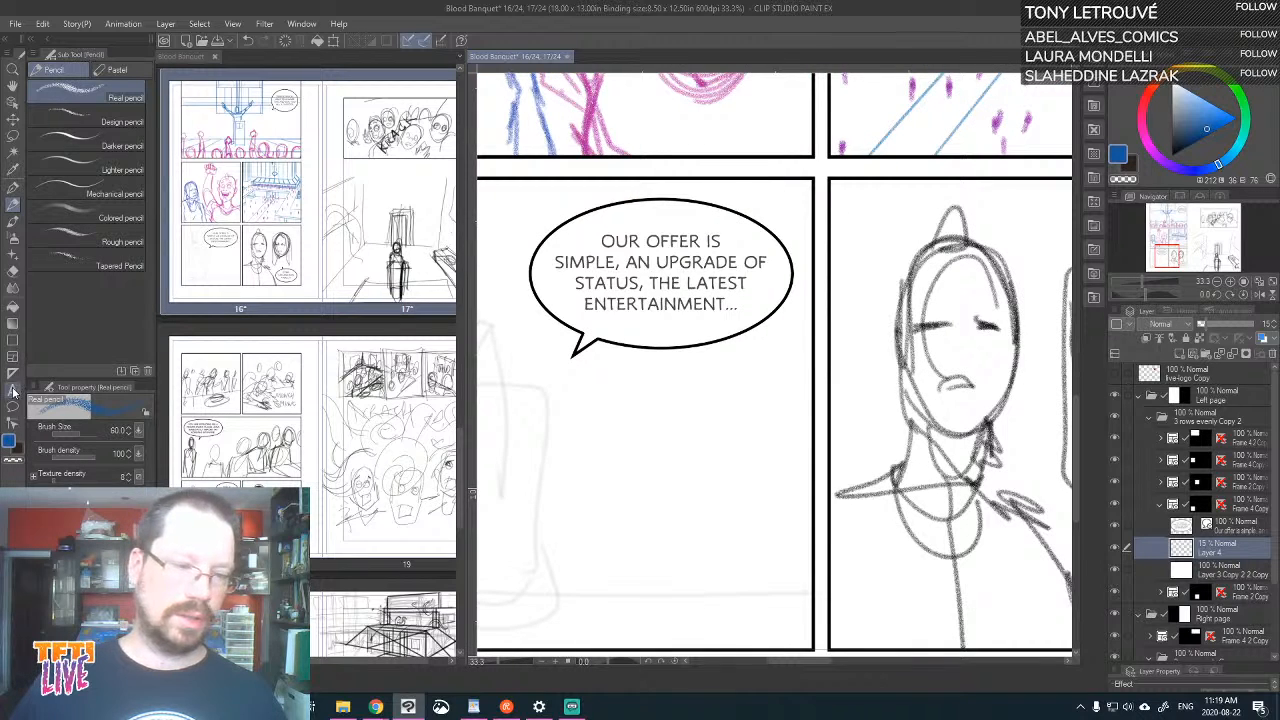
{"action": "left_click", "coordinate": [660, 265]}
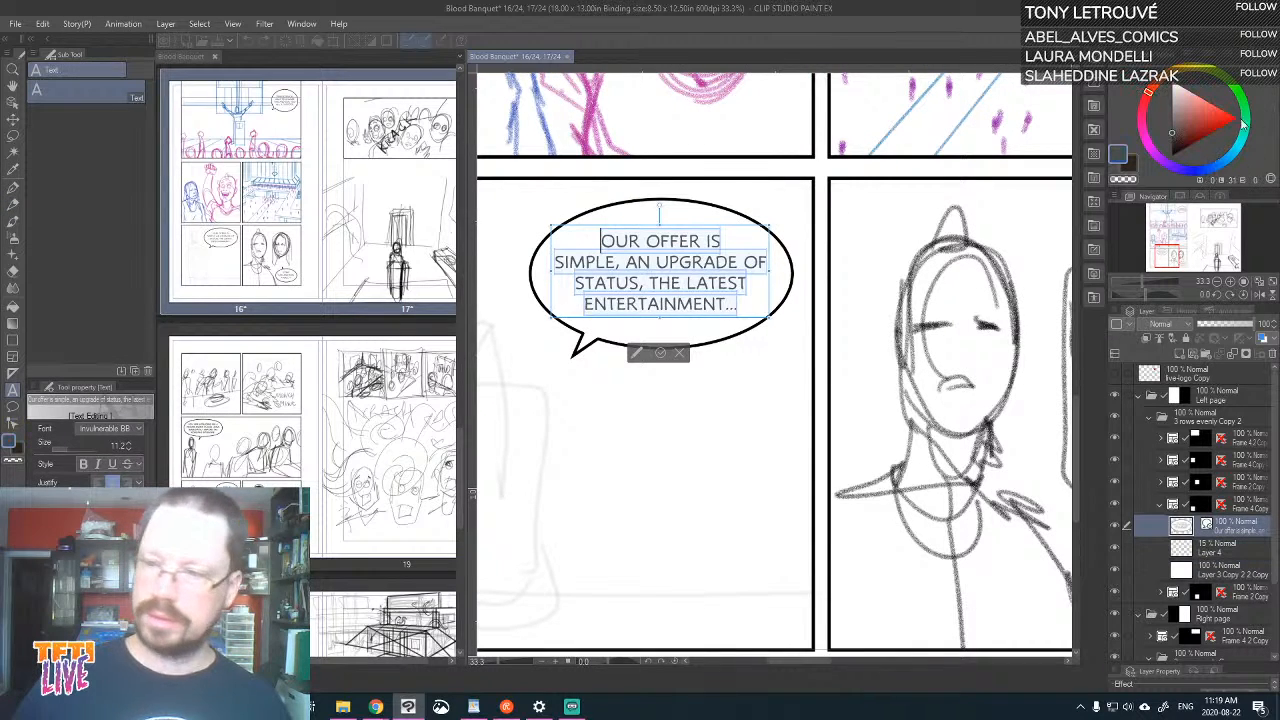
{"action": "left_click", "coordinate": [13, 116]}
Check the font and size of the lettering in the top panel's "Transcervical aims to change" balloon for comparison
{"action": "left_click_drag", "start_coordinate": [945, 180], "coordinate": [960, 672]}
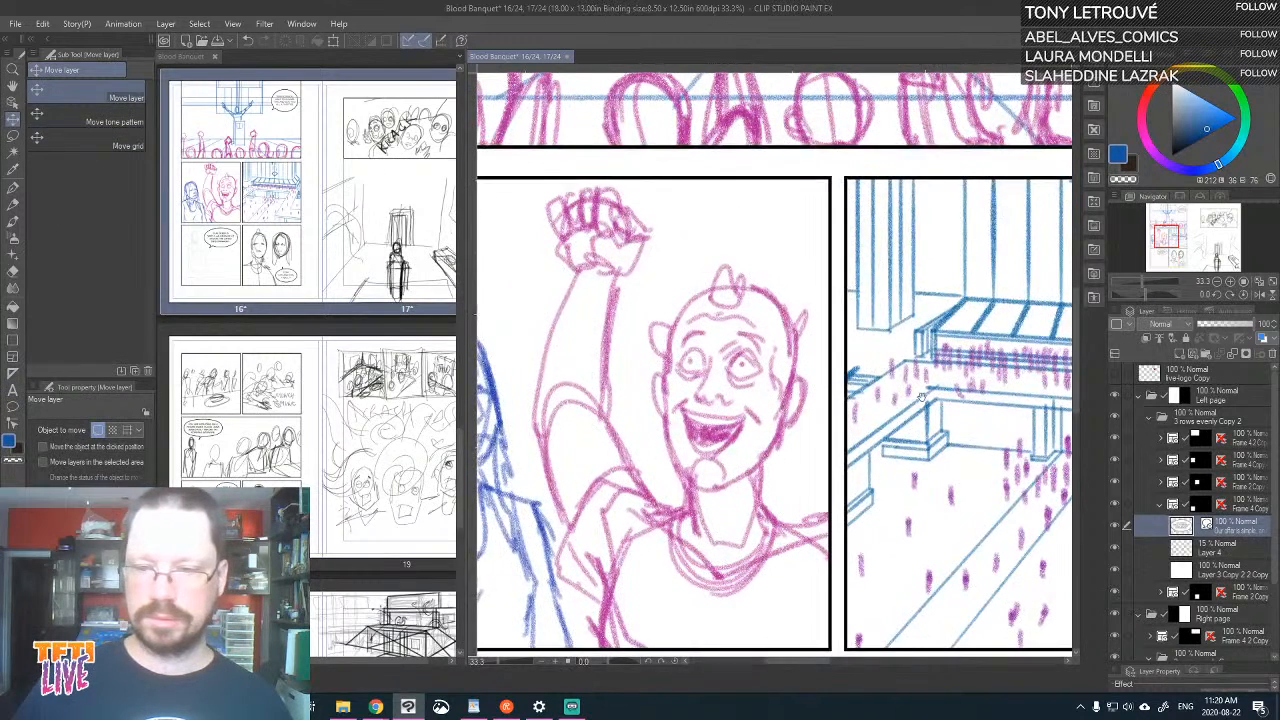
{"action": "left_click_drag", "start_coordinate": [995, 168], "coordinate": [745, 663]}
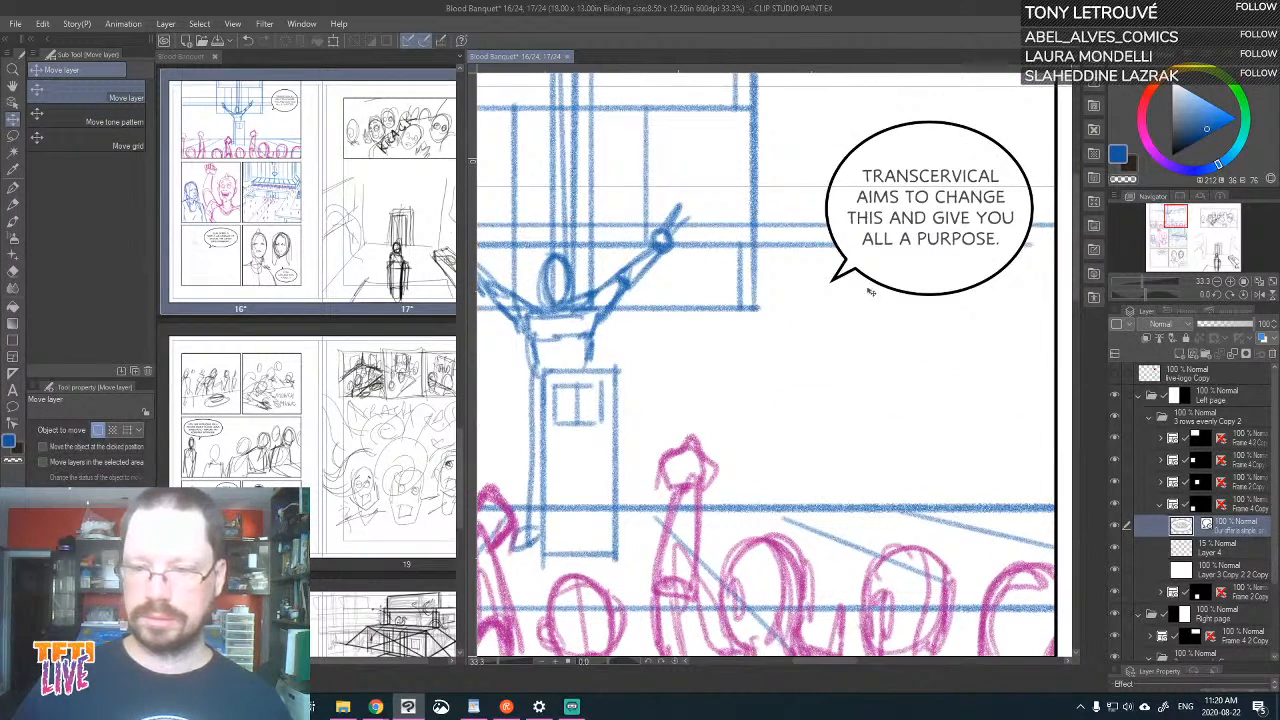
{"action": "left_click", "coordinate": [13, 390]}
{"action": "left_click", "coordinate": [997, 215]}
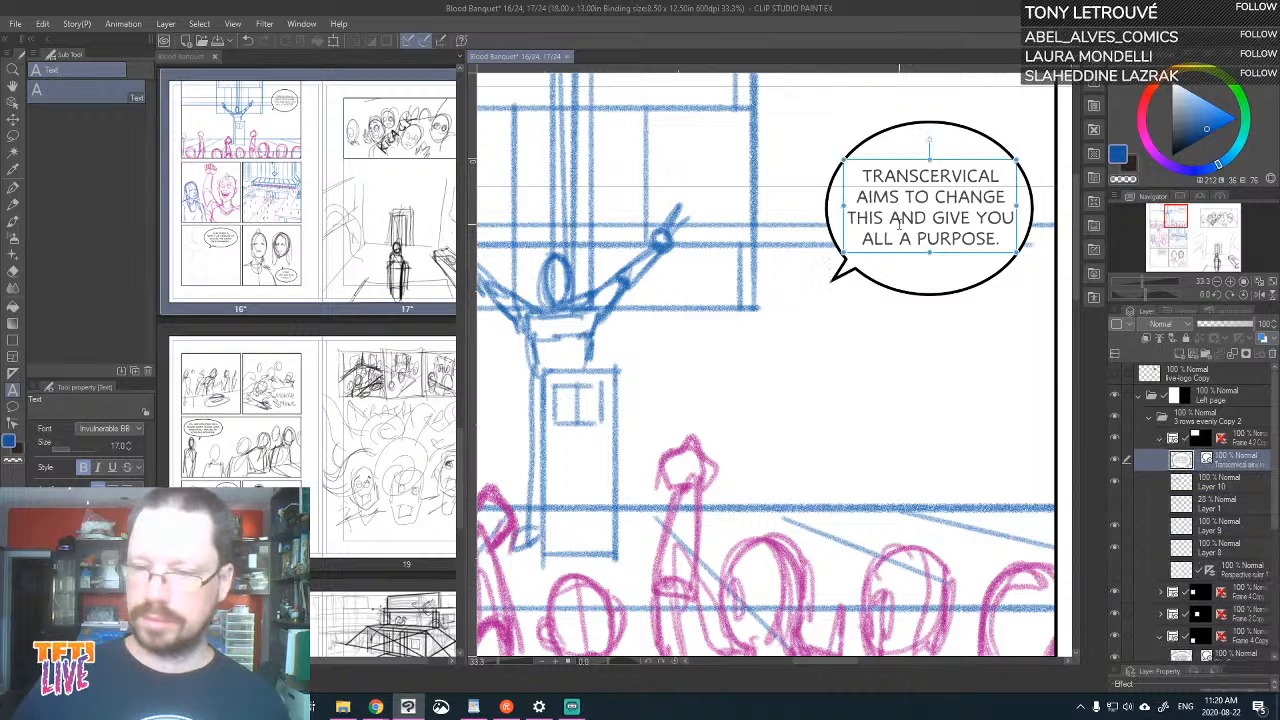
{"action": "key", "text": "ctrl+a"}
{"action": "left_click_drag", "start_coordinate": [1203, 112], "coordinate": [1166, 166]}
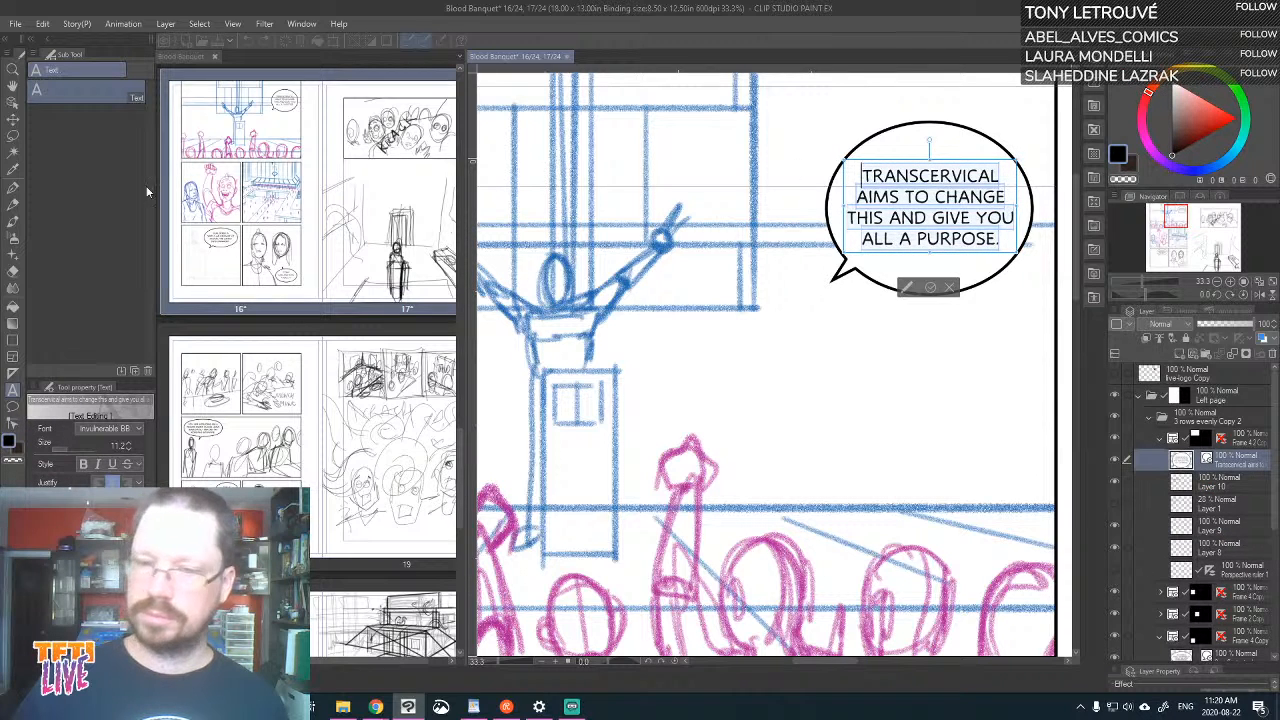
{"action": "left_click", "coordinate": [13, 118]}
Check what the top panel's sketch layers contain by toggling Layers 10 and 8, and collapse that frame folder
{"action": "scroll", "coordinate": [837, 423], "scroll_direction": "down", "scroll_amount": 5}
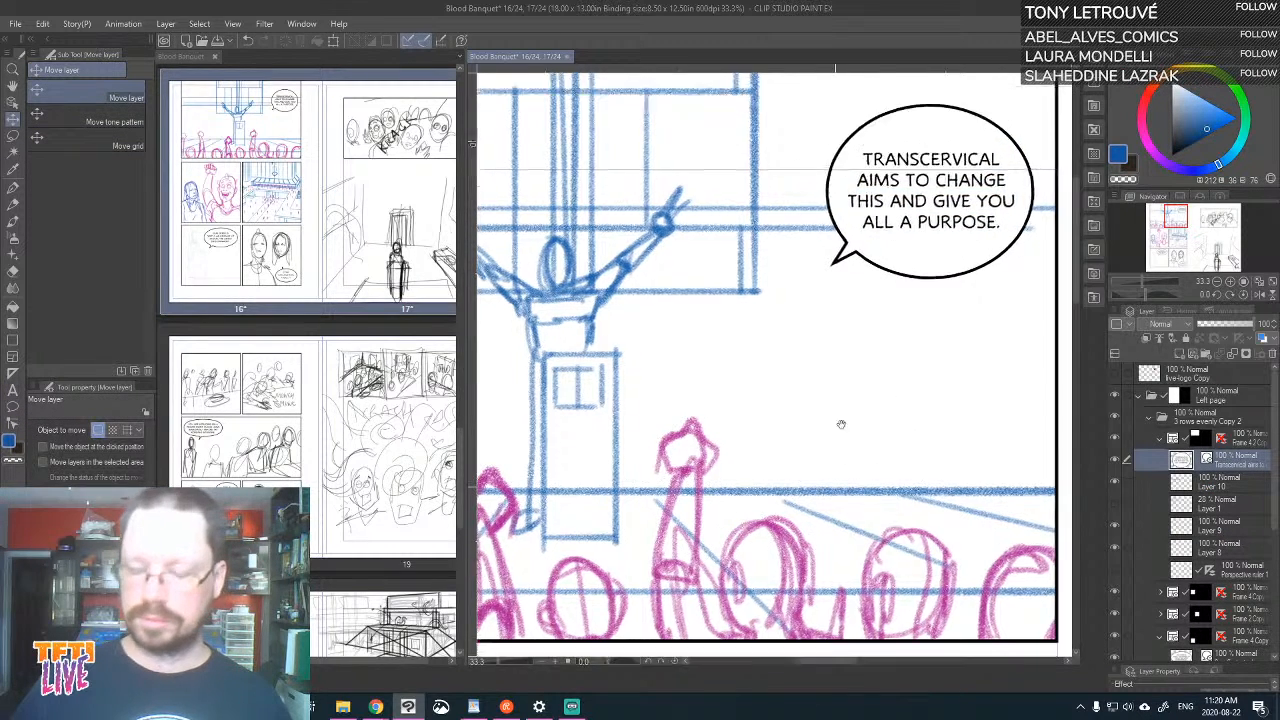
{"action": "scroll", "coordinate": [831, 281], "scroll_direction": "down", "scroll_amount": 10}
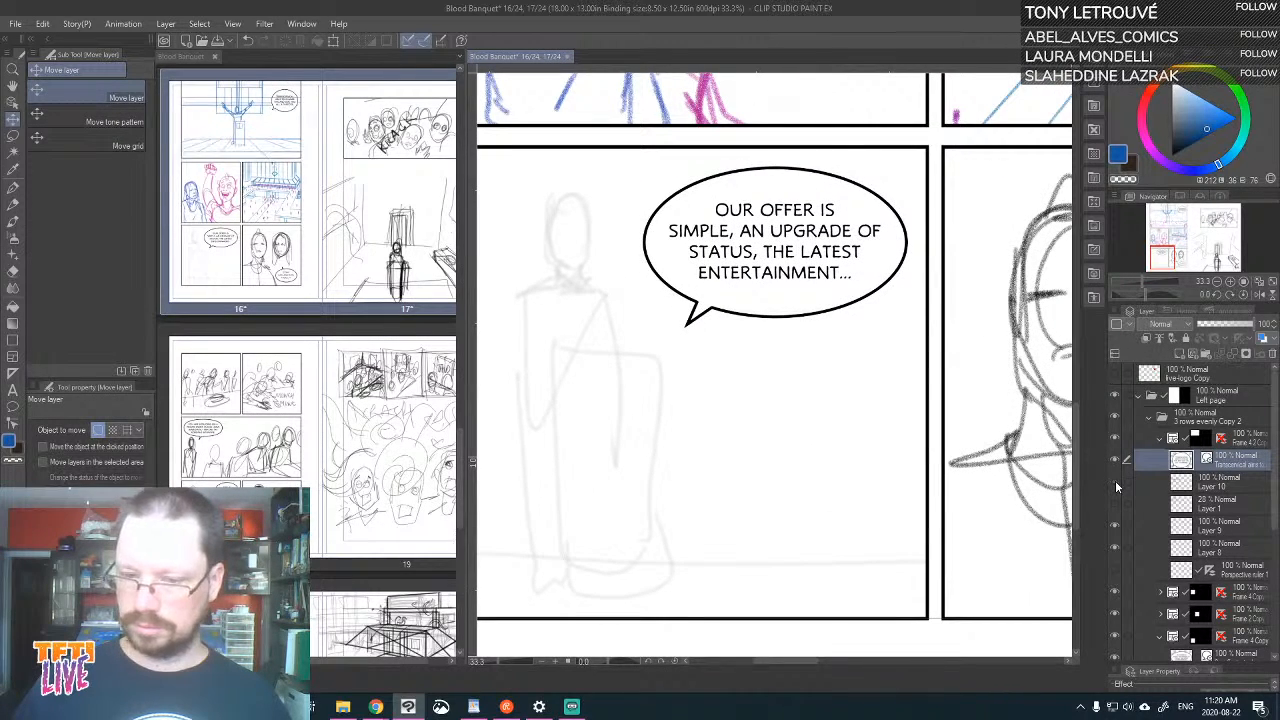
{"action": "left_click", "coordinate": [1245, 486]}
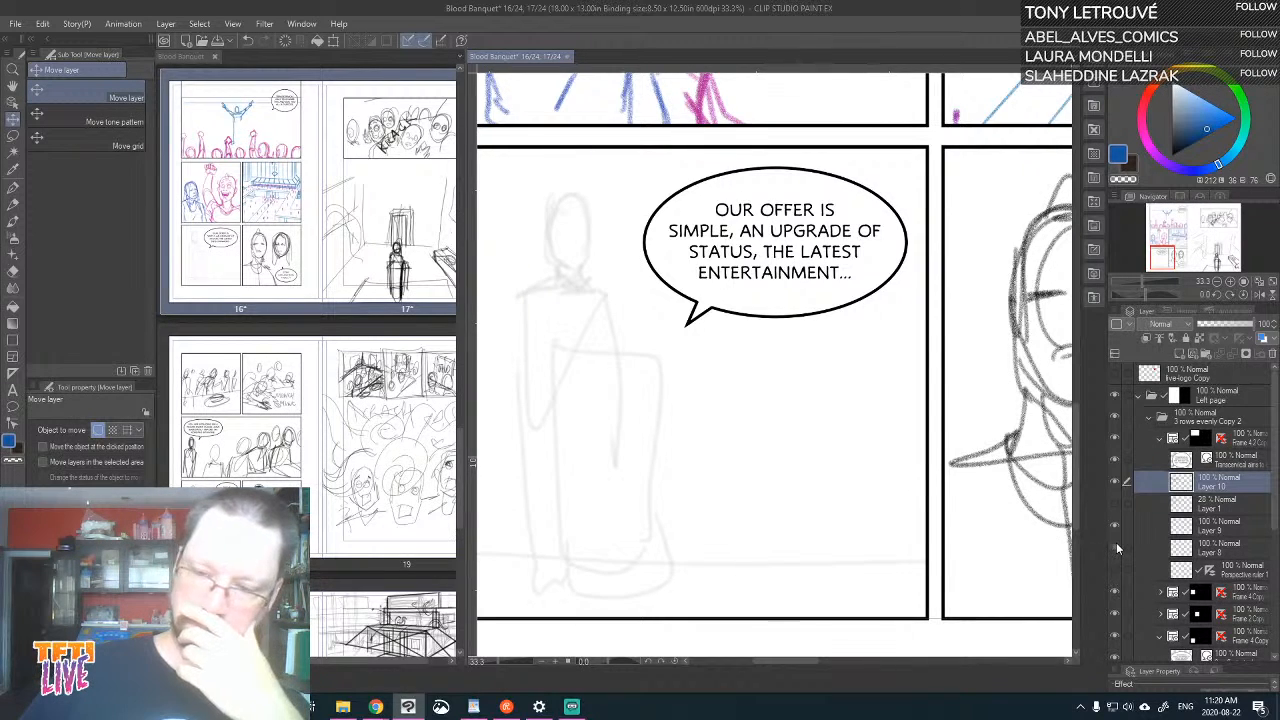
{"action": "left_click", "coordinate": [1139, 438]}
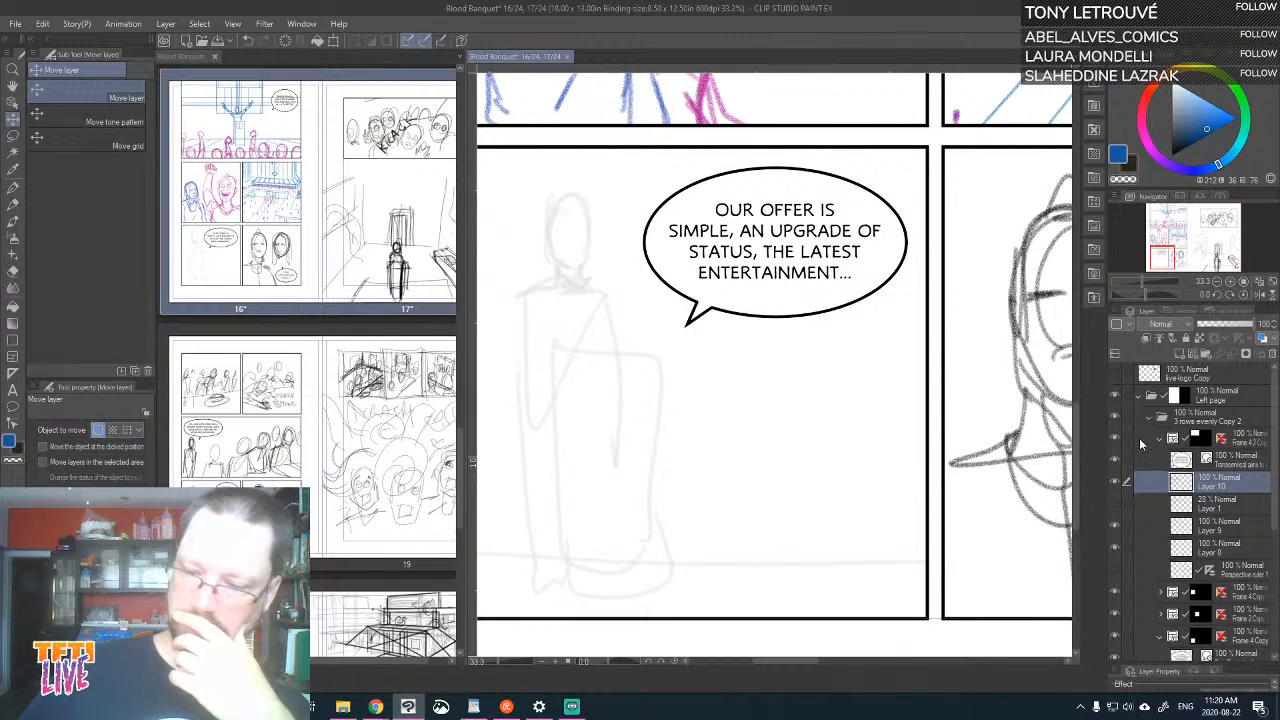
{"action": "left_click", "coordinate": [1160, 438]}
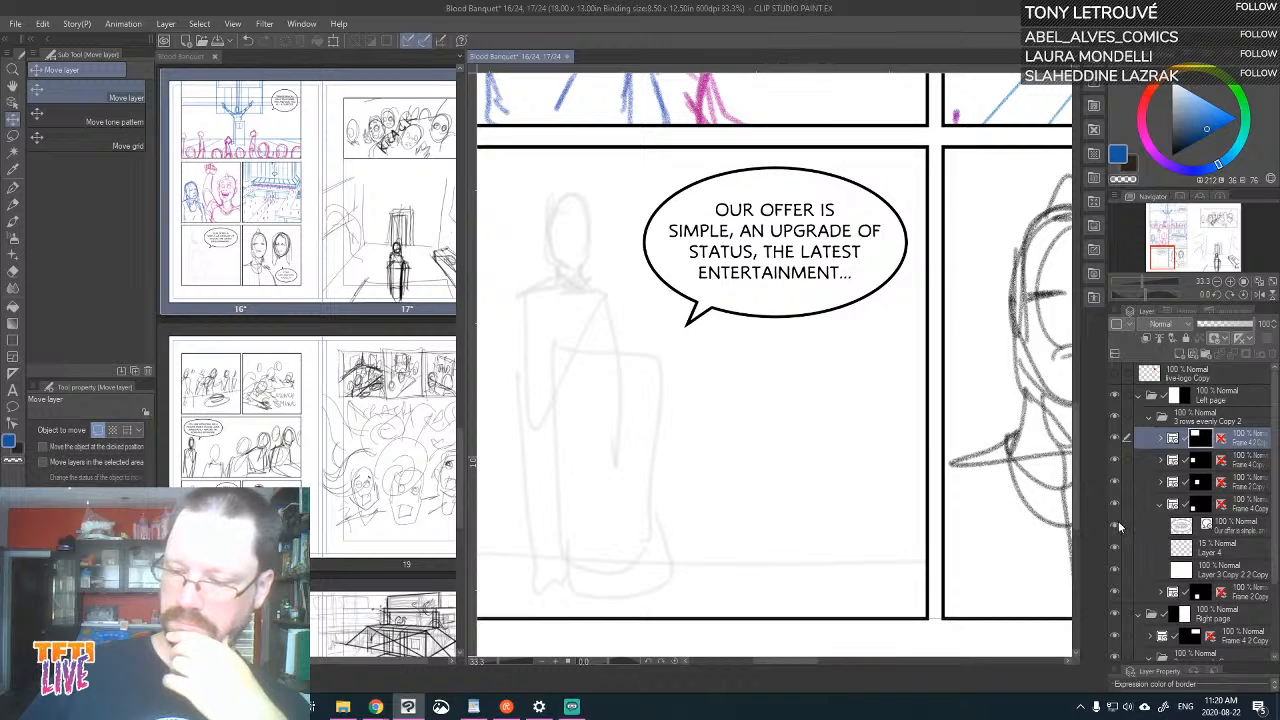
Rebreak the "Our offer is simple" balloon text so that "OF" starts the third line, before "STATUS, THE LATEST"
{"action": "left_click", "coordinate": [13, 391]}
{"action": "left_click", "coordinate": [851, 262]}
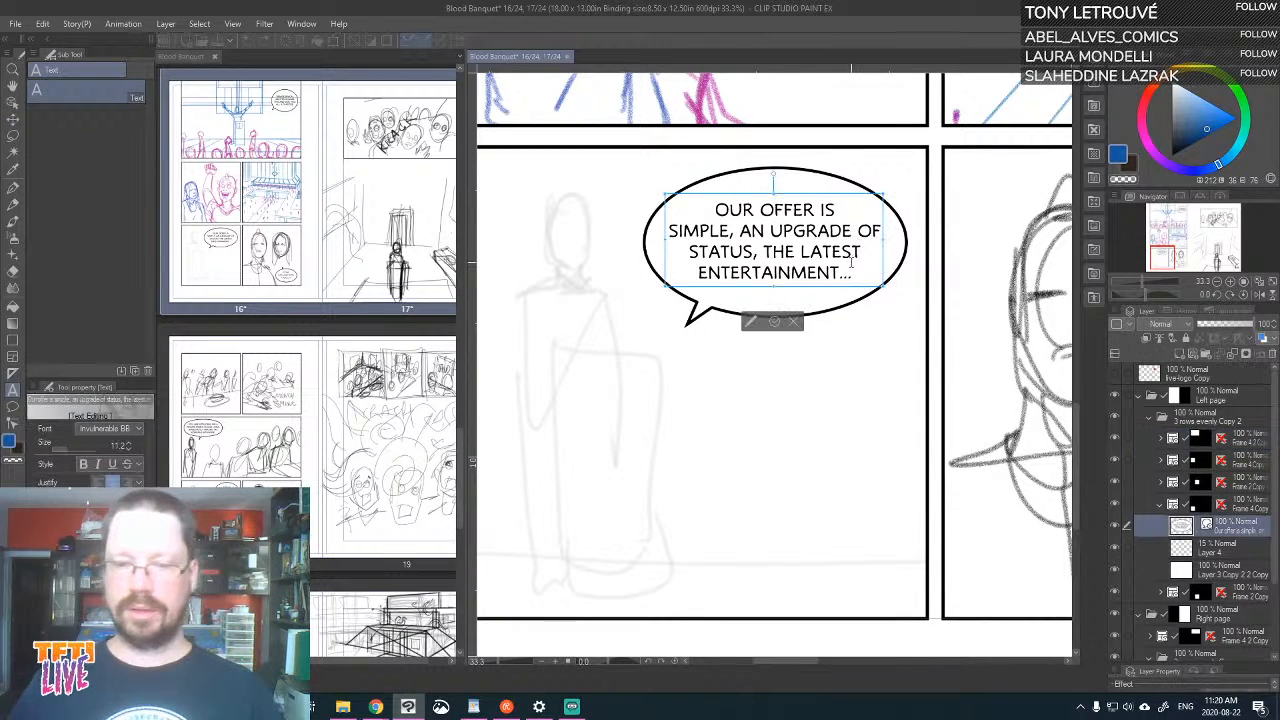
{"action": "key", "text": "BackSpace"}
{"action": "key", "text": "Return"}
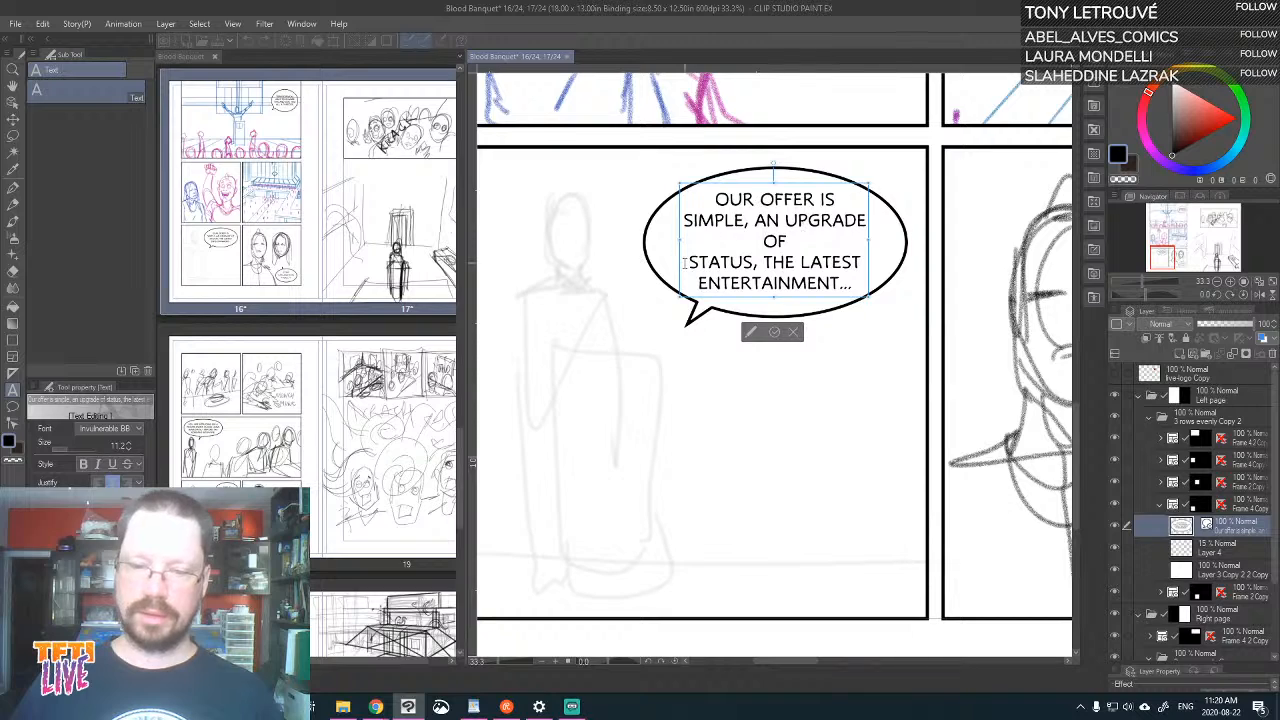
{"action": "key", "text": "BackSpace"}
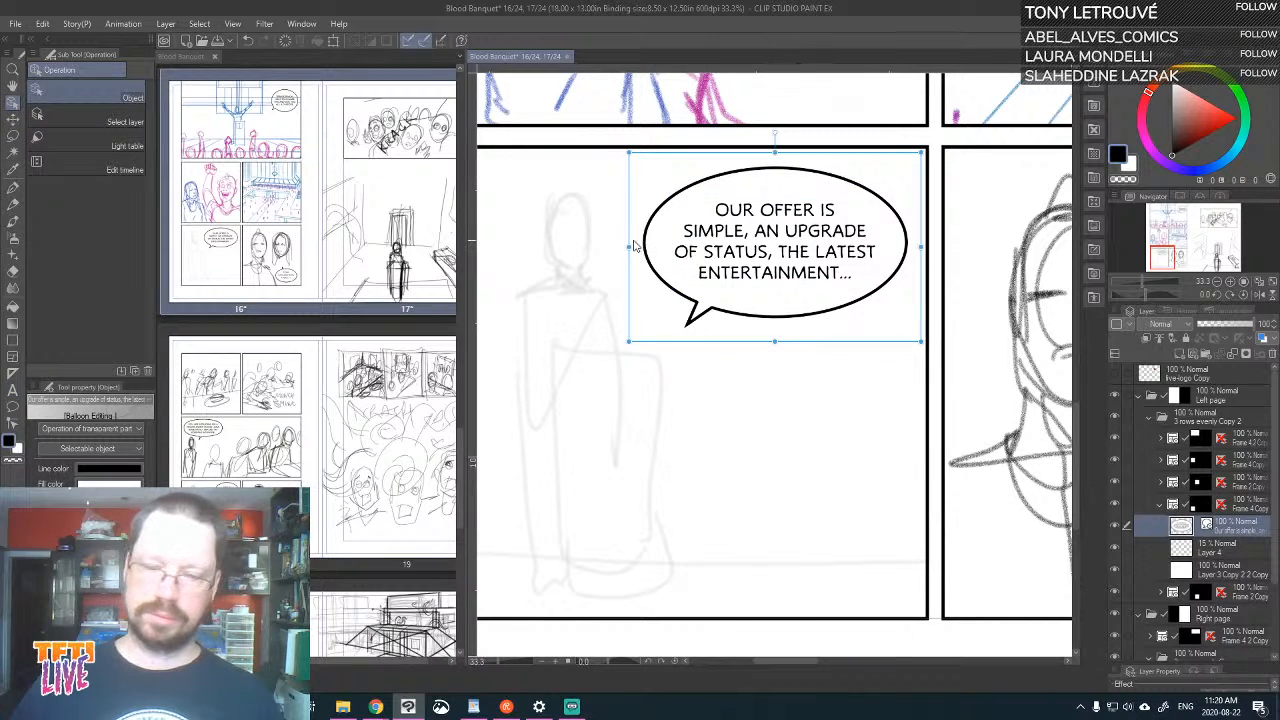
Narrow the "Our offer is simple" balloon and move it up against the panel's top border, nearer the standing figure
{"action": "left_click_drag", "start_coordinate": [631, 241], "coordinate": [664, 247]}
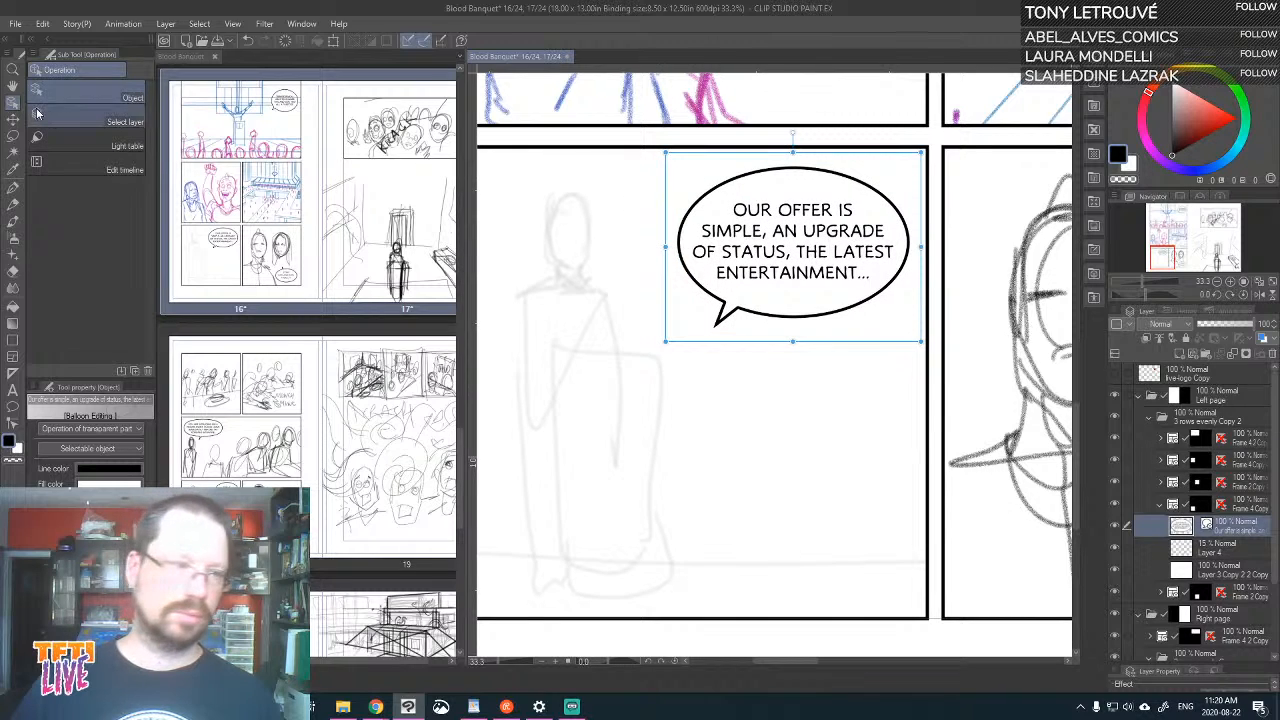
{"action": "key", "text": "k"}
{"action": "mouse_move", "coordinate": [777, 217]}
{"action": "left_mouse_down"}
{"action": "mouse_move", "coordinate": [765, 203]}
{"action": "mouse_move", "coordinate": [777, 205]}
{"action": "left_mouse_up"}
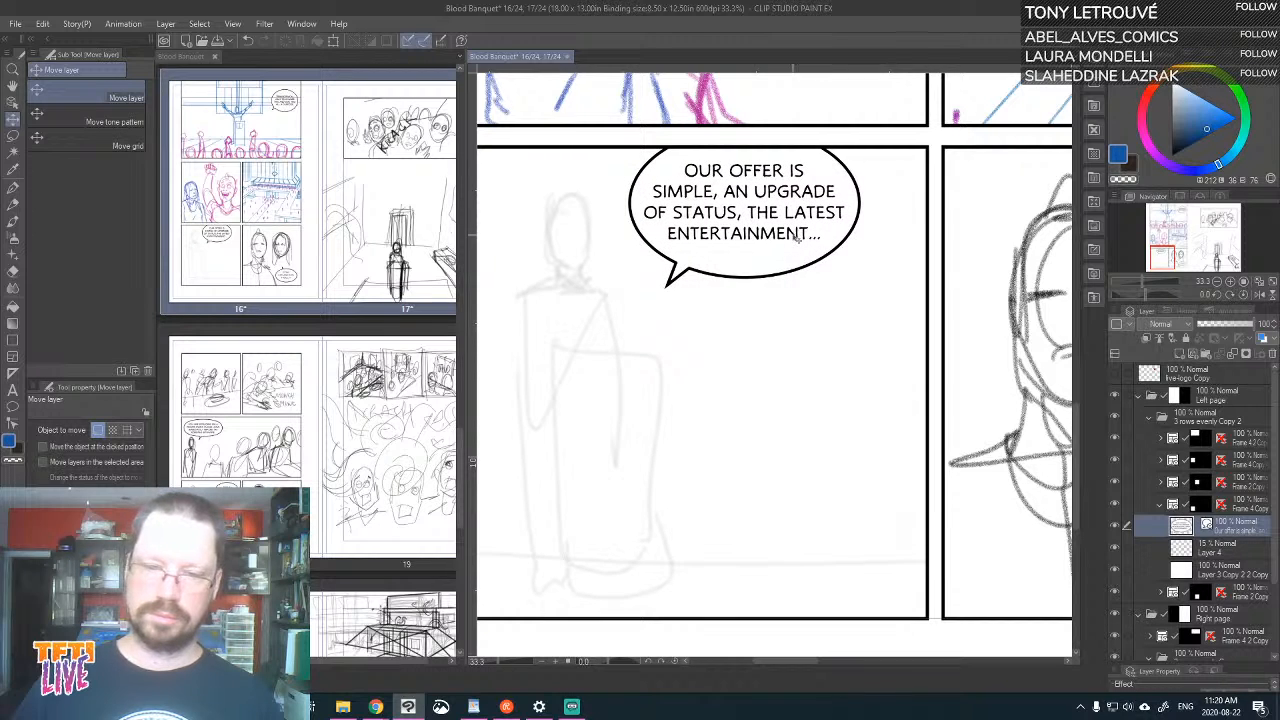
{"action": "left_click_drag", "start_coordinate": [938, 241], "coordinate": [1038, 255]}
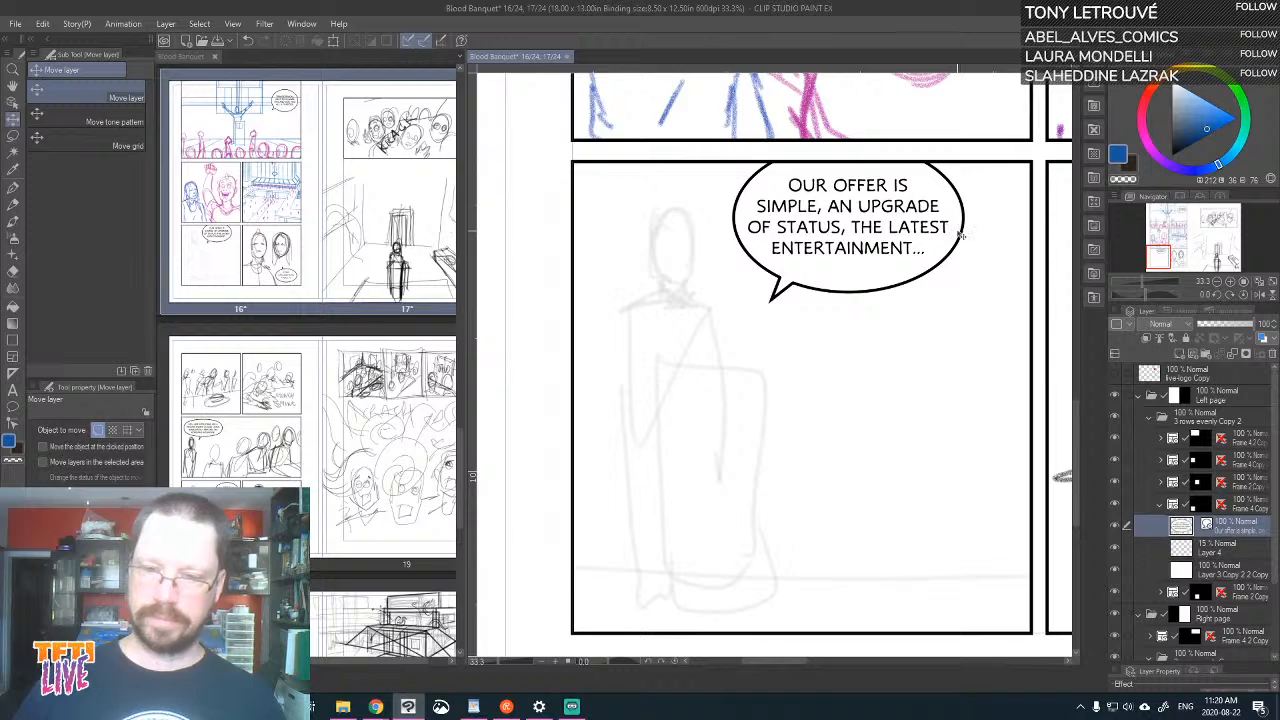
Replace the ellipsis after "ENTERTAINMENT" in the "Our offer is simple" balloon with the word "AND"
{"action": "left_click", "coordinate": [15, 390]}
{"action": "left_click", "coordinate": [888, 251]}
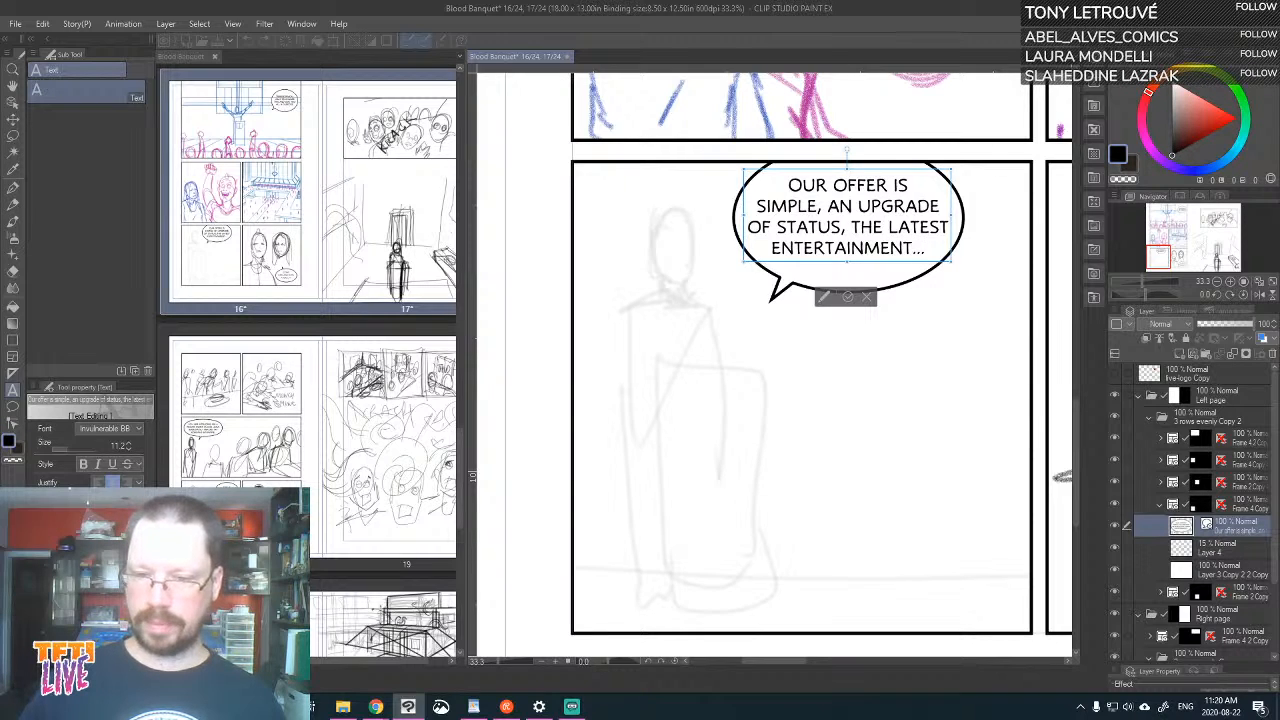
{"action": "key", "text": "BackSpace"}
{"action": "key", "text": "BackSpace"}
{"action": "key", "text": "BackSpace"}
{"action": "type", "text": ","}
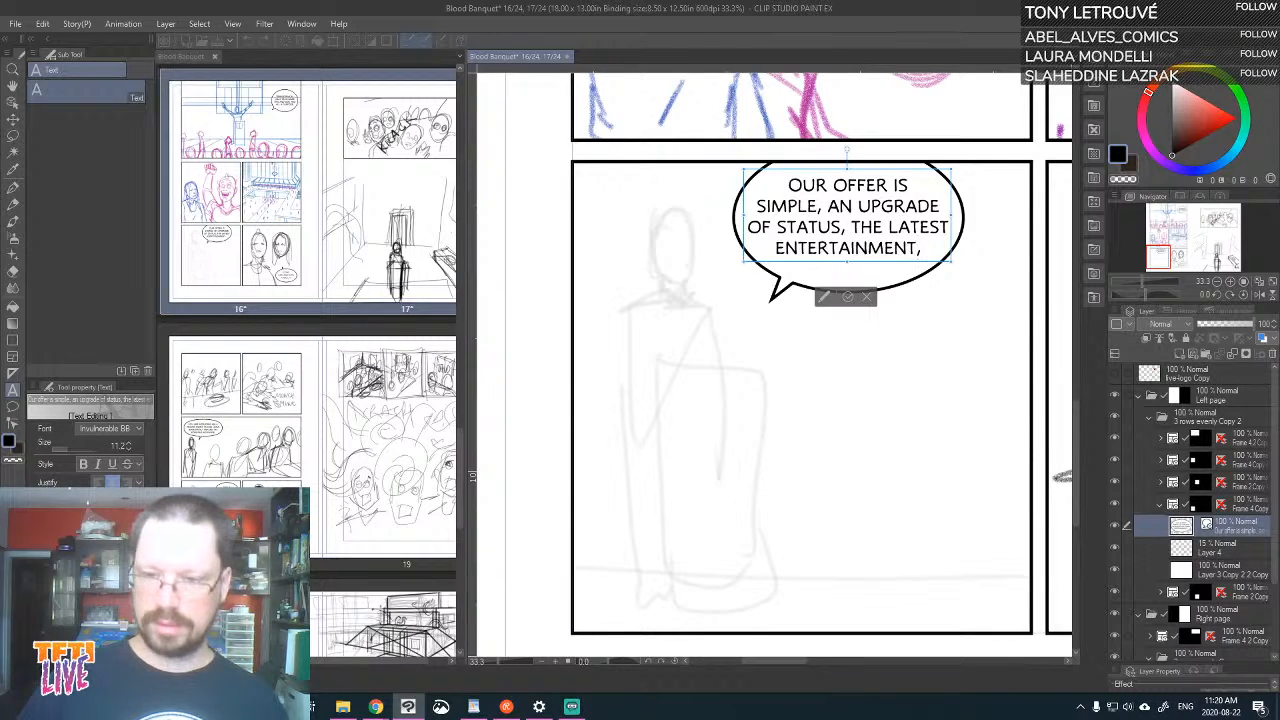
{"action": "key", "text": "BackSpace"}
{"action": "key", "text": "BackSpace"}
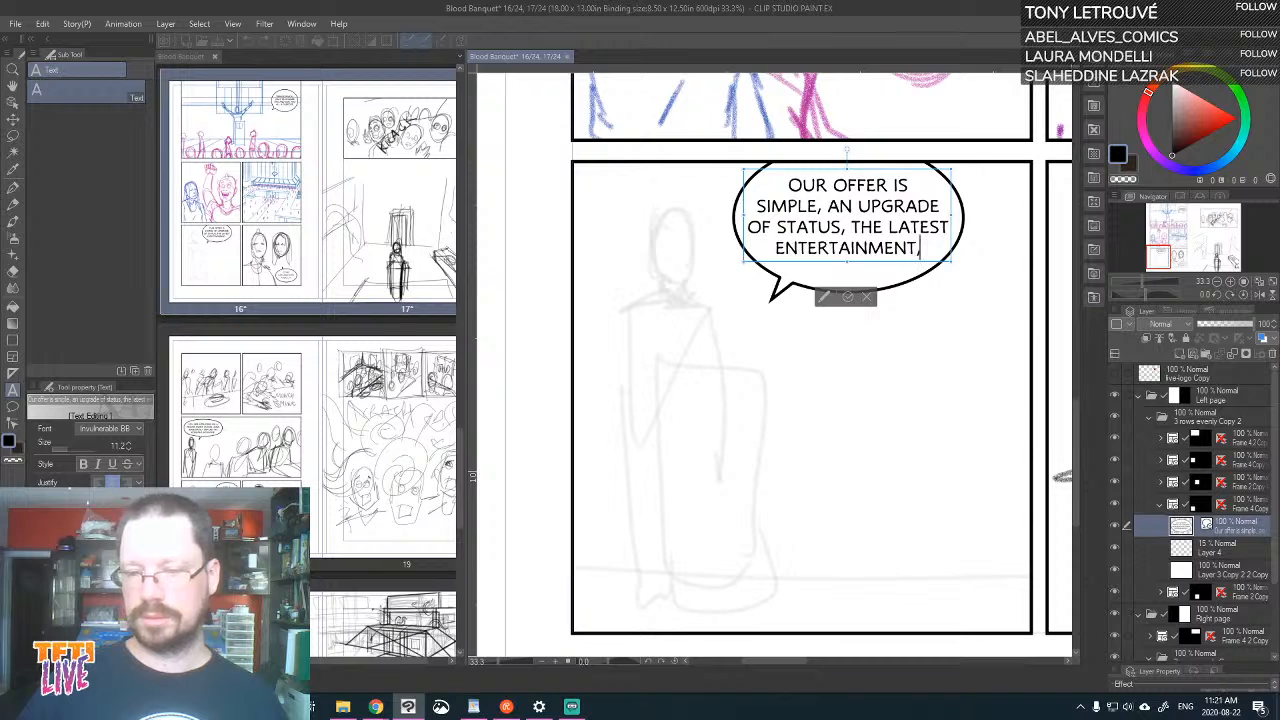
{"action": "type", "text": "A"}
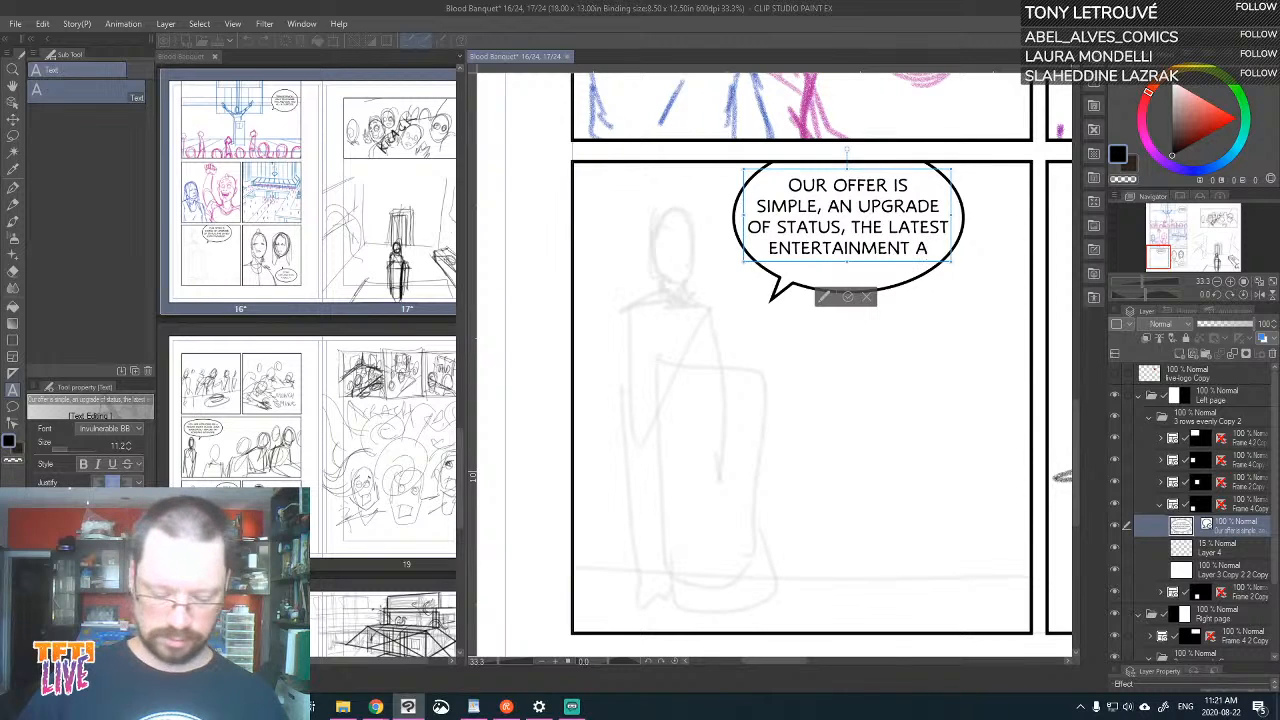
{"action": "type", "text": "ND"}
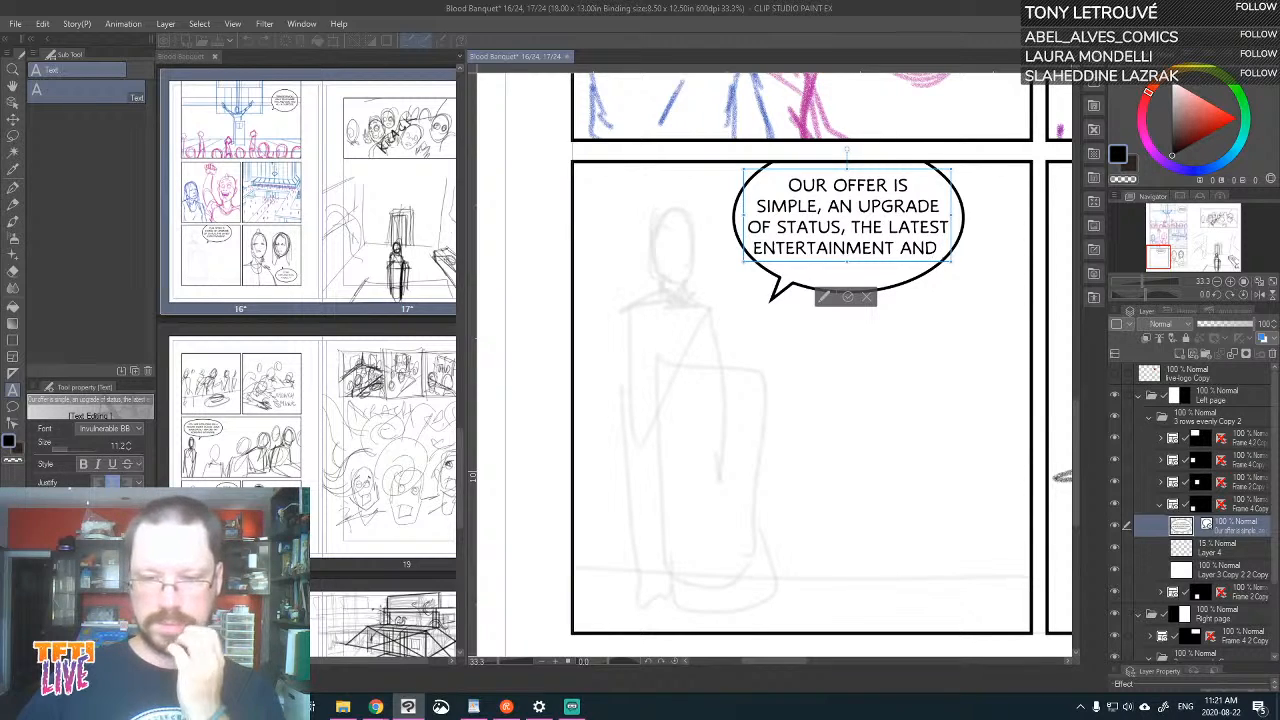
{"action": "type", "text": " A"}
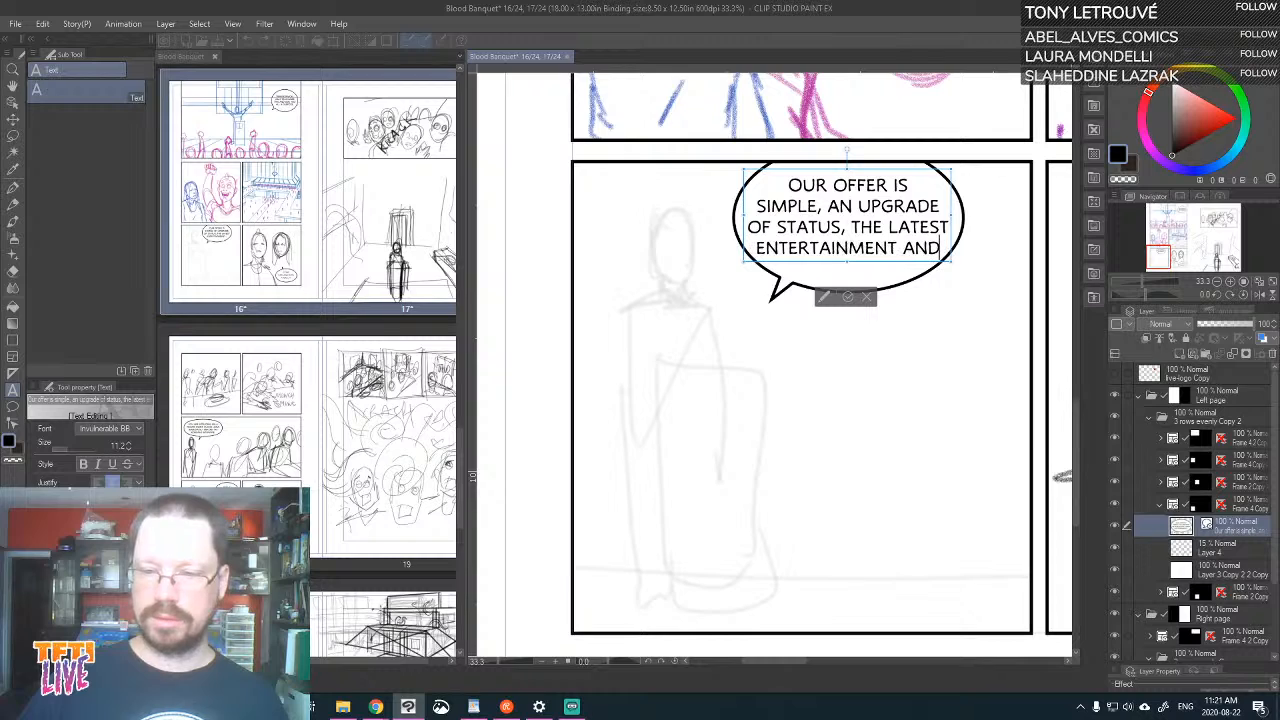
{"action": "type", "text": "LL UOU"}
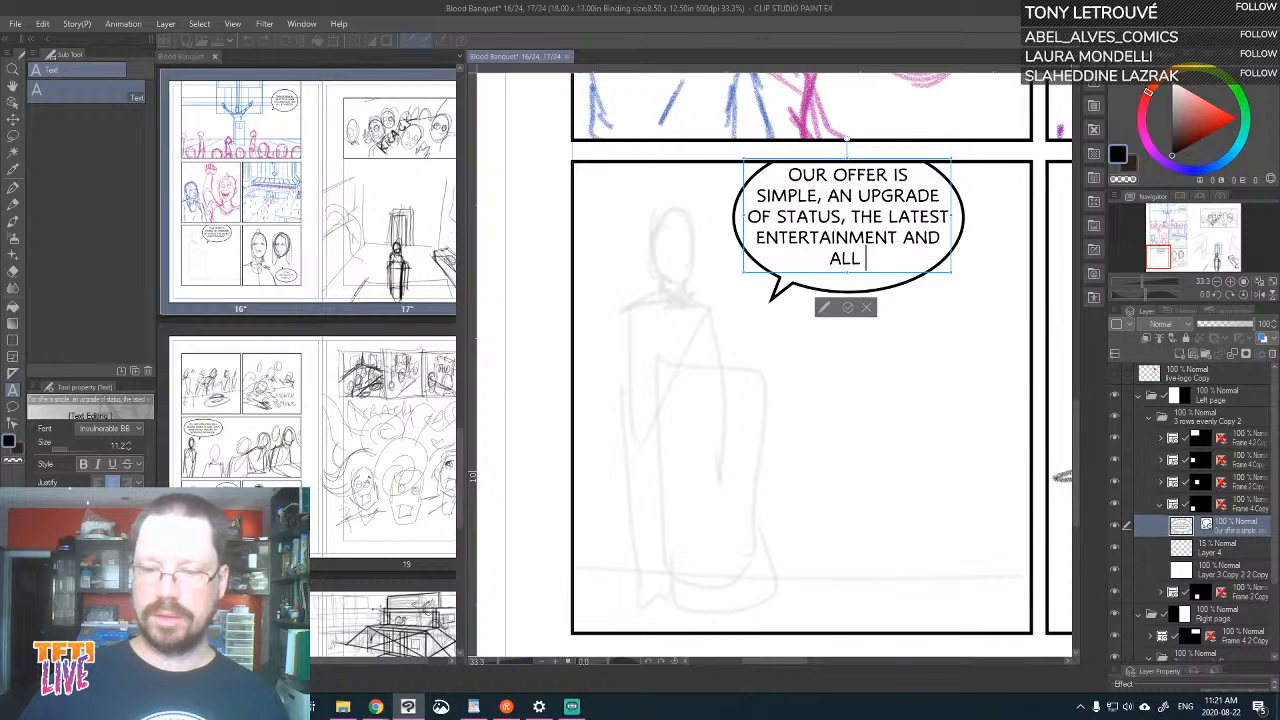
Continue the balloon text after "ENTERTAINMENT AND" with "ALL YOU NEED T..." as a fifth line
{"action": "key", "text": "BackSpace"}
{"action": "key", "text": "BackSpace"}
{"action": "key", "text": "BackSpace"}
{"action": "key", "text": "BackSpace"}
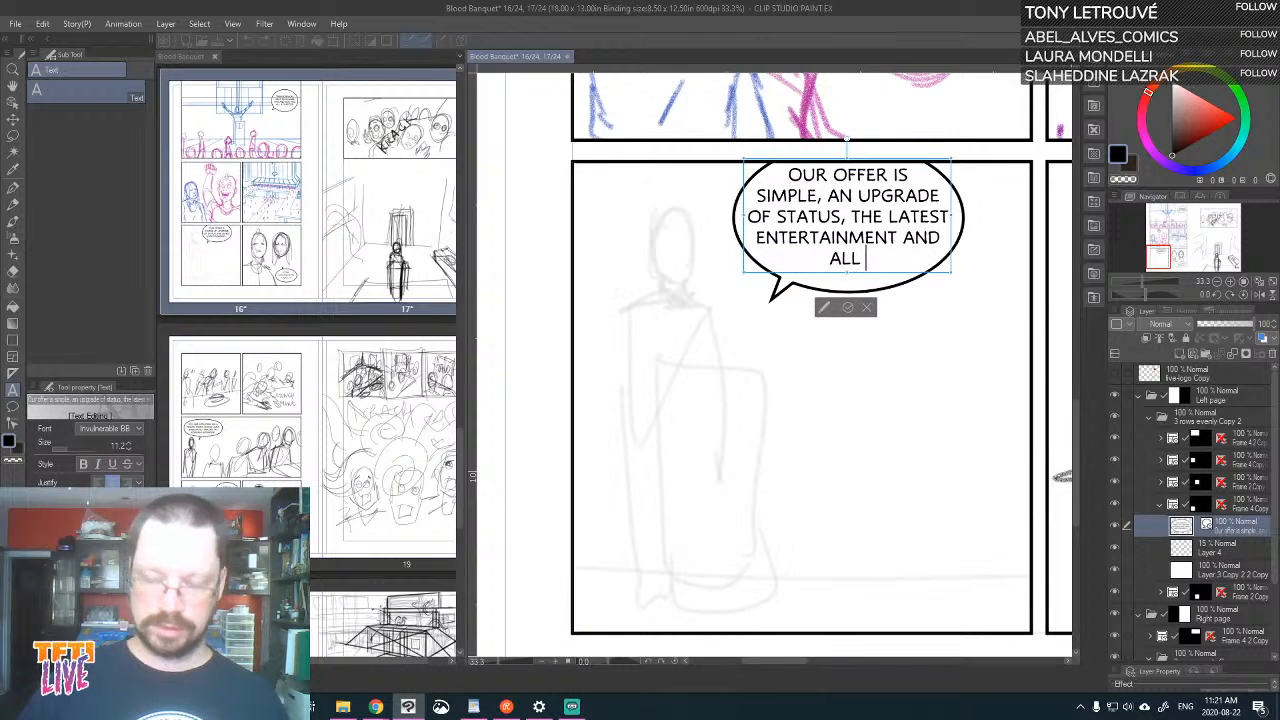
{"action": "type", "text": "YOPU"}
{"action": "key", "text": "BackSpace"}
{"action": "key", "text": "BackSpace"}
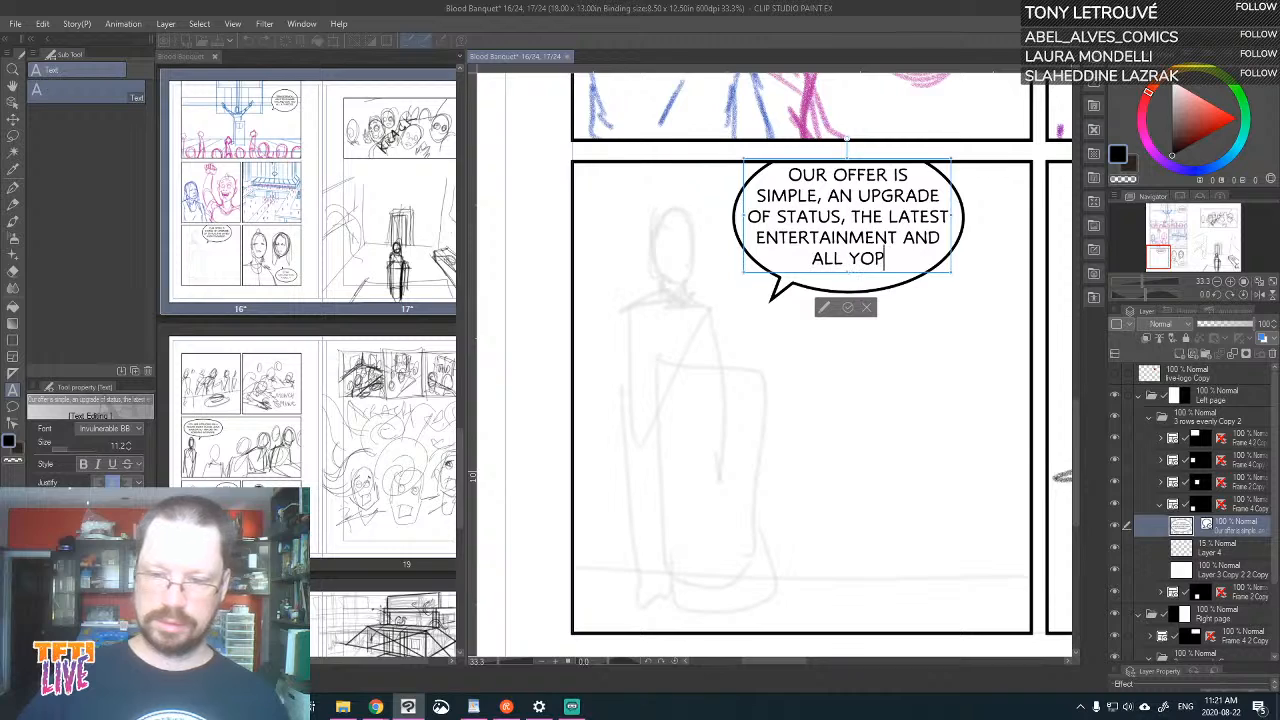
{"action": "type", "text": "U NEE"}
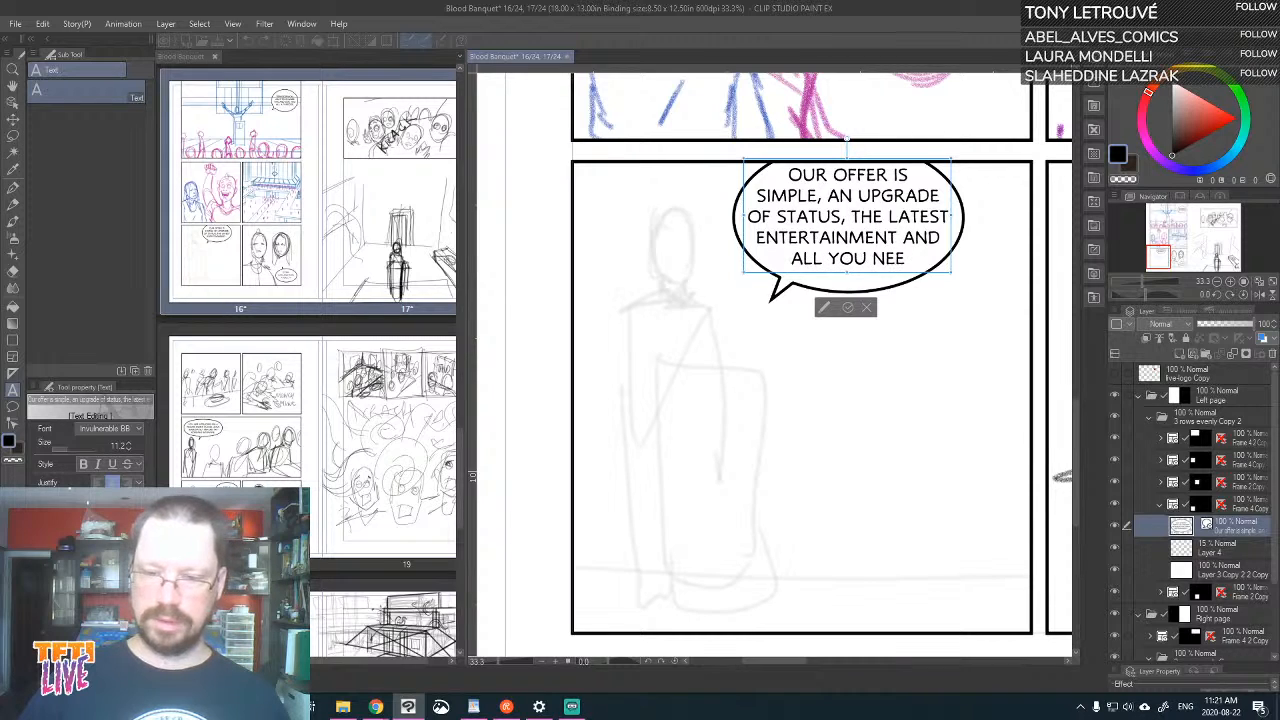
{"action": "type", "text": "D"}
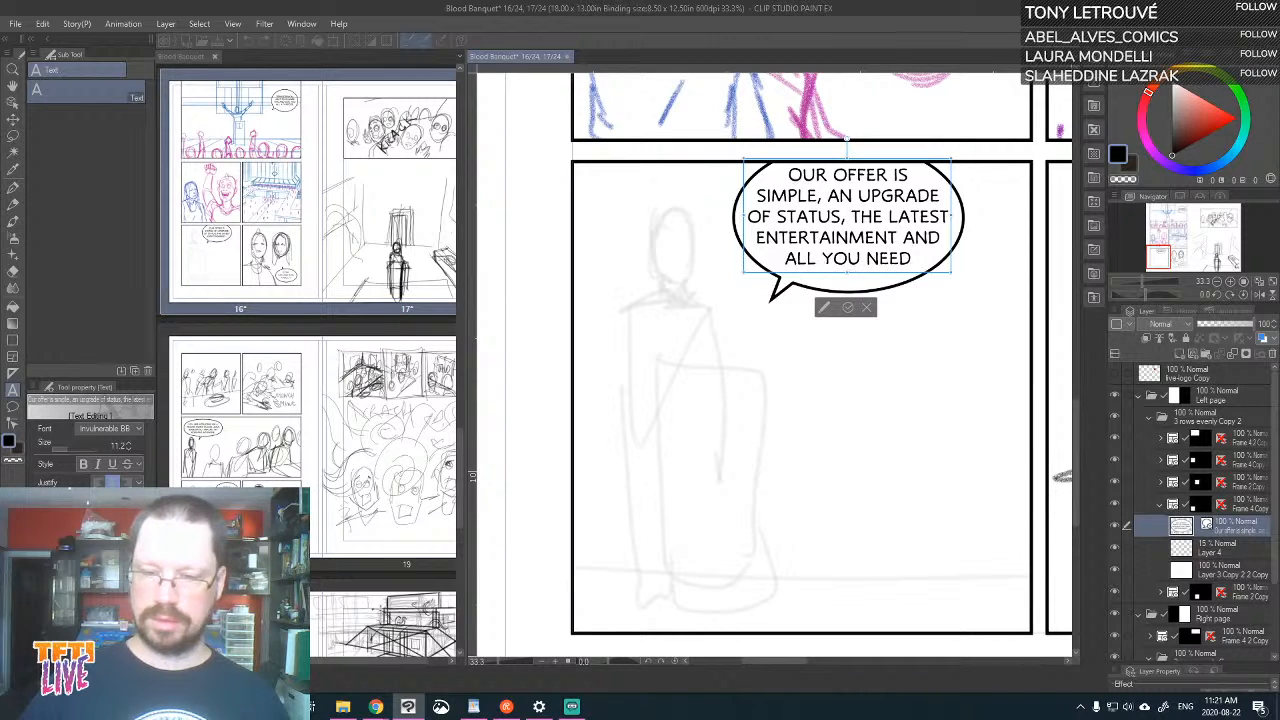
{"action": "type", "text": " TO"}
{"action": "key", "text": "BackSpace"}
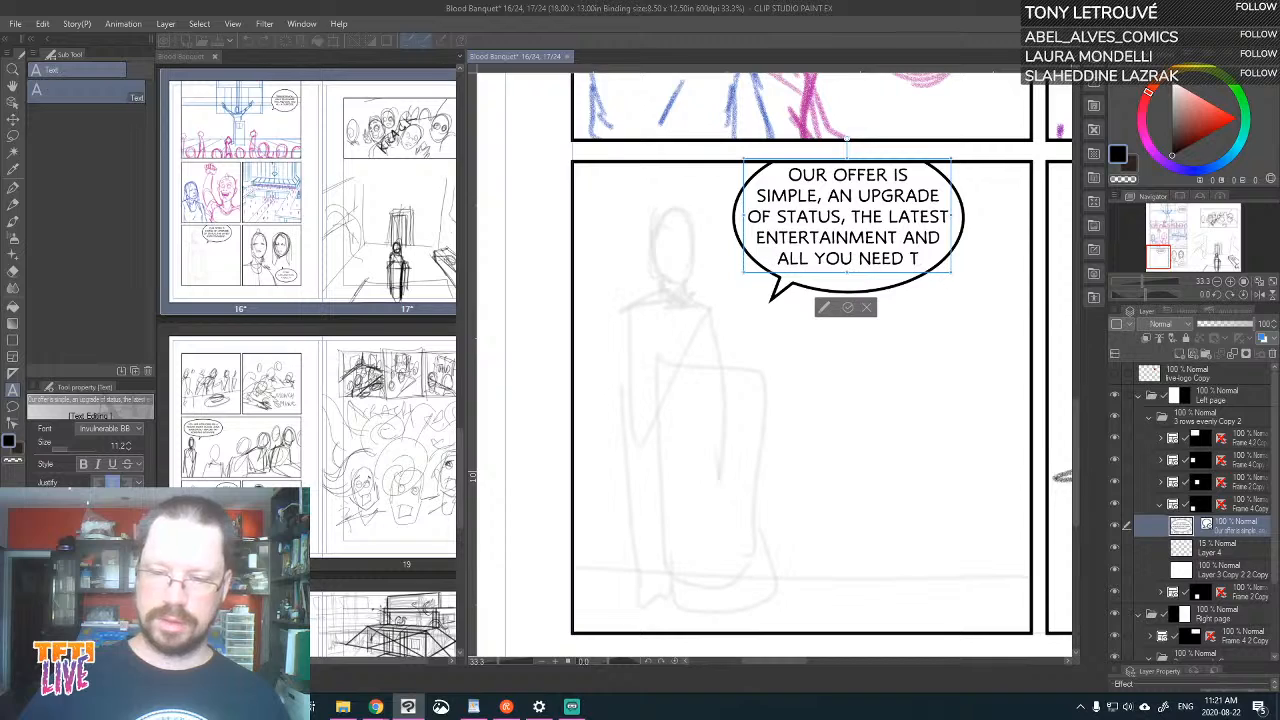
{"action": "type", "text": "..."}
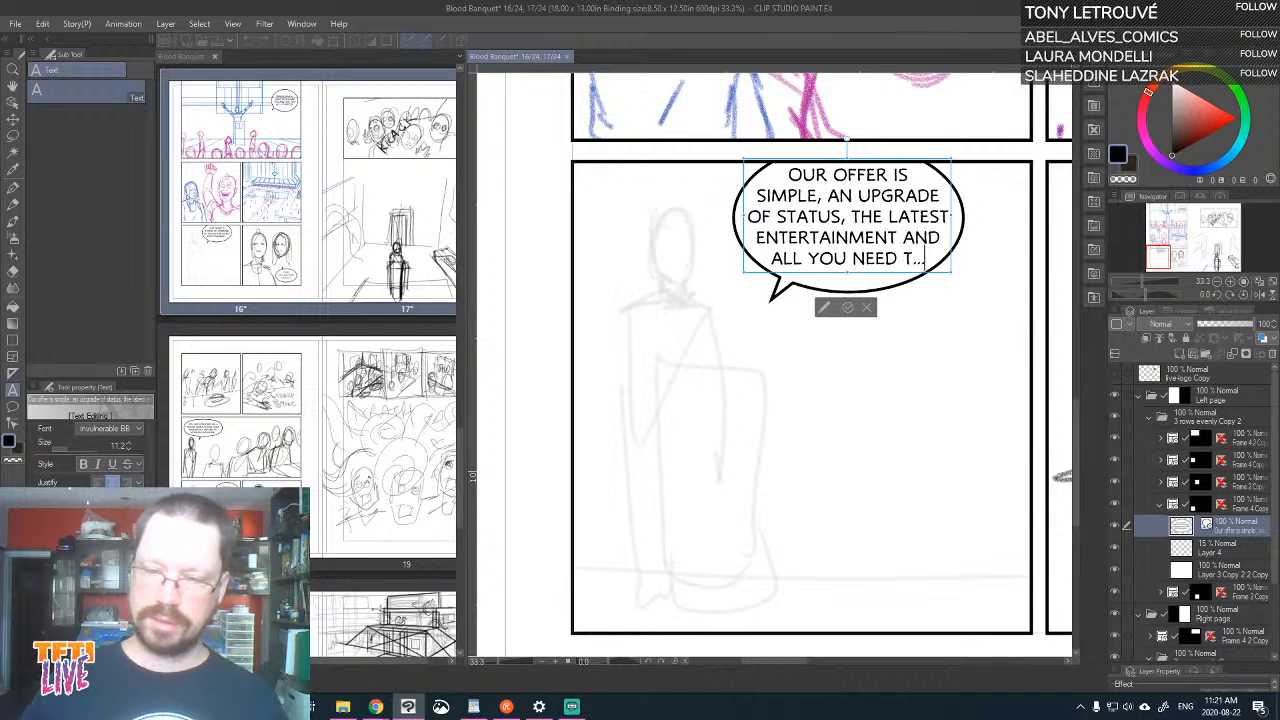
Enlarge the "Our offer is simple" balloon around its five lines, move it farther from the standing figure, and save the page
{"action": "left_click", "coordinate": [12, 104]}
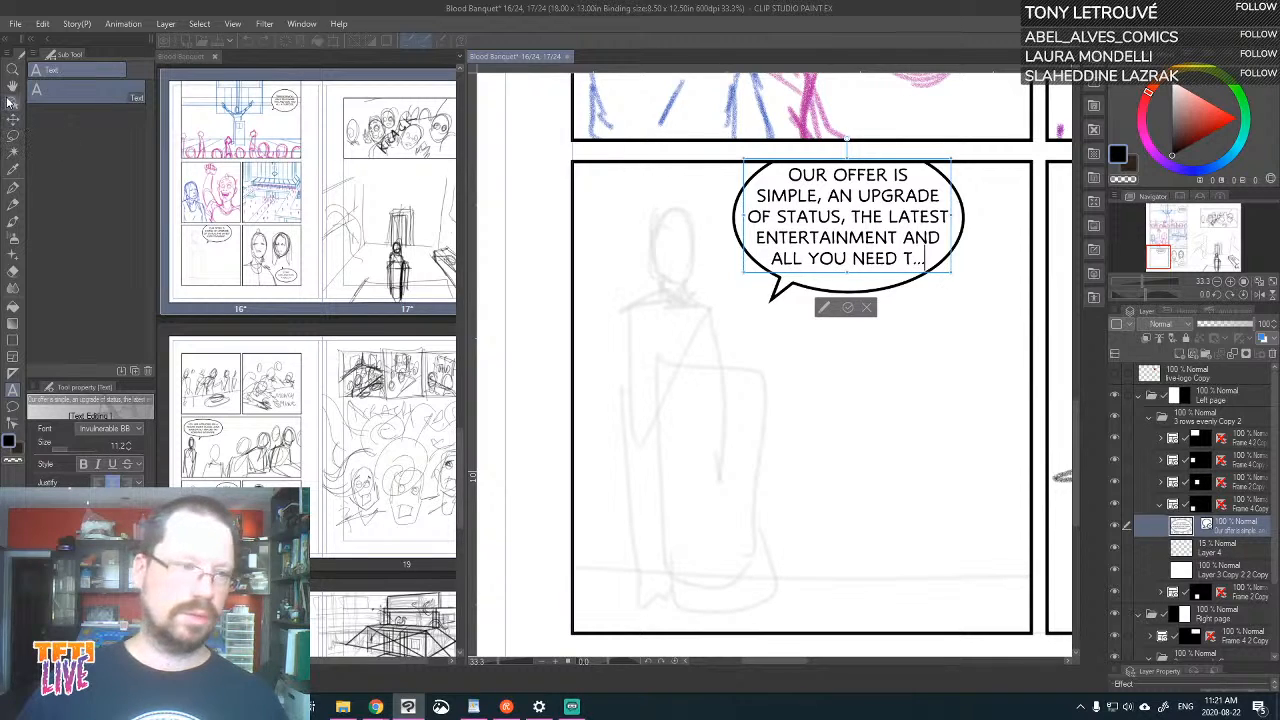
{"action": "left_click_drag", "start_coordinate": [713, 320], "coordinate": [704, 340]}
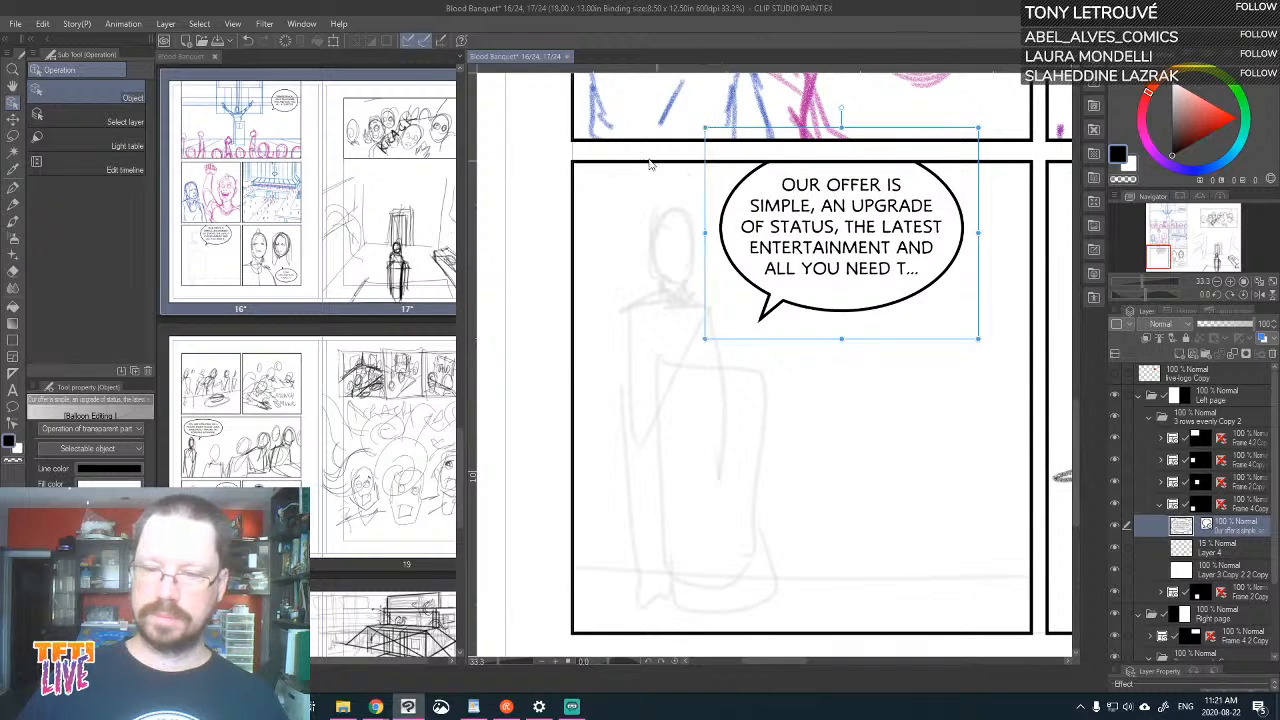
{"action": "left_click", "coordinate": [12, 118]}
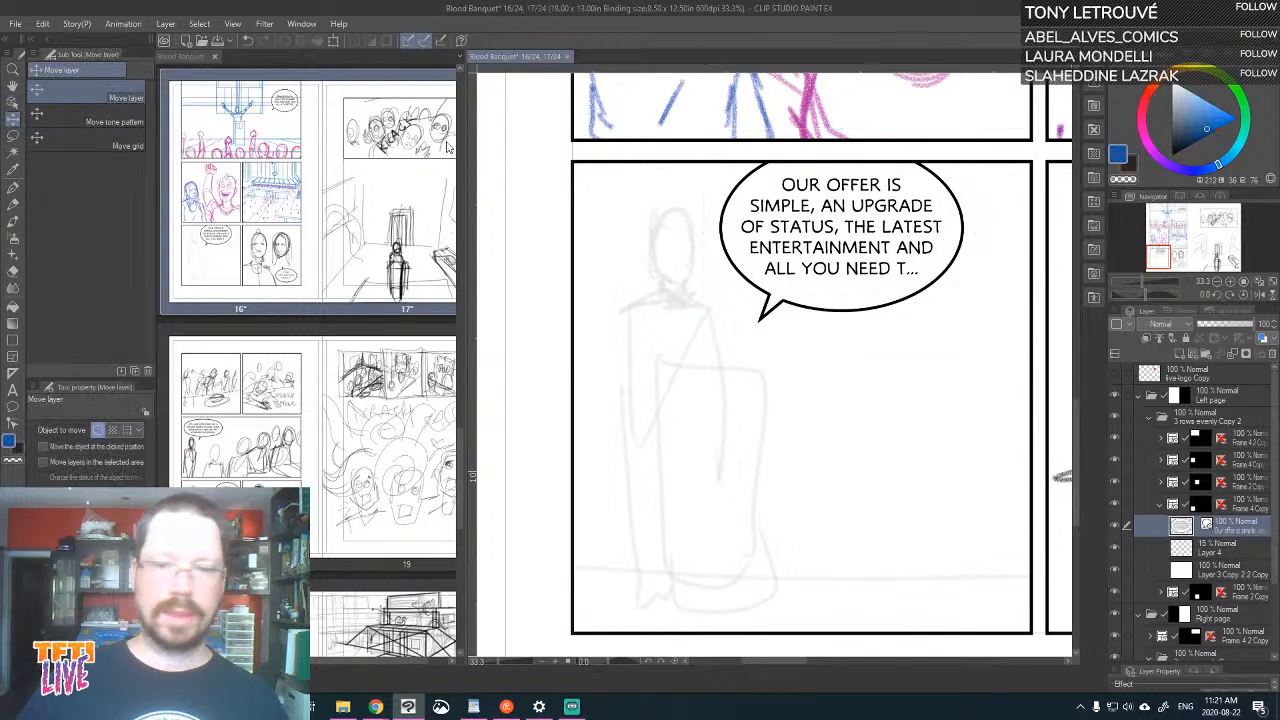
{"action": "left_click_drag", "start_coordinate": [882, 230], "coordinate": [908, 226]}
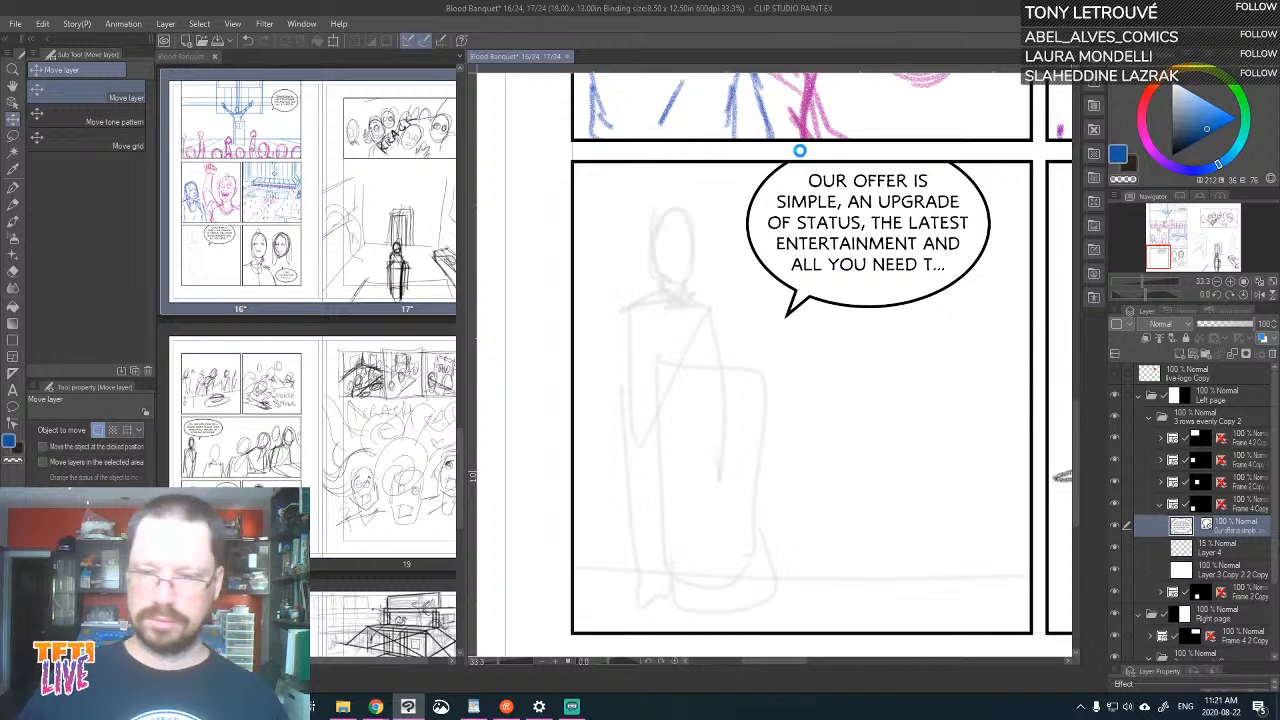
{"action": "key", "text": "ctrl+s"}
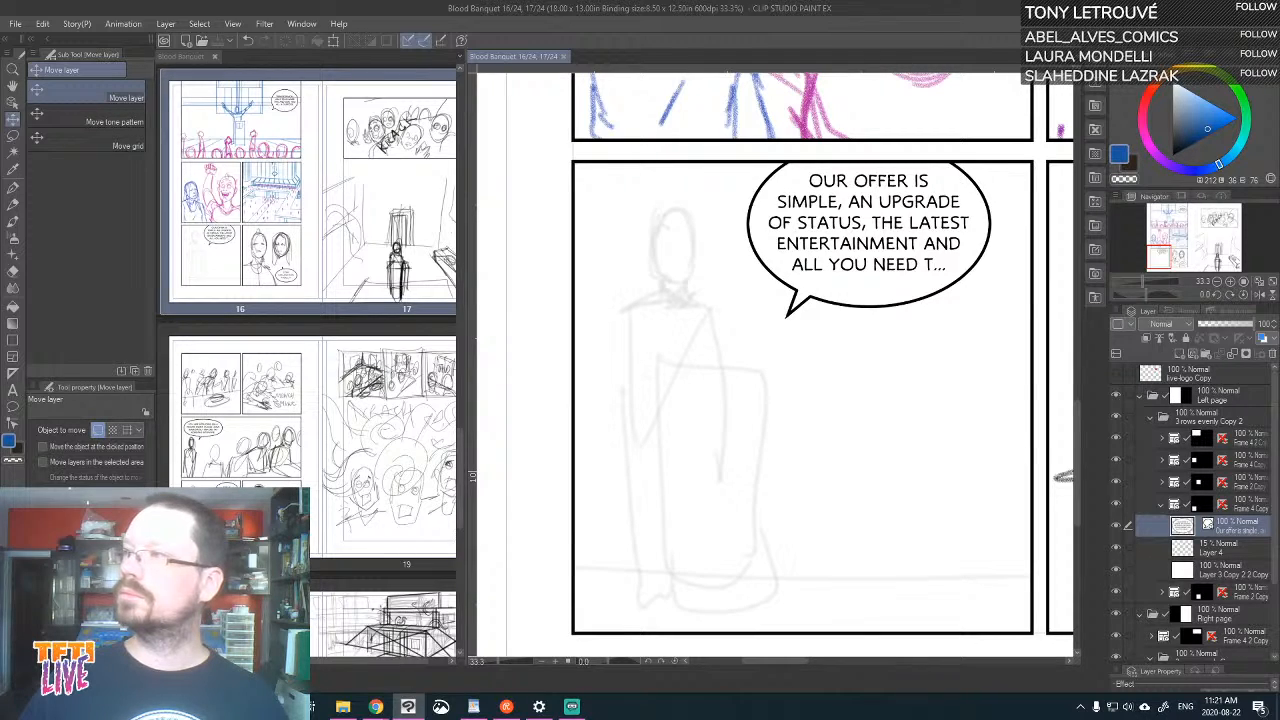
{"action": "key", "text": "alt+Tab"}
{"action": "key", "text": "alt+Tab"}
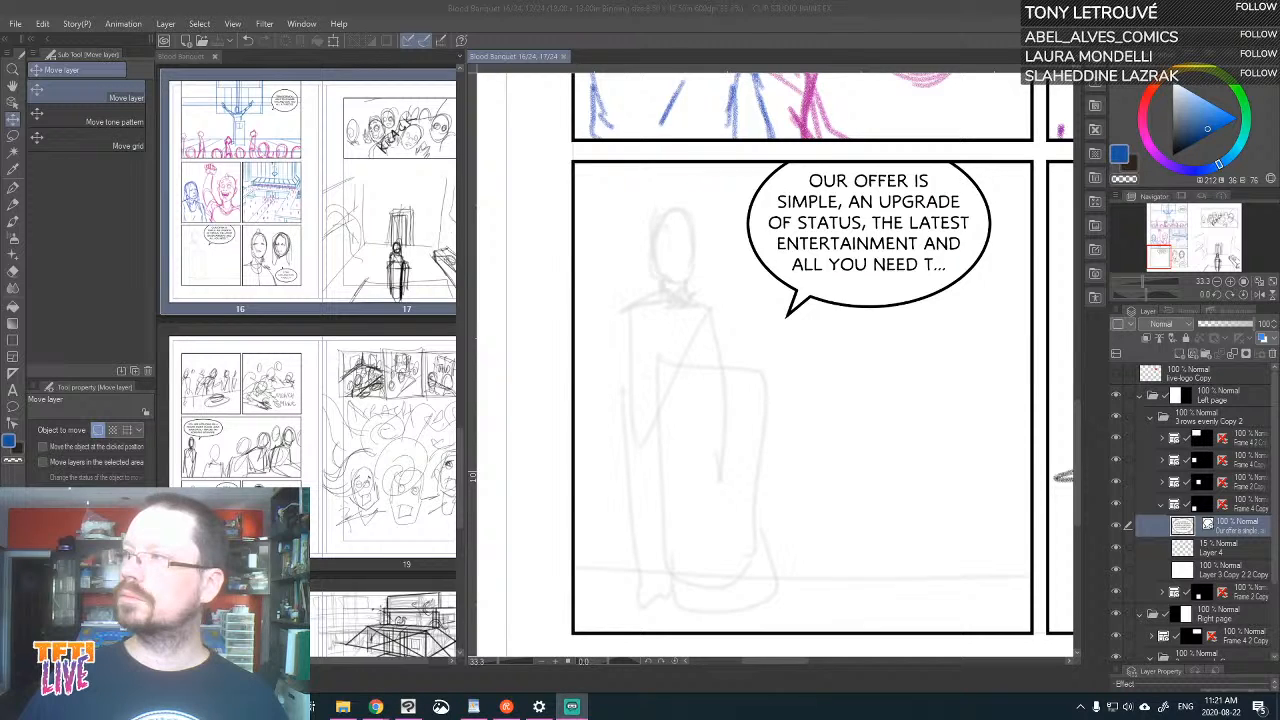
{"action": "key", "text": "alt+Tab"}
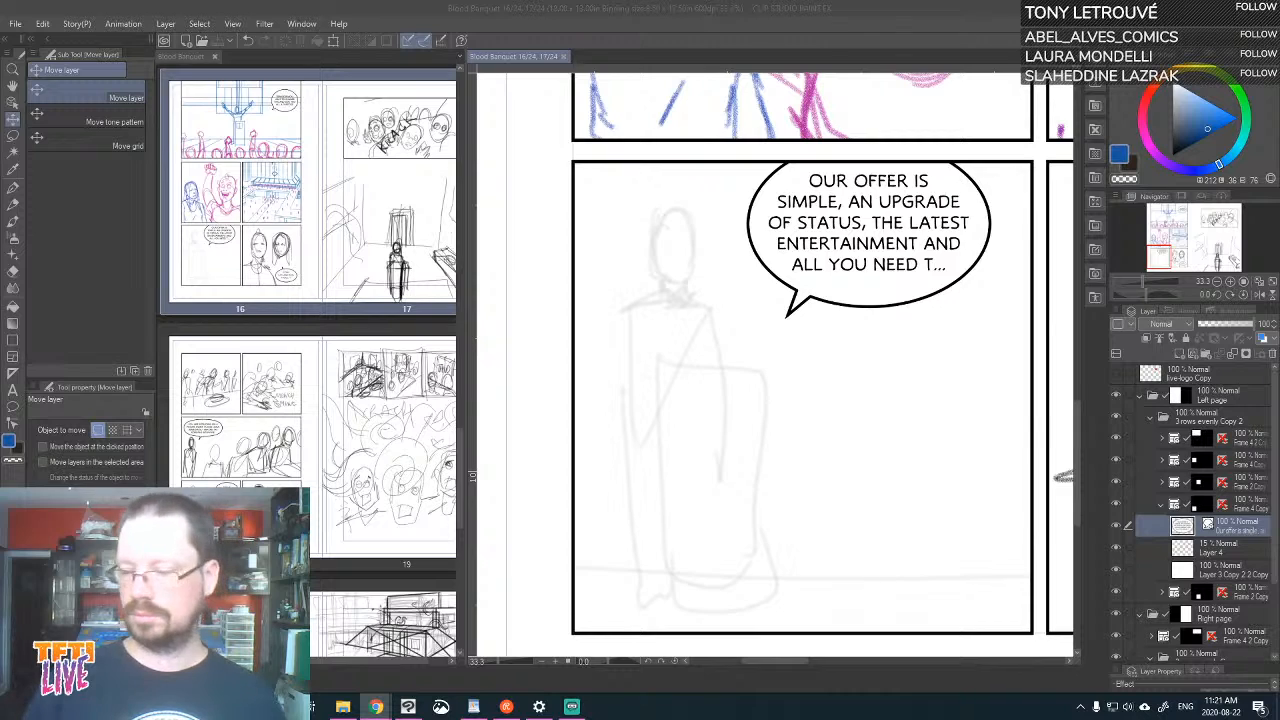
Hide the faint figure sketch on Layer 4 in the "Our offer is simple" panel and add a new layer above it
{"action": "left_click", "coordinate": [1117, 548]}
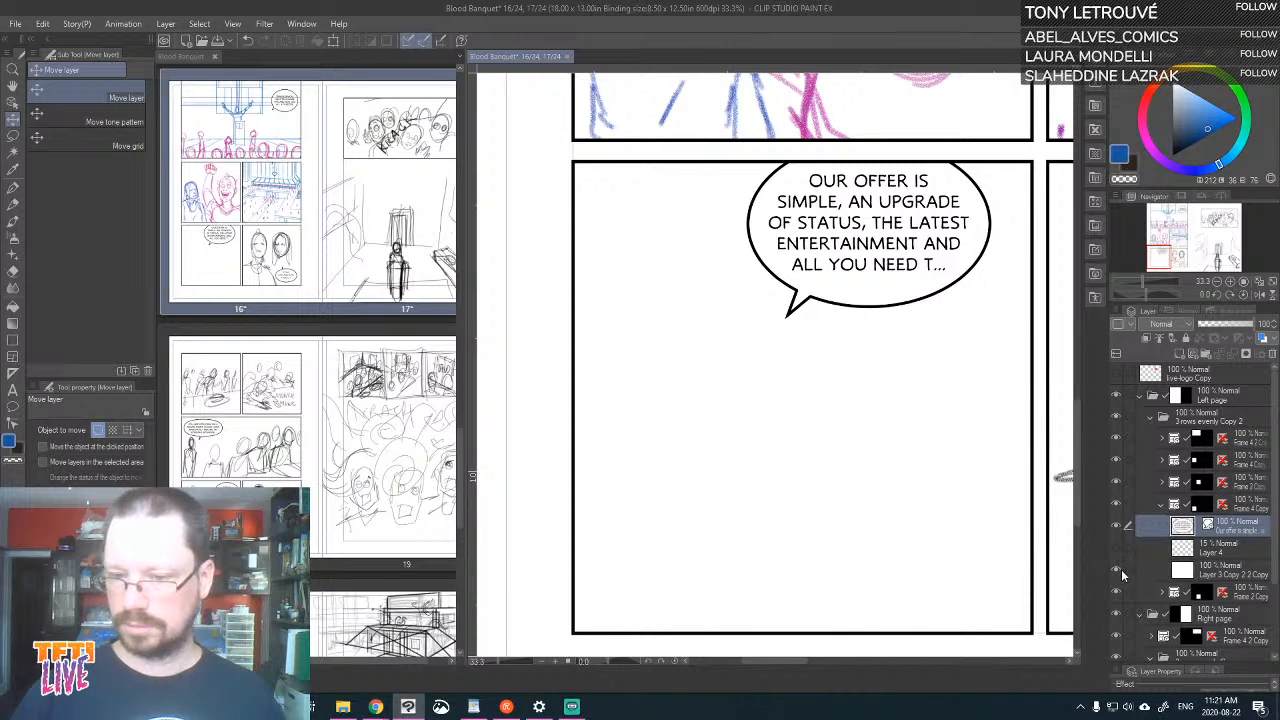
{"action": "key", "text": "p"}
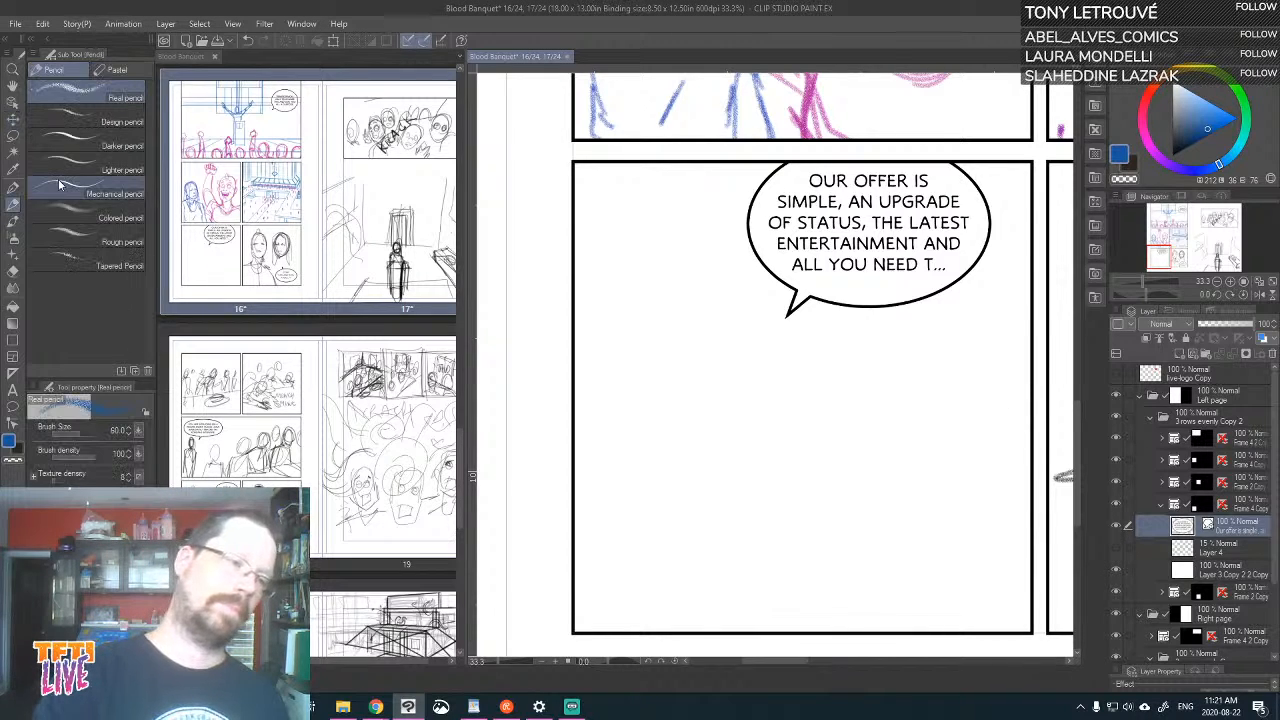
{"action": "mouse_move", "coordinate": [896, 380]}
{"action": "left_mouse_down"}
{"action": "mouse_move", "coordinate": [948, 337]}
{"action": "mouse_move", "coordinate": [977, 288]}
{"action": "left_mouse_up"}
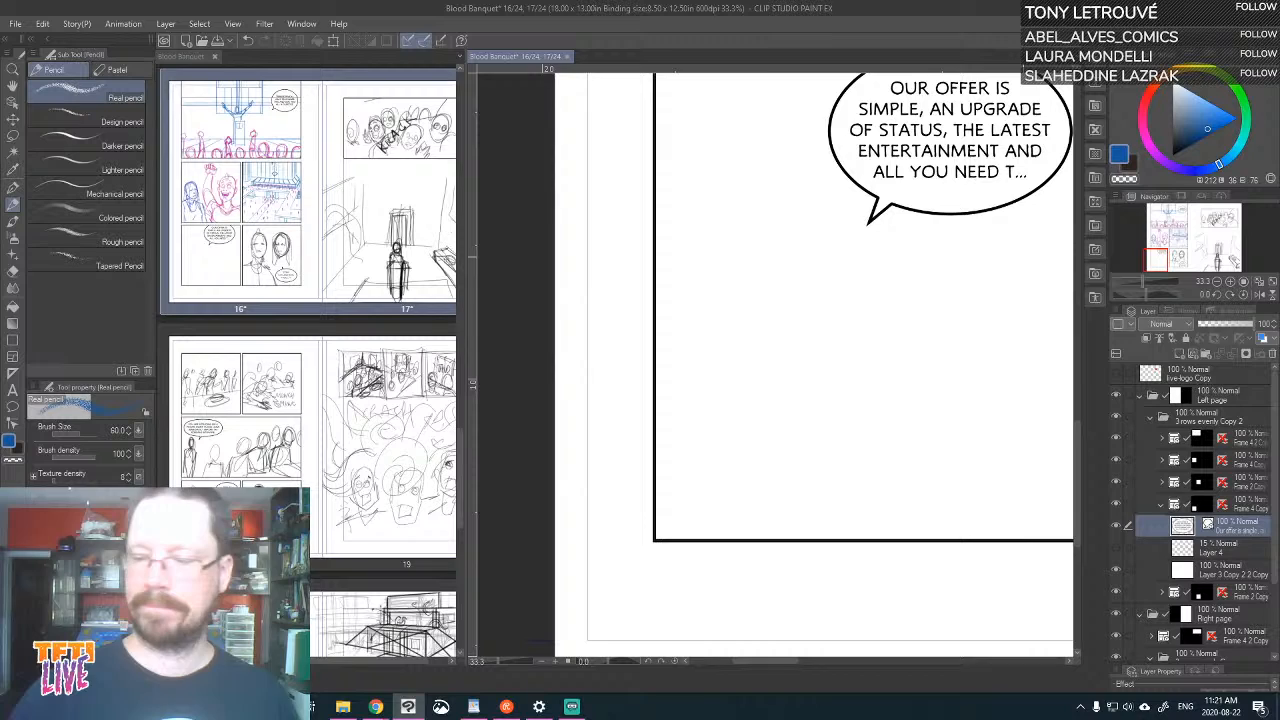
{"action": "left_click", "coordinate": [1177, 352]}
Delete the hidden live-logo Copy layer above the Left page folder
{"action": "left_click", "coordinate": [1215, 376]}
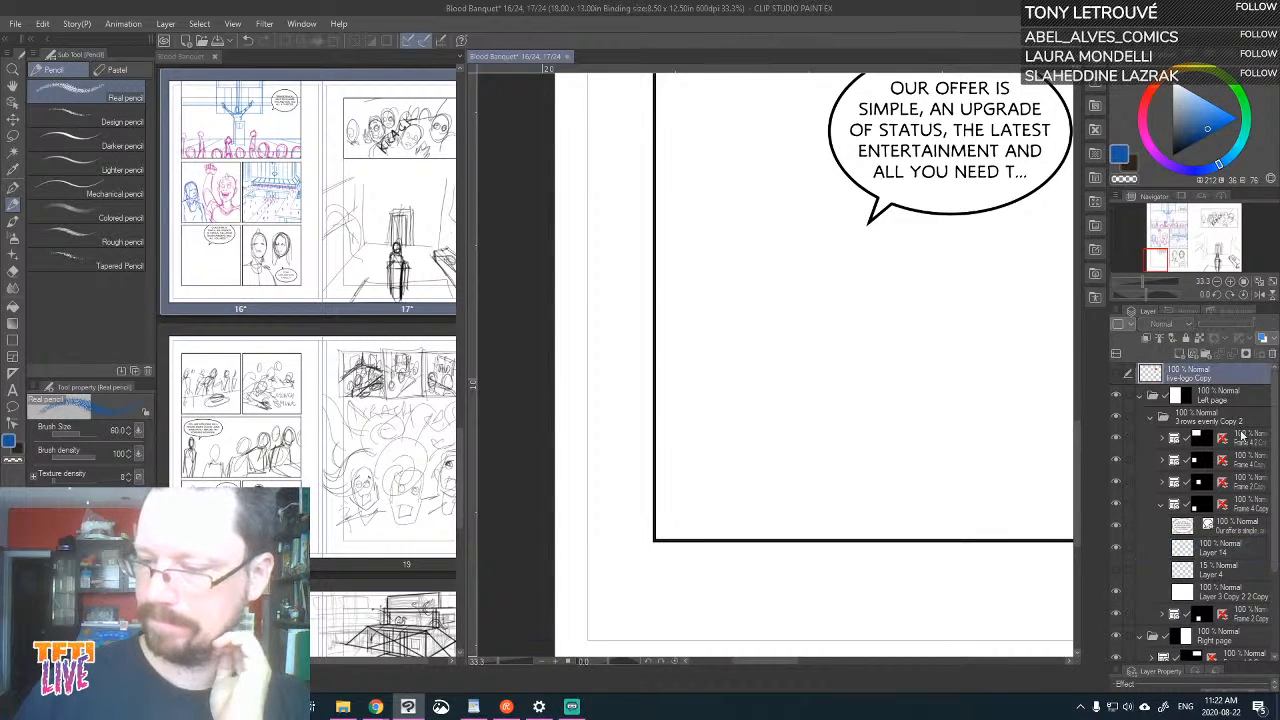
{"action": "left_click", "coordinate": [1264, 352]}
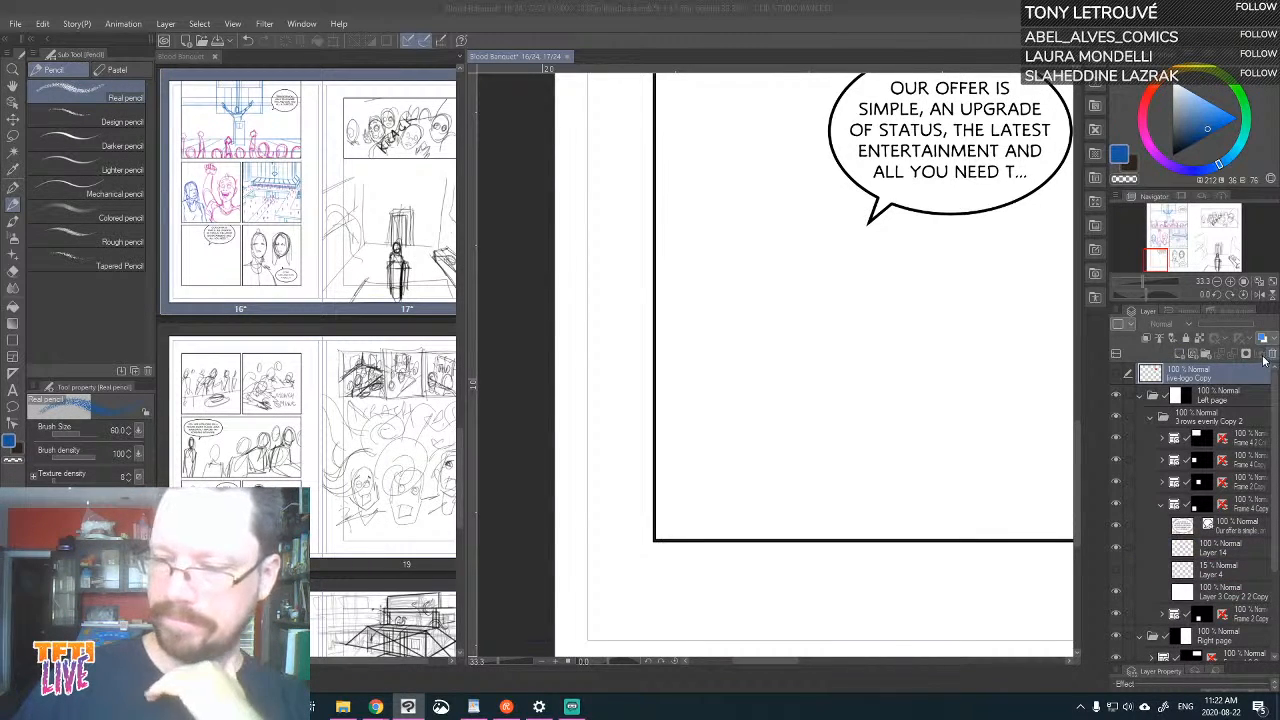
{"action": "left_click", "coordinate": [648, 263]}
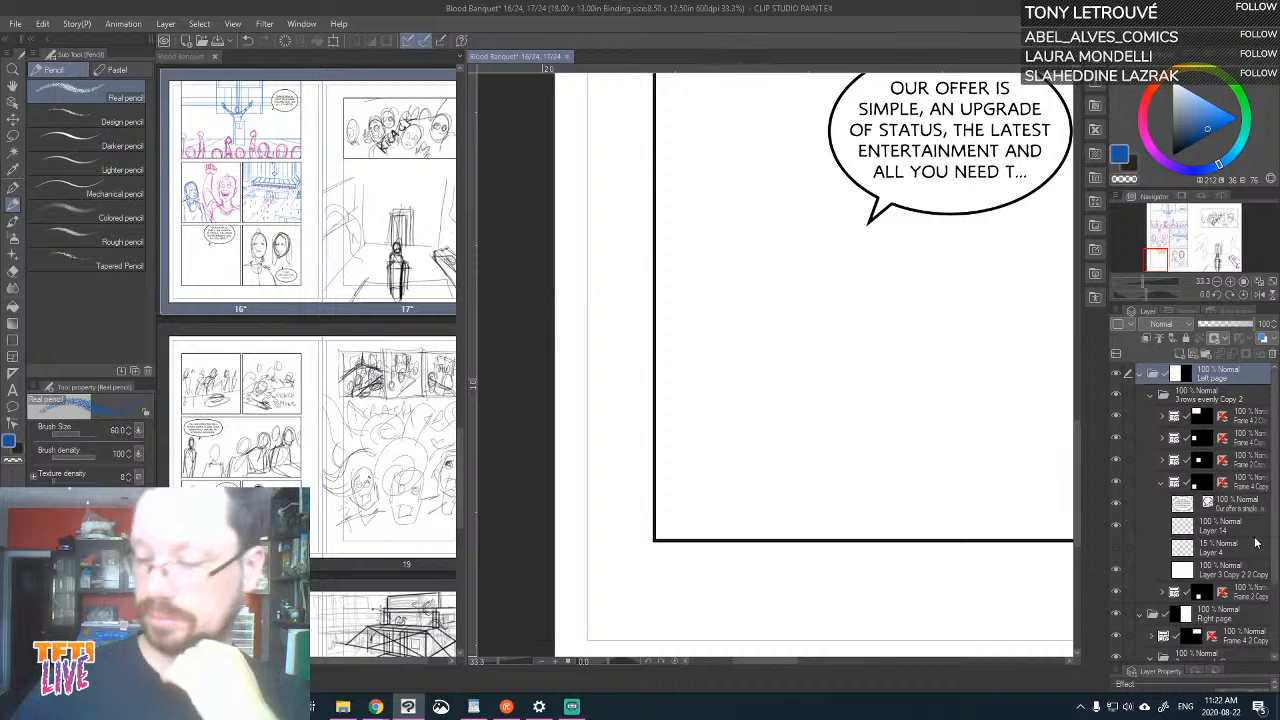
On Layer 14, sketch the speaker's head outline with ears and hairline in blue Real pencil, beside the balloon
{"action": "left_click", "coordinate": [1253, 534]}
{"action": "left_click", "coordinate": [1115, 527]}
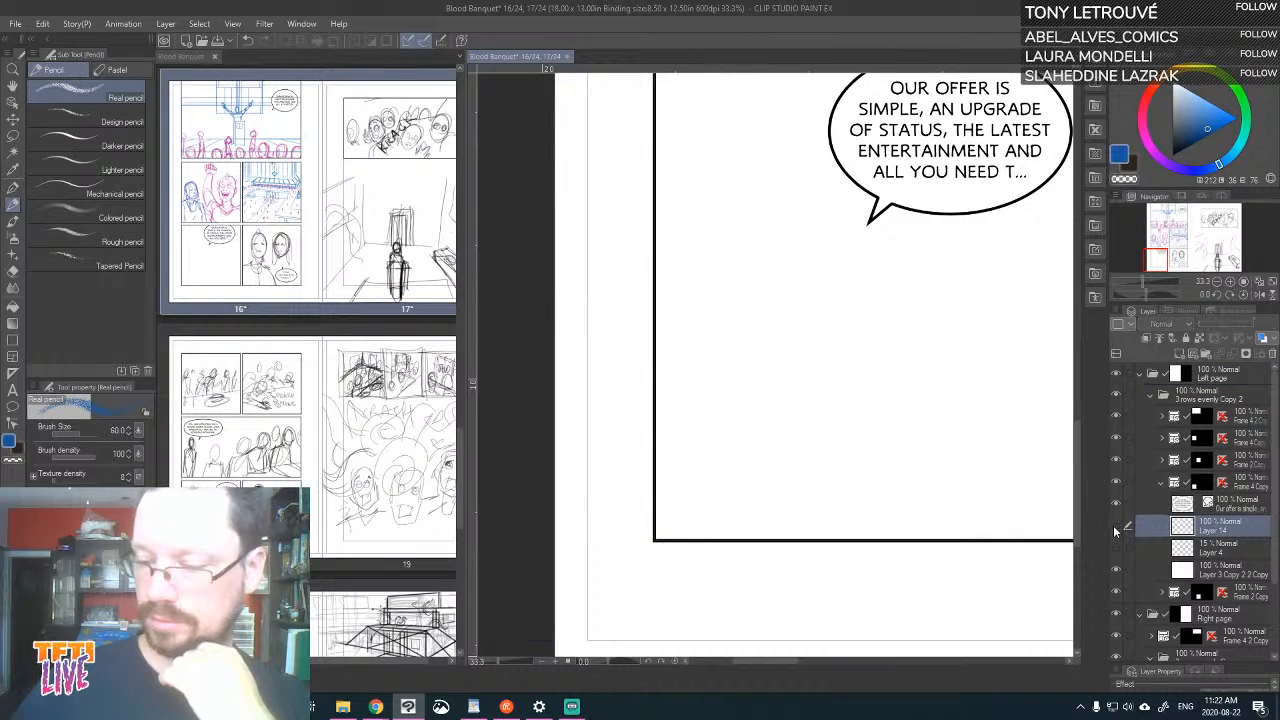
{"action": "left_click", "coordinate": [1115, 482]}
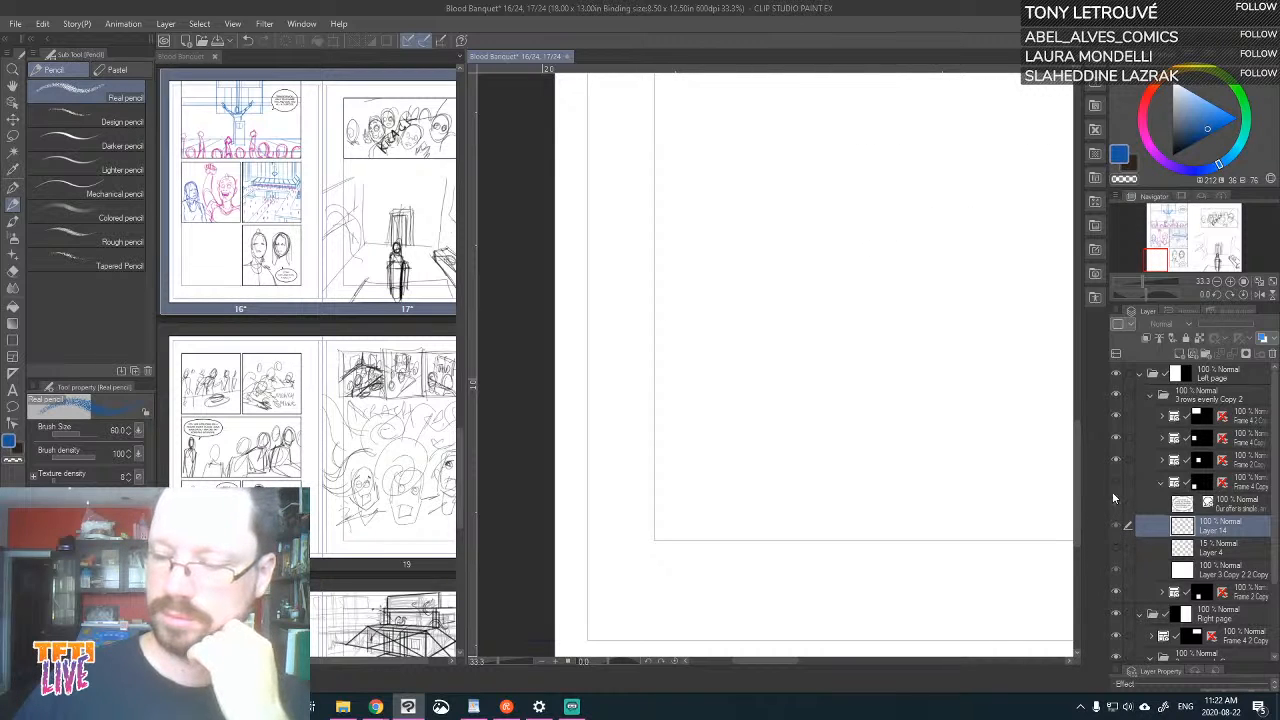
{"action": "left_click", "coordinate": [1115, 484]}
{"action": "mouse_move", "coordinate": [716, 214]}
{"action": "left_mouse_down"}
{"action": "mouse_move", "coordinate": [709, 146]}
{"action": "mouse_move", "coordinate": [736, 125]}
{"action": "mouse_move", "coordinate": [775, 136]}
{"action": "mouse_move", "coordinate": [789, 172]}
{"action": "left_mouse_up"}
{"action": "mouse_move", "coordinate": [726, 214]}
{"action": "left_mouse_down"}
{"action": "mouse_move", "coordinate": [737, 236]}
{"action": "mouse_move", "coordinate": [772, 246]}
{"action": "left_mouse_up"}
{"action": "mouse_move", "coordinate": [790, 160]}
{"action": "left_mouse_down"}
{"action": "mouse_move", "coordinate": [802, 208]}
{"action": "mouse_move", "coordinate": [780, 244]}
{"action": "mouse_move", "coordinate": [800, 215]}
{"action": "mouse_move", "coordinate": [787, 237]}
{"action": "mouse_move", "coordinate": [788, 172]}
{"action": "left_mouse_up"}
{"action": "mouse_move", "coordinate": [724, 206]}
{"action": "left_mouse_down"}
{"action": "mouse_move", "coordinate": [713, 190]}
{"action": "mouse_move", "coordinate": [724, 219]}
{"action": "left_mouse_up"}
{"action": "left_click_drag", "start_coordinate": [795, 172], "coordinate": [800, 186]}
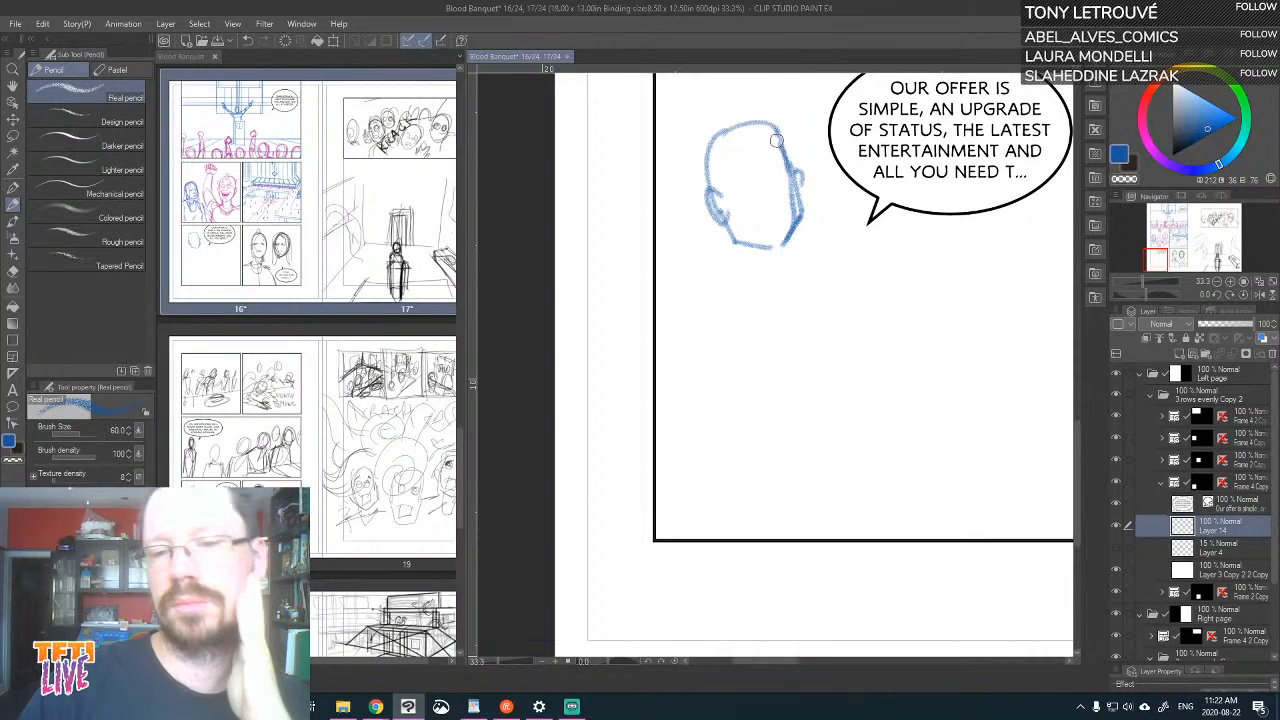
{"action": "left_click_drag", "start_coordinate": [776, 141], "coordinate": [718, 132]}
Sketch the speaker's smiling mouth, eyes, nose and chin, and add hair over the top of the head
{"action": "left_click_drag", "start_coordinate": [738, 215], "coordinate": [789, 203]}
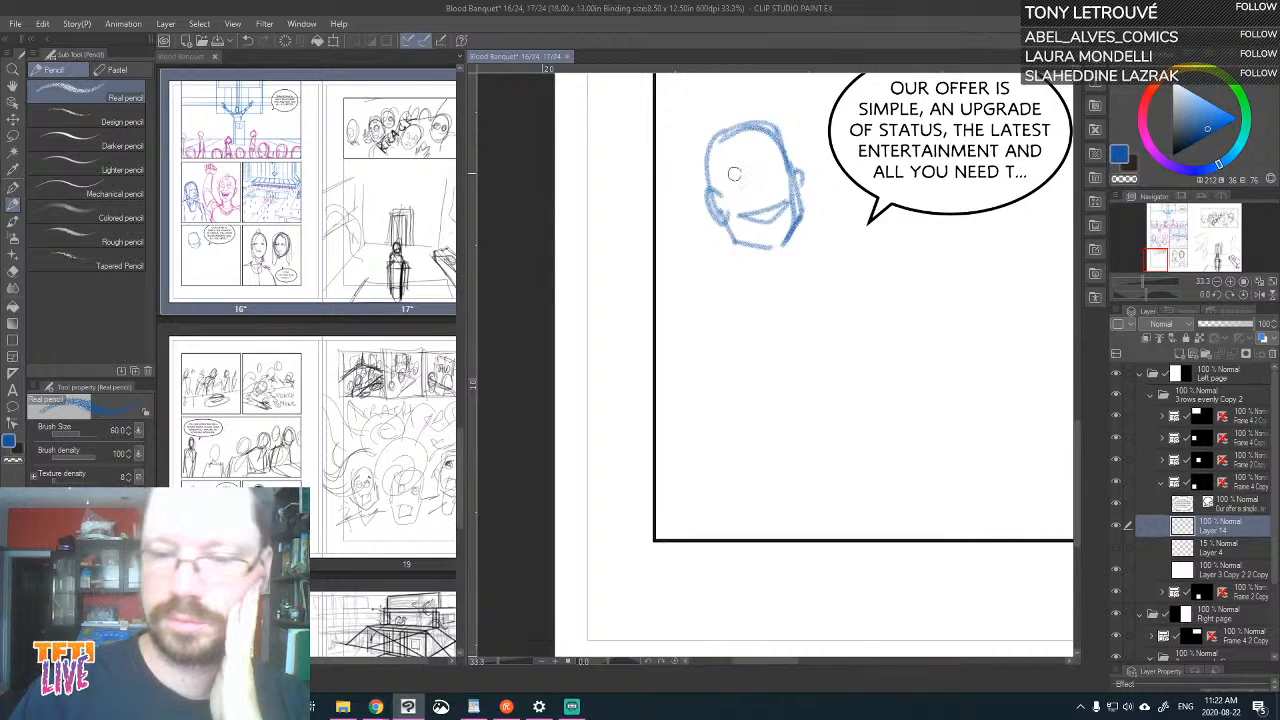
{"action": "mouse_move", "coordinate": [733, 182]}
{"action": "left_mouse_down"}
{"action": "mouse_move", "coordinate": [769, 170]}
{"action": "mouse_move", "coordinate": [732, 185]}
{"action": "mouse_move", "coordinate": [768, 192]}
{"action": "mouse_move", "coordinate": [787, 221]}
{"action": "left_mouse_up"}
{"action": "mouse_move", "coordinate": [764, 116]}
{"action": "left_mouse_down"}
{"action": "mouse_move", "coordinate": [707, 131]}
{"action": "mouse_move", "coordinate": [707, 148]}
{"action": "mouse_move", "coordinate": [768, 116]}
{"action": "left_mouse_up"}
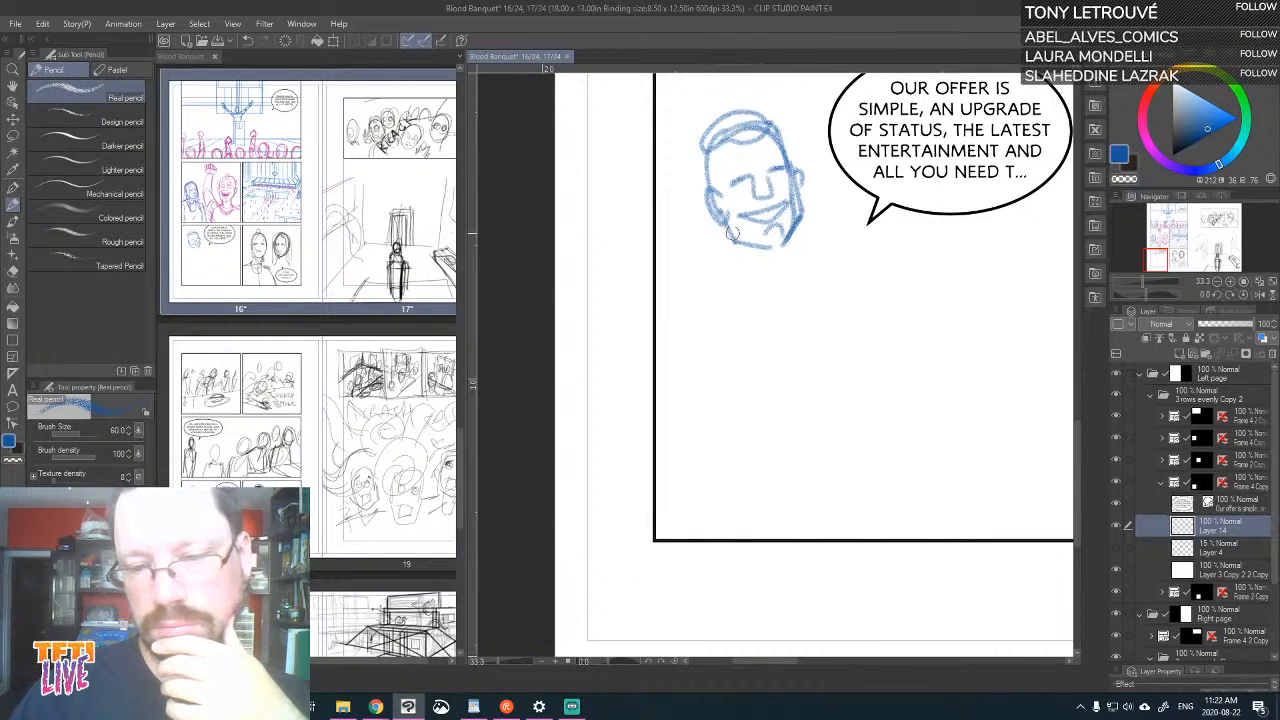
Sketch the speaker's neck, shirt collar, tie, jacket lapels, sloping shoulders and bent arm below the head
{"action": "left_click_drag", "start_coordinate": [748, 250], "coordinate": [746, 274]}
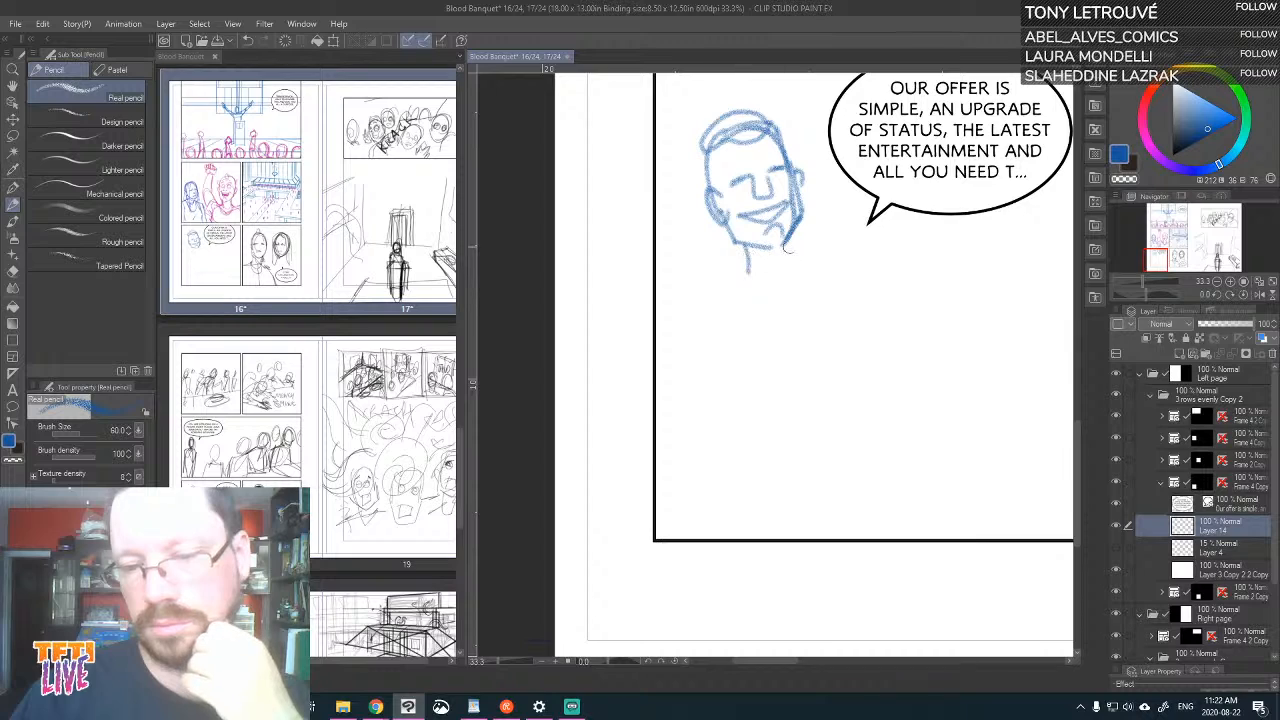
{"action": "mouse_move", "coordinate": [790, 236]}
{"action": "left_mouse_down"}
{"action": "mouse_move", "coordinate": [798, 258]}
{"action": "mouse_move", "coordinate": [750, 306]}
{"action": "left_mouse_up"}
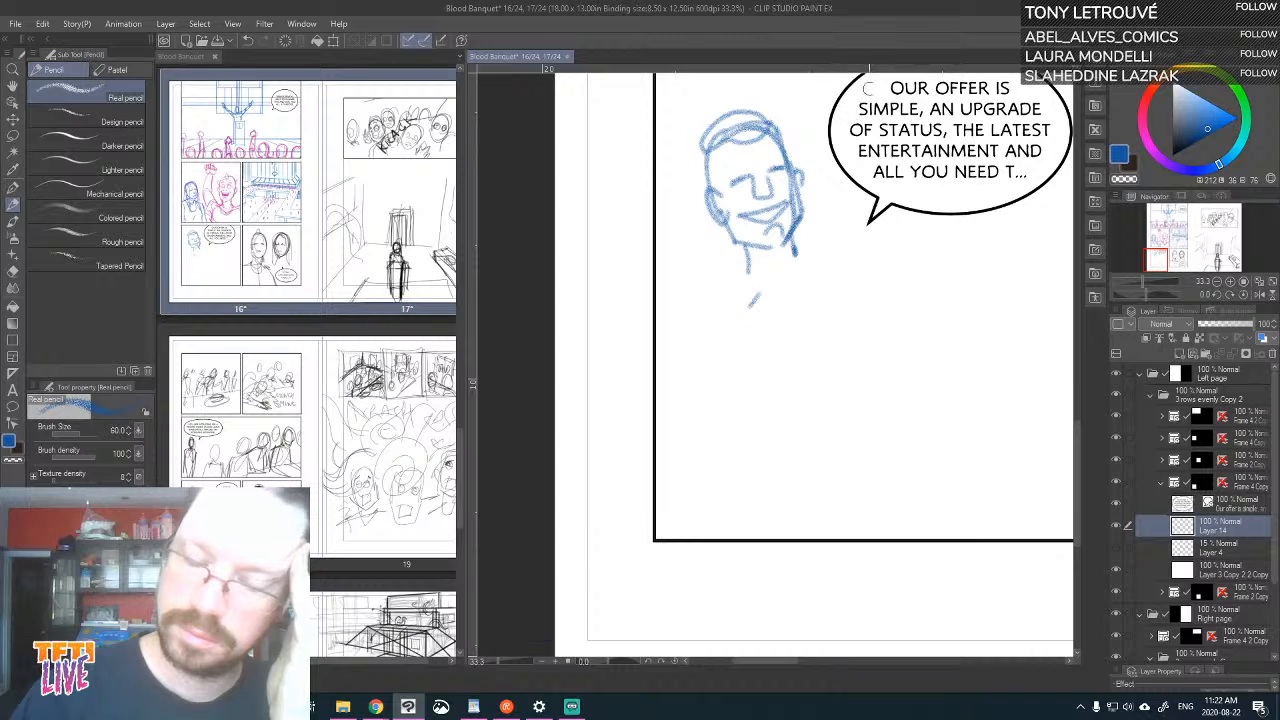
{"action": "mouse_move", "coordinate": [748, 248]}
{"action": "left_mouse_down"}
{"action": "mouse_move", "coordinate": [750, 282]}
{"action": "mouse_move", "coordinate": [786, 290]}
{"action": "left_mouse_up"}
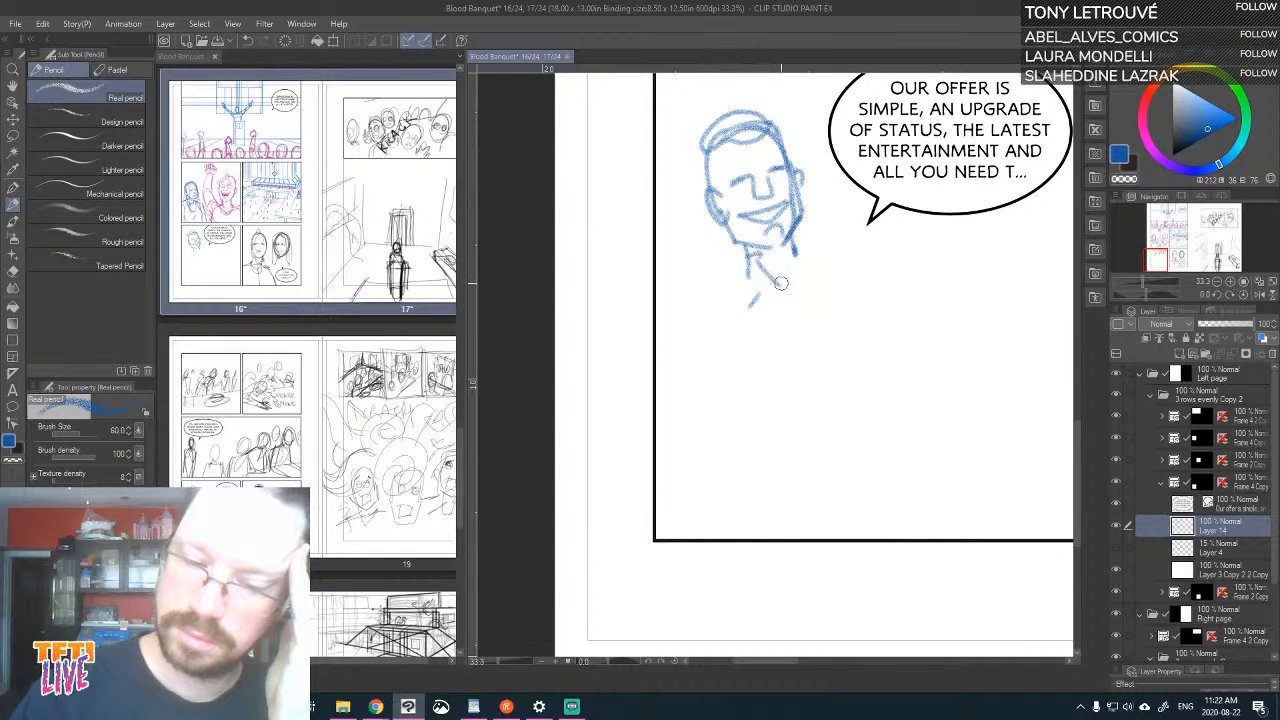
{"action": "mouse_move", "coordinate": [792, 238]}
{"action": "left_mouse_down"}
{"action": "mouse_move", "coordinate": [770, 272]}
{"action": "mouse_move", "coordinate": [758, 256]}
{"action": "mouse_move", "coordinate": [738, 263]}
{"action": "mouse_move", "coordinate": [748, 283]}
{"action": "mouse_move", "coordinate": [734, 289]}
{"action": "mouse_move", "coordinate": [799, 378]}
{"action": "mouse_move", "coordinate": [806, 250]}
{"action": "mouse_move", "coordinate": [804, 367]}
{"action": "mouse_move", "coordinate": [776, 310]}
{"action": "mouse_move", "coordinate": [795, 382]}
{"action": "left_mouse_up"}
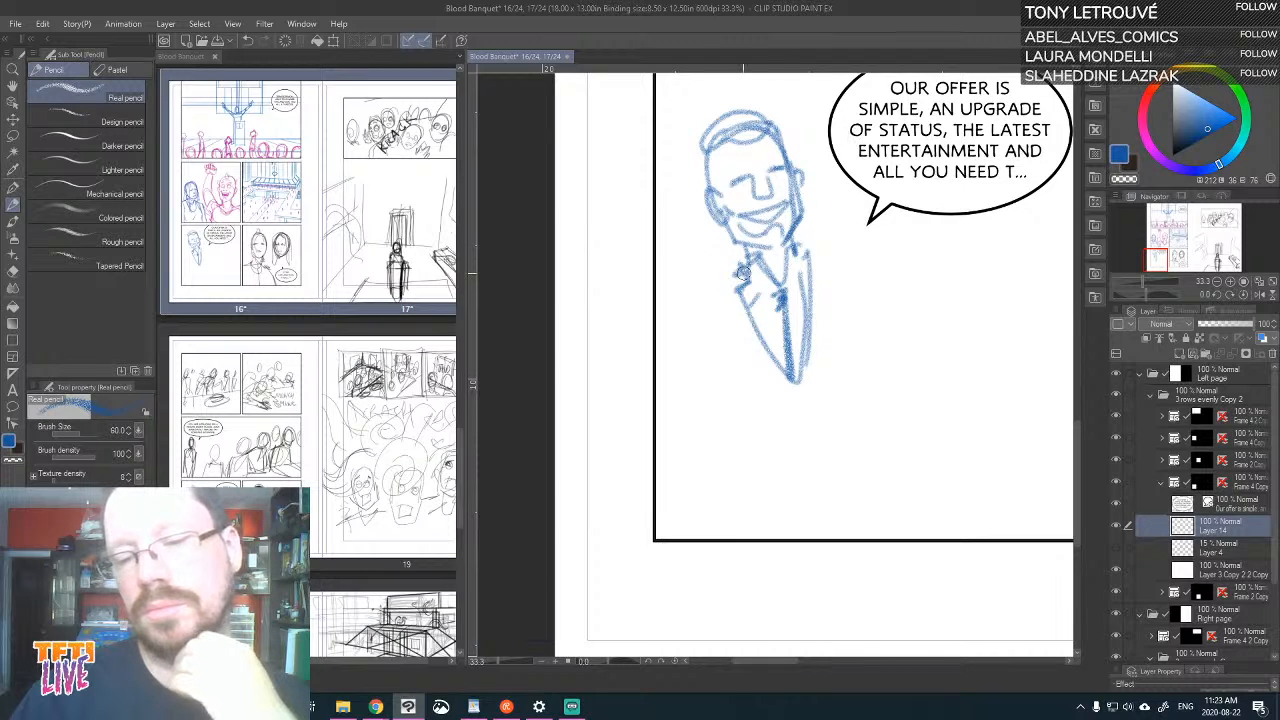
{"action": "mouse_move", "coordinate": [743, 273]}
{"action": "left_mouse_down"}
{"action": "mouse_move", "coordinate": [828, 243]}
{"action": "mouse_move", "coordinate": [858, 250]}
{"action": "mouse_move", "coordinate": [893, 286]}
{"action": "left_mouse_up"}
{"action": "mouse_move", "coordinate": [726, 268]}
{"action": "left_mouse_down"}
{"action": "mouse_move", "coordinate": [664, 326]}
{"action": "mouse_move", "coordinate": [721, 376]}
{"action": "mouse_move", "coordinate": [945, 400]}
{"action": "left_mouse_up"}
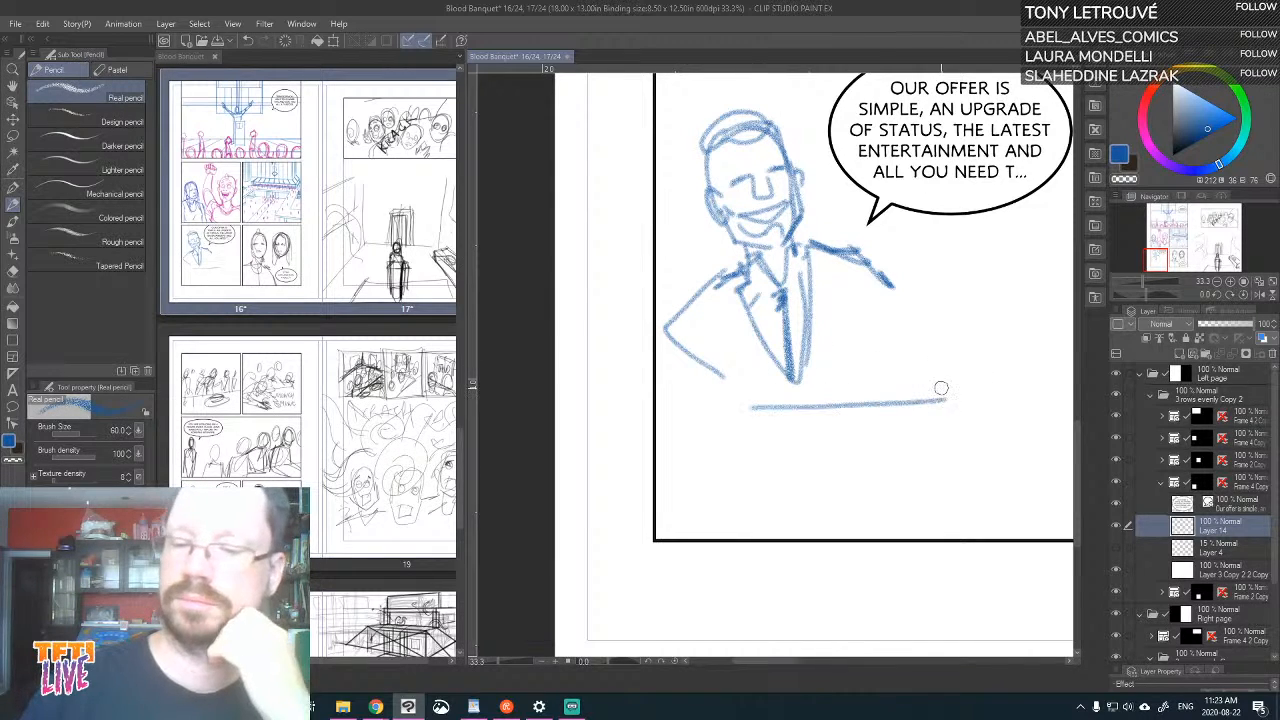
Sketch the podium's sides in front of the speaker and a hand gripping its top edge
{"action": "left_click_drag", "start_coordinate": [783, 406], "coordinate": [792, 537]}
{"action": "mouse_move", "coordinate": [946, 392]}
{"action": "left_mouse_down"}
{"action": "mouse_move", "coordinate": [952, 525]}
{"action": "mouse_move", "coordinate": [955, 495]}
{"action": "left_mouse_up"}
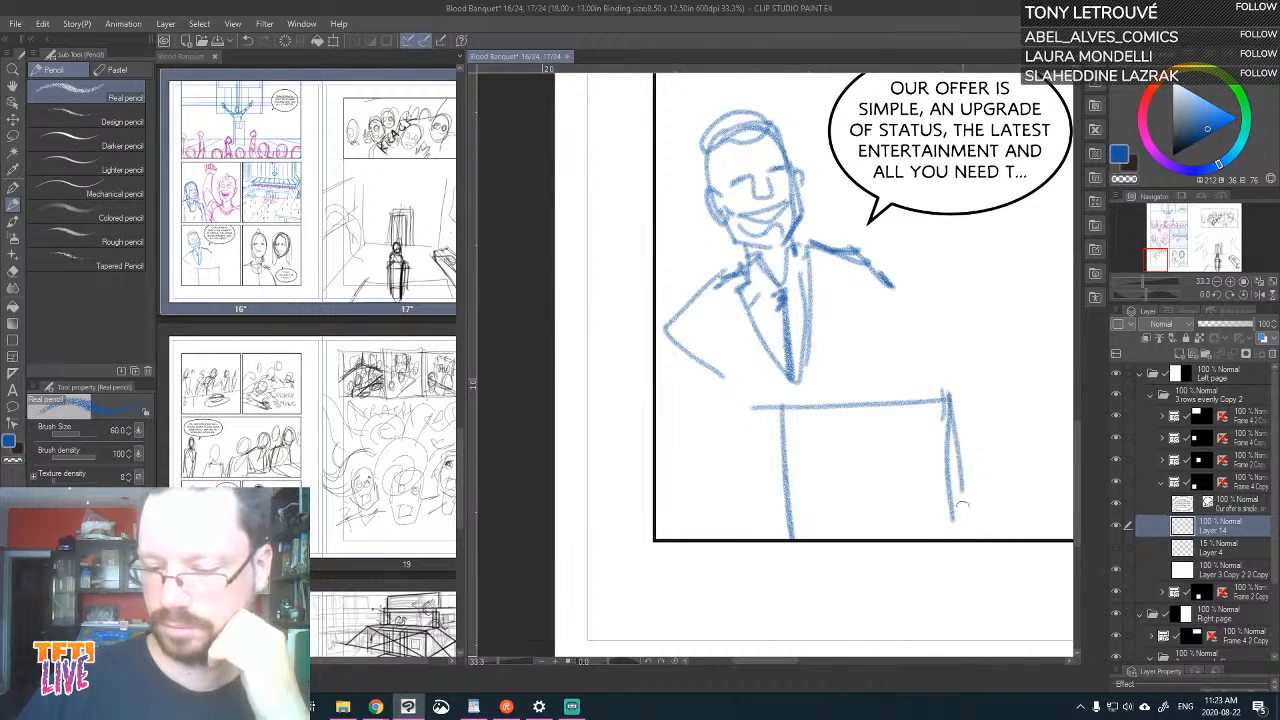
{"action": "left_click_drag", "start_coordinate": [955, 420], "coordinate": [966, 537]}
{"action": "mouse_move", "coordinate": [860, 400]}
{"action": "left_mouse_down"}
{"action": "mouse_move", "coordinate": [882, 379]}
{"action": "mouse_move", "coordinate": [887, 409]}
{"action": "mouse_move", "coordinate": [913, 412]}
{"action": "mouse_move", "coordinate": [886, 401]}
{"action": "mouse_move", "coordinate": [899, 416]}
{"action": "mouse_move", "coordinate": [869, 385]}
{"action": "mouse_move", "coordinate": [865, 404]}
{"action": "mouse_move", "coordinate": [886, 379]}
{"action": "mouse_move", "coordinate": [922, 394]}
{"action": "mouse_move", "coordinate": [880, 414]}
{"action": "left_mouse_up"}
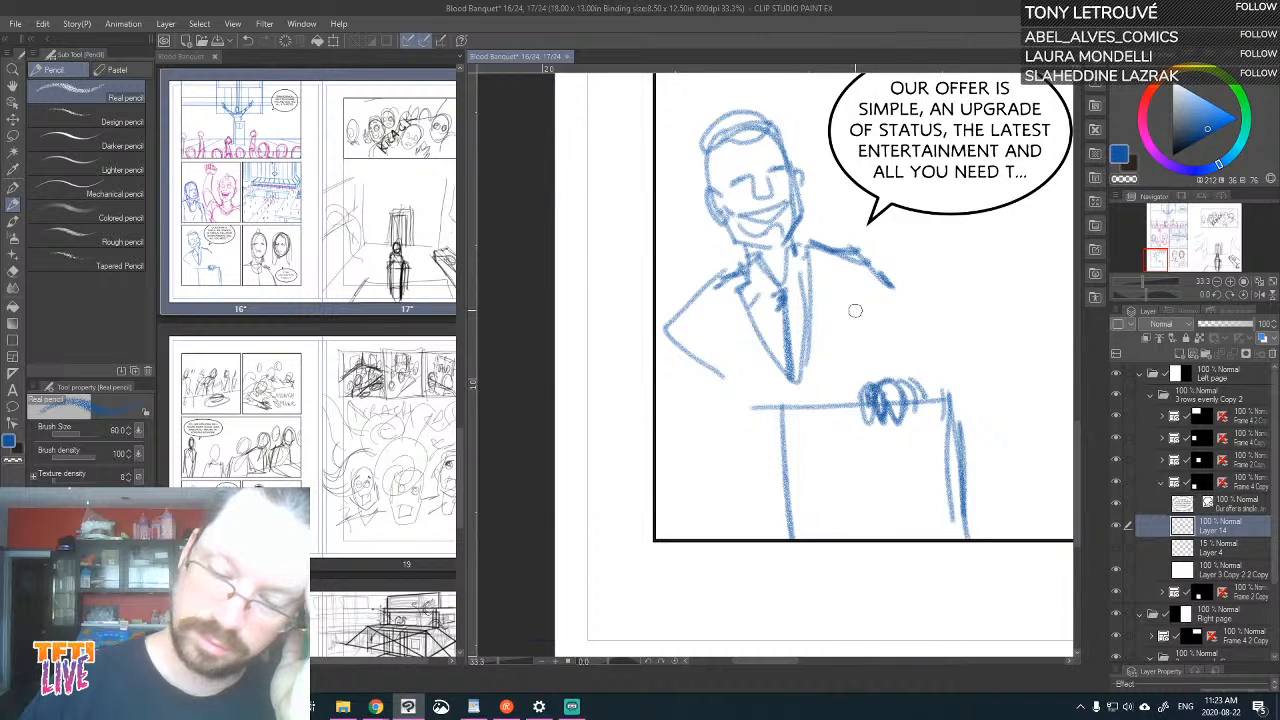
{"action": "key", "text": "ctrl+z"}
{"action": "key", "text": "ctrl+z"}
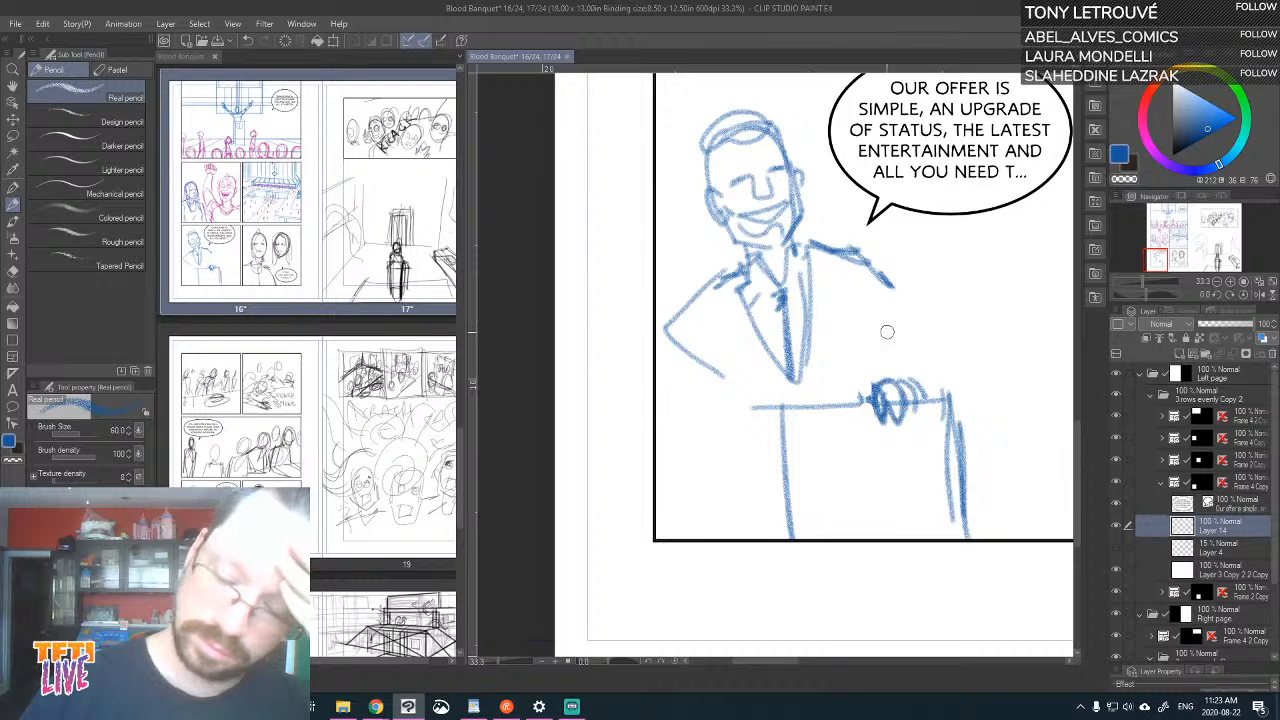
{"action": "mouse_move", "coordinate": [900, 386]}
{"action": "left_mouse_down"}
{"action": "mouse_move", "coordinate": [893, 422]}
{"action": "mouse_move", "coordinate": [906, 386]}
{"action": "mouse_move", "coordinate": [916, 412]}
{"action": "mouse_move", "coordinate": [925, 394]}
{"action": "left_mouse_up"}
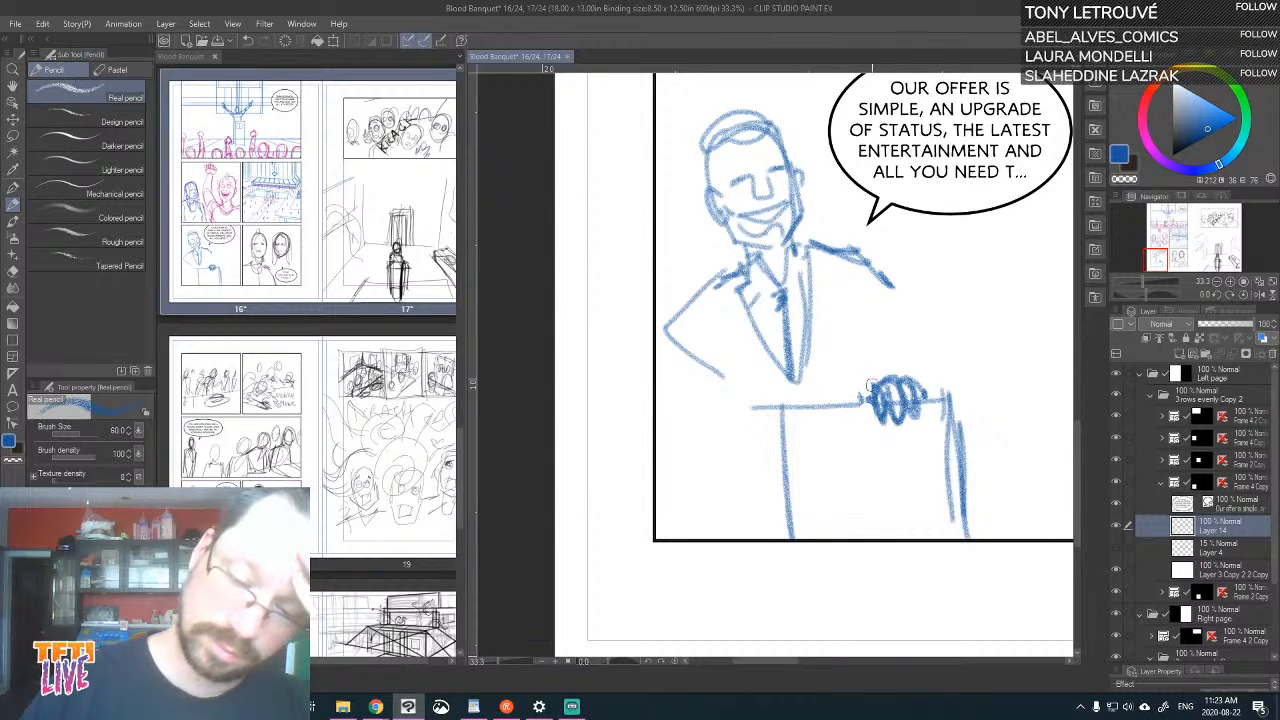
Reinforce the speaker's collar and lapels, and add the jacket sides and the forearm resting across the podium
{"action": "mouse_move", "coordinate": [733, 270]}
{"action": "left_mouse_down"}
{"action": "mouse_move", "coordinate": [757, 333]}
{"action": "mouse_move", "coordinate": [748, 262]}
{"action": "mouse_move", "coordinate": [808, 222]}
{"action": "mouse_move", "coordinate": [790, 276]}
{"action": "mouse_move", "coordinate": [775, 282]}
{"action": "mouse_move", "coordinate": [810, 225]}
{"action": "left_mouse_up"}
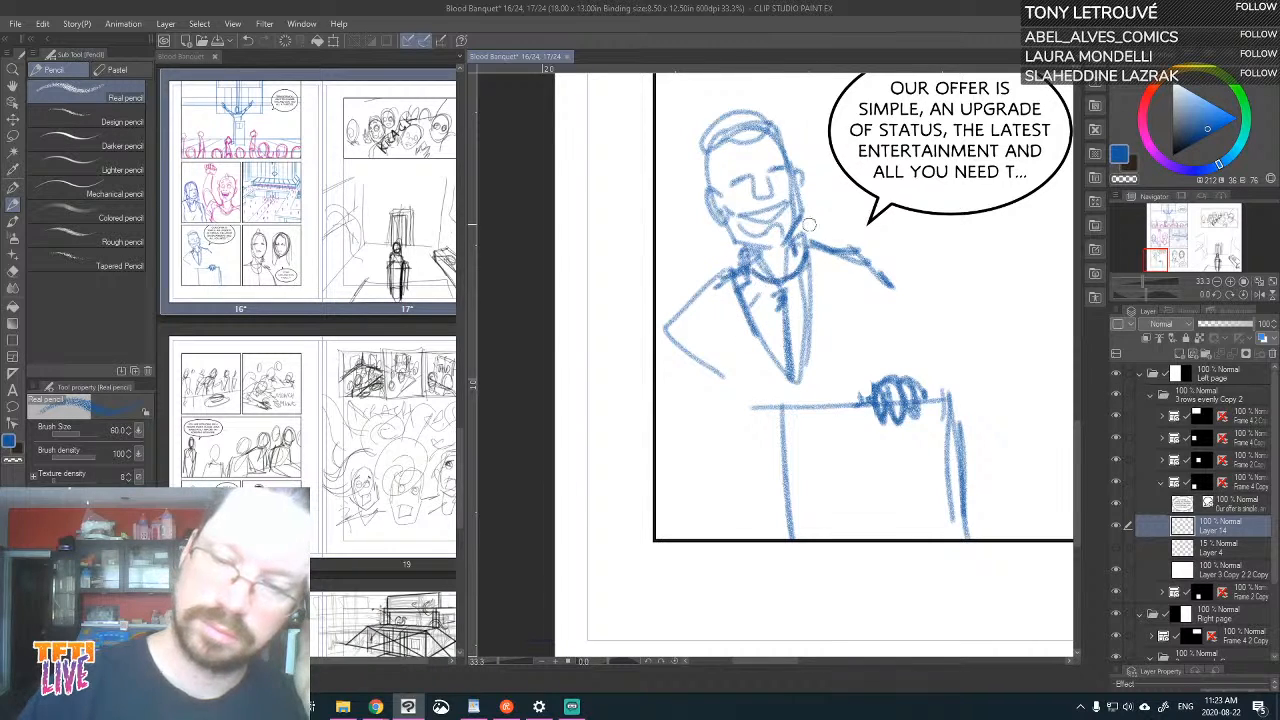
{"action": "left_click_drag", "start_coordinate": [703, 273], "coordinate": [732, 392]}
{"action": "mouse_move", "coordinate": [725, 385]}
{"action": "left_mouse_down"}
{"action": "mouse_move", "coordinate": [891, 347]}
{"action": "mouse_move", "coordinate": [745, 402]}
{"action": "left_mouse_up"}
{"action": "left_click_drag", "start_coordinate": [838, 246], "coordinate": [878, 358]}
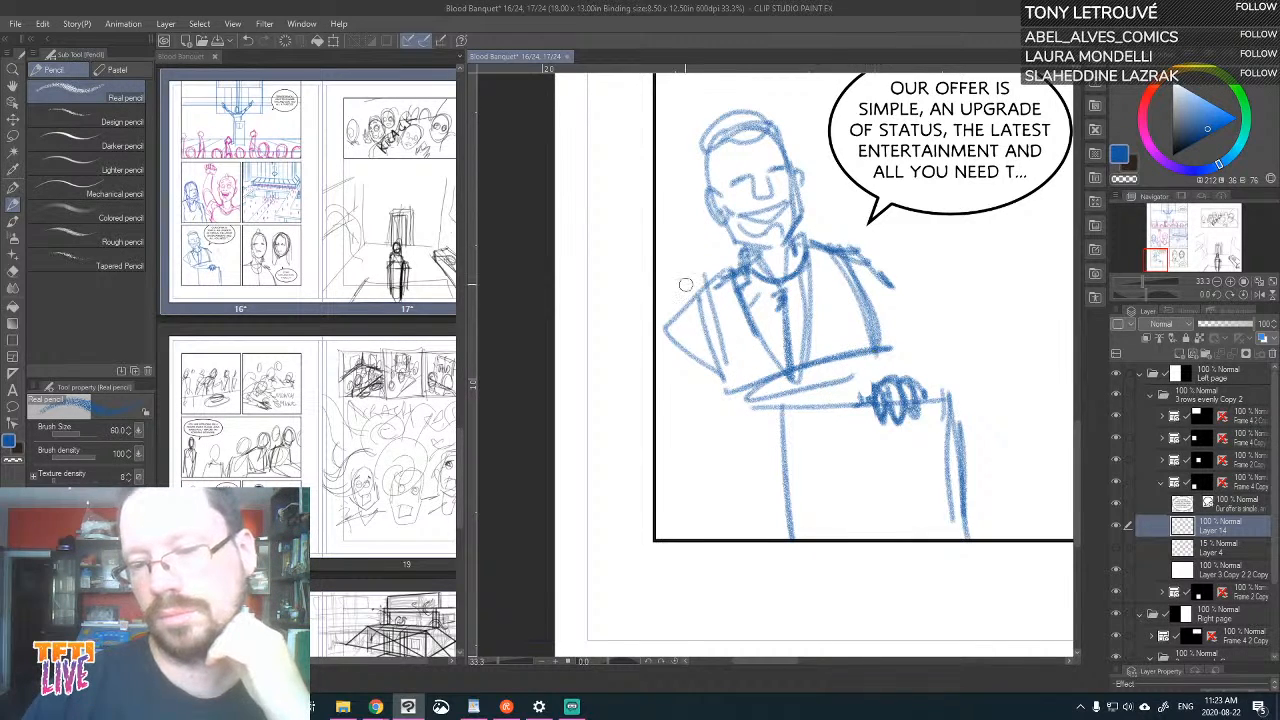
{"action": "left_click_drag", "start_coordinate": [700, 280], "coordinate": [728, 402]}
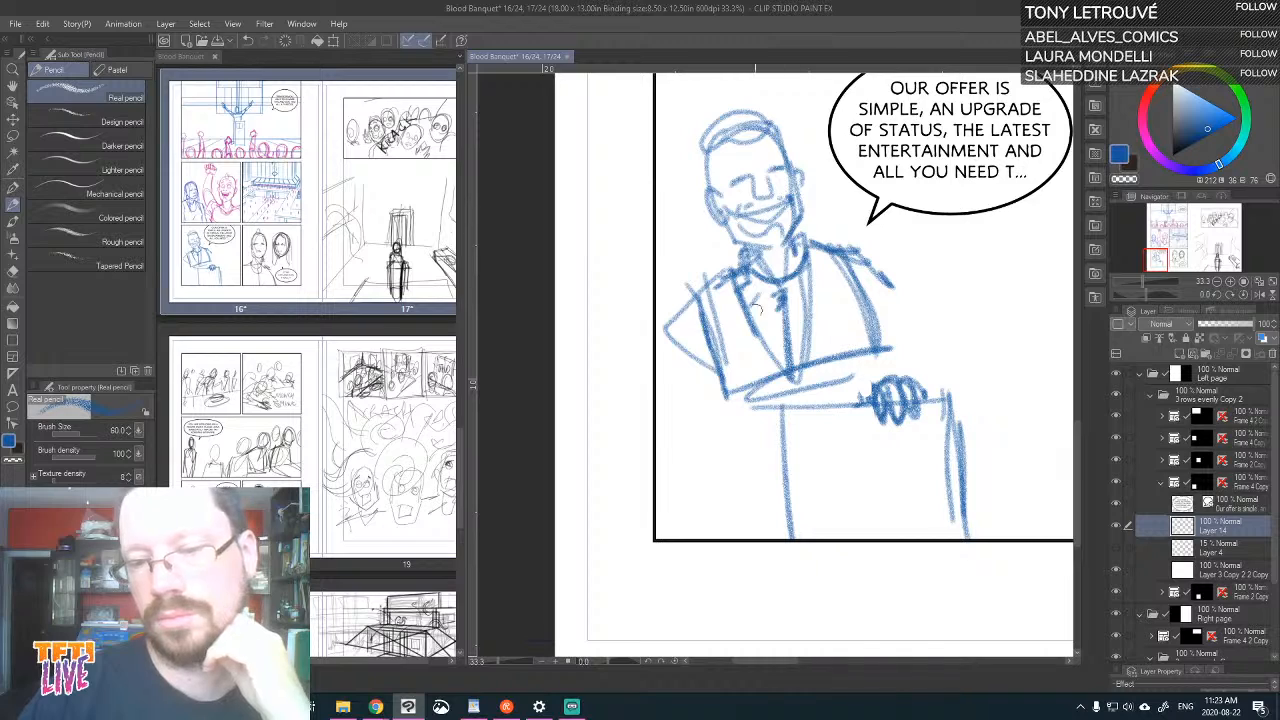
Reshape the speaker's shoulders and upper arms, and extend the jacket down beside the podium
{"action": "left_click_drag", "start_coordinate": [722, 155], "coordinate": [726, 184]}
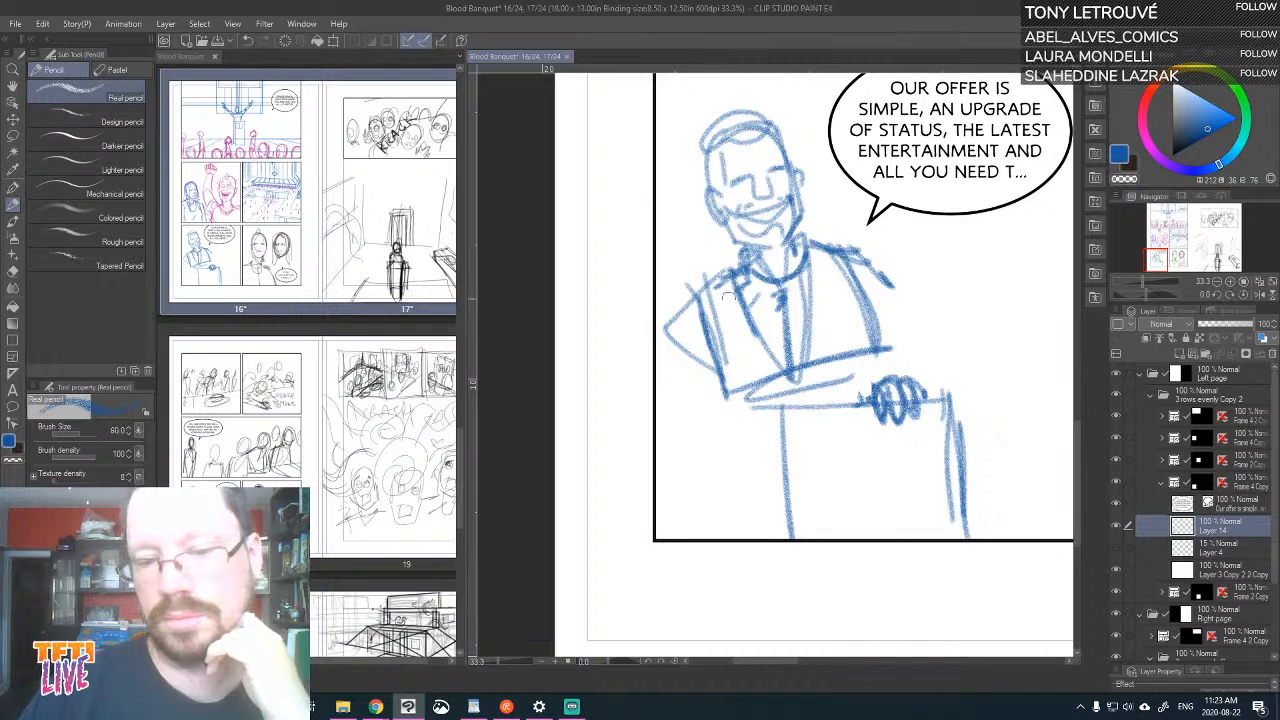
{"action": "mouse_move", "coordinate": [729, 294]}
{"action": "left_mouse_down"}
{"action": "mouse_move", "coordinate": [693, 283]}
{"action": "mouse_move", "coordinate": [677, 328]}
{"action": "mouse_move", "coordinate": [689, 284]}
{"action": "mouse_move", "coordinate": [668, 428]}
{"action": "left_mouse_up"}
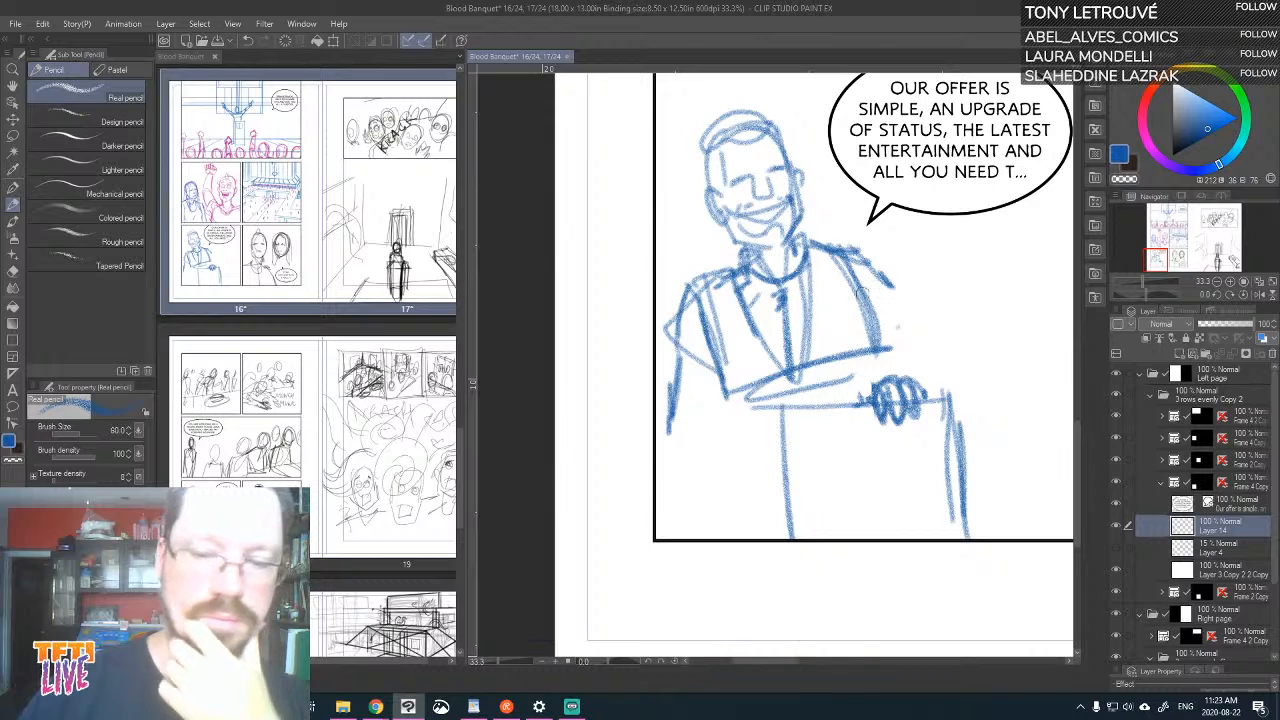
{"action": "mouse_move", "coordinate": [862, 290]}
{"action": "left_mouse_down"}
{"action": "mouse_move", "coordinate": [872, 334]}
{"action": "mouse_move", "coordinate": [848, 248]}
{"action": "mouse_move", "coordinate": [890, 280]}
{"action": "mouse_move", "coordinate": [888, 343]}
{"action": "left_mouse_up"}
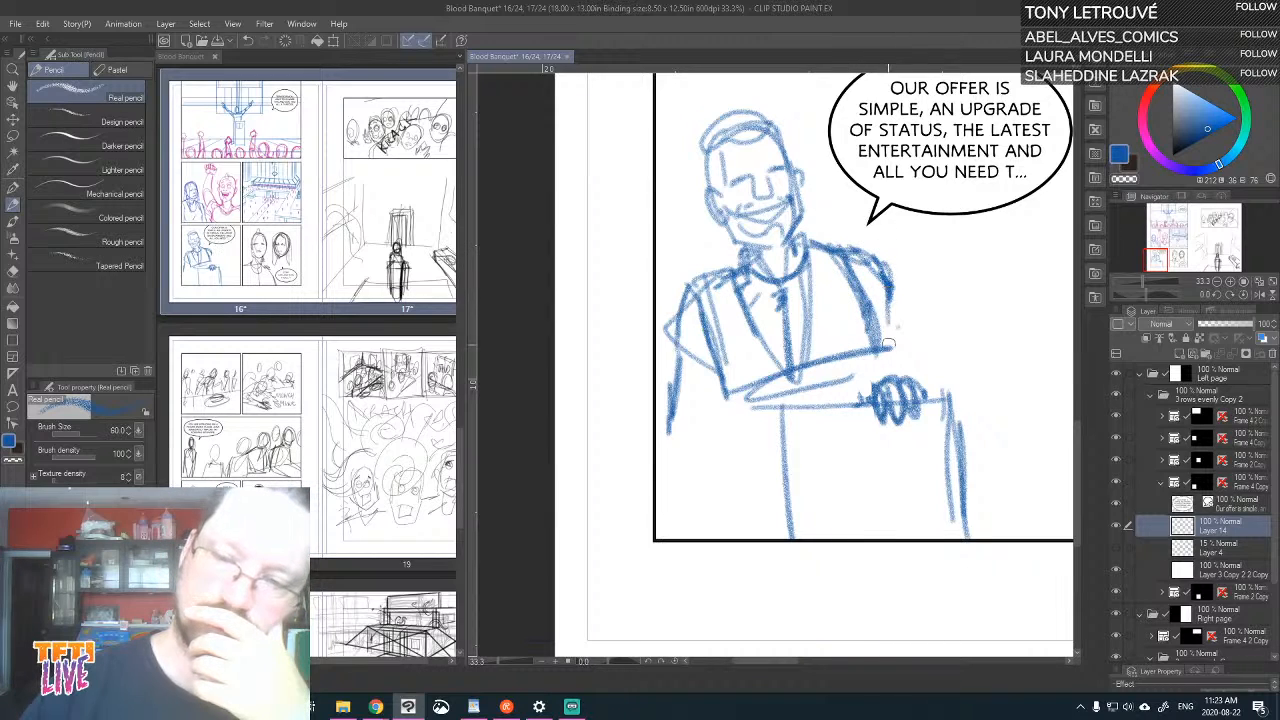
{"action": "left_click_drag", "start_coordinate": [898, 286], "coordinate": [874, 384]}
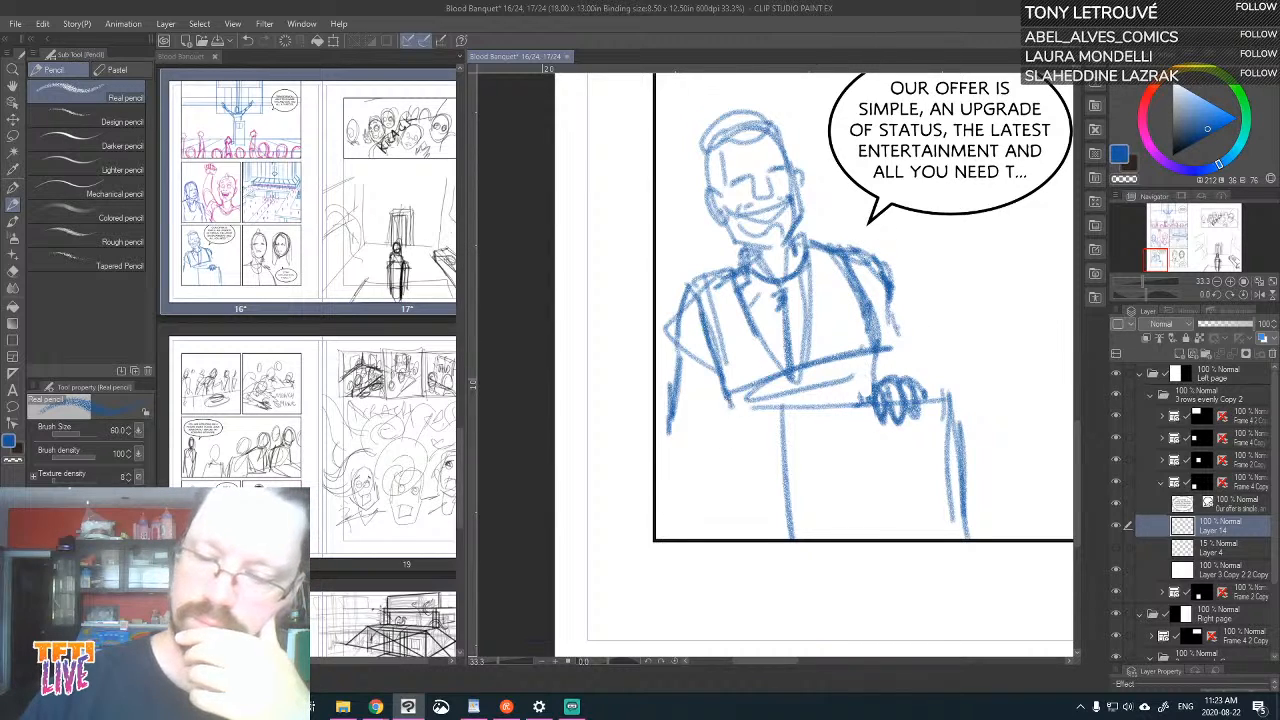
{"action": "mouse_move", "coordinate": [730, 392]}
{"action": "left_mouse_down"}
{"action": "mouse_move", "coordinate": [736, 481]}
{"action": "mouse_move", "coordinate": [797, 496]}
{"action": "left_mouse_up"}
{"action": "left_click_drag", "start_coordinate": [718, 375], "coordinate": [758, 368]}
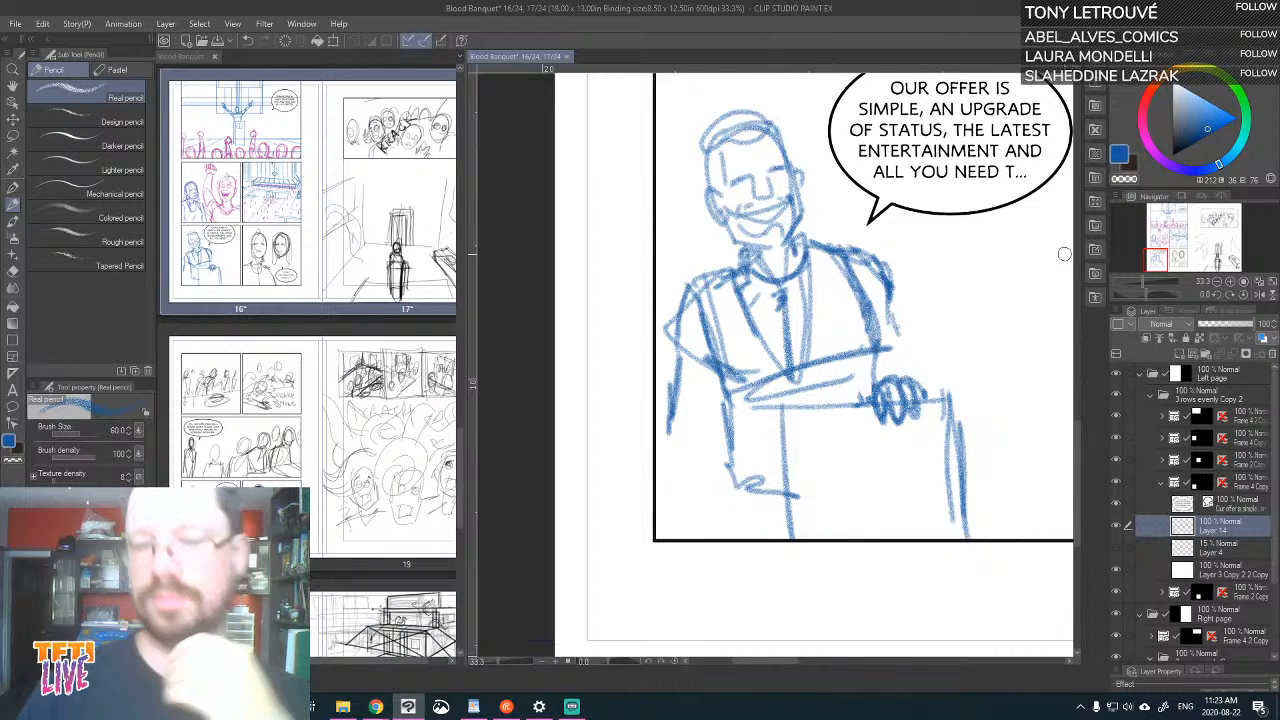
{"action": "left_click", "coordinate": [13, 138]}
{"action": "mouse_move", "coordinate": [810, 175]}
{"action": "left_mouse_down"}
{"action": "mouse_move", "coordinate": [727, 254]}
{"action": "mouse_move", "coordinate": [805, 255]}
{"action": "left_mouse_up"}
{"action": "left_click", "coordinate": [13, 118]}
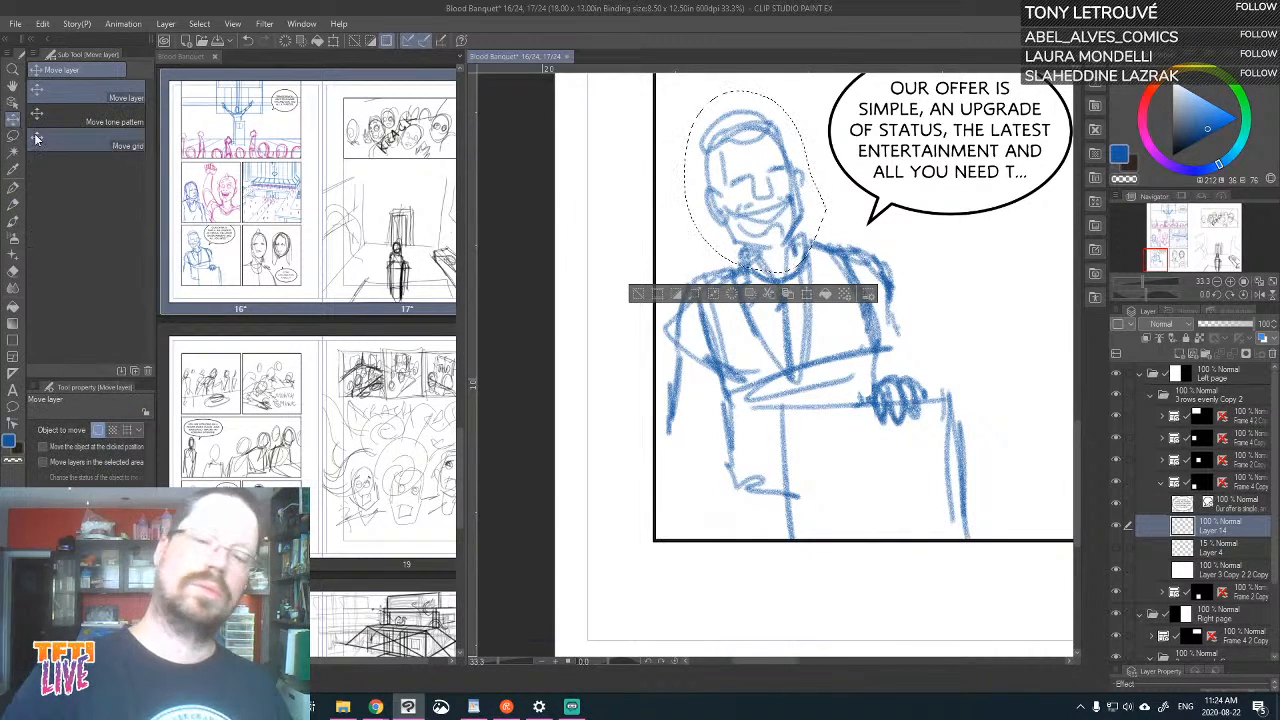
{"action": "left_click_drag", "start_coordinate": [860, 205], "coordinate": [876, 237]}
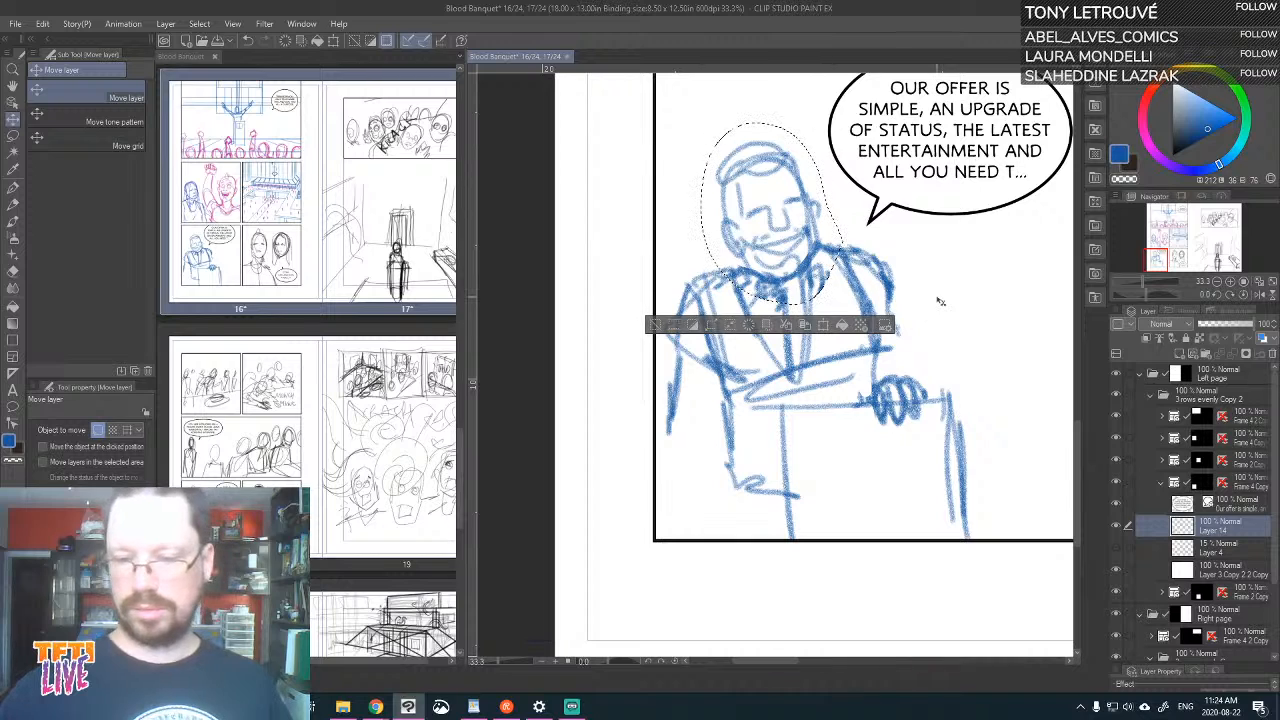
{"action": "key", "text": "ctrl+z"}
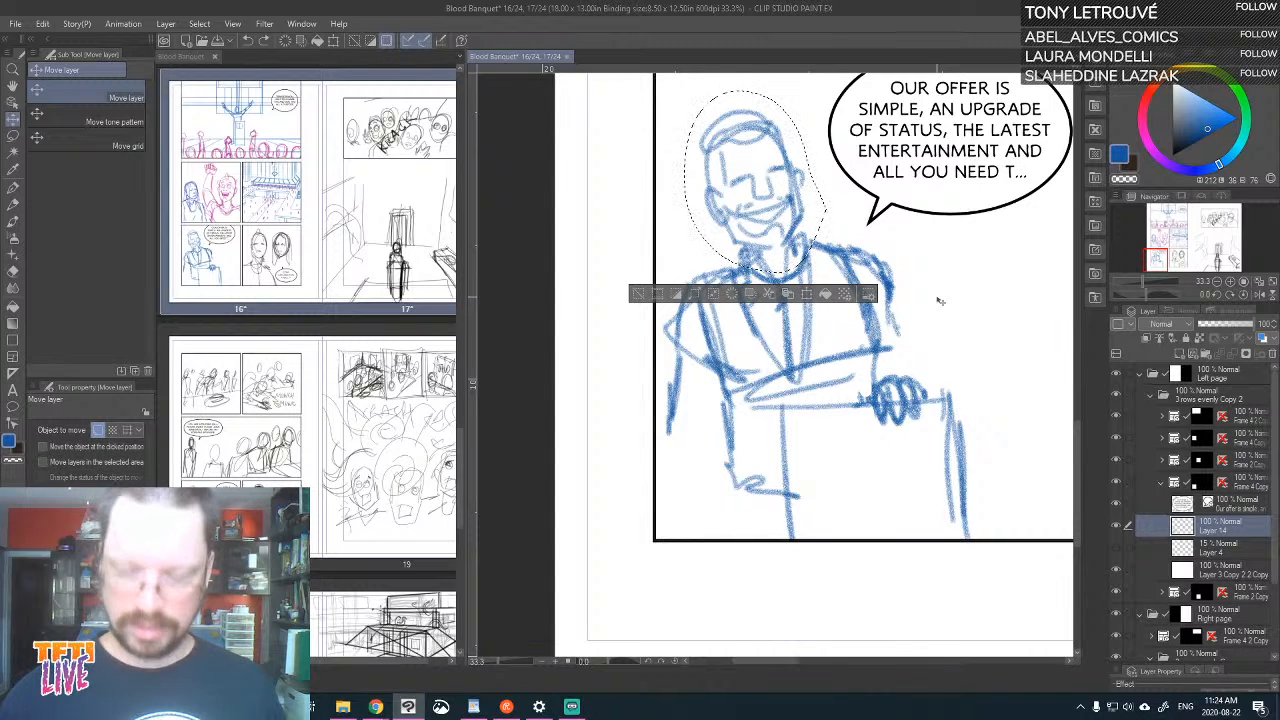
{"action": "scroll", "coordinate": [938, 298], "scroll_direction": "down", "scroll_amount": 1}
{"action": "left_click_drag", "start_coordinate": [947, 465], "coordinate": [823, 480]}
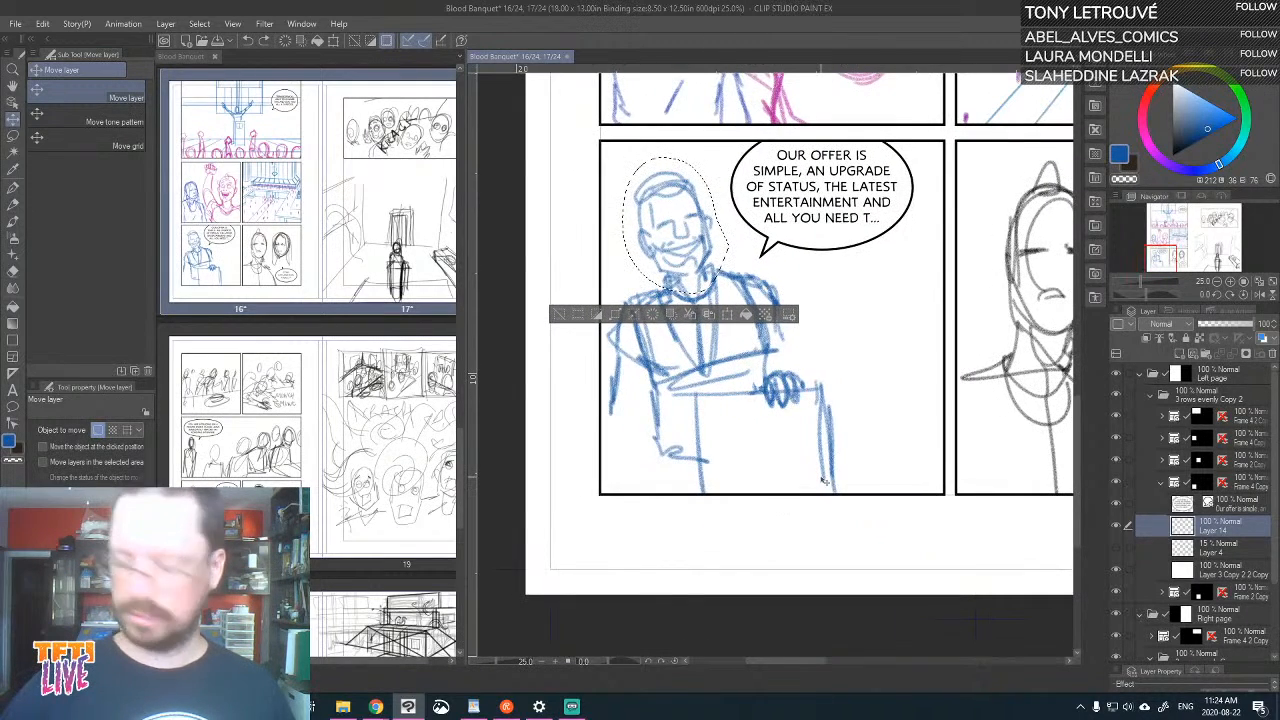
{"action": "key", "text": "ctrl+d"}
Move the "Our offer is simple" balloon against the panel's right border
{"action": "left_click", "coordinate": [1254, 502]}
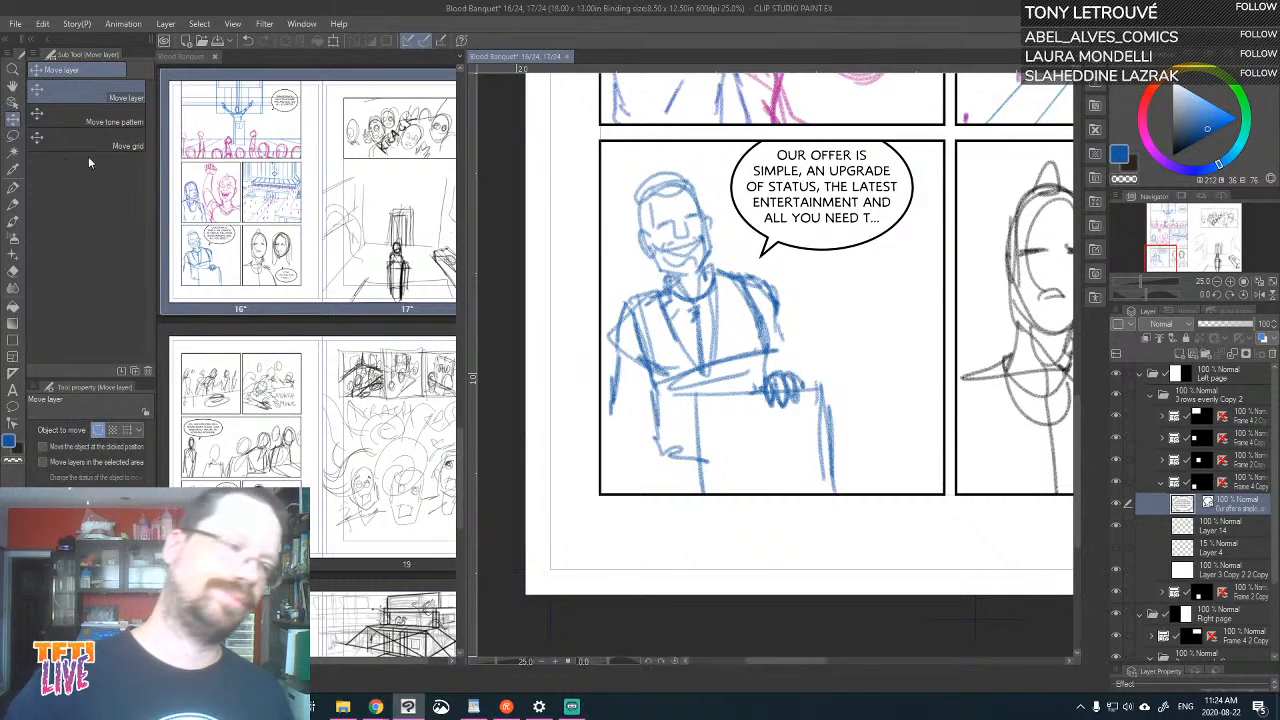
{"action": "left_click", "coordinate": [13, 103]}
{"action": "left_click", "coordinate": [13, 118]}
{"action": "left_click_drag", "start_coordinate": [843, 387], "coordinate": [880, 389]}
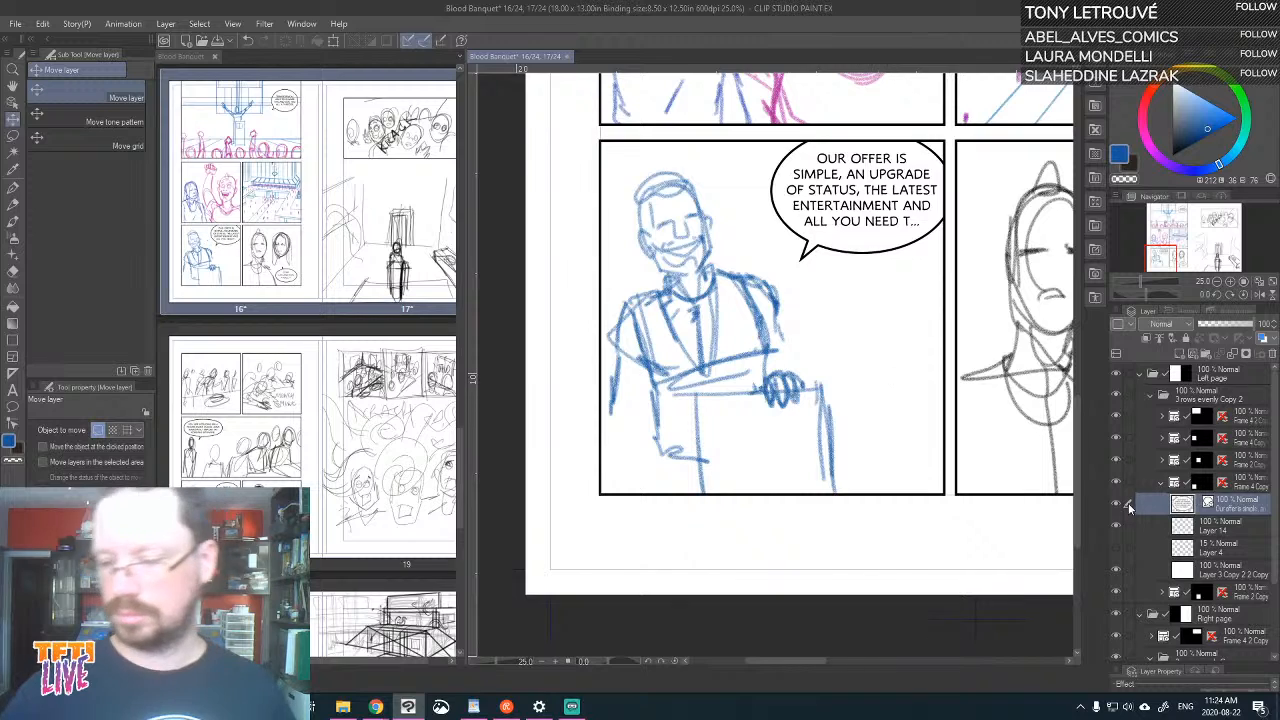
Hide the podium figure sketch on Layer 14 and add a new layer above it
{"action": "left_click", "coordinate": [1225, 525]}
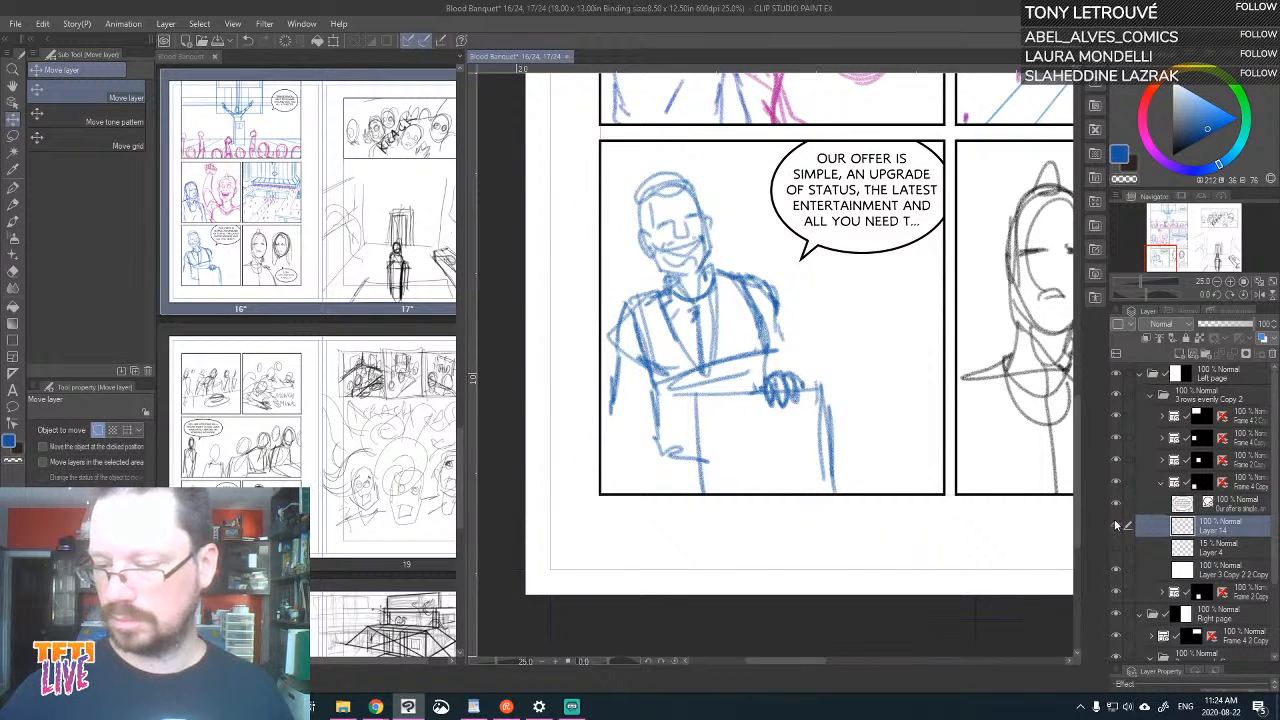
{"action": "left_click", "coordinate": [1116, 525]}
{"action": "left_click", "coordinate": [1181, 354]}
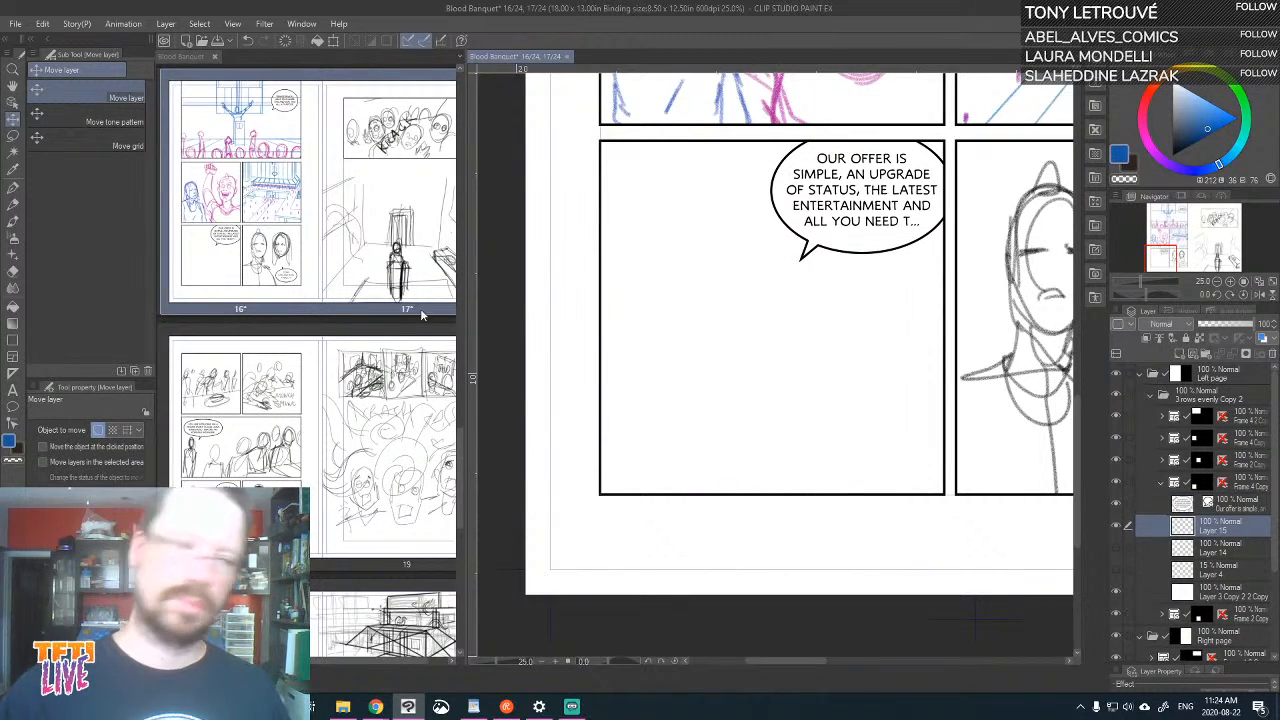
{"action": "left_click", "coordinate": [16, 218]}
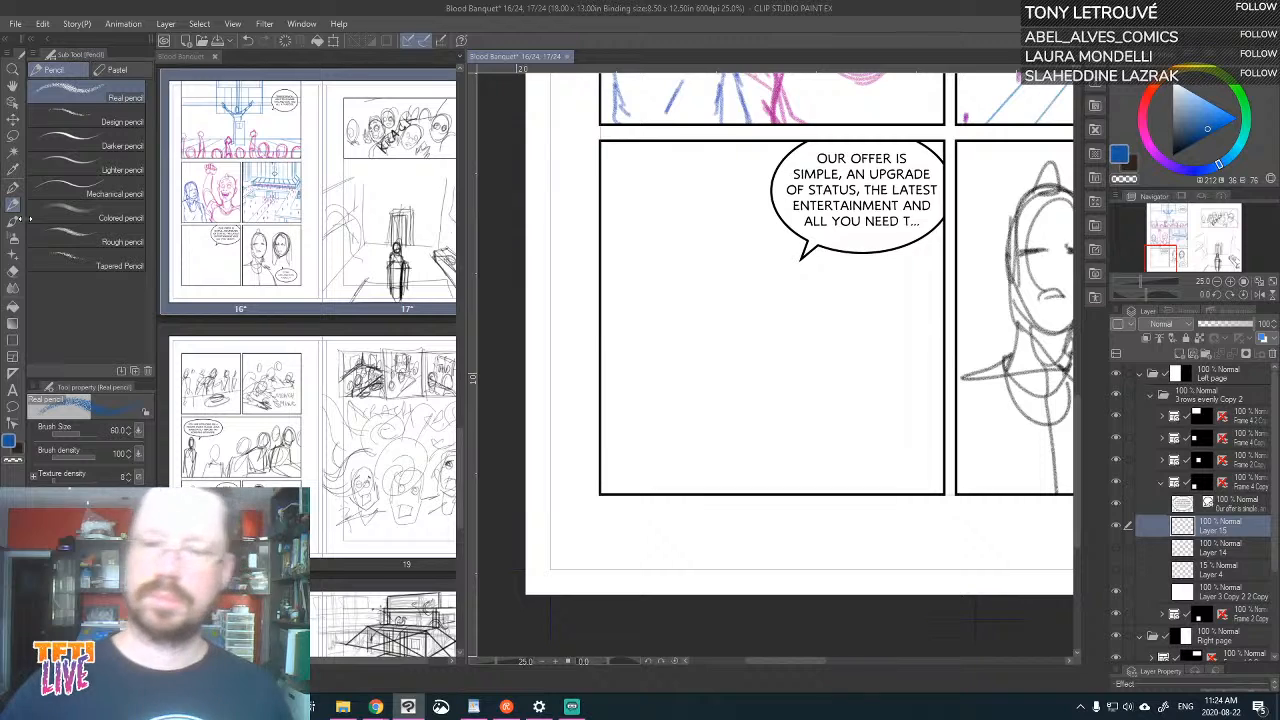
Move the "Our offer is simple" balloon to the panel's upper left, against the left border
{"action": "left_click", "coordinate": [1237, 508]}
{"action": "key", "text": "k"}
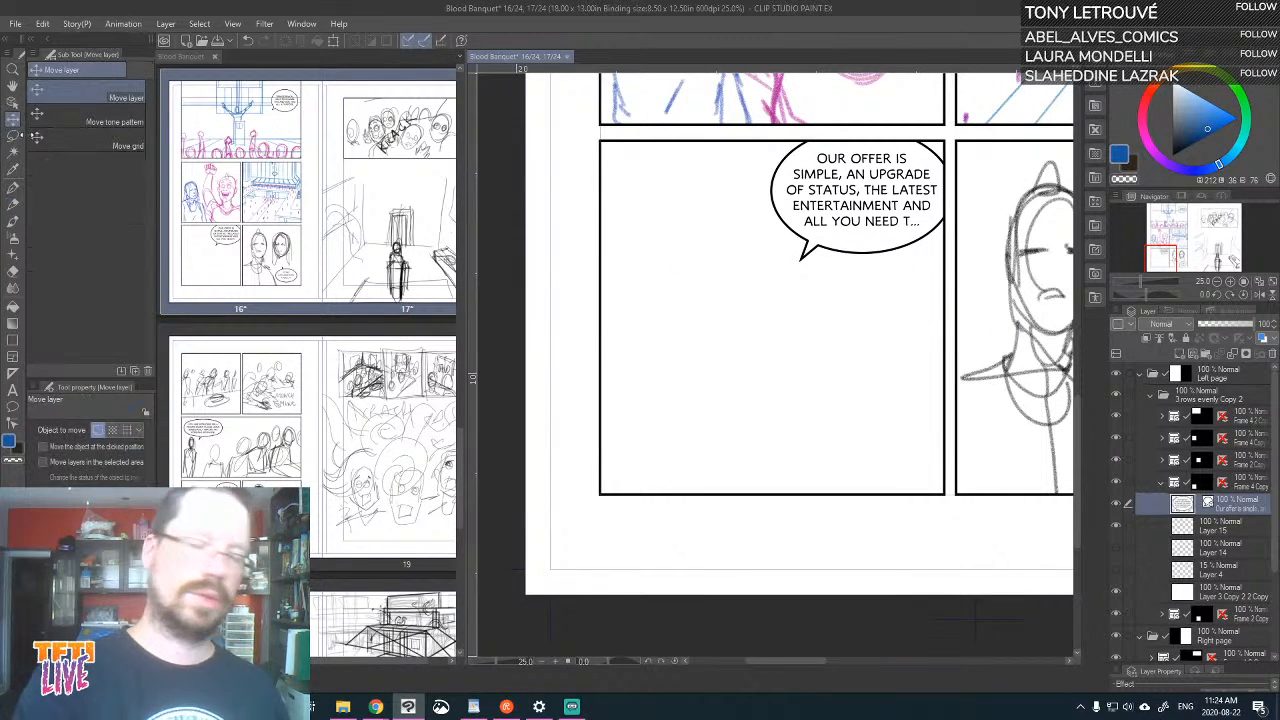
{"action": "left_click_drag", "start_coordinate": [869, 308], "coordinate": [697, 311]}
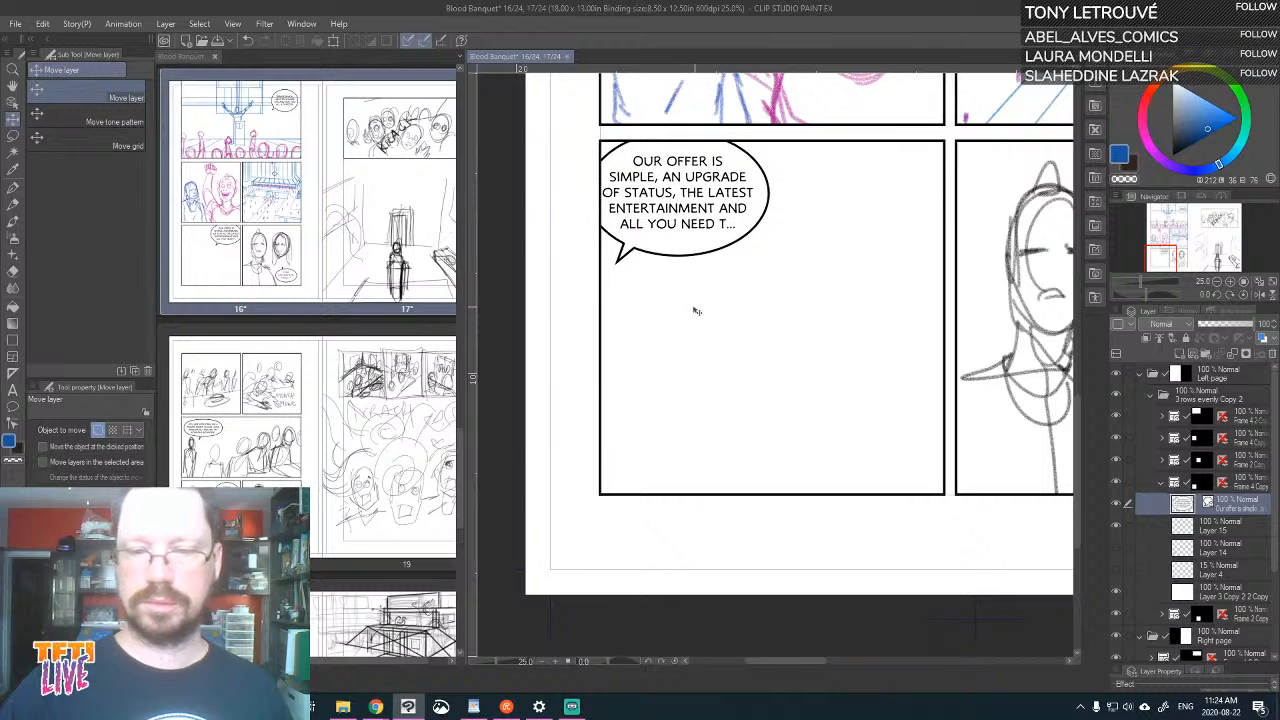
On Layer 15, sketch a large close-up head in blue Real pencil with closed eyes, nose, toothy grin and chin
{"action": "key", "text": "p"}
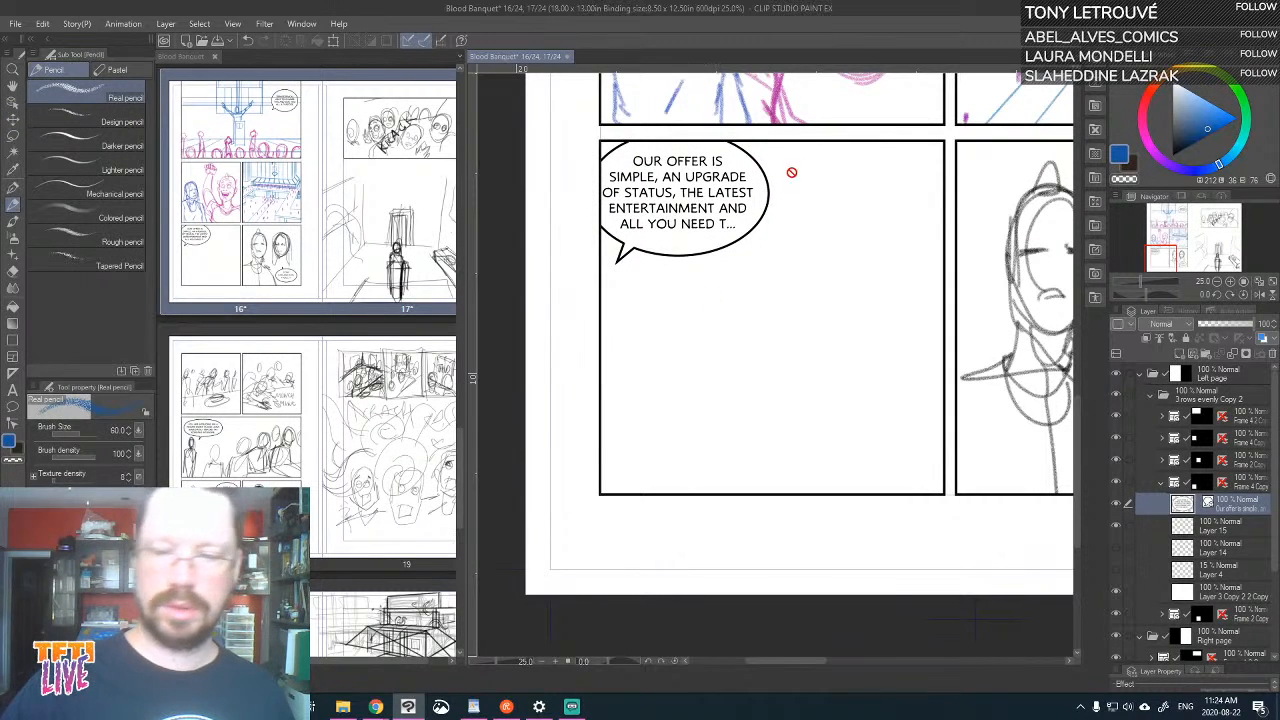
{"action": "left_click", "coordinate": [1225, 524]}
{"action": "left_click_drag", "start_coordinate": [727, 287], "coordinate": [855, 284]}
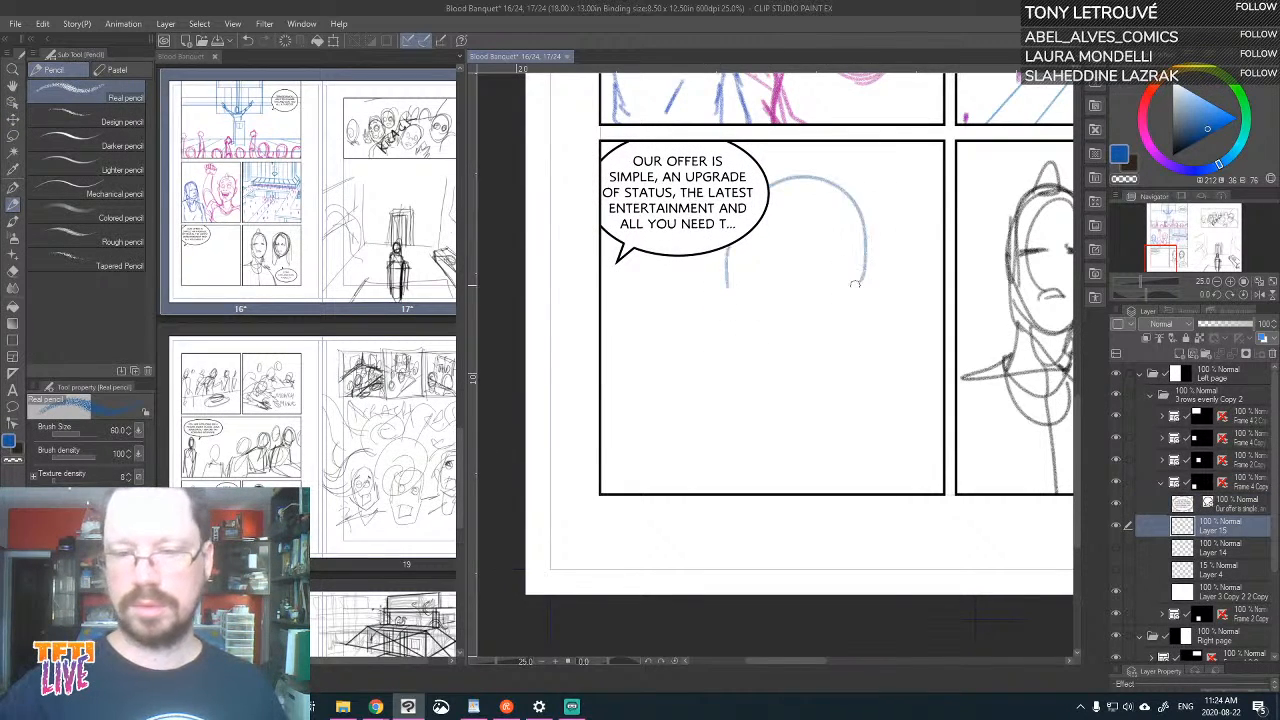
{"action": "mouse_move", "coordinate": [727, 283]}
{"action": "left_mouse_down"}
{"action": "mouse_move", "coordinate": [740, 363]}
{"action": "mouse_move", "coordinate": [801, 406]}
{"action": "mouse_move", "coordinate": [868, 337]}
{"action": "mouse_move", "coordinate": [855, 365]}
{"action": "mouse_move", "coordinate": [867, 277]}
{"action": "mouse_move", "coordinate": [867, 347]}
{"action": "mouse_move", "coordinate": [803, 404]}
{"action": "mouse_move", "coordinate": [820, 409]}
{"action": "mouse_move", "coordinate": [845, 373]}
{"action": "mouse_move", "coordinate": [799, 387]}
{"action": "mouse_move", "coordinate": [791, 375]}
{"action": "mouse_move", "coordinate": [829, 378]}
{"action": "mouse_move", "coordinate": [771, 327]}
{"action": "mouse_move", "coordinate": [789, 336]}
{"action": "mouse_move", "coordinate": [850, 314]}
{"action": "left_mouse_up"}
{"action": "left_click_drag", "start_coordinate": [758, 321], "coordinate": [826, 331]}
{"action": "mouse_move", "coordinate": [775, 257]}
{"action": "left_mouse_down"}
{"action": "mouse_move", "coordinate": [894, 228]}
{"action": "mouse_move", "coordinate": [875, 252]}
{"action": "mouse_move", "coordinate": [939, 242]}
{"action": "mouse_move", "coordinate": [913, 285]}
{"action": "mouse_move", "coordinate": [941, 283]}
{"action": "mouse_move", "coordinate": [936, 248]}
{"action": "left_mouse_up"}
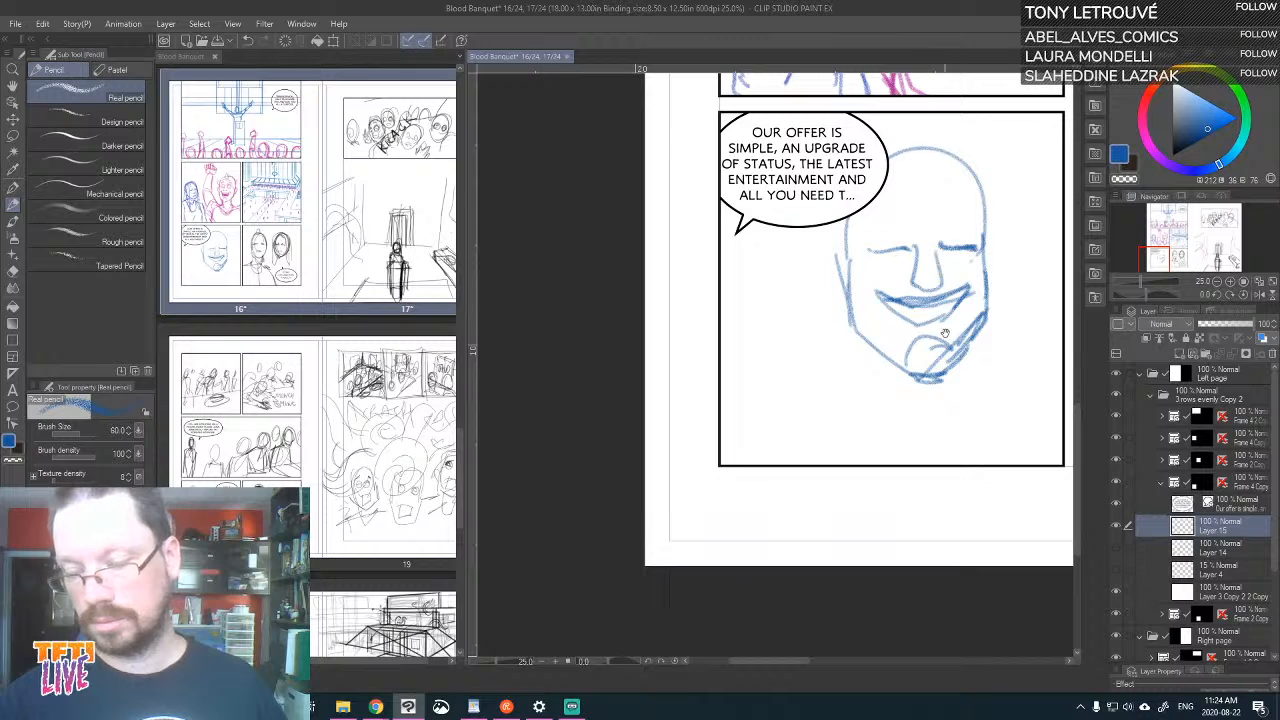
{"action": "mouse_move", "coordinate": [905, 340]}
{"action": "left_mouse_down"}
{"action": "mouse_move", "coordinate": [891, 301]}
{"action": "mouse_move", "coordinate": [918, 299]}
{"action": "left_mouse_up"}
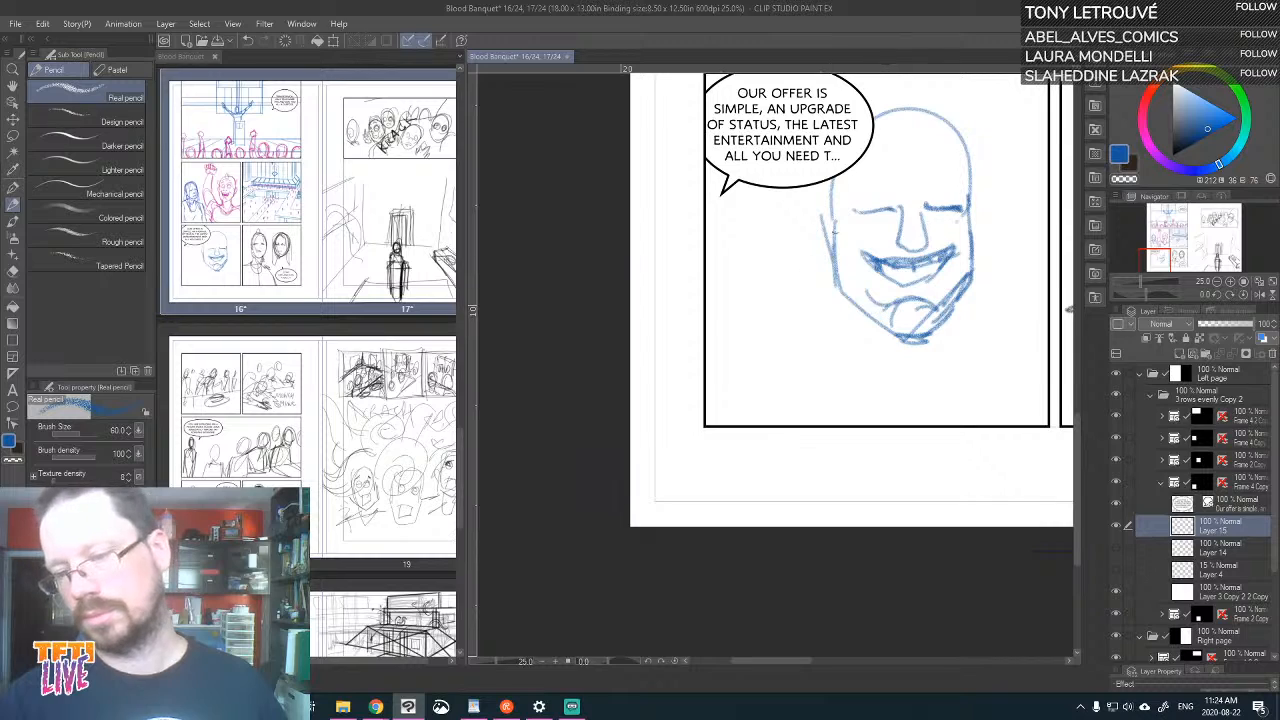
Add ears, swept hair and shoulder lines to the close-up head, and extend the corner of its smile
{"action": "left_click_drag", "start_coordinate": [830, 211], "coordinate": [826, 268]}
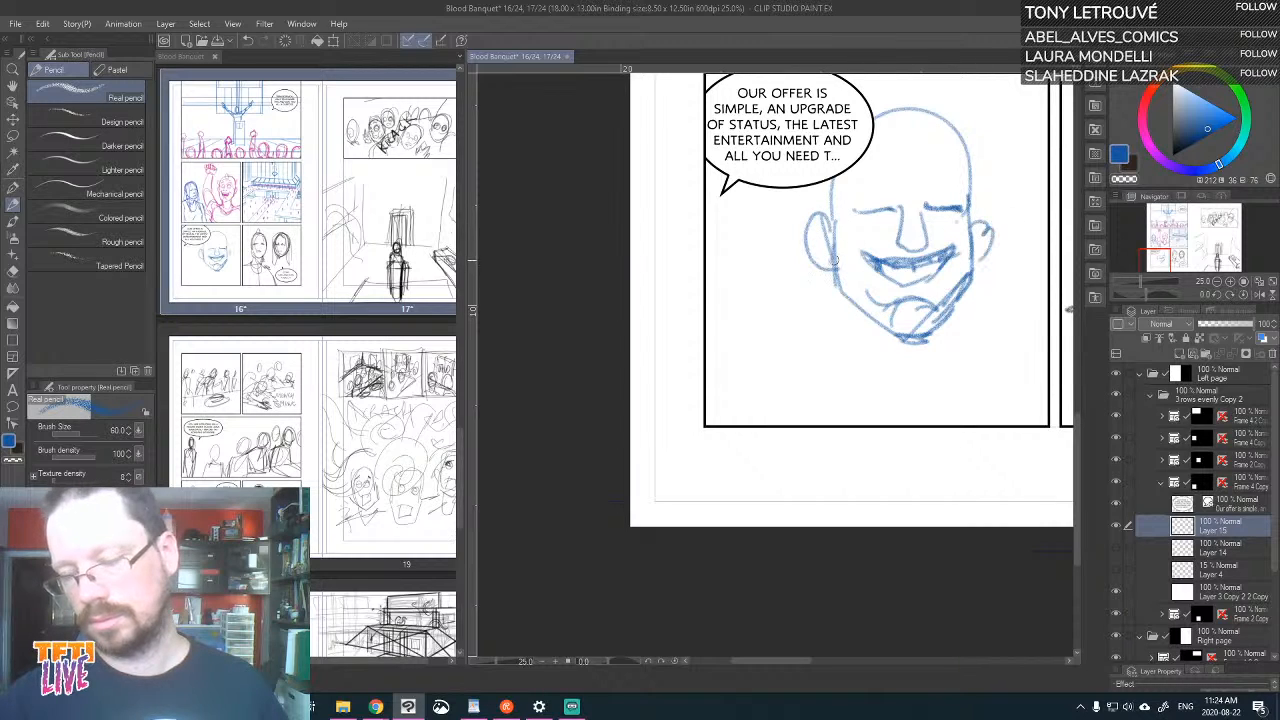
{"action": "mouse_move", "coordinate": [822, 212]}
{"action": "left_mouse_down"}
{"action": "mouse_move", "coordinate": [757, 278]}
{"action": "mouse_move", "coordinate": [760, 332]}
{"action": "mouse_move", "coordinate": [808, 280]}
{"action": "left_mouse_up"}
{"action": "key", "text": "ctrl+z"}
{"action": "mouse_move", "coordinate": [886, 146]}
{"action": "left_mouse_down"}
{"action": "mouse_move", "coordinate": [940, 113]}
{"action": "mouse_move", "coordinate": [878, 101]}
{"action": "mouse_move", "coordinate": [858, 126]}
{"action": "mouse_move", "coordinate": [960, 130]}
{"action": "mouse_move", "coordinate": [930, 100]}
{"action": "left_mouse_up"}
{"action": "mouse_move", "coordinate": [966, 282]}
{"action": "left_mouse_down"}
{"action": "mouse_move", "coordinate": [1011, 288]}
{"action": "mouse_move", "coordinate": [1046, 306]}
{"action": "left_mouse_up"}
{"action": "mouse_move", "coordinate": [820, 270]}
{"action": "left_mouse_down"}
{"action": "mouse_move", "coordinate": [742, 272]}
{"action": "mouse_move", "coordinate": [752, 340]}
{"action": "left_mouse_up"}
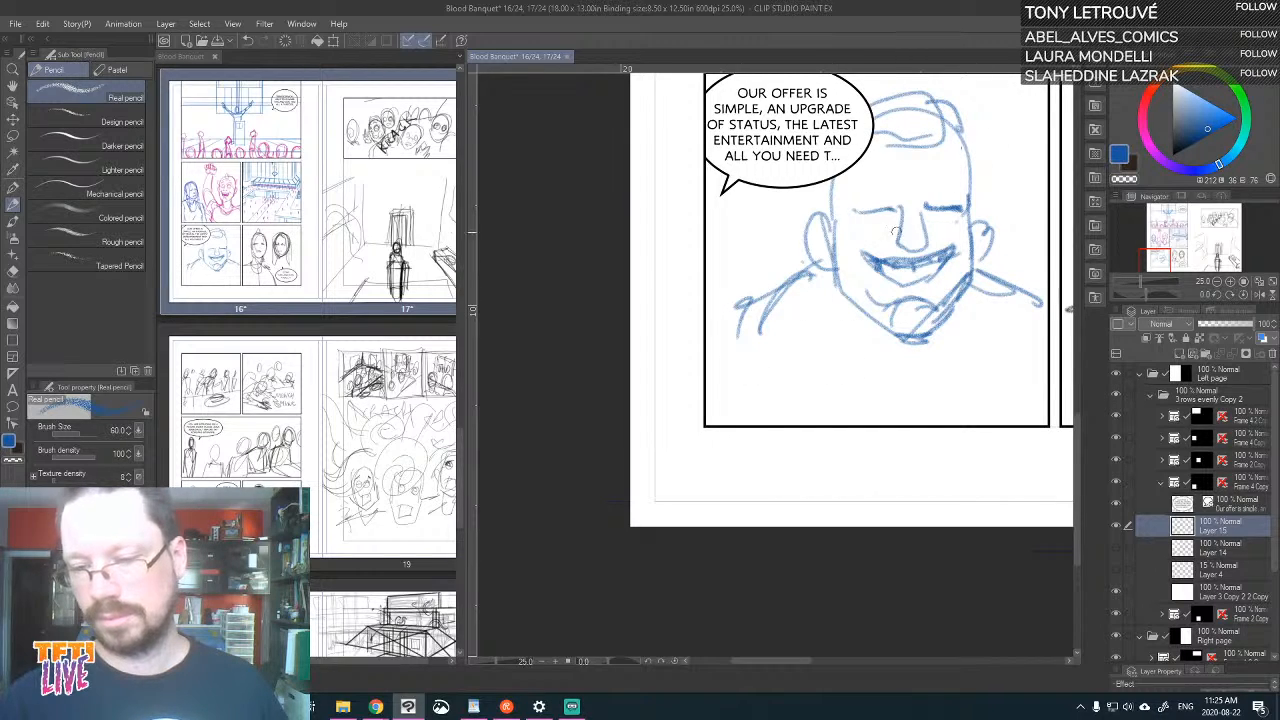
{"action": "left_click_drag", "start_coordinate": [856, 262], "coordinate": [860, 246]}
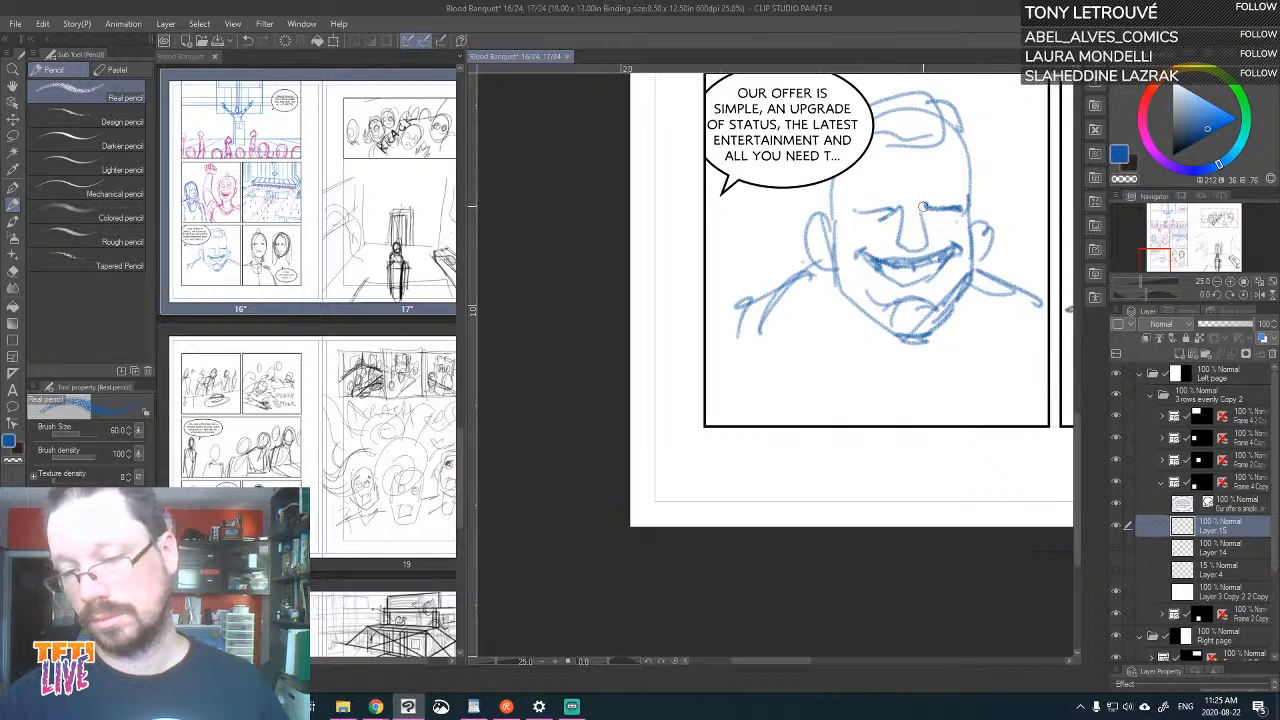
Refine both ears of the close-up head with outer contours and inner-ear lines in blue pencil
{"action": "mouse_move", "coordinate": [907, 360]}
{"action": "left_mouse_down"}
{"action": "mouse_move", "coordinate": [889, 366]}
{"action": "mouse_move", "coordinate": [853, 320]}
{"action": "left_mouse_up"}
{"action": "left_click_drag", "start_coordinate": [770, 182], "coordinate": [778, 236]}
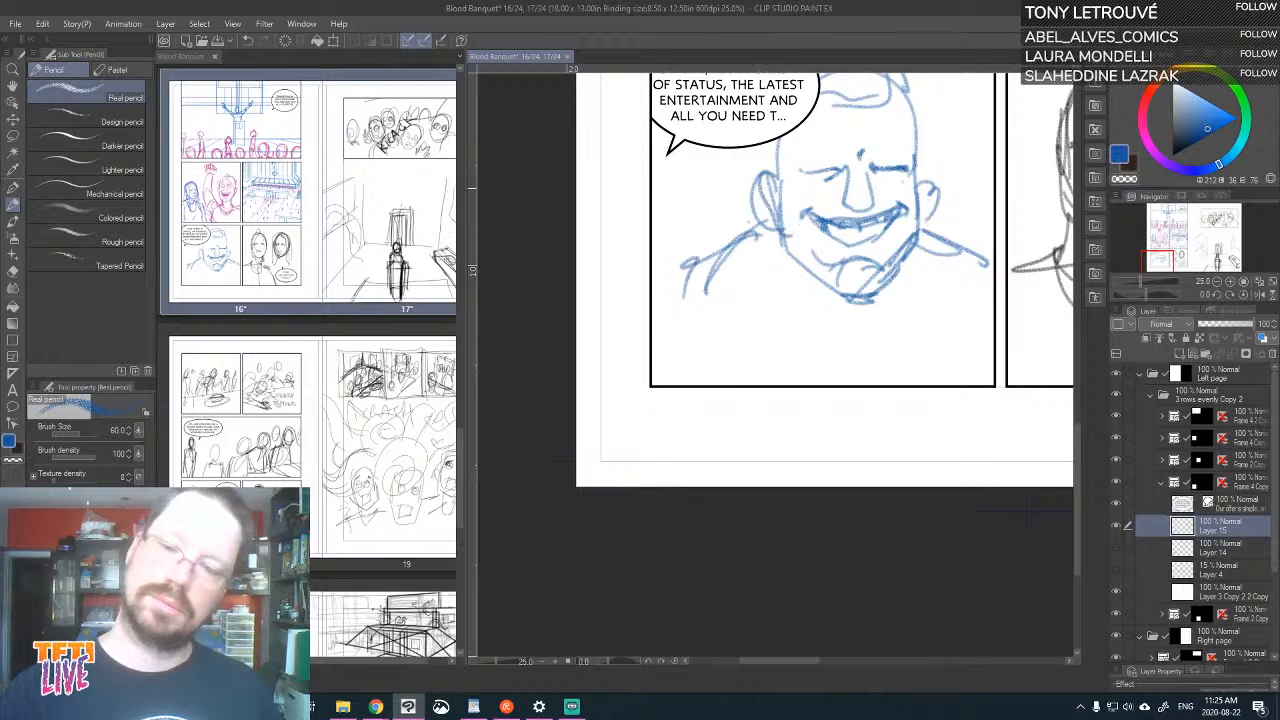
{"action": "left_click_drag", "start_coordinate": [928, 173], "coordinate": [940, 206]}
{"action": "left_click_drag", "start_coordinate": [936, 198], "coordinate": [916, 226]}
{"action": "left_click_drag", "start_coordinate": [910, 176], "coordinate": [930, 200]}
{"action": "left_click_drag", "start_coordinate": [762, 178], "coordinate": [774, 190]}
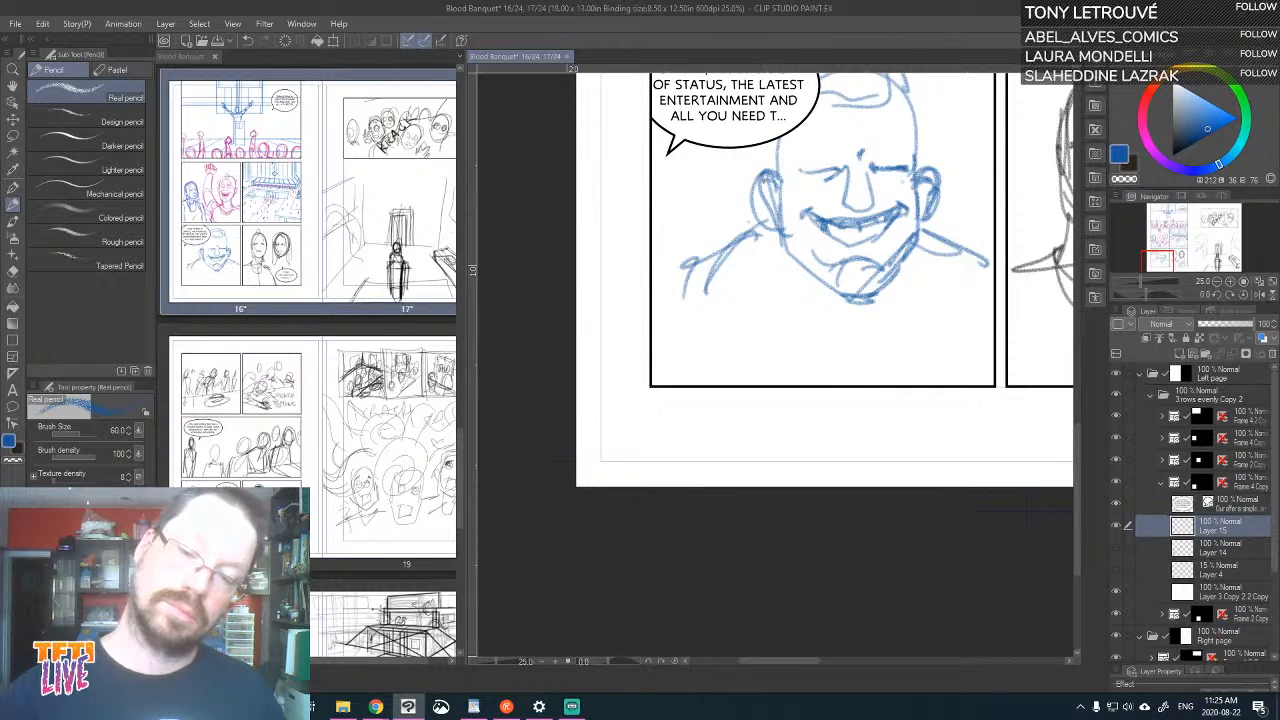
Sketch the speaker's V-shaped jacket opening below the chin, with collar lines and a narrow tie in its centre
{"action": "mouse_move", "coordinate": [770, 242]}
{"action": "left_mouse_down"}
{"action": "mouse_move", "coordinate": [768, 305]}
{"action": "mouse_move", "coordinate": [772, 249]}
{"action": "mouse_move", "coordinate": [834, 372]}
{"action": "left_mouse_up"}
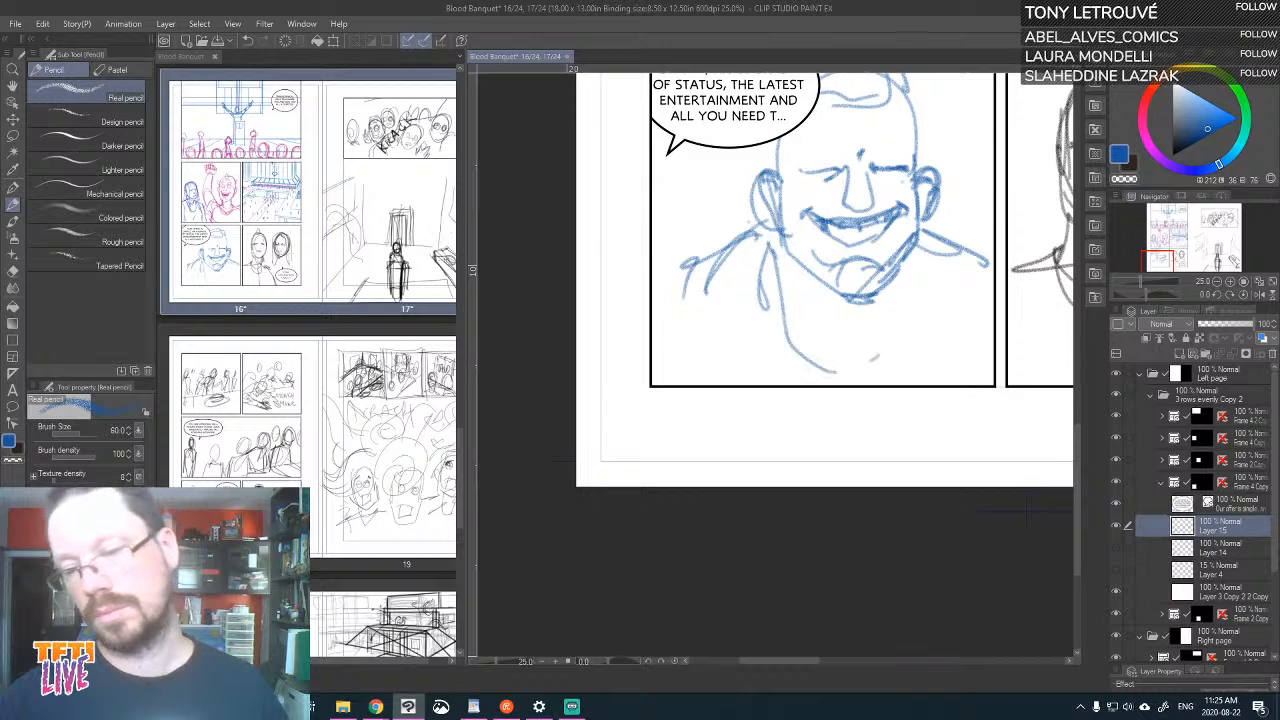
{"action": "left_click_drag", "start_coordinate": [944, 242], "coordinate": [886, 370]}
{"action": "left_click_drag", "start_coordinate": [918, 218], "coordinate": [890, 368]}
{"action": "mouse_move", "coordinate": [922, 218]}
{"action": "left_mouse_down"}
{"action": "mouse_move", "coordinate": [910, 289]}
{"action": "mouse_move", "coordinate": [838, 366]}
{"action": "left_mouse_up"}
{"action": "mouse_move", "coordinate": [782, 264]}
{"action": "left_mouse_down"}
{"action": "mouse_move", "coordinate": [770, 286]}
{"action": "mouse_move", "coordinate": [880, 358]}
{"action": "left_mouse_up"}
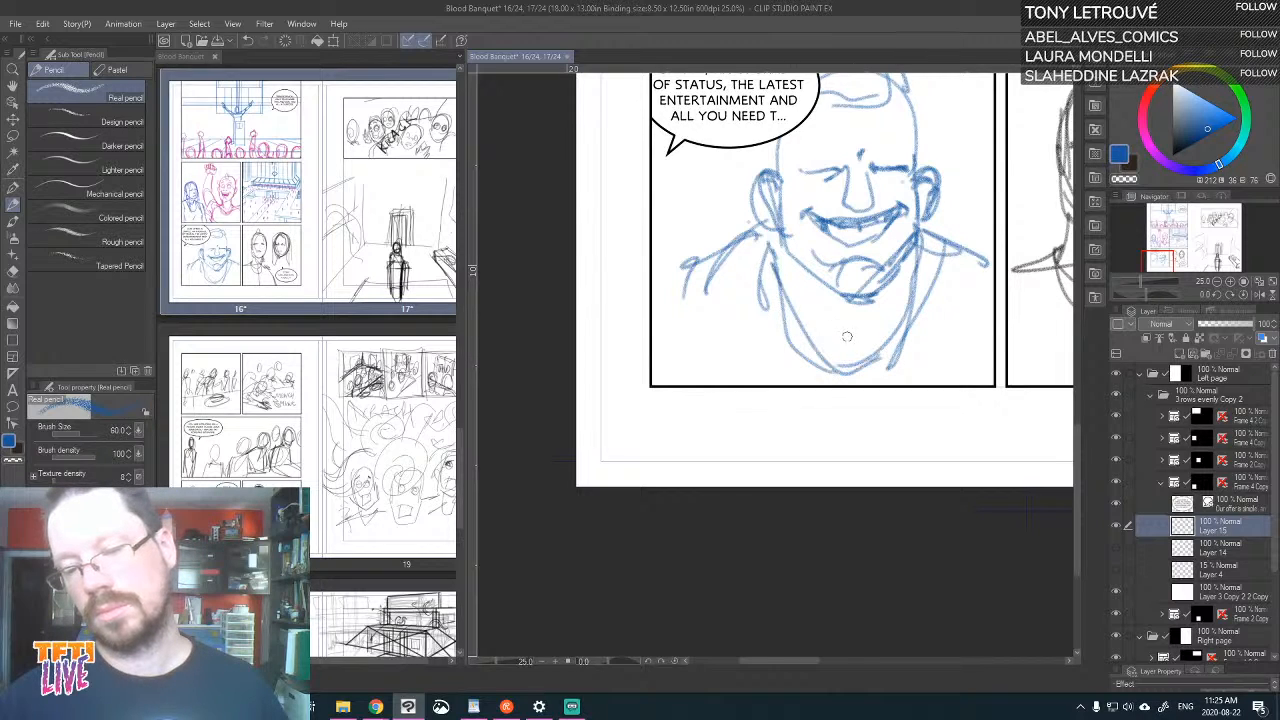
{"action": "mouse_move", "coordinate": [844, 303]}
{"action": "left_mouse_down"}
{"action": "mouse_move", "coordinate": [834, 349]}
{"action": "mouse_move", "coordinate": [851, 358]}
{"action": "mouse_move", "coordinate": [862, 302]}
{"action": "left_mouse_up"}
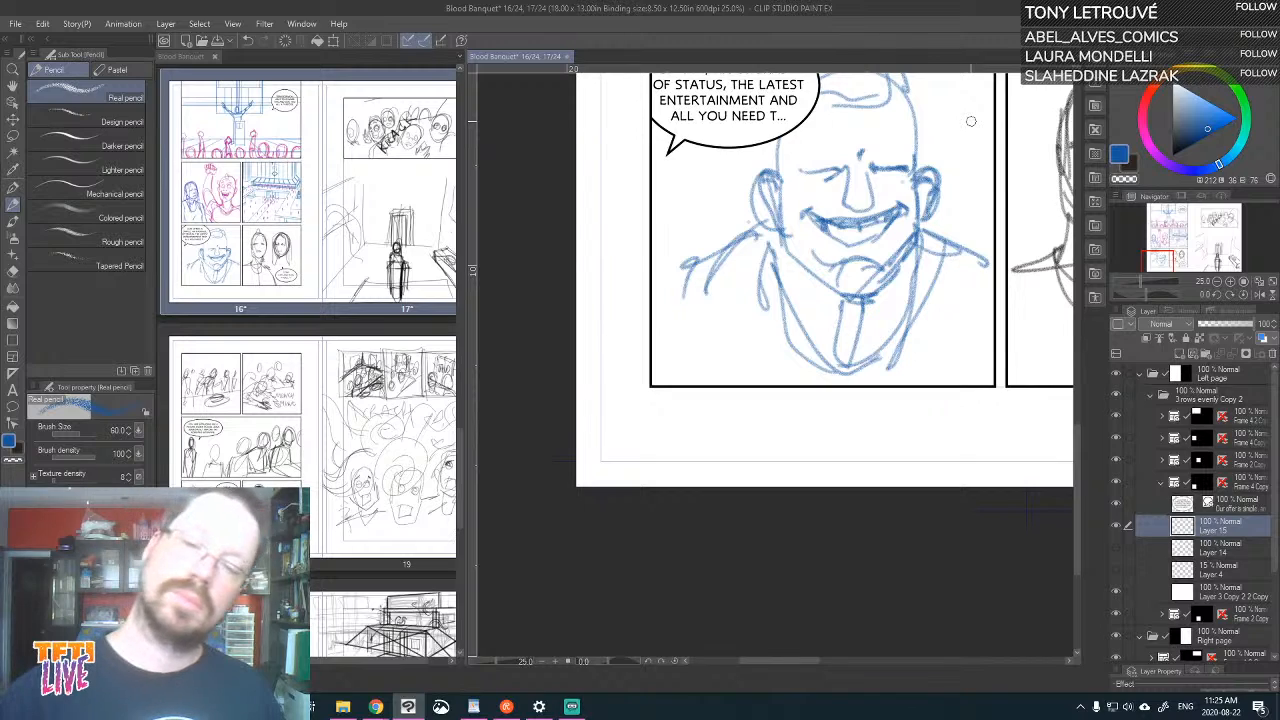
Slim down the outer contours of both ears and darken the edge of the head beside the right ear
{"action": "left_click_drag", "start_coordinate": [746, 192], "coordinate": [762, 224]}
{"action": "left_click_drag", "start_coordinate": [947, 181], "coordinate": [930, 216]}
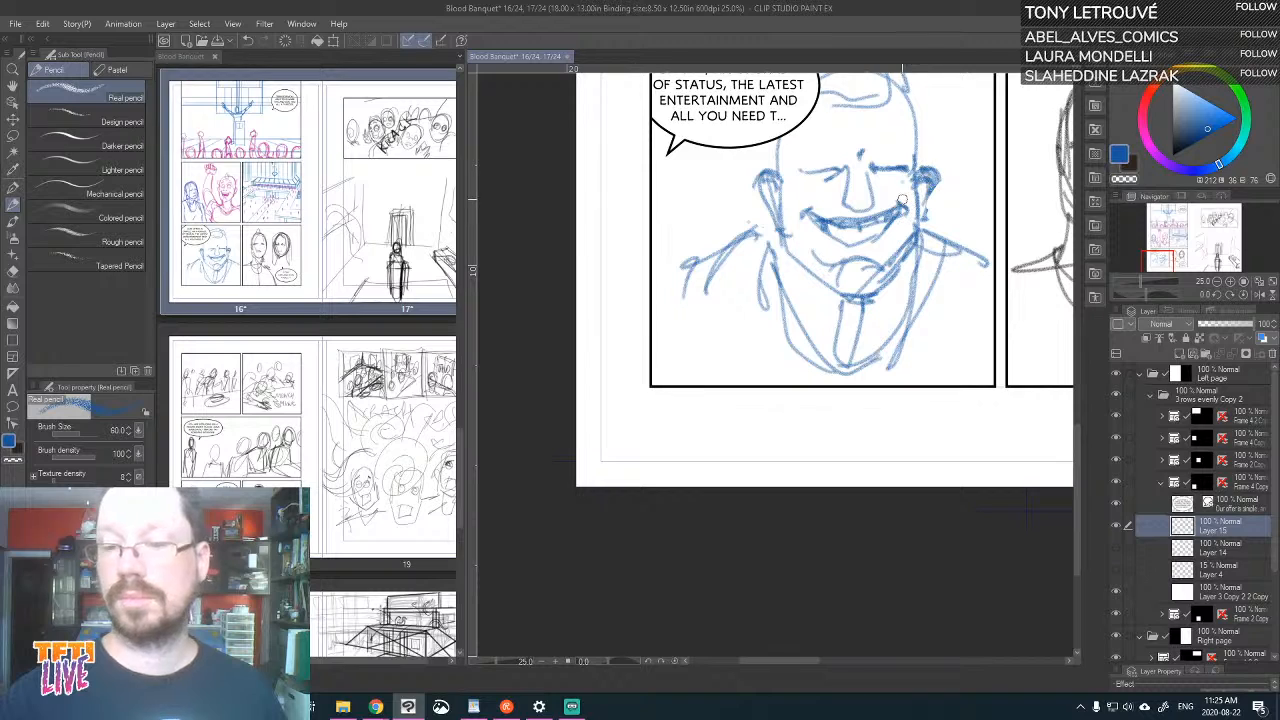
{"action": "left_click_drag", "start_coordinate": [917, 180], "coordinate": [895, 232]}
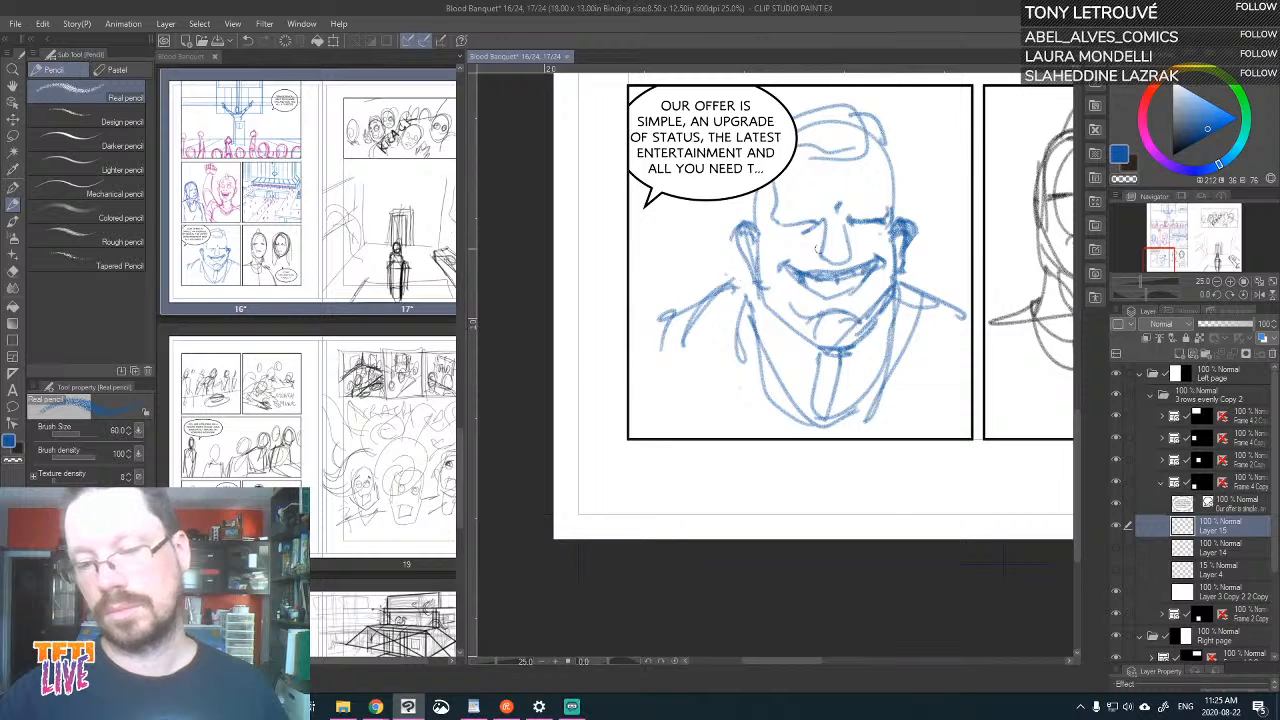
Shade the tie, strengthen the lapels, and draw the suit's arms and heavier shoulder lines out to the panel borders
{"action": "mouse_move", "coordinate": [854, 380]}
{"action": "left_mouse_down"}
{"action": "mouse_move", "coordinate": [868, 424]}
{"action": "mouse_move", "coordinate": [836, 434]}
{"action": "mouse_move", "coordinate": [849, 432]}
{"action": "mouse_move", "coordinate": [846, 472]}
{"action": "mouse_move", "coordinate": [919, 400]}
{"action": "left_mouse_up"}
{"action": "left_click_drag", "start_coordinate": [912, 330], "coordinate": [876, 446]}
{"action": "left_click_drag", "start_coordinate": [900, 376], "coordinate": [824, 472]}
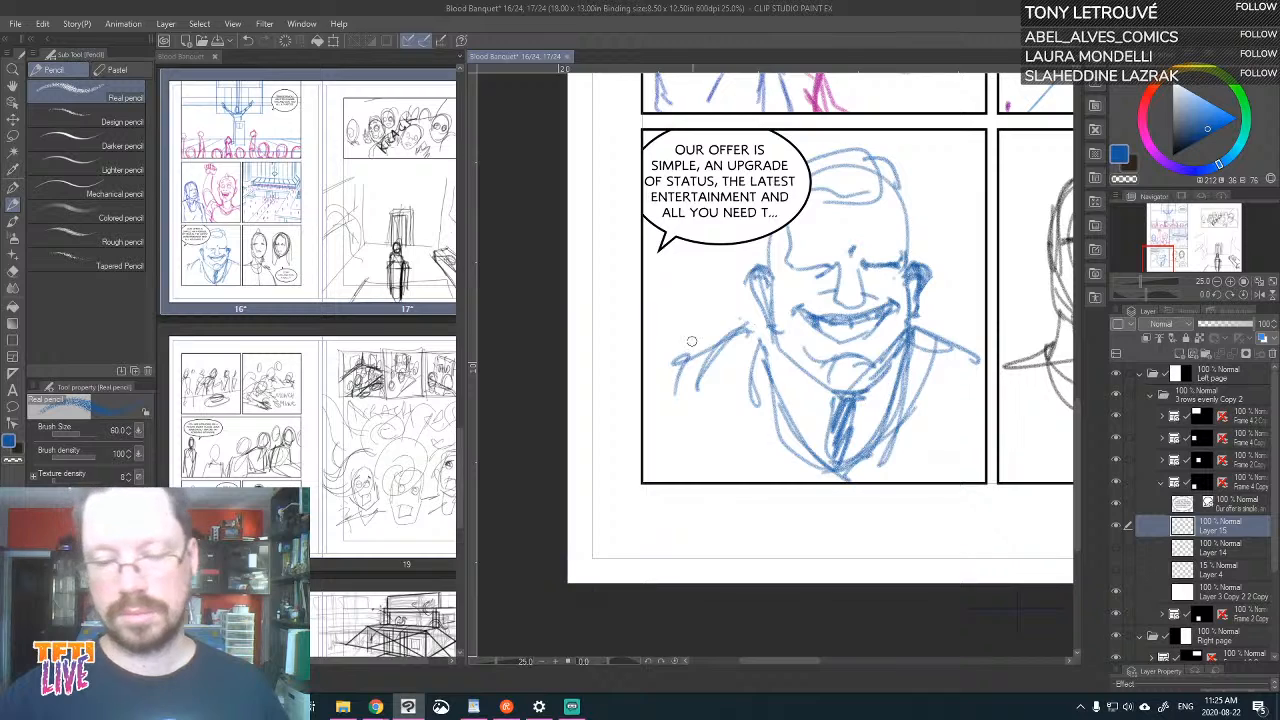
{"action": "mouse_move", "coordinate": [691, 341]}
{"action": "left_mouse_down"}
{"action": "mouse_move", "coordinate": [668, 480]}
{"action": "mouse_move", "coordinate": [680, 480]}
{"action": "left_mouse_up"}
{"action": "left_click_drag", "start_coordinate": [716, 360], "coordinate": [680, 480]}
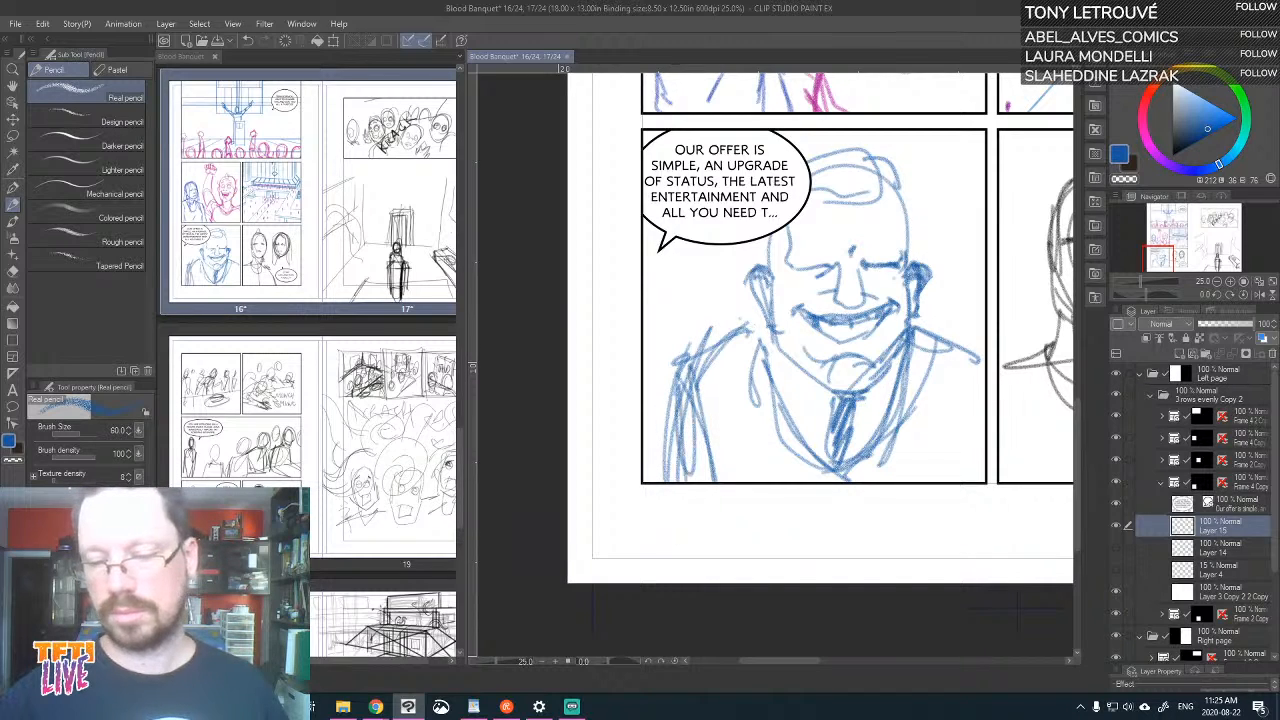
{"action": "mouse_move", "coordinate": [948, 340]}
{"action": "left_mouse_down"}
{"action": "mouse_move", "coordinate": [980, 480]}
{"action": "mouse_move", "coordinate": [964, 352]}
{"action": "left_mouse_up"}
{"action": "mouse_move", "coordinate": [686, 358]}
{"action": "left_mouse_down"}
{"action": "mouse_move", "coordinate": [773, 332]}
{"action": "mouse_move", "coordinate": [644, 370]}
{"action": "left_mouse_up"}
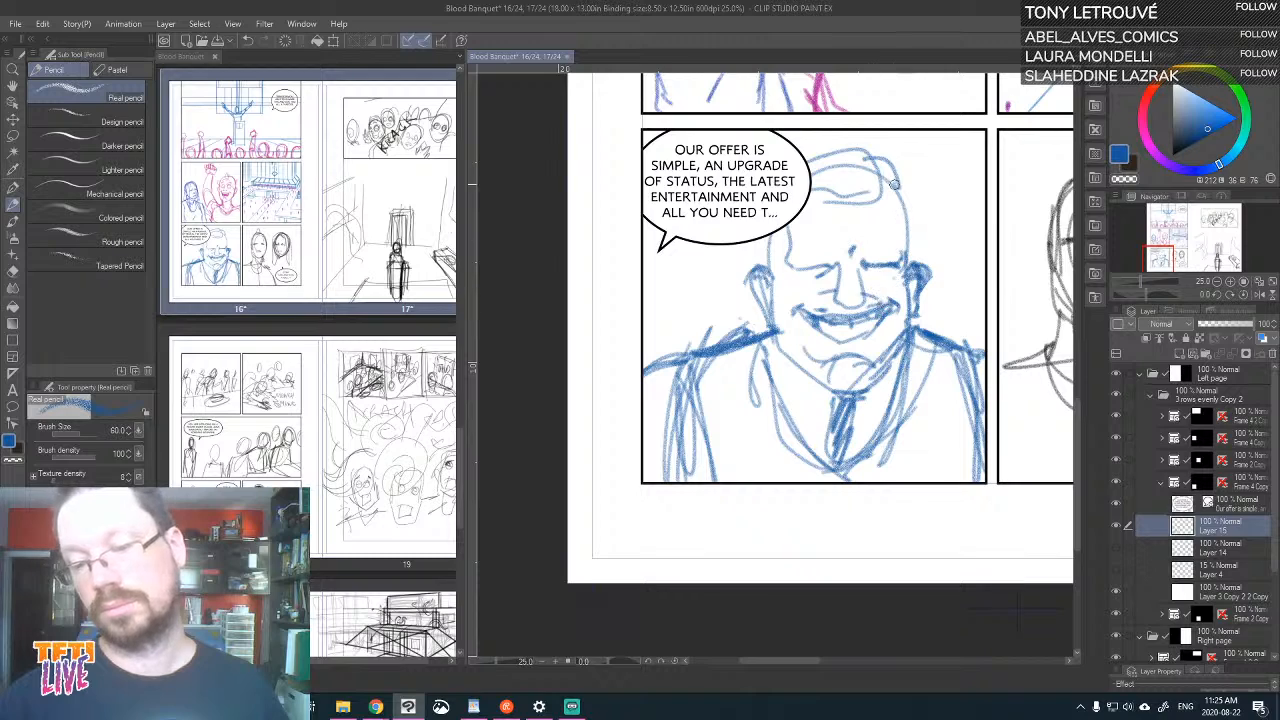
Shade the speaker's eye sockets, temple and jaw with hatching, and reinforce the brows and smile
{"action": "mouse_move", "coordinate": [856, 264]}
{"action": "left_mouse_down"}
{"action": "mouse_move", "coordinate": [898, 251]}
{"action": "mouse_move", "coordinate": [829, 293]}
{"action": "left_mouse_up"}
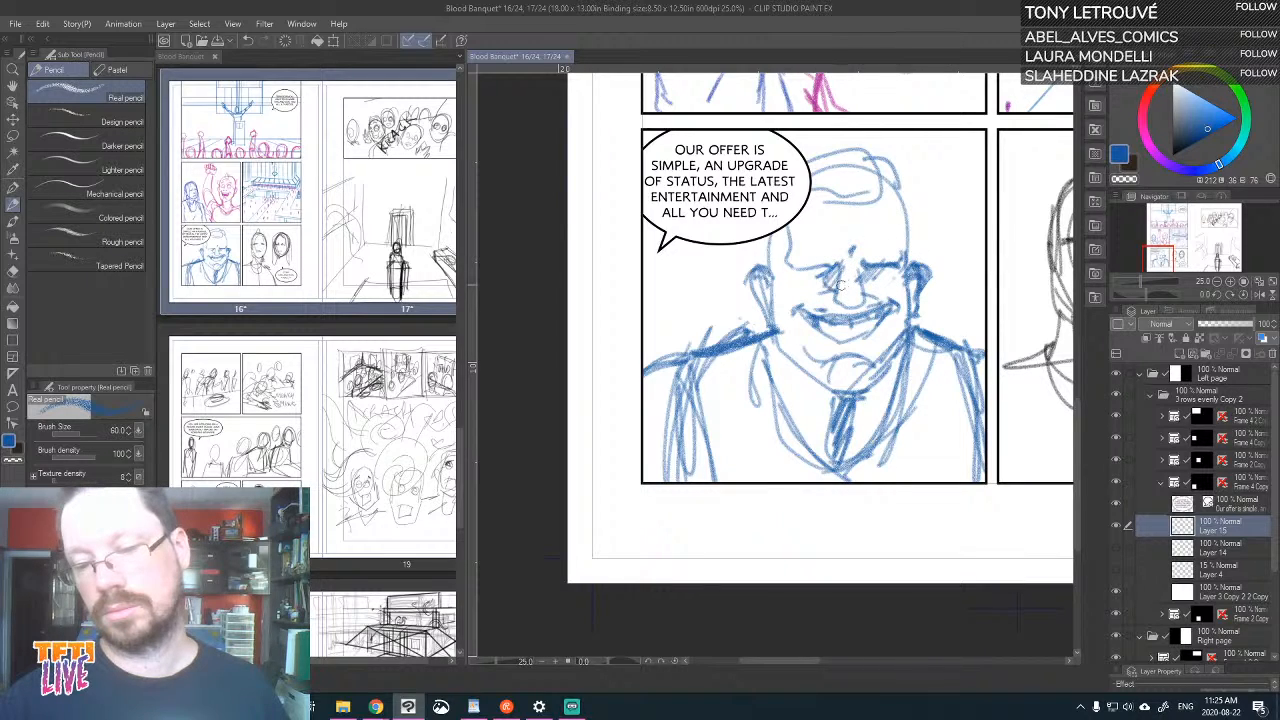
{"action": "mouse_move", "coordinate": [785, 228]}
{"action": "left_mouse_down"}
{"action": "mouse_move", "coordinate": [774, 296]}
{"action": "mouse_move", "coordinate": [817, 386]}
{"action": "mouse_move", "coordinate": [882, 354]}
{"action": "mouse_move", "coordinate": [879, 382]}
{"action": "mouse_move", "coordinate": [905, 268]}
{"action": "left_mouse_up"}
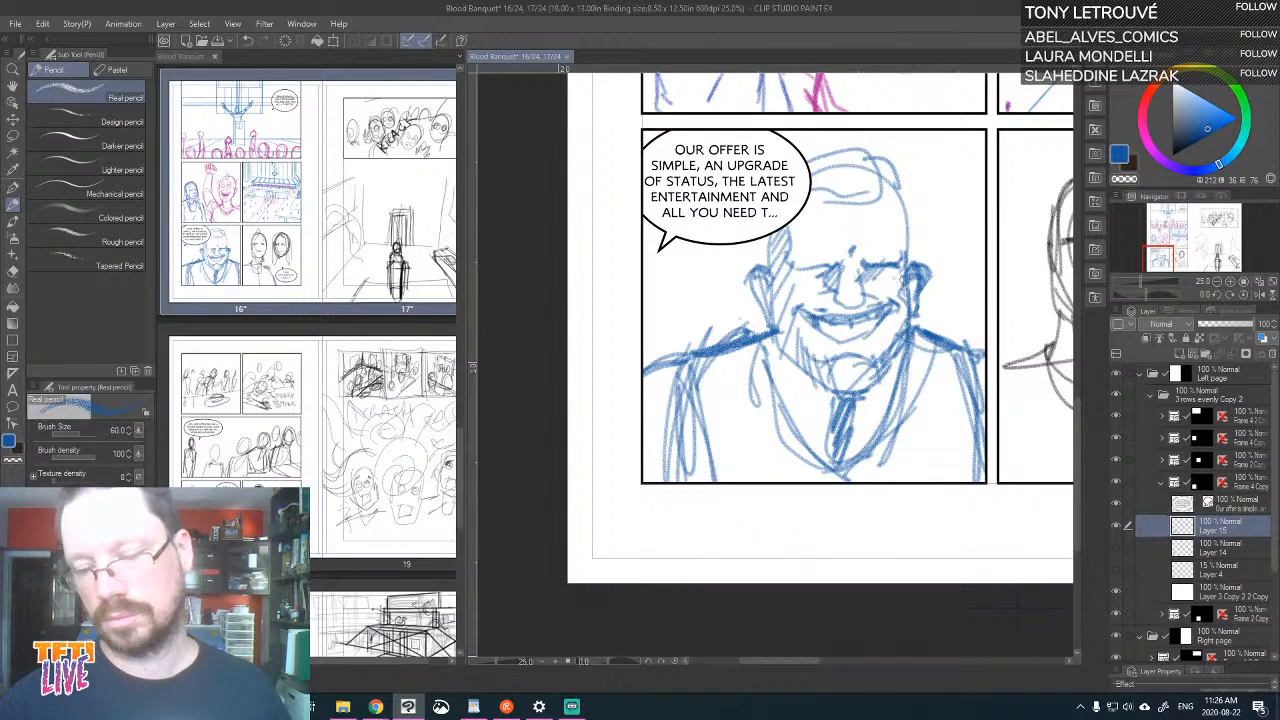
{"action": "left_click_drag", "start_coordinate": [828, 266], "coordinate": [790, 269]}
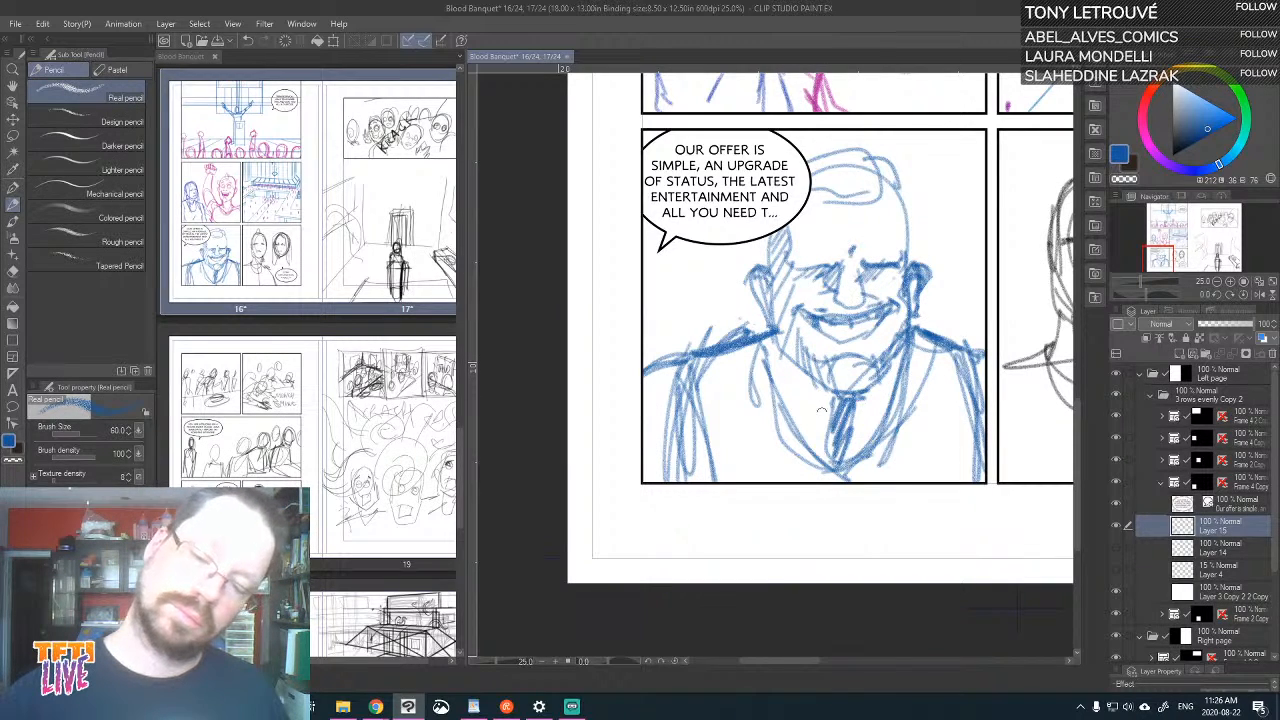
{"action": "left_click_drag", "start_coordinate": [861, 359], "coordinate": [894, 338]}
{"action": "left_click_drag", "start_coordinate": [817, 326], "coordinate": [870, 334]}
{"action": "mouse_move", "coordinate": [929, 283]}
{"action": "left_mouse_down"}
{"action": "mouse_move", "coordinate": [923, 329]}
{"action": "mouse_move", "coordinate": [873, 331]}
{"action": "left_mouse_up"}
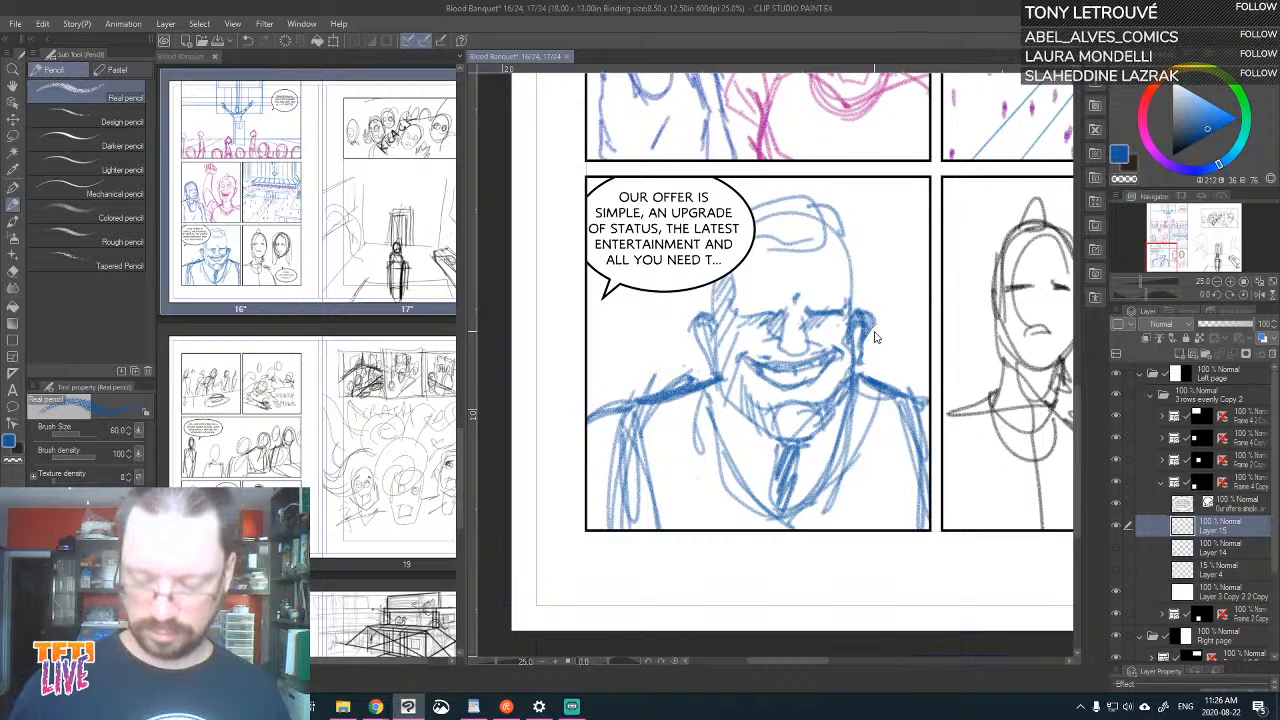
Reposition and angle the tail of the "Our offer is simple" balloon so it points toward the speaker's face
{"action": "scroll", "coordinate": [873, 331], "scroll_direction": "down", "scroll_amount": 1}
{"action": "left_click", "coordinate": [13, 119]}
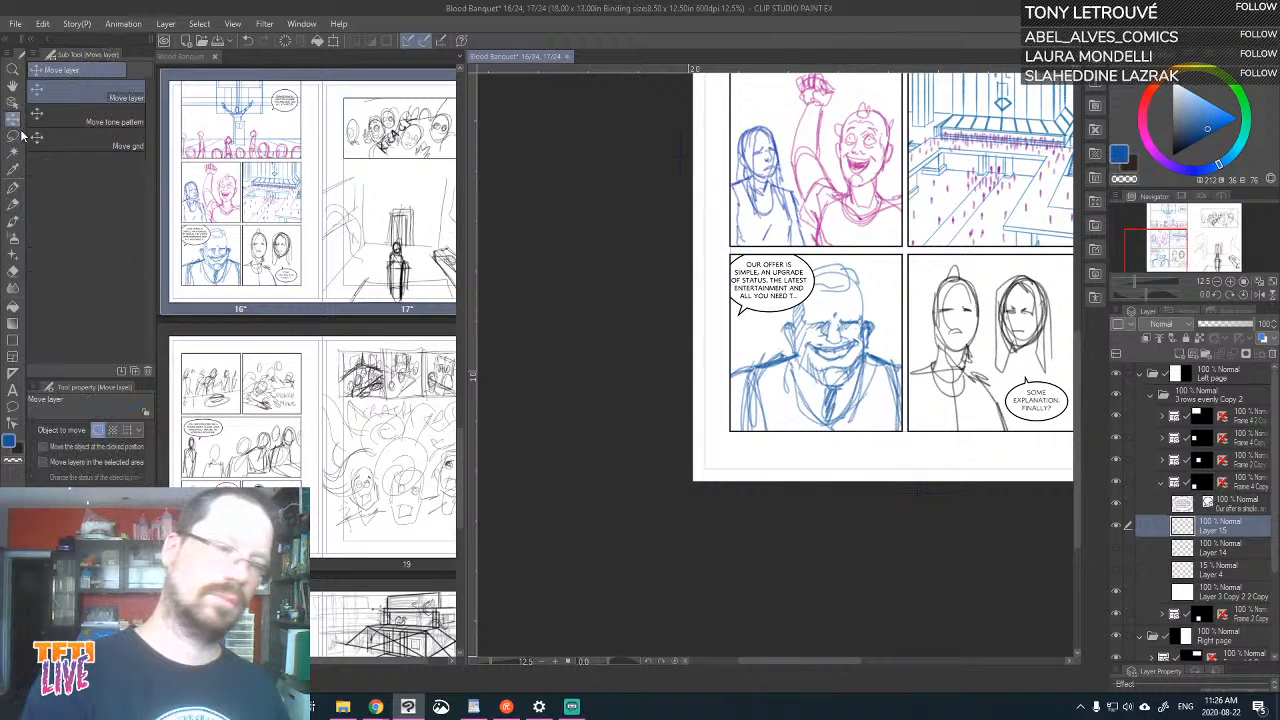
{"action": "left_click", "coordinate": [14, 103]}
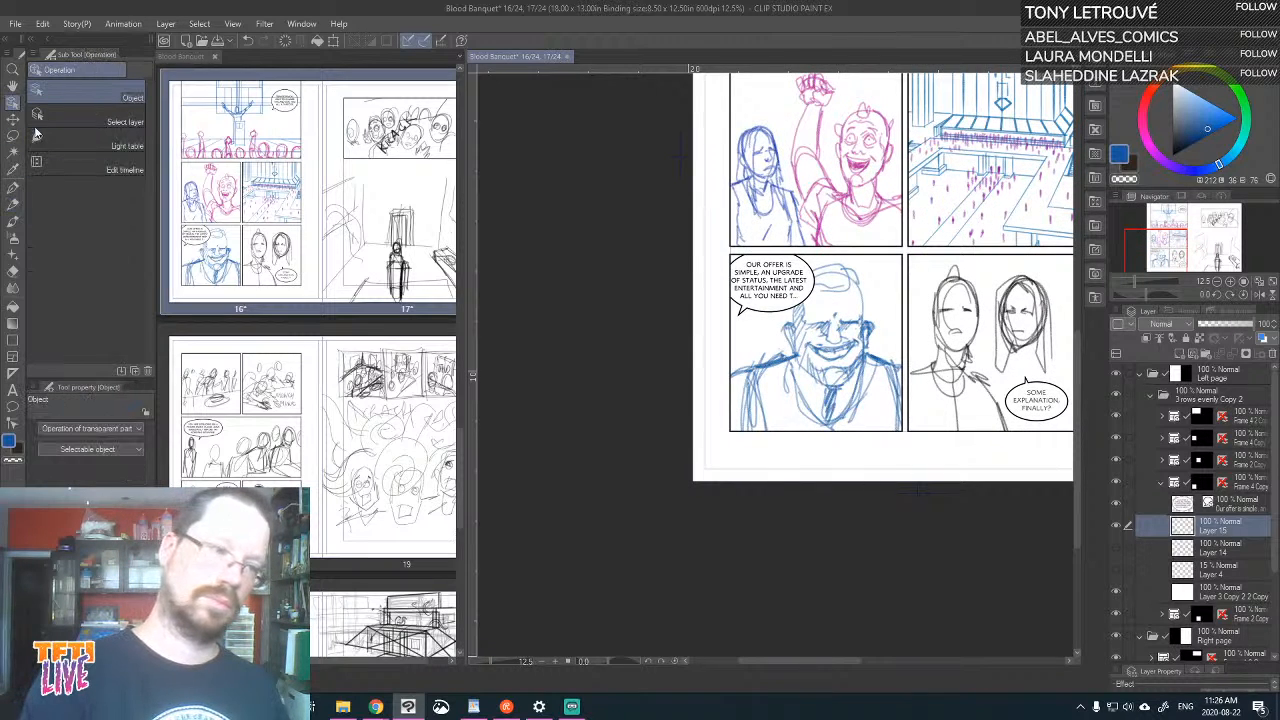
{"action": "left_click", "coordinate": [746, 314]}
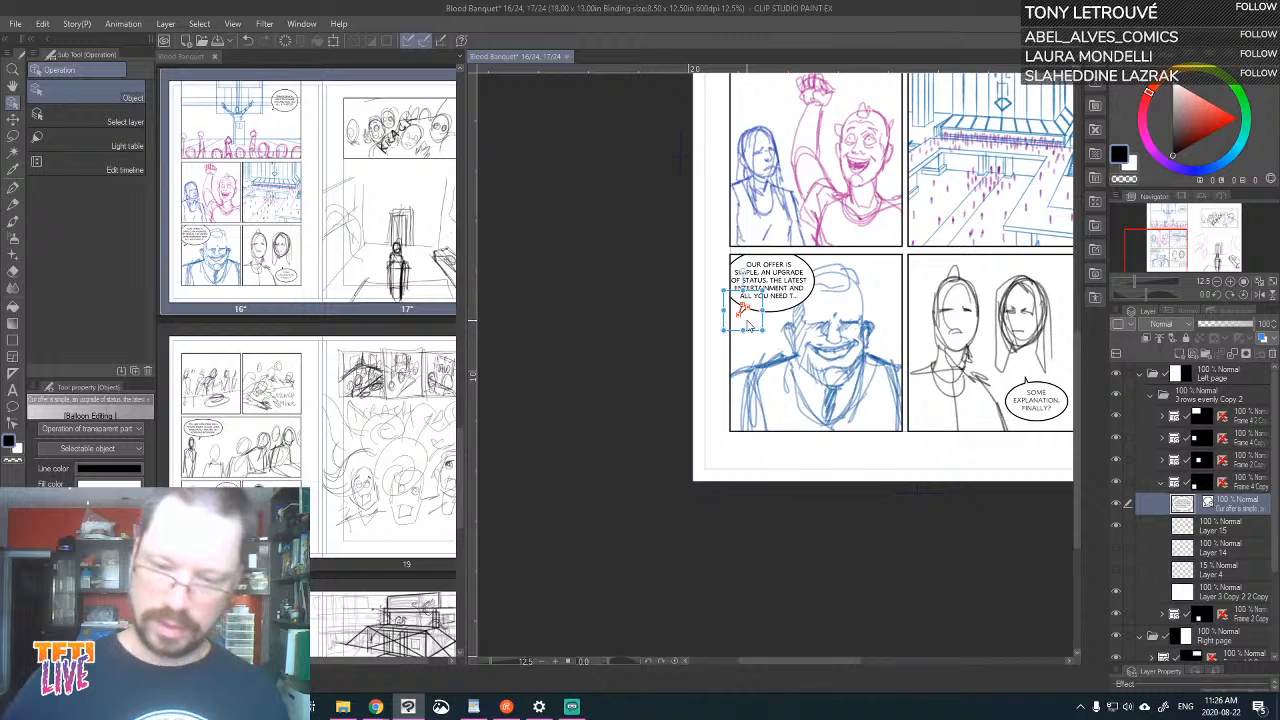
{"action": "left_click", "coordinate": [773, 343]}
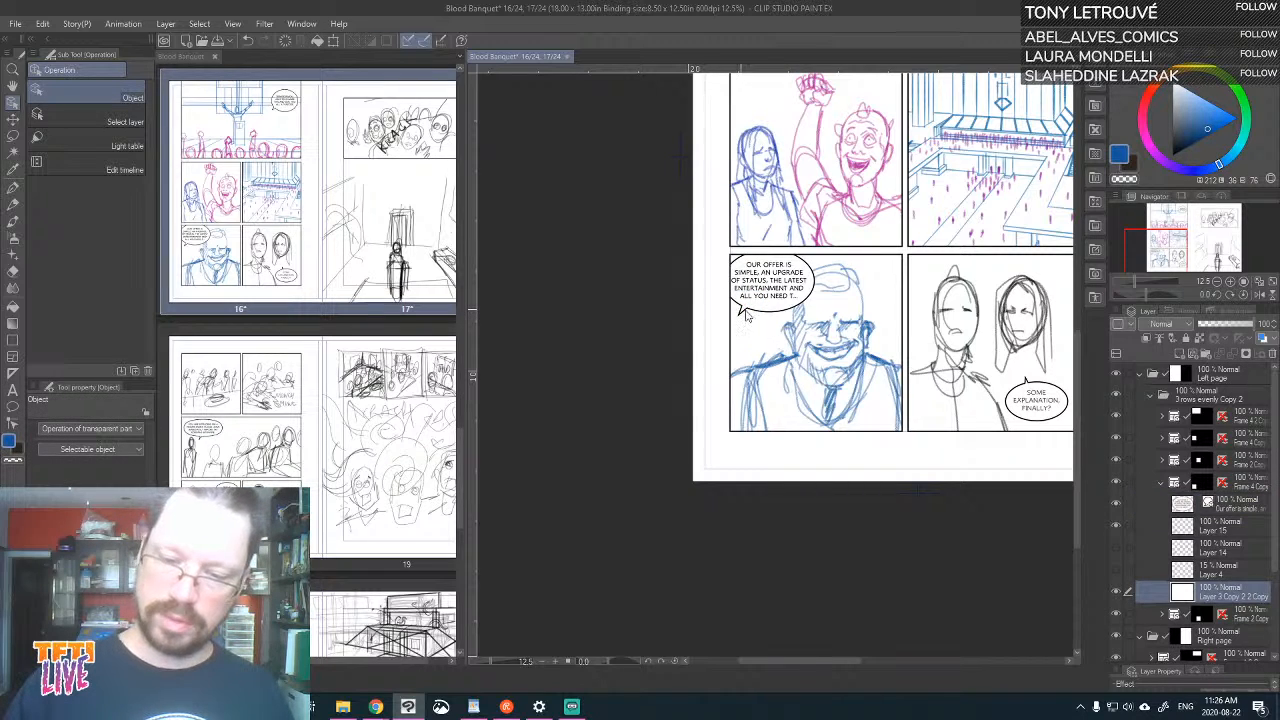
{"action": "left_click", "coordinate": [745, 315]}
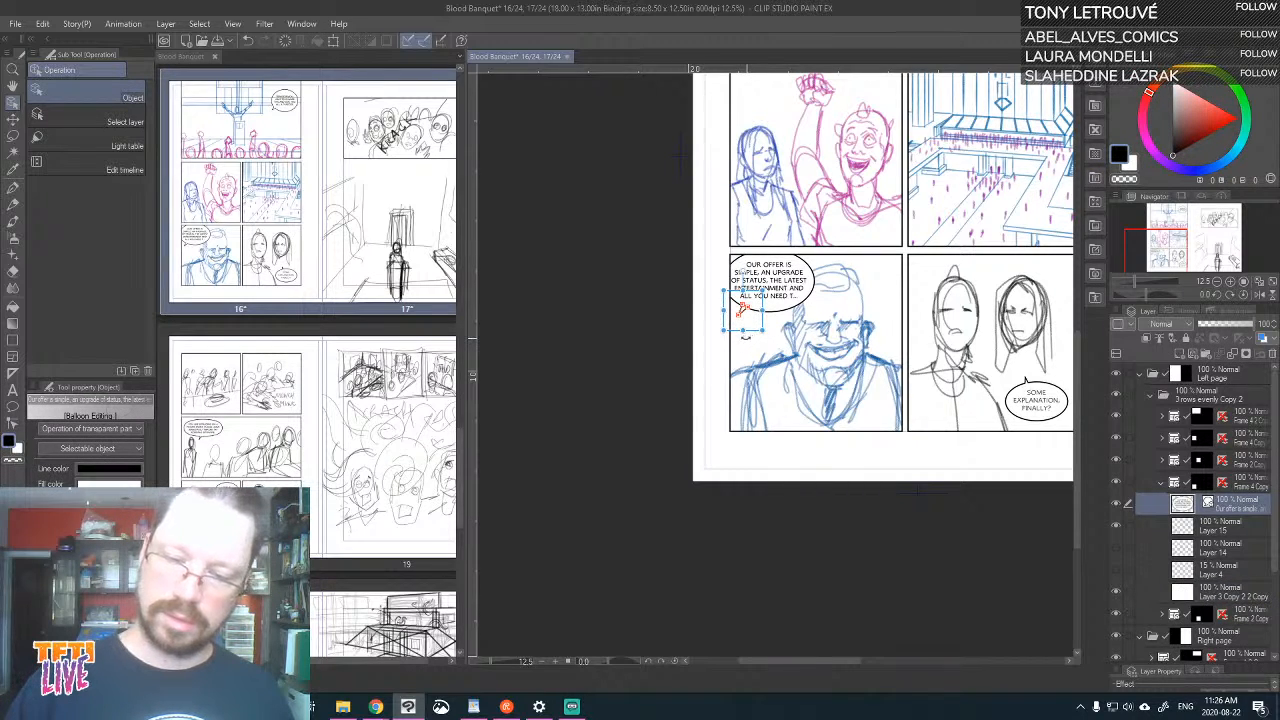
{"action": "left_click_drag", "start_coordinate": [746, 338], "coordinate": [768, 314]}
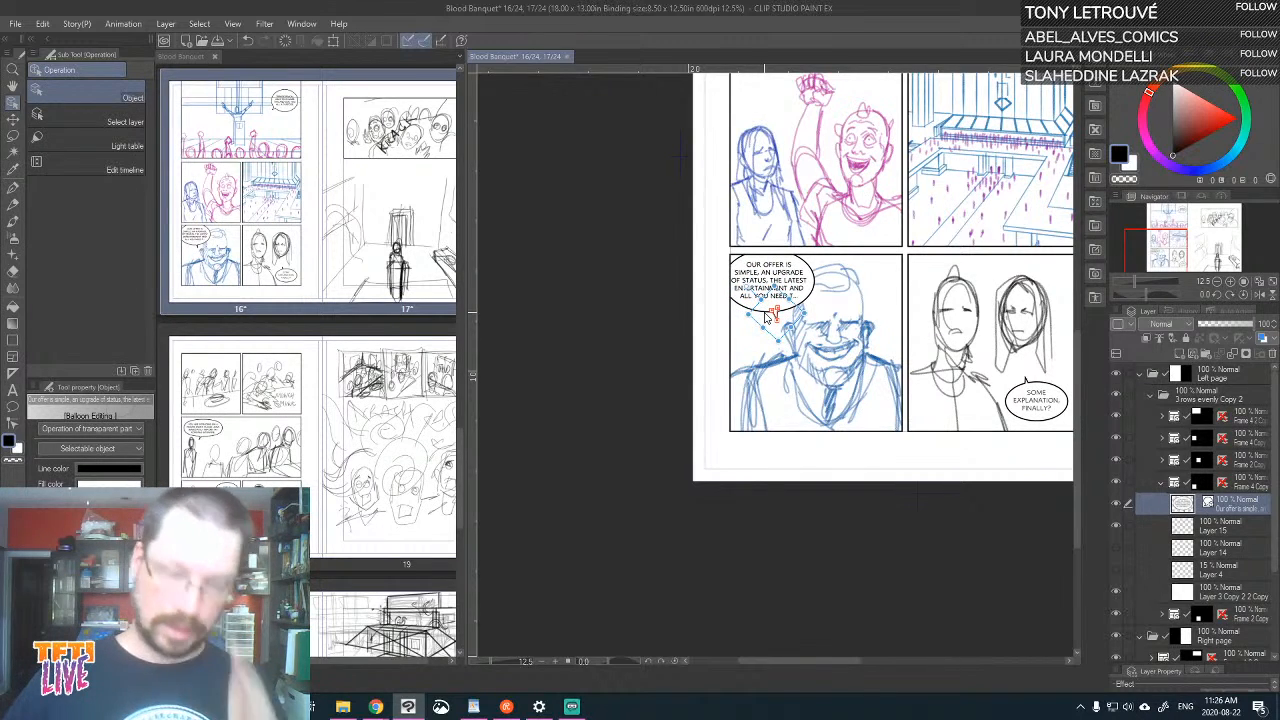
Scale up the close-up speaker sketch on Layer 15 and shift it toward the panel's right side
{"action": "left_click", "coordinate": [13, 119]}
{"action": "left_click_drag", "start_coordinate": [1023, 300], "coordinate": [931, 402]}
{"action": "left_click", "coordinate": [1190, 527]}
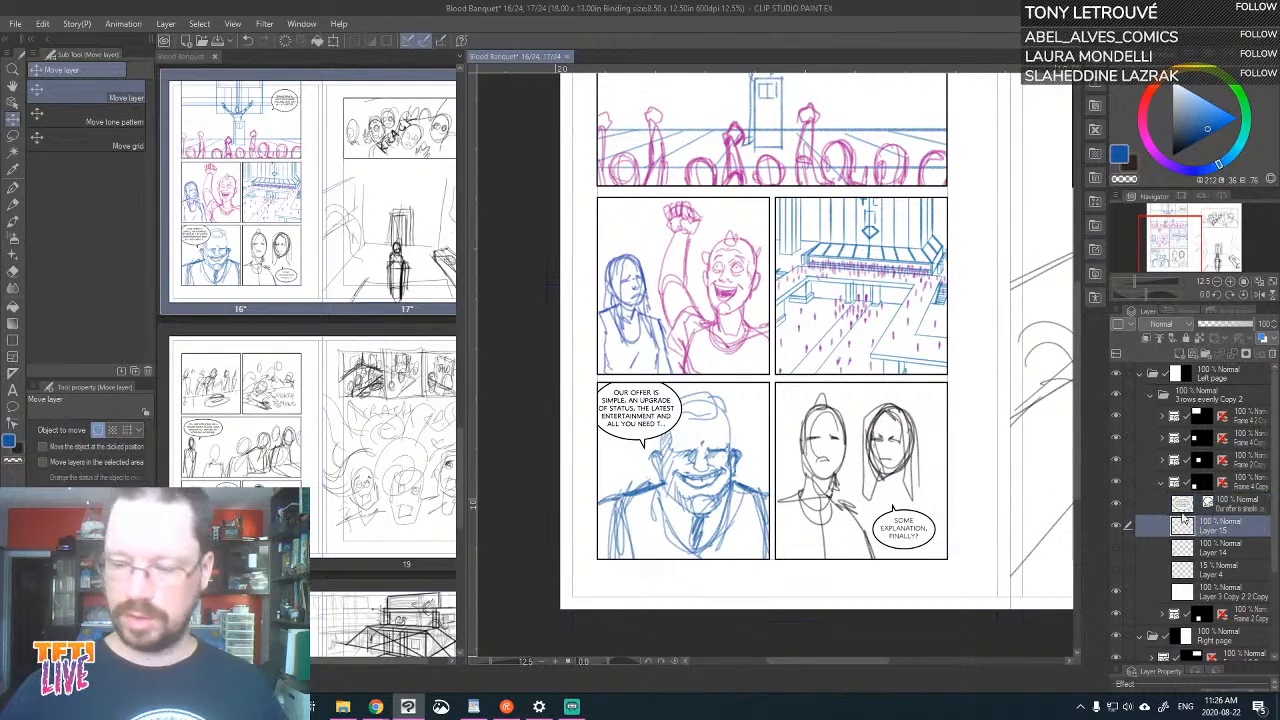
{"action": "key", "text": "ctrl+t"}
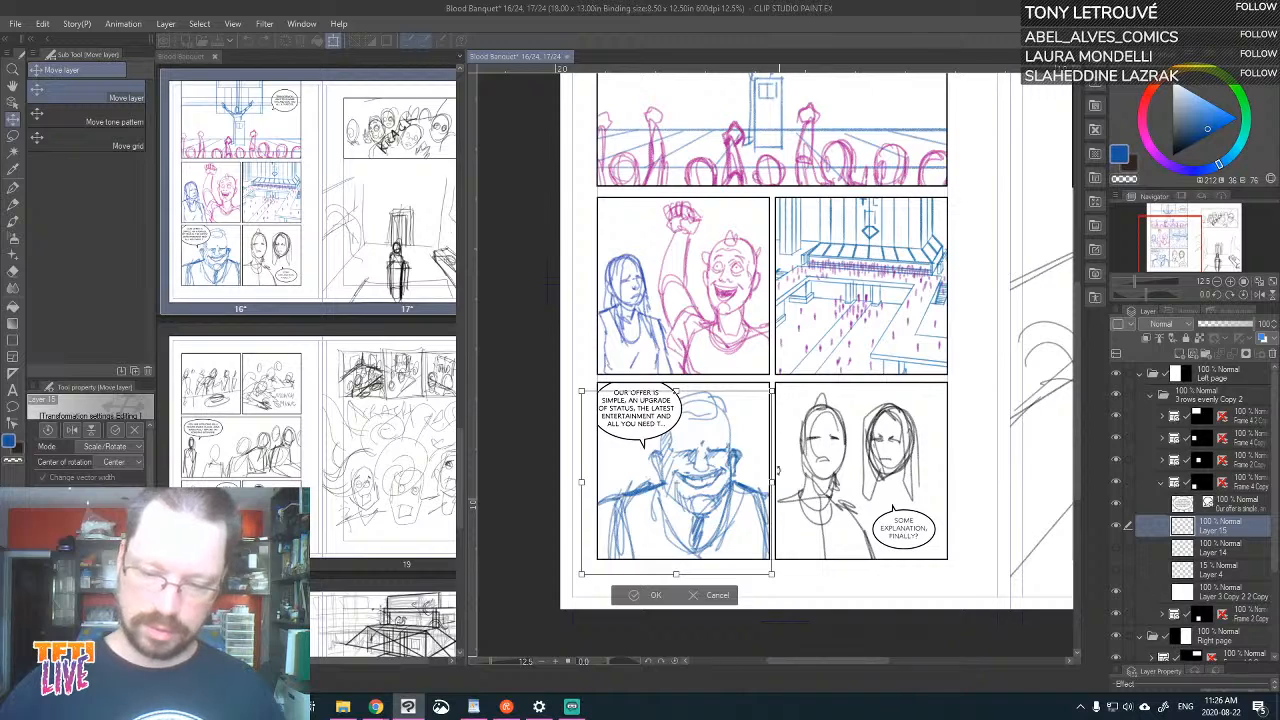
{"action": "mouse_move", "coordinate": [756, 545]}
{"action": "left_mouse_down"}
{"action": "mouse_move", "coordinate": [798, 594]}
{"action": "mouse_move", "coordinate": [776, 573]}
{"action": "left_mouse_up"}
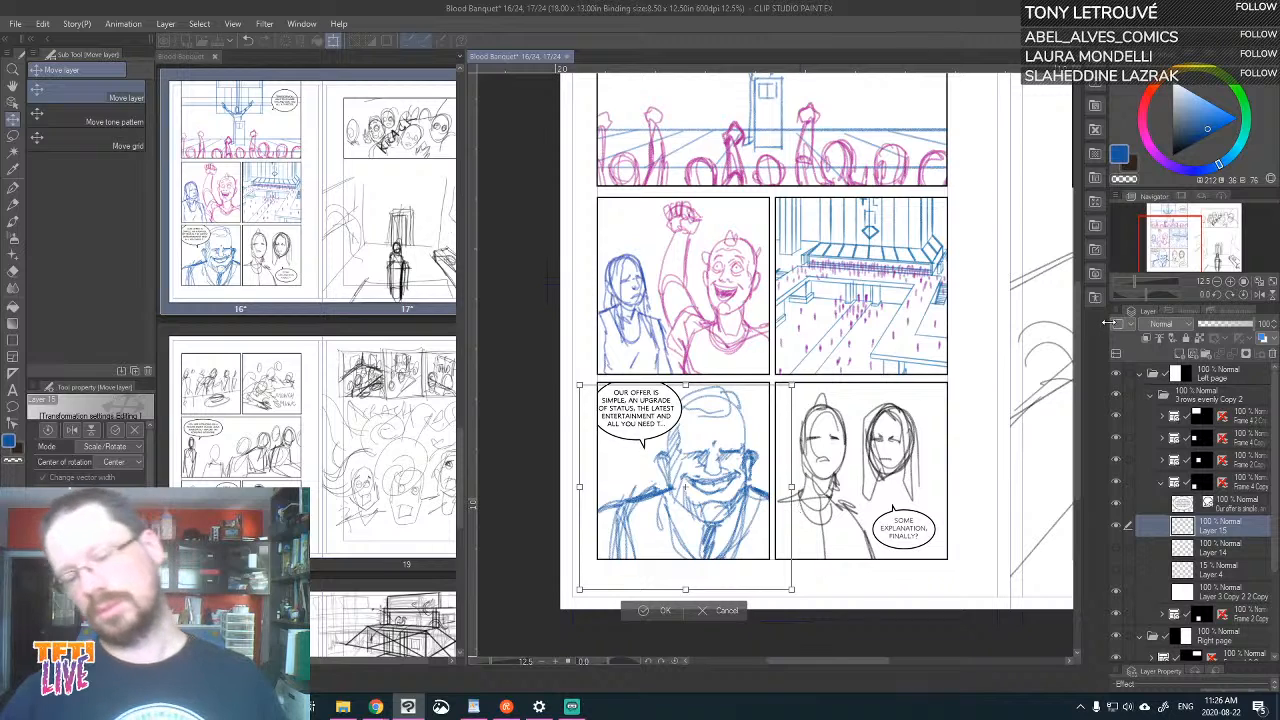
{"action": "key", "text": "Return"}
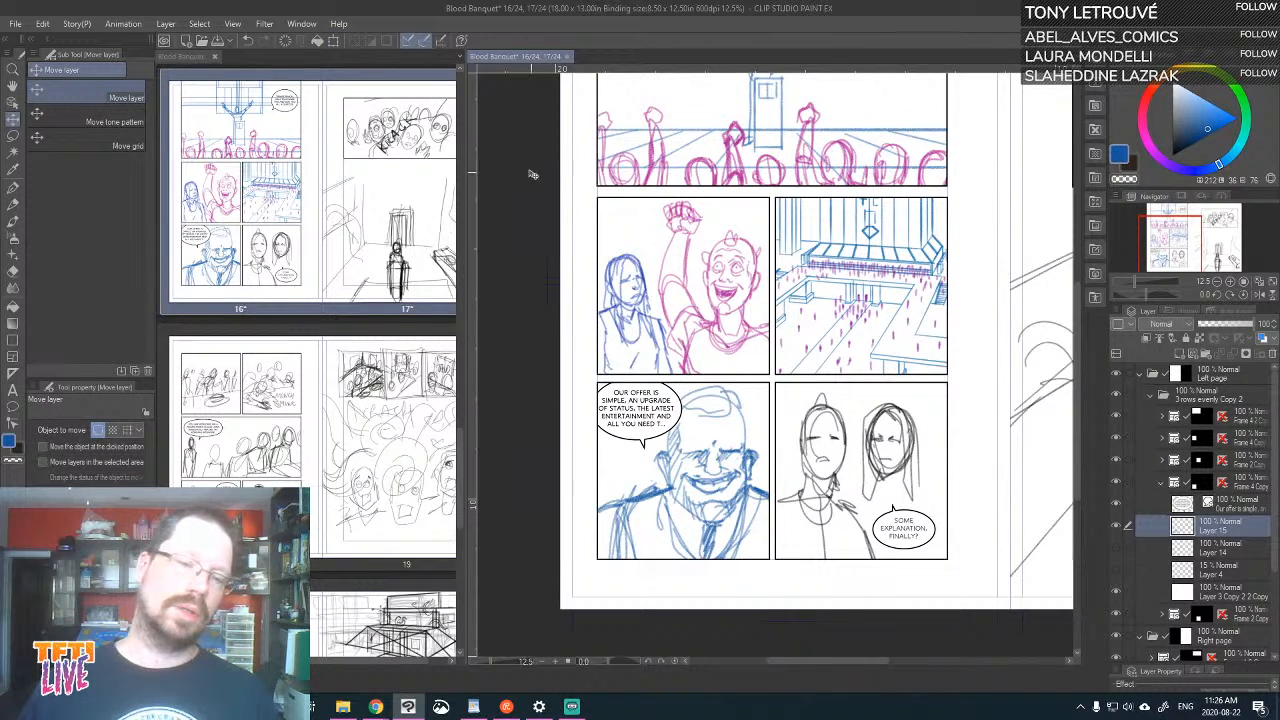
Widen the page overview and look back at the sketched spreads of pages 12 to 15
{"action": "left_click_drag", "start_coordinate": [469, 153], "coordinate": [864, 142]}
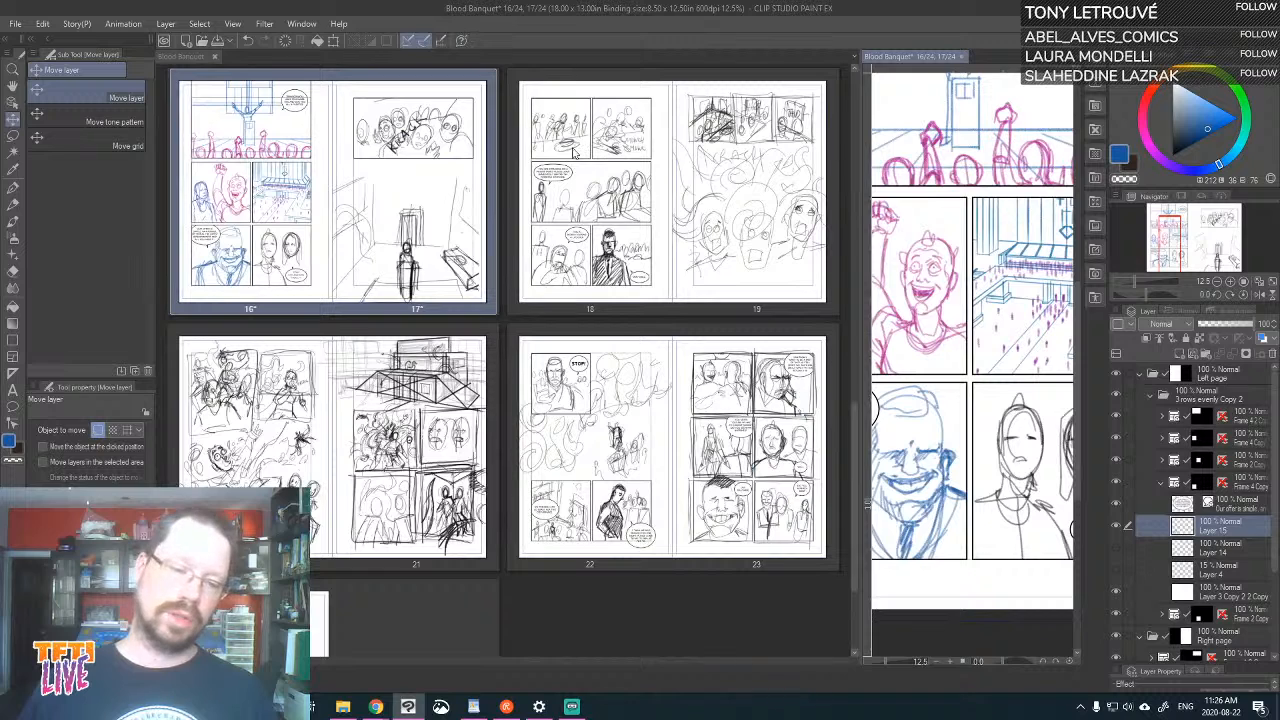
{"action": "left_click", "coordinate": [850, 461]}
{"action": "left_click_drag", "start_coordinate": [852, 440], "coordinate": [854, 330]}
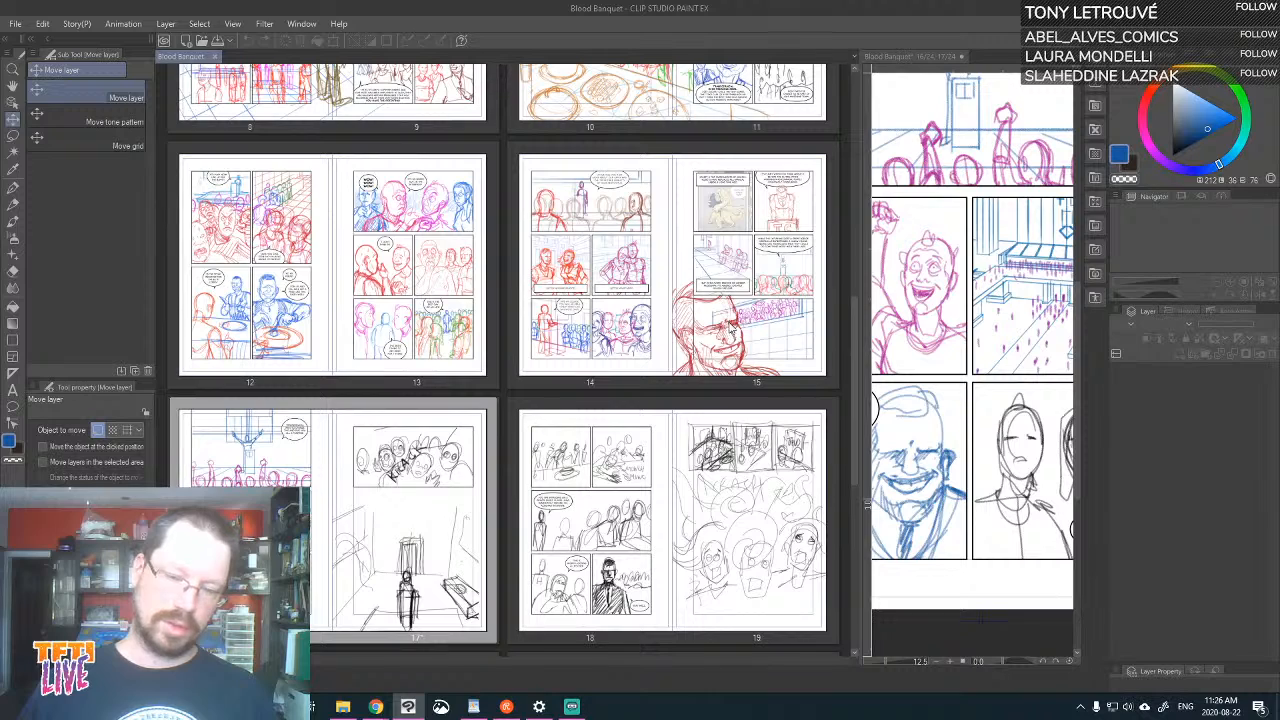
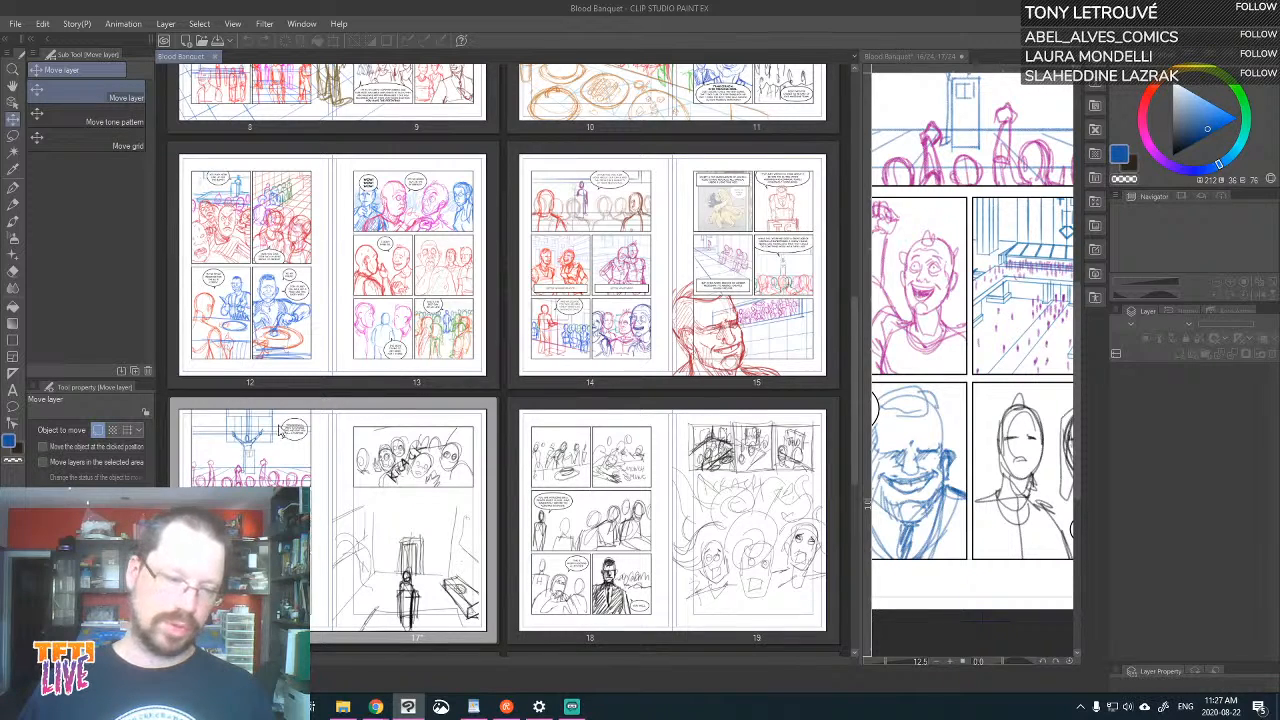
Look back through the page overview, comparing the sketched spreads from pages 4 to 23
{"action": "scroll", "coordinate": [535, 262], "scroll_direction": "up", "scroll_amount": 3}
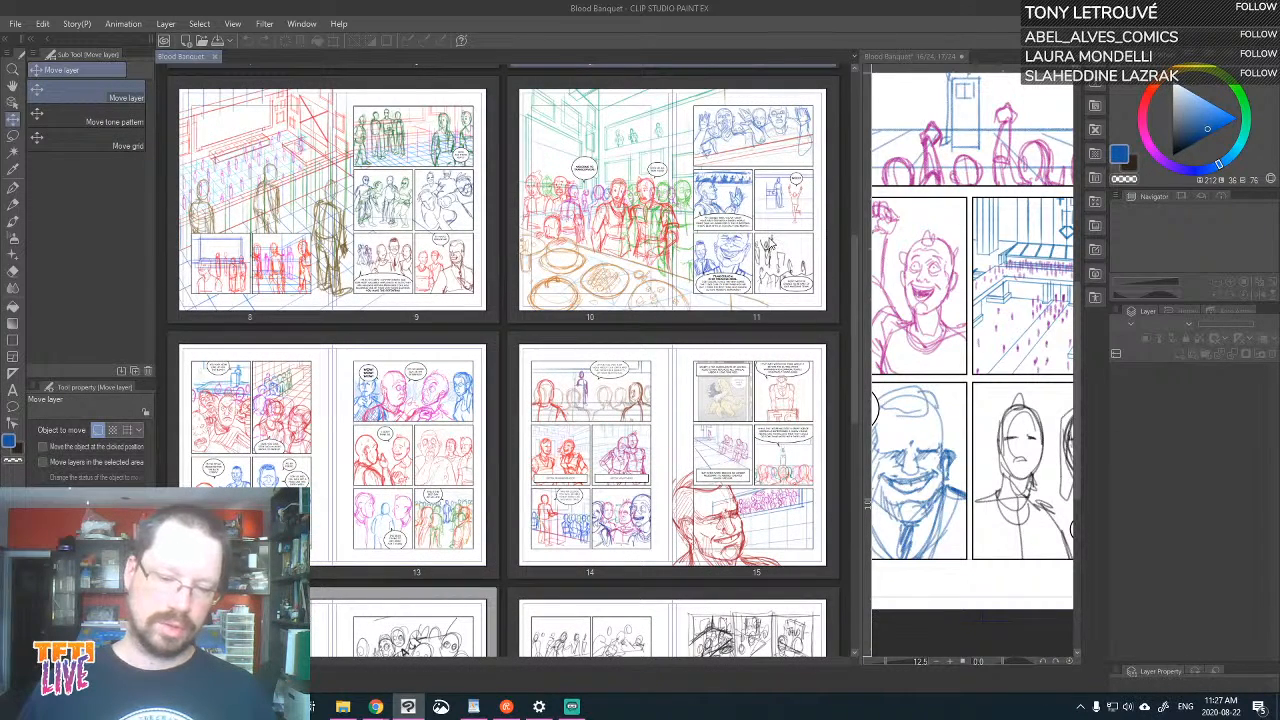
{"action": "scroll", "coordinate": [762, 252], "scroll_direction": "up", "scroll_amount": 2}
{"action": "scroll", "coordinate": [762, 252], "scroll_direction": "down", "scroll_amount": 3}
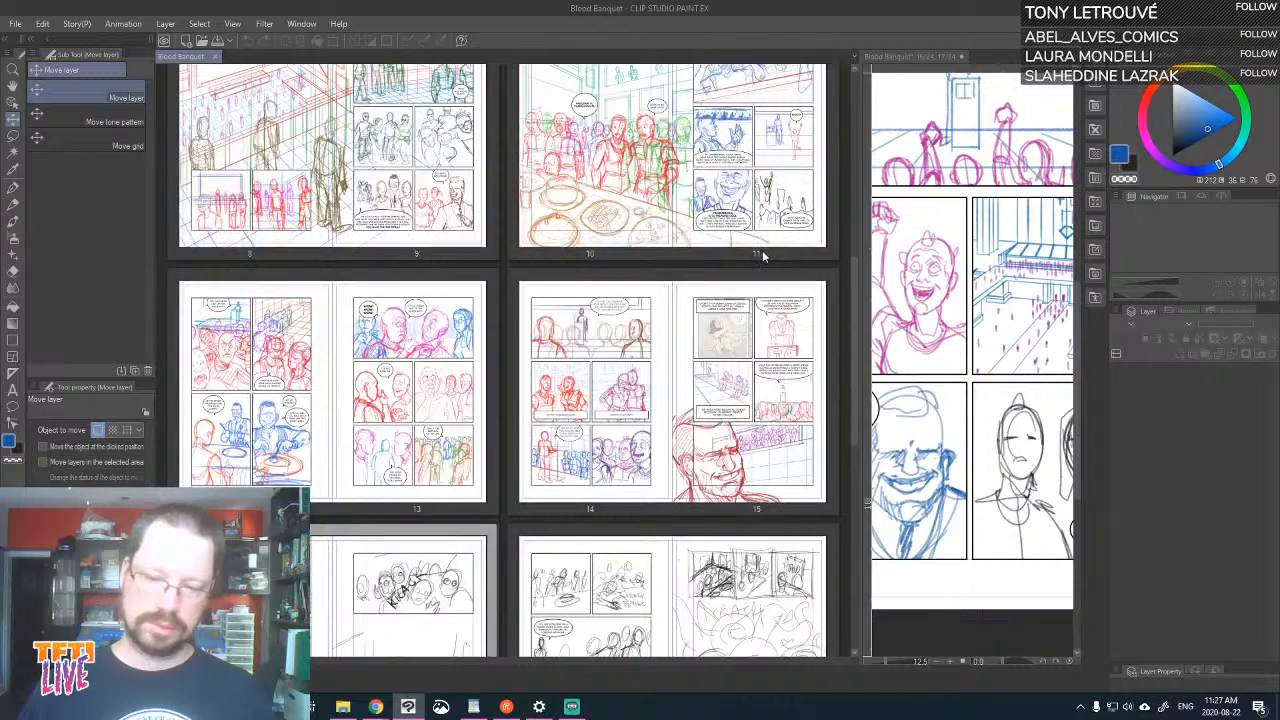
{"action": "scroll", "coordinate": [762, 256], "scroll_direction": "up", "scroll_amount": 2}
{"action": "scroll", "coordinate": [762, 252], "scroll_direction": "down", "scroll_amount": 5}
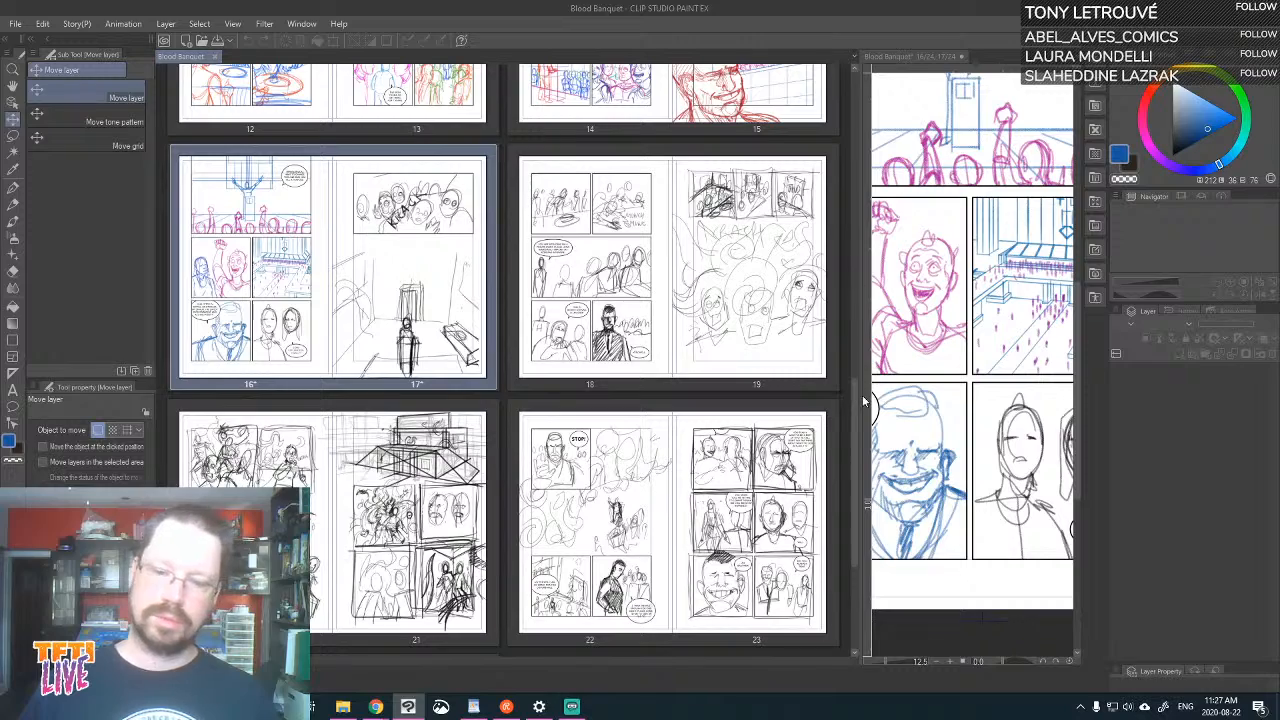
{"action": "left_click_drag", "start_coordinate": [853, 396], "coordinate": [855, 159]}
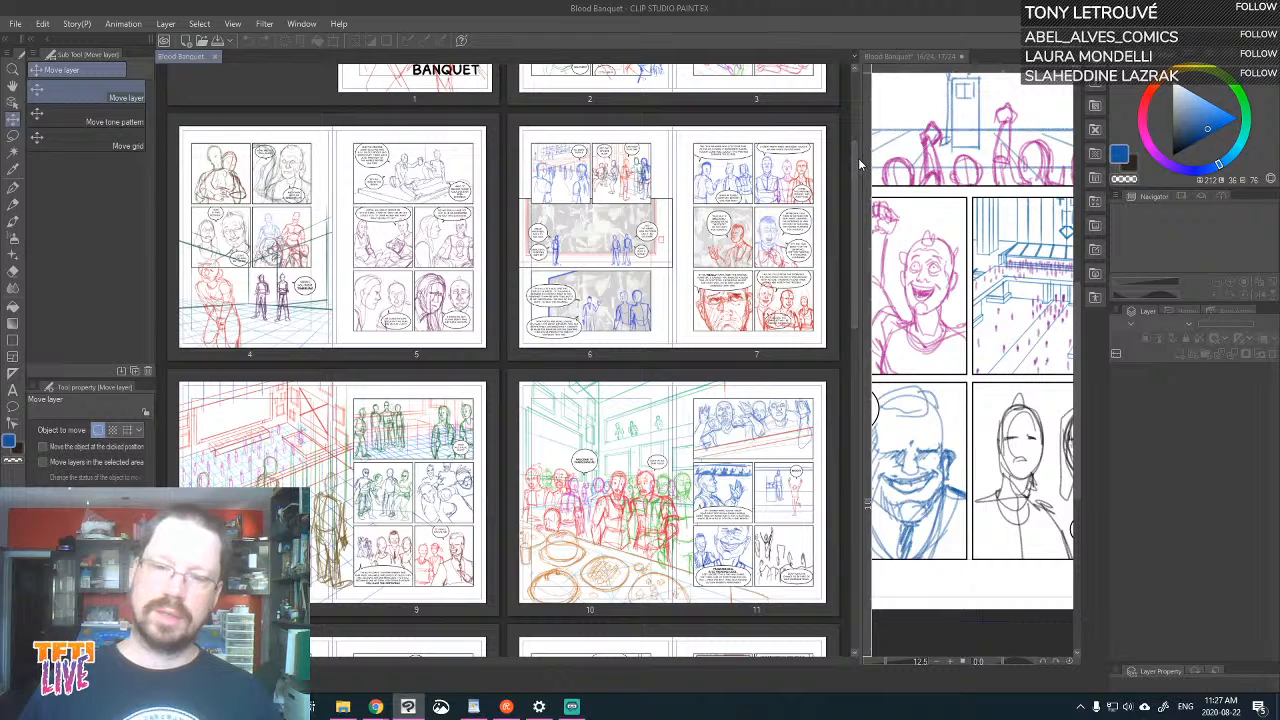
Narrow the page overview to give the canvas more room, enlarge its thumbnails, and bring the "Some explanation, finally?" panel into close view
{"action": "left_click_drag", "start_coordinate": [861, 163], "coordinate": [407, 206]}
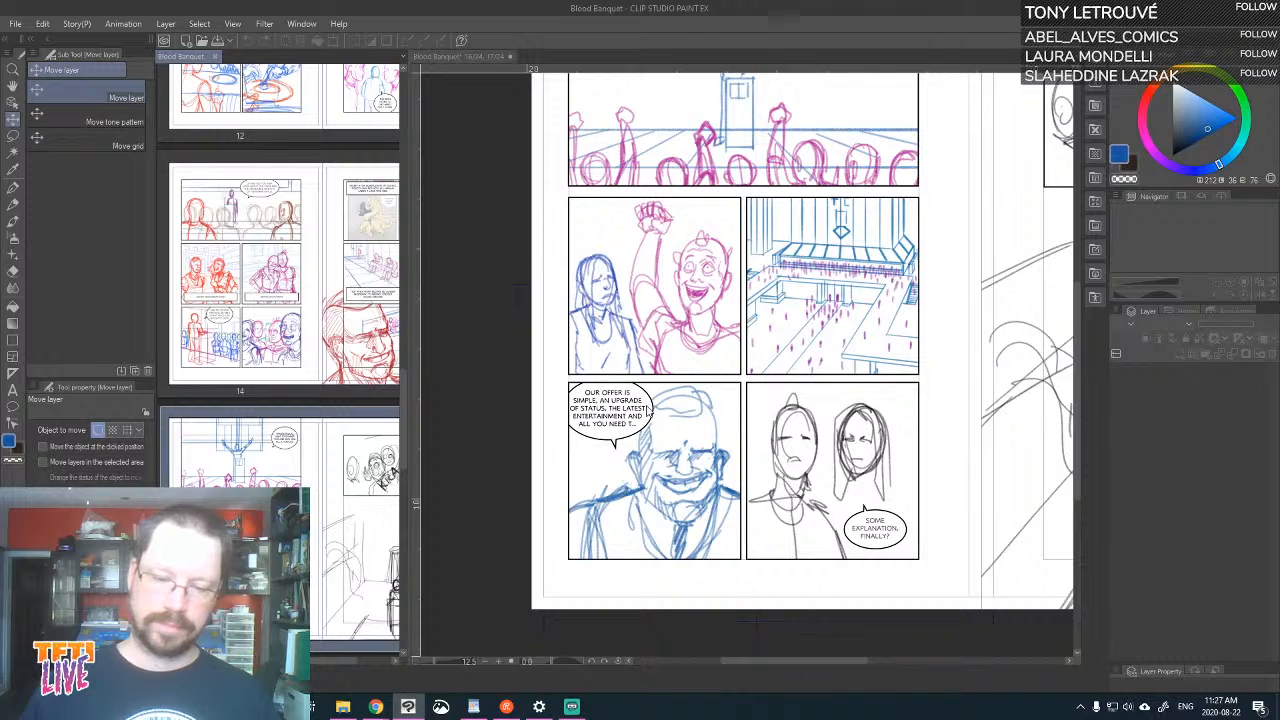
{"action": "key", "text": "ctrl+plus"}
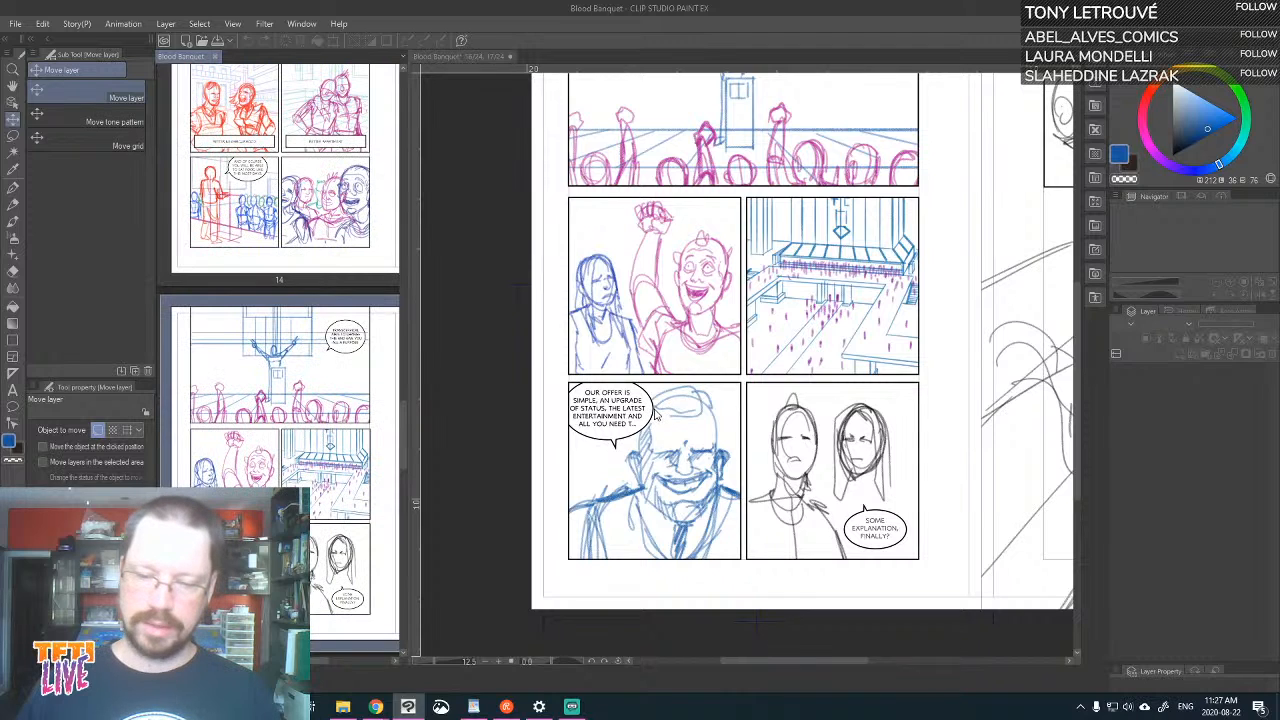
{"action": "left_click", "coordinate": [486, 418]}
{"action": "key", "text": "ctrl+plus"}
{"action": "key", "text": "ctrl+plus"}
{"action": "left_click_drag", "start_coordinate": [954, 473], "coordinate": [940, 372]}
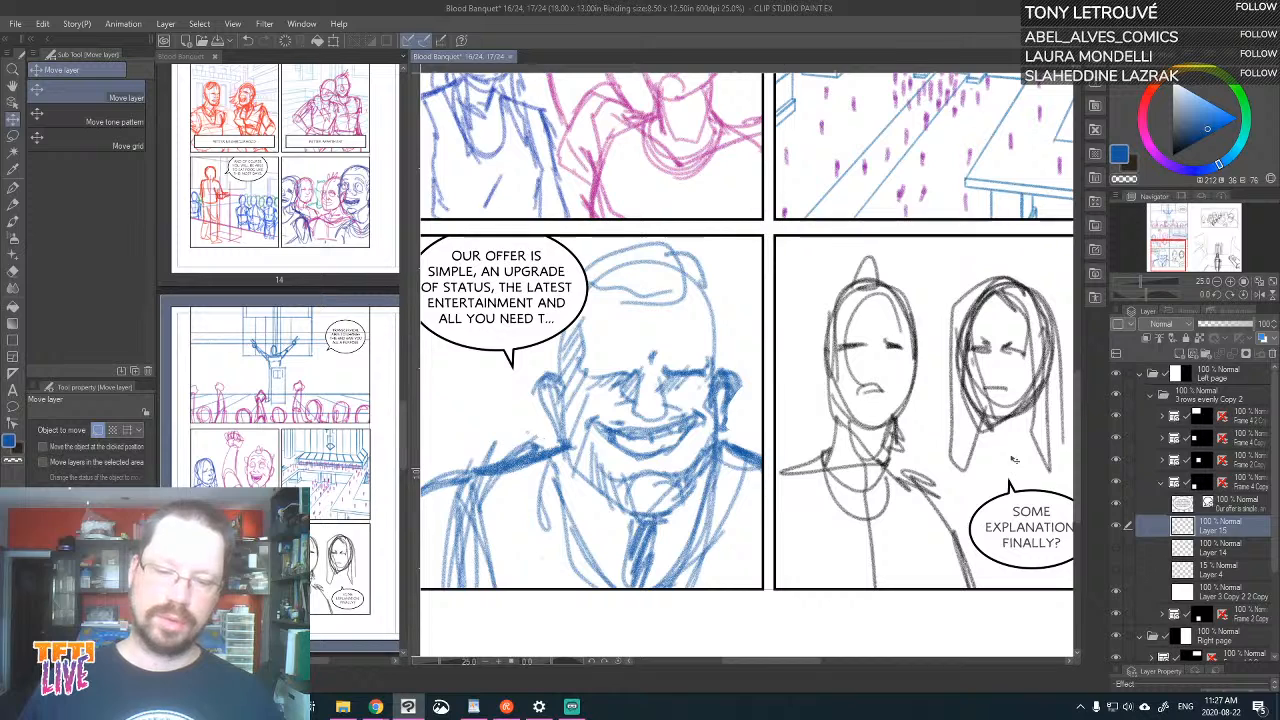
{"action": "left_click_drag", "start_coordinate": [954, 379], "coordinate": [872, 338]}
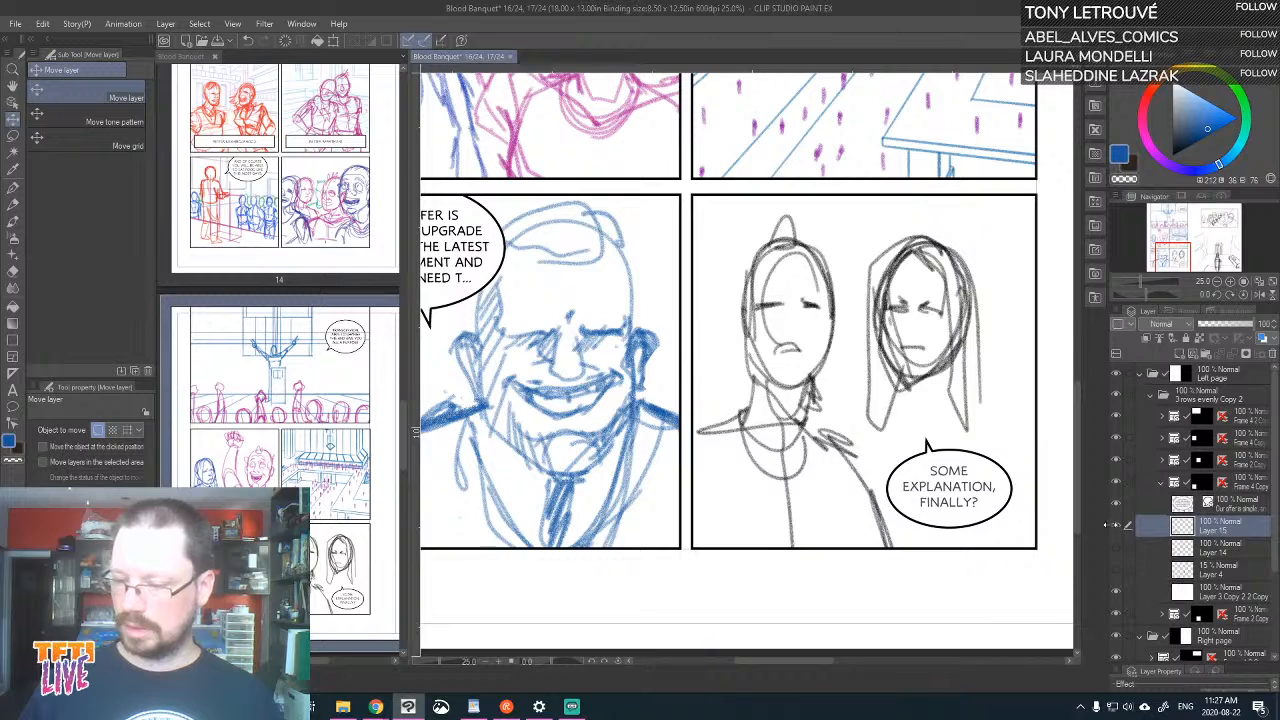
Find the rough two-figure sketch on Layer 3 Copy inside the "Some explanation, finally?" frame folder and lower its opacity to 39%
{"action": "left_click", "coordinate": [1163, 485]}
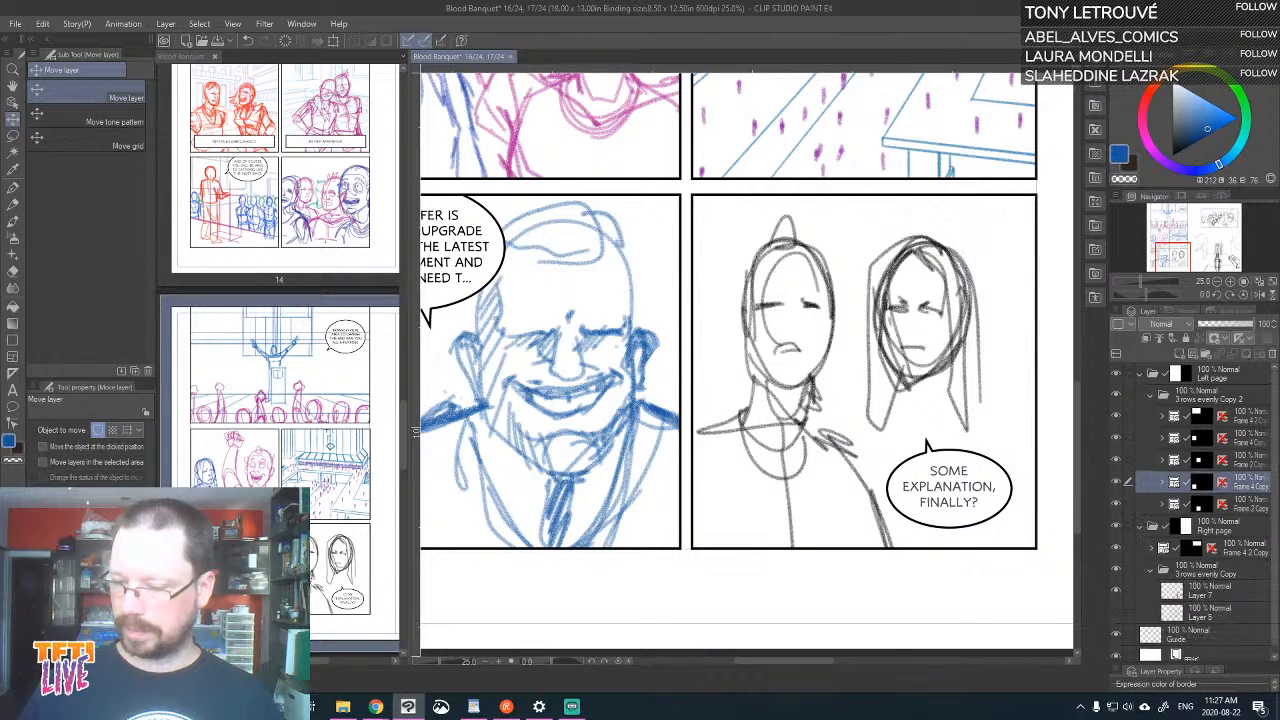
{"action": "left_click", "coordinate": [1117, 503]}
{"action": "left_click", "coordinate": [1117, 503]}
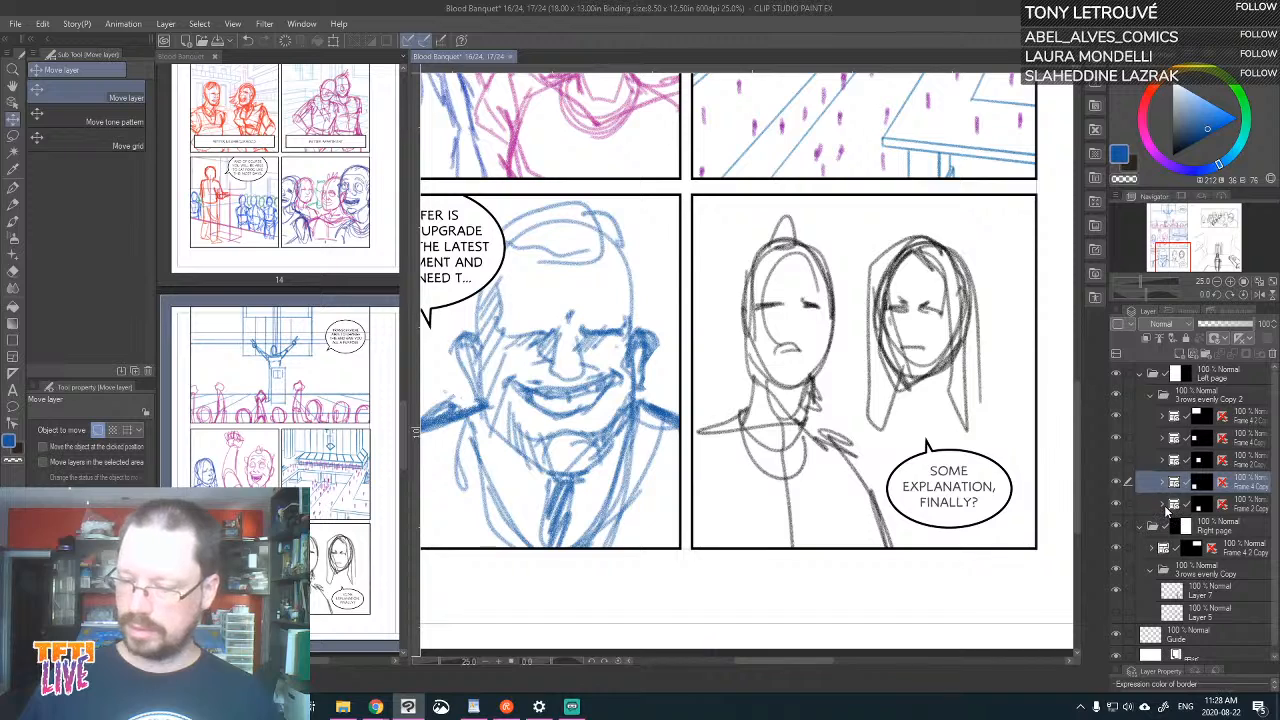
{"action": "left_click", "coordinate": [1163, 505]}
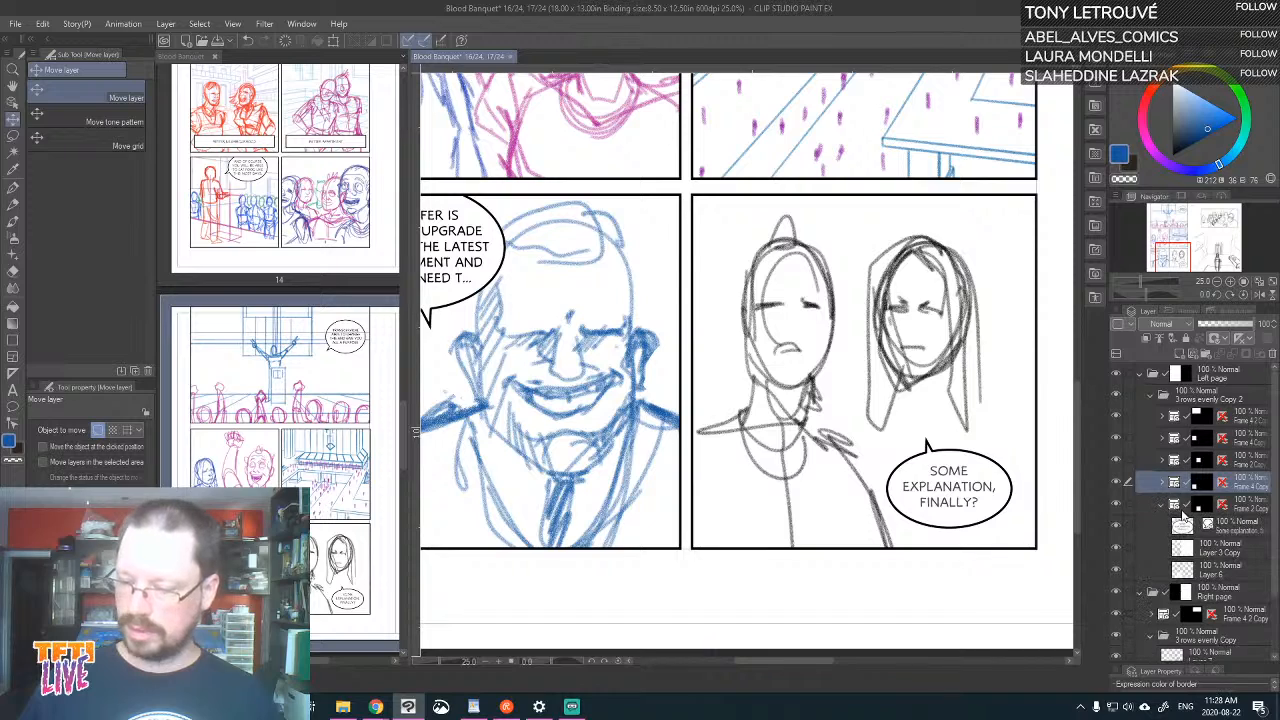
{"action": "left_click", "coordinate": [1114, 546]}
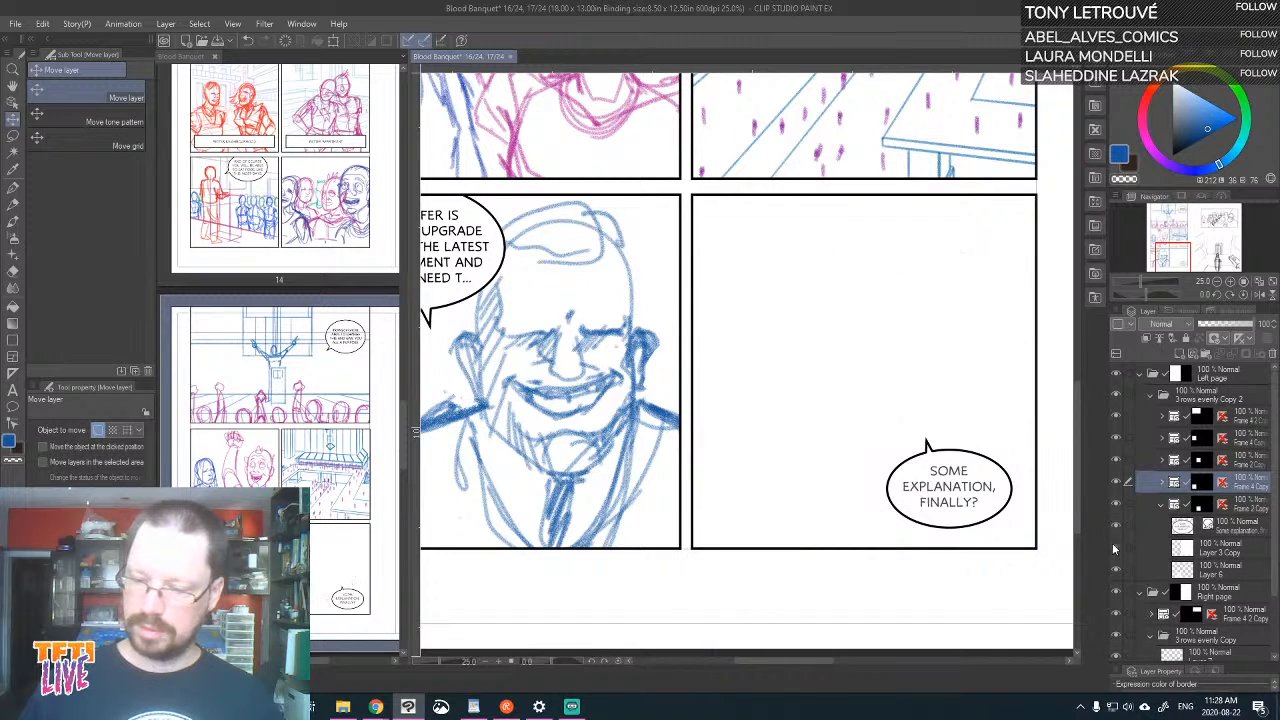
{"action": "left_click", "coordinate": [1116, 547]}
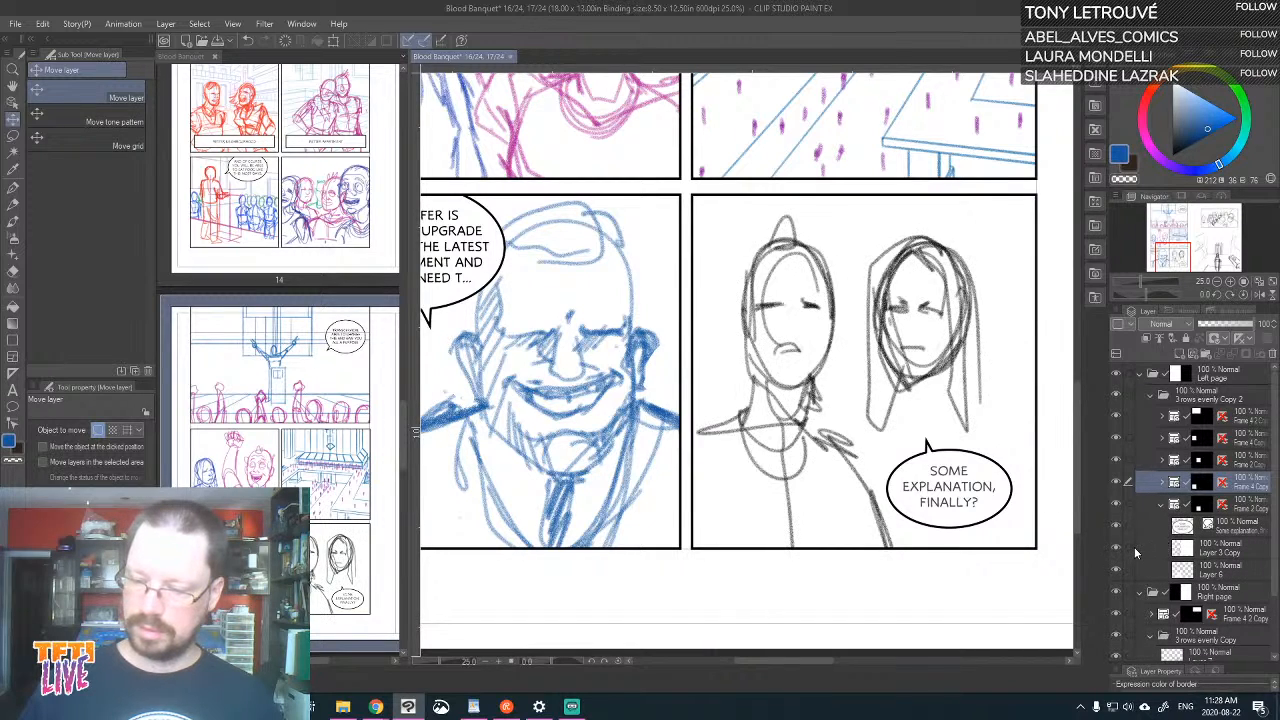
{"action": "left_click", "coordinate": [1240, 552]}
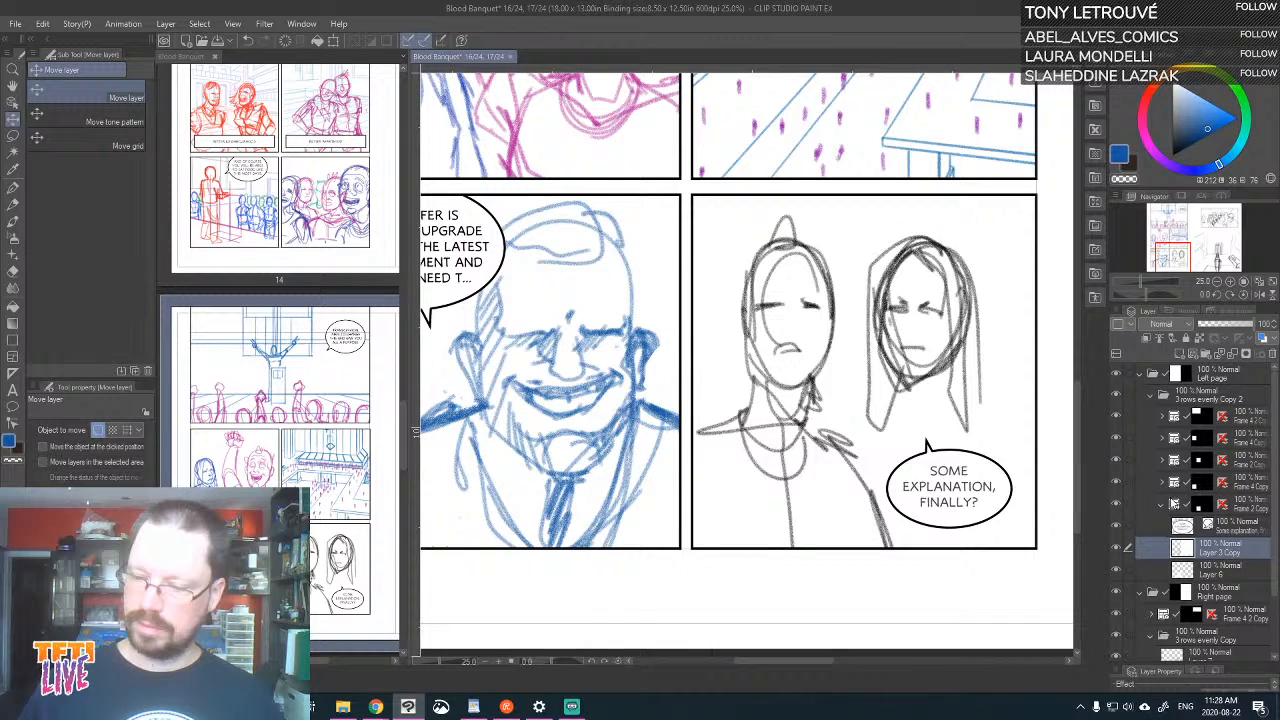
{"action": "left_click", "coordinate": [1218, 326]}
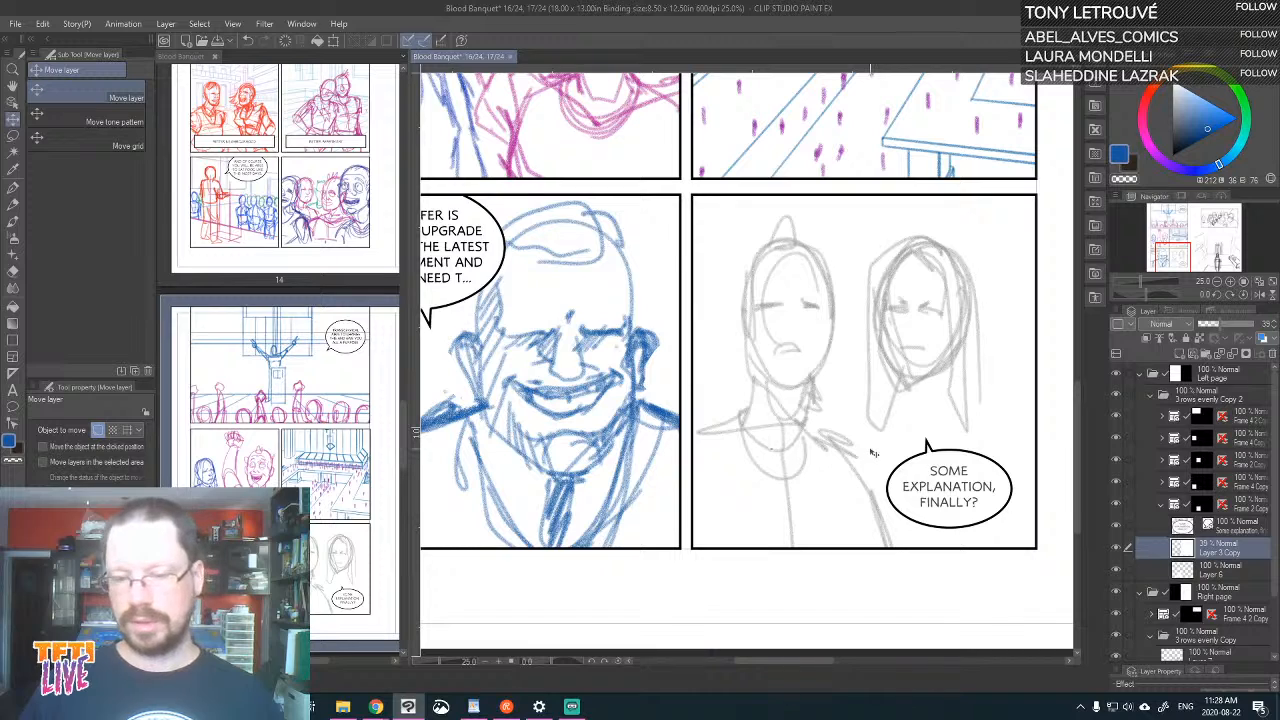
{"action": "left_click", "coordinate": [42, 23]}
{"action": "mouse_move", "coordinate": [165, 23]}
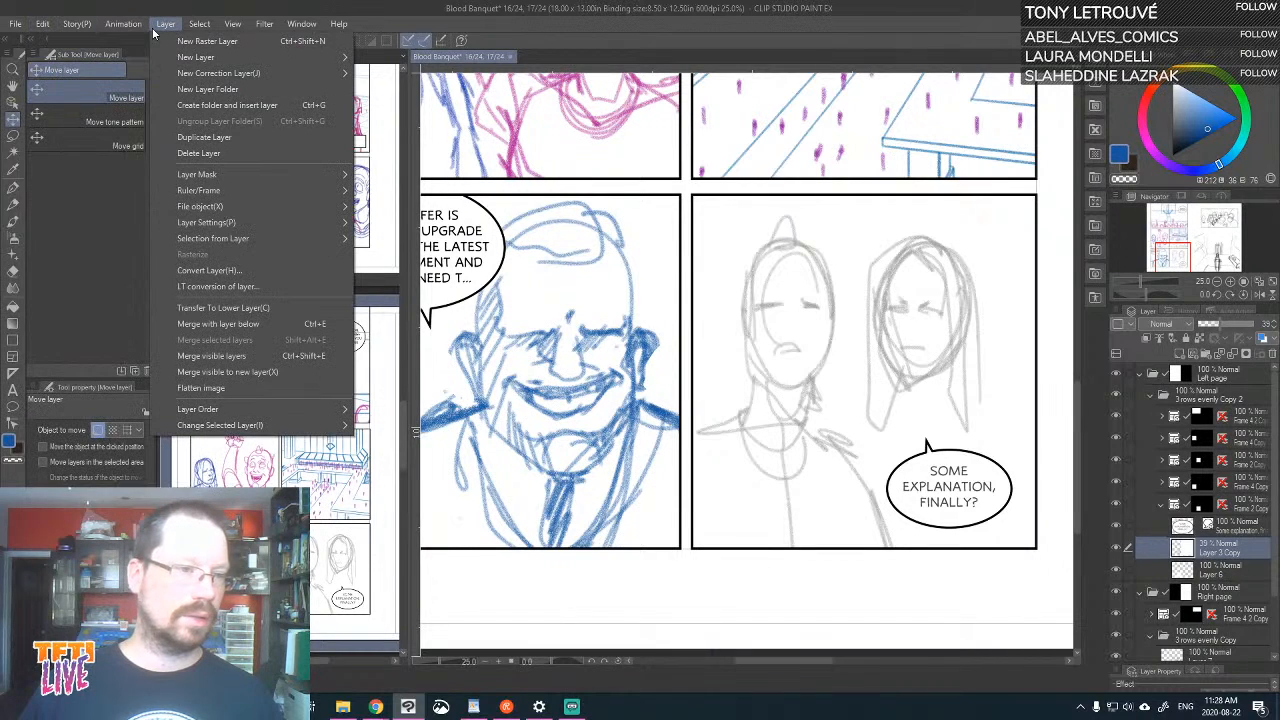
{"action": "mouse_move", "coordinate": [225, 172]}
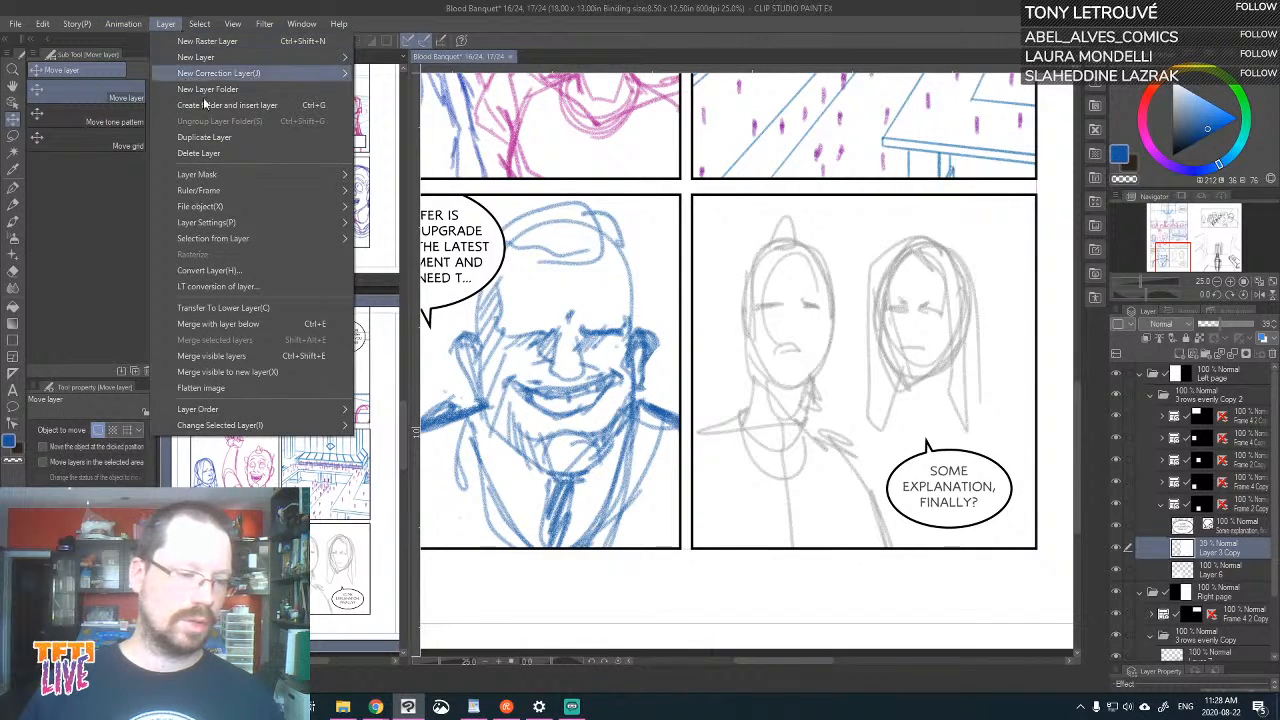
{"action": "mouse_move", "coordinate": [237, 412]}
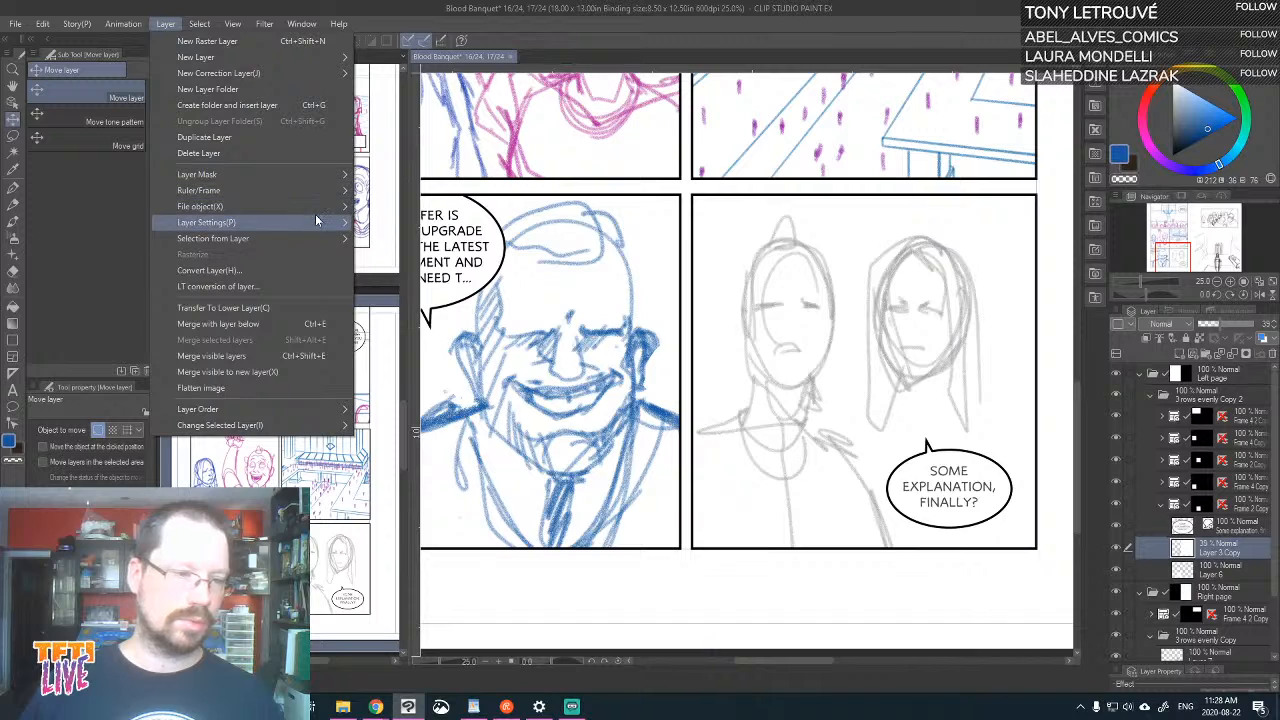
{"action": "mouse_move", "coordinate": [325, 244]}
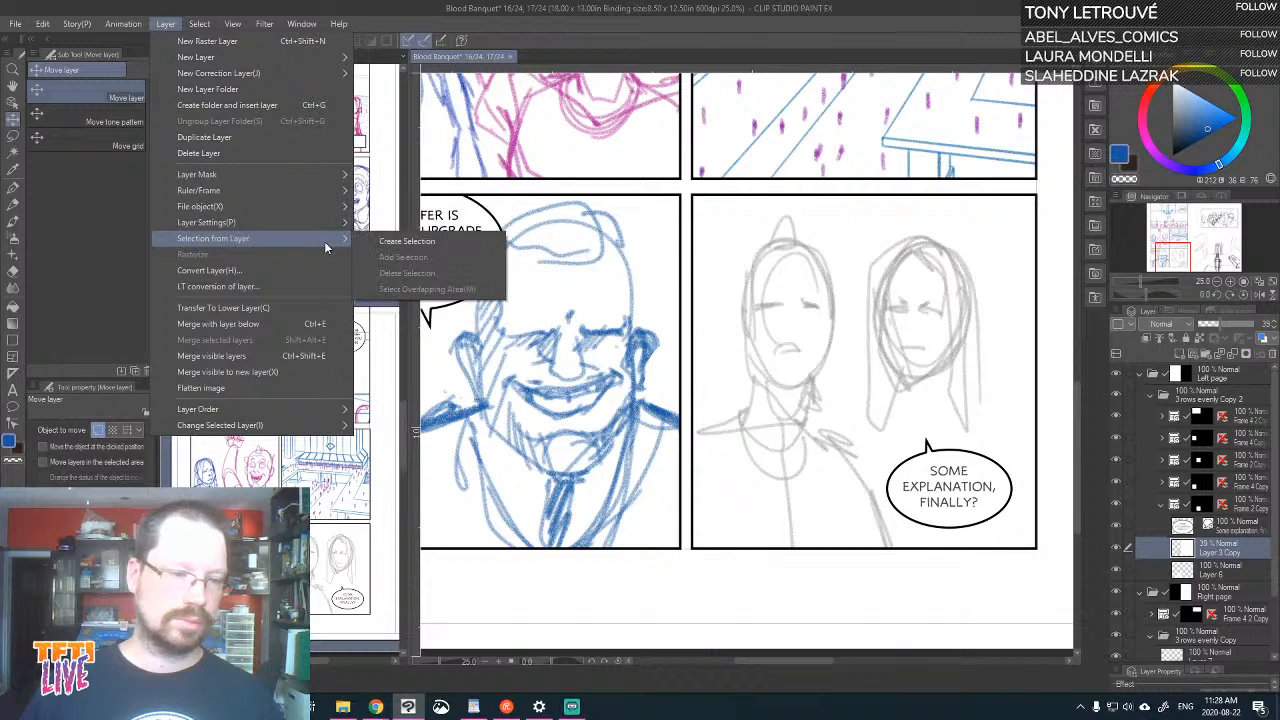
{"action": "left_click", "coordinate": [848, 7]}
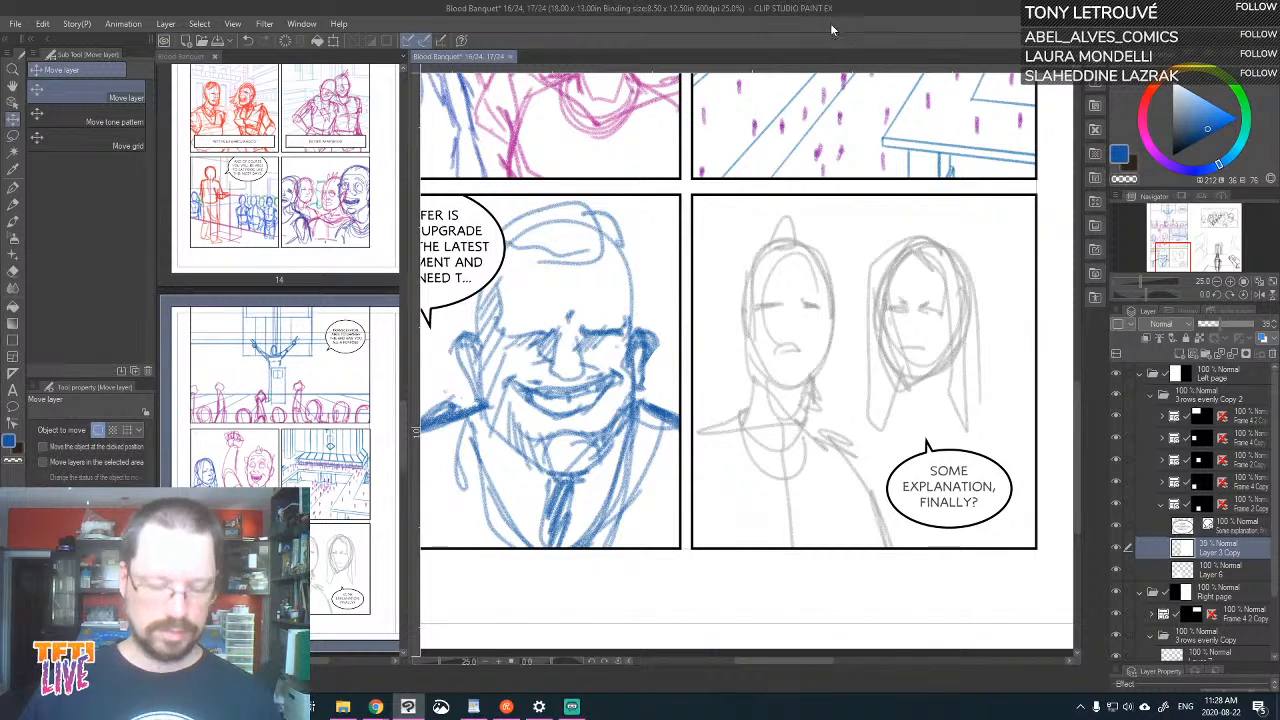
{"action": "key", "text": "ctrl+t"}
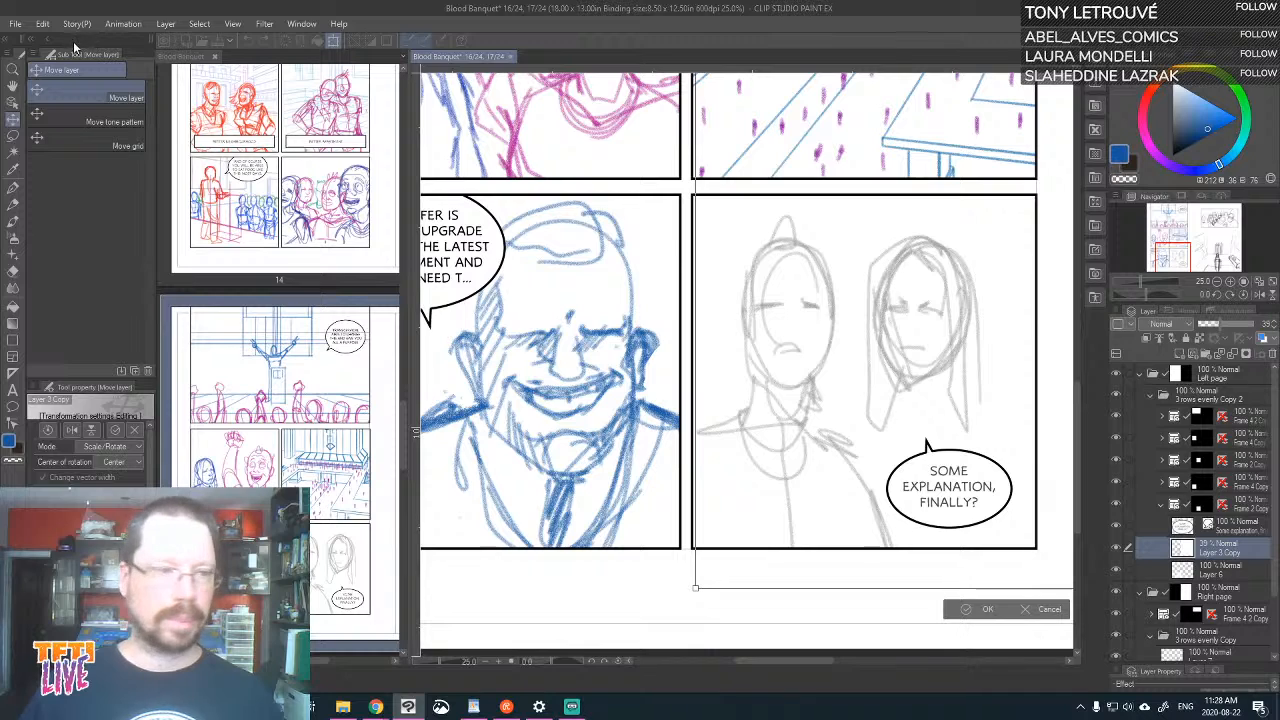
{"action": "left_click", "coordinate": [76, 24]}
{"action": "left_click", "coordinate": [42, 23]}
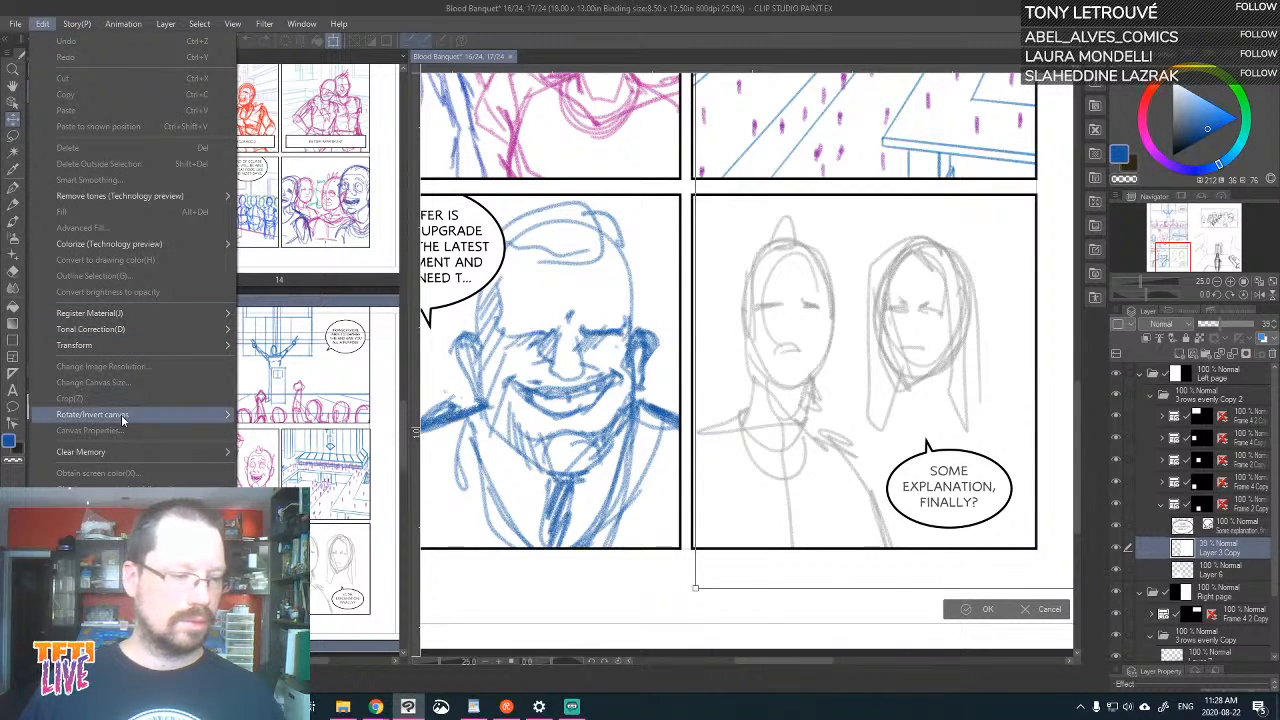
{"action": "mouse_move", "coordinate": [126, 418]}
{"action": "left_click", "coordinate": [777, 508]}
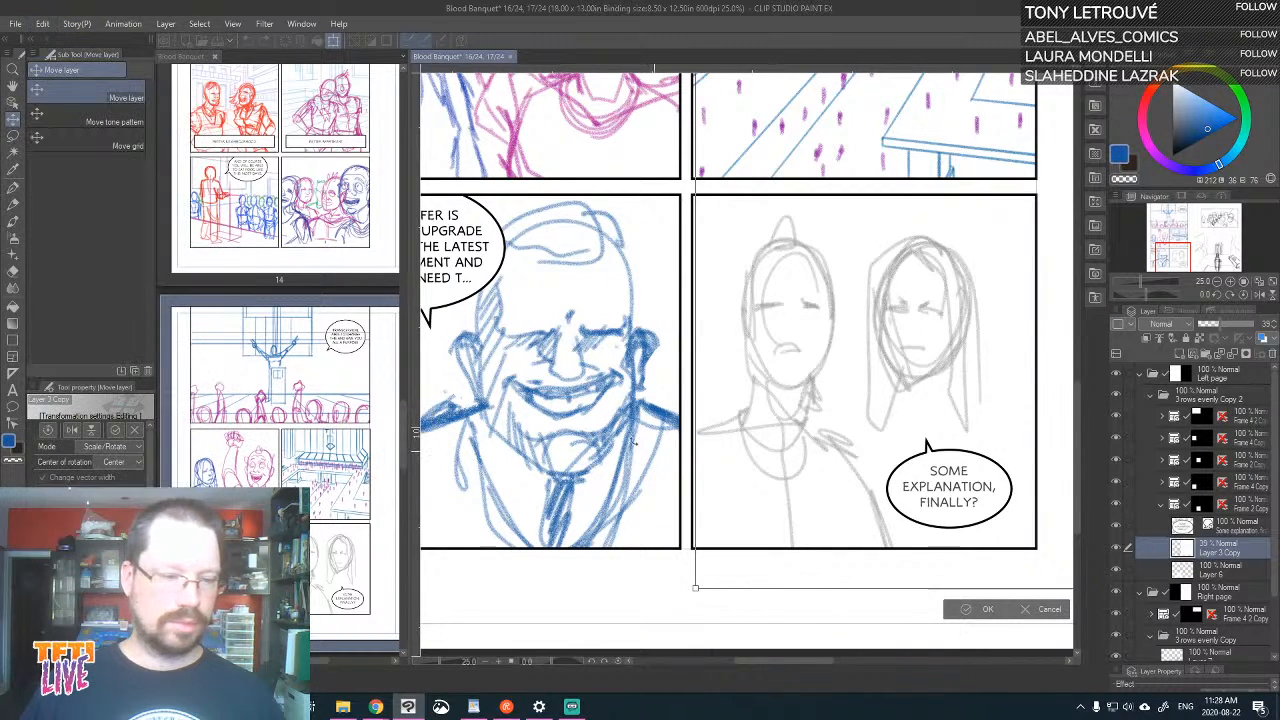
{"action": "key", "text": "Escape"}
Flip the two-figure sketch on Layer 3 Copy horizontally and apply the transformation
{"action": "left_click", "coordinate": [40, 24]}
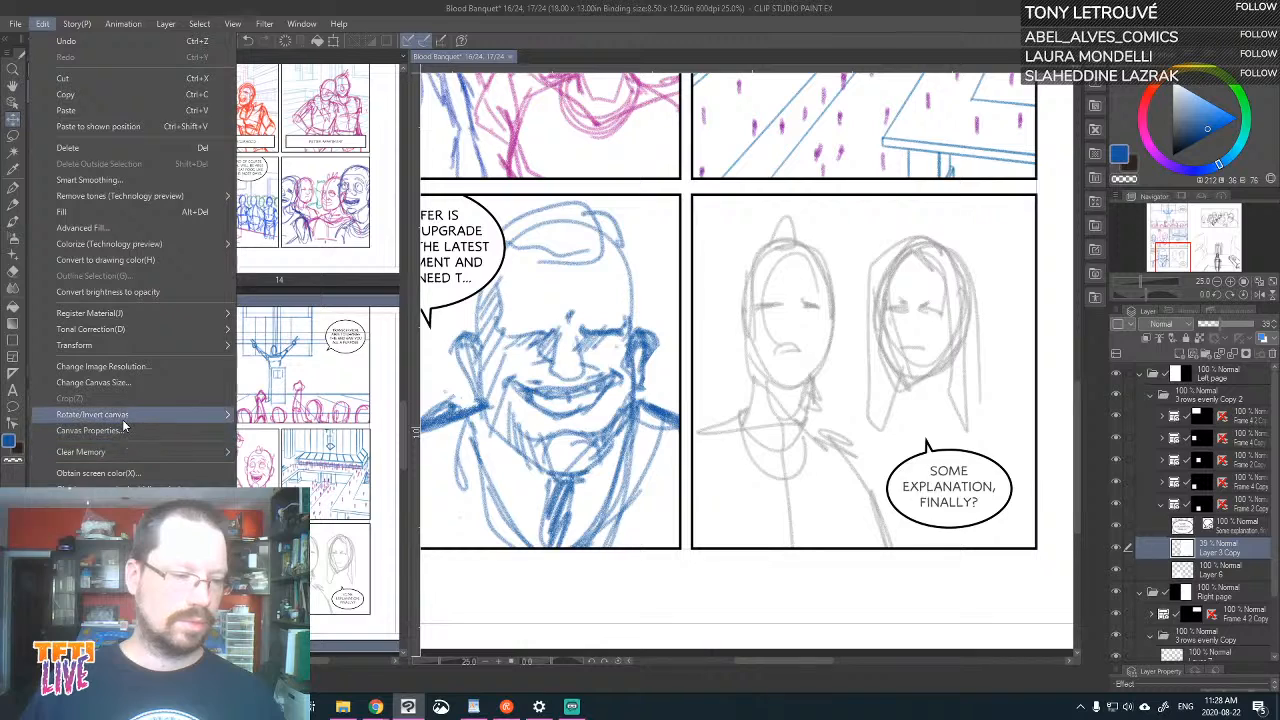
{"action": "mouse_move", "coordinate": [123, 422]}
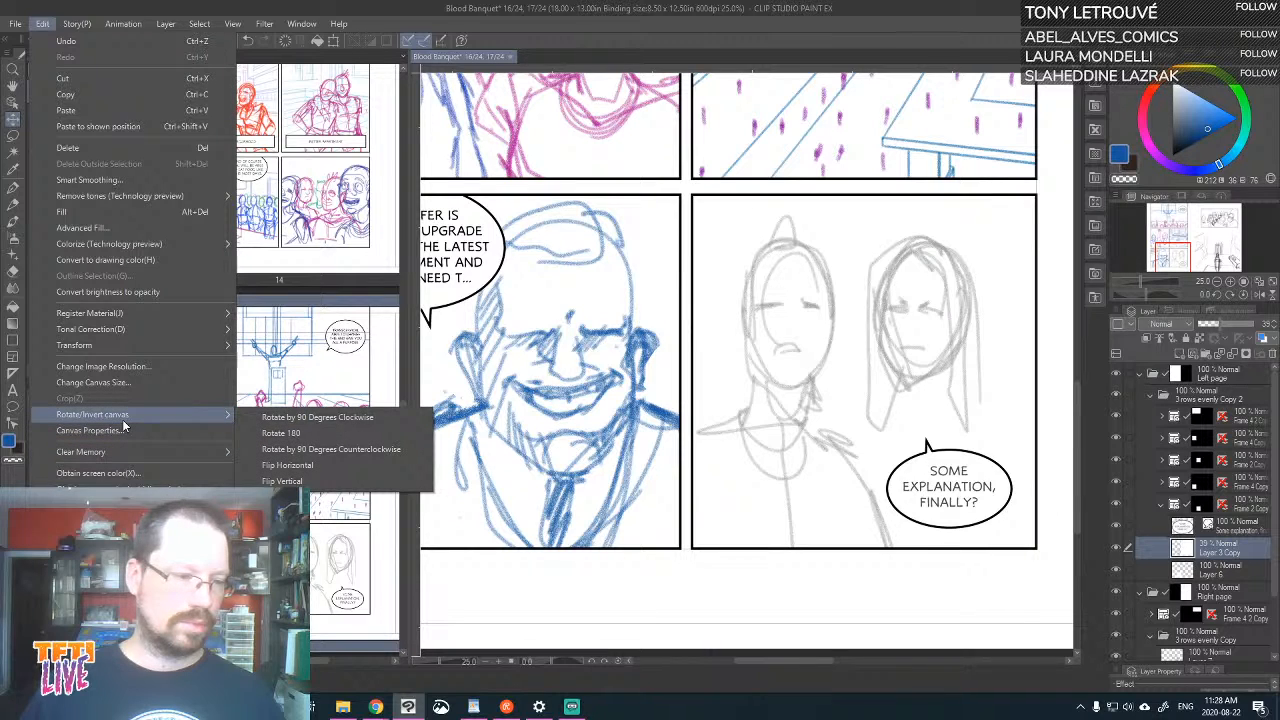
{"action": "mouse_move", "coordinate": [160, 345]}
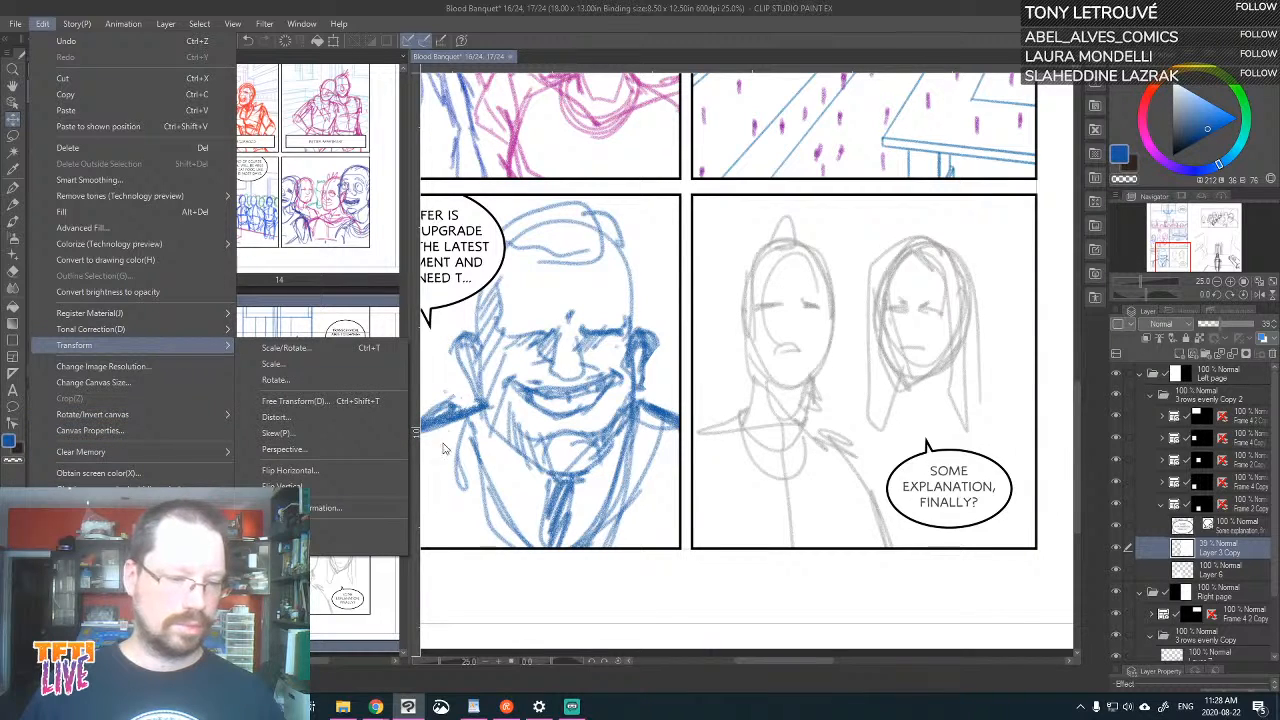
{"action": "left_click", "coordinate": [358, 468]}
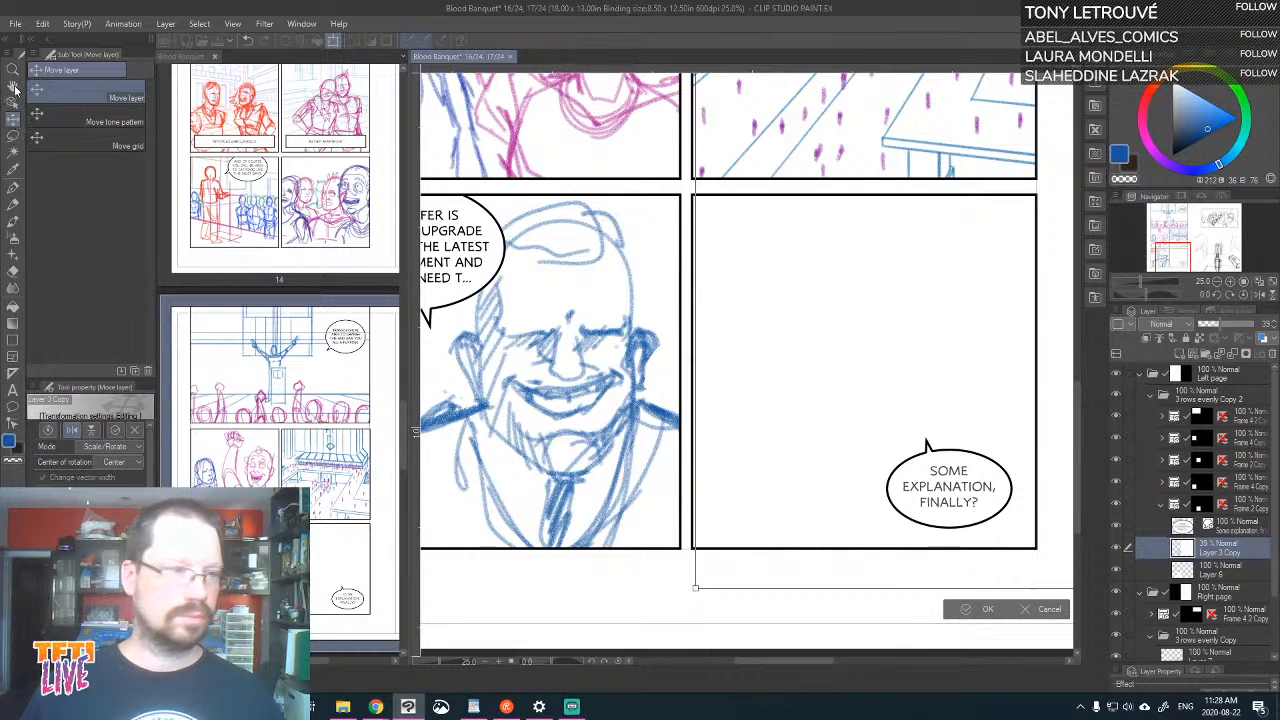
{"action": "left_click", "coordinate": [17, 119]}
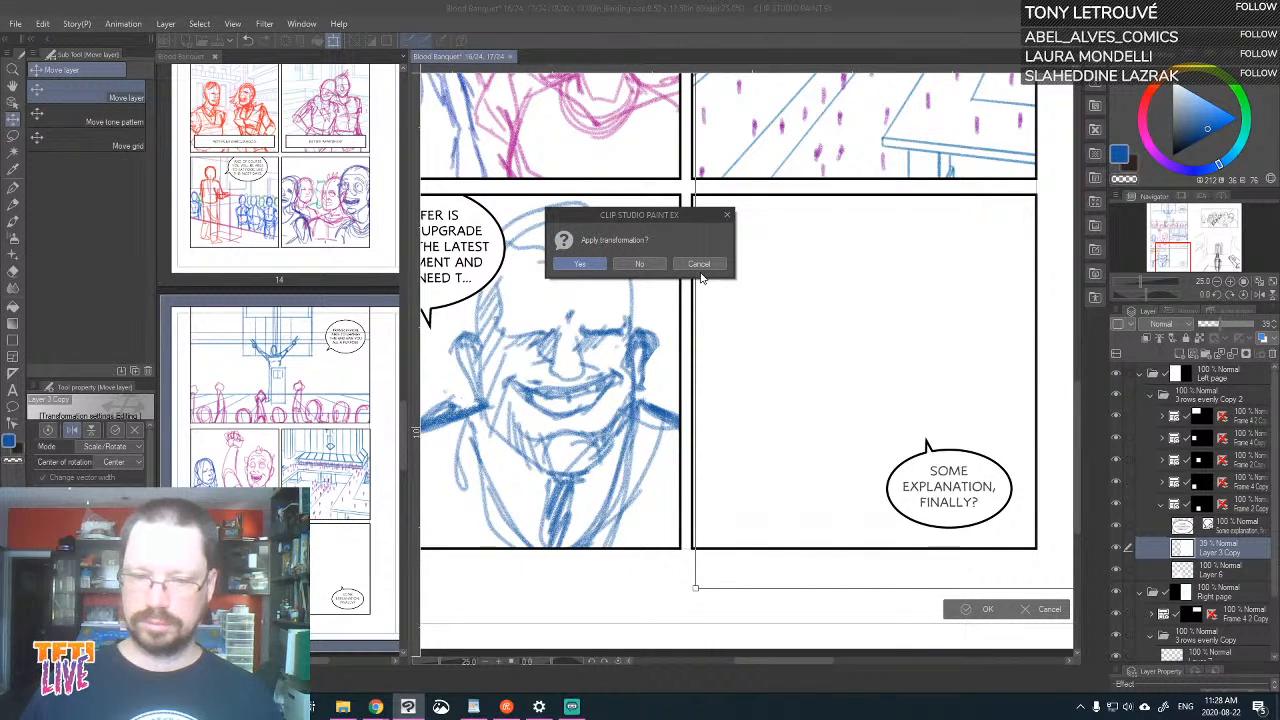
{"action": "left_click", "coordinate": [578, 267]}
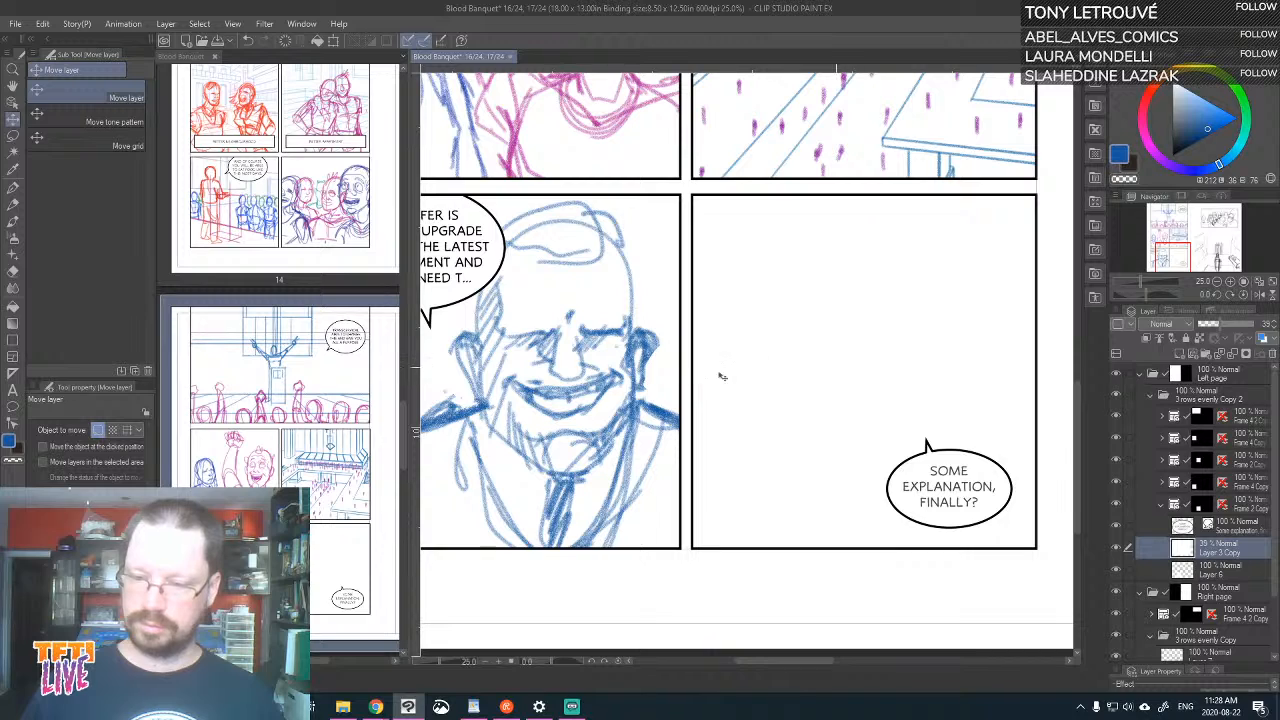
Move the flipped two-figure sketch back inside the "Some explanation, finally?" panel and confirm its new position
{"action": "scroll", "coordinate": [748, 362], "scroll_direction": "down", "scroll_amount": 4}
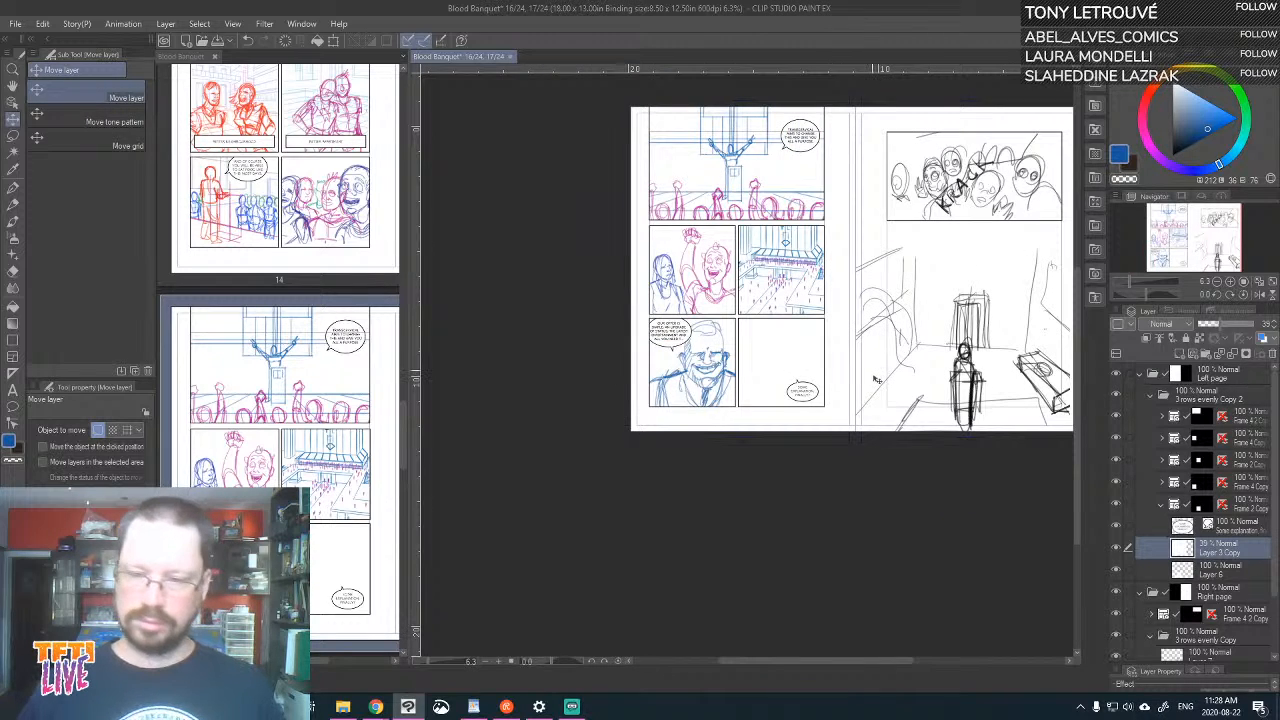
{"action": "key", "text": "ctrl+t"}
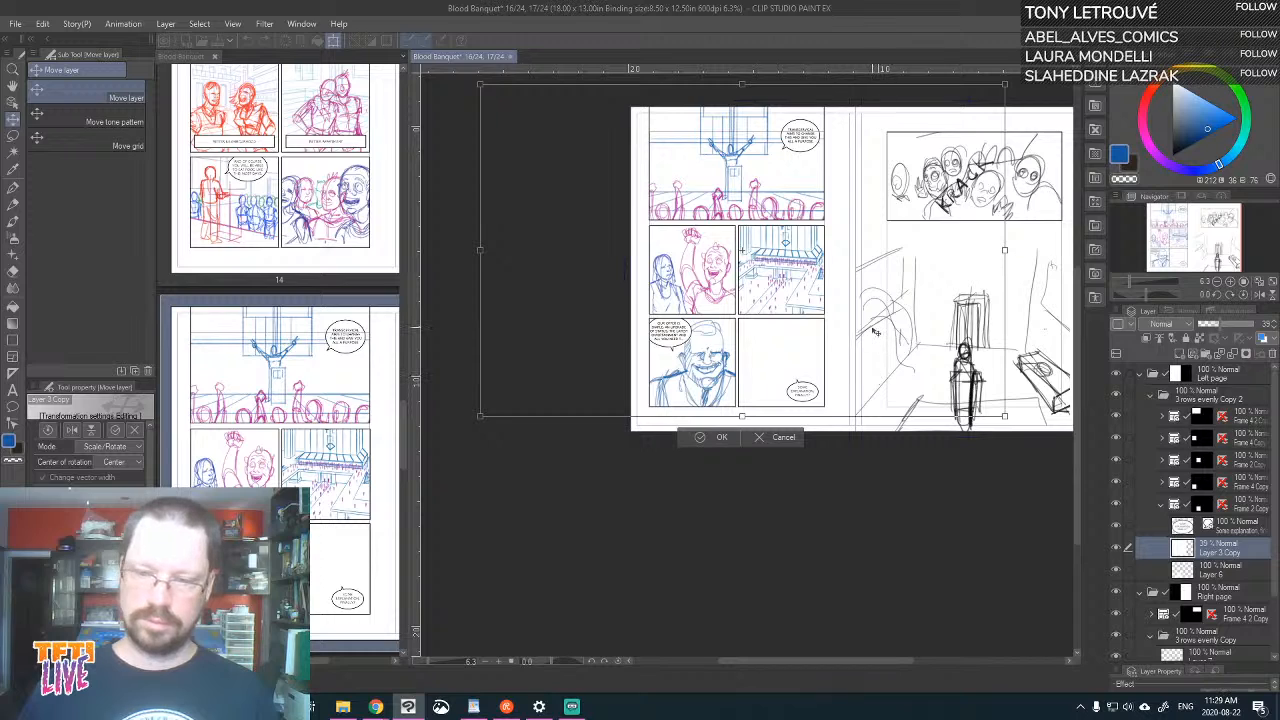
{"action": "mouse_move", "coordinate": [877, 332]}
{"action": "left_mouse_down"}
{"action": "mouse_move", "coordinate": [749, 346]}
{"action": "mouse_move", "coordinate": [692, 330]}
{"action": "left_mouse_up"}
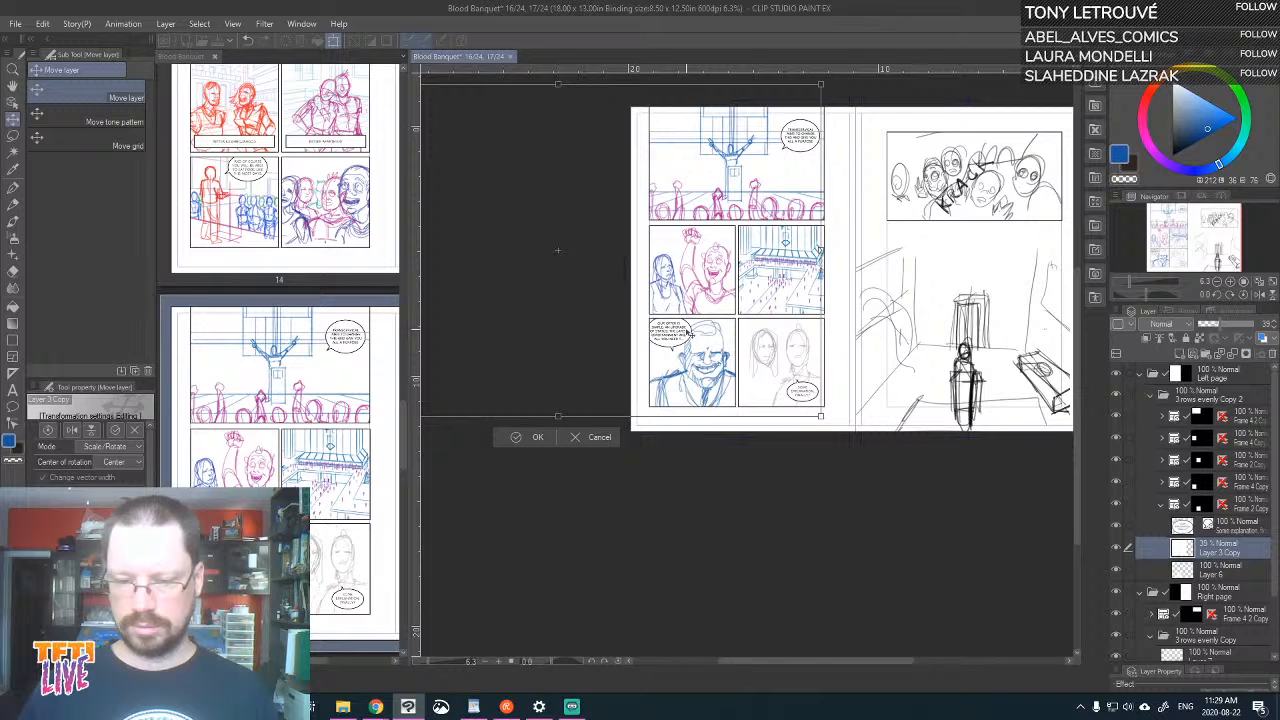
{"action": "key", "text": "Return"}
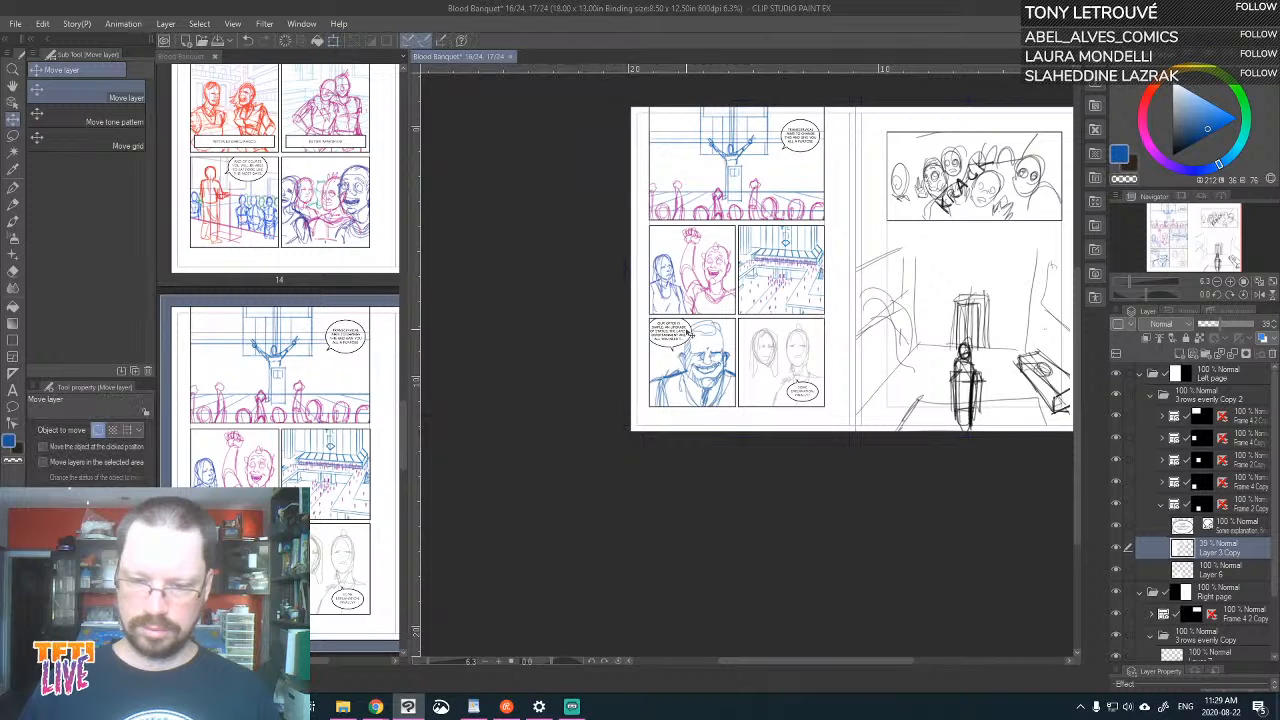
{"action": "scroll", "coordinate": [686, 334], "scroll_direction": "up", "scroll_amount": 5}
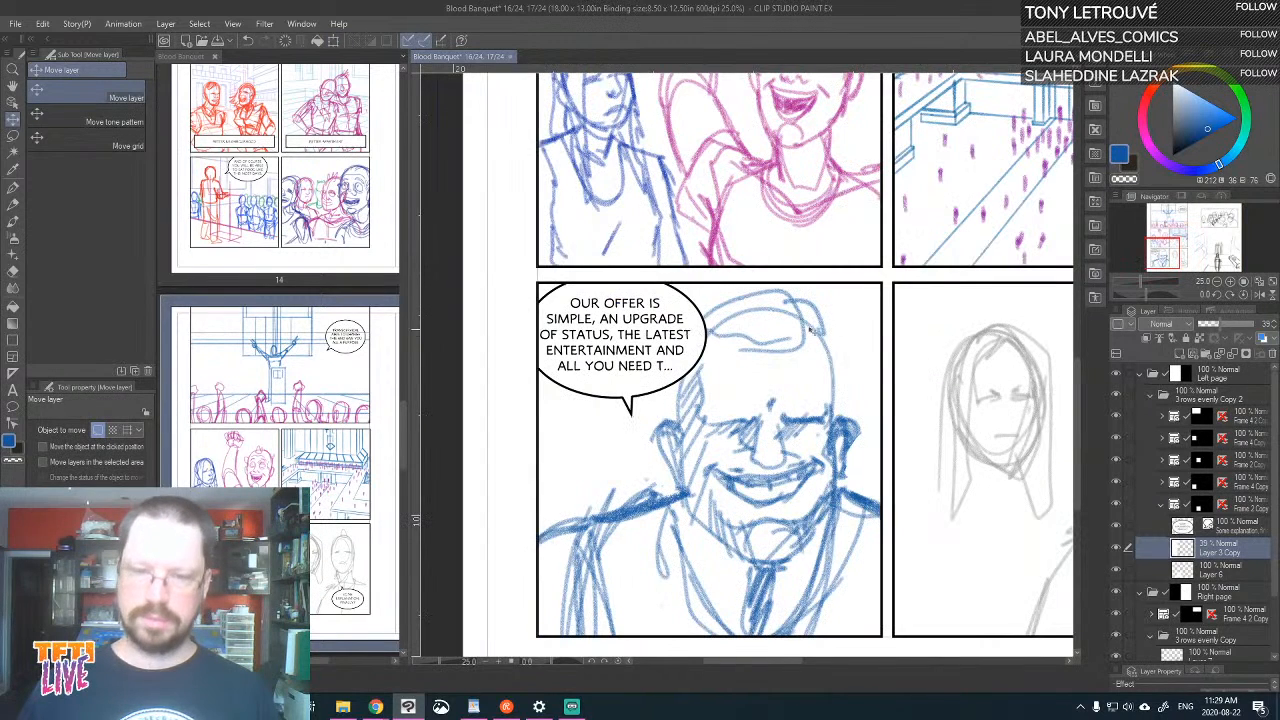
{"action": "left_click_drag", "start_coordinate": [854, 289], "coordinate": [768, 367]}
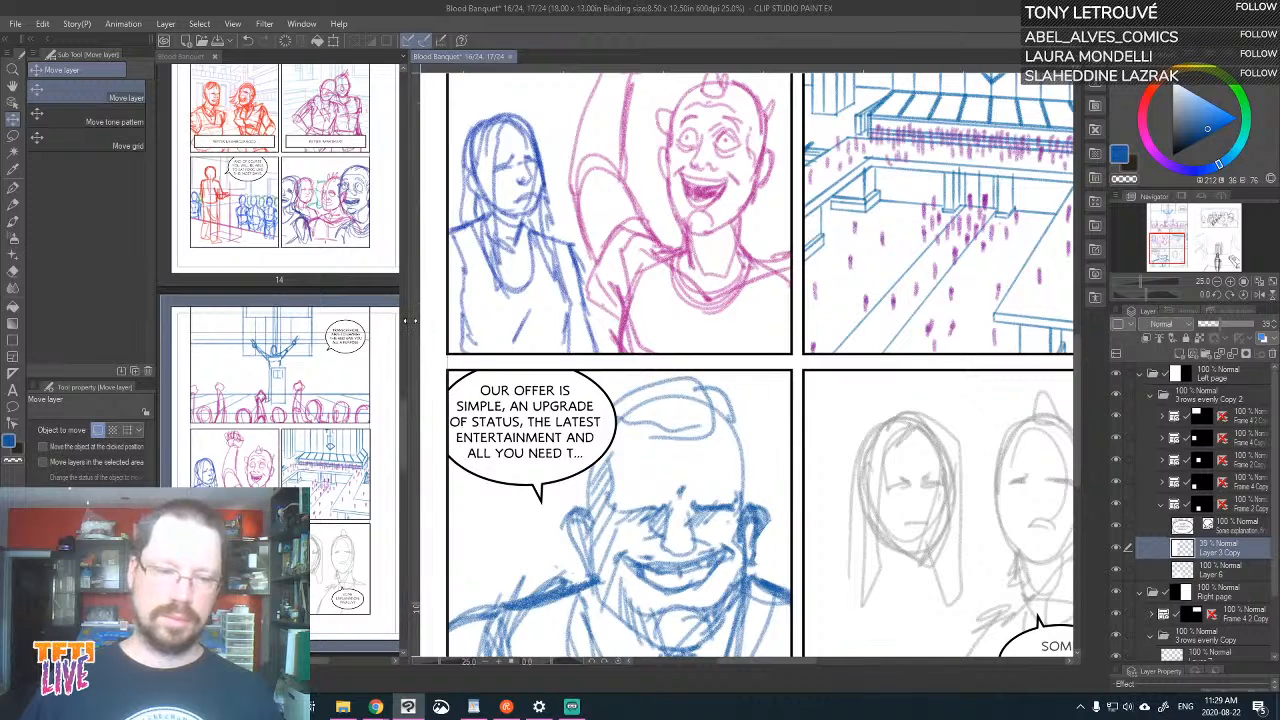
Narrow the page overview further and bring the complete "Some explanation, finally?" panel into view on the canvas
{"action": "left_click_drag", "start_coordinate": [407, 327], "coordinate": [222, 325]}
{"action": "left_click_drag", "start_coordinate": [729, 272], "coordinate": [698, 307]}
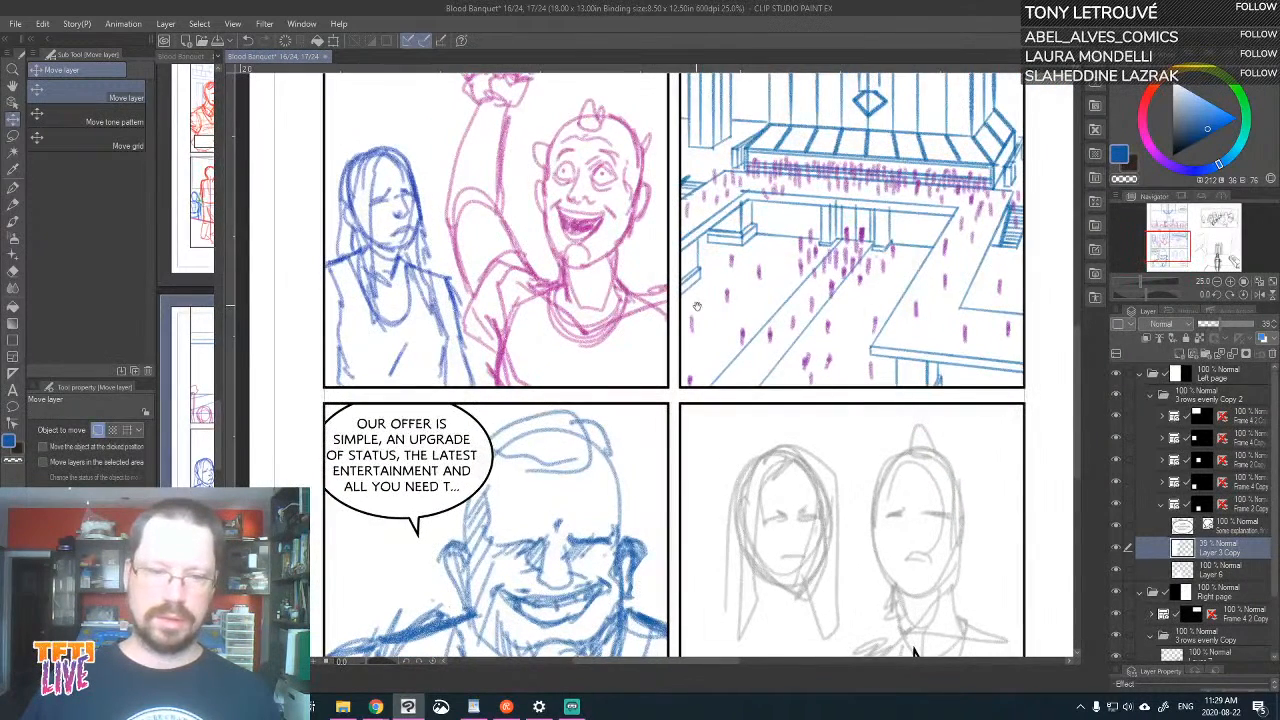
{"action": "left_click_drag", "start_coordinate": [757, 387], "coordinate": [764, 277]}
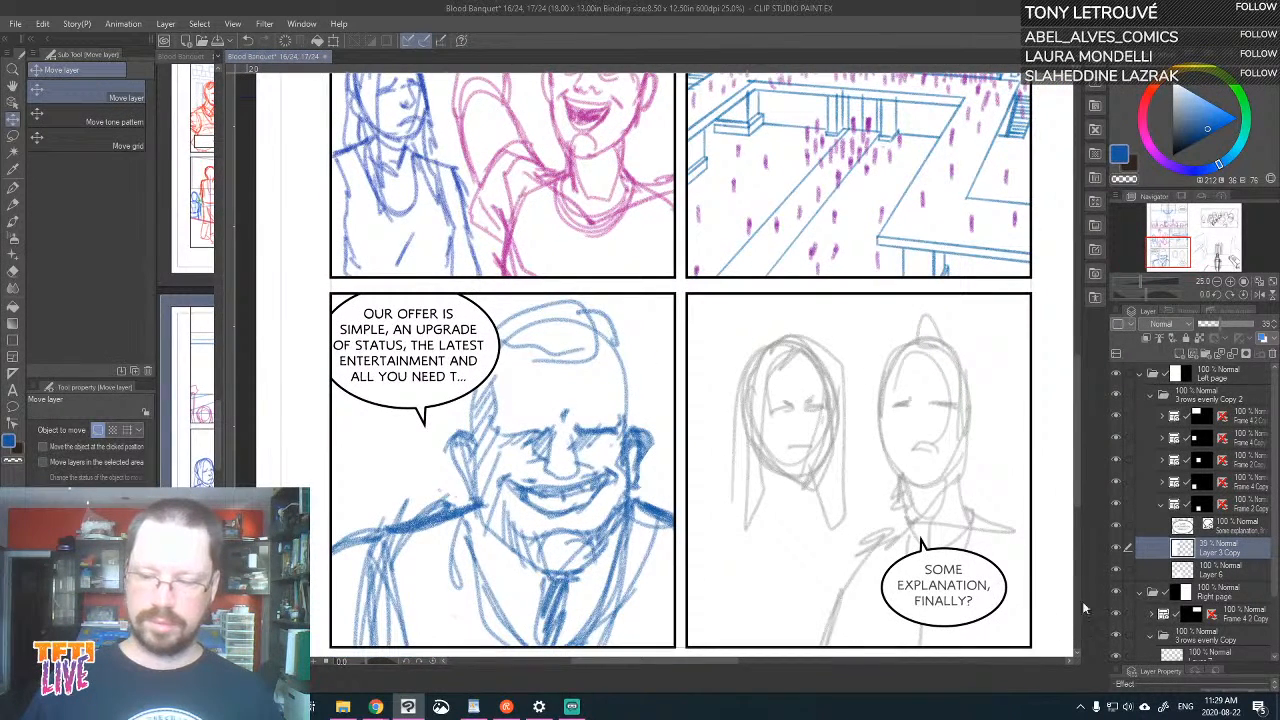
Move the "Some explanation, finally?" speech balloon to the panel's lower-left area, beneath the long-haired figure
{"action": "left_click", "coordinate": [1240, 525]}
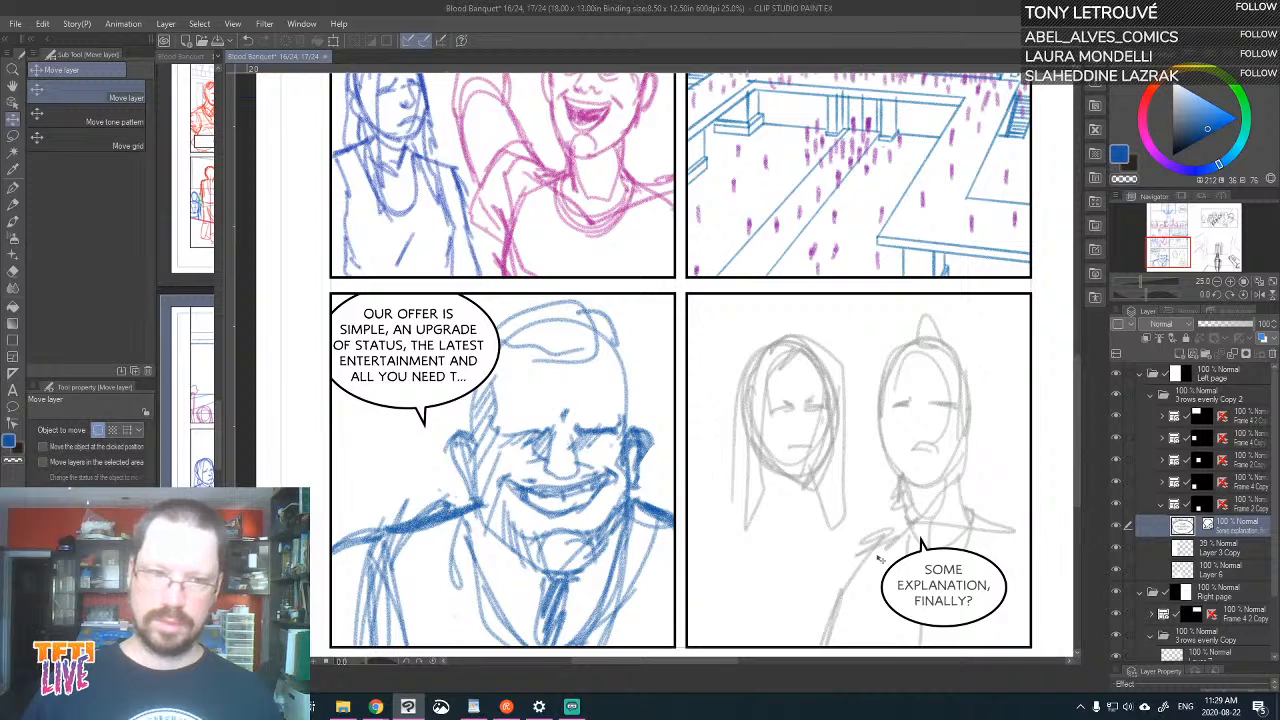
{"action": "left_click_drag", "start_coordinate": [944, 587], "coordinate": [811, 566]}
{"action": "left_click_drag", "start_coordinate": [795, 387], "coordinate": [736, 345]}
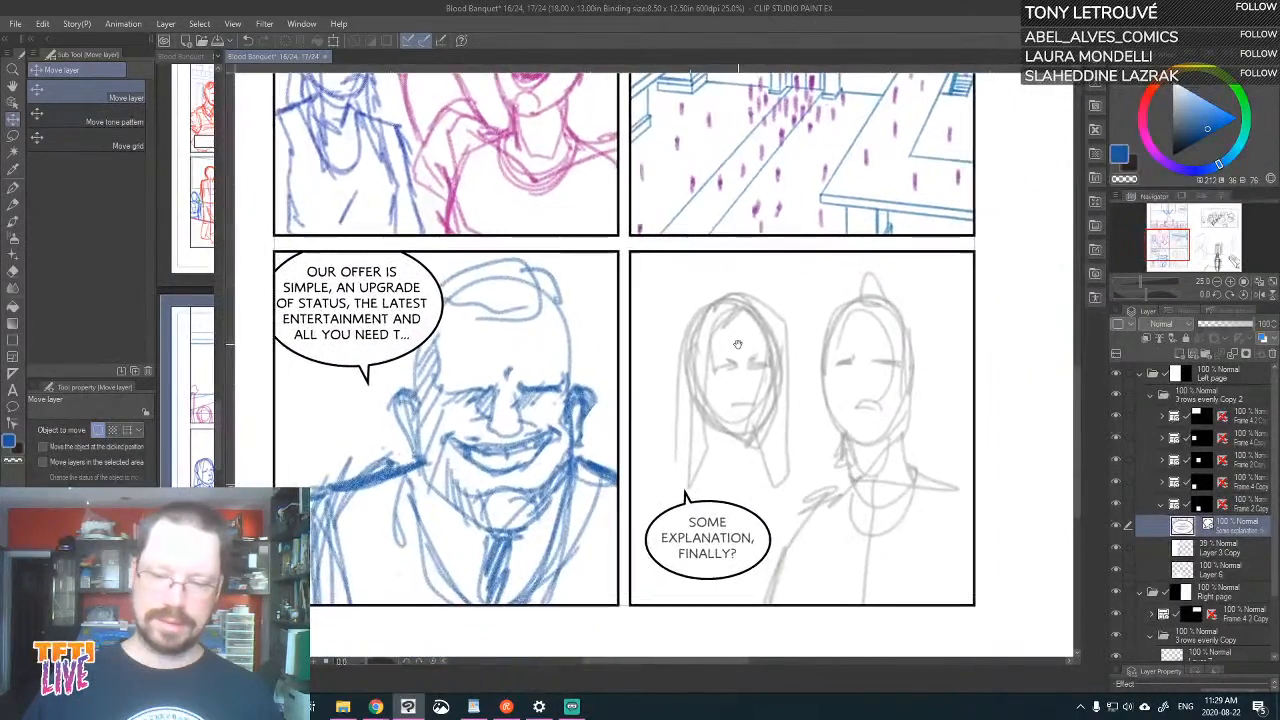
Add a new raster layer to the panel's frame folder and place it between the speech balloon and Layer 3 Copy
{"action": "left_click_drag", "start_coordinate": [742, 394], "coordinate": [742, 514]}
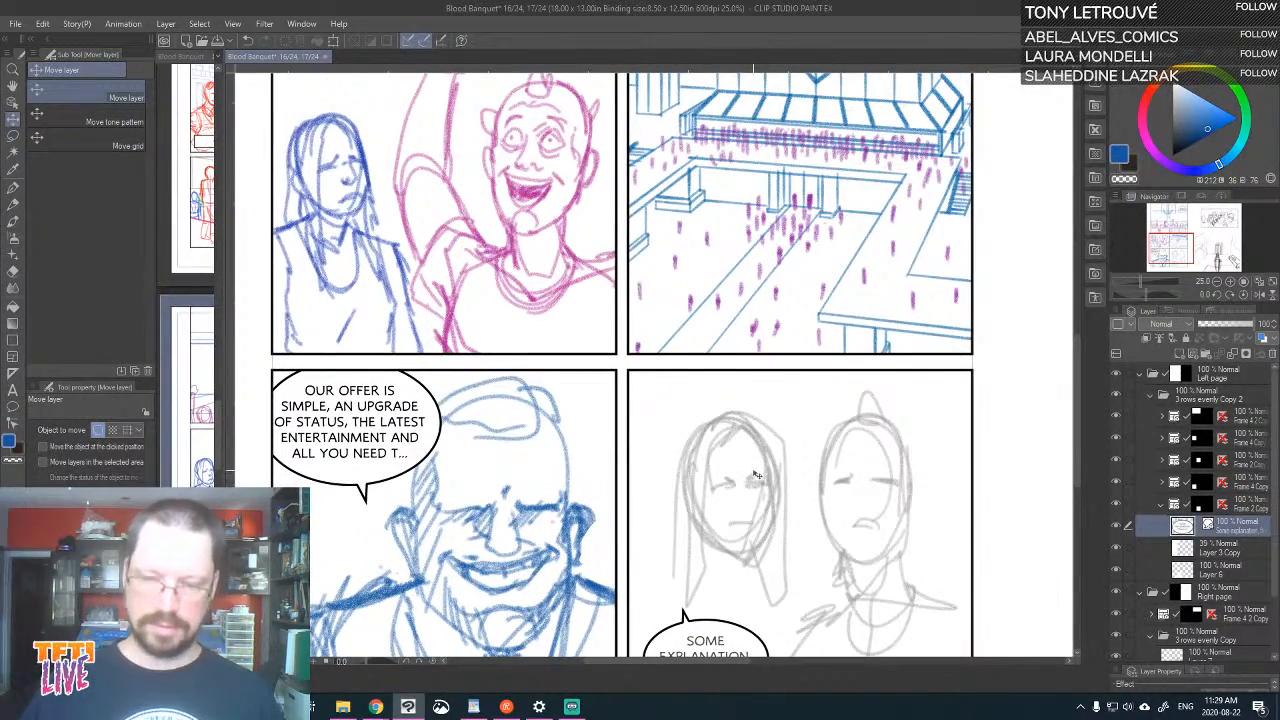
{"action": "scroll", "coordinate": [757, 476], "scroll_direction": "down", "scroll_amount": 2}
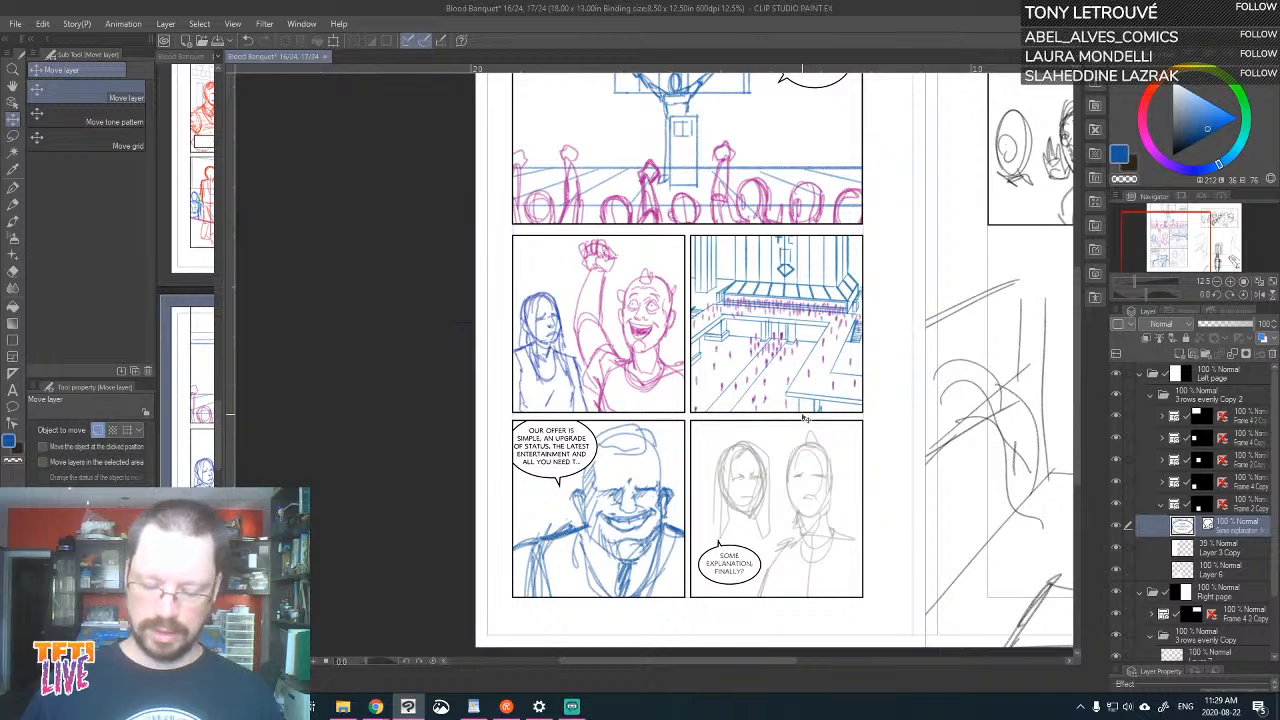
{"action": "scroll", "coordinate": [805, 418], "scroll_direction": "up", "scroll_amount": 2}
{"action": "left_click_drag", "start_coordinate": [734, 495], "coordinate": [690, 391]}
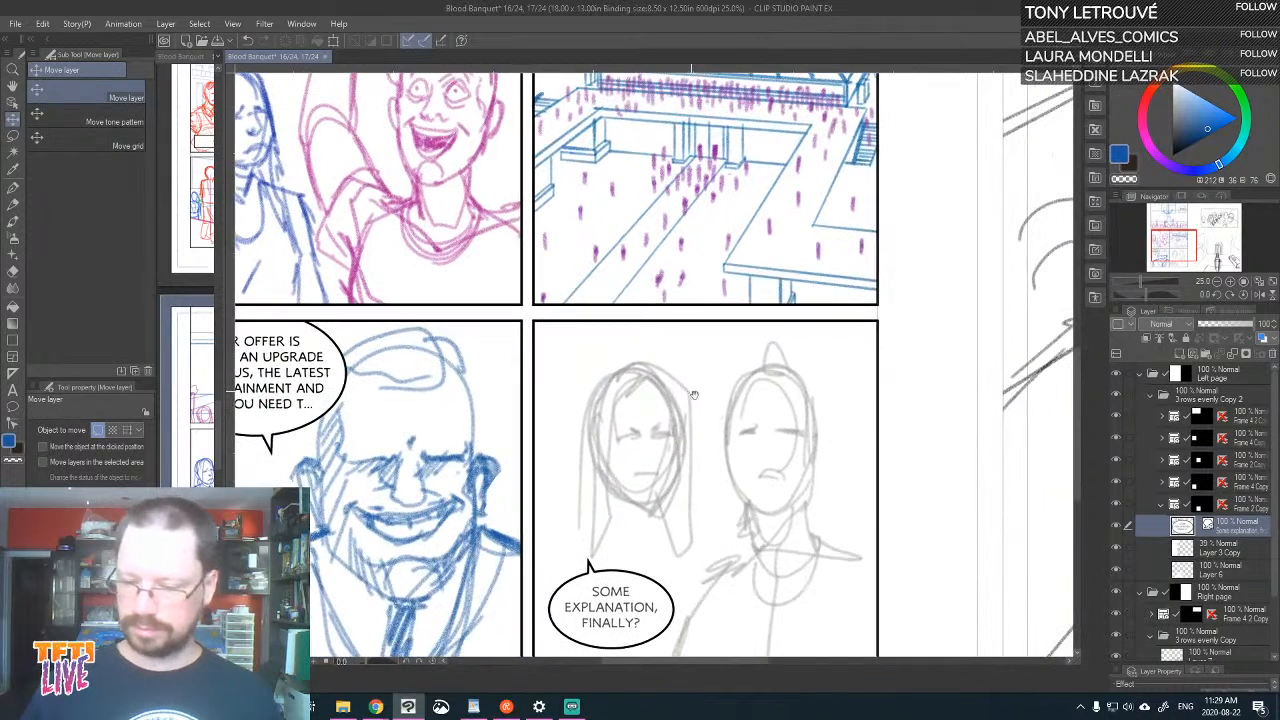
{"action": "left_click", "coordinate": [1120, 545]}
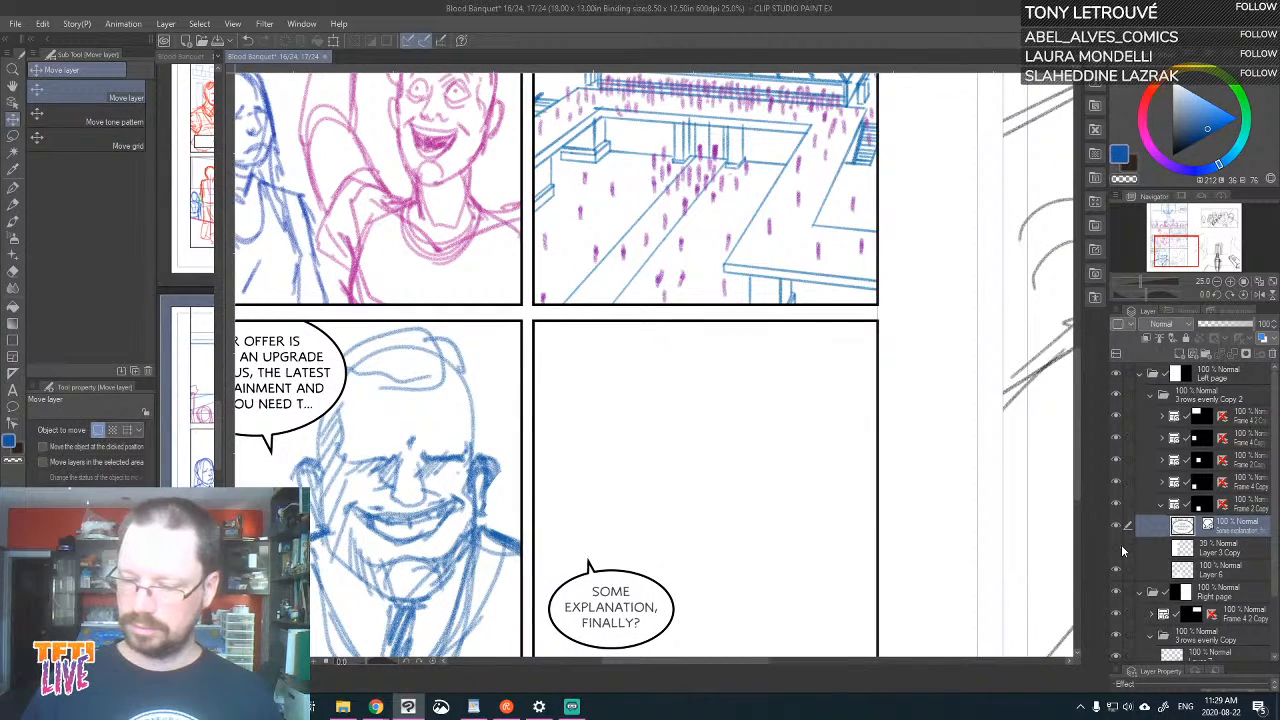
{"action": "left_click", "coordinate": [1120, 545]}
{"action": "left_click", "coordinate": [1178, 355]}
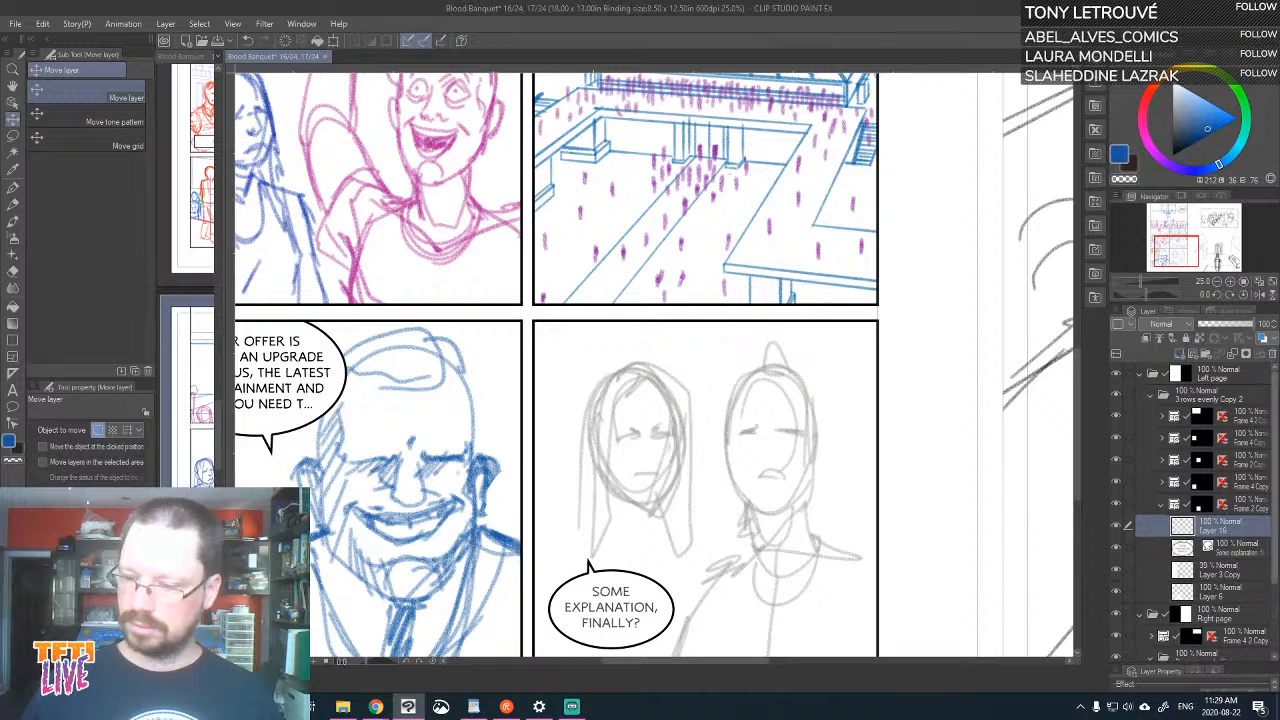
{"action": "left_click_drag", "start_coordinate": [1247, 531], "coordinate": [1259, 567]}
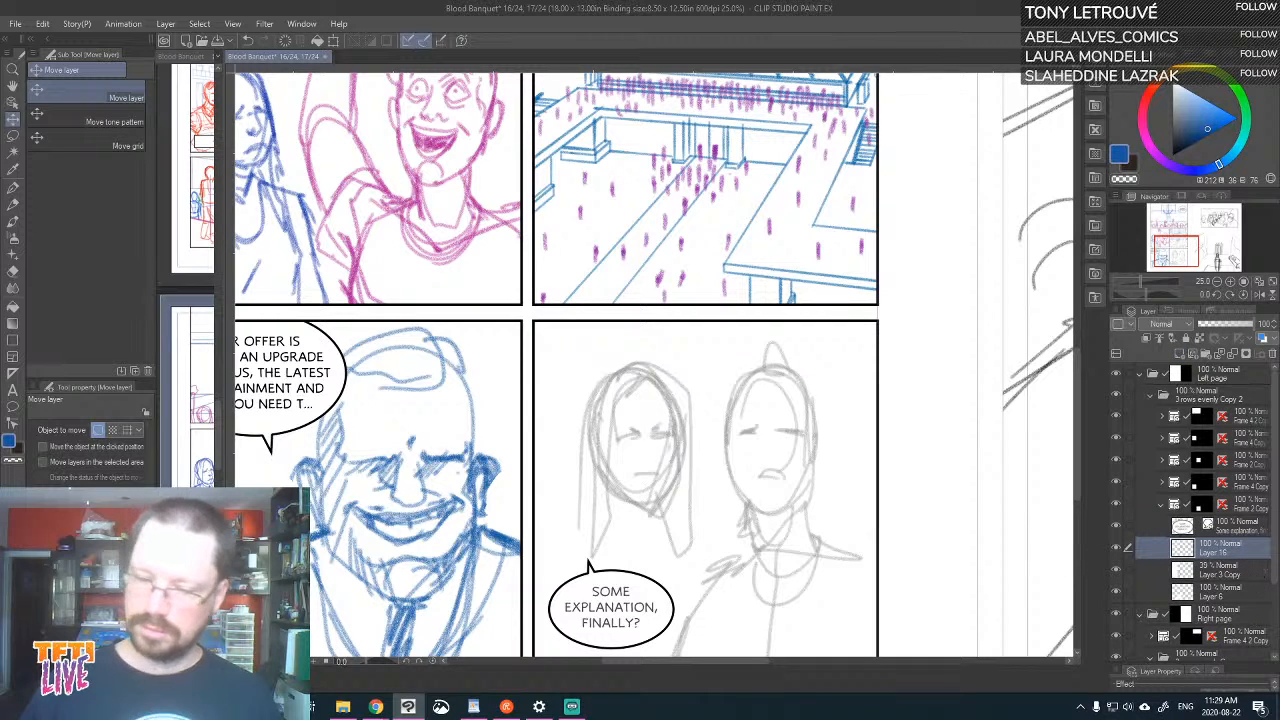
{"action": "key", "text": "ctrl+plus"}
{"action": "left_click_drag", "start_coordinate": [853, 423], "coordinate": [887, 233]}
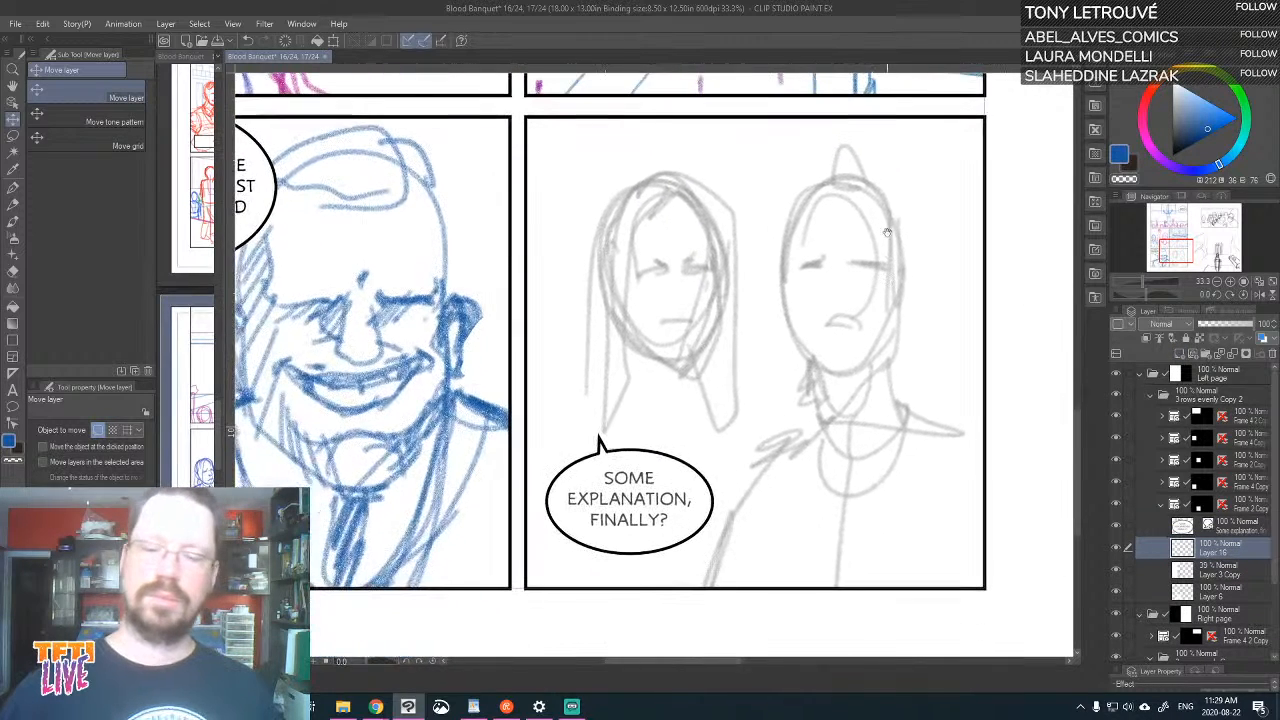
Choose the Real pencil with a purple drawing colour, and check Layer 16 and Layer 3 Copy by toggling their visibility
{"action": "left_click", "coordinate": [22, 216]}
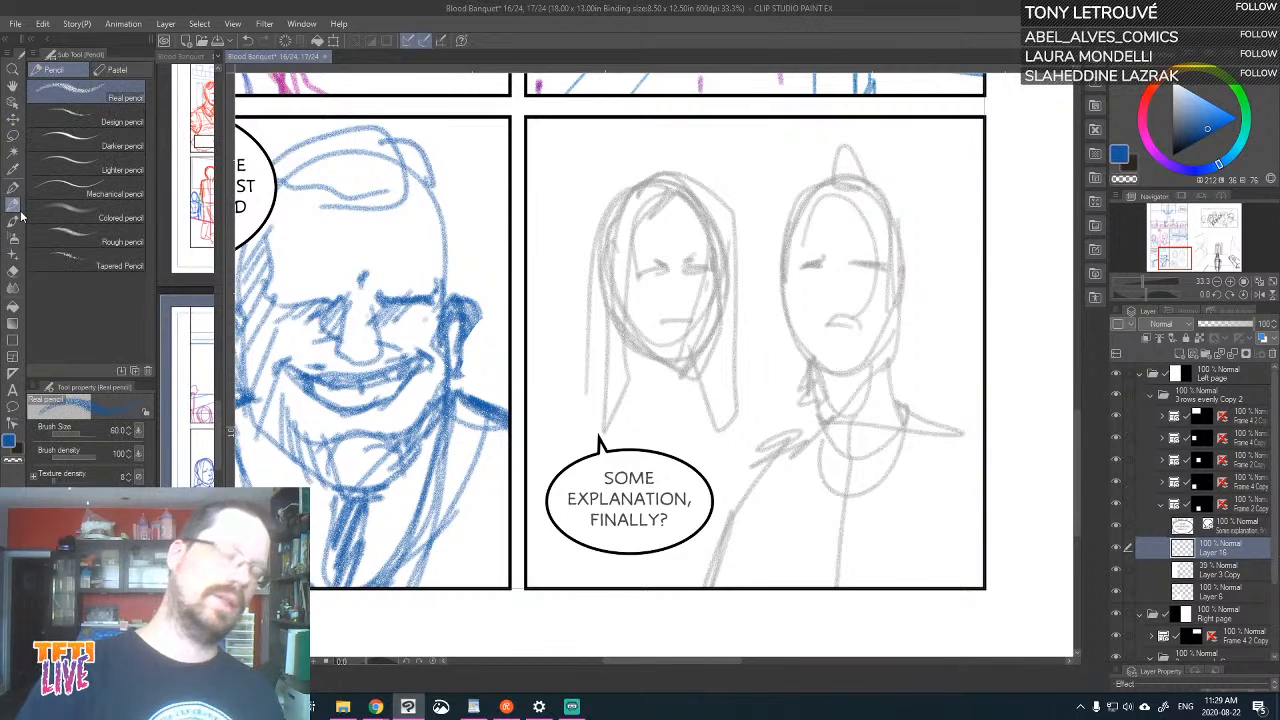
{"action": "key", "text": "ctrl+minus"}
{"action": "key", "text": "ctrl+minus"}
{"action": "key", "text": "ctrl+minus"}
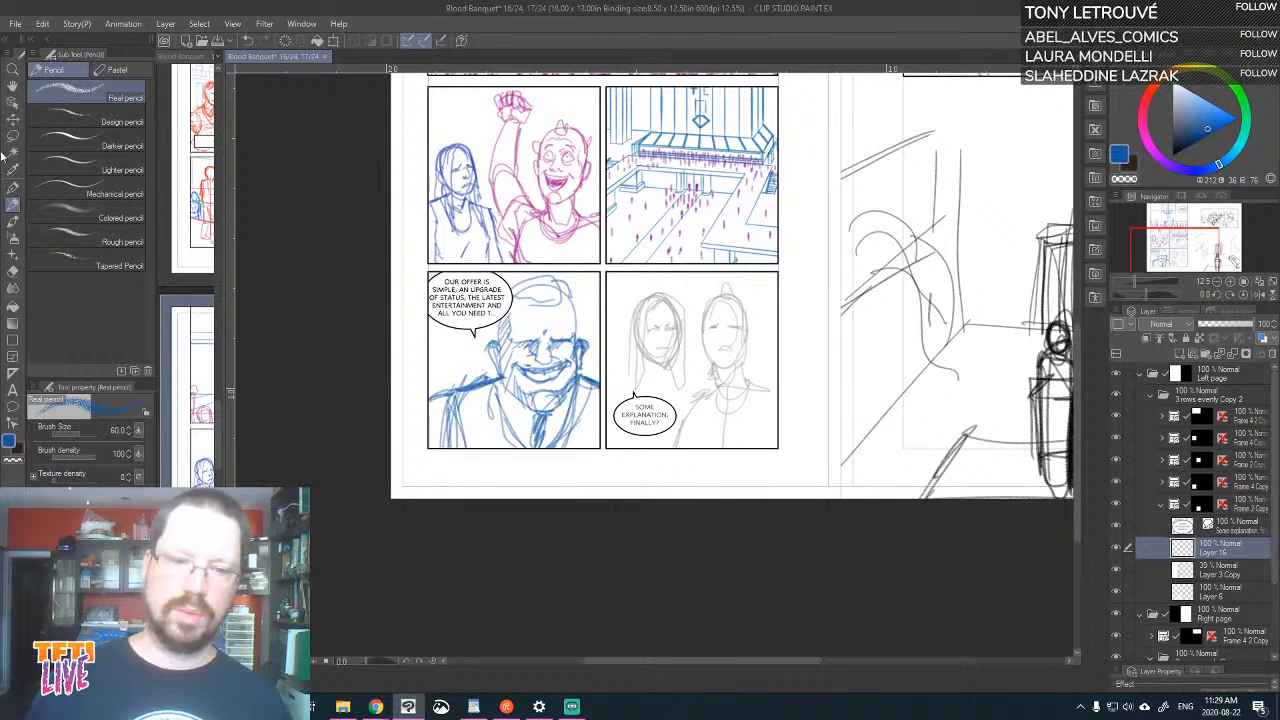
{"action": "left_click_drag", "start_coordinate": [446, 174], "coordinate": [356, 367]}
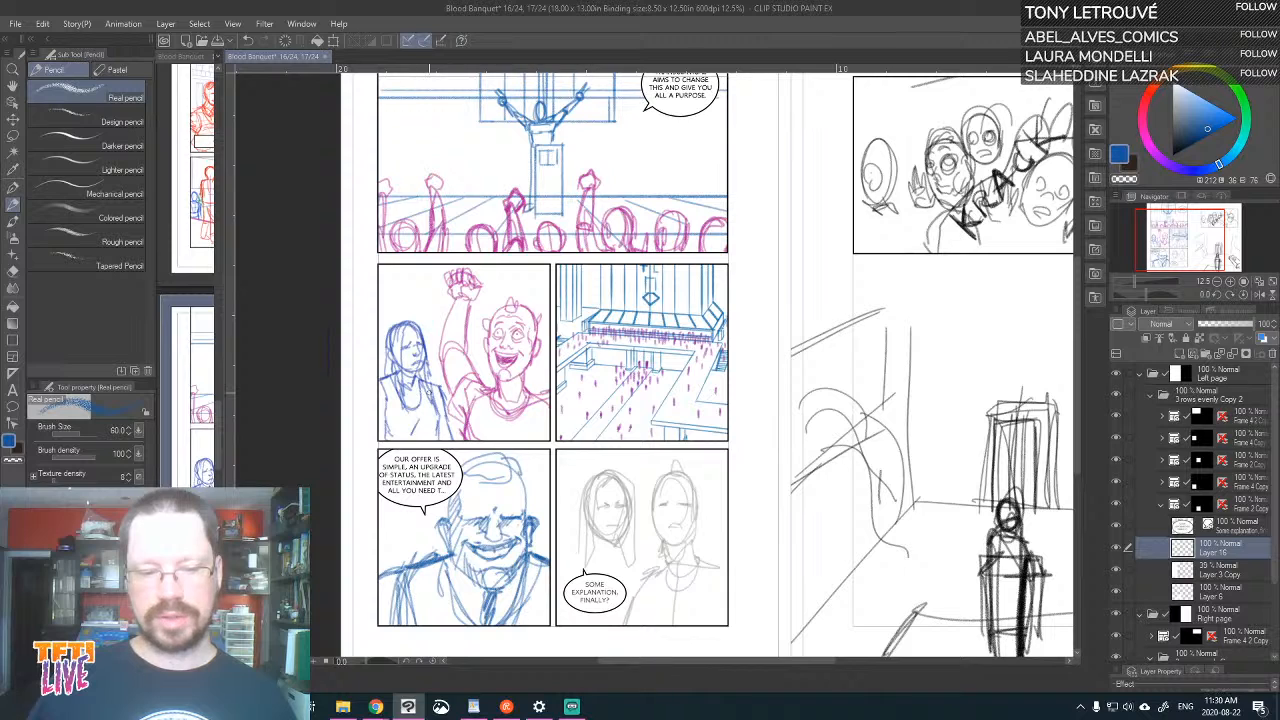
{"action": "key", "text": "ctrl+plus"}
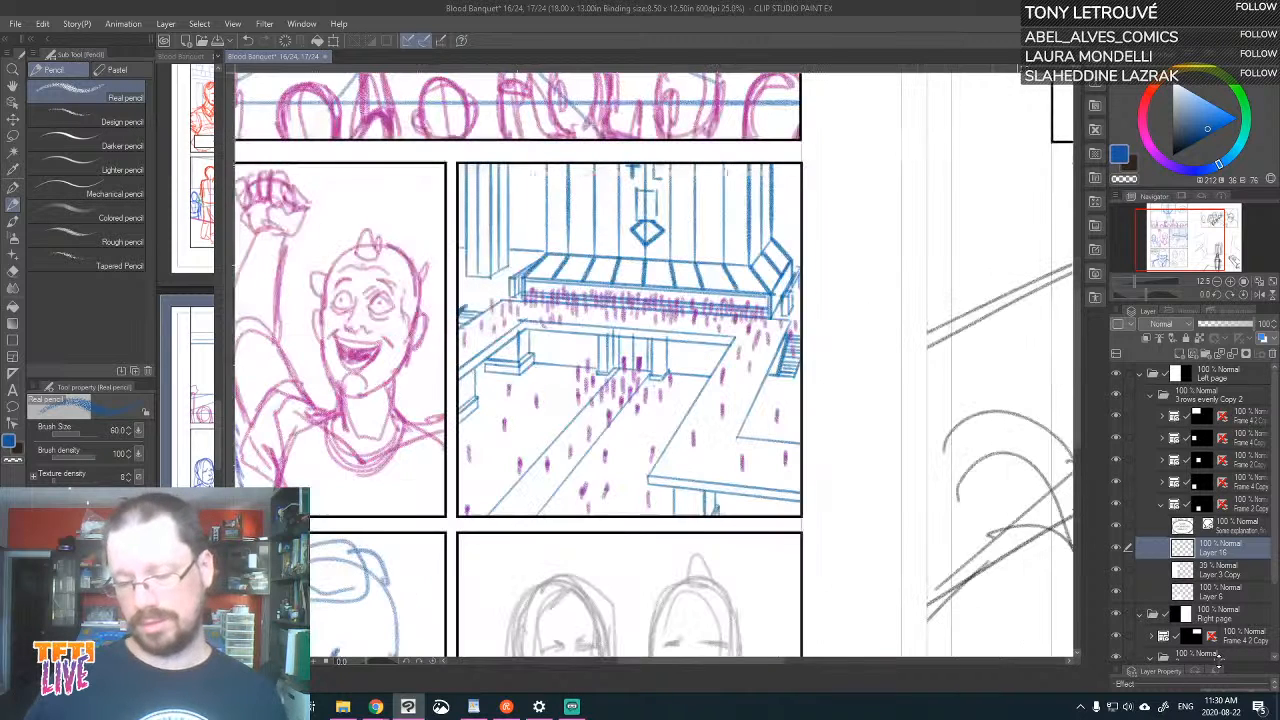
{"action": "left_click_drag", "start_coordinate": [750, 530], "coordinate": [940, 332]}
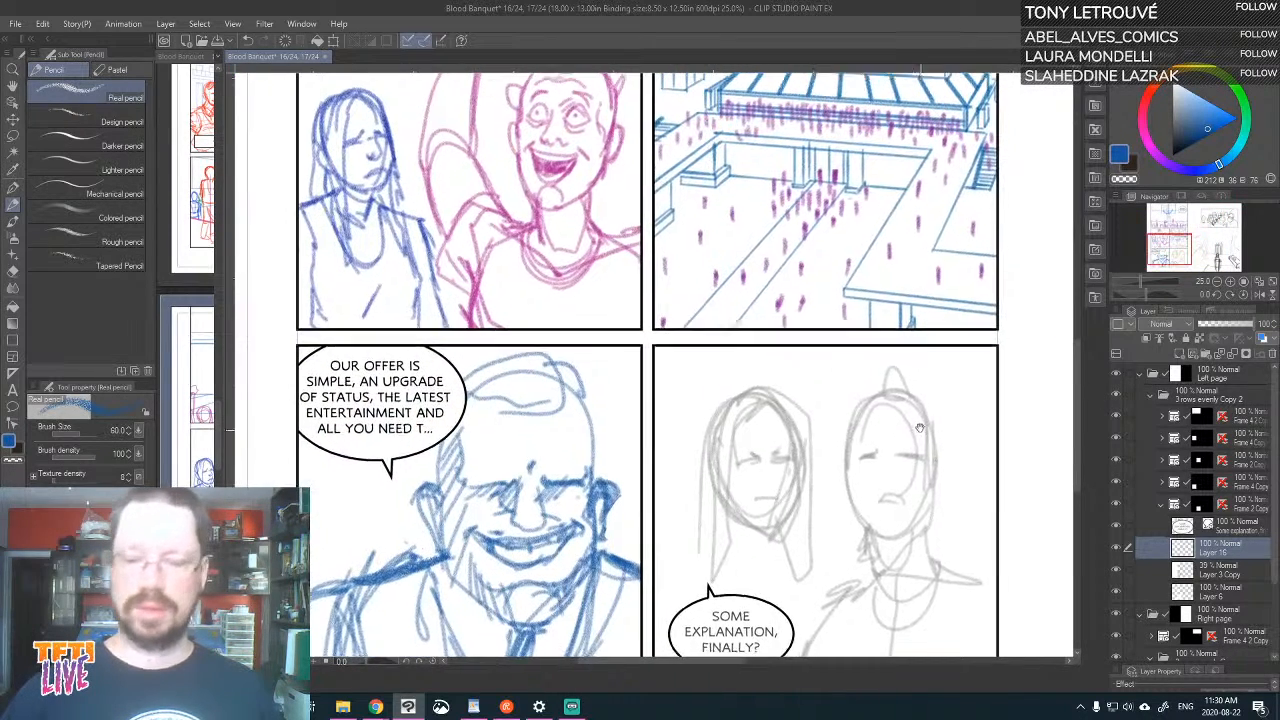
{"action": "left_click", "coordinate": [1152, 150]}
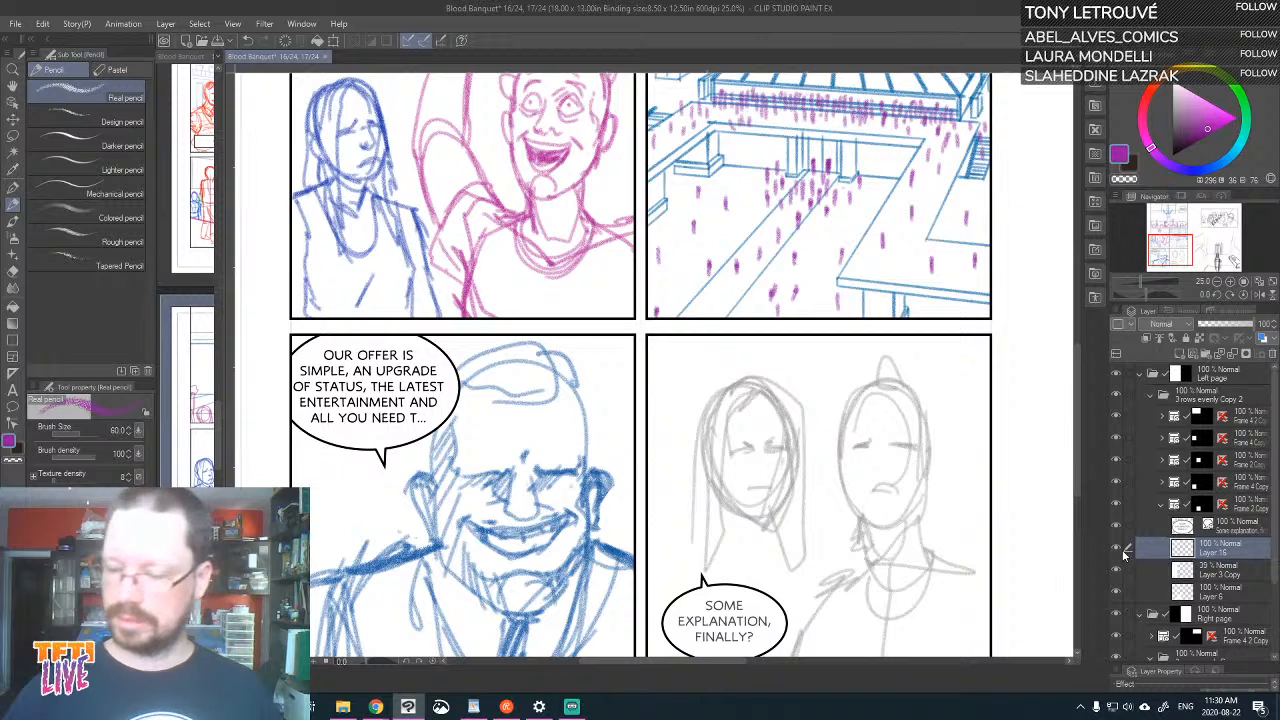
{"action": "left_click", "coordinate": [1117, 550]}
{"action": "left_click", "coordinate": [1117, 550]}
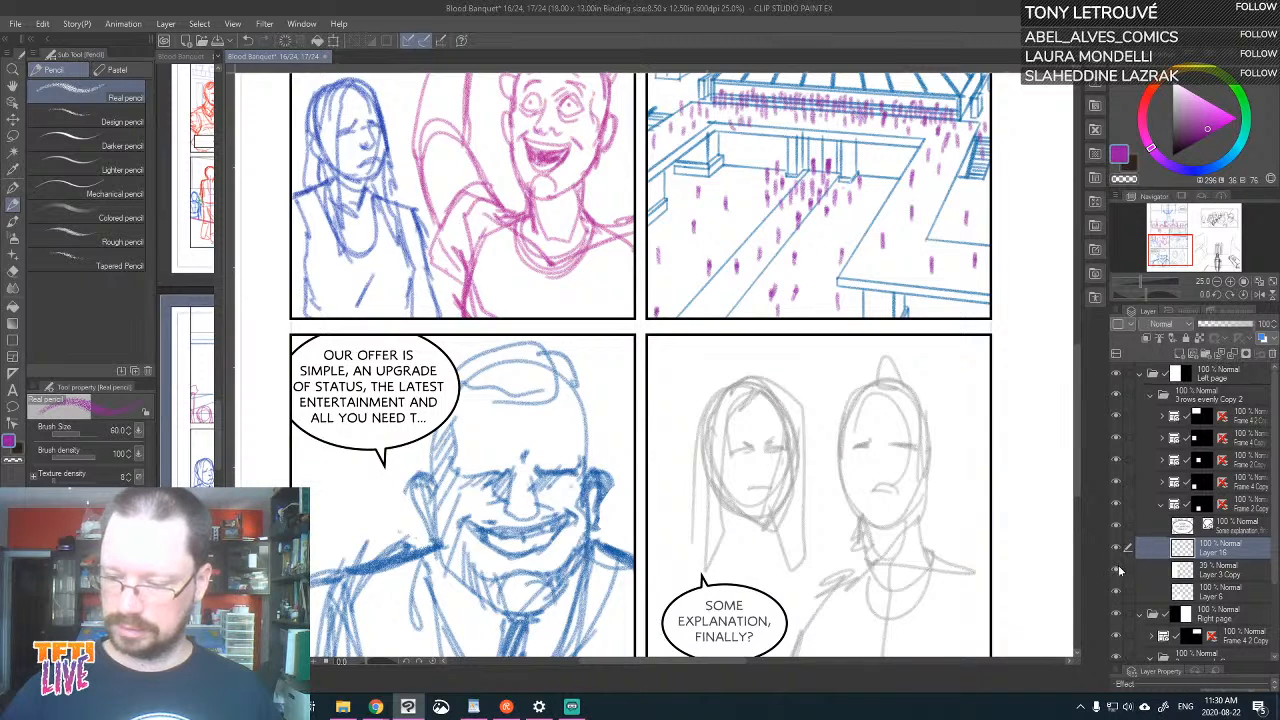
{"action": "left_click", "coordinate": [1117, 570]}
{"action": "left_click", "coordinate": [1117, 570]}
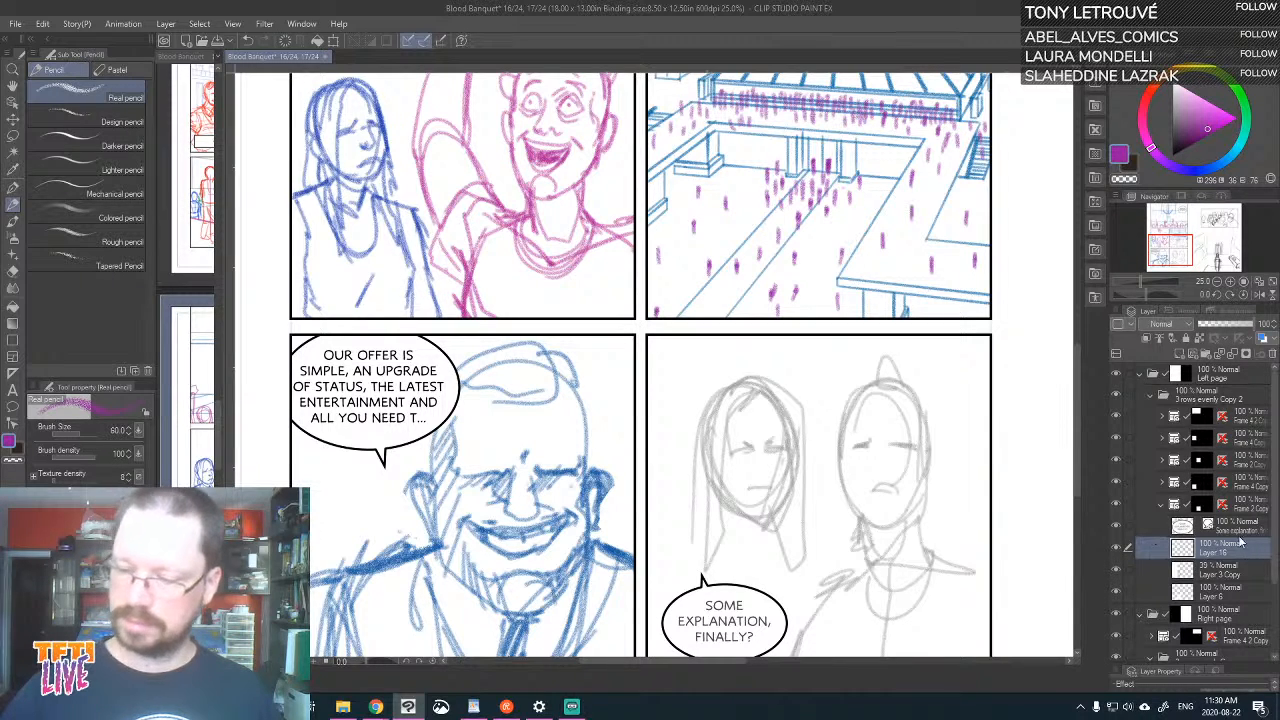
Trace the right-hand figure's head outline in purple over the grey rough and draw its downturned mouth, redoing the first attempt
{"action": "scroll", "coordinate": [932, 463], "scroll_direction": "down", "scroll_amount": 1}
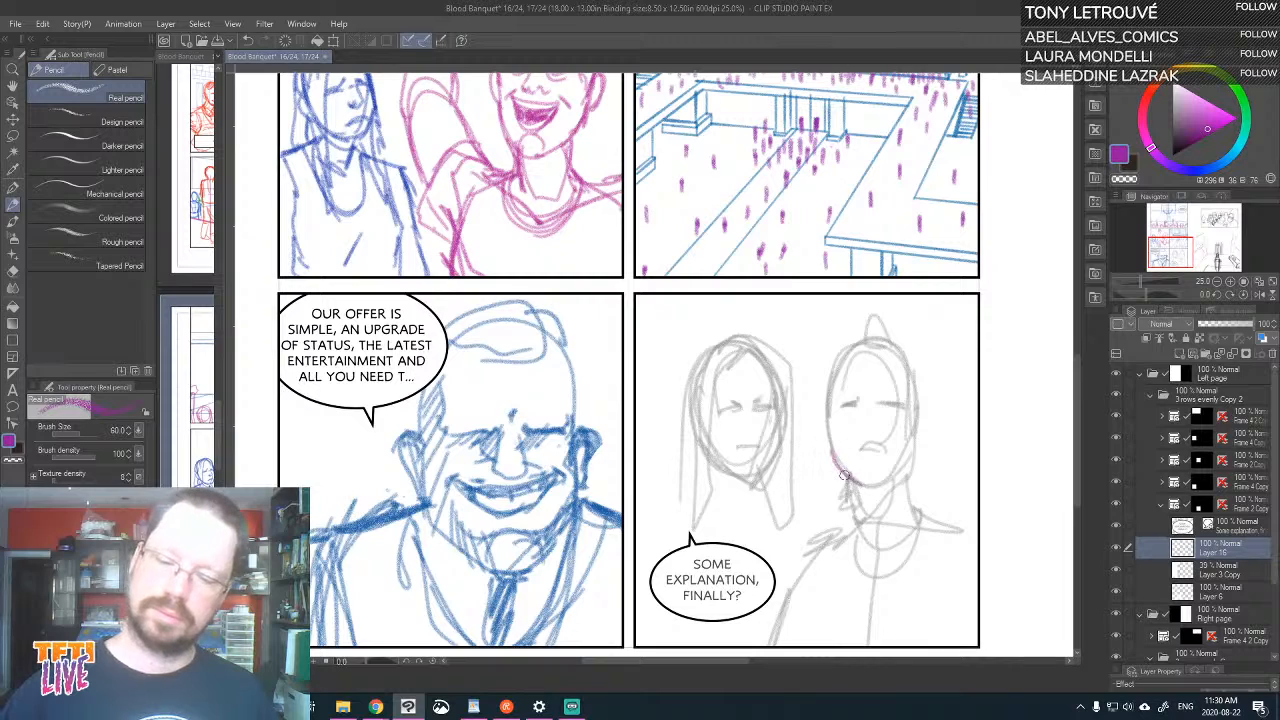
{"action": "mouse_move", "coordinate": [843, 476]}
{"action": "left_mouse_down"}
{"action": "mouse_move", "coordinate": [826, 416]}
{"action": "mouse_move", "coordinate": [834, 458]}
{"action": "mouse_move", "coordinate": [839, 359]}
{"action": "mouse_move", "coordinate": [839, 375]}
{"action": "mouse_move", "coordinate": [908, 359]}
{"action": "mouse_move", "coordinate": [919, 397]}
{"action": "mouse_move", "coordinate": [922, 387]}
{"action": "mouse_move", "coordinate": [914, 450]}
{"action": "mouse_move", "coordinate": [882, 487]}
{"action": "mouse_move", "coordinate": [857, 480]}
{"action": "mouse_move", "coordinate": [898, 488]}
{"action": "left_mouse_up"}
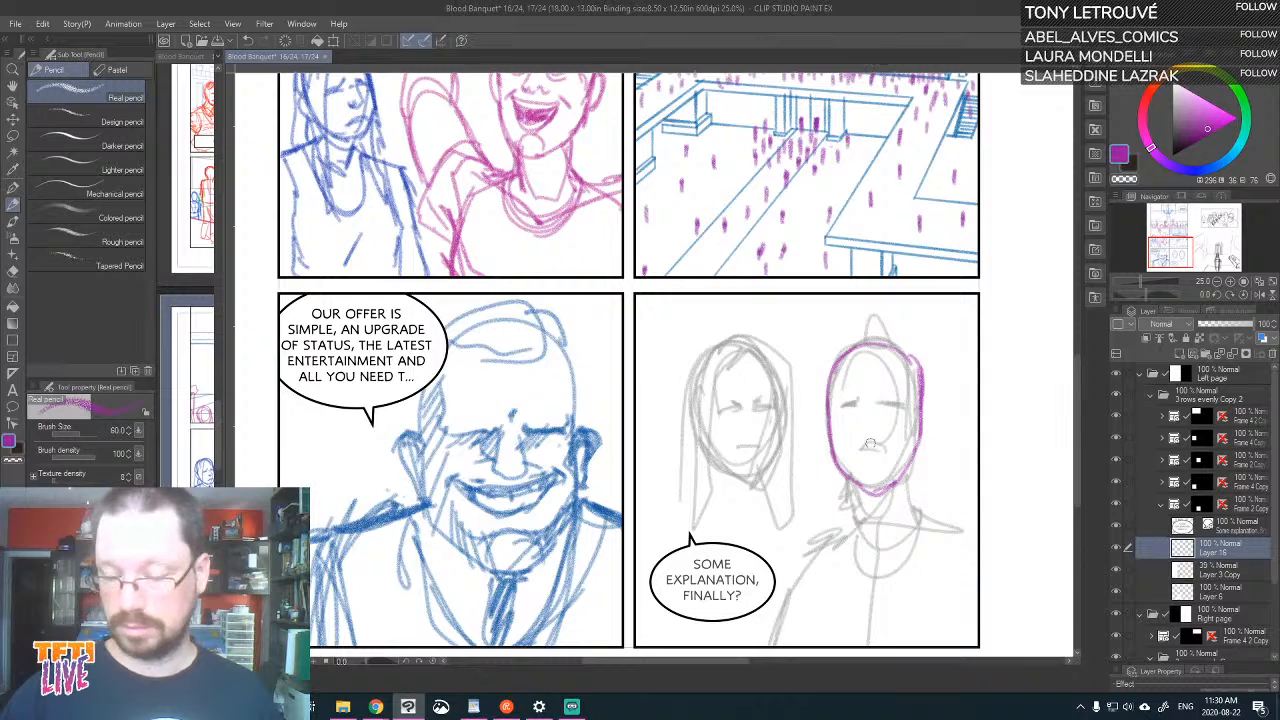
{"action": "mouse_move", "coordinate": [853, 452]}
{"action": "left_mouse_down"}
{"action": "mouse_move", "coordinate": [888, 451]}
{"action": "mouse_move", "coordinate": [858, 447]}
{"action": "left_mouse_up"}
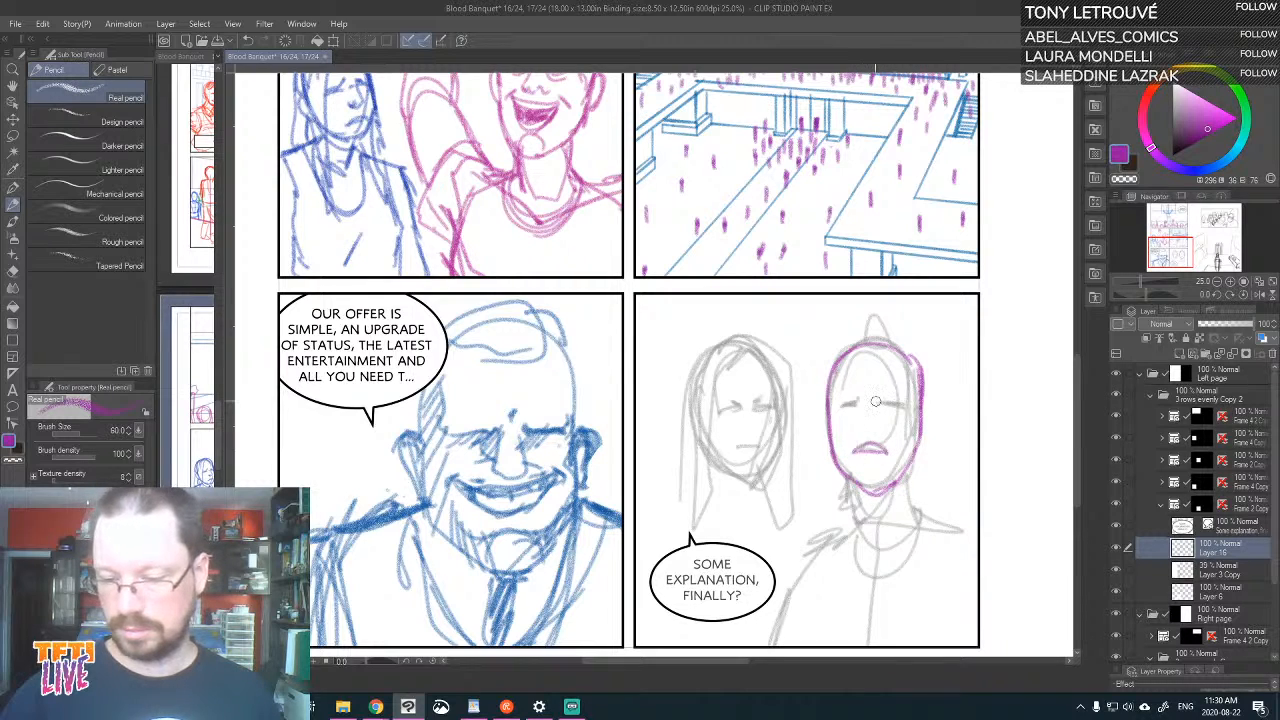
{"action": "key", "text": "ctrl+z"}
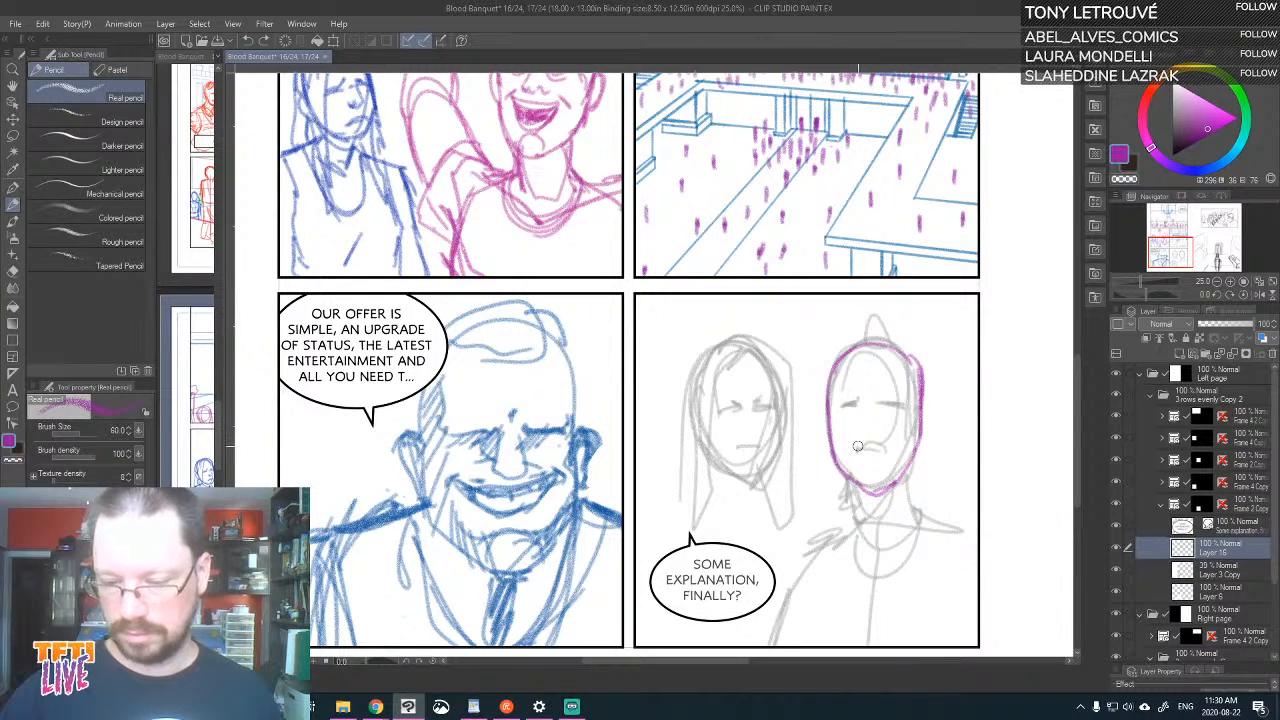
{"action": "left_click_drag", "start_coordinate": [857, 446], "coordinate": [890, 452]}
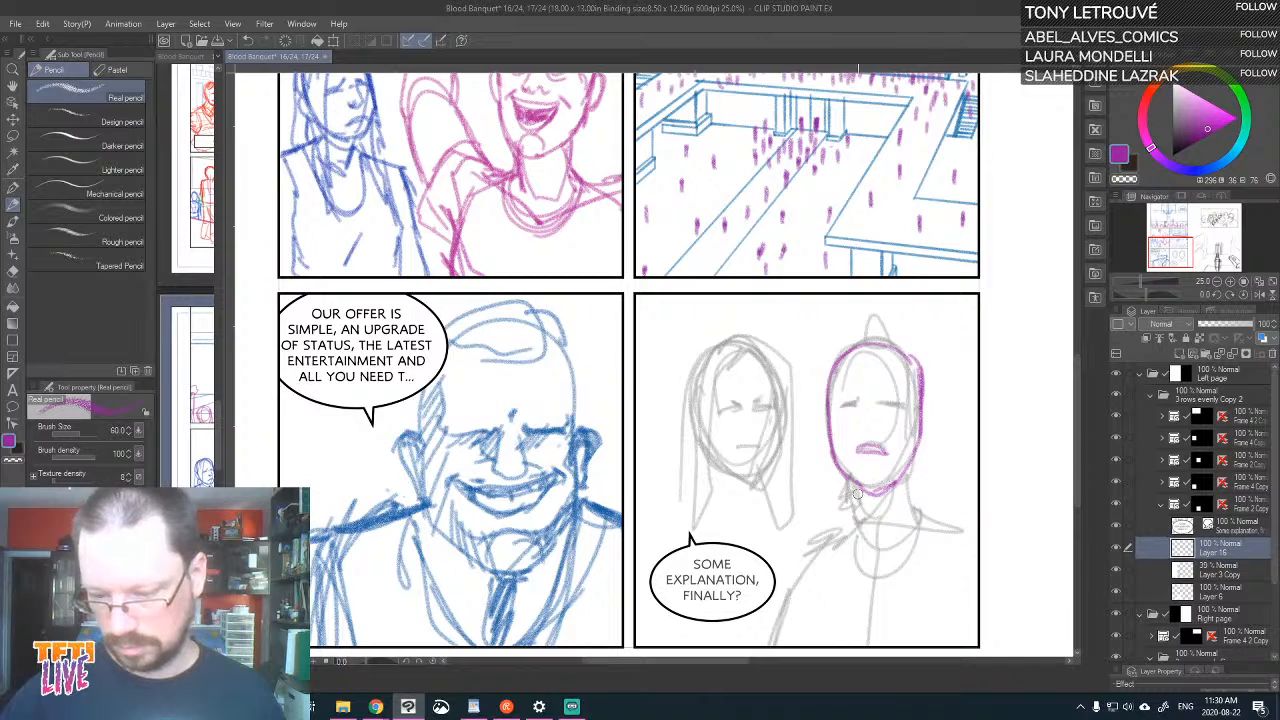
Draw the right-hand figure's neck, shoulders, curved shirt collar and upper arm in purple on Layer 16
{"action": "left_click_drag", "start_coordinate": [857, 494], "coordinate": [866, 530]}
{"action": "mouse_move", "coordinate": [899, 474]}
{"action": "left_mouse_down"}
{"action": "mouse_move", "coordinate": [918, 514]}
{"action": "mouse_move", "coordinate": [838, 527]}
{"action": "mouse_move", "coordinate": [797, 566]}
{"action": "mouse_move", "coordinate": [768, 634]}
{"action": "left_mouse_up"}
{"action": "mouse_move", "coordinate": [848, 522]}
{"action": "left_mouse_down"}
{"action": "mouse_move", "coordinate": [851, 572]}
{"action": "mouse_move", "coordinate": [921, 545]}
{"action": "mouse_move", "coordinate": [937, 518]}
{"action": "mouse_move", "coordinate": [917, 559]}
{"action": "left_mouse_up"}
{"action": "left_click_drag", "start_coordinate": [917, 510], "coordinate": [994, 545]}
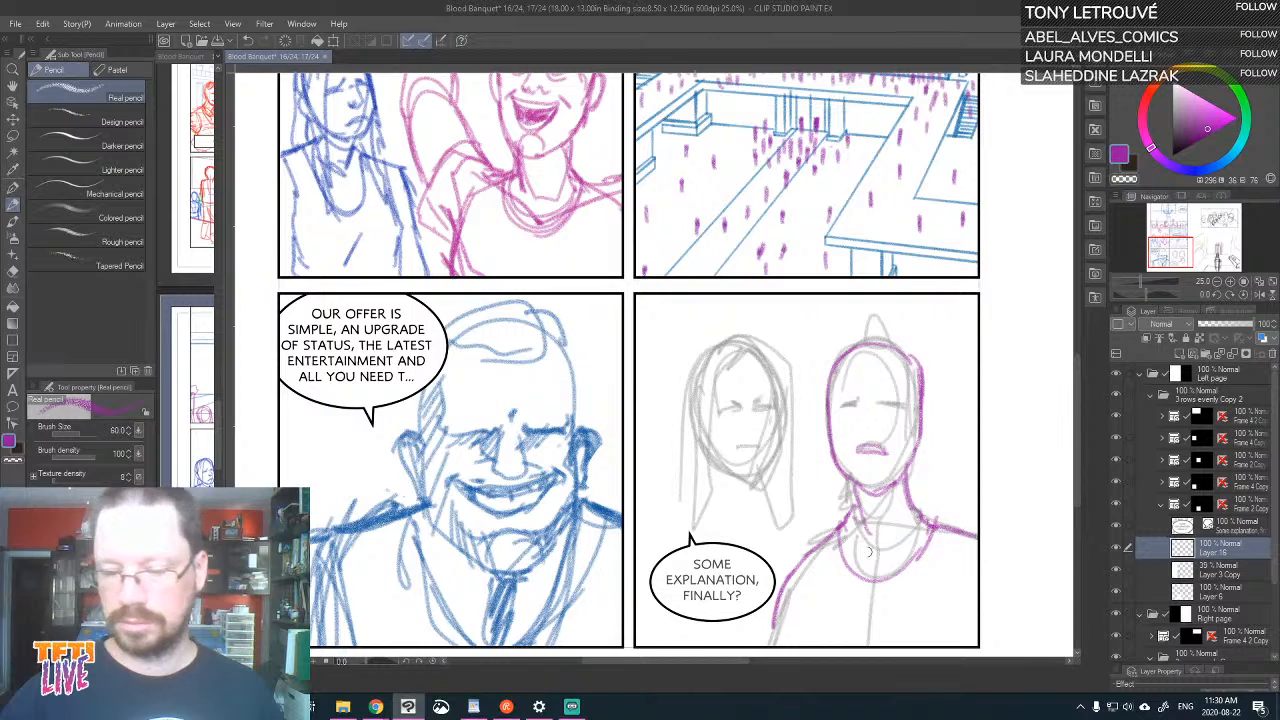
{"action": "mouse_move", "coordinate": [828, 537]}
{"action": "left_mouse_down"}
{"action": "mouse_move", "coordinate": [887, 565]}
{"action": "mouse_move", "coordinate": [962, 536]}
{"action": "left_mouse_up"}
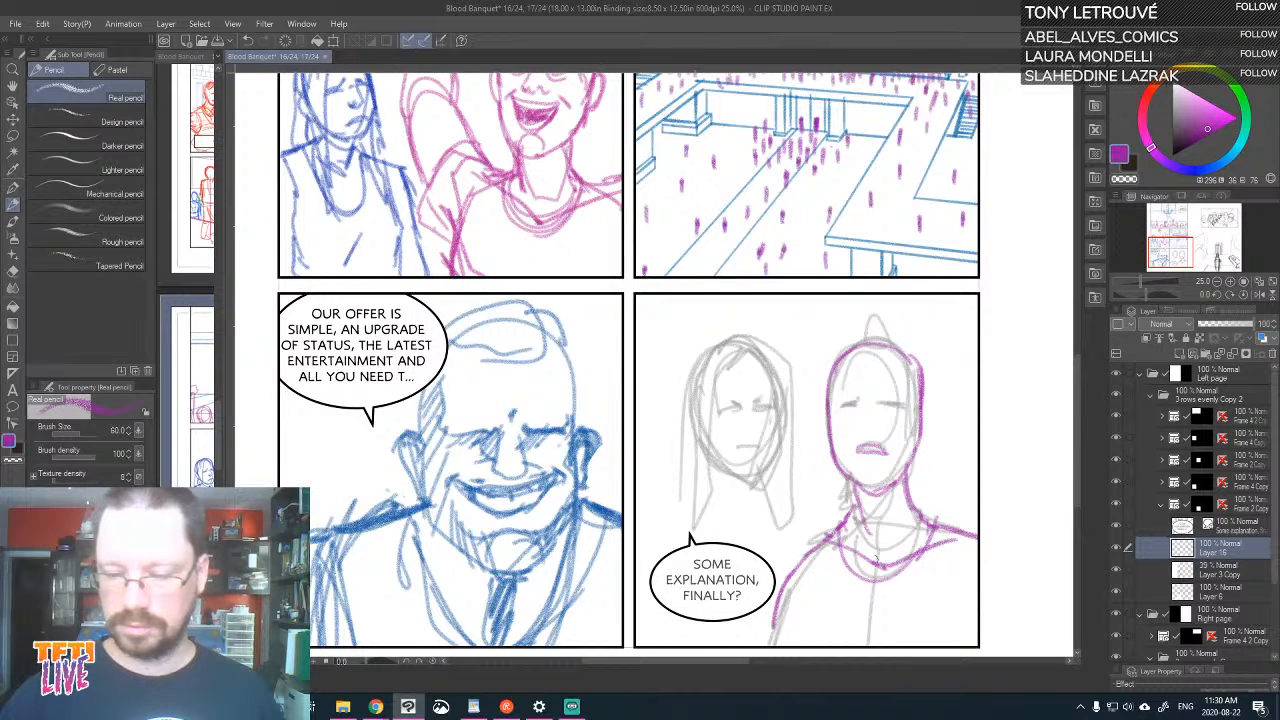
{"action": "left_click_drag", "start_coordinate": [844, 538], "coordinate": [918, 561]}
{"action": "left_click_drag", "start_coordinate": [762, 609], "coordinate": [752, 632]}
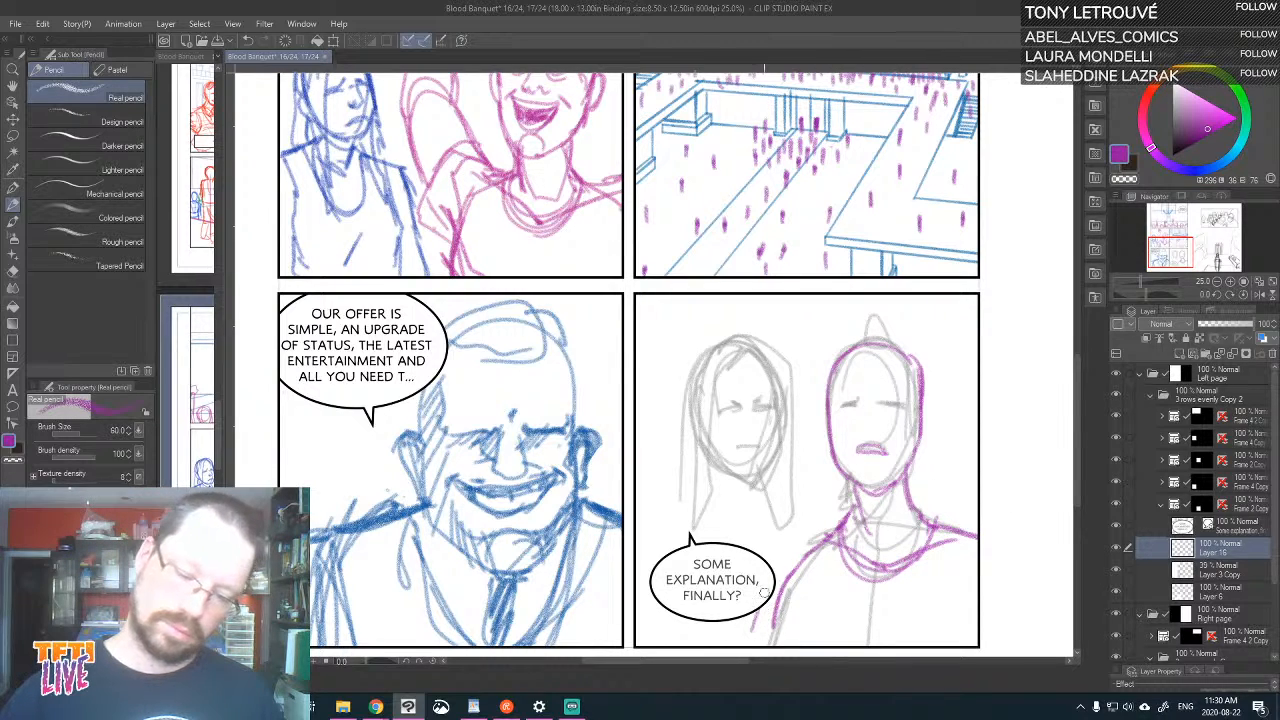
{"action": "left_click_drag", "start_coordinate": [808, 562], "coordinate": [780, 588]}
Add the right-hand figure's ears, closed eyes, nose and small head horns in purple
{"action": "mouse_move", "coordinate": [828, 412]}
{"action": "left_mouse_down"}
{"action": "mouse_move", "coordinate": [815, 534]}
{"action": "mouse_move", "coordinate": [836, 398]}
{"action": "mouse_move", "coordinate": [910, 394]}
{"action": "mouse_move", "coordinate": [891, 392]}
{"action": "mouse_move", "coordinate": [873, 419]}
{"action": "mouse_move", "coordinate": [869, 467]}
{"action": "left_mouse_up"}
{"action": "mouse_move", "coordinate": [922, 397]}
{"action": "left_mouse_down"}
{"action": "mouse_move", "coordinate": [936, 386]}
{"action": "mouse_move", "coordinate": [923, 426]}
{"action": "left_mouse_up"}
{"action": "left_click_drag", "start_coordinate": [834, 398], "coordinate": [838, 433]}
{"action": "mouse_move", "coordinate": [890, 320]}
{"action": "left_mouse_down"}
{"action": "mouse_move", "coordinate": [872, 446]}
{"action": "mouse_move", "coordinate": [862, 430]}
{"action": "left_mouse_up"}
{"action": "mouse_move", "coordinate": [904, 472]}
{"action": "left_mouse_down"}
{"action": "mouse_move", "coordinate": [930, 464]}
{"action": "mouse_move", "coordinate": [918, 490]}
{"action": "mouse_move", "coordinate": [943, 467]}
{"action": "mouse_move", "coordinate": [996, 325]}
{"action": "left_mouse_up"}
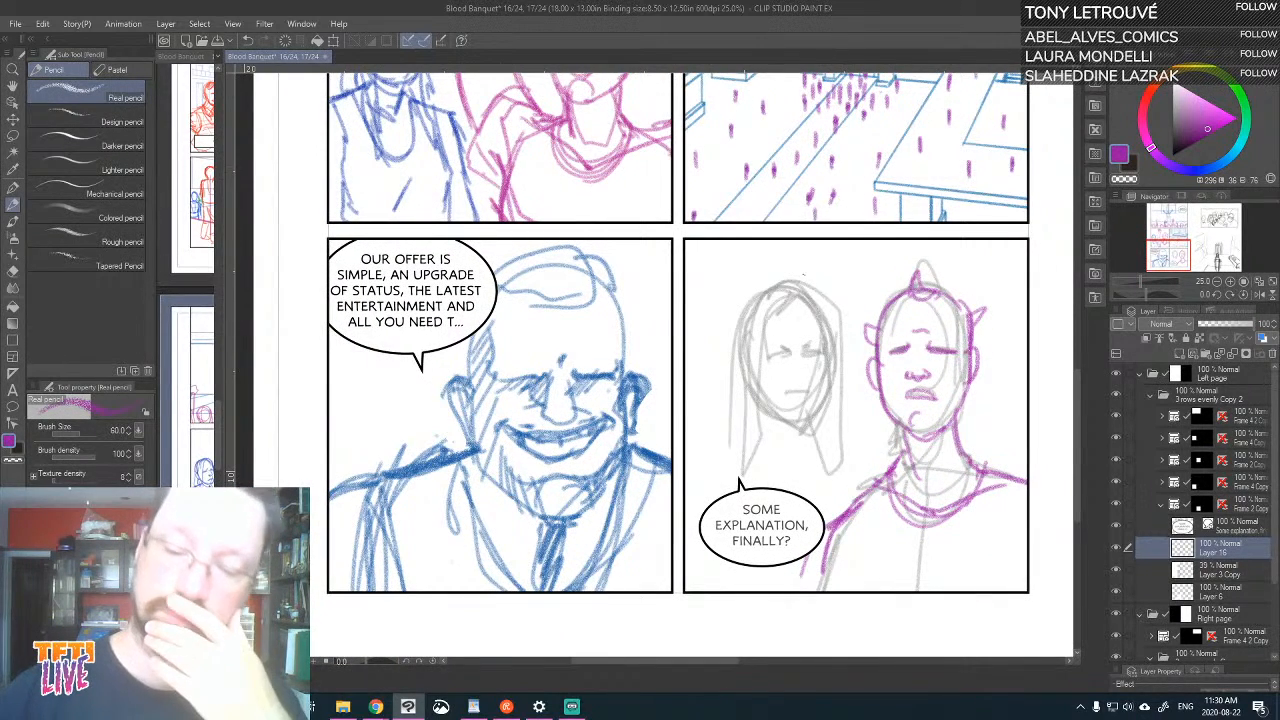
{"action": "mouse_move", "coordinate": [767, 414]}
{"action": "left_mouse_down"}
{"action": "mouse_move", "coordinate": [800, 426]}
{"action": "mouse_move", "coordinate": [819, 409]}
{"action": "mouse_move", "coordinate": [802, 428]}
{"action": "mouse_move", "coordinate": [822, 364]}
{"action": "left_mouse_up"}
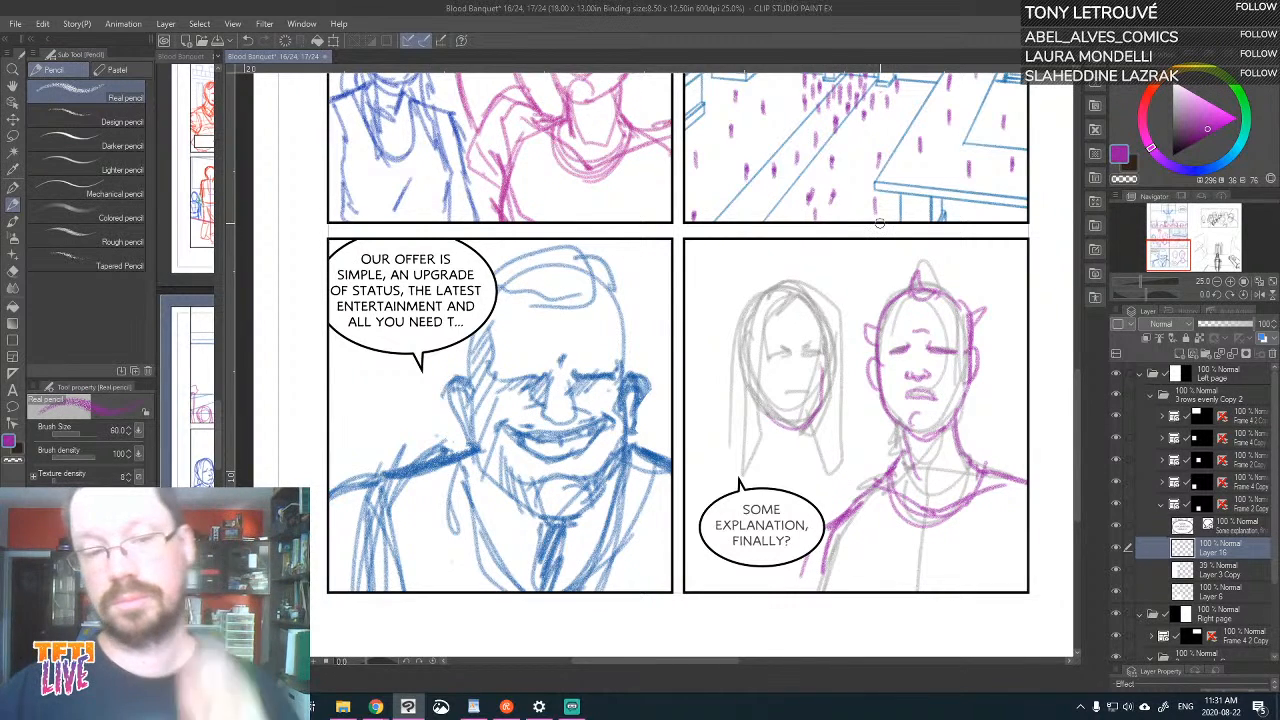
{"action": "key", "text": "ctrl+z"}
{"action": "mouse_move", "coordinate": [892, 234]}
{"action": "left_mouse_down"}
{"action": "mouse_move", "coordinate": [845, 264]}
{"action": "mouse_move", "coordinate": [861, 221]}
{"action": "left_mouse_up"}
{"action": "key", "text": "ctrl+z"}
{"action": "mouse_move", "coordinate": [740, 398]}
{"action": "left_mouse_down"}
{"action": "mouse_move", "coordinate": [718, 299]}
{"action": "mouse_move", "coordinate": [745, 280]}
{"action": "mouse_move", "coordinate": [792, 320]}
{"action": "mouse_move", "coordinate": [789, 355]}
{"action": "mouse_move", "coordinate": [770, 393]}
{"action": "mouse_move", "coordinate": [732, 402]}
{"action": "left_mouse_up"}
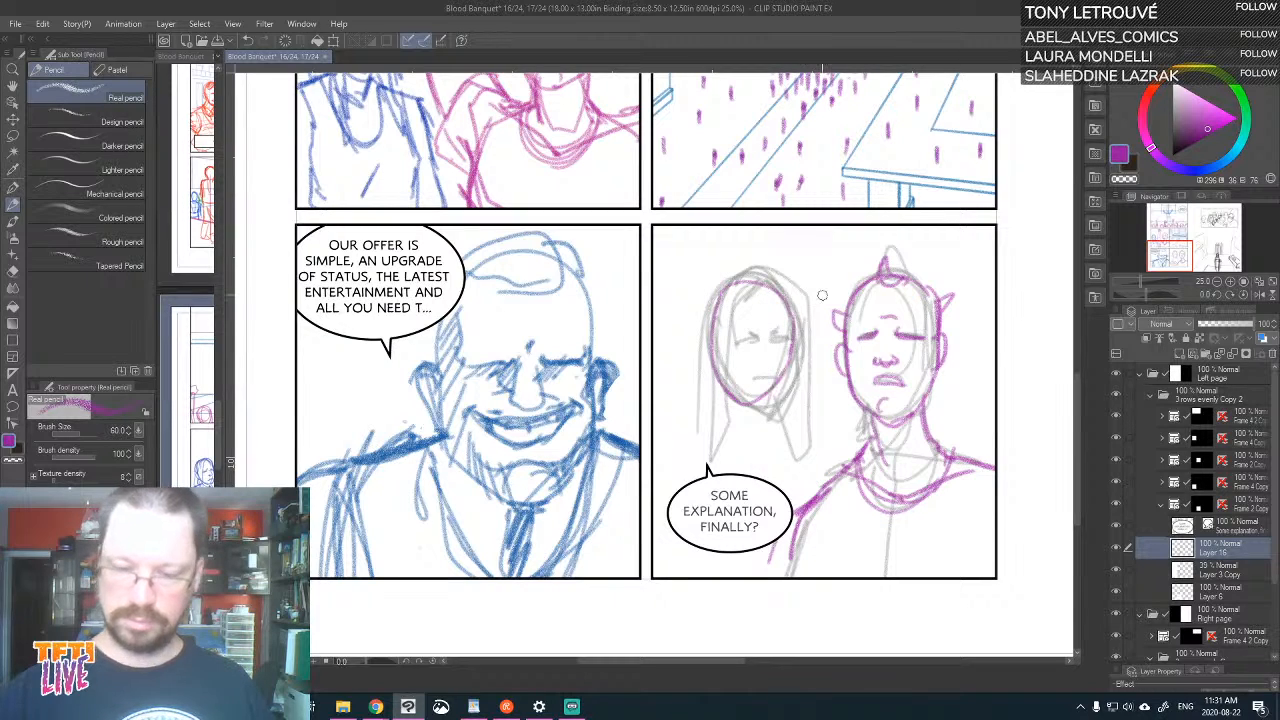
{"action": "key", "text": "ctrl+z"}
{"action": "key", "text": "ctrl+z"}
{"action": "key", "text": "ctrl+z"}
{"action": "key", "text": "ctrl+z"}
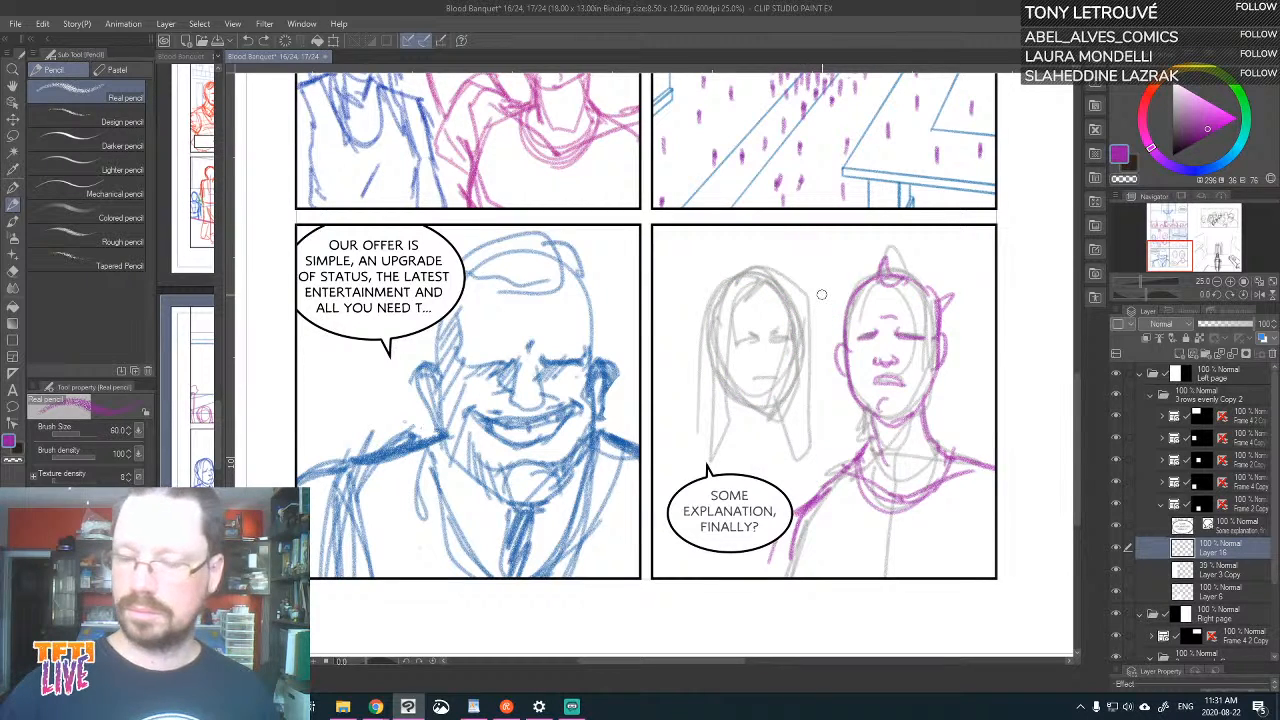
On a new layer above Layer 16, draw the left-hand figure's oval head, centre line, frowning eyes and mouth in blue
{"action": "left_click", "coordinate": [1186, 356]}
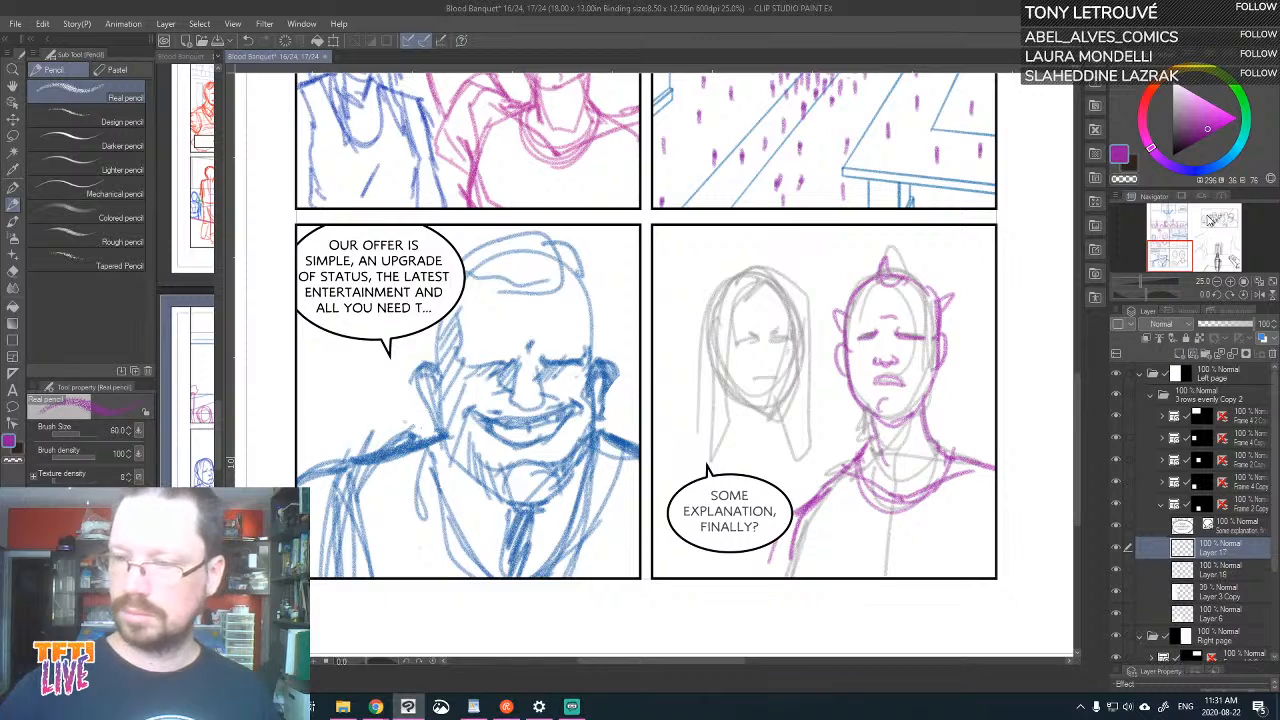
{"action": "left_click", "coordinate": [1211, 167]}
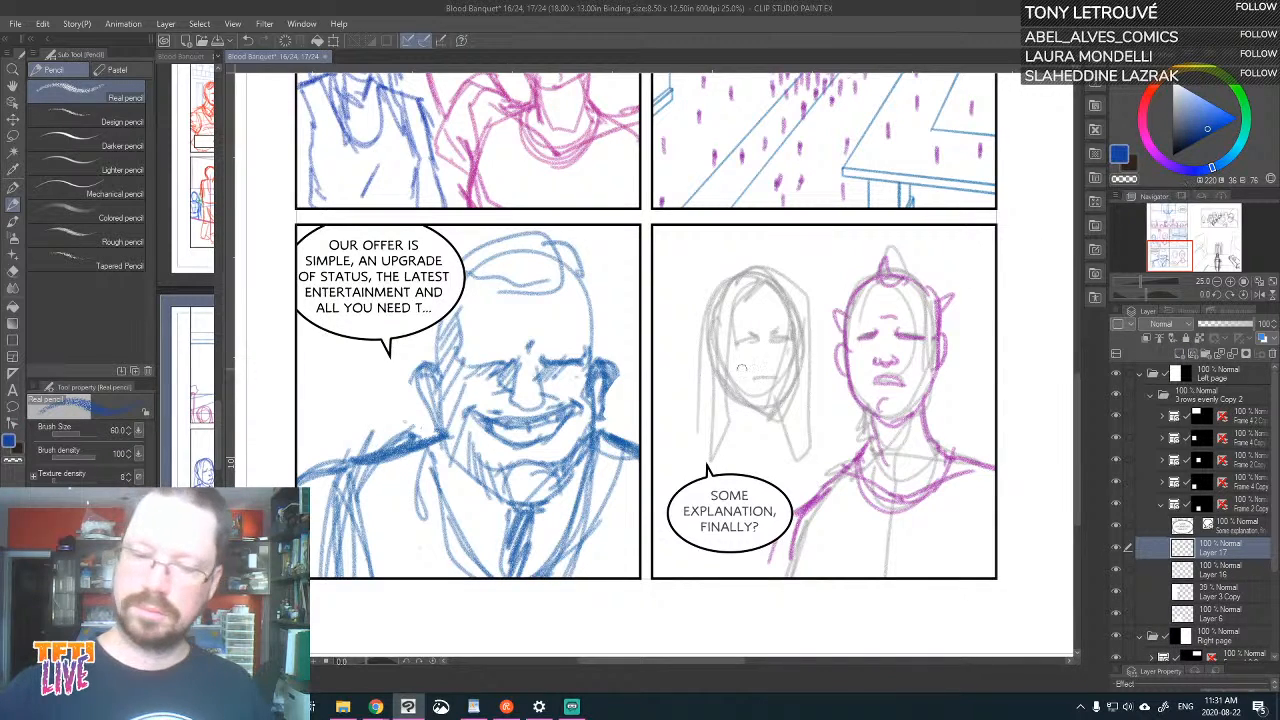
{"action": "left_click_drag", "start_coordinate": [717, 376], "coordinate": [756, 405]}
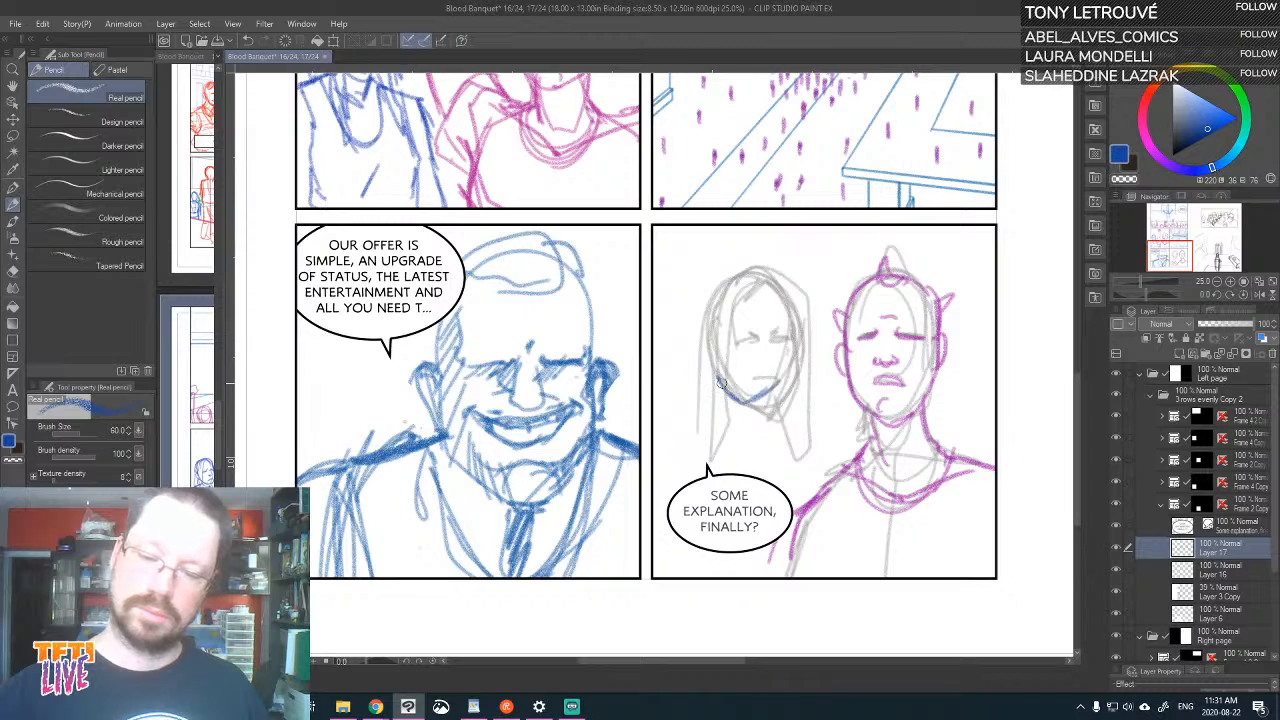
{"action": "mouse_move", "coordinate": [708, 352]}
{"action": "left_mouse_down"}
{"action": "mouse_move", "coordinate": [730, 298]}
{"action": "mouse_move", "coordinate": [789, 328]}
{"action": "left_mouse_up"}
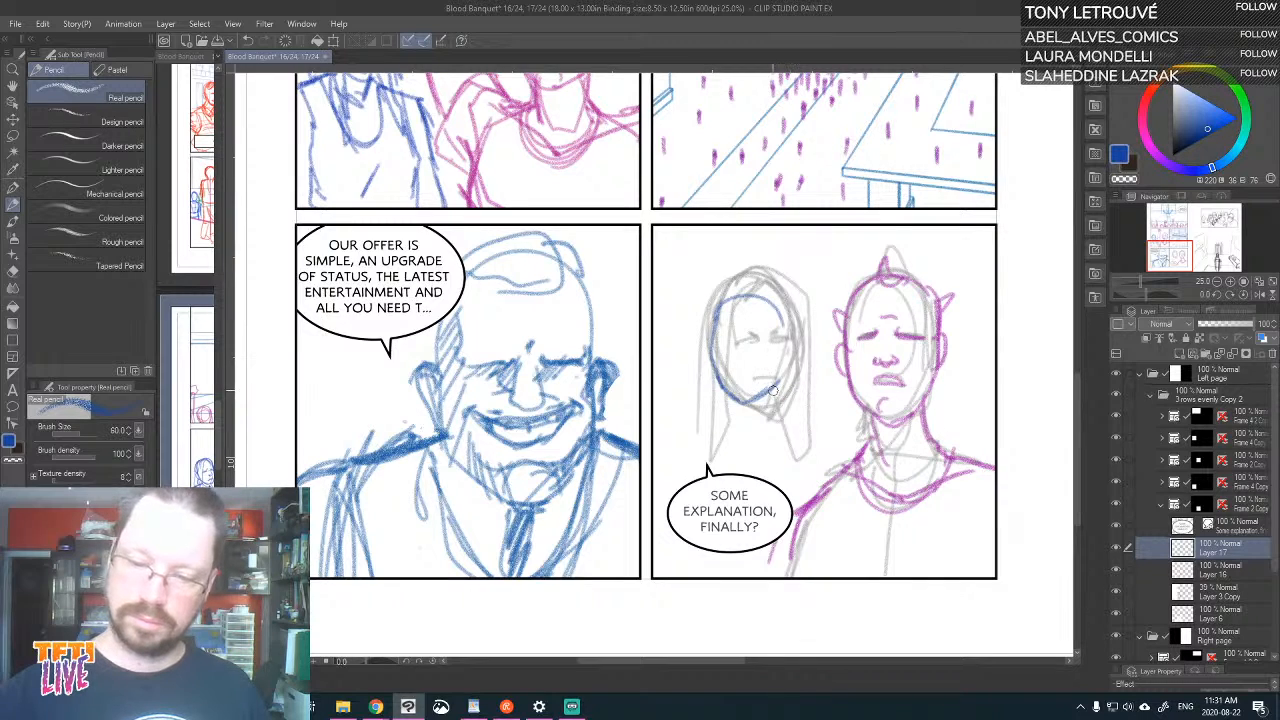
{"action": "mouse_move", "coordinate": [773, 390]}
{"action": "left_mouse_down"}
{"action": "mouse_move", "coordinate": [788, 345]}
{"action": "mouse_move", "coordinate": [768, 290]}
{"action": "mouse_move", "coordinate": [712, 362]}
{"action": "mouse_move", "coordinate": [750, 290]}
{"action": "left_mouse_up"}
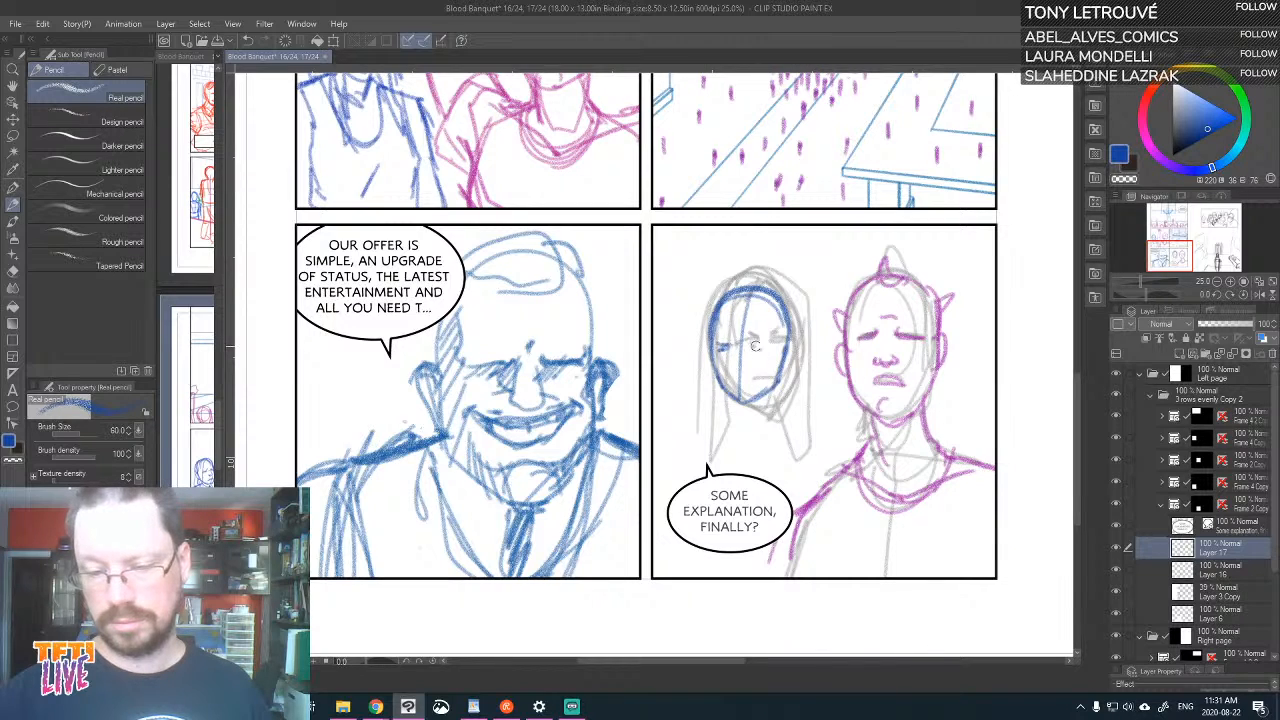
{"action": "mouse_move", "coordinate": [721, 333]}
{"action": "left_mouse_down"}
{"action": "mouse_move", "coordinate": [758, 339]}
{"action": "mouse_move", "coordinate": [745, 345]}
{"action": "mouse_move", "coordinate": [749, 382]}
{"action": "left_mouse_up"}
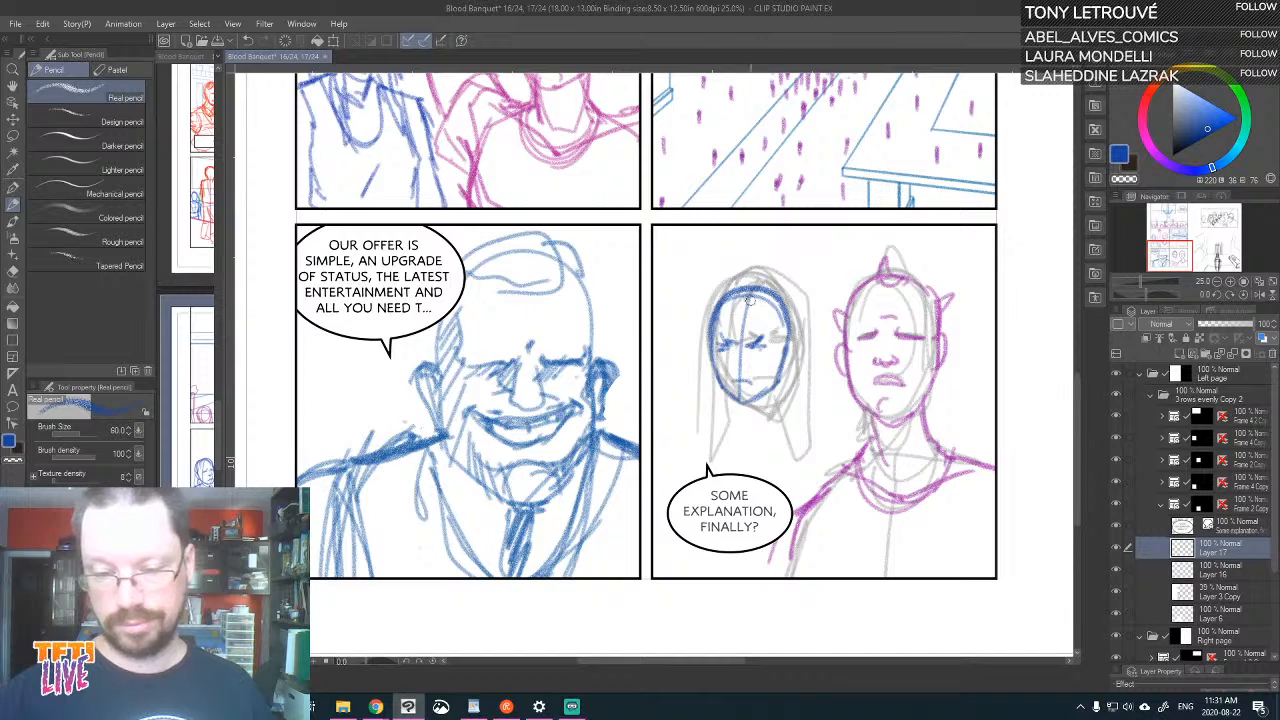
Draw the left-hand figure's swept-back hair, ear, neck and shoulder lines in blue, and refine the nose and hairline
{"action": "mouse_move", "coordinate": [750, 296]}
{"action": "left_mouse_down"}
{"action": "mouse_move", "coordinate": [772, 384]}
{"action": "mouse_move", "coordinate": [764, 482]}
{"action": "mouse_move", "coordinate": [718, 356]}
{"action": "mouse_move", "coordinate": [701, 437]}
{"action": "left_mouse_up"}
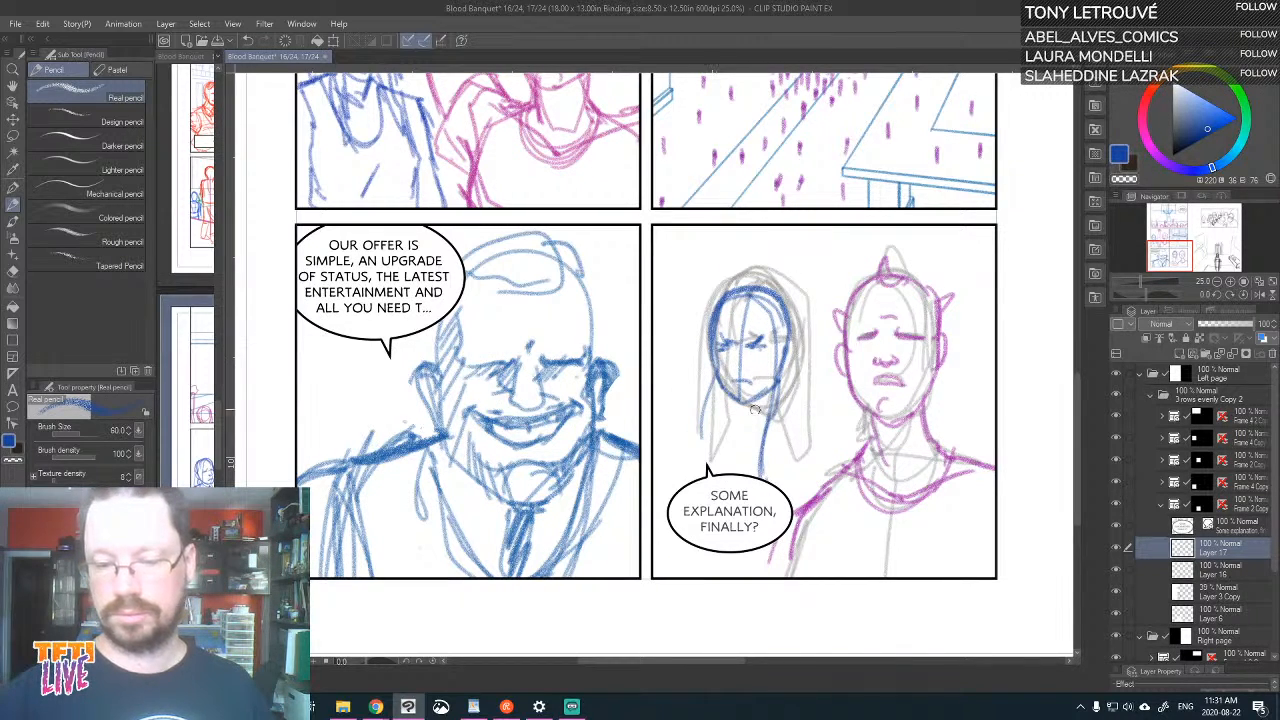
{"action": "mouse_move", "coordinate": [878, 239]}
{"action": "left_mouse_down"}
{"action": "mouse_move", "coordinate": [841, 308]}
{"action": "mouse_move", "coordinate": [867, 180]}
{"action": "left_mouse_up"}
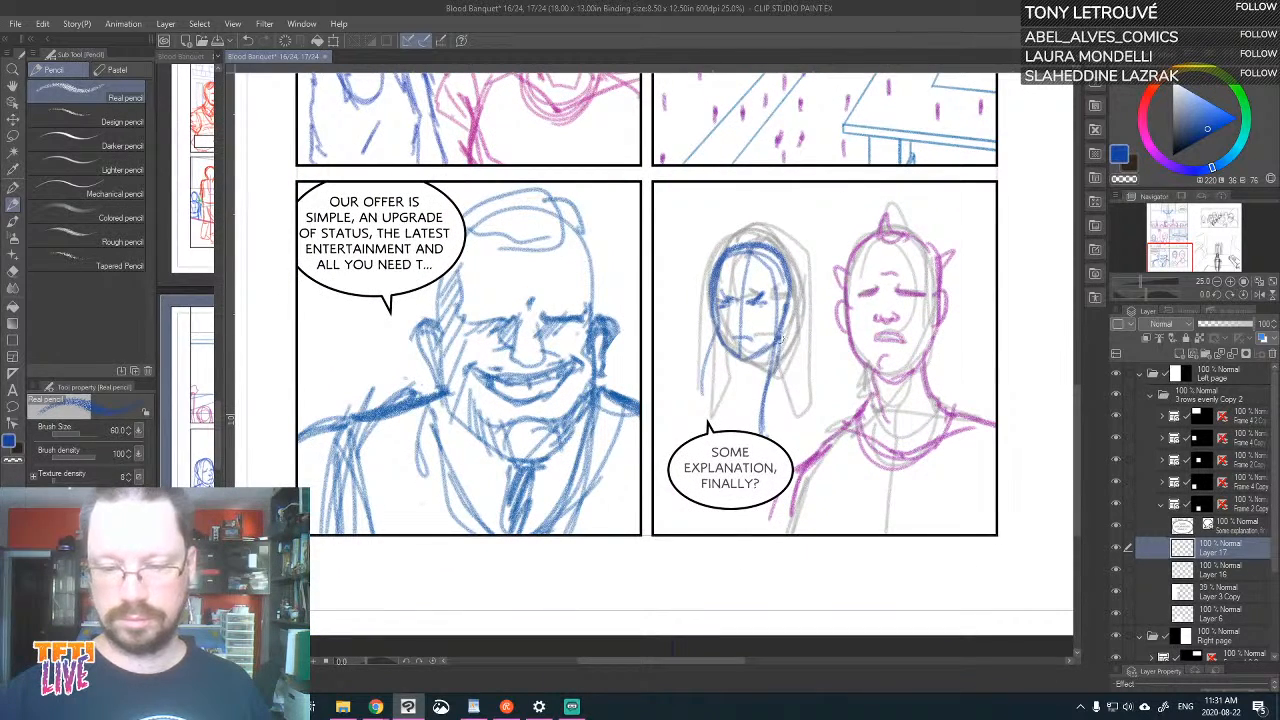
{"action": "left_click_drag", "start_coordinate": [789, 265], "coordinate": [800, 356]}
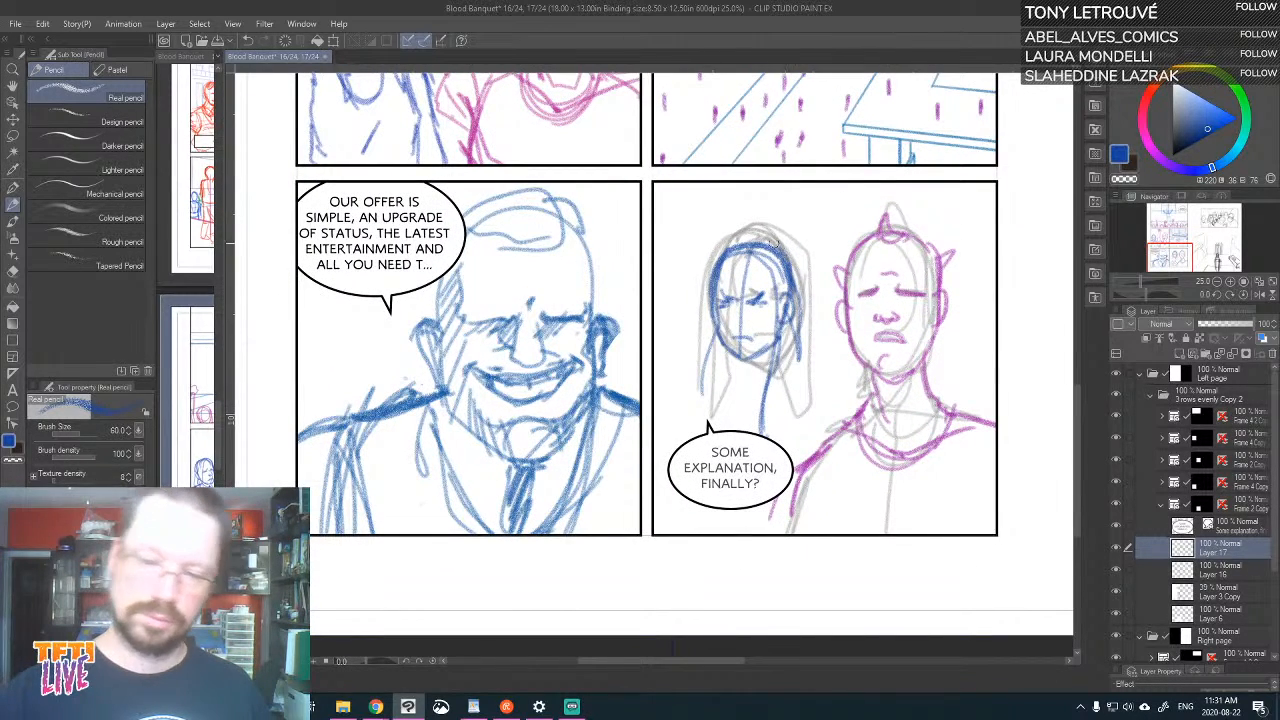
{"action": "mouse_move", "coordinate": [774, 241]}
{"action": "left_mouse_down"}
{"action": "mouse_move", "coordinate": [731, 241]}
{"action": "mouse_move", "coordinate": [710, 262]}
{"action": "mouse_move", "coordinate": [715, 360]}
{"action": "mouse_move", "coordinate": [731, 353]}
{"action": "mouse_move", "coordinate": [739, 376]}
{"action": "mouse_move", "coordinate": [776, 376]}
{"action": "mouse_move", "coordinate": [708, 379]}
{"action": "mouse_move", "coordinate": [777, 372]}
{"action": "mouse_move", "coordinate": [824, 389]}
{"action": "mouse_move", "coordinate": [845, 420]}
{"action": "left_mouse_up"}
{"action": "mouse_move", "coordinate": [746, 308]}
{"action": "left_mouse_down"}
{"action": "mouse_move", "coordinate": [730, 325]}
{"action": "mouse_move", "coordinate": [748, 326]}
{"action": "left_mouse_up"}
{"action": "key", "text": "ctrl+z"}
{"action": "left_click_drag", "start_coordinate": [718, 369], "coordinate": [698, 385]}
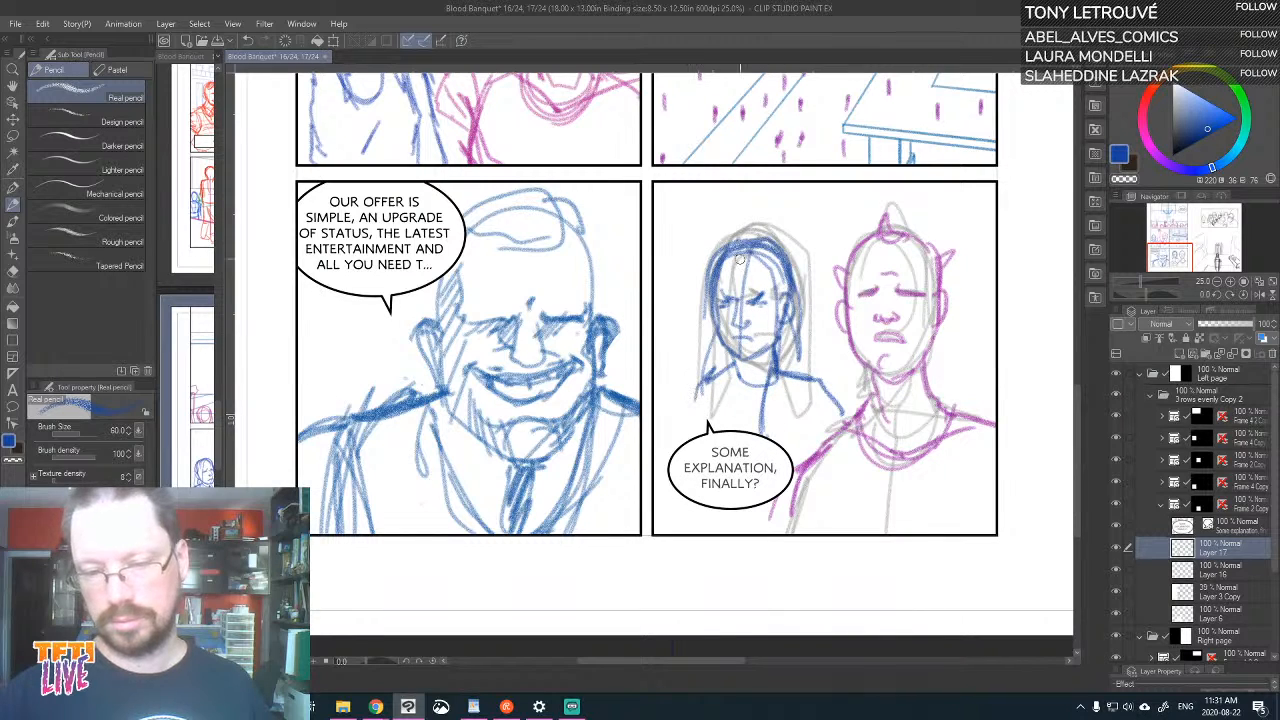
{"action": "mouse_move", "coordinate": [740, 259]}
{"action": "left_mouse_down"}
{"action": "mouse_move", "coordinate": [701, 316]}
{"action": "mouse_move", "coordinate": [731, 320]}
{"action": "mouse_move", "coordinate": [722, 270]}
{"action": "left_mouse_up"}
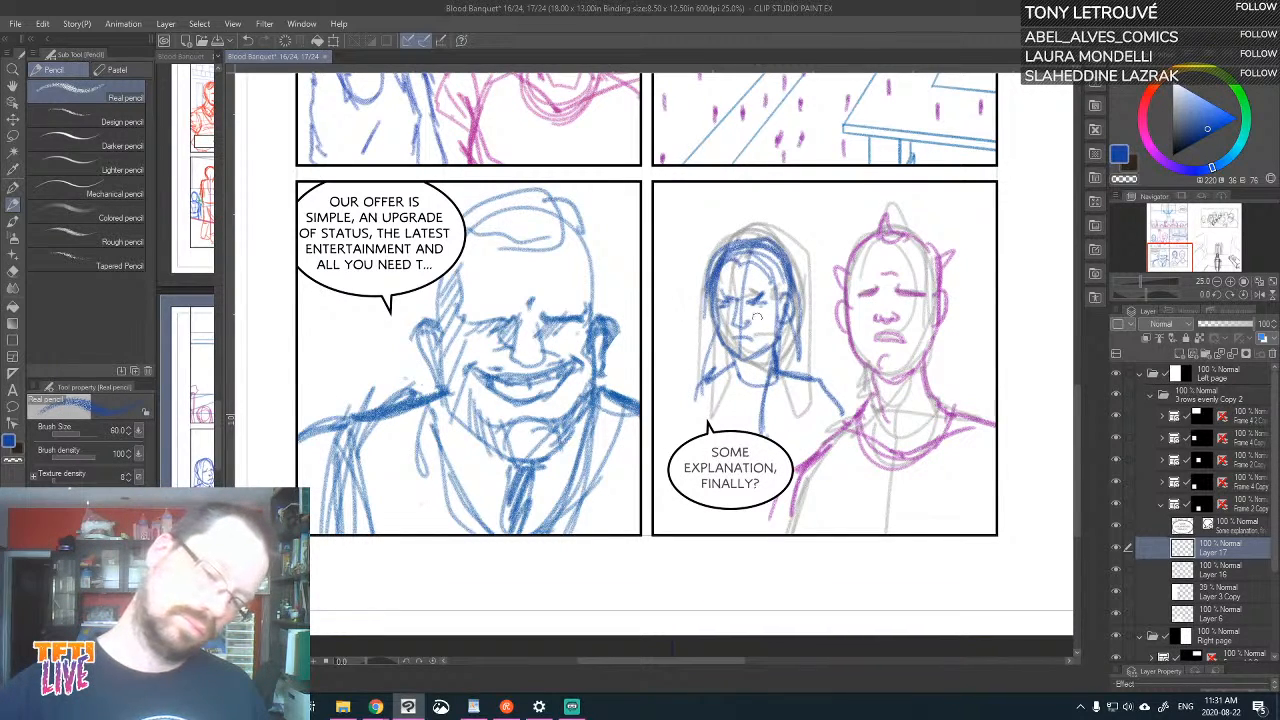
Draw the left-hand figure's long hair strands, the scooped neckline of her top and both upper arms in blue
{"action": "left_click_drag", "start_coordinate": [710, 330], "coordinate": [698, 387]}
{"action": "left_click_drag", "start_coordinate": [785, 328], "coordinate": [790, 428]}
{"action": "mouse_move", "coordinate": [798, 376]}
{"action": "left_mouse_down"}
{"action": "mouse_move", "coordinate": [841, 402]}
{"action": "mouse_move", "coordinate": [846, 435]}
{"action": "left_mouse_up"}
{"action": "left_click_drag", "start_coordinate": [727, 368], "coordinate": [735, 431]}
{"action": "left_click_drag", "start_coordinate": [782, 378], "coordinate": [763, 432]}
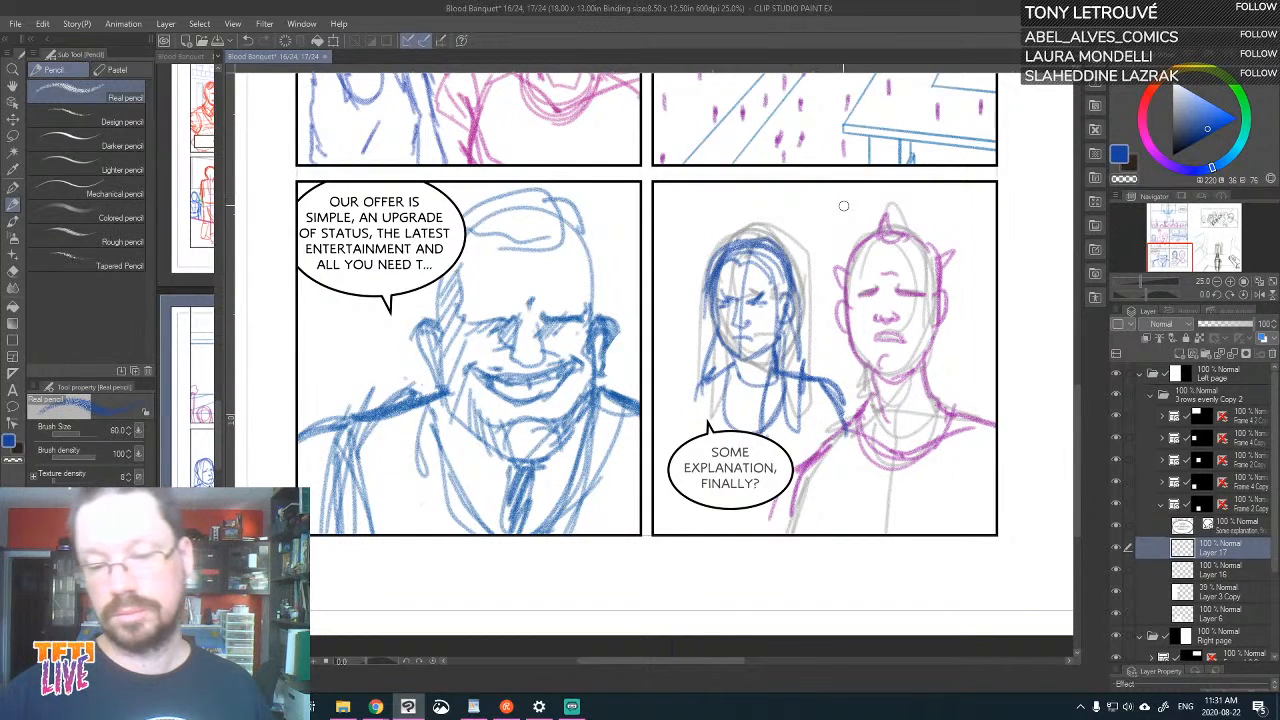
{"action": "left_click_drag", "start_coordinate": [690, 391], "coordinate": [662, 446]}
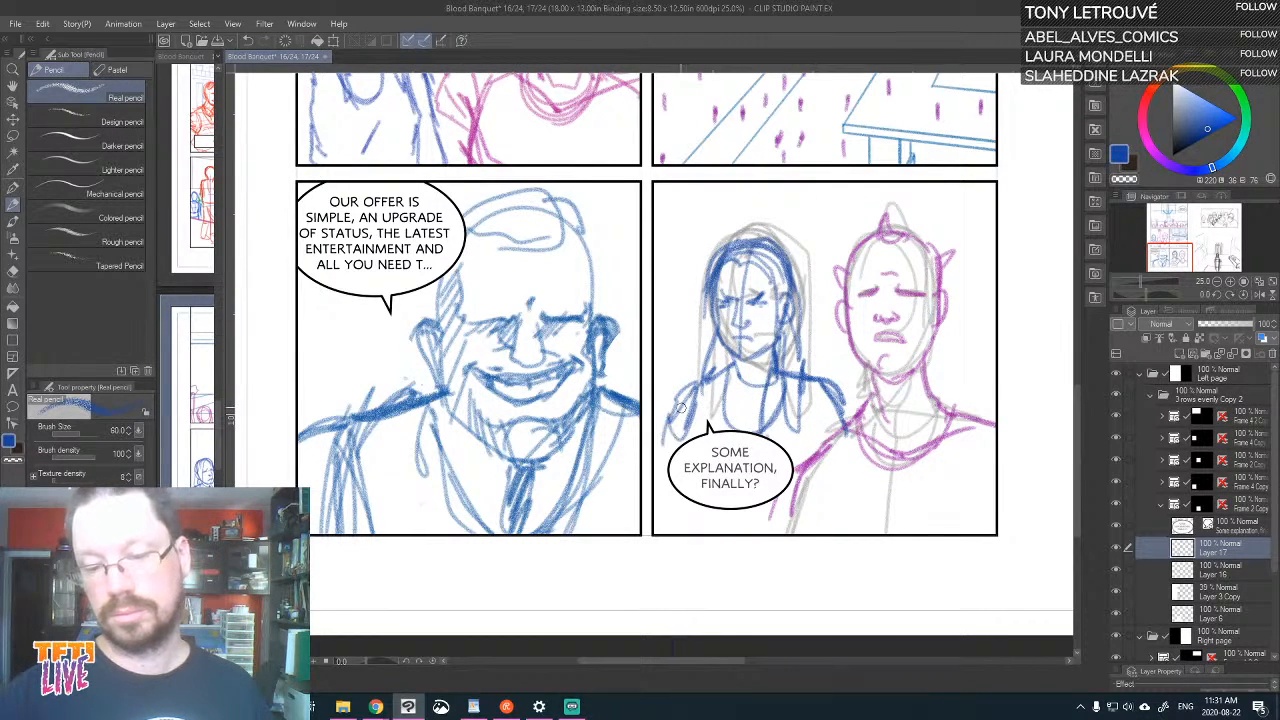
{"action": "left_click_drag", "start_coordinate": [700, 401], "coordinate": [681, 442]}
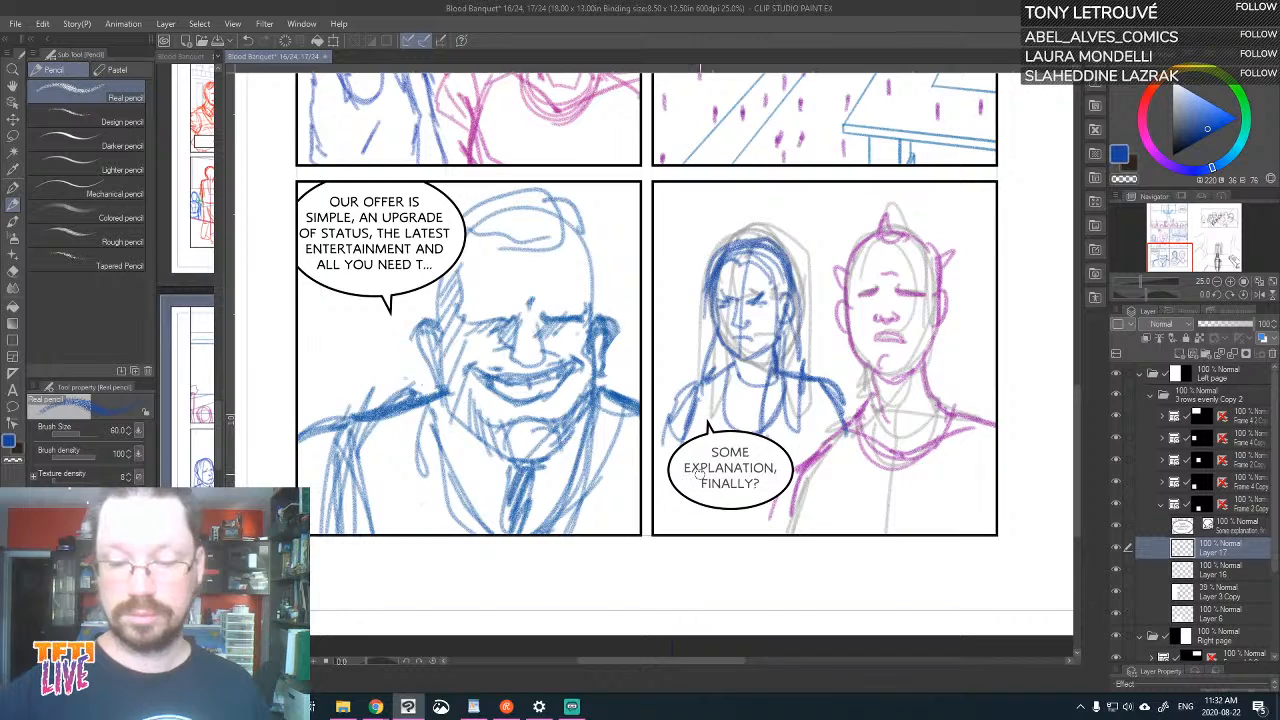
Move the "Some explanation, finally?" balloon off the left-hand figure's torso onto the purple figure's chest
{"action": "left_click", "coordinate": [1241, 531]}
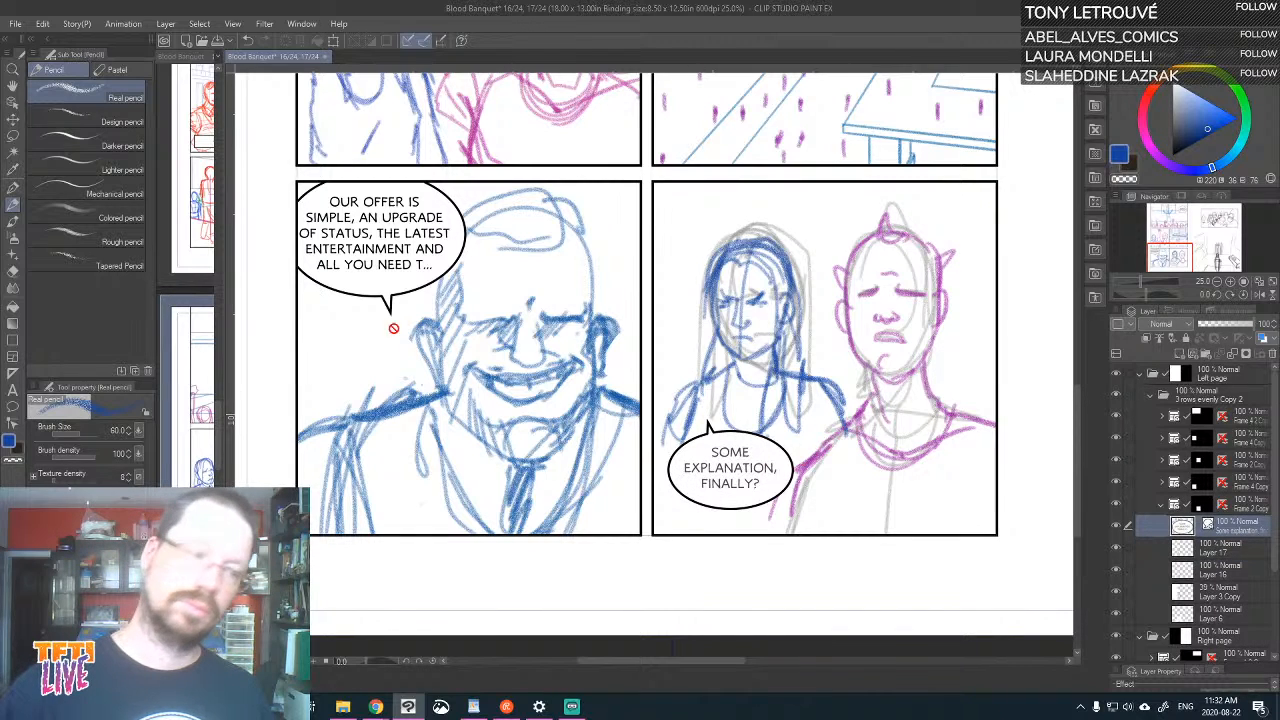
{"action": "key", "text": "k"}
{"action": "left_click_drag", "start_coordinate": [775, 469], "coordinate": [931, 473]}
On Layer 17, draw the left-hand figure's torso sides and waist with the Real pencil and strengthen her outer arm
{"action": "left_click", "coordinate": [1218, 556]}
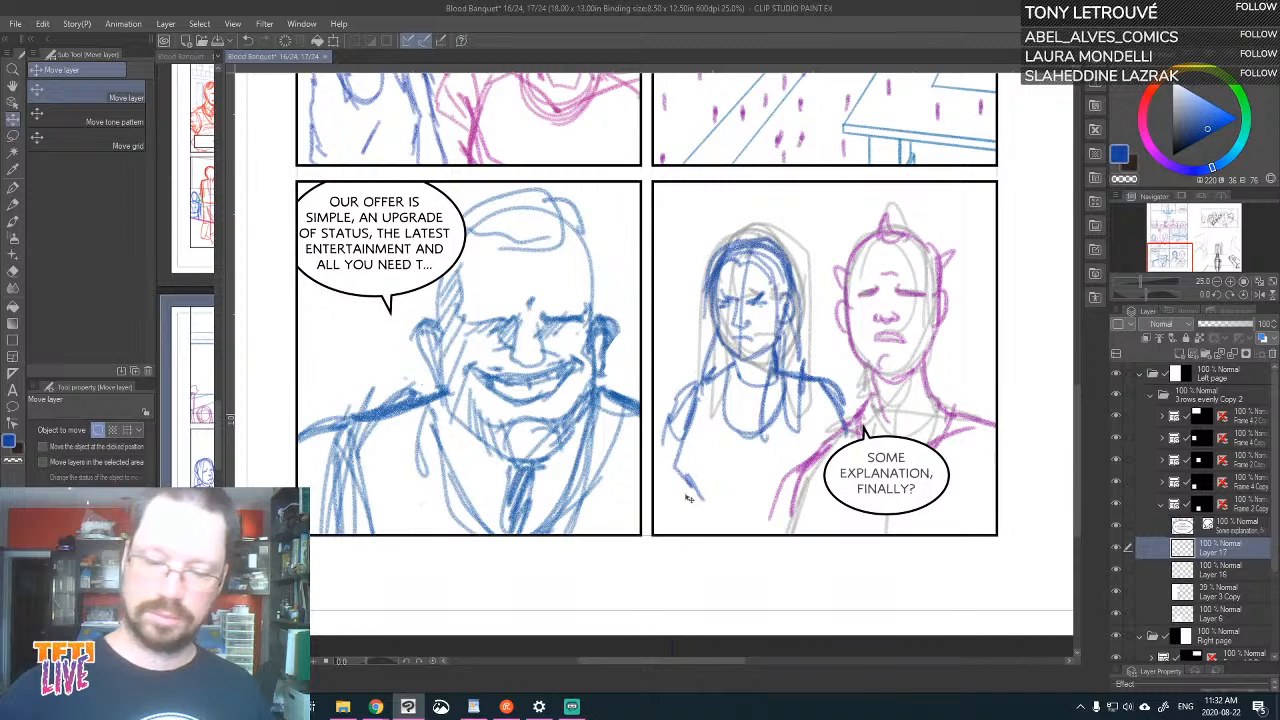
{"action": "key", "text": "p"}
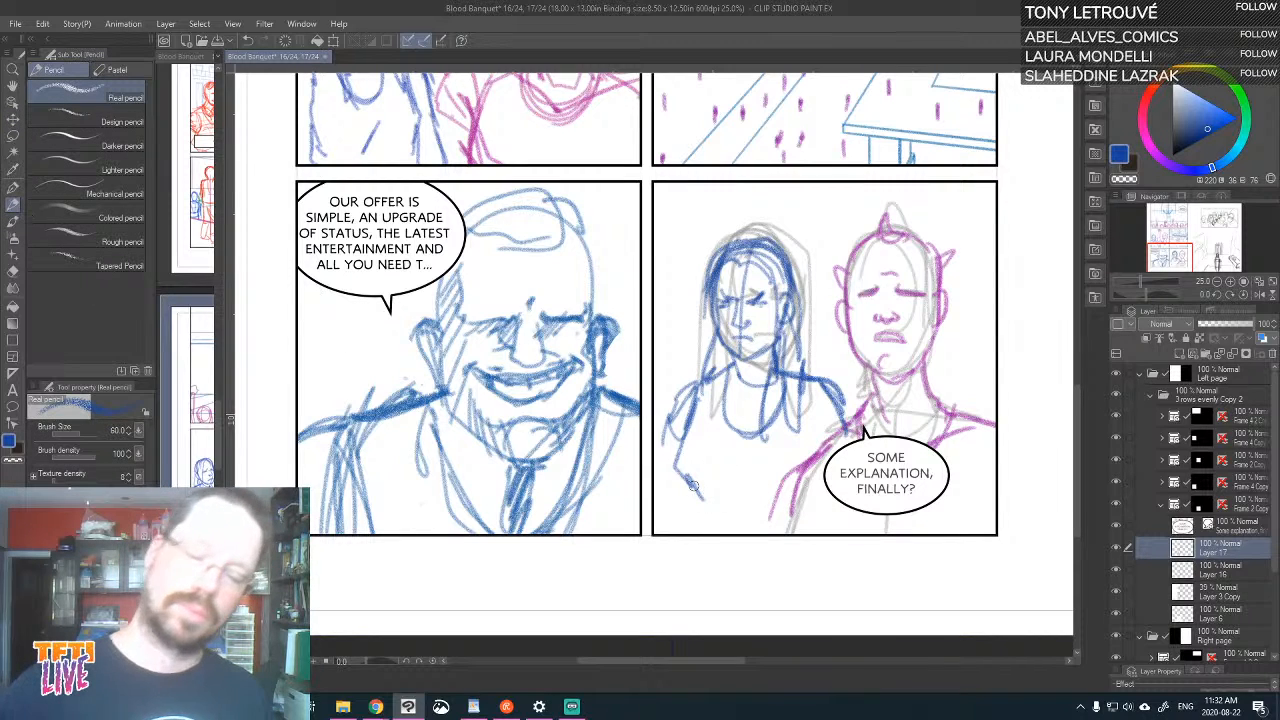
{"action": "left_click_drag", "start_coordinate": [691, 482], "coordinate": [697, 532]}
{"action": "left_click_drag", "start_coordinate": [691, 490], "coordinate": [697, 530]}
{"action": "left_click_drag", "start_coordinate": [741, 451], "coordinate": [753, 505]}
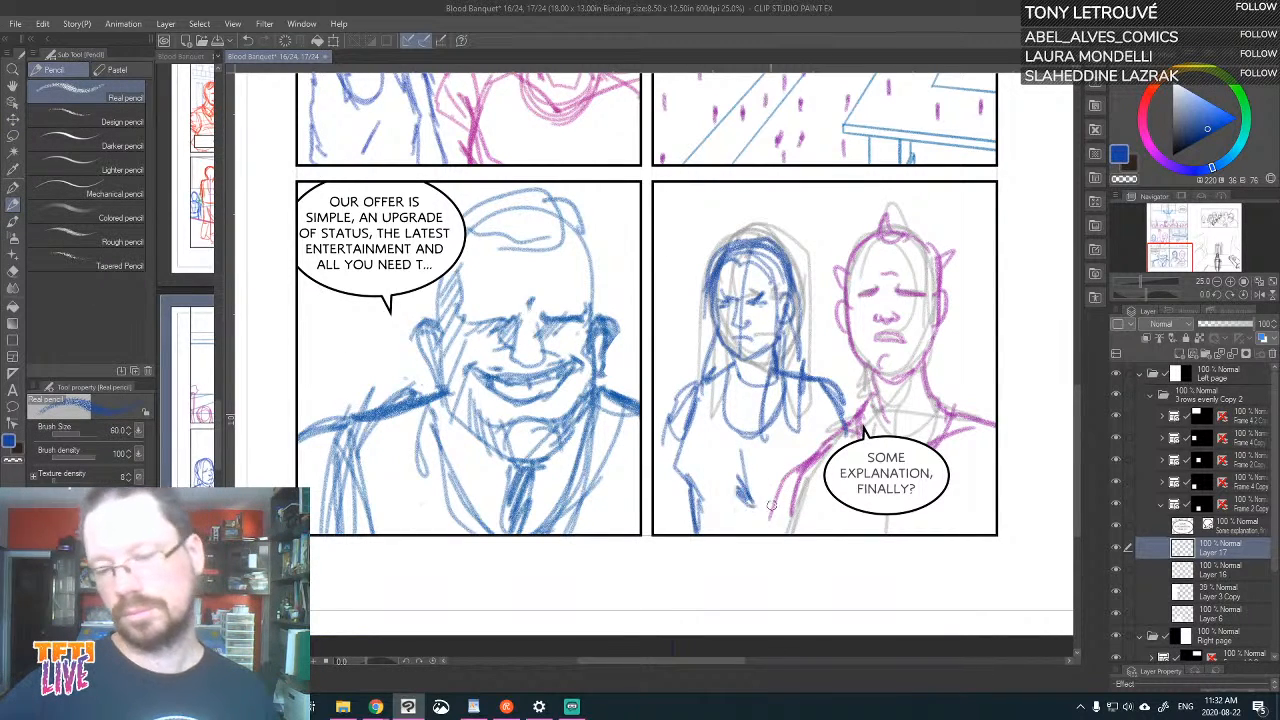
{"action": "left_click_drag", "start_coordinate": [684, 394], "coordinate": [674, 445]}
{"action": "left_click_drag", "start_coordinate": [694, 396], "coordinate": [698, 422]}
Add the top's jagged hem, a curved line across the chest and the inner arm to the left-hand figure in blue
{"action": "mouse_move", "coordinate": [708, 372]}
{"action": "left_mouse_down"}
{"action": "mouse_move", "coordinate": [682, 515]}
{"action": "mouse_move", "coordinate": [714, 516]}
{"action": "left_mouse_up"}
{"action": "left_click_drag", "start_coordinate": [692, 500], "coordinate": [729, 519]}
{"action": "mouse_move", "coordinate": [682, 474]}
{"action": "left_mouse_down"}
{"action": "mouse_move", "coordinate": [712, 512]}
{"action": "mouse_move", "coordinate": [786, 520]}
{"action": "left_mouse_up"}
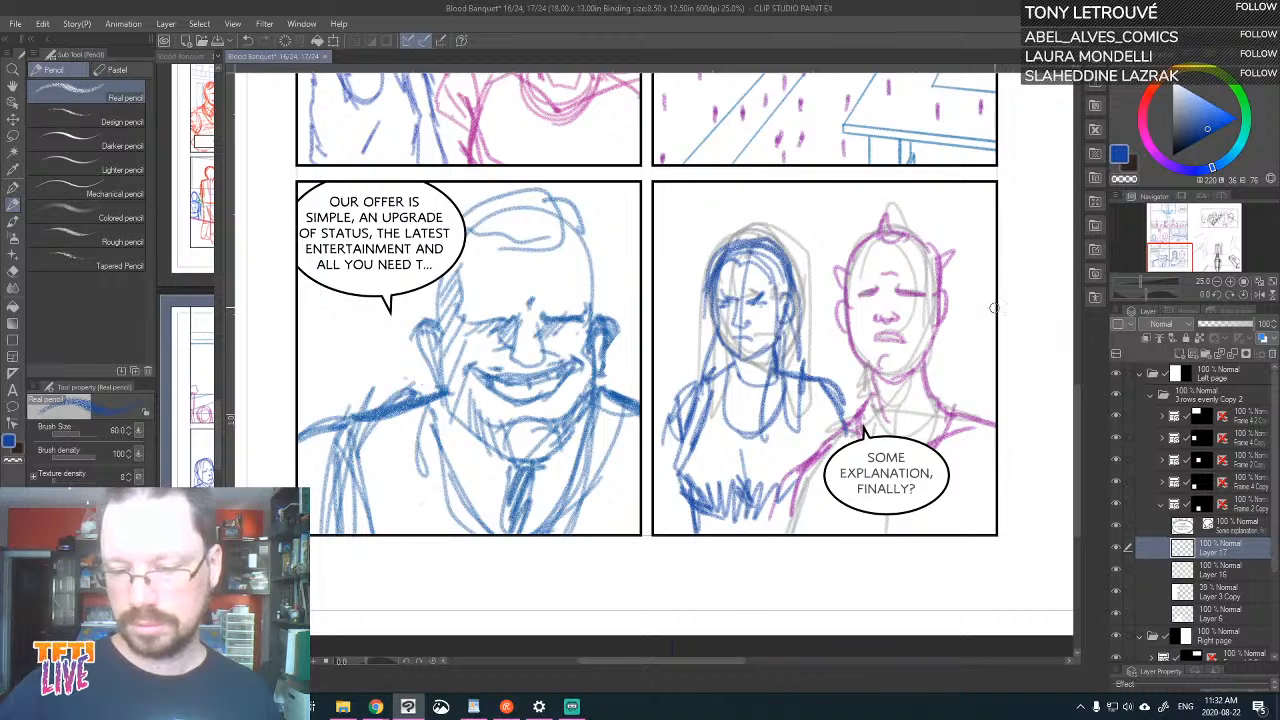
{"action": "mouse_move", "coordinate": [698, 394]}
{"action": "left_mouse_down"}
{"action": "mouse_move", "coordinate": [746, 409]}
{"action": "mouse_move", "coordinate": [840, 377]}
{"action": "left_mouse_up"}
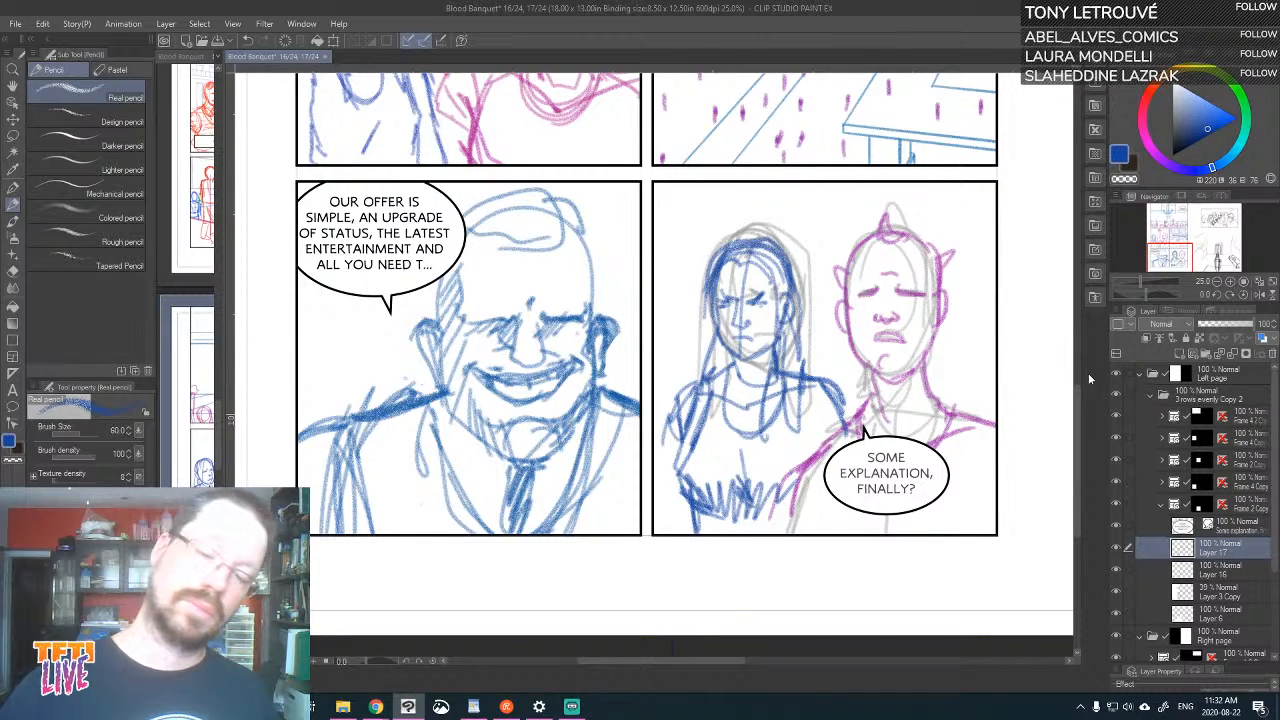
{"action": "mouse_move", "coordinate": [822, 421]}
{"action": "left_mouse_down"}
{"action": "mouse_move", "coordinate": [816, 456]}
{"action": "mouse_move", "coordinate": [830, 380]}
{"action": "mouse_move", "coordinate": [826, 468]}
{"action": "mouse_move", "coordinate": [850, 425]}
{"action": "mouse_move", "coordinate": [812, 440]}
{"action": "left_mouse_up"}
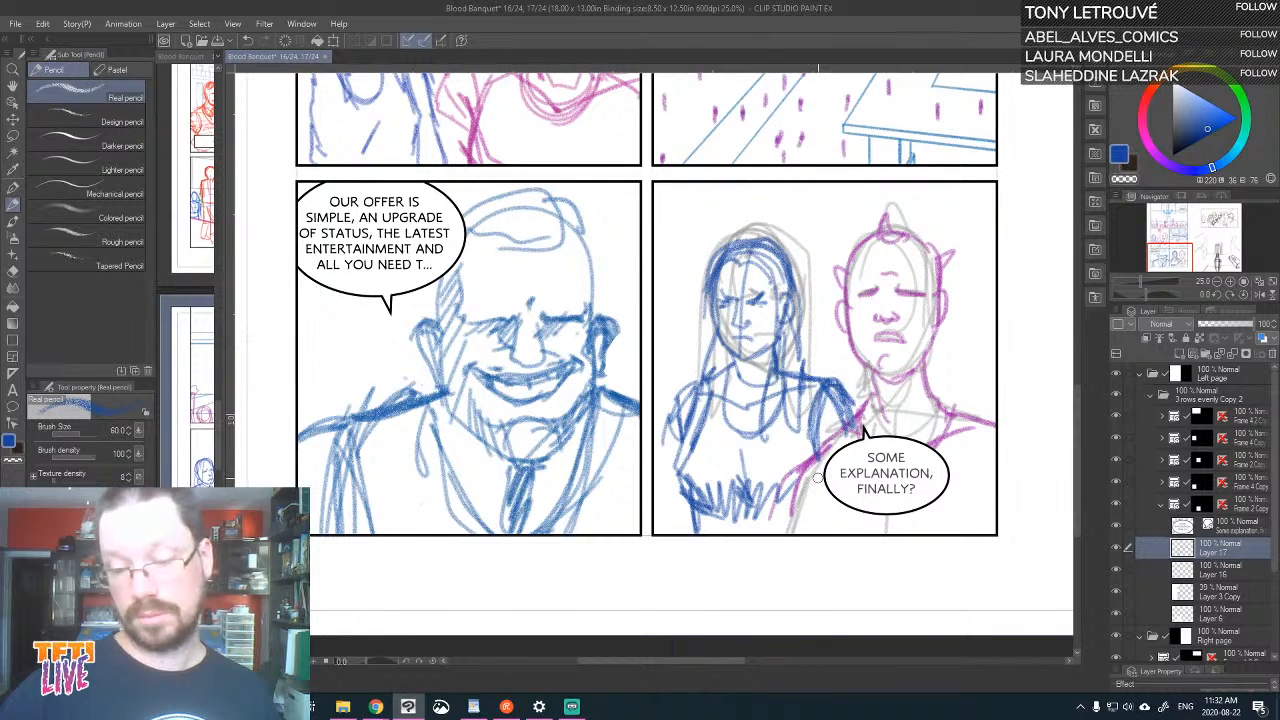
Move the "Some explanation, finally?" balloon back between the two figures, near the panel's lower edge
{"action": "left_click", "coordinate": [1240, 527]}
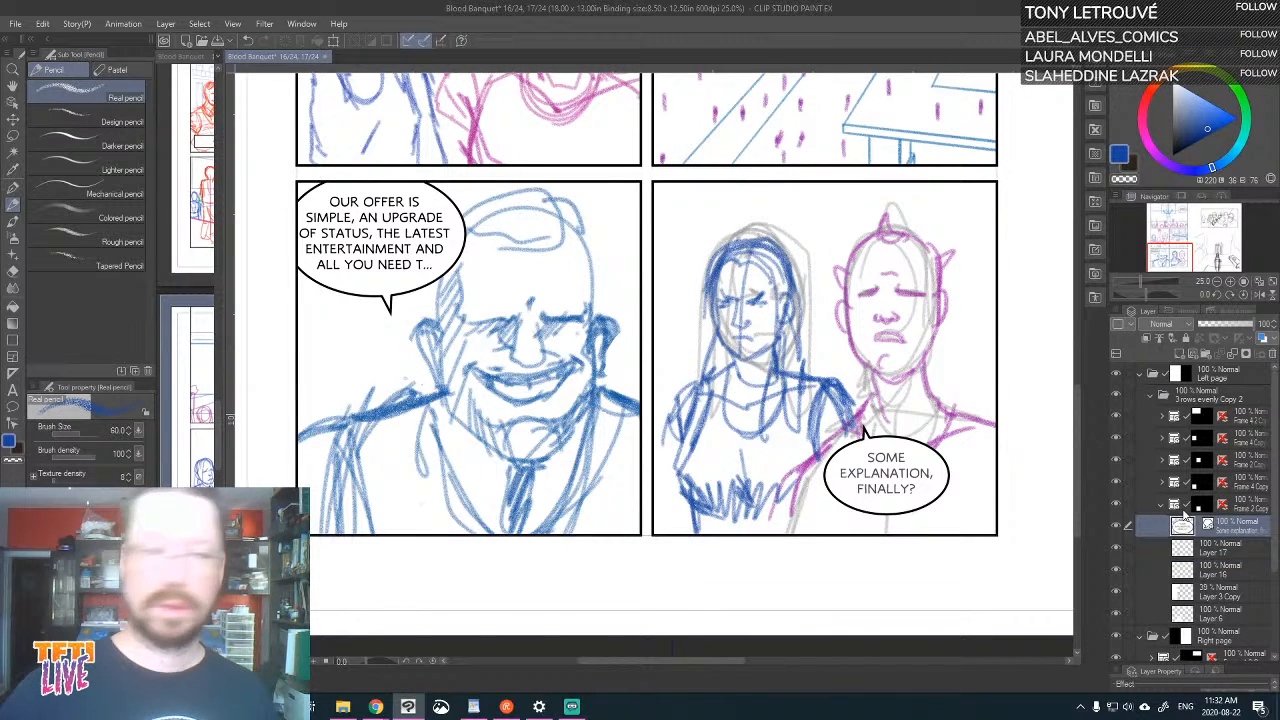
{"action": "left_click", "coordinate": [13, 118]}
{"action": "left_click_drag", "start_coordinate": [936, 501], "coordinate": [845, 508]}
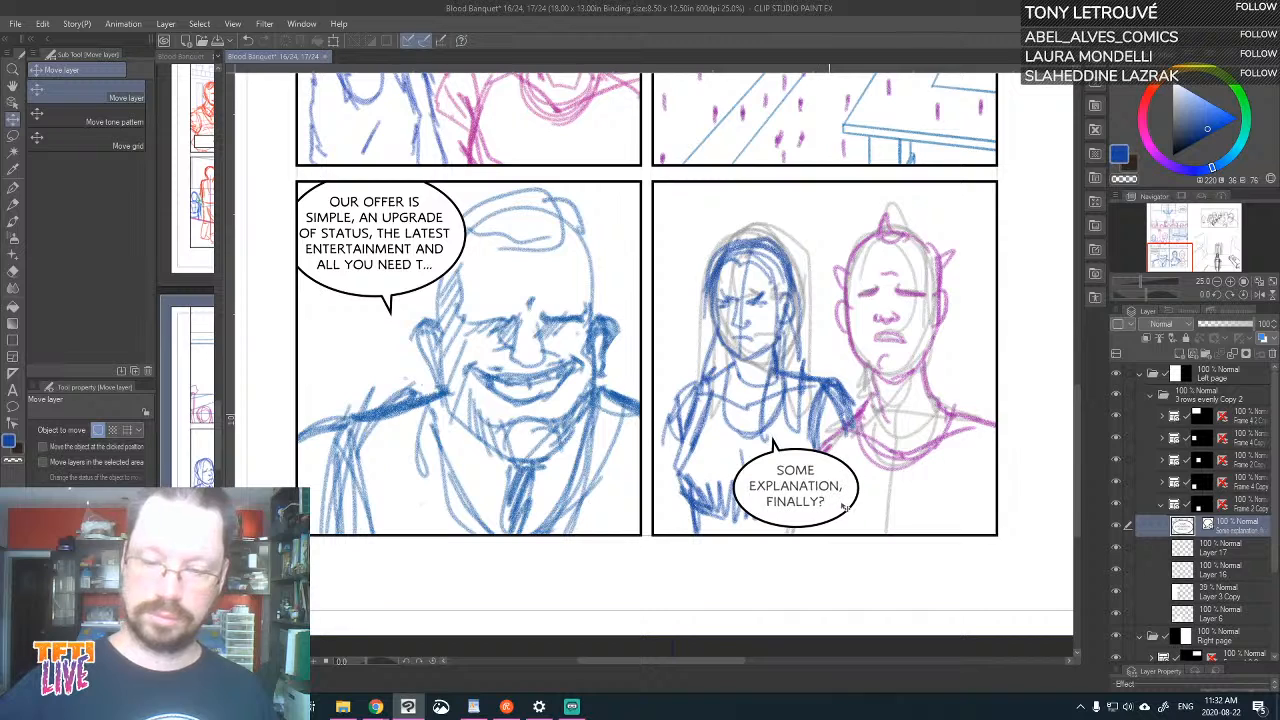
Hide the grey rough on Layer 3 Copy, review the spread zoomed out and widen the page overview beside it
{"action": "scroll", "coordinate": [1078, 439], "scroll_direction": "down", "scroll_amount": 4}
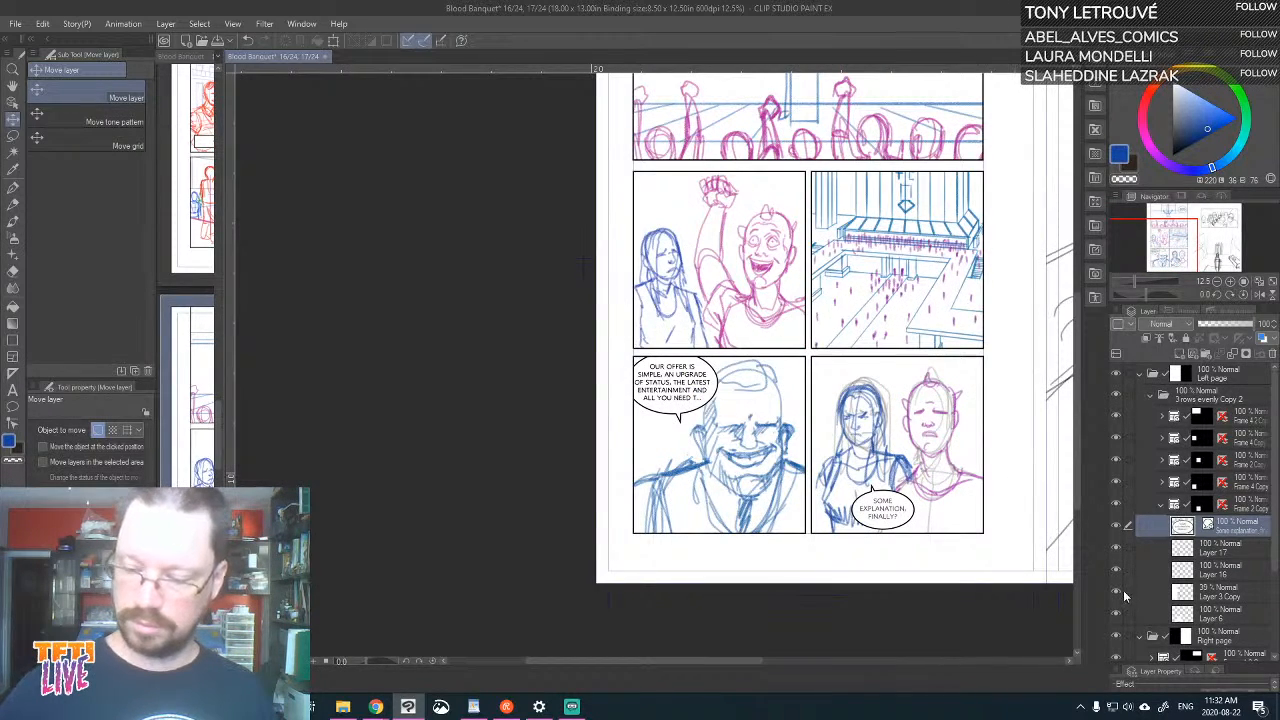
{"action": "left_click", "coordinate": [1118, 592]}
{"action": "mouse_move", "coordinate": [1023, 560]}
{"action": "left_mouse_down"}
{"action": "mouse_move", "coordinate": [866, 556]}
{"action": "mouse_move", "coordinate": [855, 568]}
{"action": "left_mouse_up"}
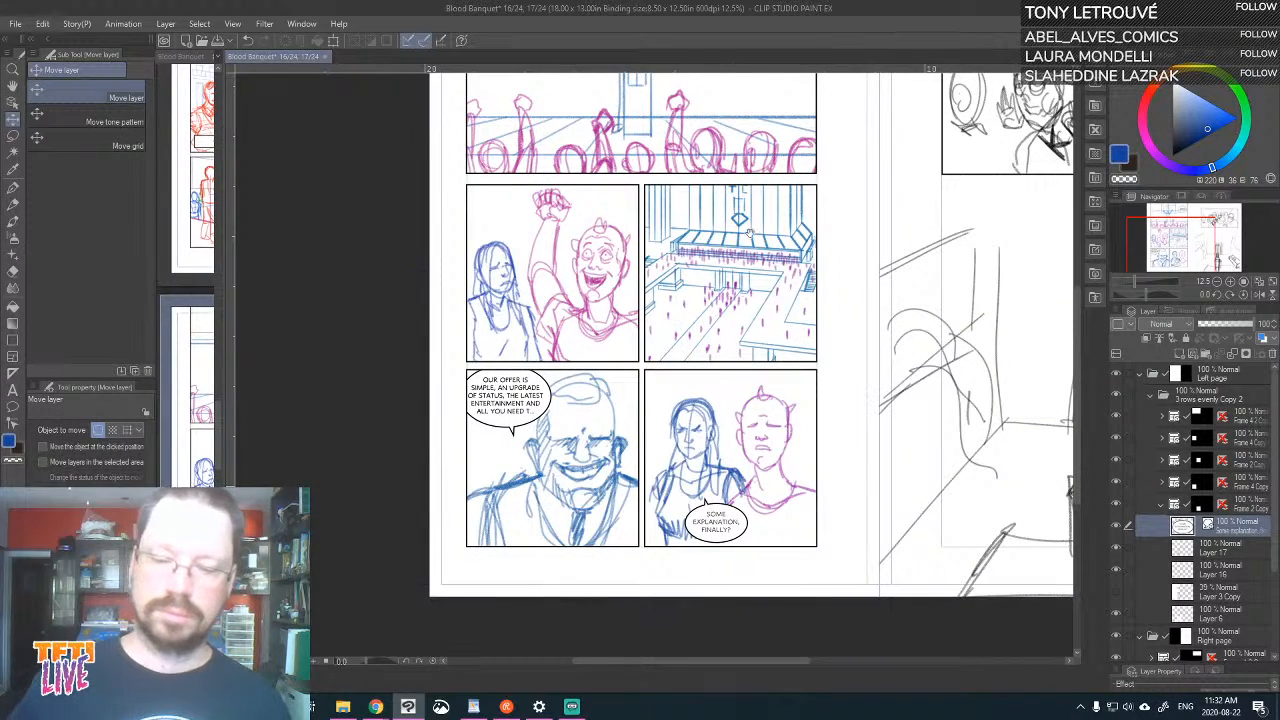
{"action": "left_click_drag", "start_coordinate": [749, 233], "coordinate": [529, 378]}
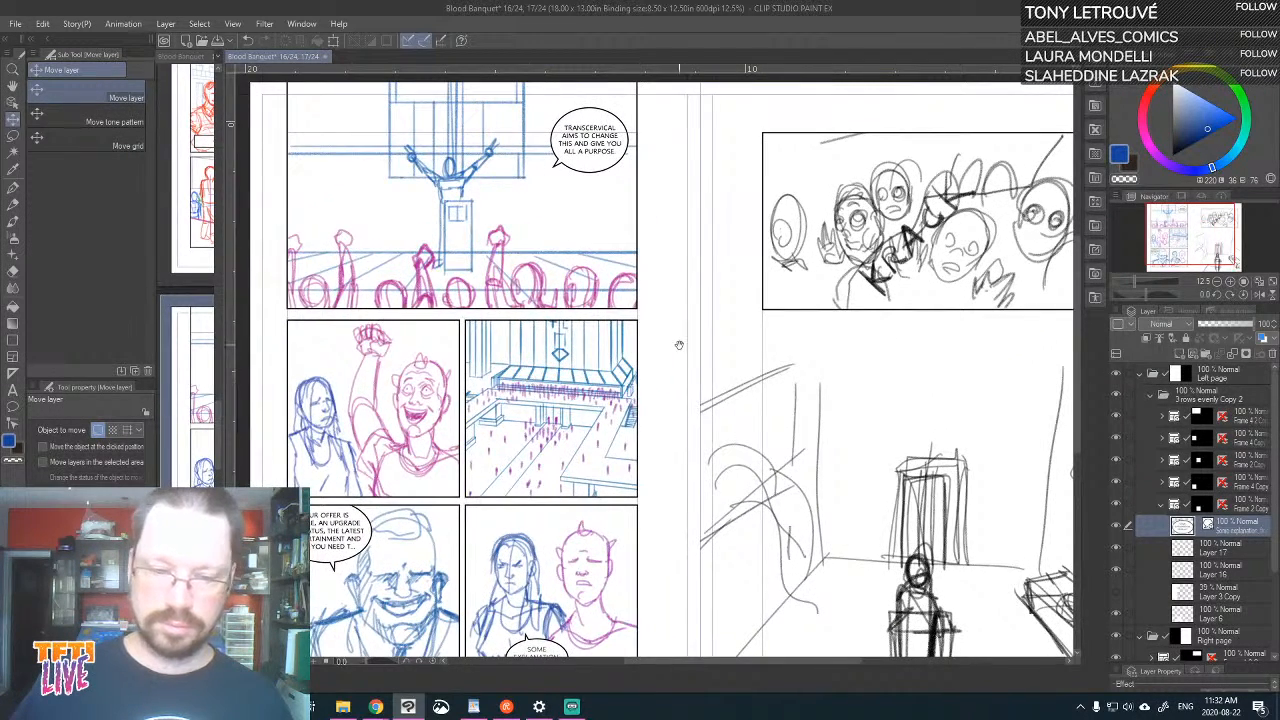
{"action": "left_click_drag", "start_coordinate": [679, 345], "coordinate": [702, 277]}
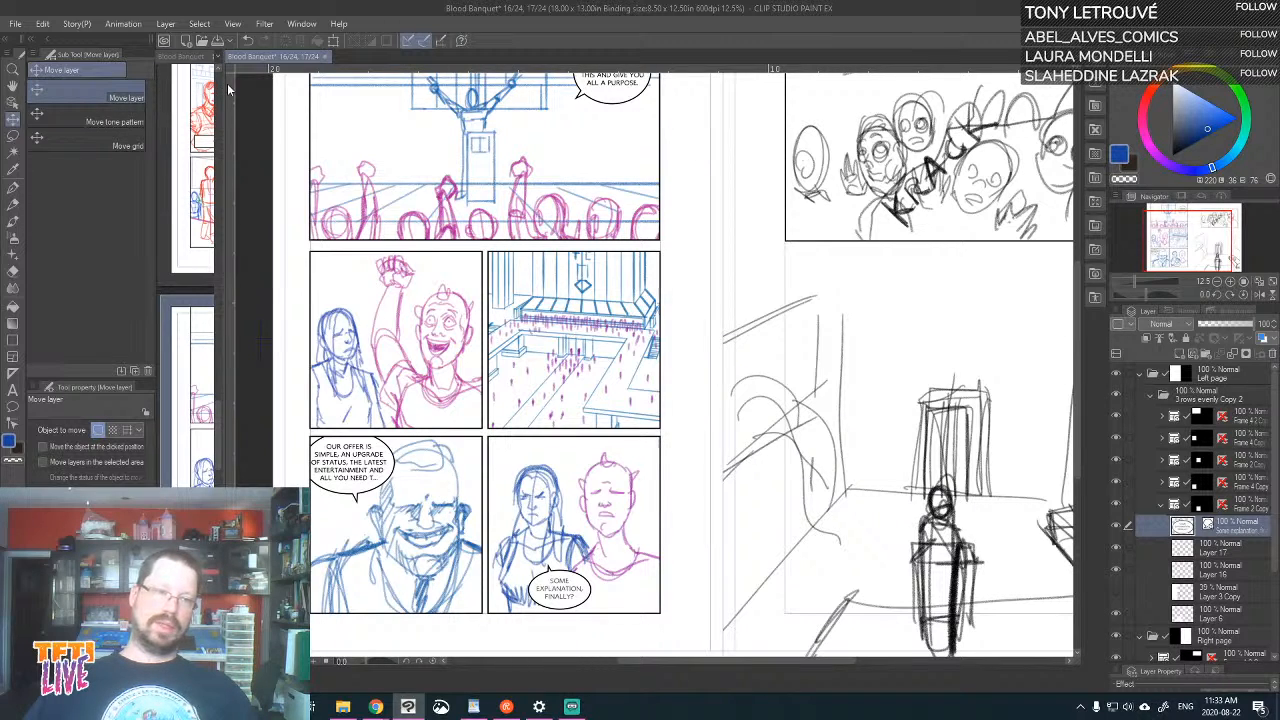
{"action": "left_click_drag", "start_coordinate": [222, 88], "coordinate": [356, 85]}
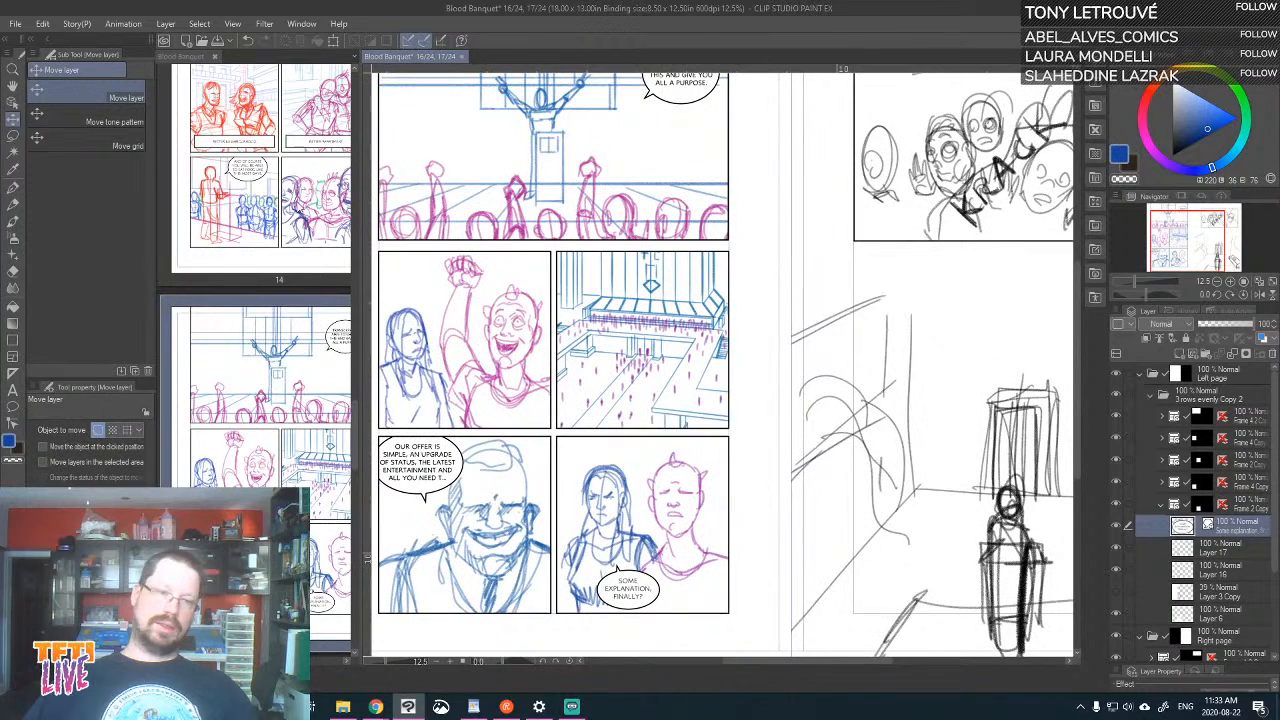
Open the hall drawing "t" from the ch7 Blood banquet folder and compare it with its top two layers hidden and shown
{"action": "left_click", "coordinate": [342, 706]}
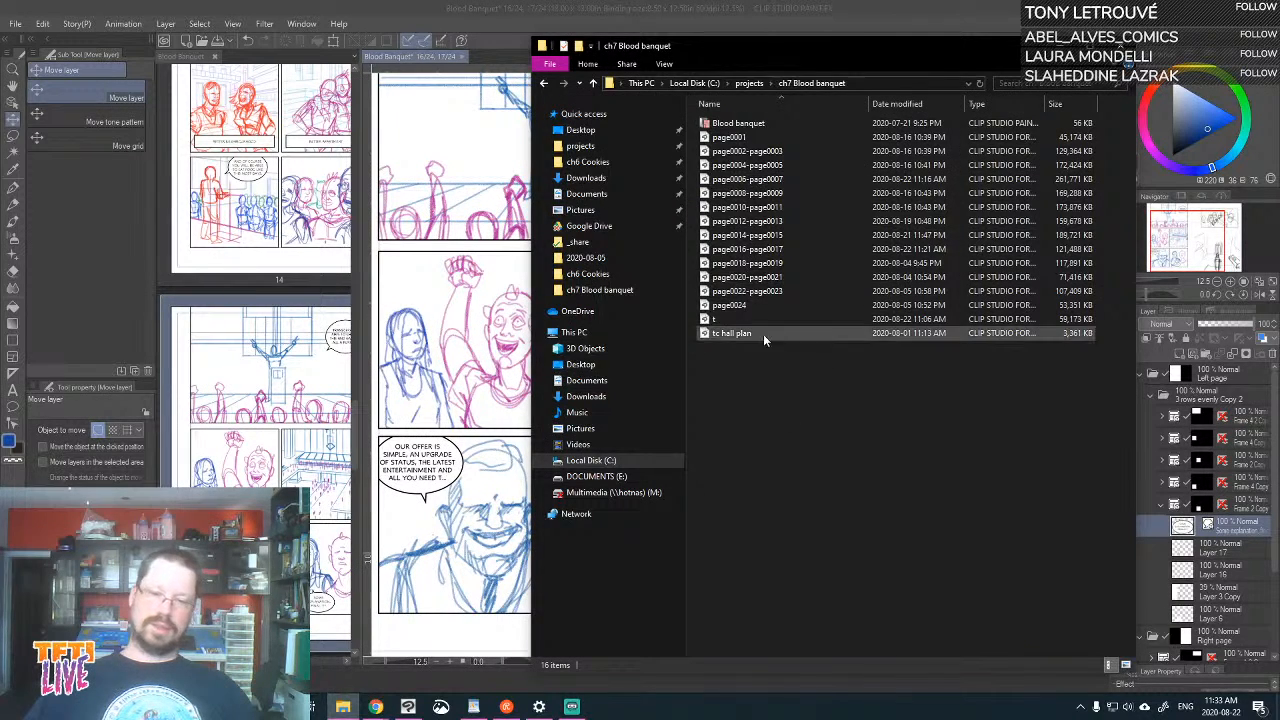
{"action": "double_click", "coordinate": [708, 318]}
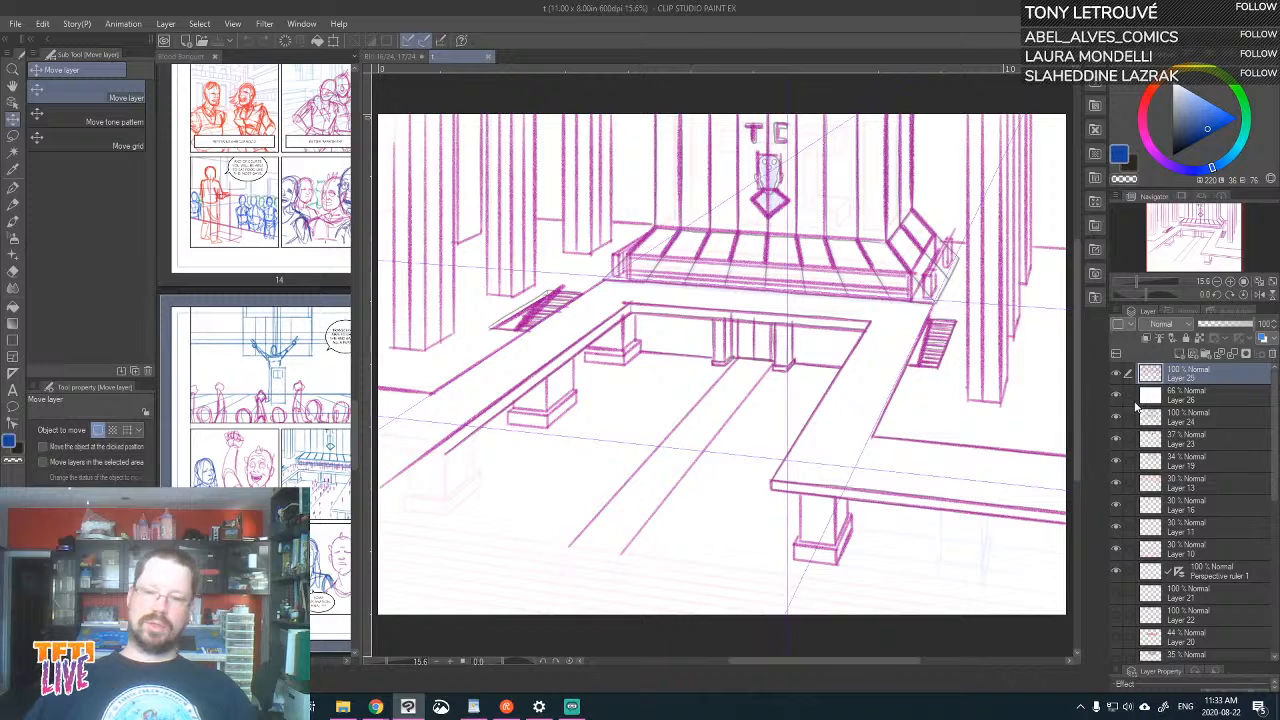
{"action": "left_click", "coordinate": [1116, 373]}
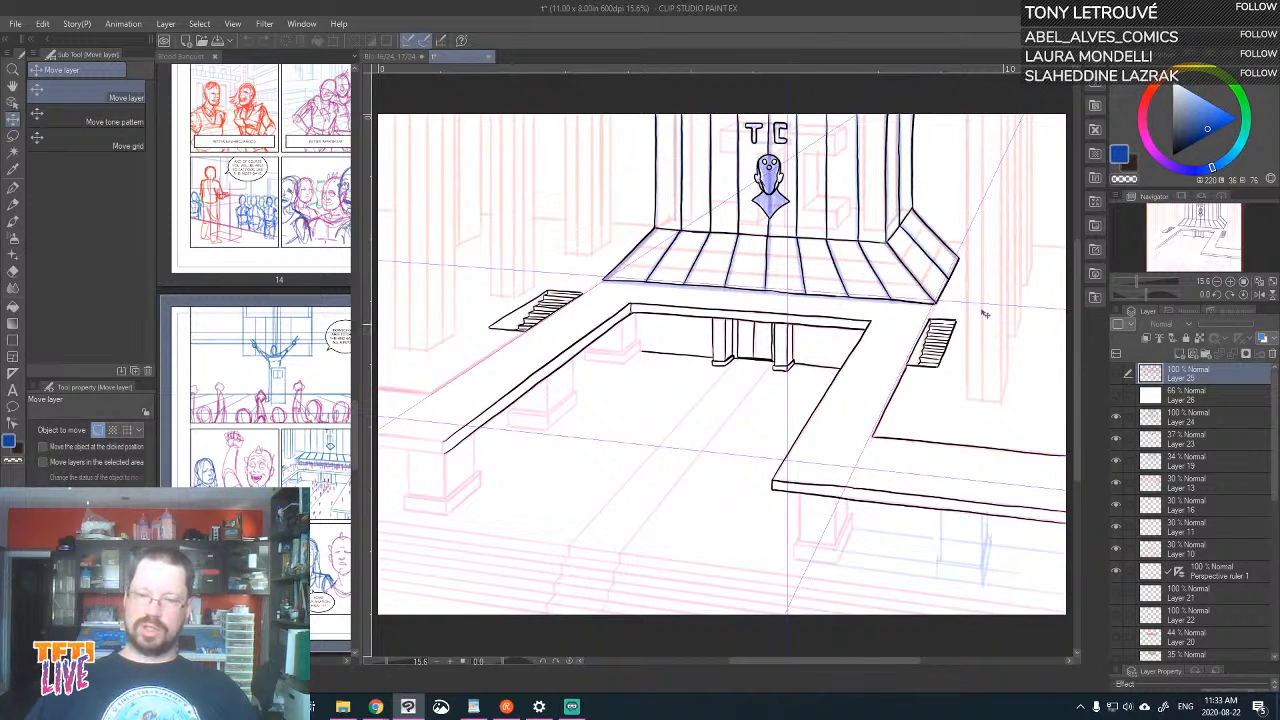
{"action": "left_click", "coordinate": [1116, 374]}
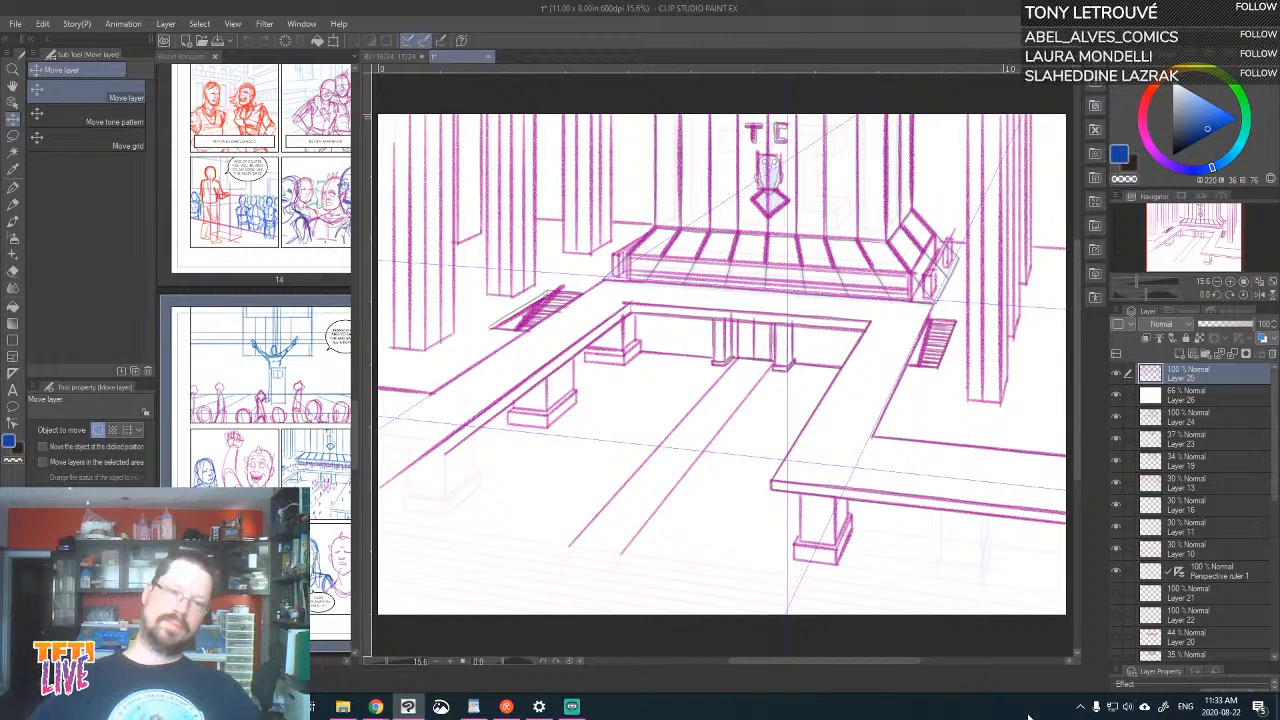
Save and close the hall drawing, and save the Blood Banquet pages 16–17 spread
{"action": "key", "text": "ctrl+s"}
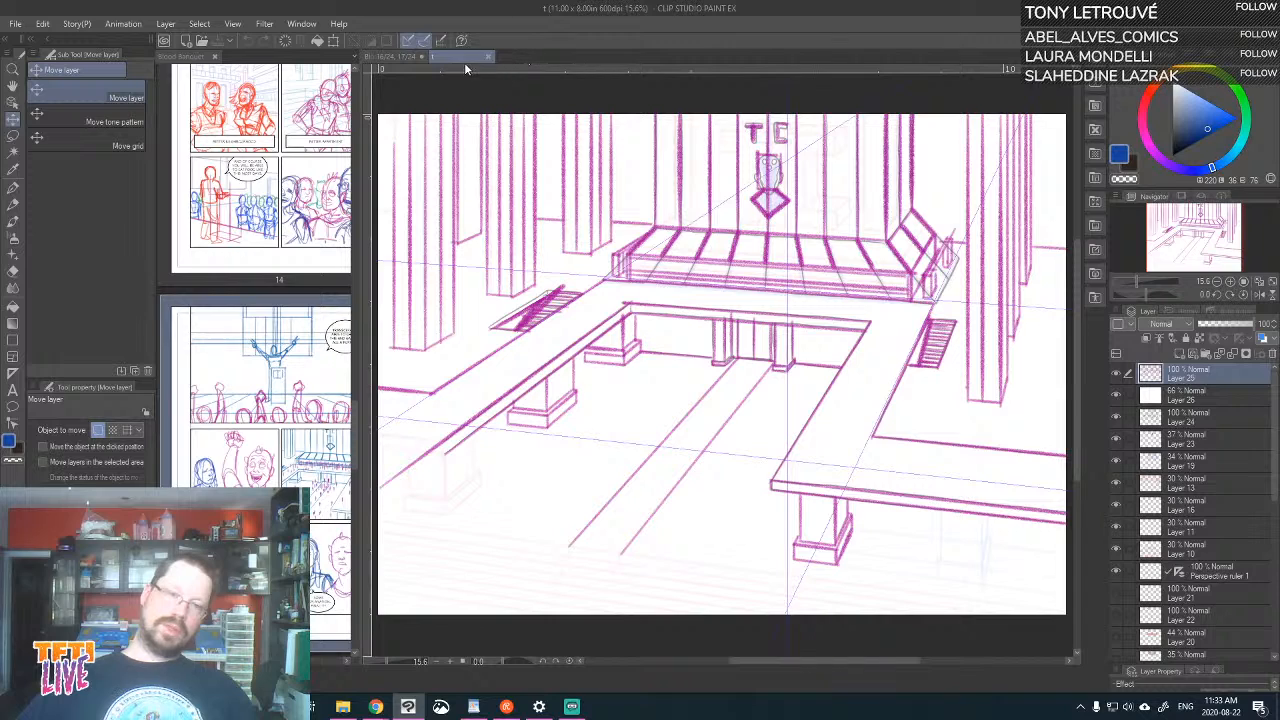
{"action": "left_click", "coordinate": [487, 56]}
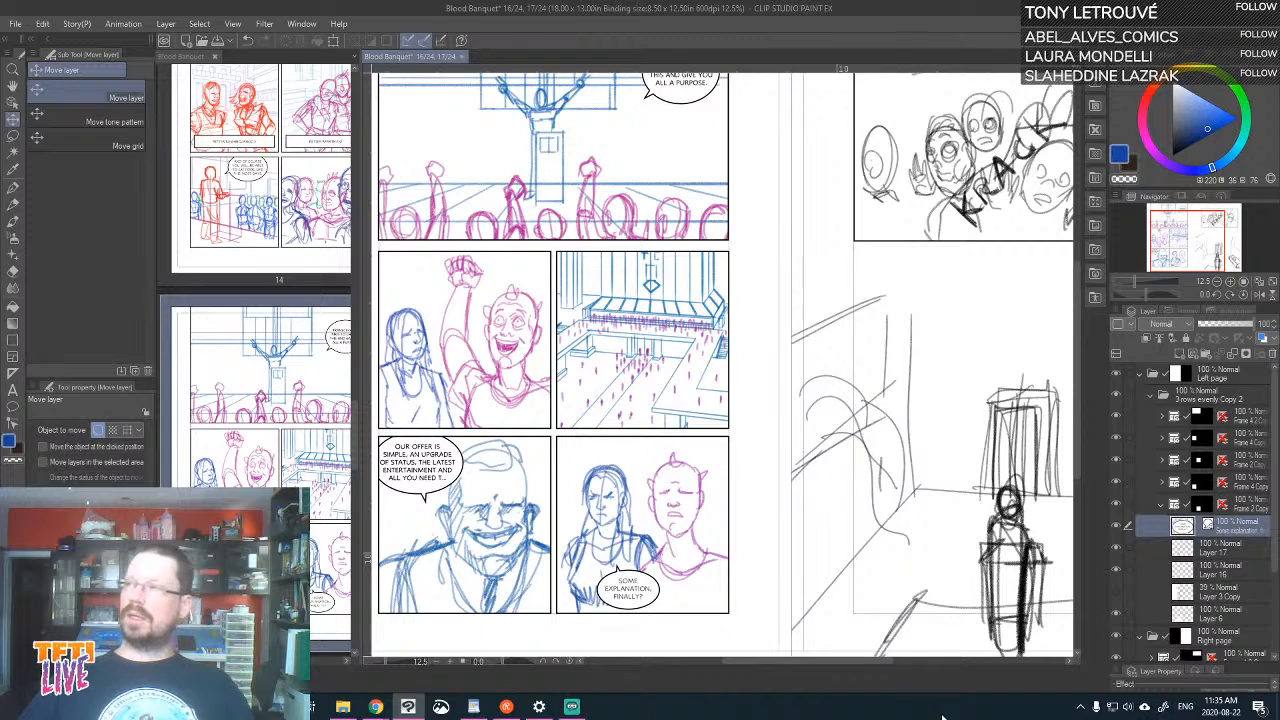
{"action": "key", "text": "ctrl+s"}
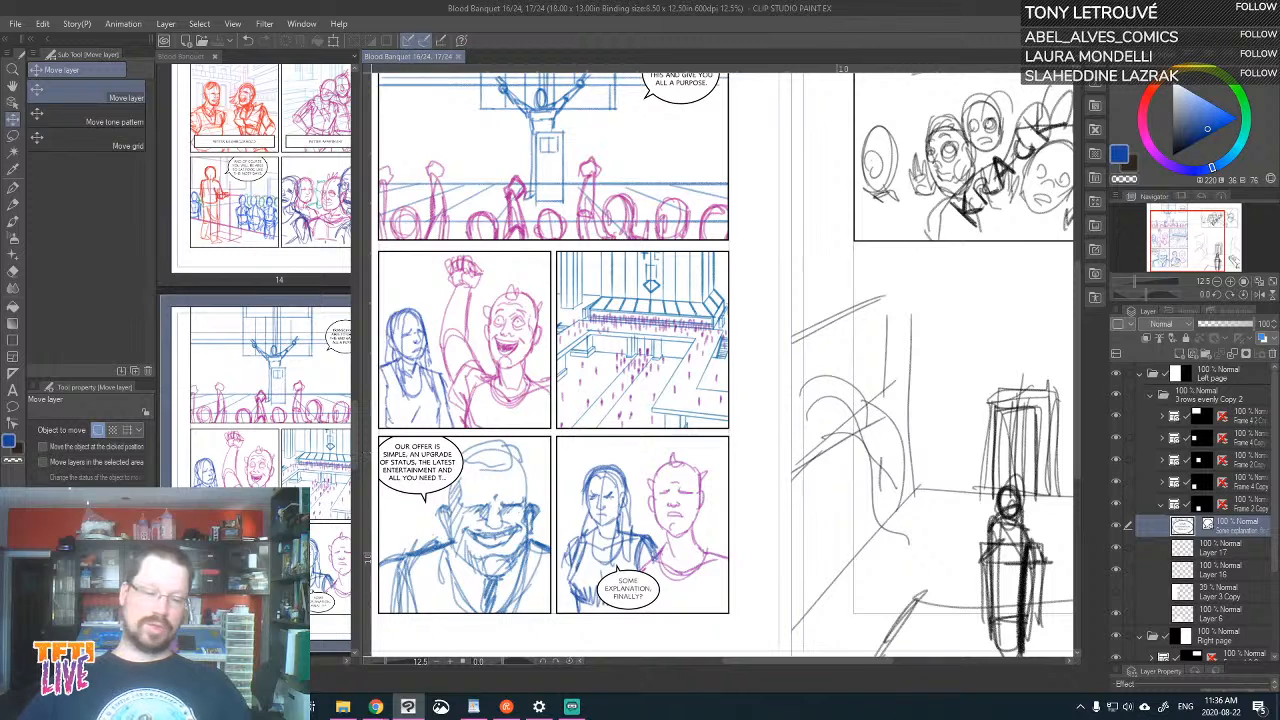
Switch to Chrome and view the Tales from the Interface 1&2 Print Bundle product page, and return to Clip Studio Paint
{"action": "left_click", "coordinate": [377, 708]}
{"action": "left_click", "coordinate": [558, 648]}
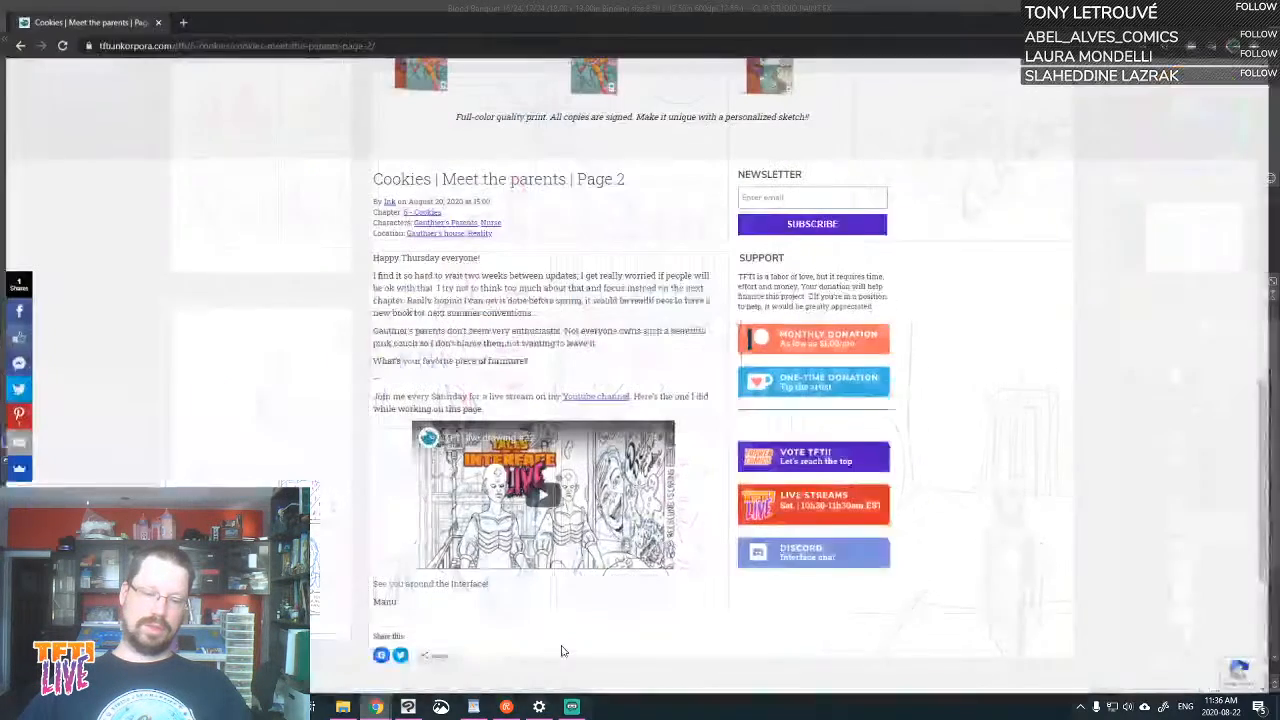
{"action": "scroll", "coordinate": [745, 370], "scroll_direction": "up", "scroll_amount": 3}
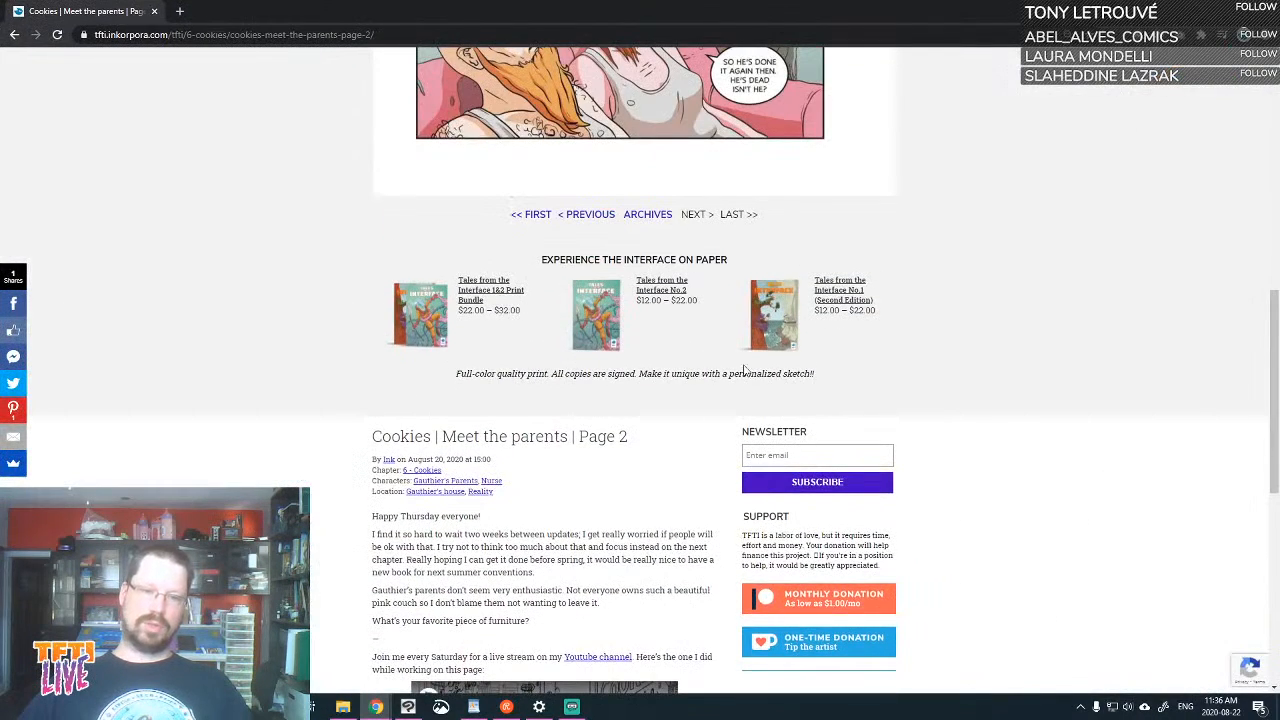
{"action": "left_click", "coordinate": [502, 293]}
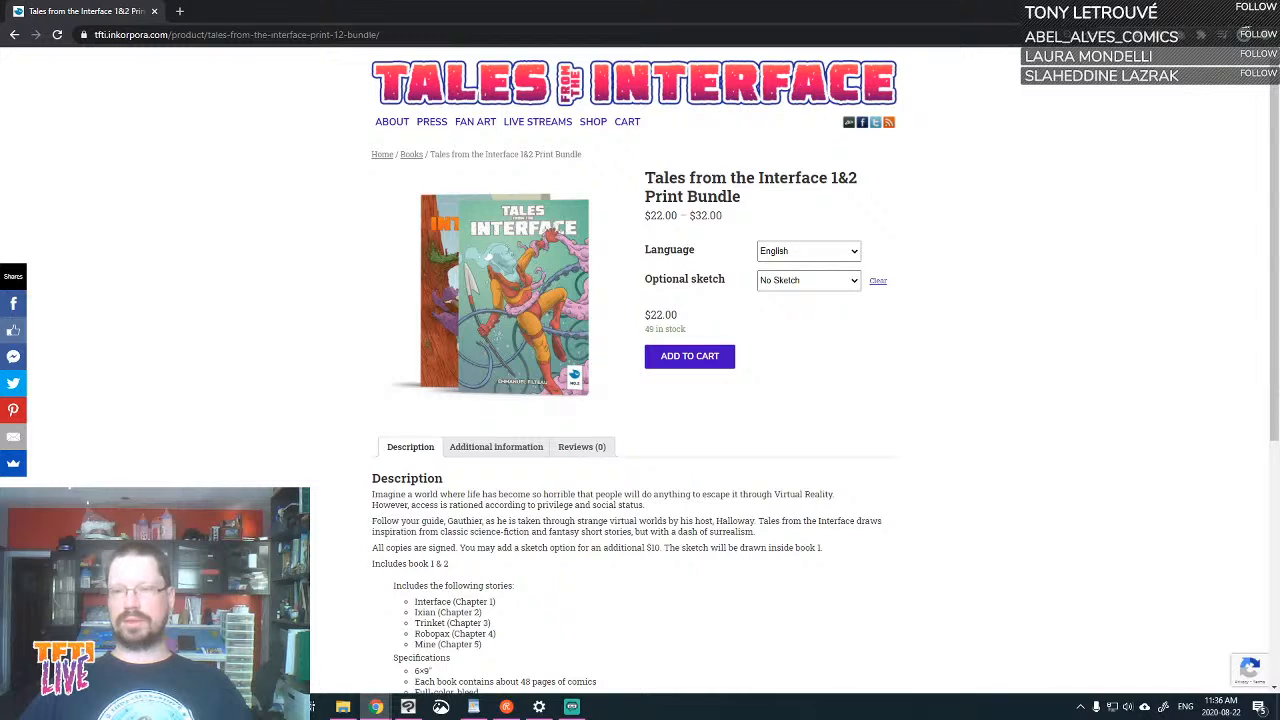
{"action": "key", "text": "alt+Tab"}
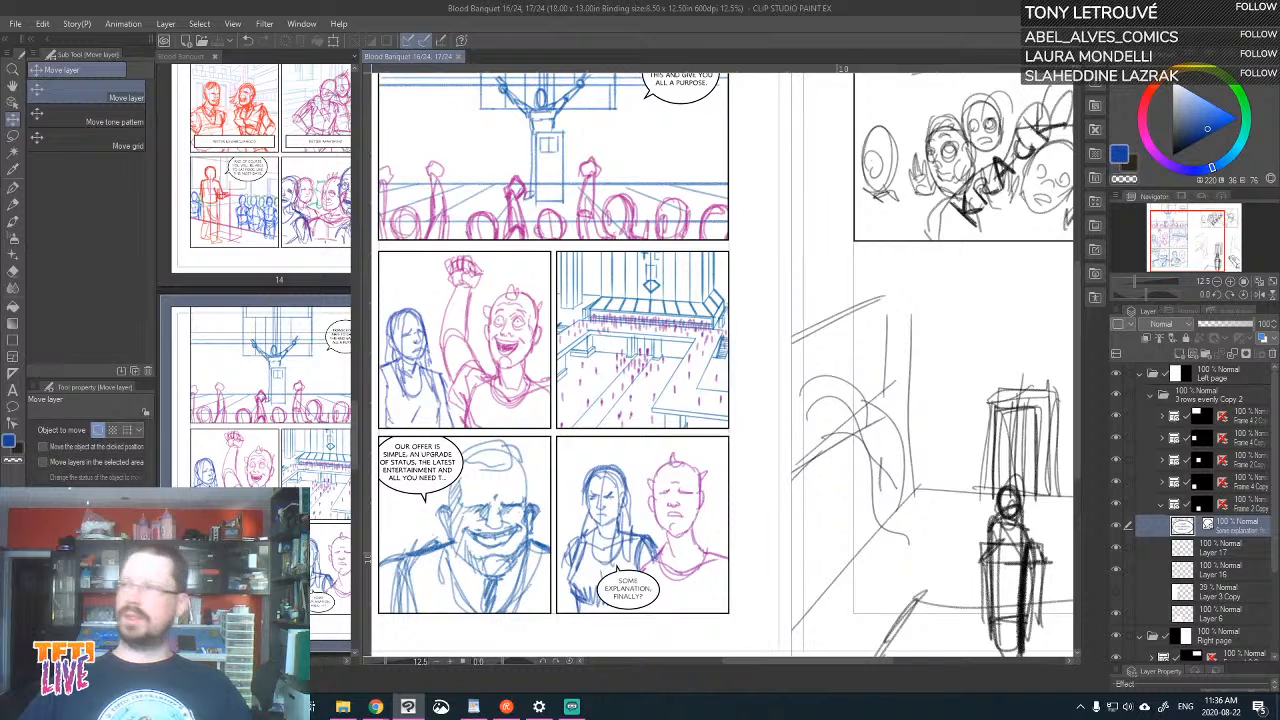
{"action": "key", "text": "alt+Tab"}
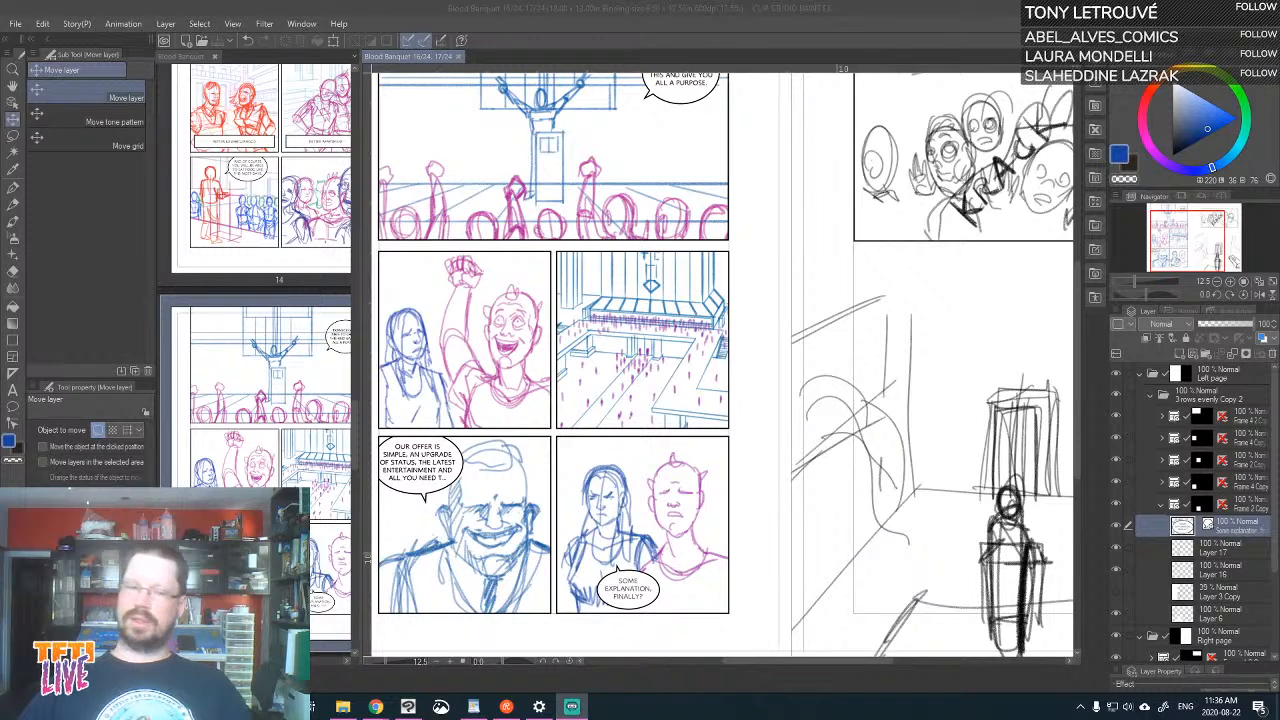